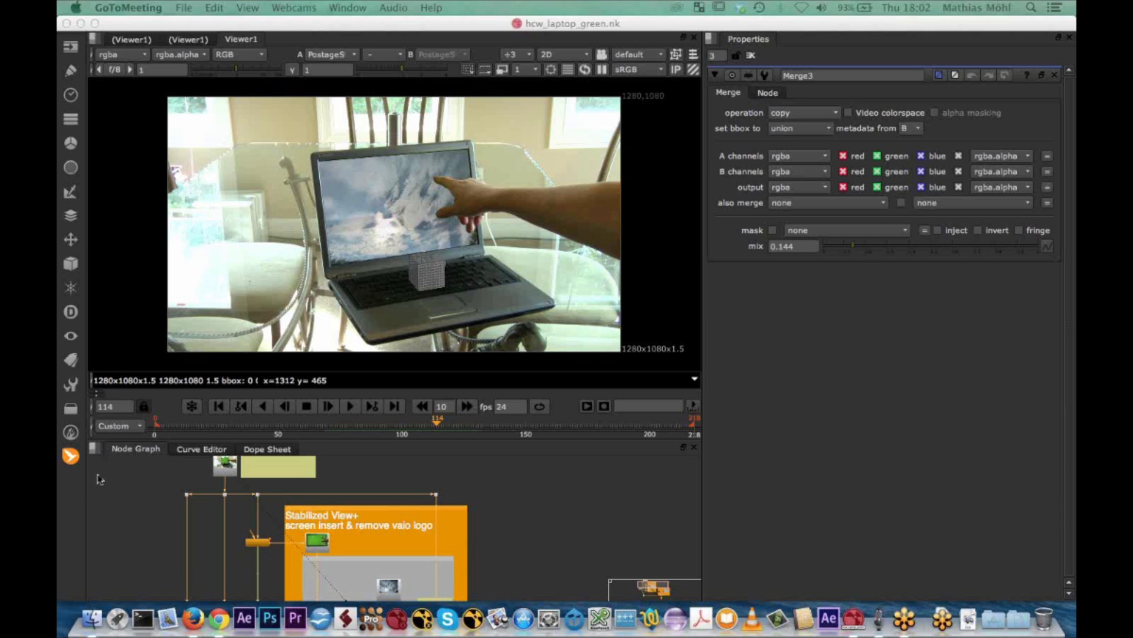
click(69, 457)
mouse_move(109, 459)
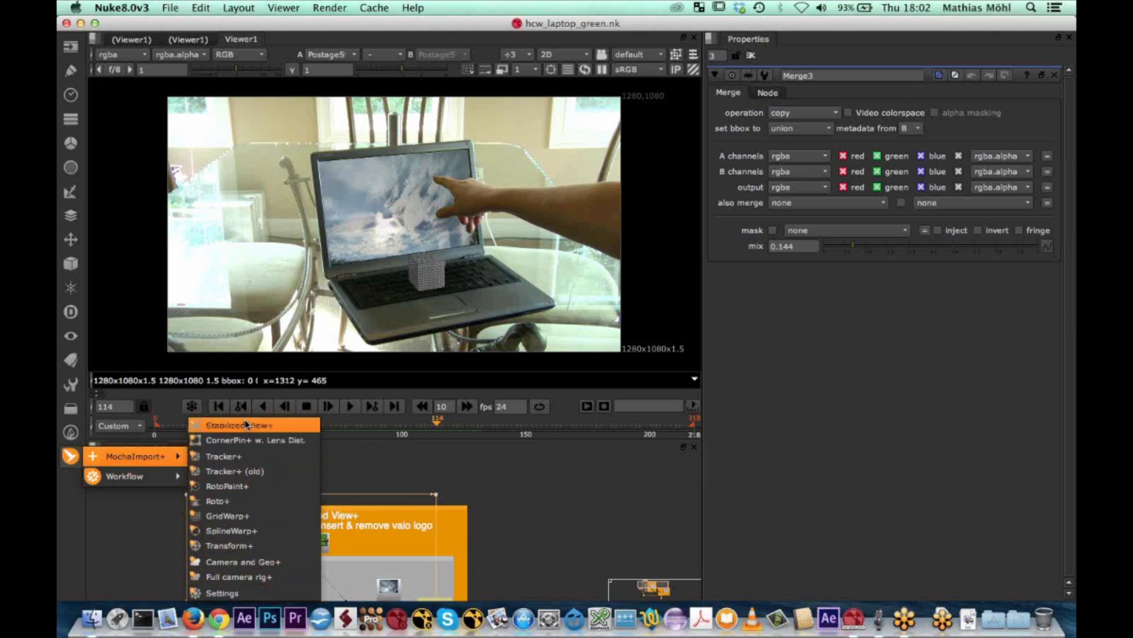
click(398, 468)
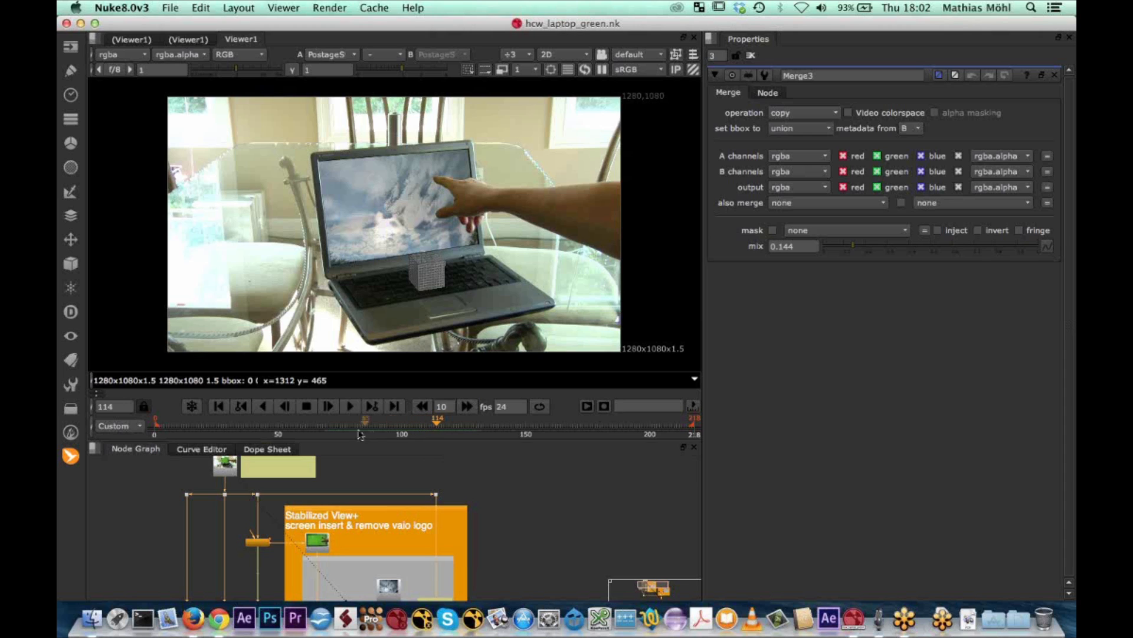
click(71, 456)
mouse_move(145, 452)
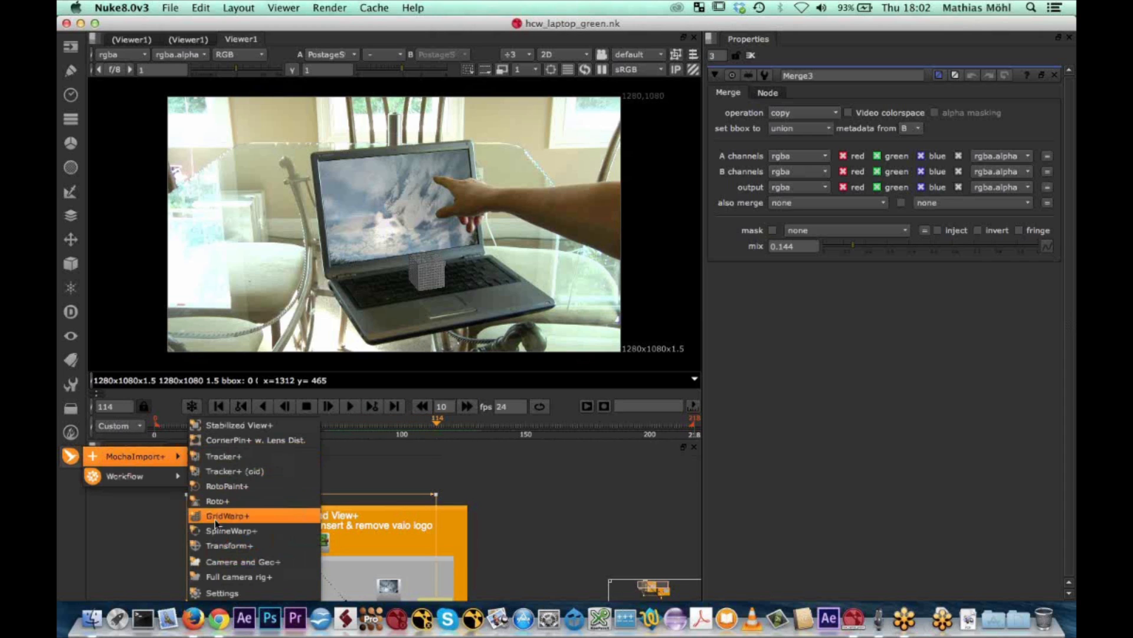
click(410, 478)
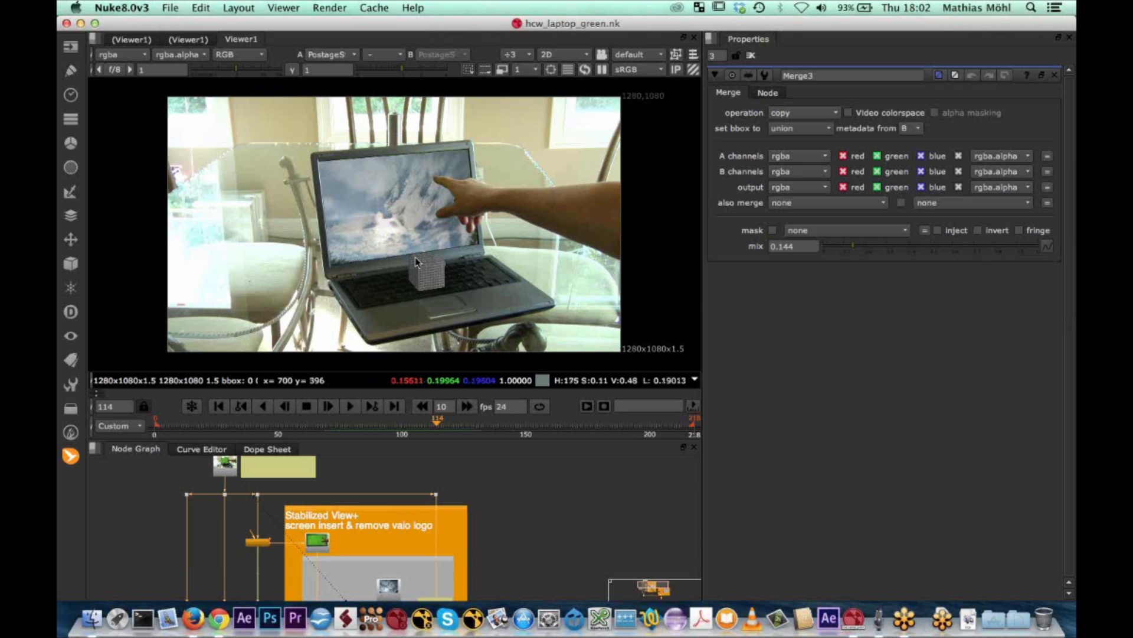
Compare the original green-screen plate with the finished composite in the enlarged viewer, and play the composite
key(space)
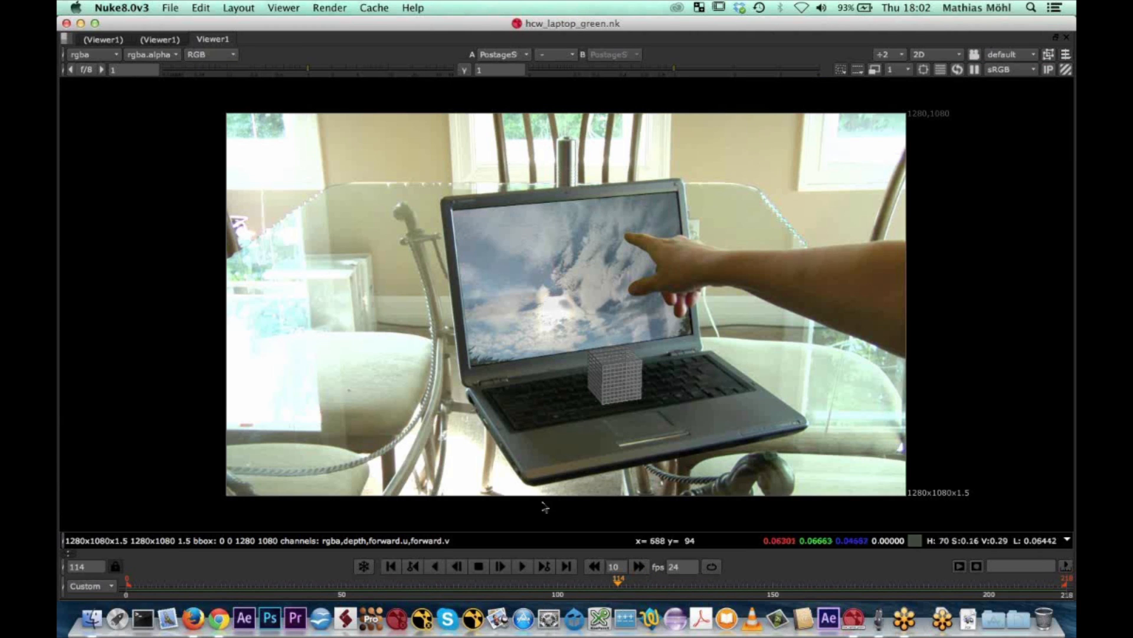
key(1)
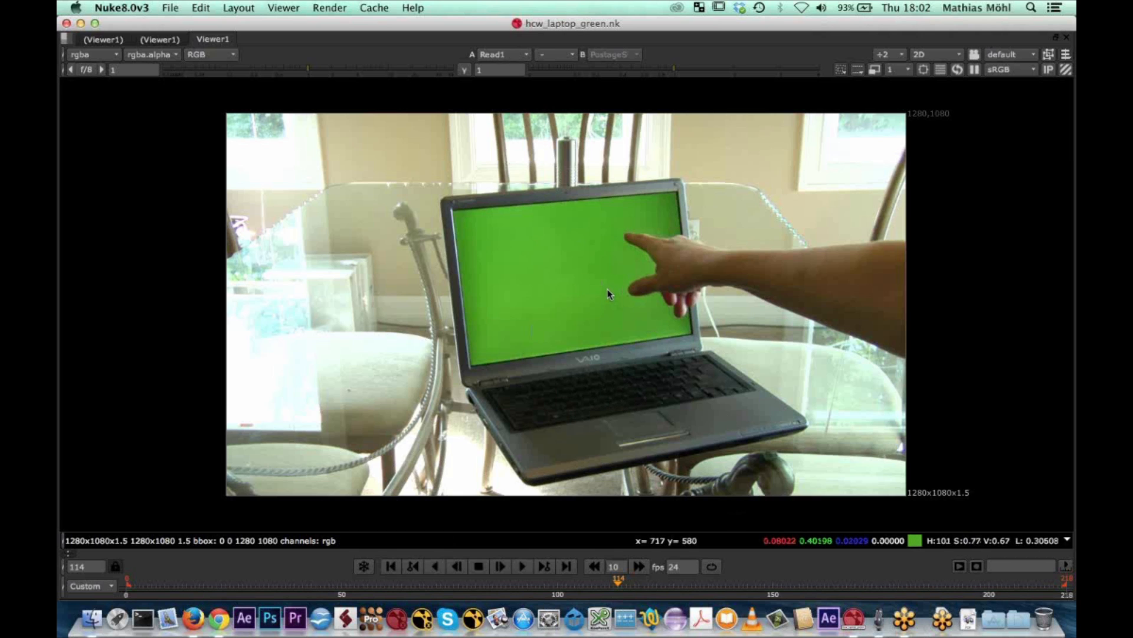
key(2)
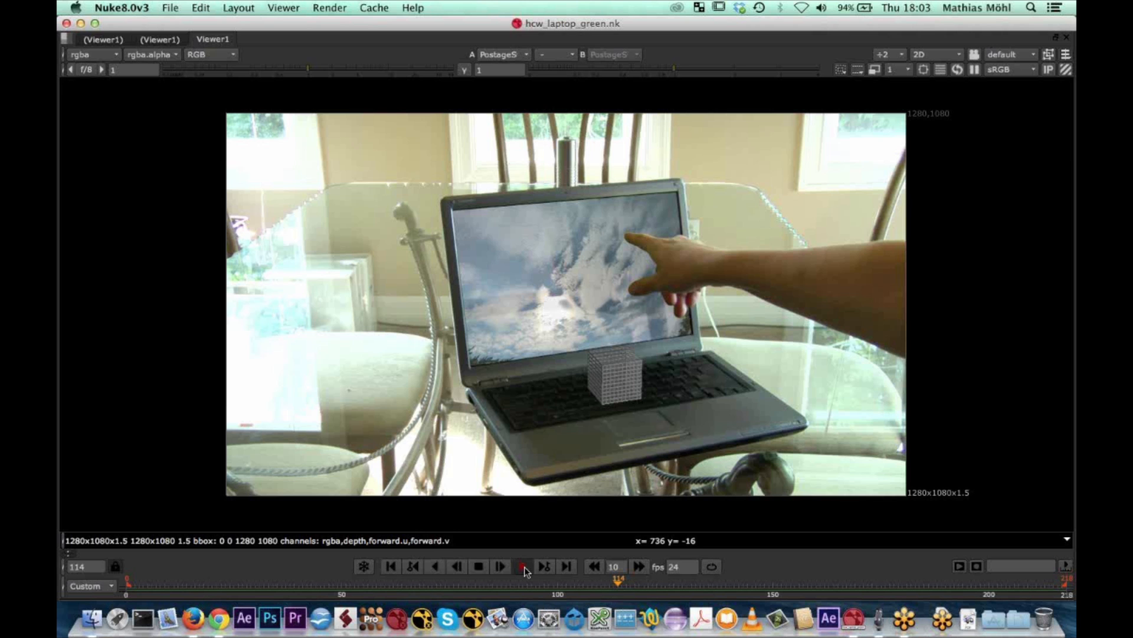
click(523, 567)
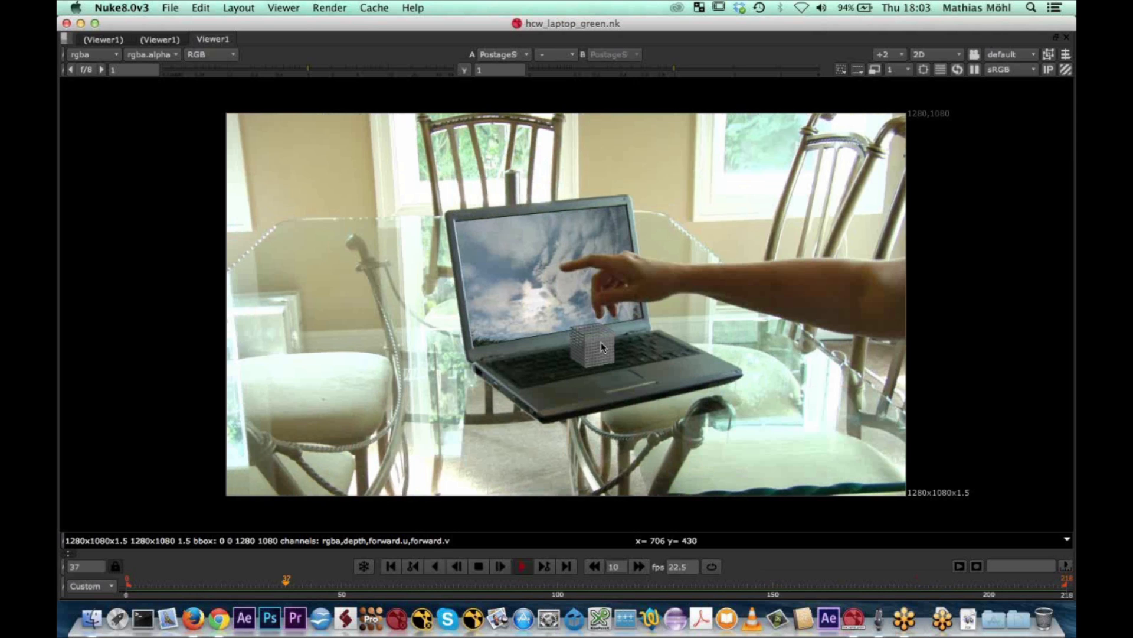
click(478, 567)
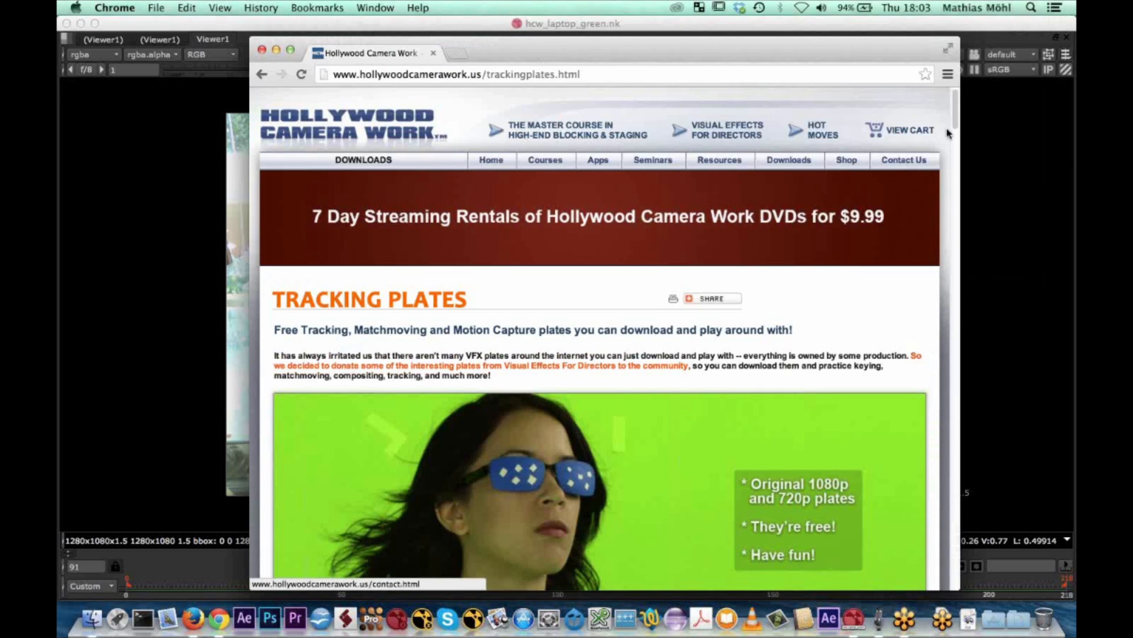
Look up the Laptop clip on the Hollywood Camera Work tracking plates page in Chrome
scroll(957, 121, down, 1)
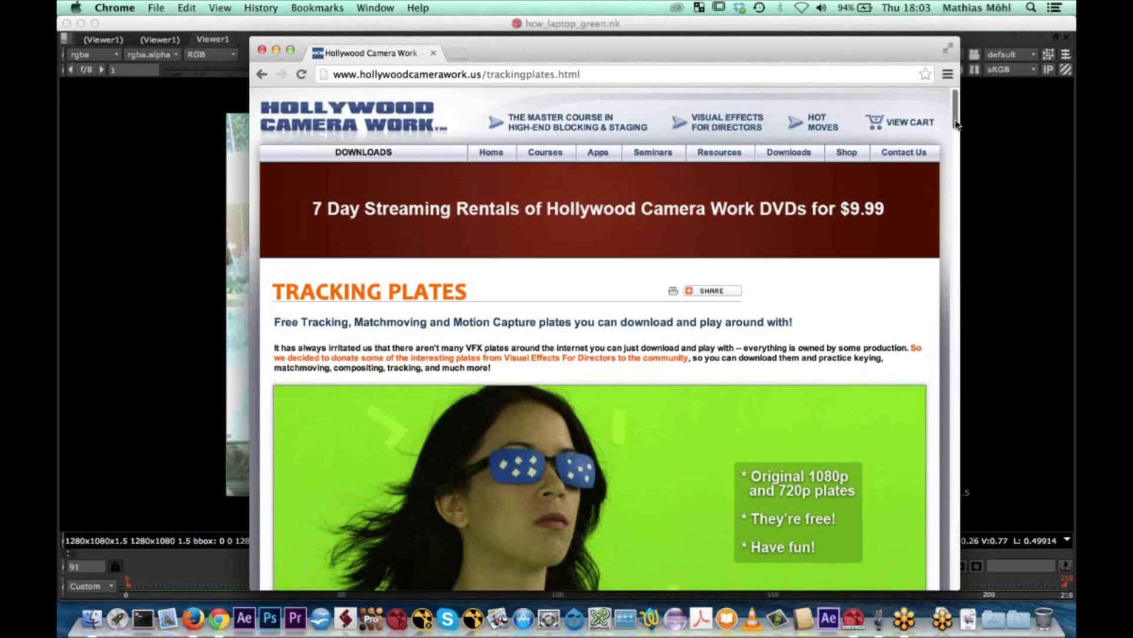
drag(957, 121, 957, 266)
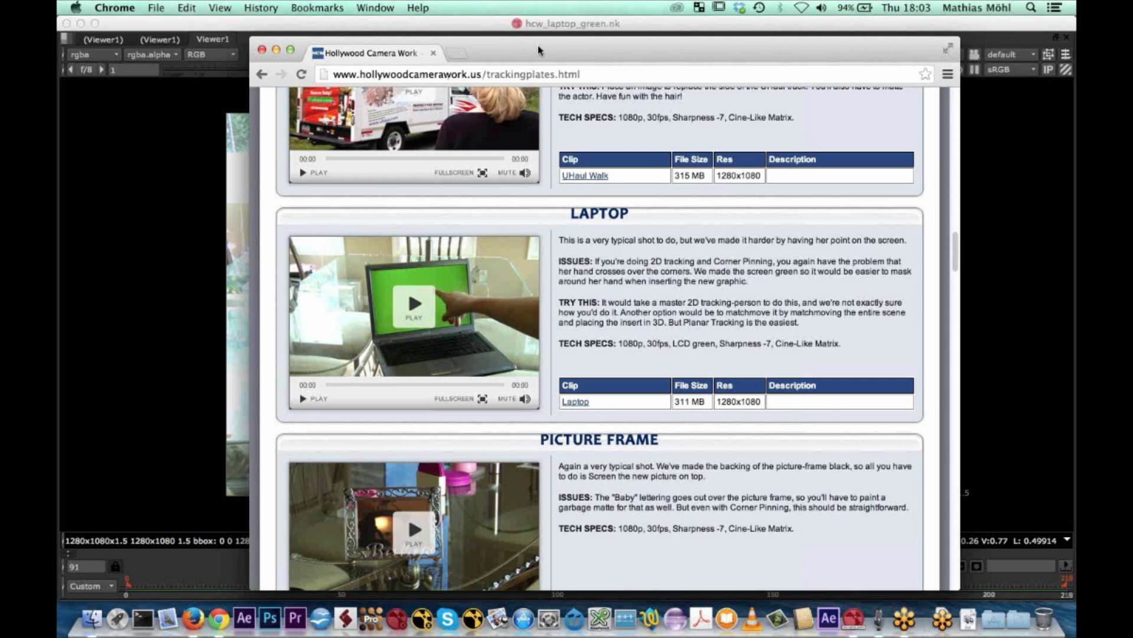
drag(539, 47, 538, 46)
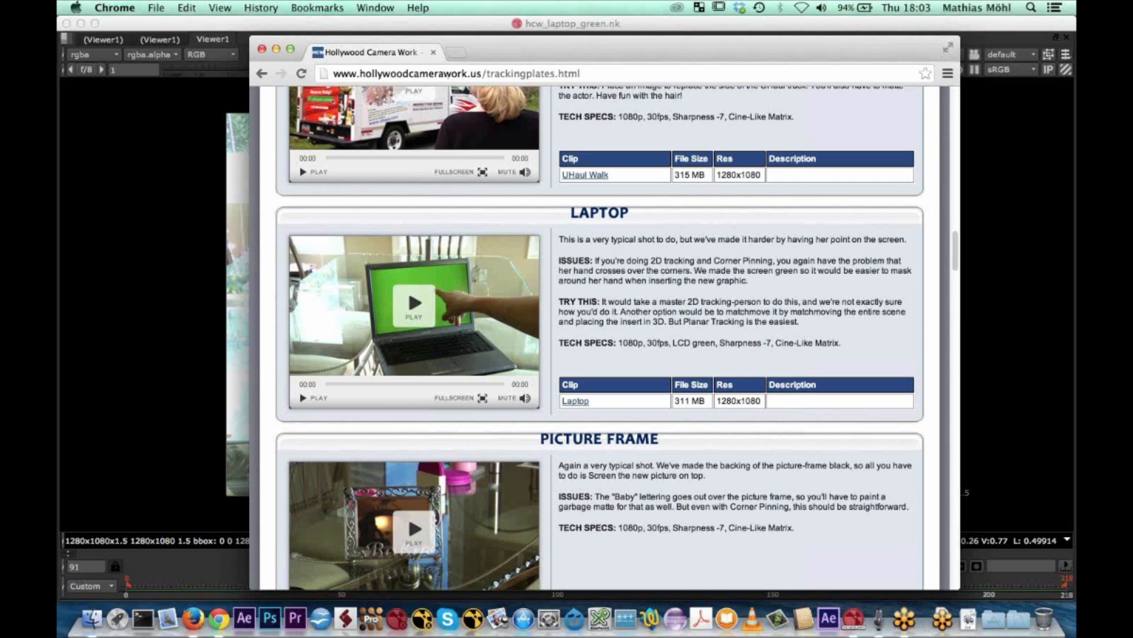
From Finder, open hcw_laptop_green.0000.png in mocha Pro (3.2.1) and create the hcw_laptop_green project with frame range 0 to 218
key(super+Tab)
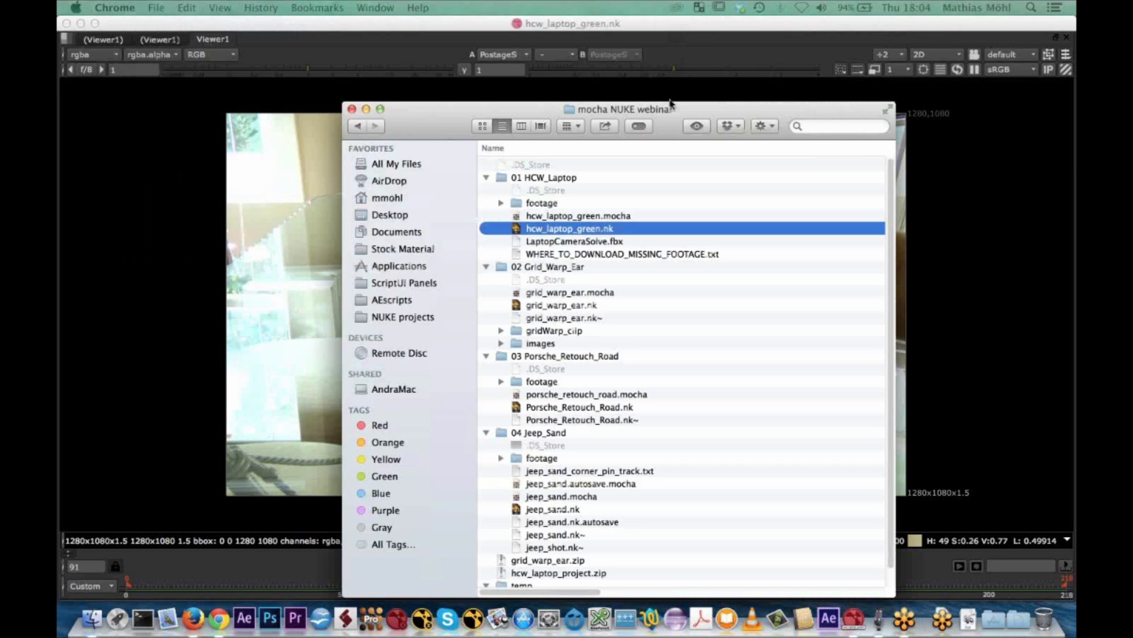
drag(671, 104, 670, 94)
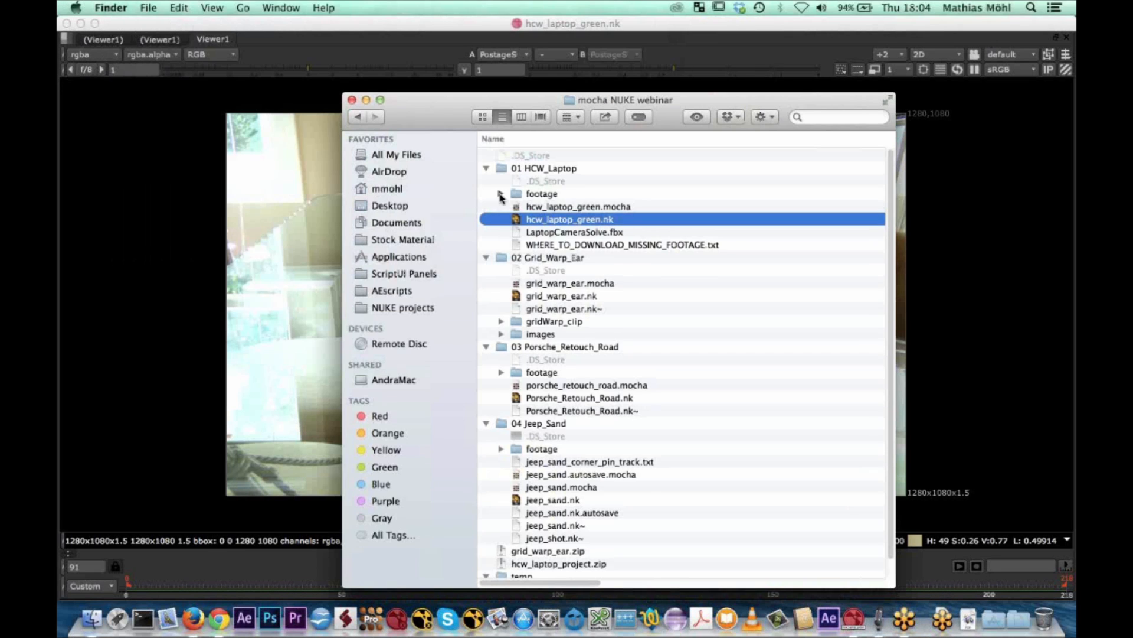
click(500, 194)
click(515, 232)
click(647, 259)
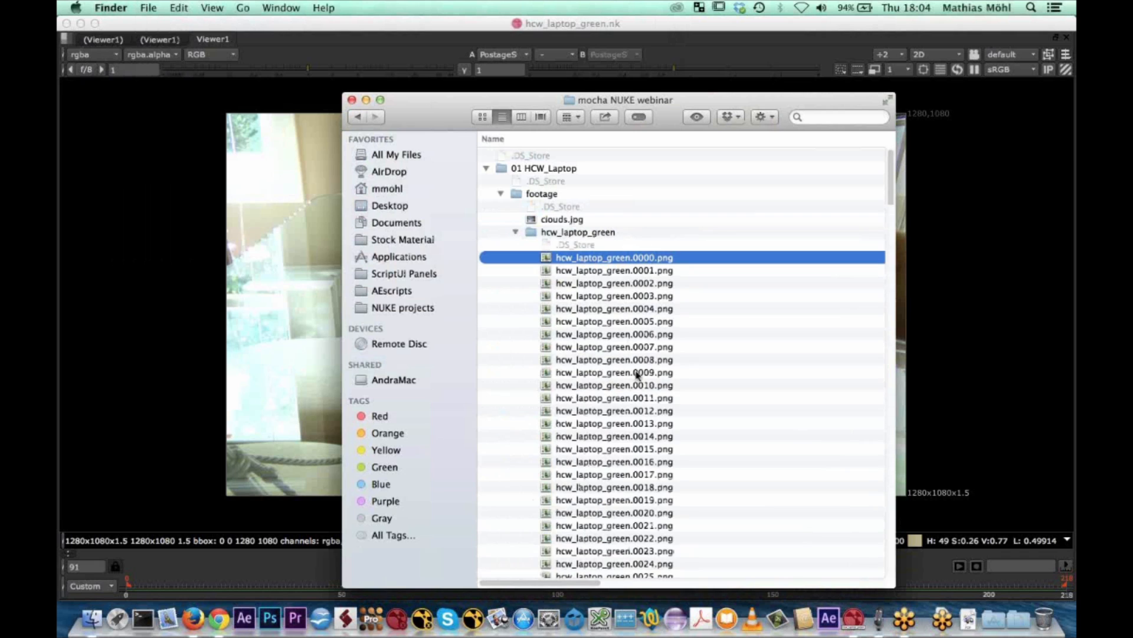
right_click(634, 262)
mouse_move(660, 280)
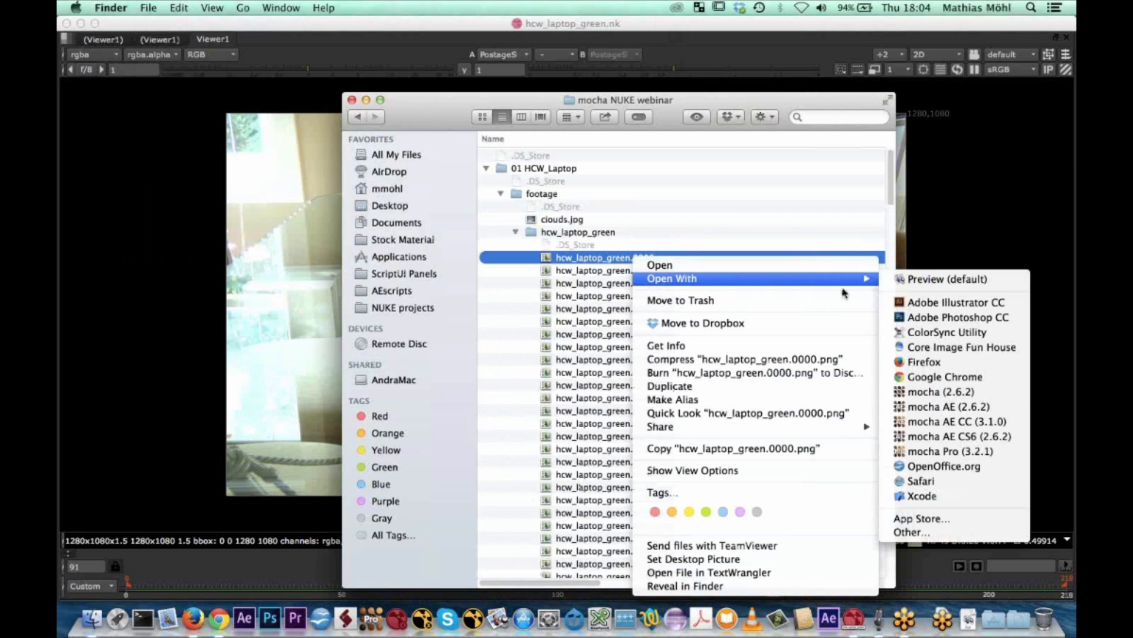
click(953, 452)
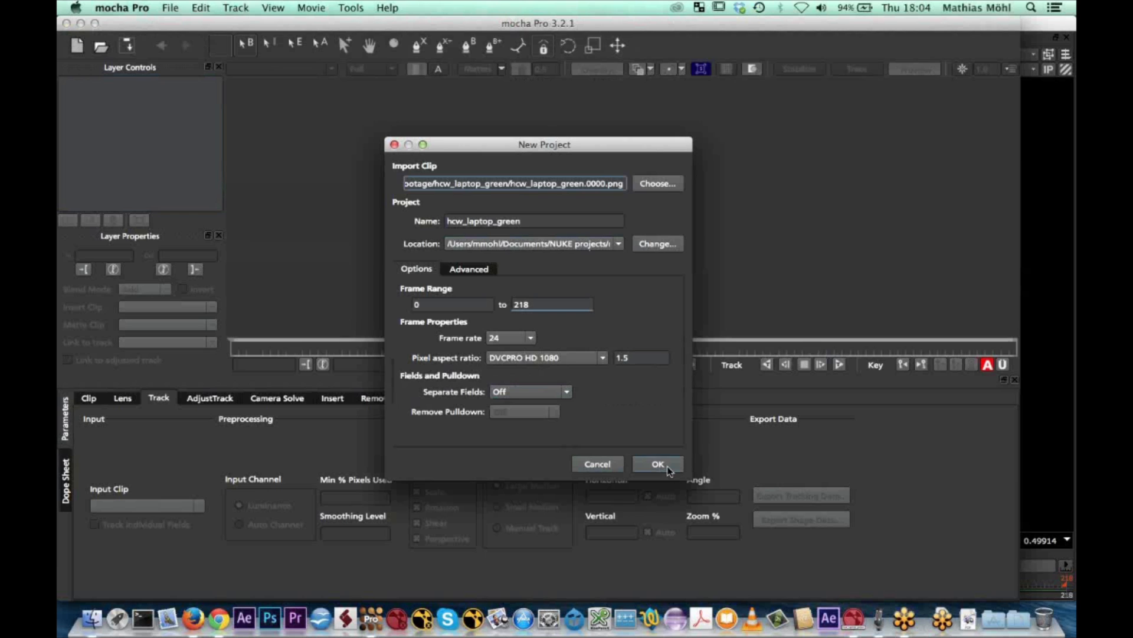
click(661, 470)
click(572, 347)
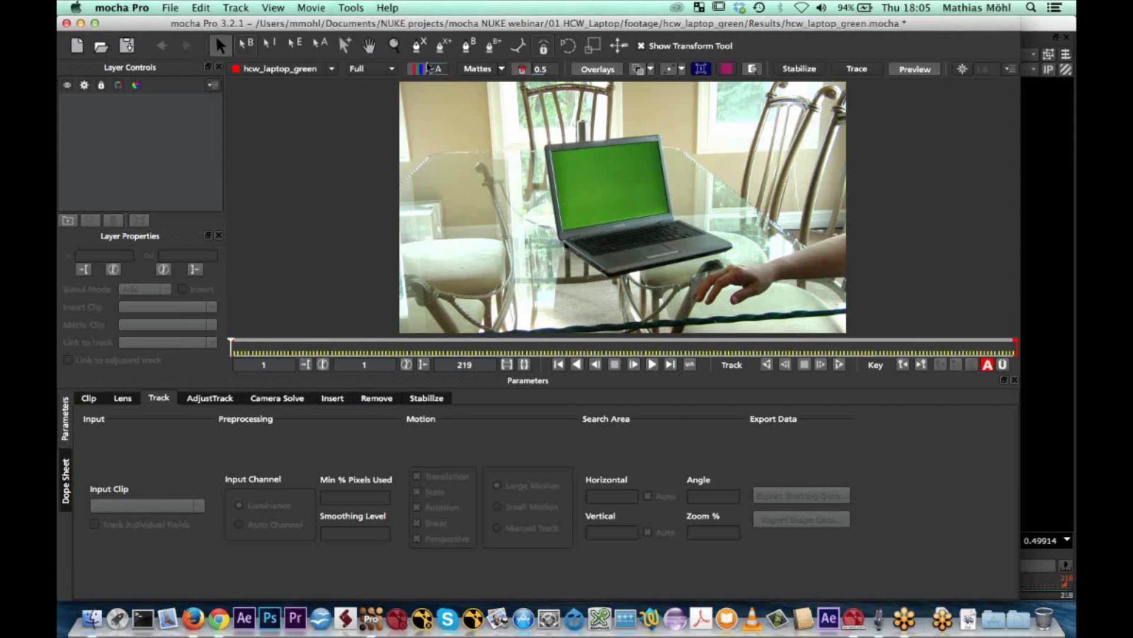
Draw a four-point X-spline around the outer edge of the laptop's lid on the first frame
click(423, 51)
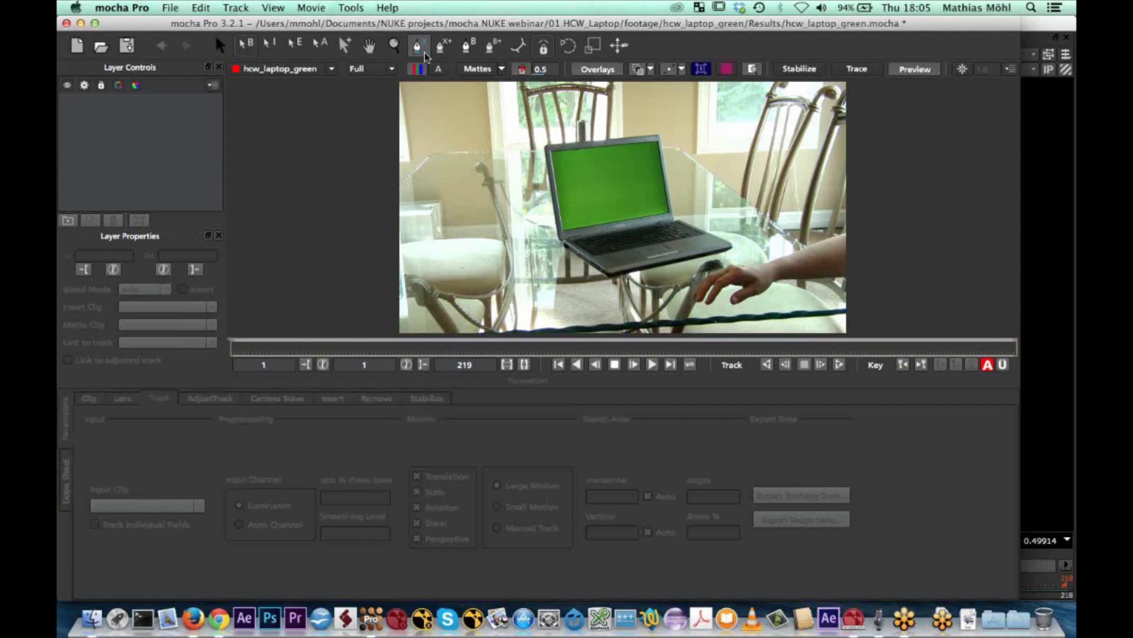
click(547, 146)
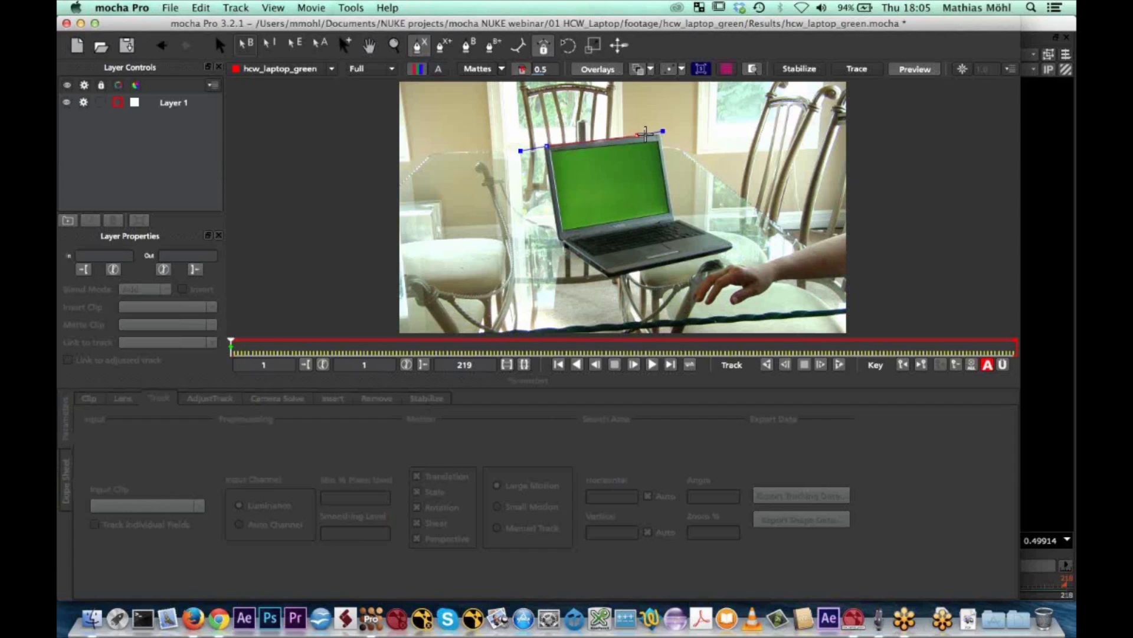
click(659, 133)
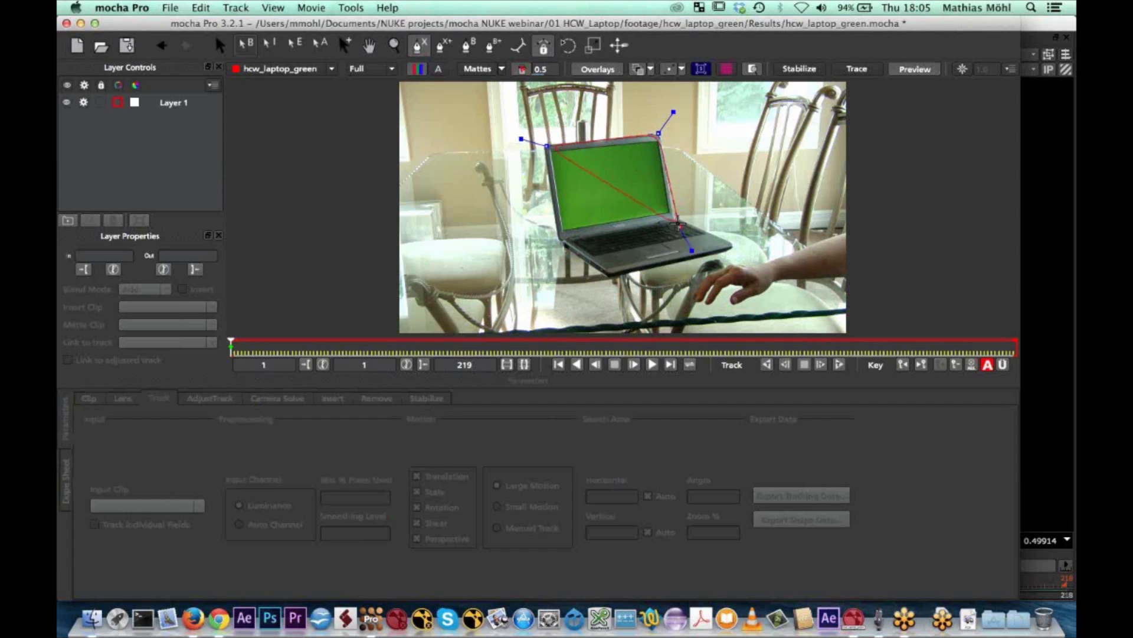
click(674, 225)
right_click(558, 242)
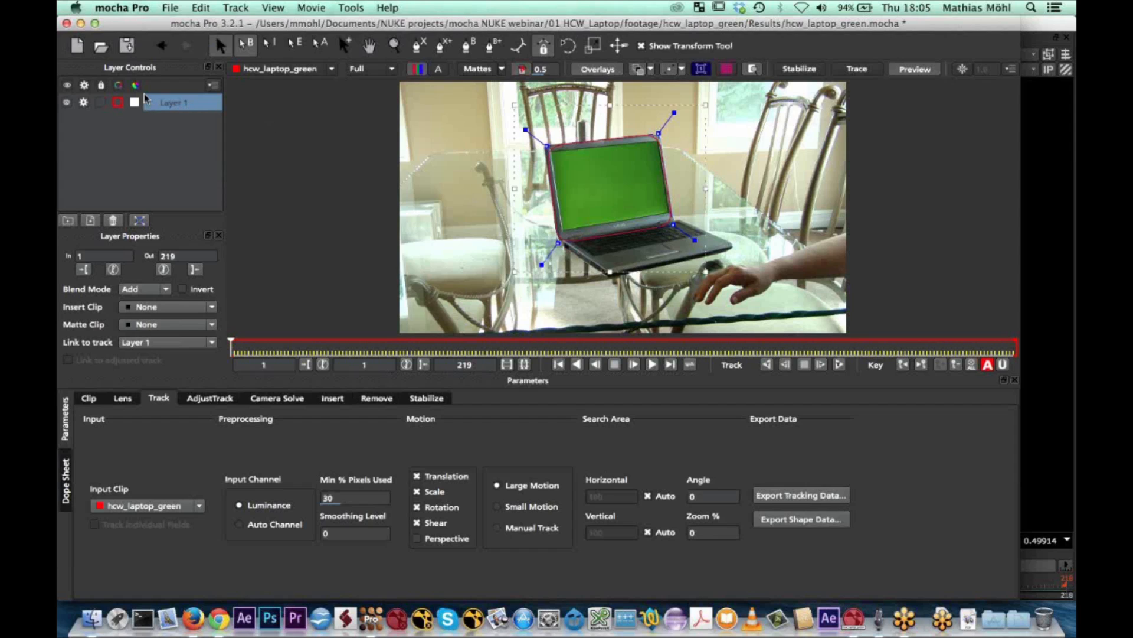
Rename the new spline layer to "screen"
double_click(168, 104)
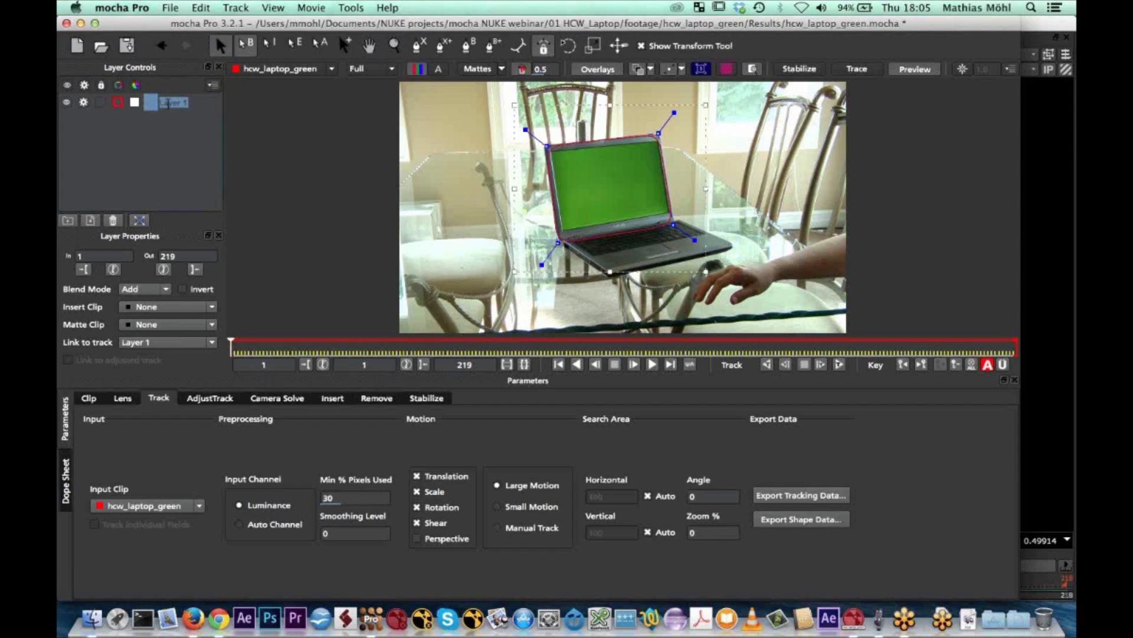
text(screen)
key(Return)
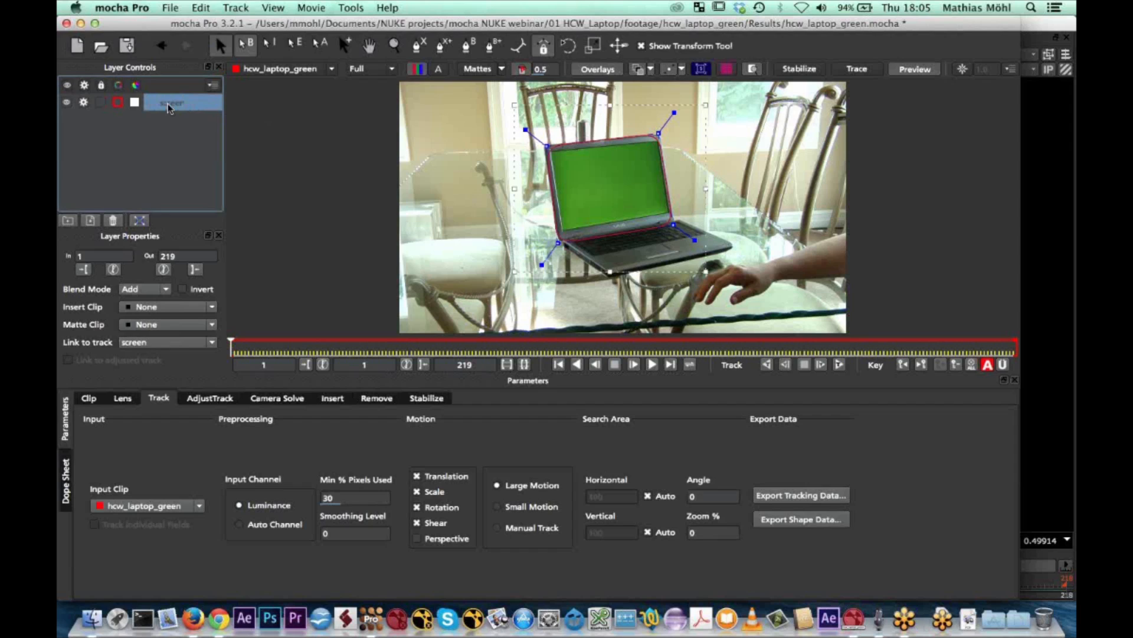
Sharpen the screen spline's corners and move its two upper points onto the top corners of the laptop lid
click(658, 133)
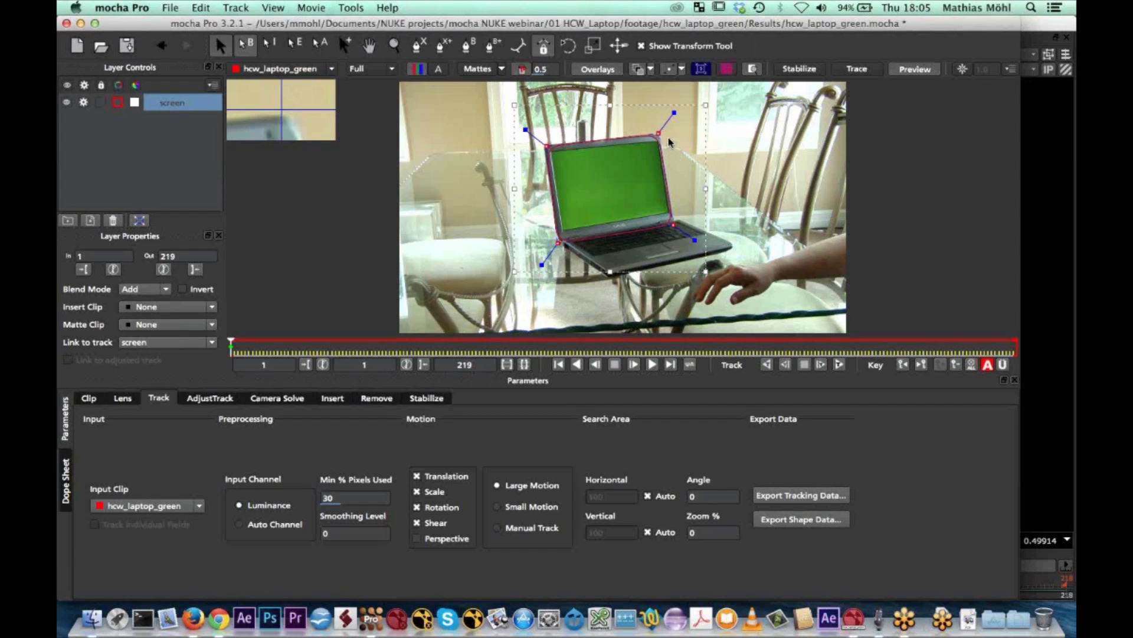
drag(672, 111, 677, 109)
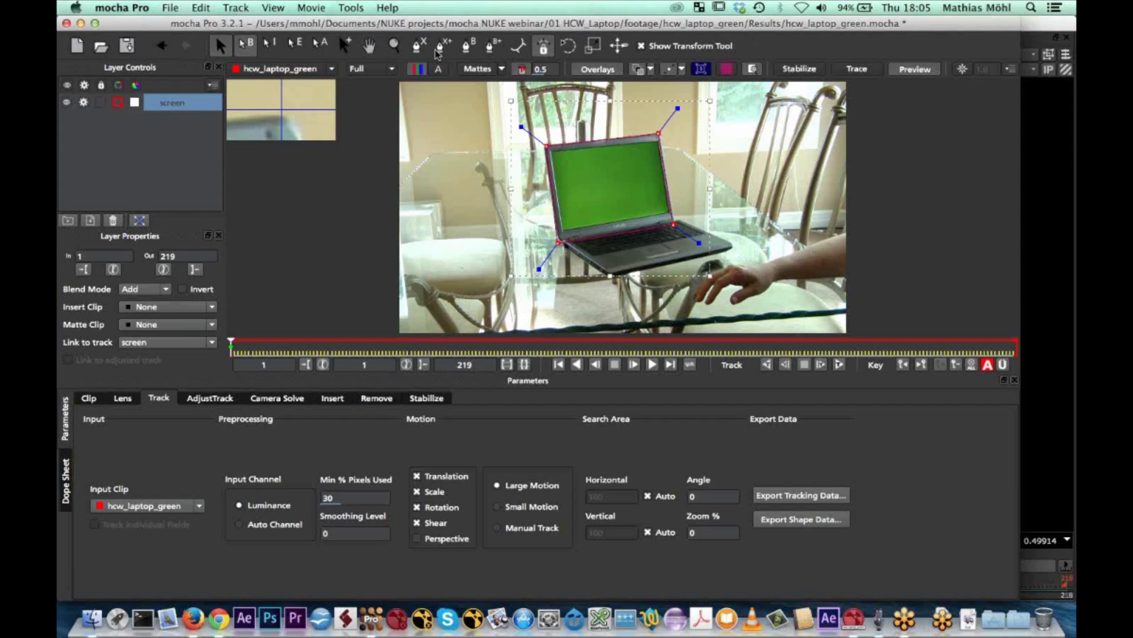
click(395, 46)
mouse_move(604, 161)
mouse_down()
mouse_move(609, 191)
mouse_move(600, 104)
mouse_move(615, 102)
mouse_move(618, 151)
mouse_up()
key(x)
drag(477, 127, 481, 171)
key(s)
drag(432, 139, 417, 131)
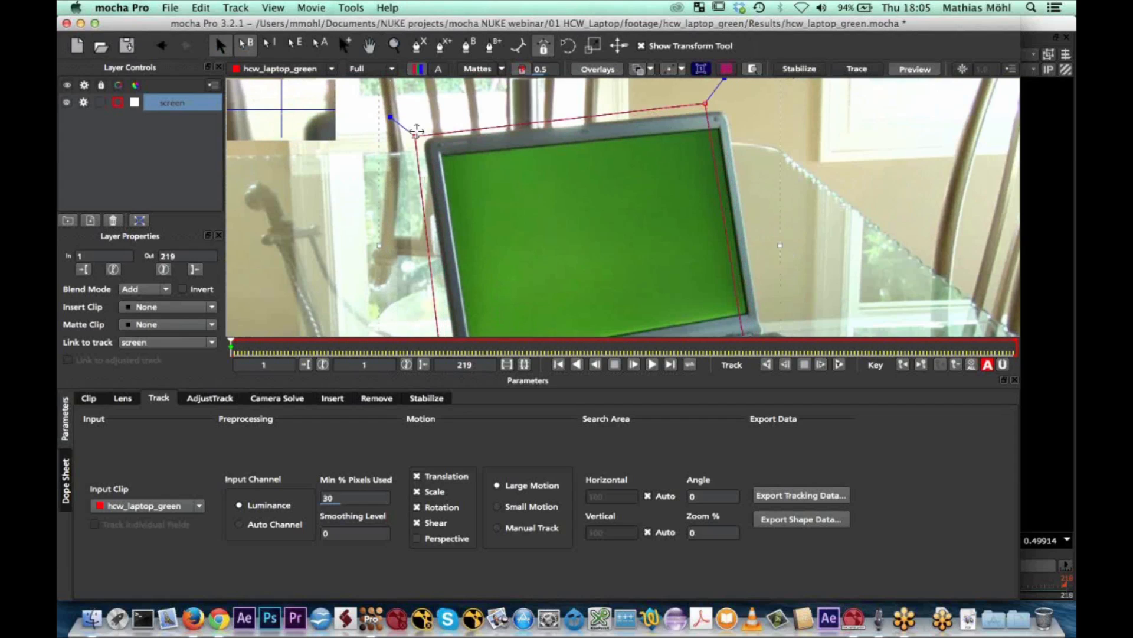
drag(706, 104, 737, 100)
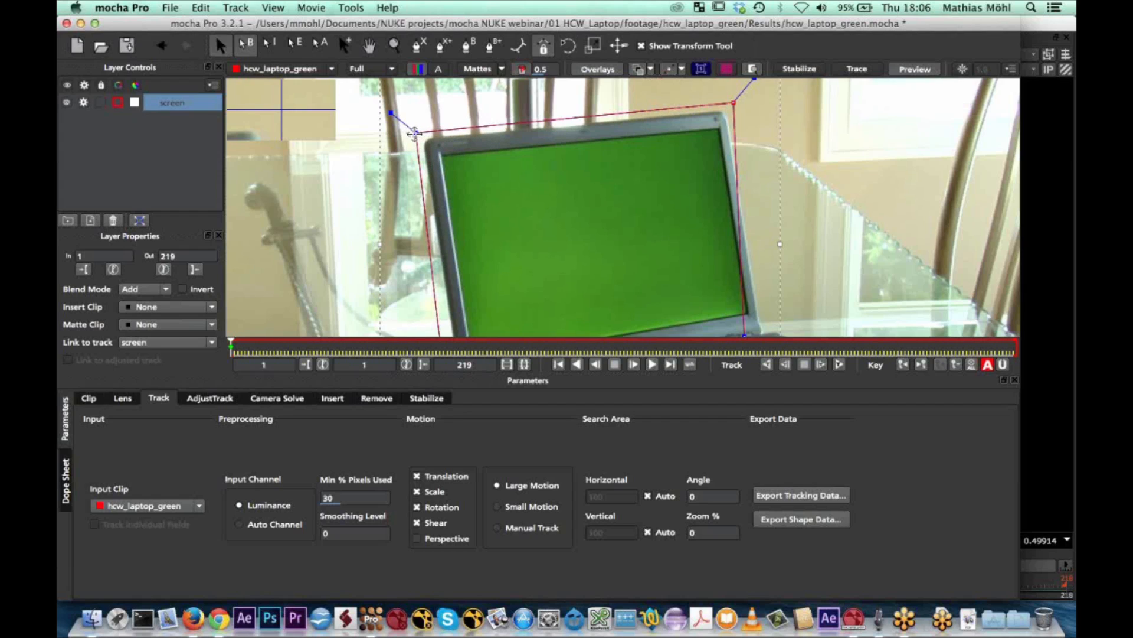
drag(417, 134, 424, 138)
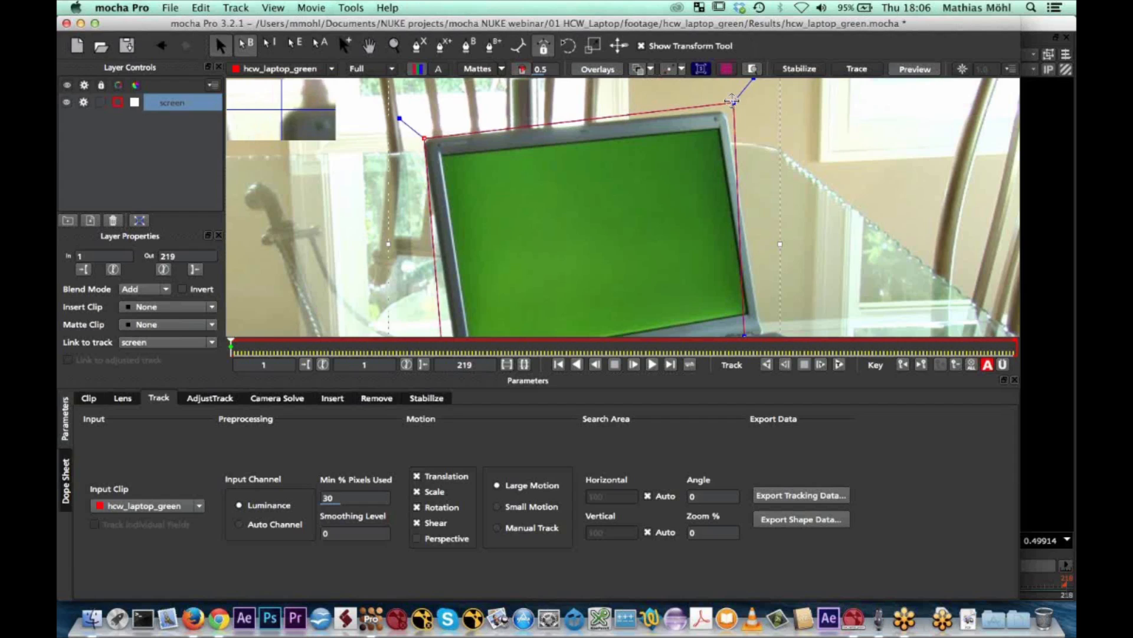
drag(731, 105, 726, 112)
Move the screen spline's two lower points onto the bottom corners of the laptop lid
click(372, 47)
drag(630, 239, 617, 175)
key(s)
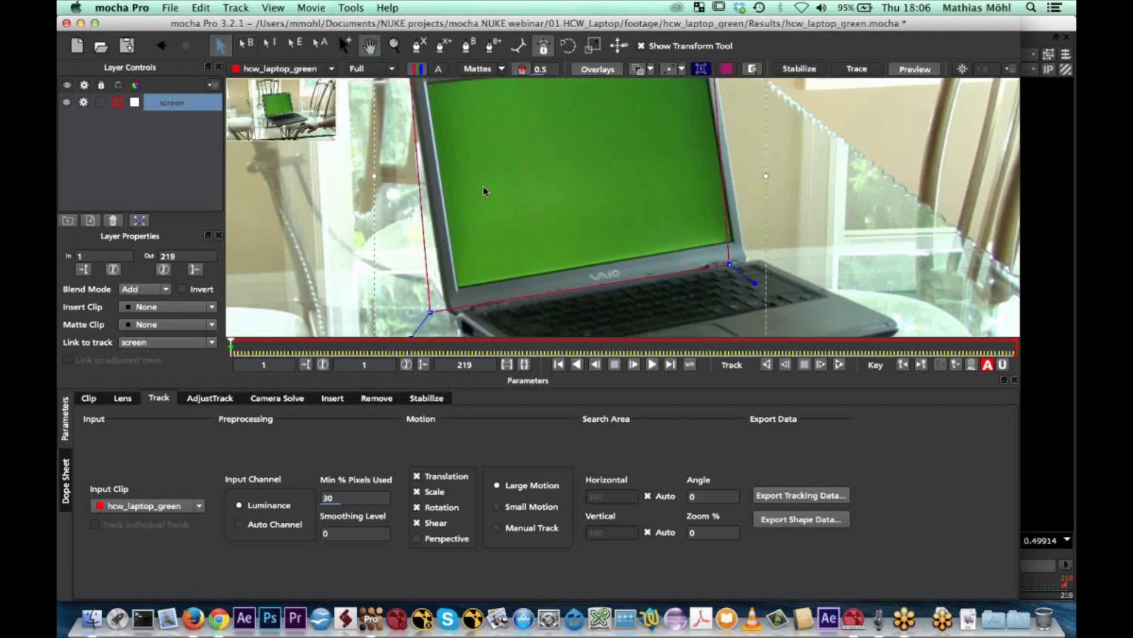
drag(732, 260, 746, 261)
drag(430, 308, 447, 313)
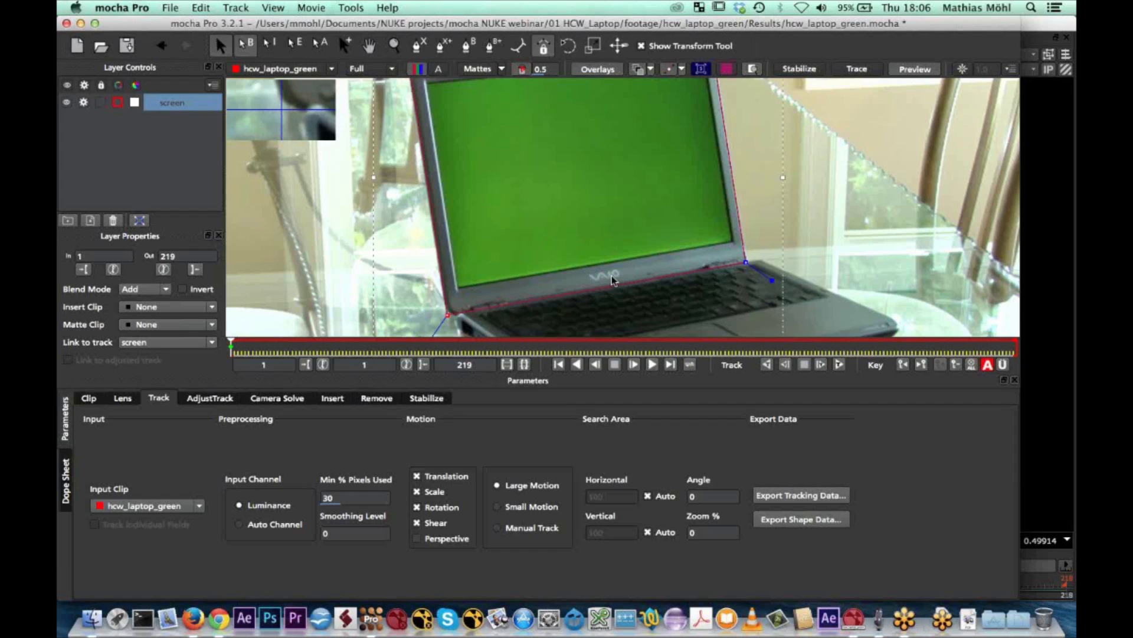
Add a four-point X-spline to the screen layer inside the green display area, cutting it out of the lid shape
key(x)
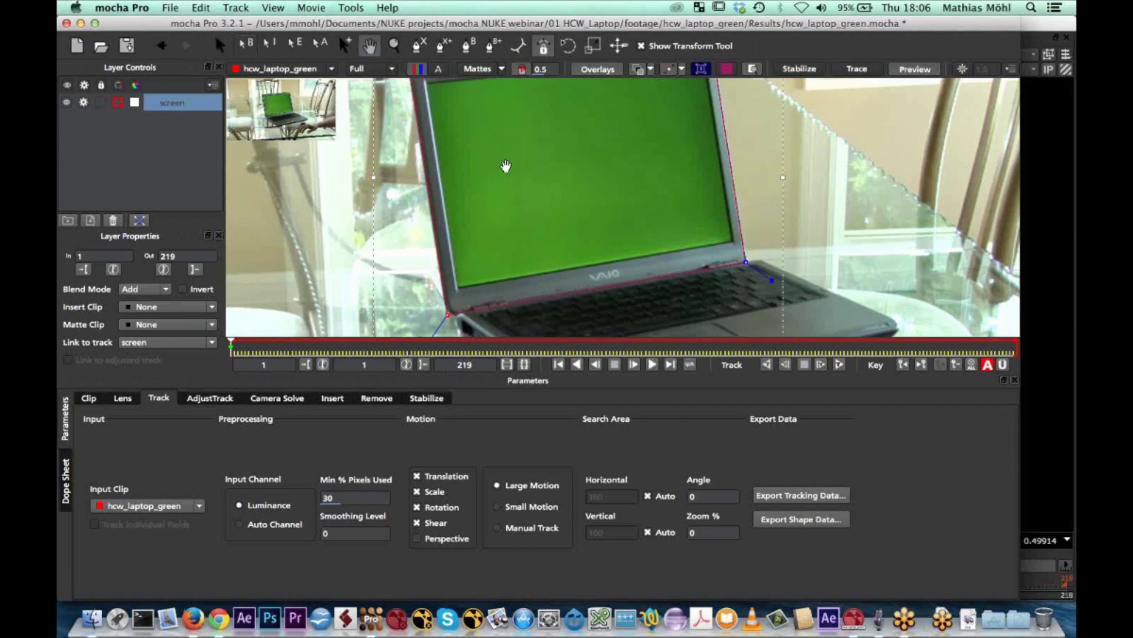
drag(506, 165, 508, 202)
drag(604, 96, 606, 115)
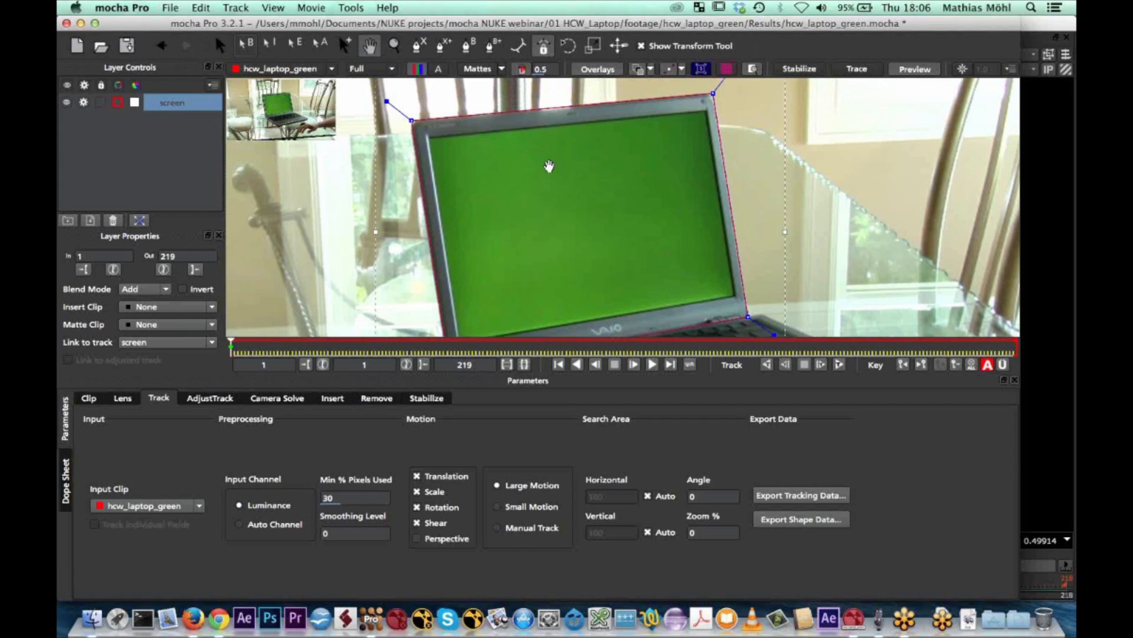
click(444, 48)
click(446, 155)
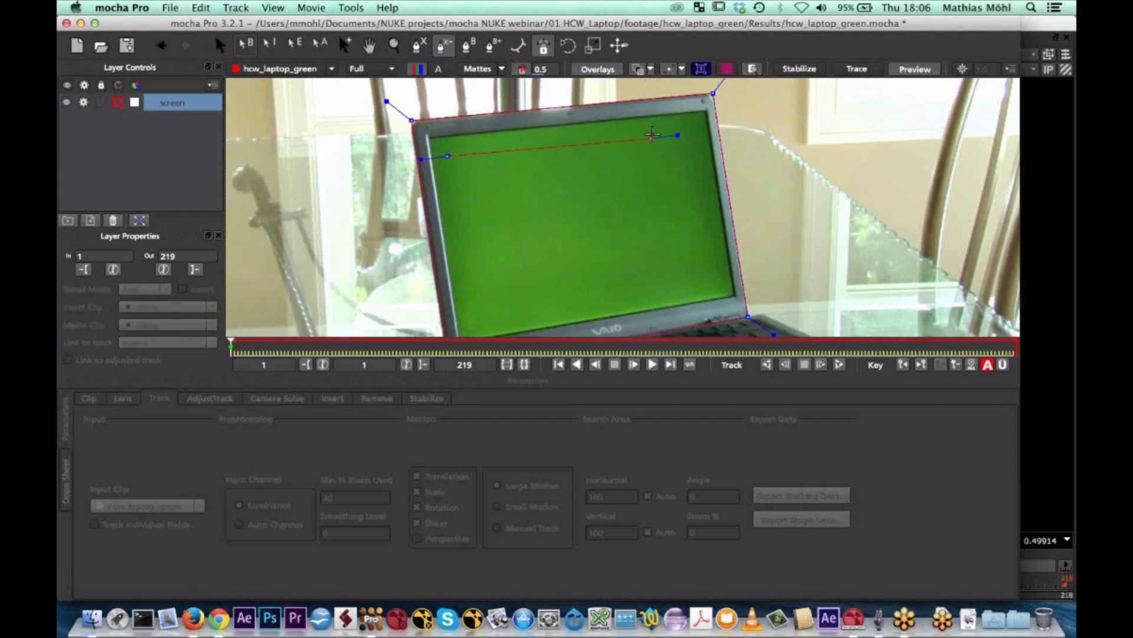
click(690, 131)
click(714, 260)
drag(713, 277, 486, 296)
right_click(485, 295)
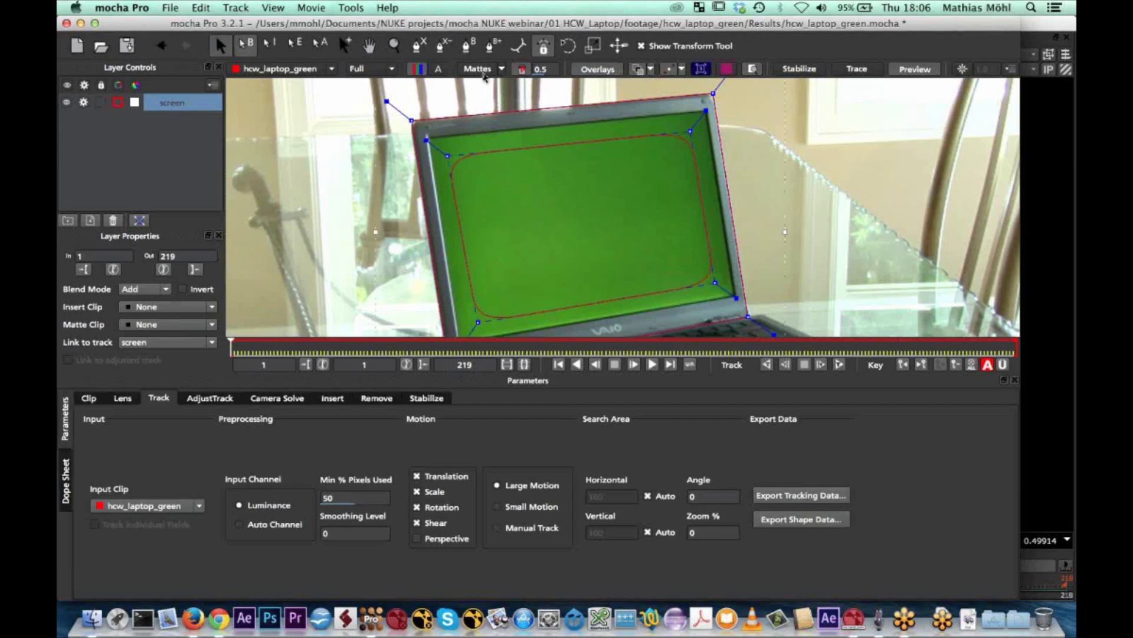
Show the matte overlay briefly to check which area the screen layer's splines cover, and hide it again
click(484, 70)
click(484, 70)
click(484, 70)
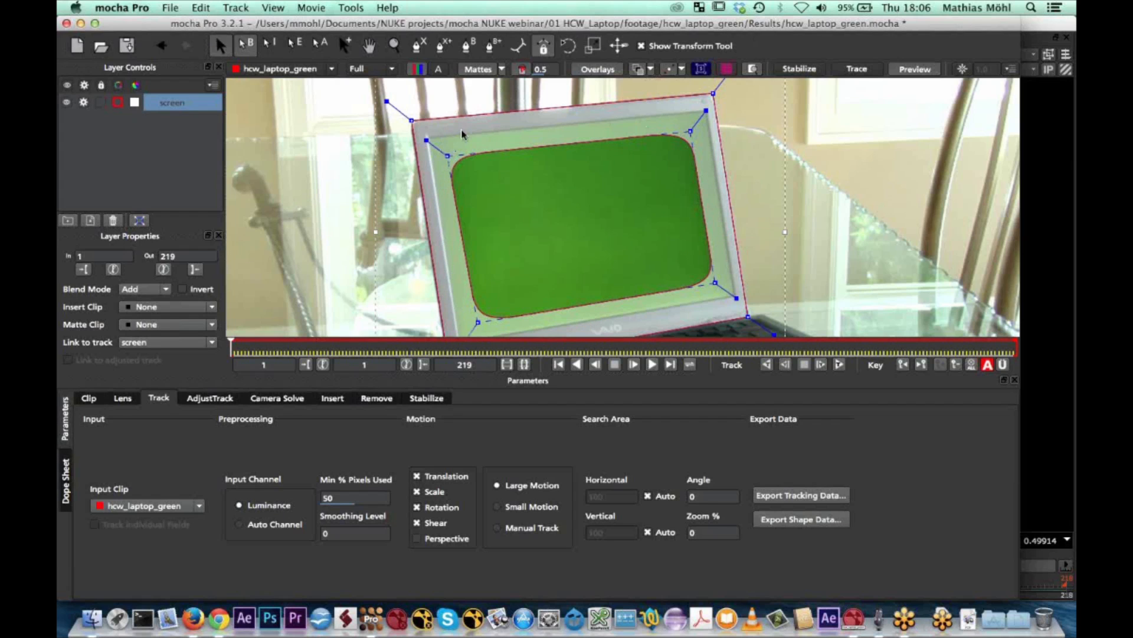
click(486, 70)
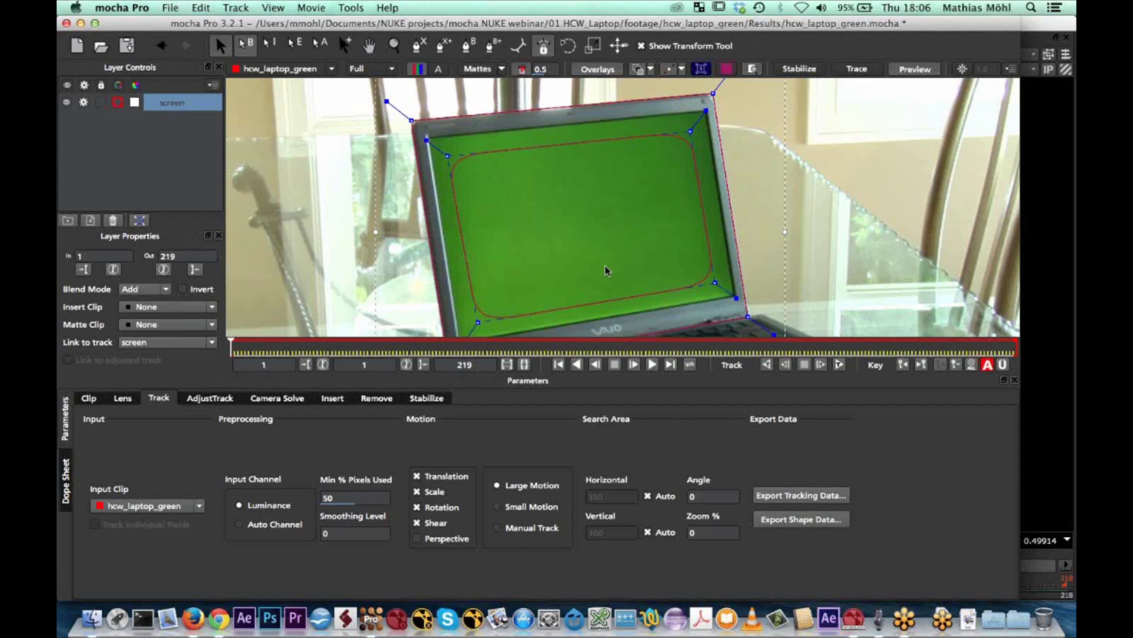
Track the screen layer forward from frame 1 and stop the tracking at frame 80
click(394, 46)
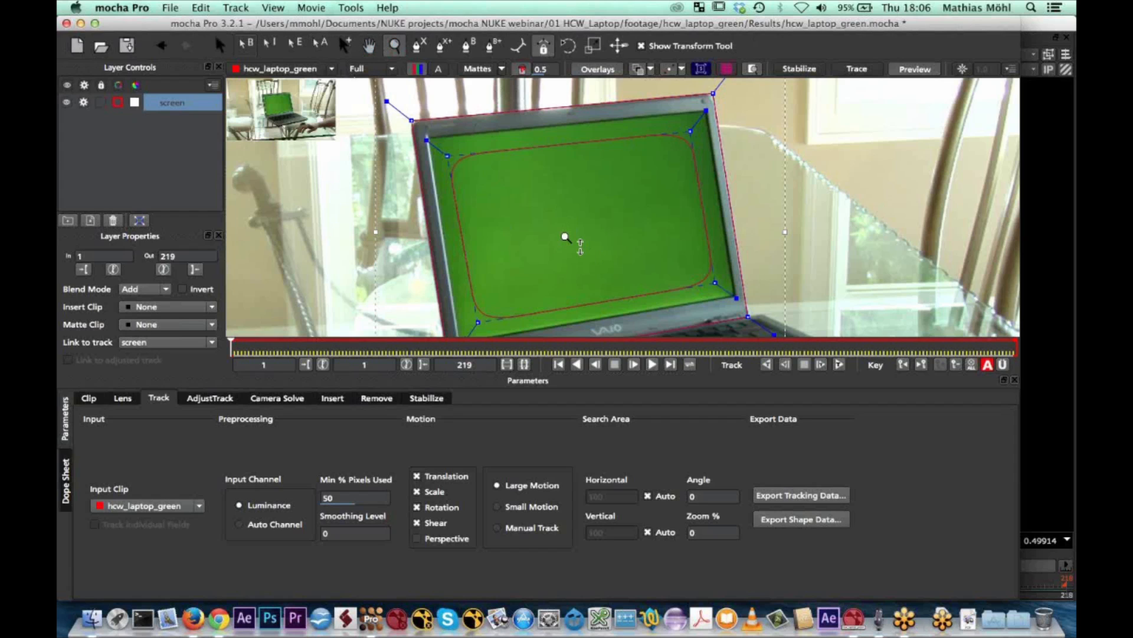
drag(565, 237, 580, 327)
click(221, 46)
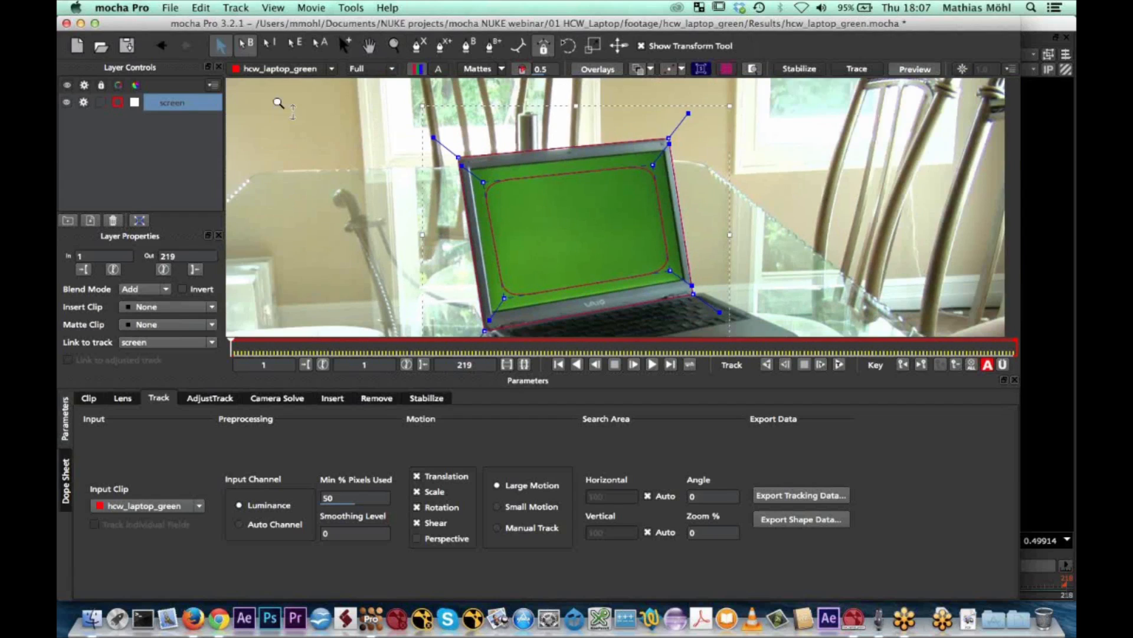
click(839, 365)
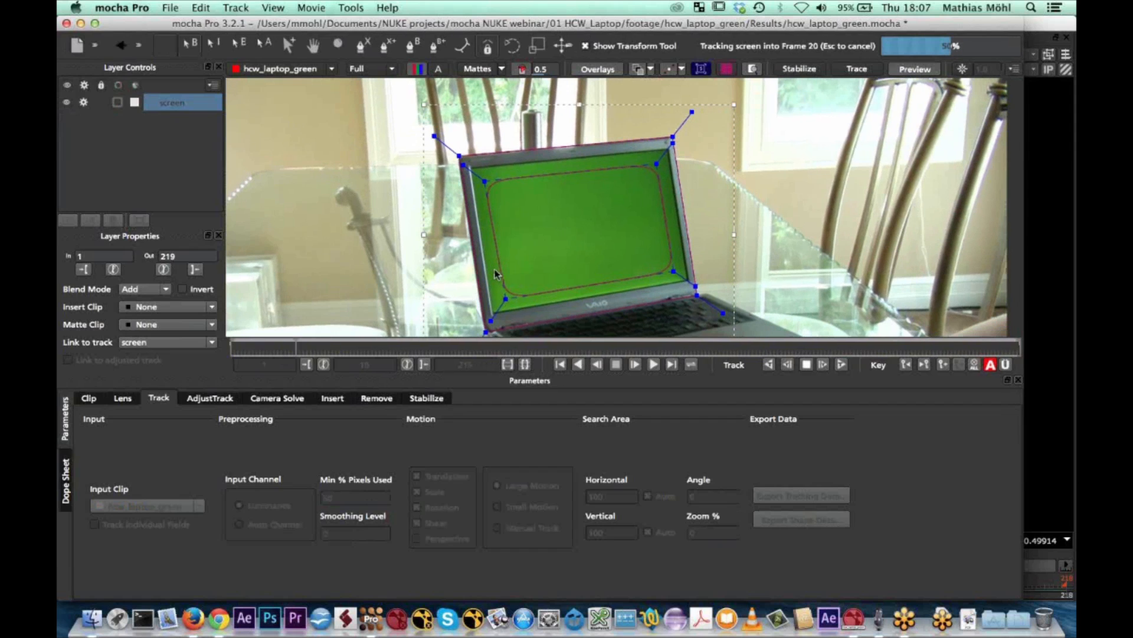
key(Escape)
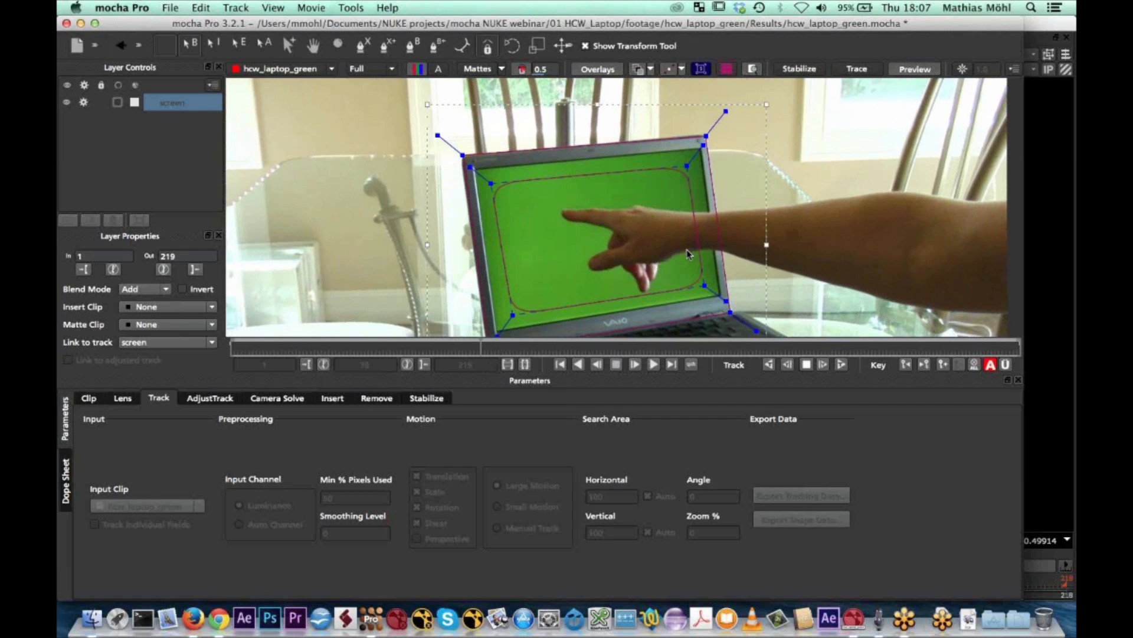
click(808, 366)
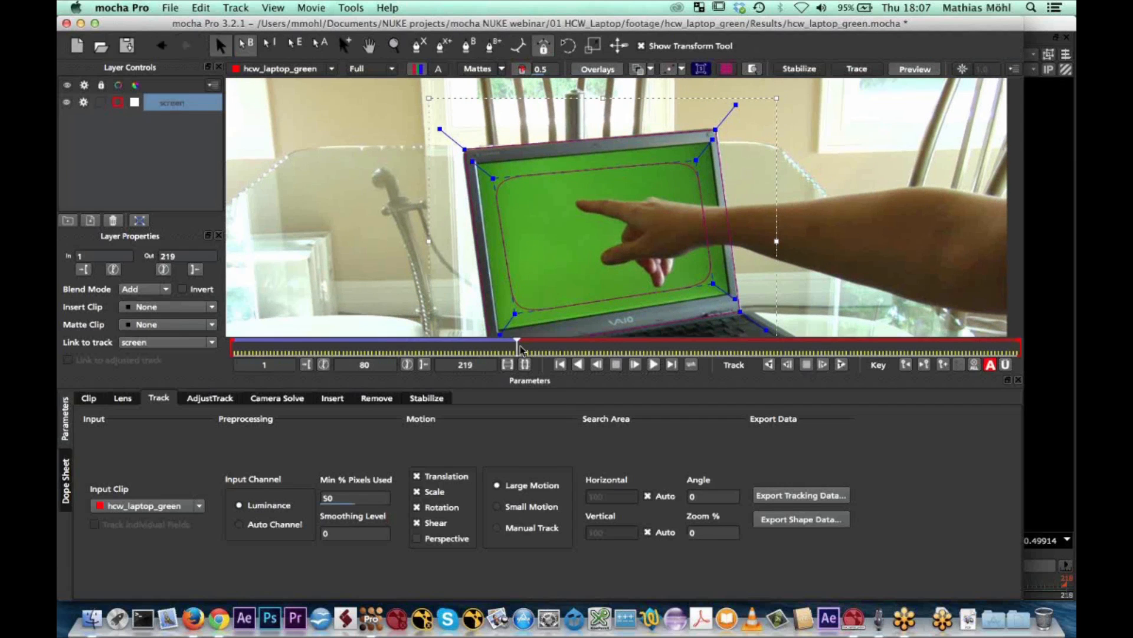
Show the screen layer's planar surface and align its four corners with the corners of the laptop's green display
drag(490, 351, 456, 339)
click(703, 72)
click(703, 72)
click(703, 72)
click(703, 72)
click(702, 72)
drag(496, 161, 470, 170)
drag(686, 171, 691, 153)
drag(685, 327, 710, 296)
drag(699, 168, 698, 154)
drag(495, 332, 430, 341)
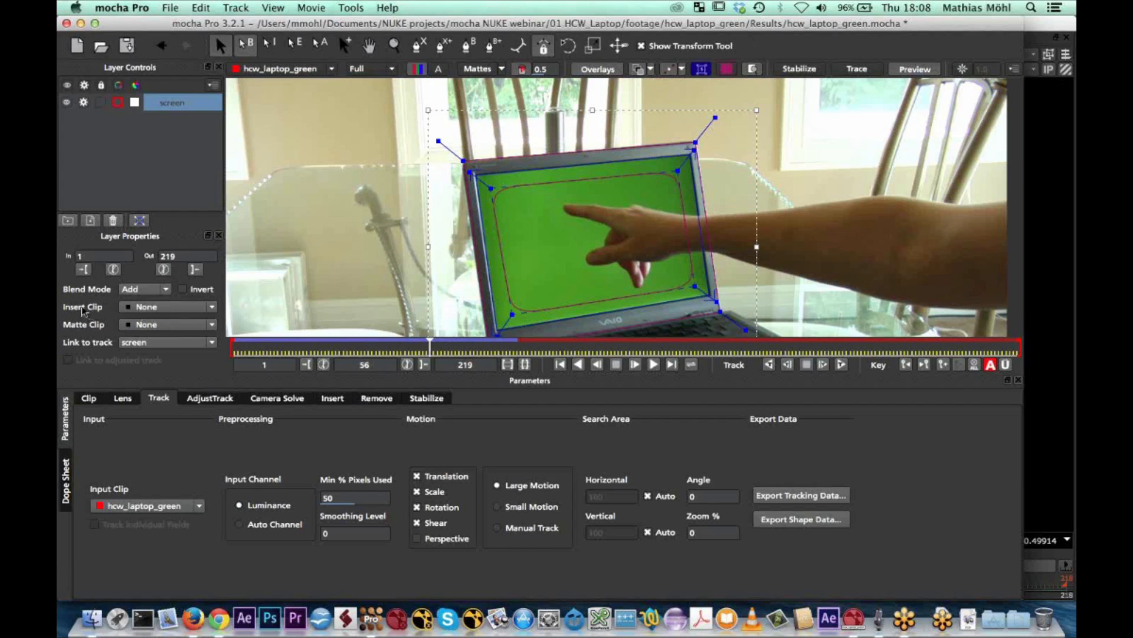
Preview the Logo clip as the insert on the screen layer's surface
click(212, 307)
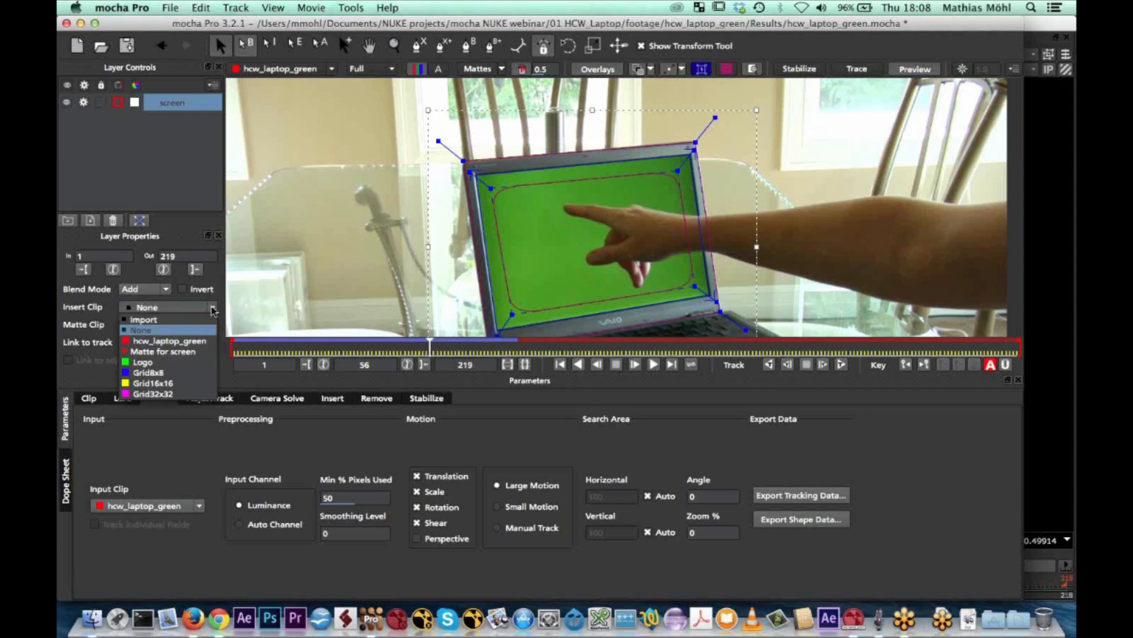
click(155, 363)
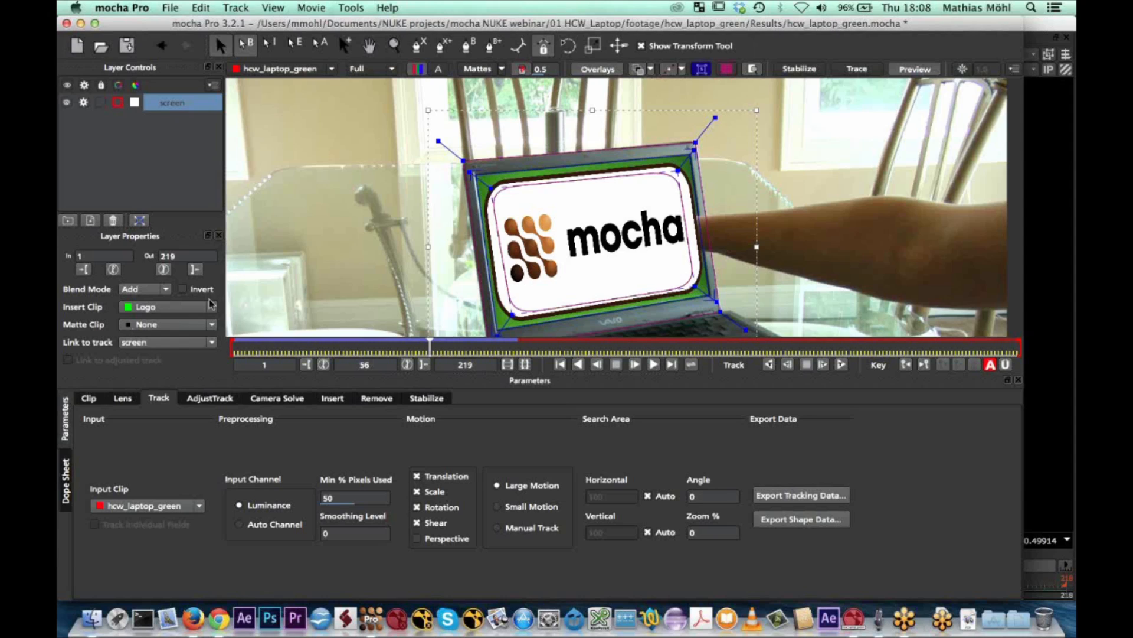
click(212, 343)
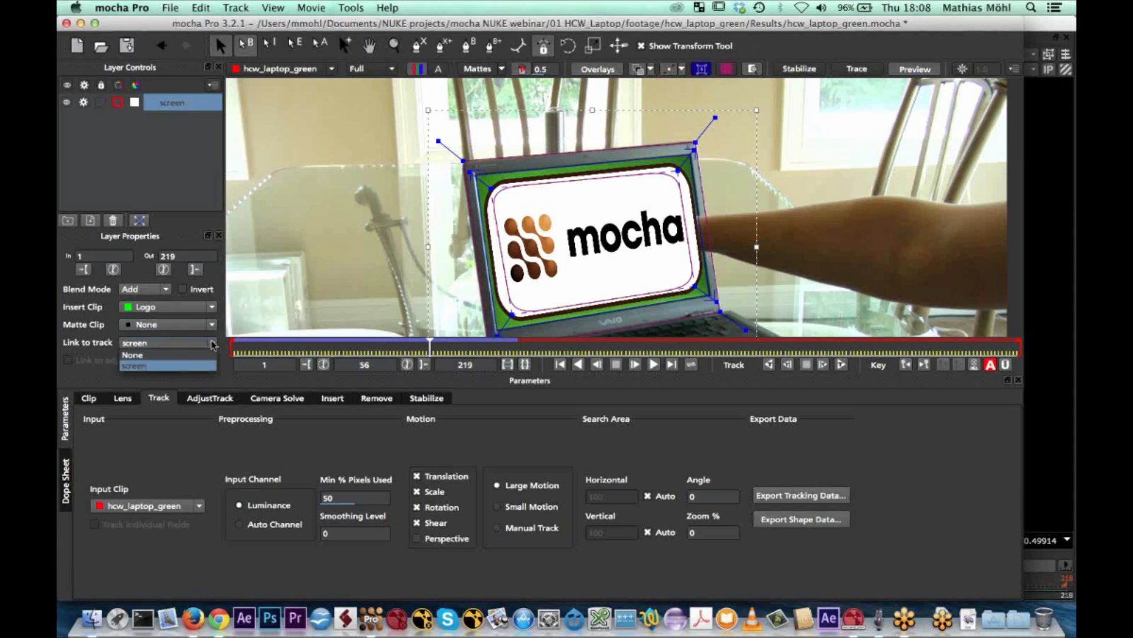
click(212, 343)
Use the Grid16x16 clip as the screen layer's insert and check how the grid follows the display through the tracked frames
click(213, 307)
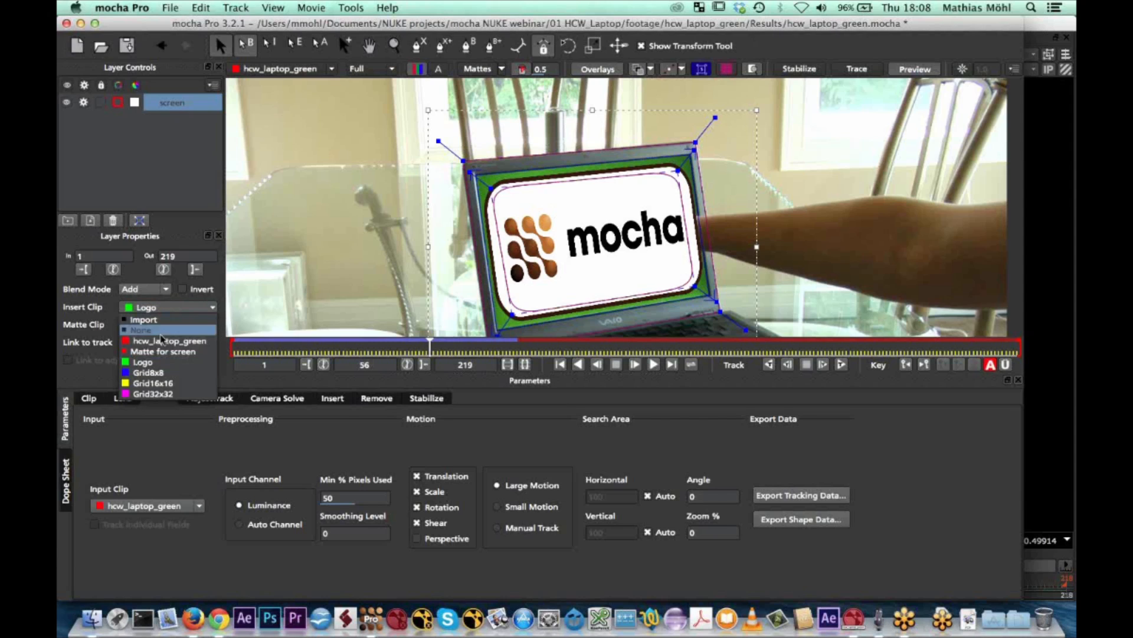
click(153, 383)
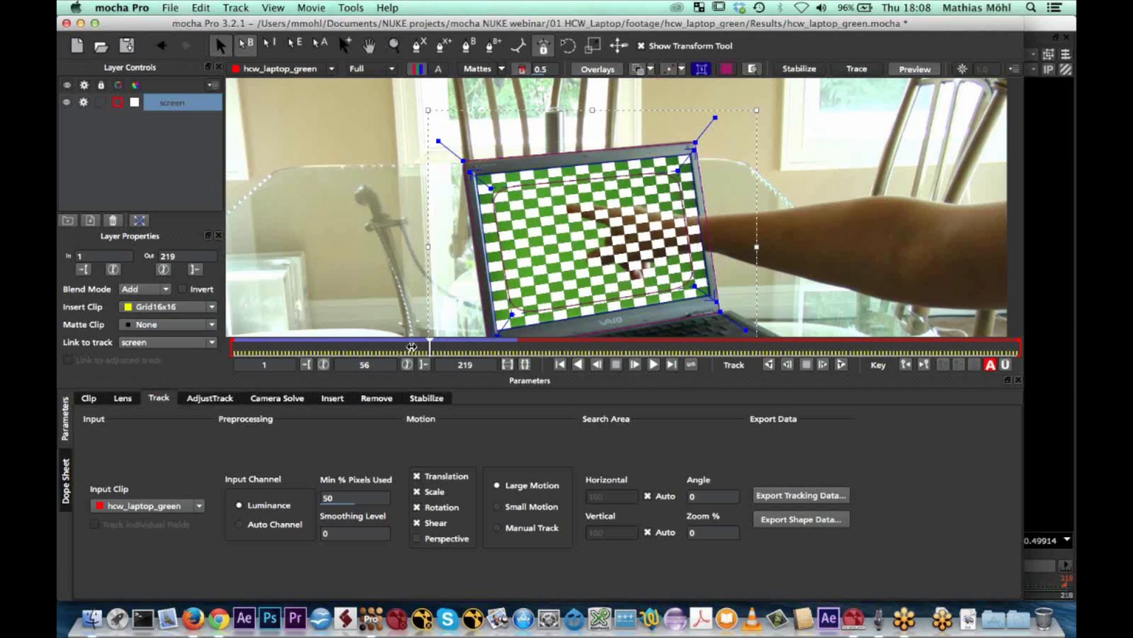
drag(412, 347, 375, 342)
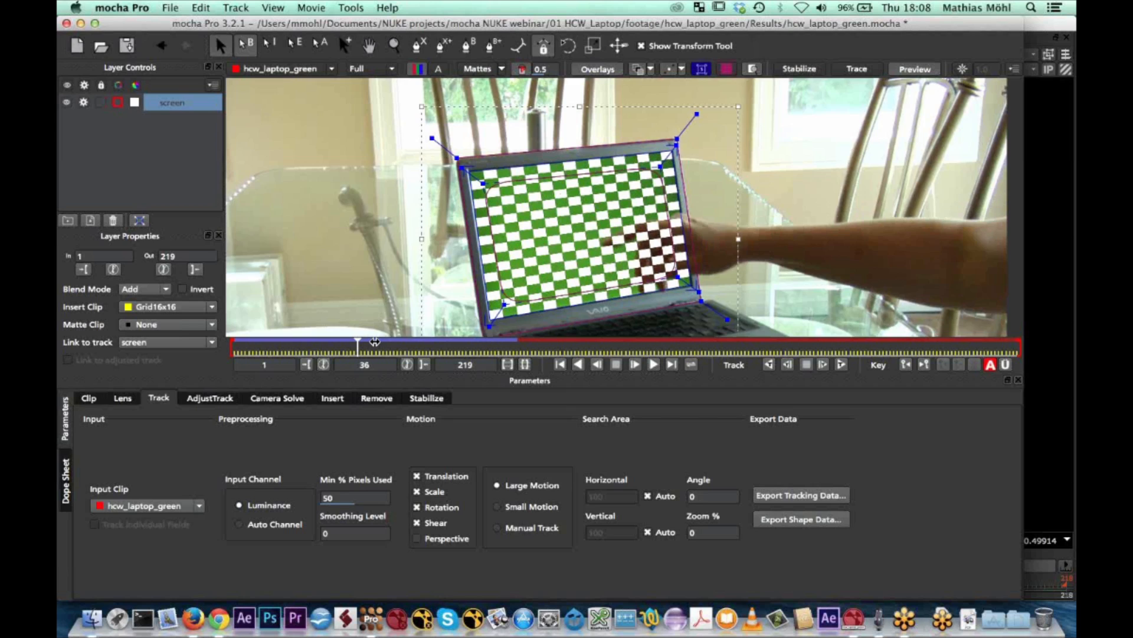
Continue tracking the screen layer forward to about frame 138, and set its insert clip back to None
click(842, 364)
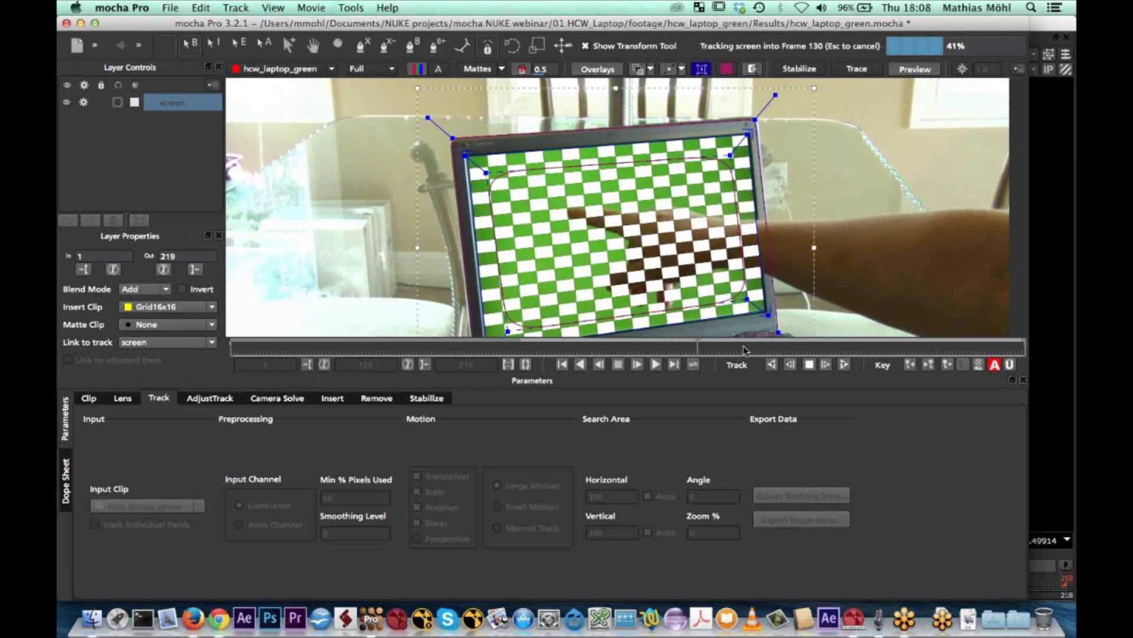
click(810, 363)
drag(706, 348, 653, 347)
drag(623, 344, 659, 347)
click(211, 307)
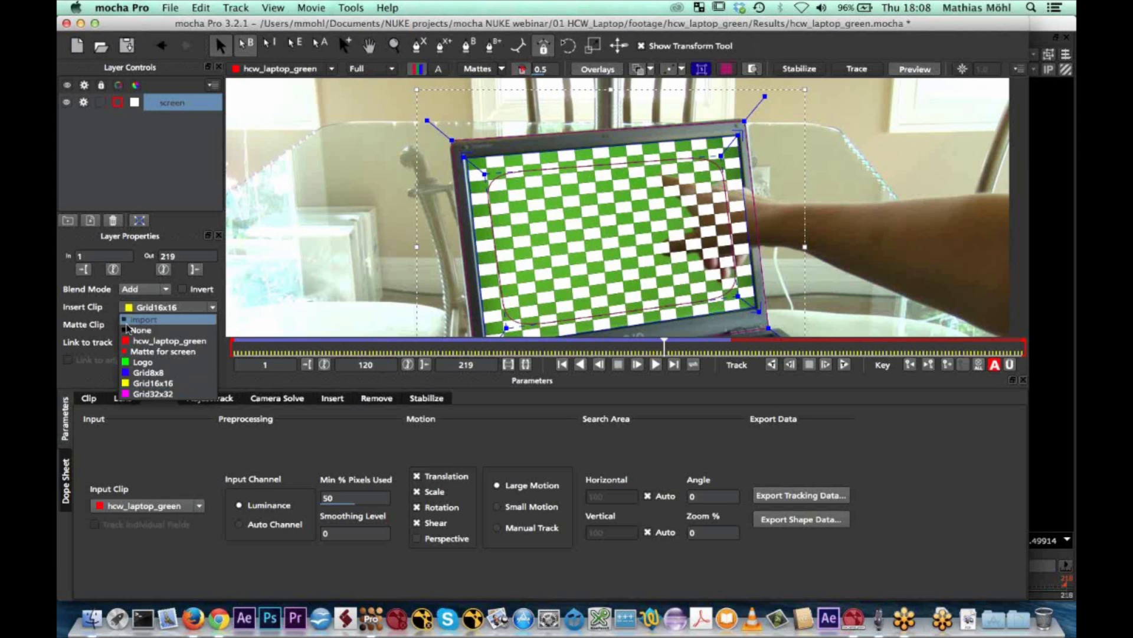
click(152, 331)
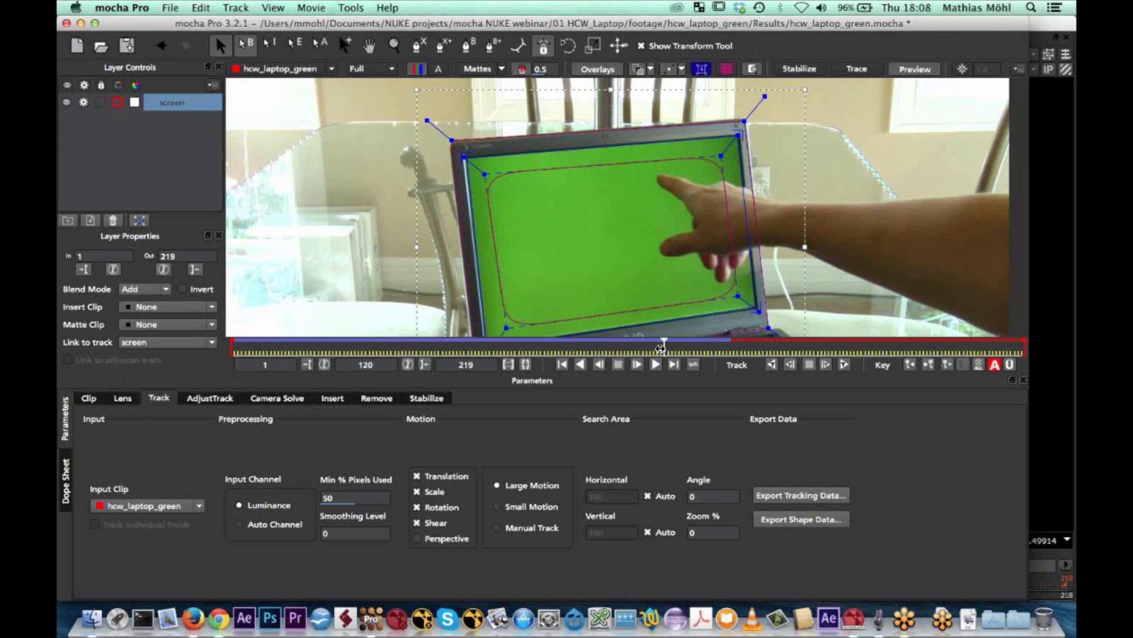
Draw a new X-spline layer loosely around the pointing hand and wrist at frame 125, and hide the planar surface
drag(647, 348, 673, 340)
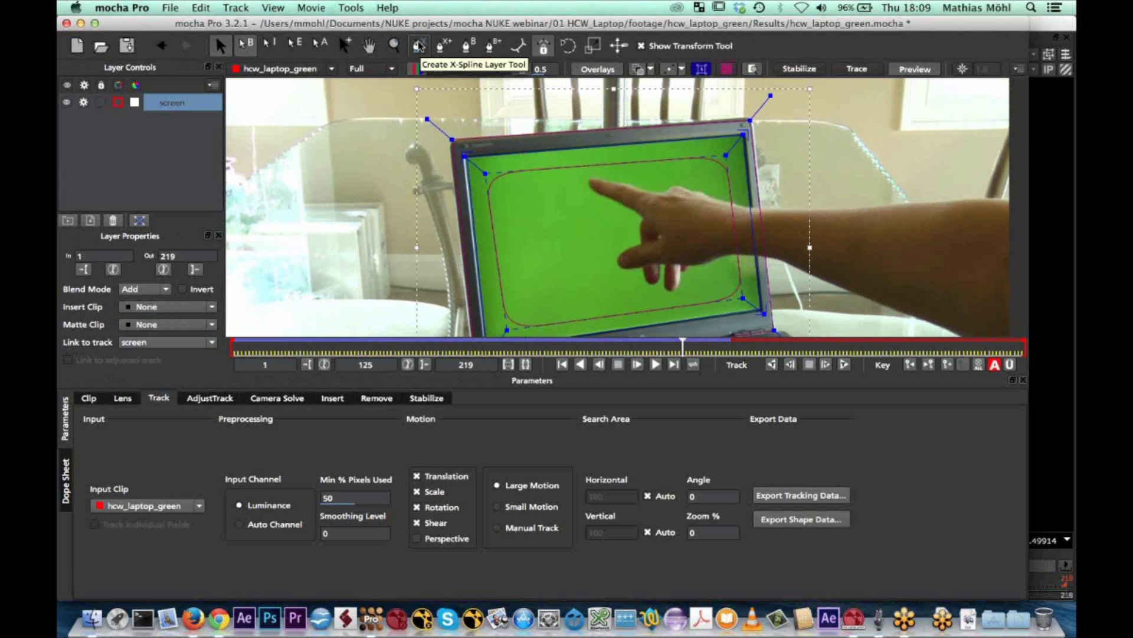
click(419, 47)
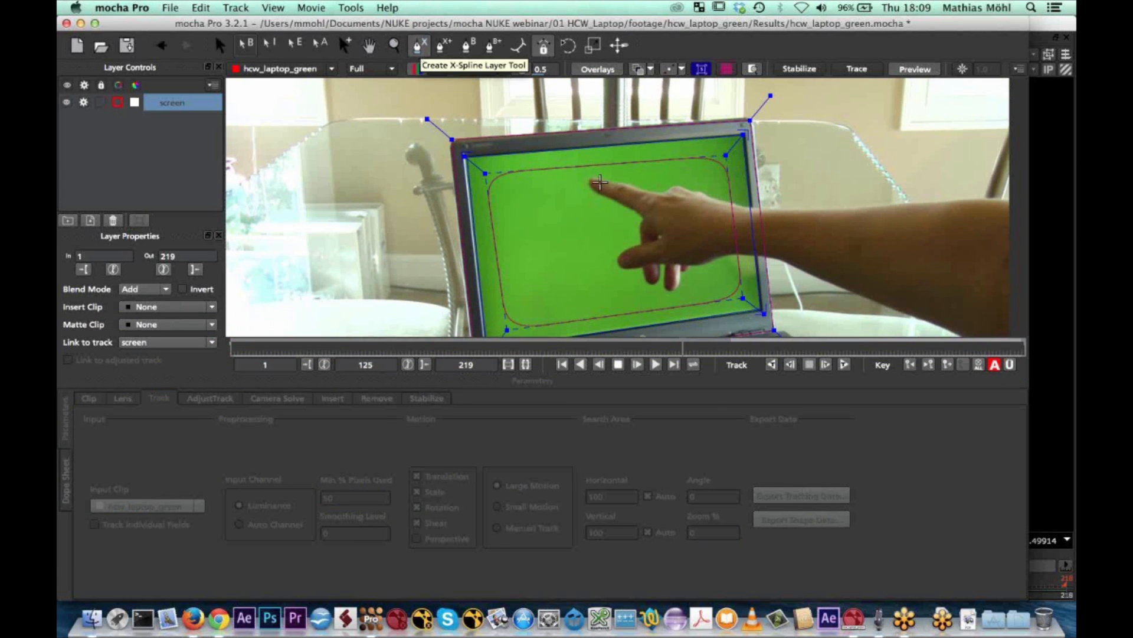
click(622, 181)
click(674, 177)
click(746, 196)
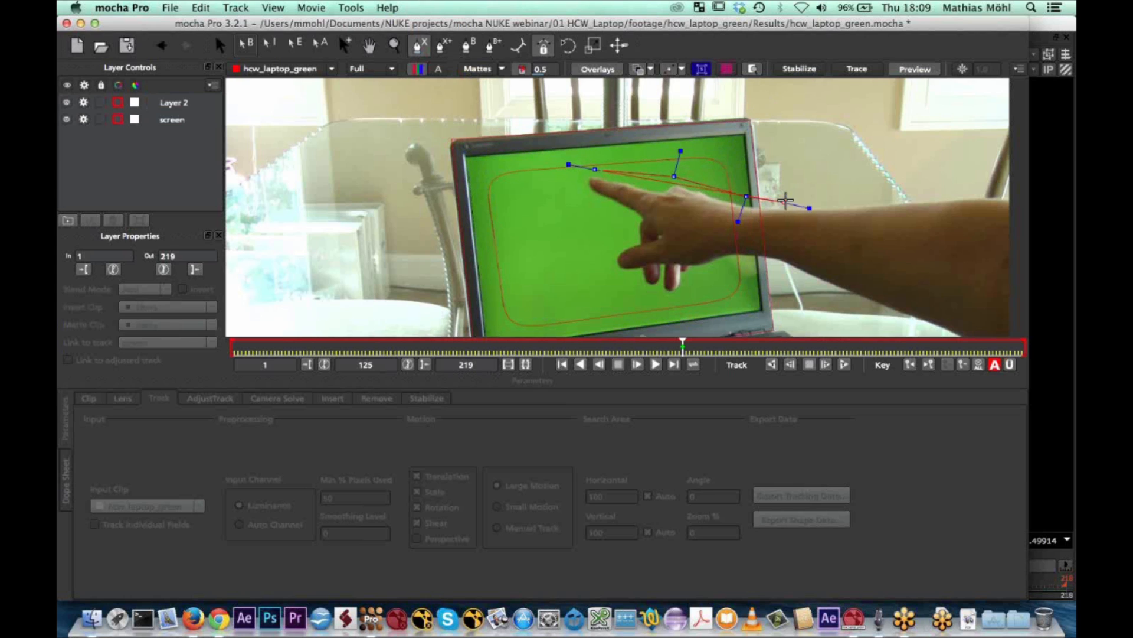
click(814, 200)
click(840, 296)
click(771, 263)
click(712, 268)
click(684, 300)
click(631, 291)
click(598, 256)
click(610, 220)
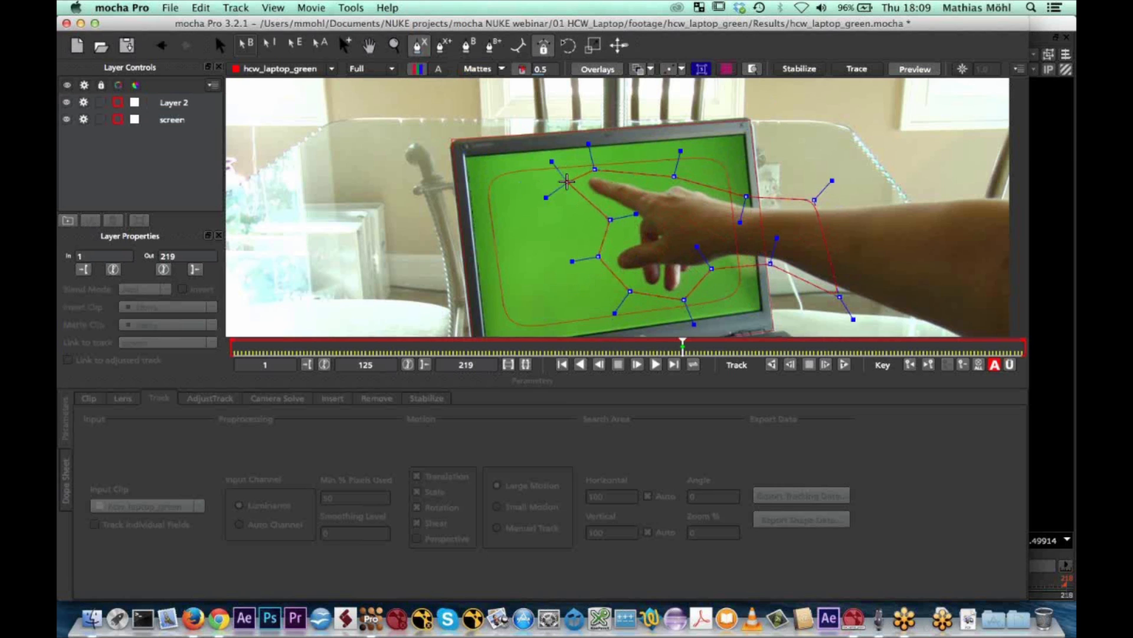
right_click(567, 181)
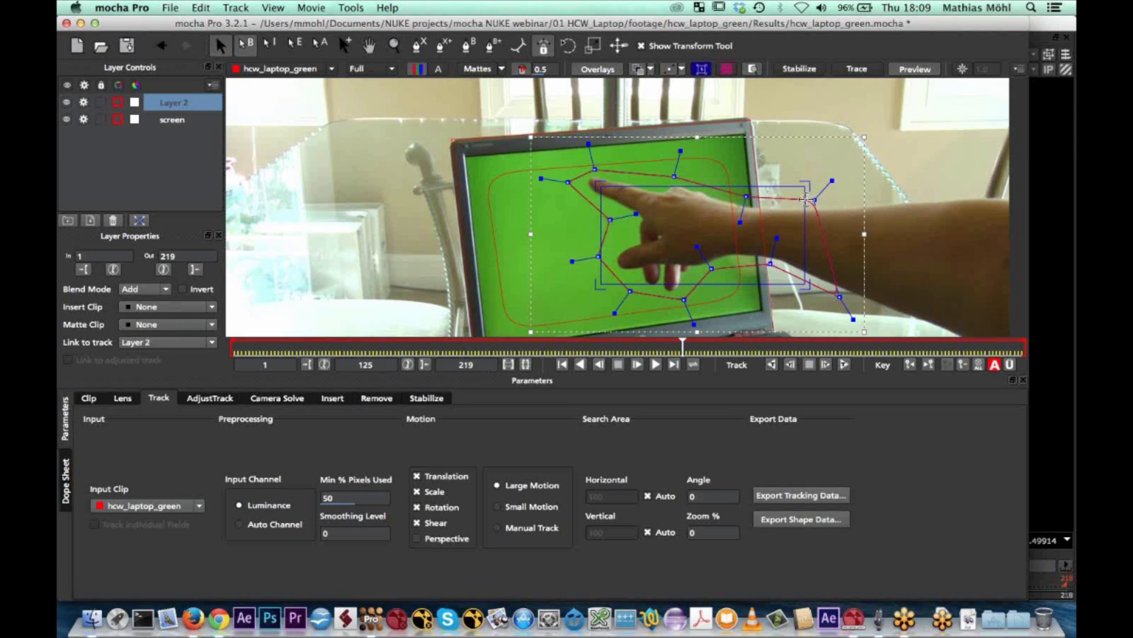
click(702, 69)
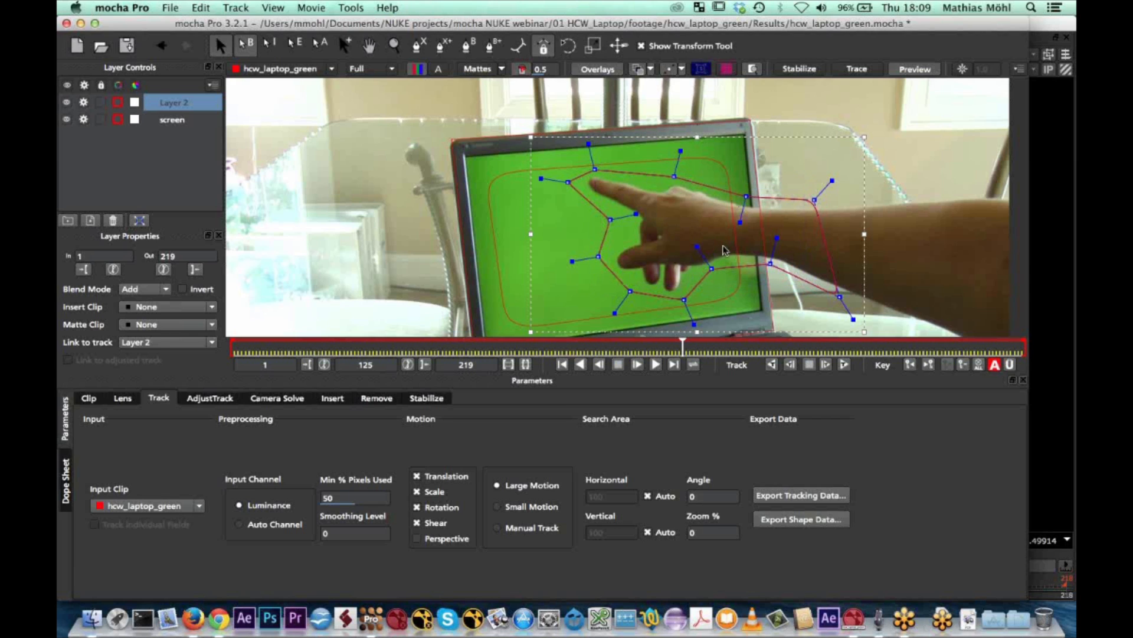
Rename the new spline layer to "hand"
double_click(171, 103)
text(nd)
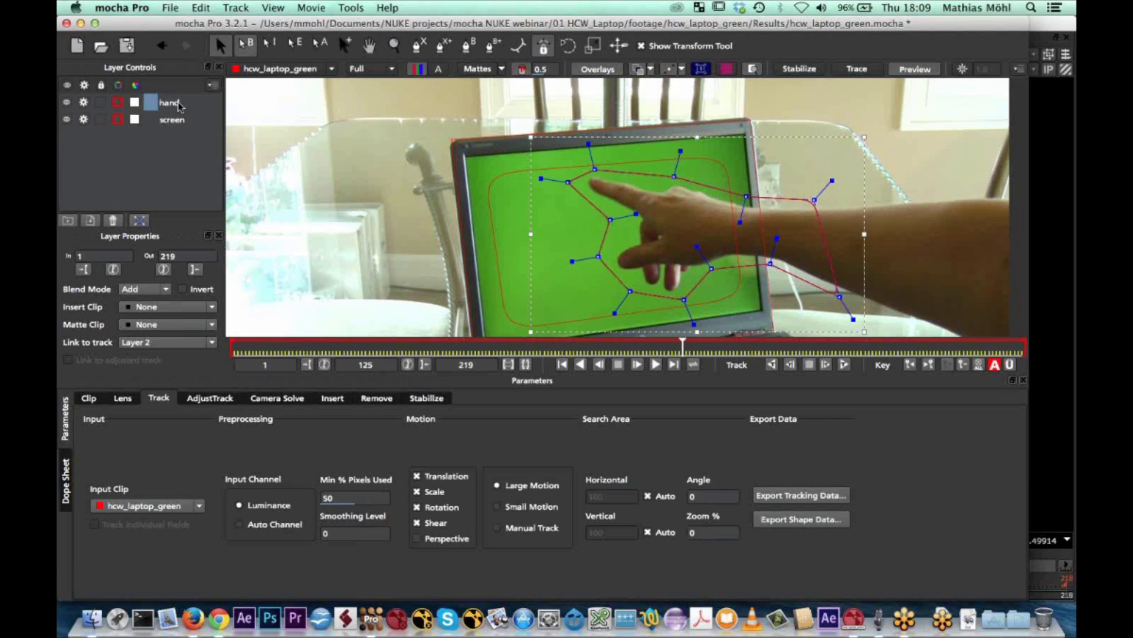
text(and)
key(Return)
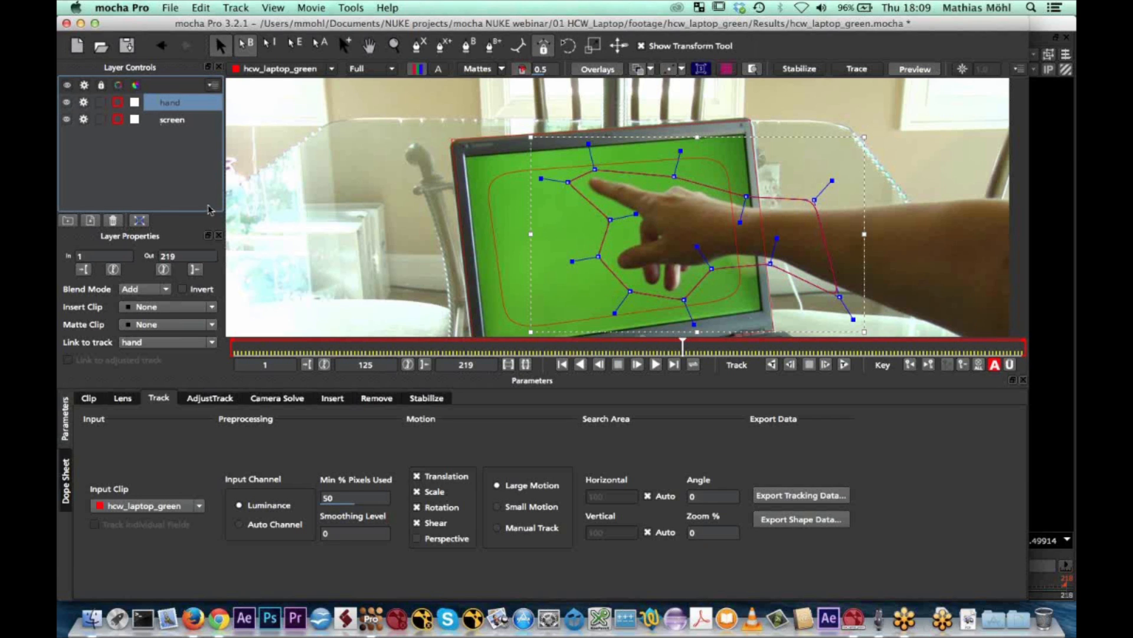
Set the matte overlay to selected track mattes and turn it on
click(502, 70)
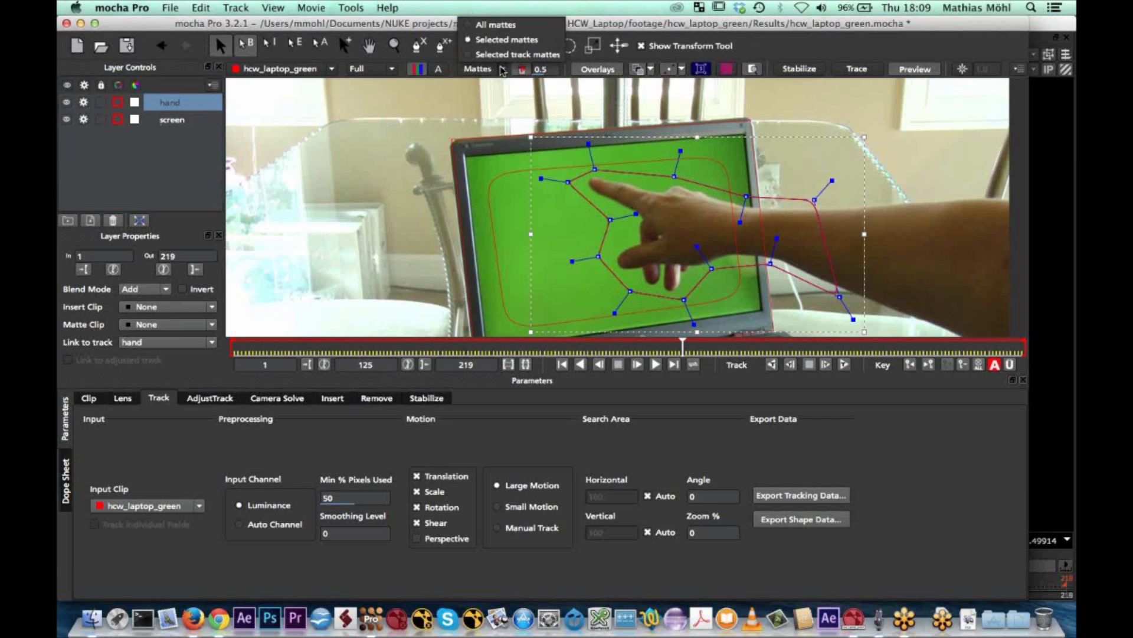
click(469, 56)
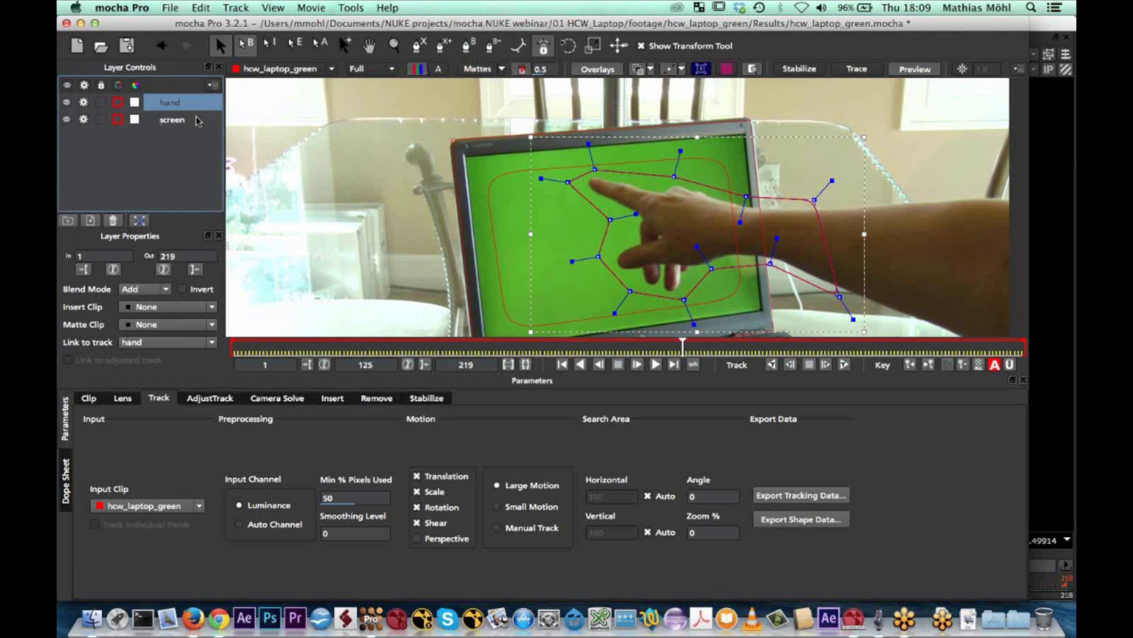
click(478, 69)
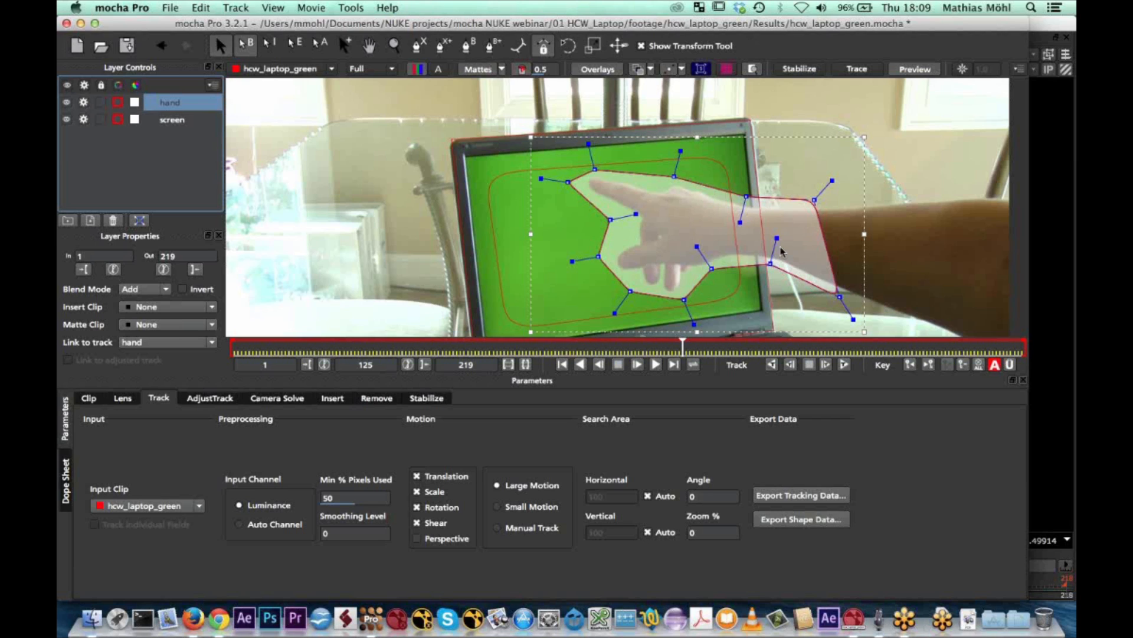
Compare the track mattes of the screen and hand layers where the hand covers the laptop screen
click(179, 122)
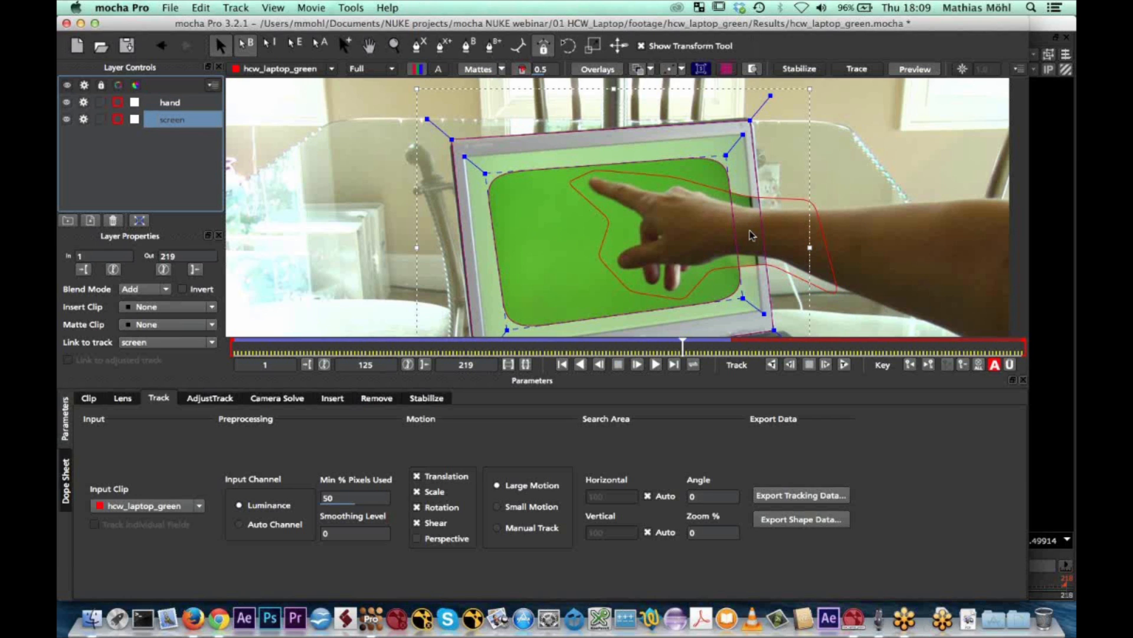
click(171, 104)
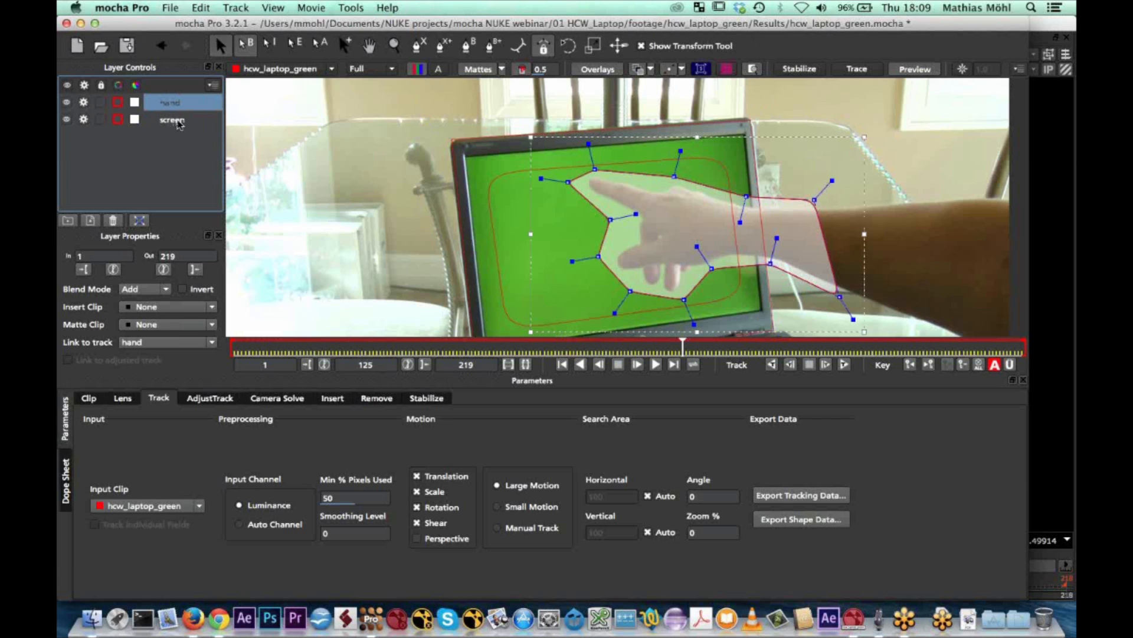
click(178, 123)
click(171, 104)
click(169, 121)
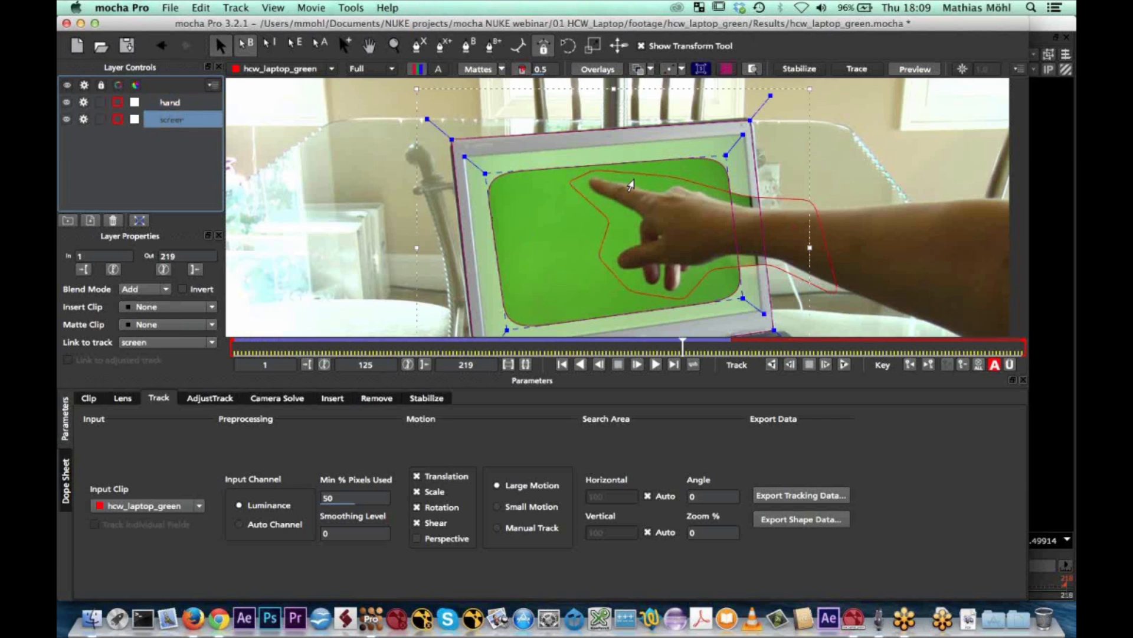
click(178, 107)
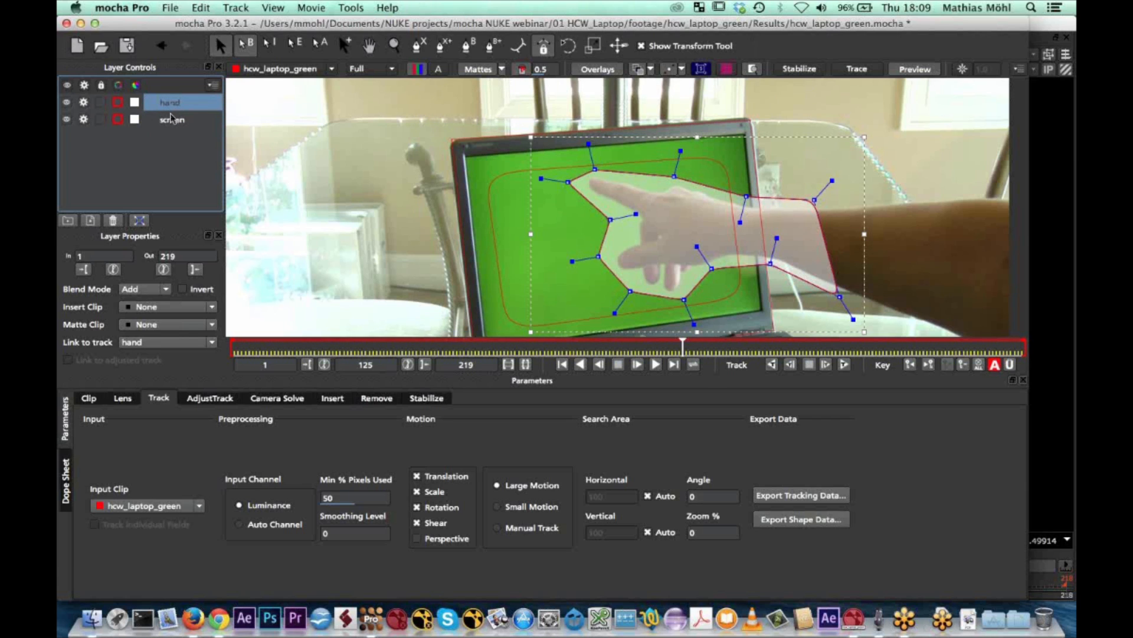
Select the screen layer and track both layers forward from frame 125, stopping at frame 145
click(172, 121)
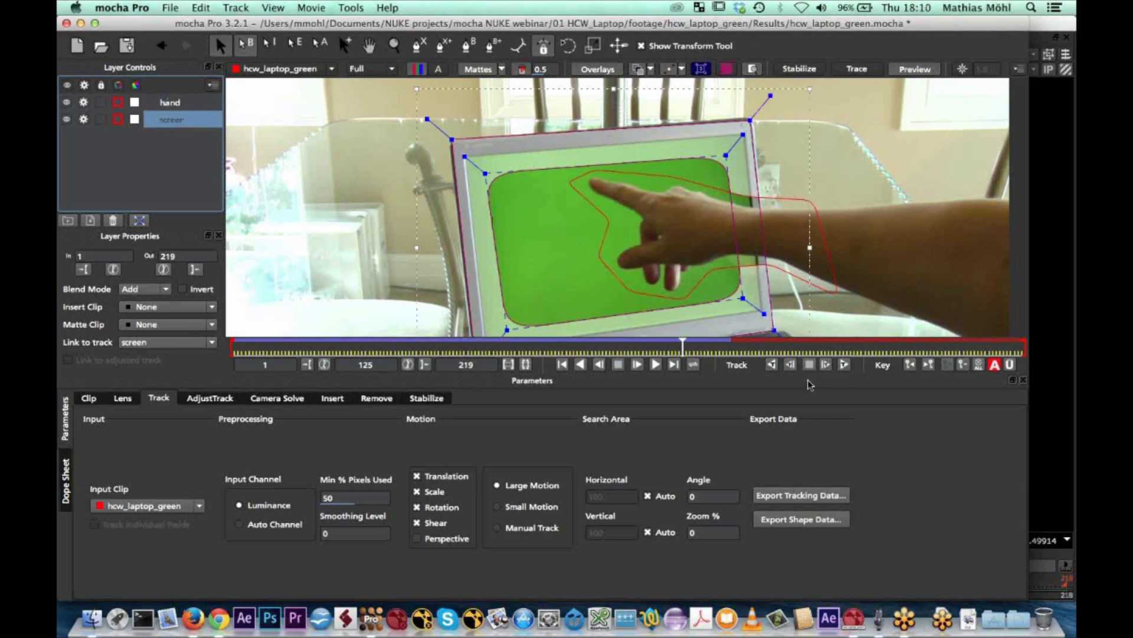
click(845, 365)
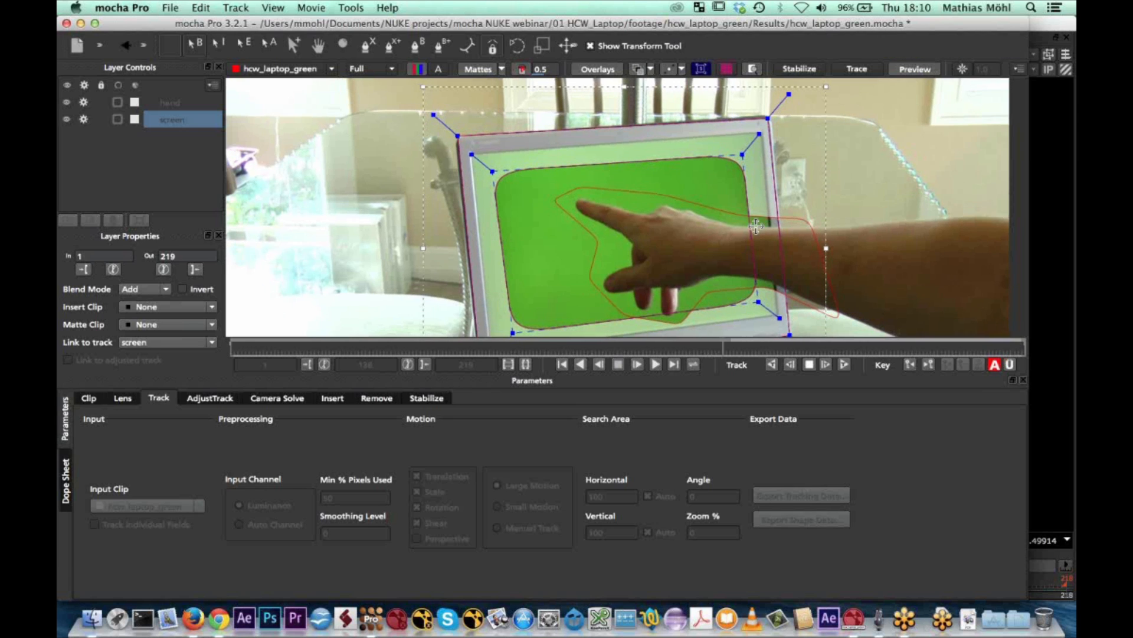
click(809, 366)
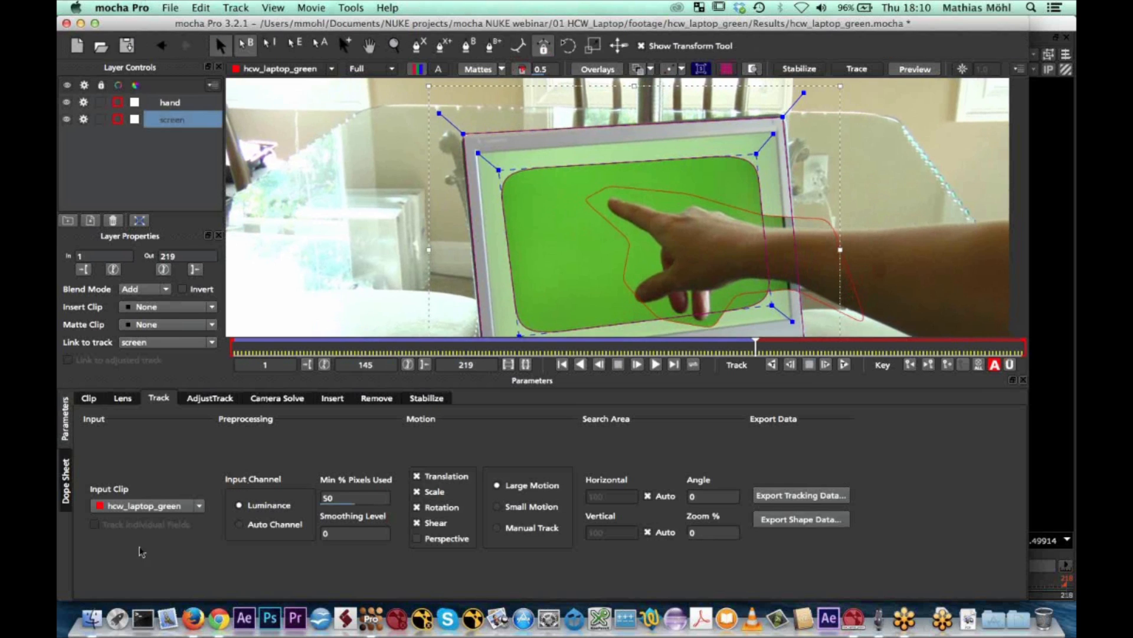
Open the finished mocha project hcw_laptop_green.mocha from the 01 HCW_Laptop folder
click(100, 626)
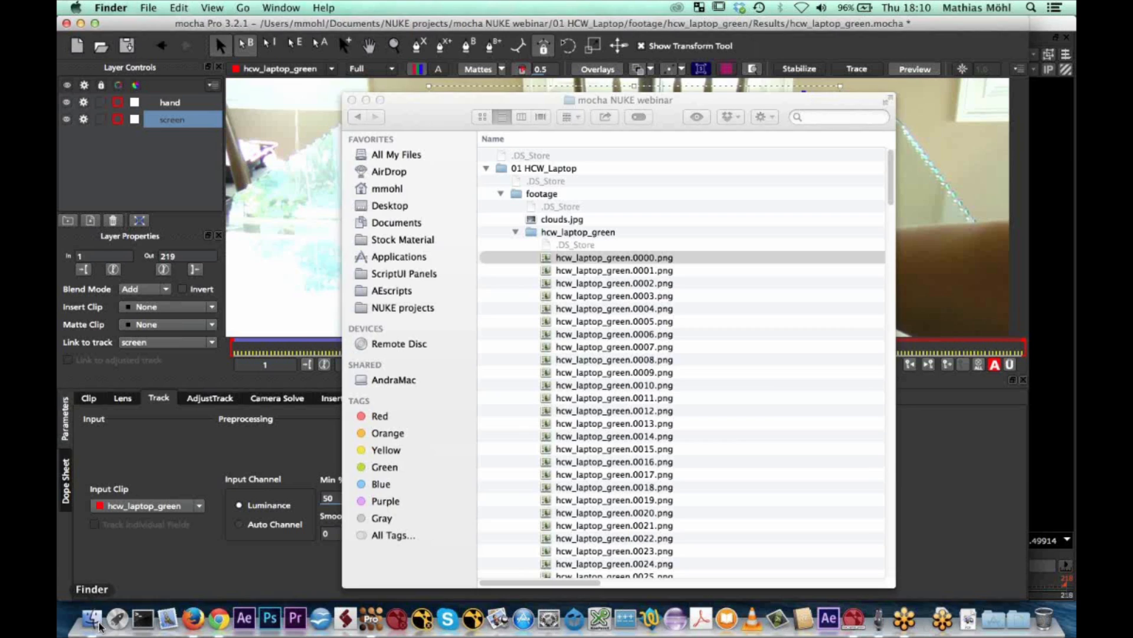
click(501, 193)
double_click(561, 208)
click(552, 102)
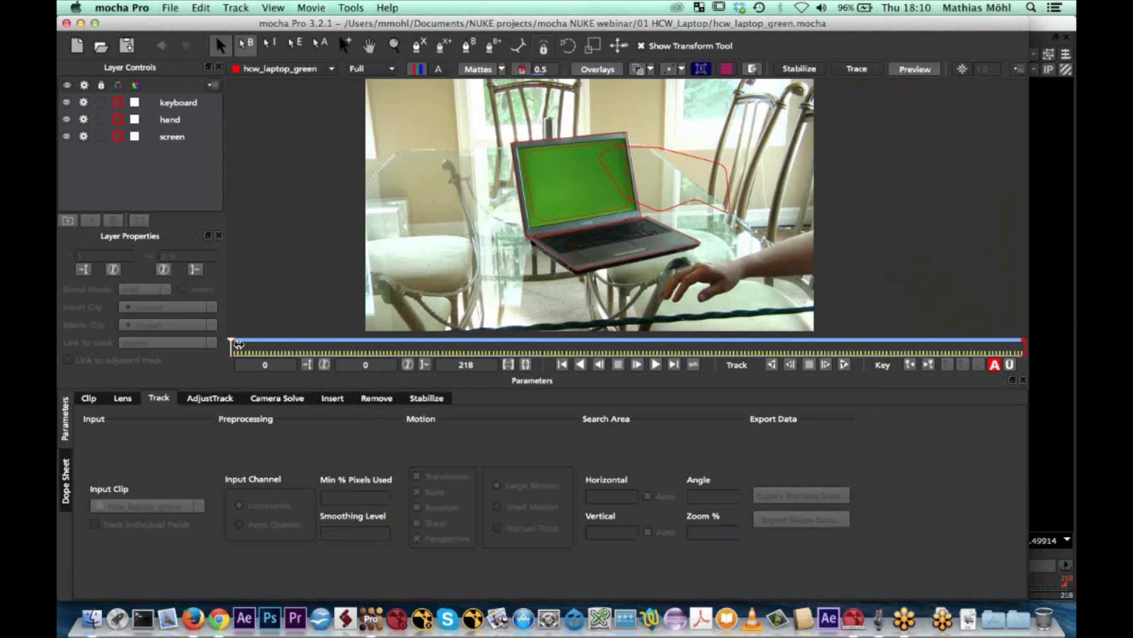
Scrub the clip to frame 69 and examine the keyboard, screen and hand layers in turn
click(239, 345)
drag(272, 338, 464, 338)
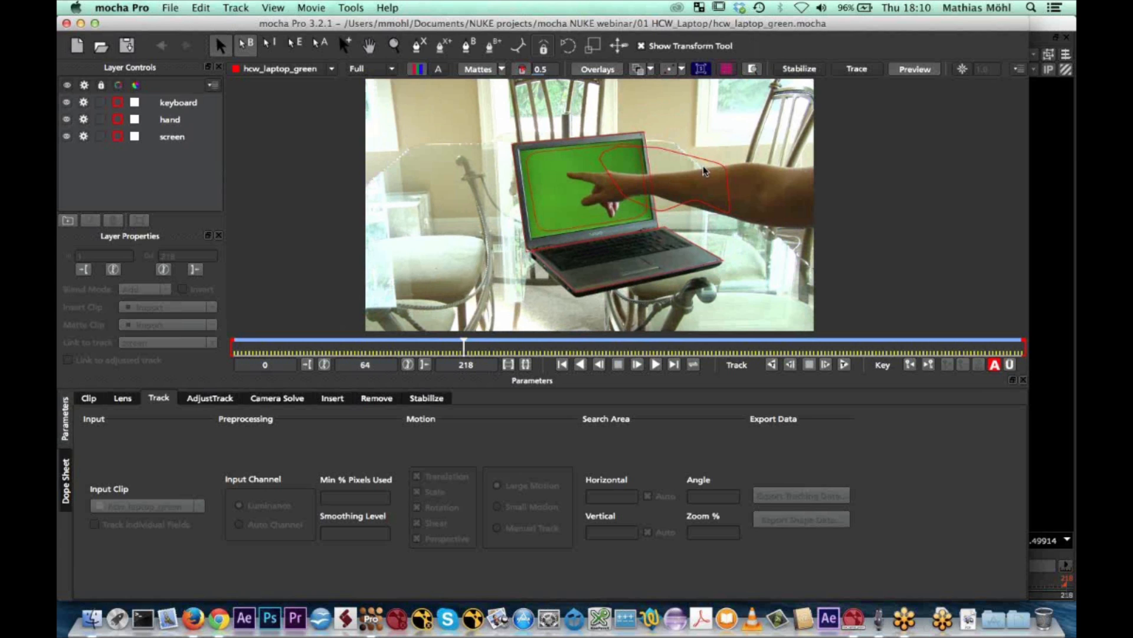
drag(462, 347, 483, 336)
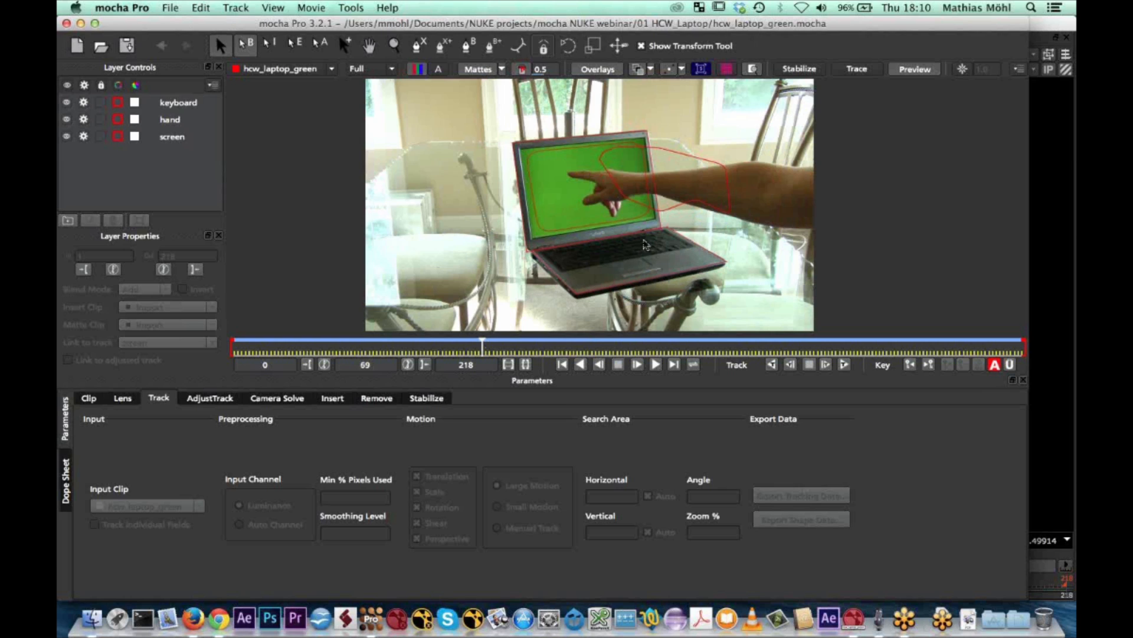
click(167, 136)
click(174, 100)
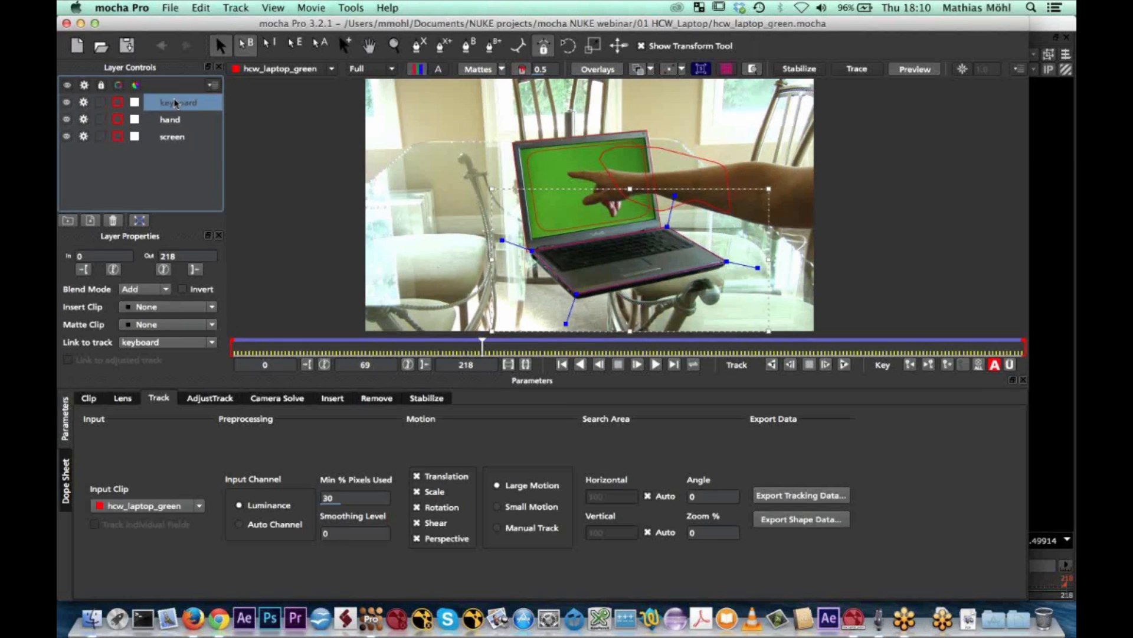
click(172, 137)
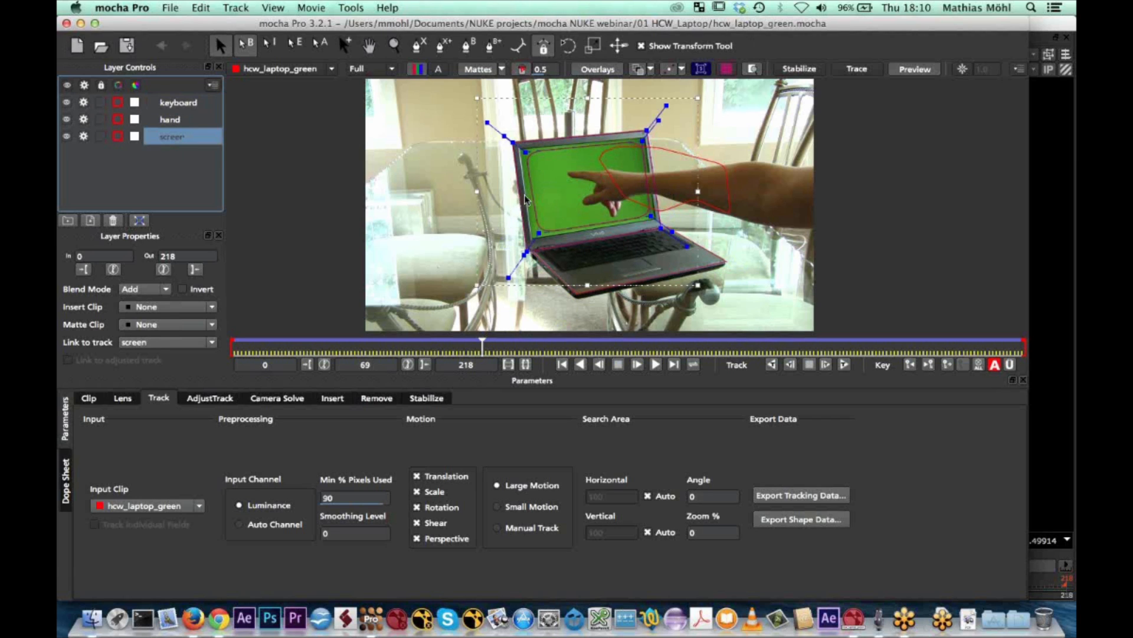
click(167, 122)
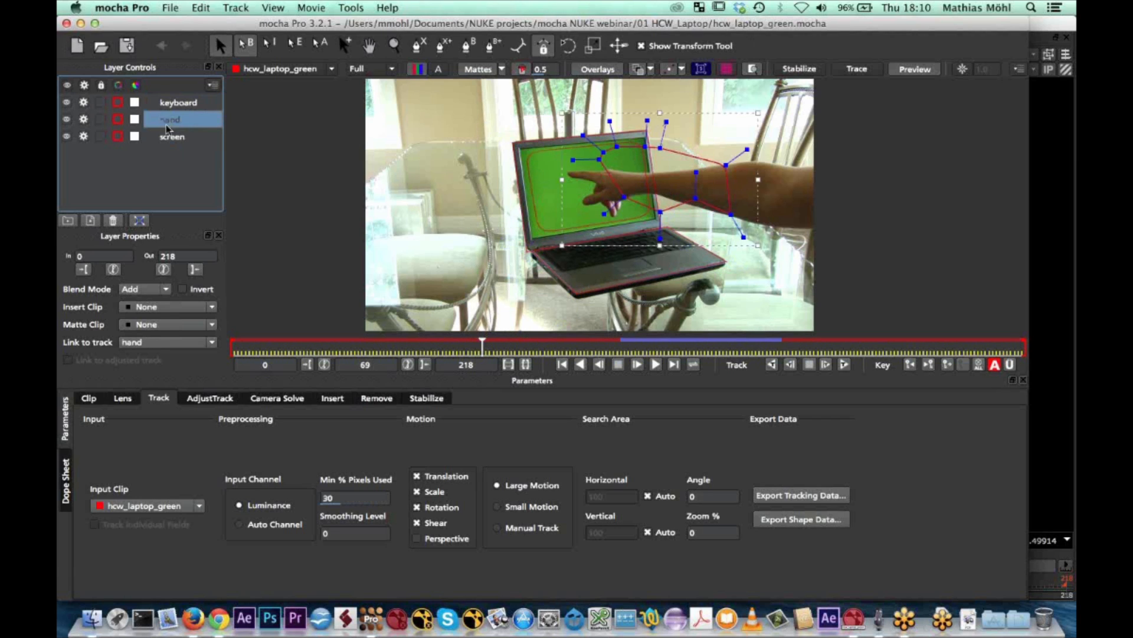
Show the screen layer's planar surface and align its four sides with the edges of the green laptop display
click(171, 142)
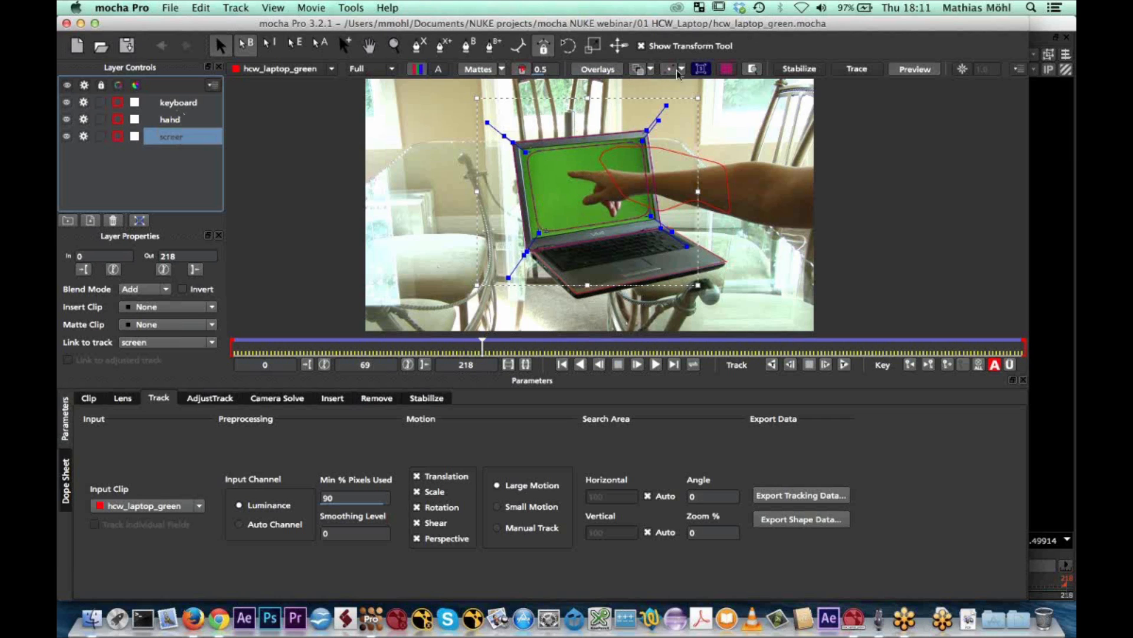
click(700, 69)
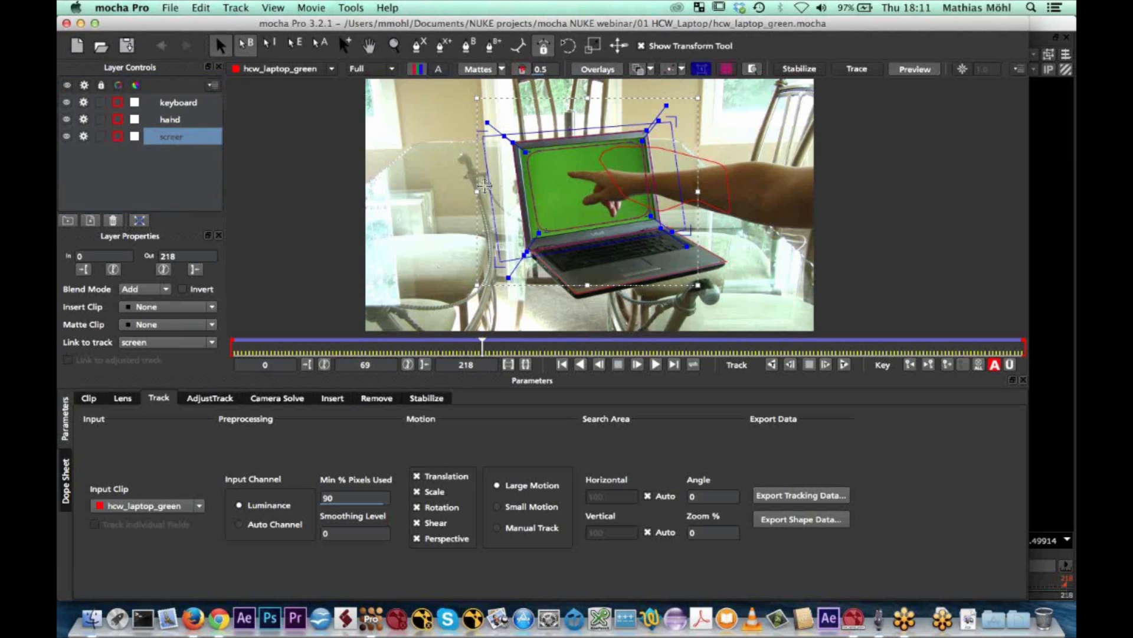
drag(492, 186, 520, 183)
drag(556, 131, 556, 146)
drag(678, 164, 662, 167)
drag(613, 244, 614, 223)
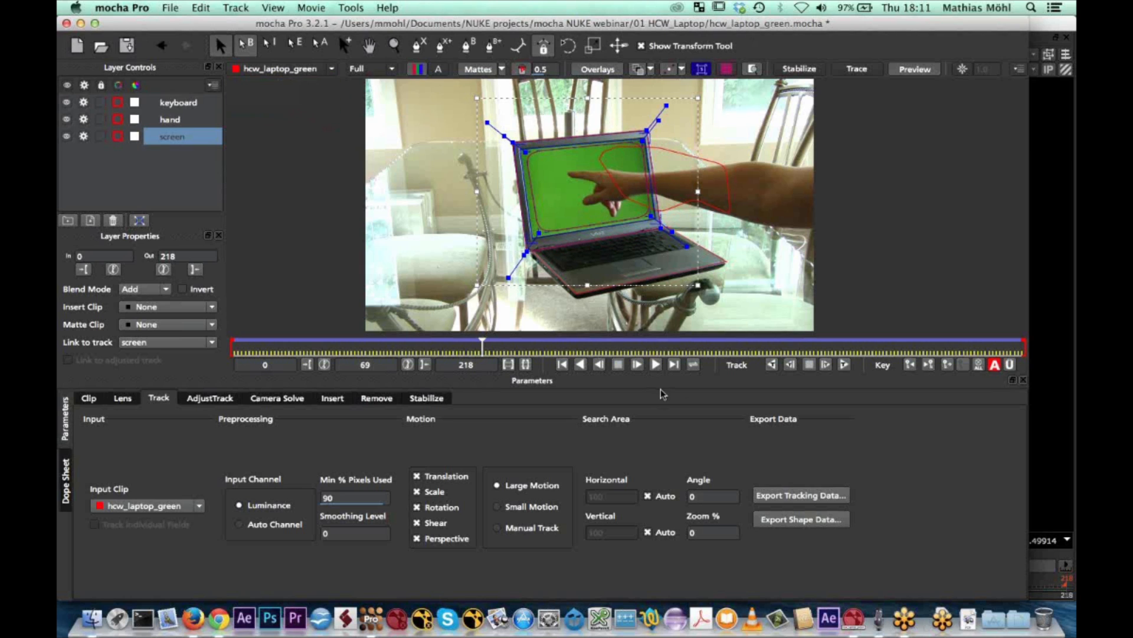
Export the screen layer's tracking data to the clipboard in Nuke Corner Pin (*.nk) format
click(788, 499)
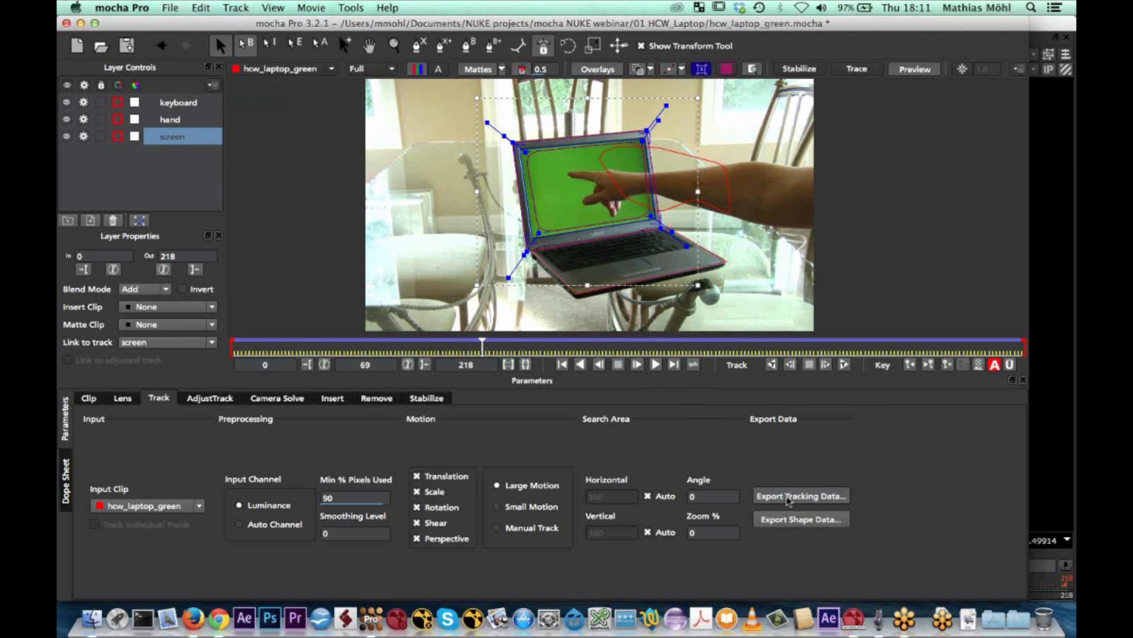
click(449, 296)
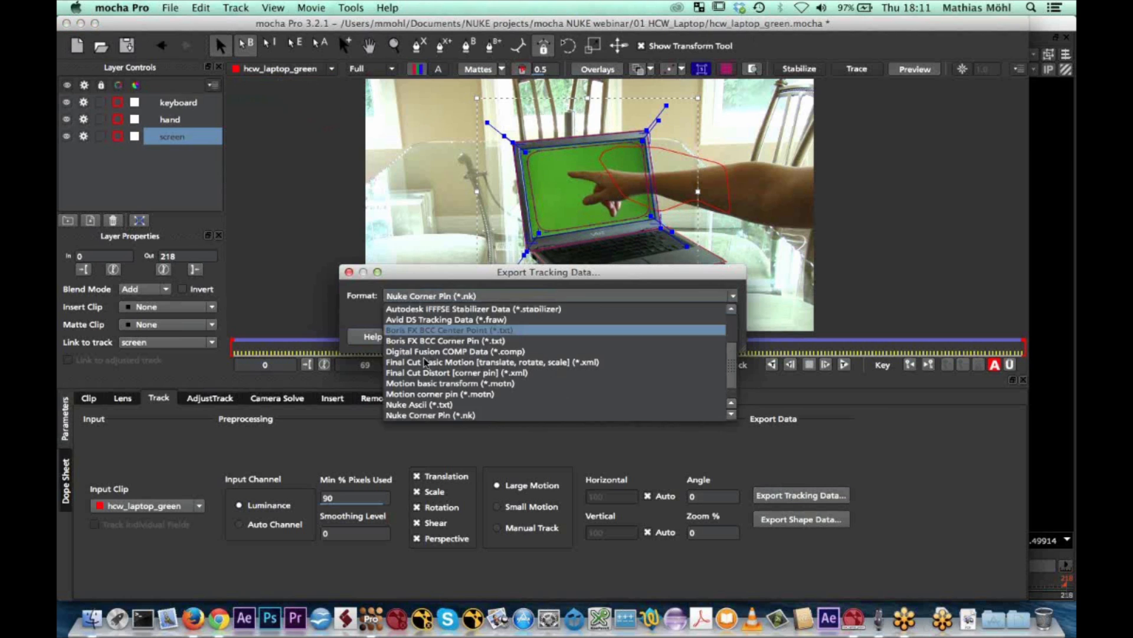
click(447, 415)
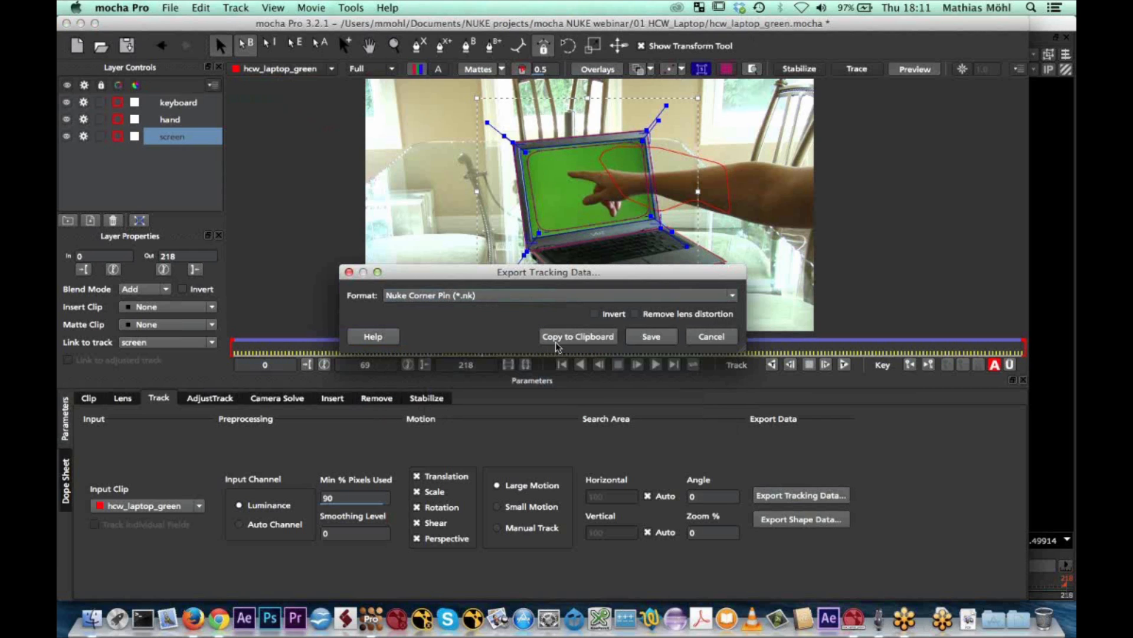
click(581, 338)
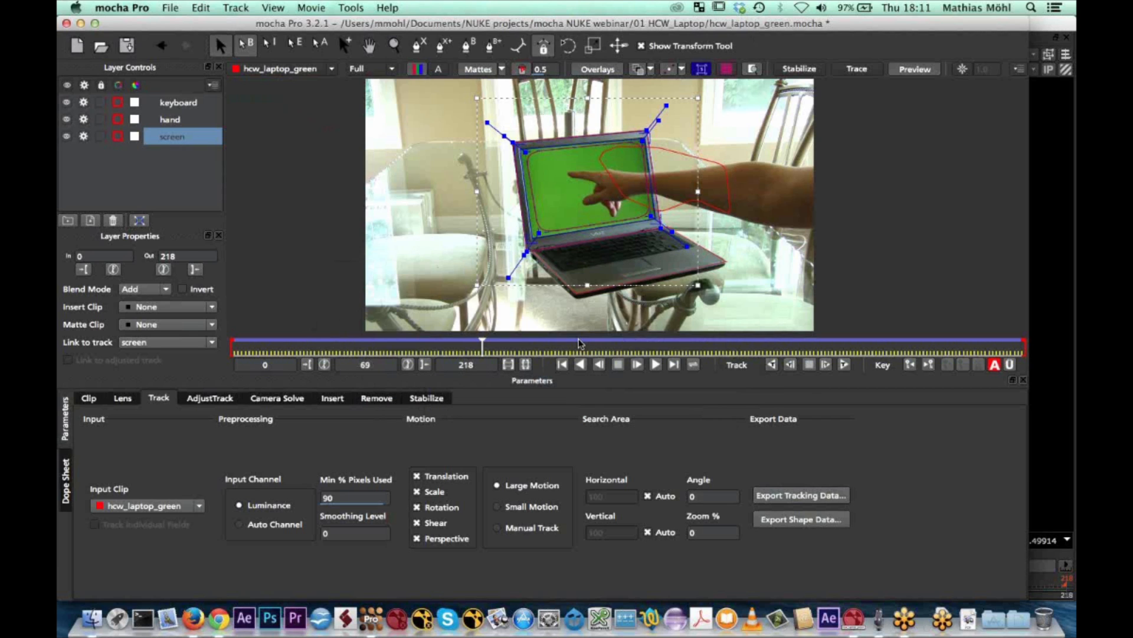
Switch to Nuke and paste the exported corner pin node into an empty area of the node graph
click(854, 618)
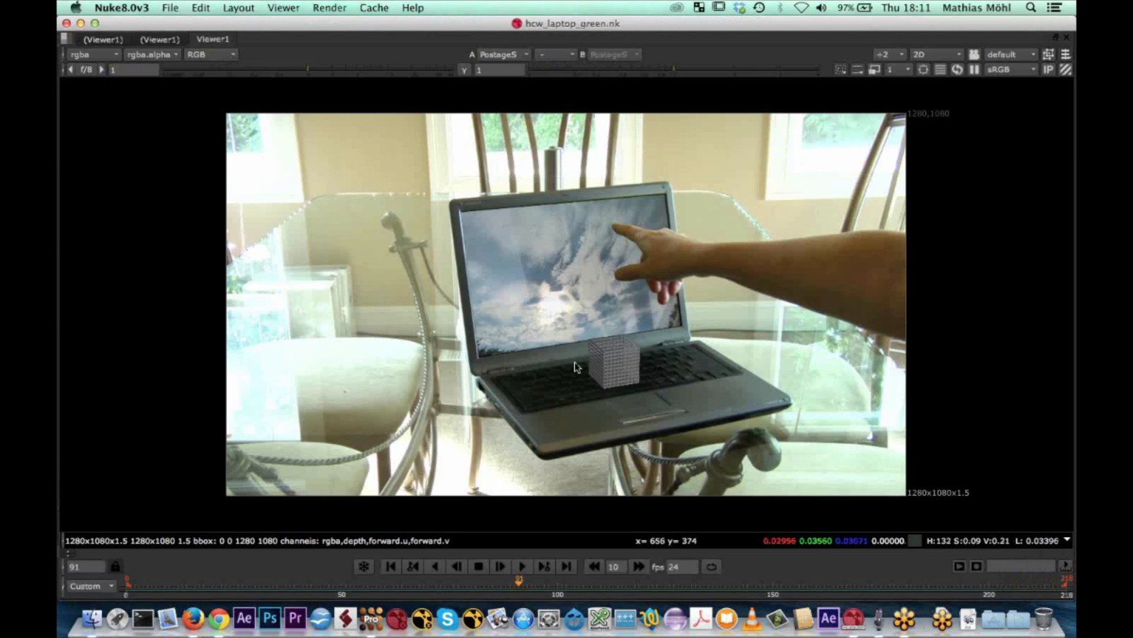
key(space)
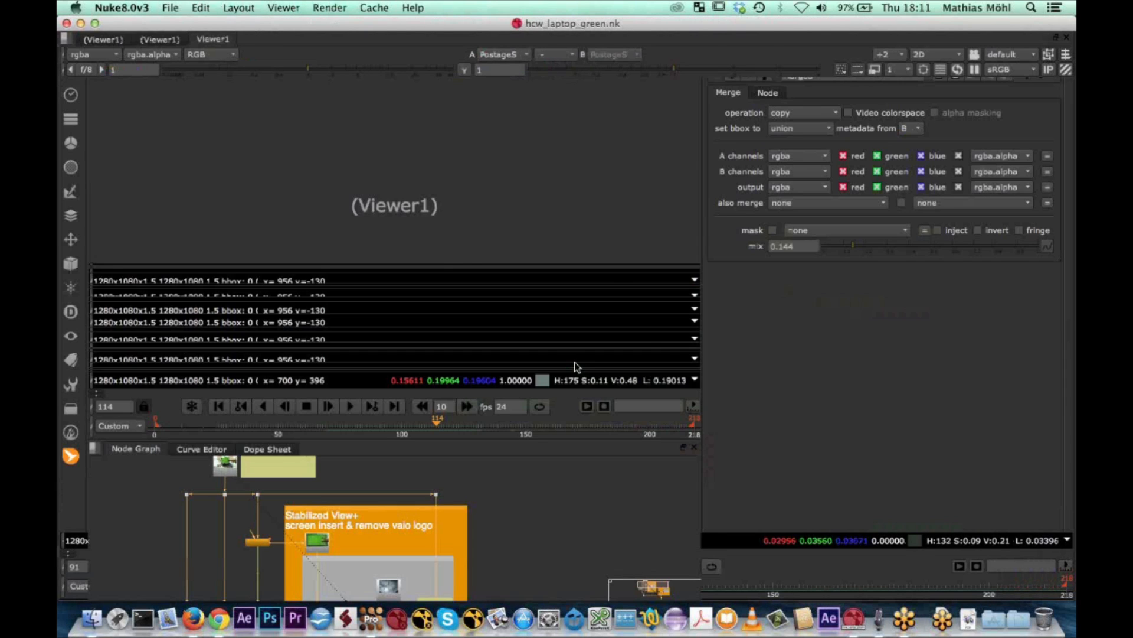
middle_drag(466, 580, 589, 531)
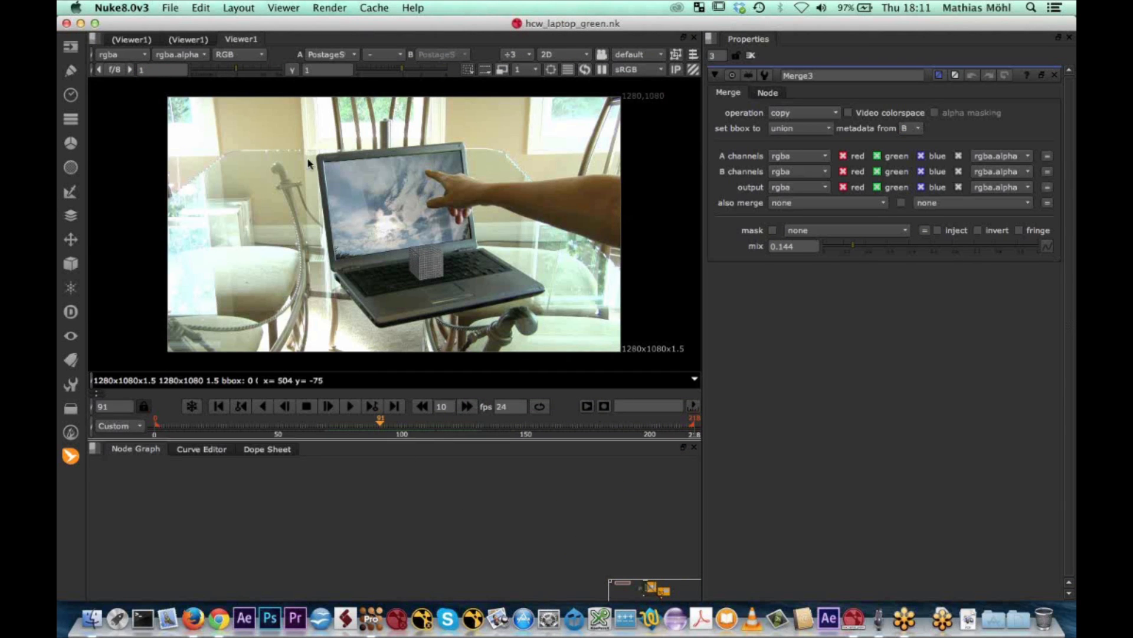
click(201, 8)
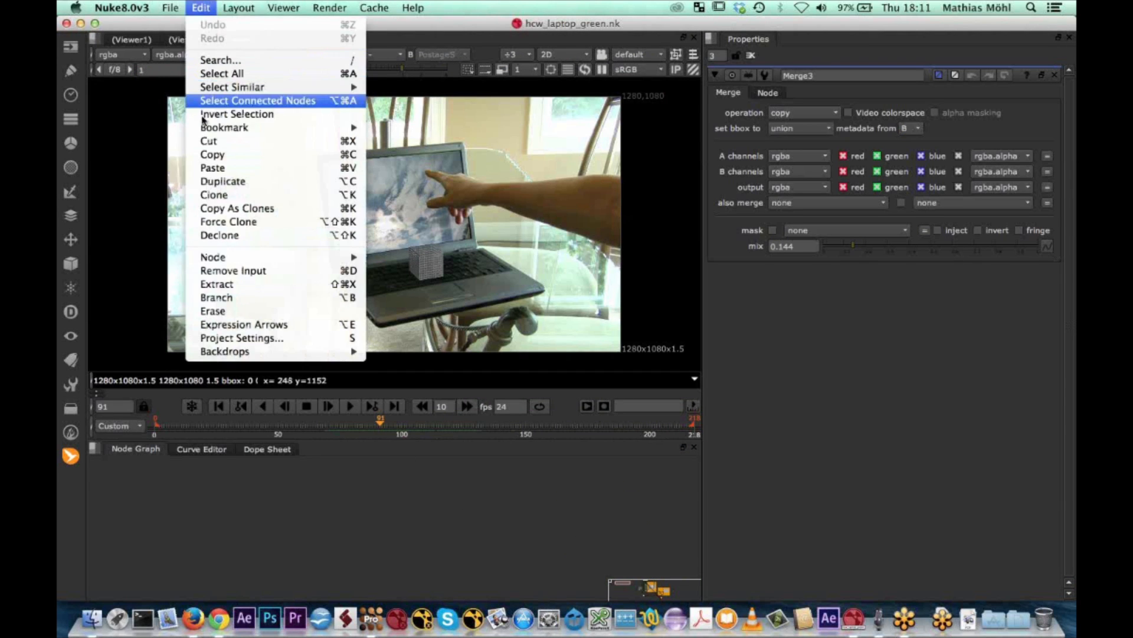
click(212, 168)
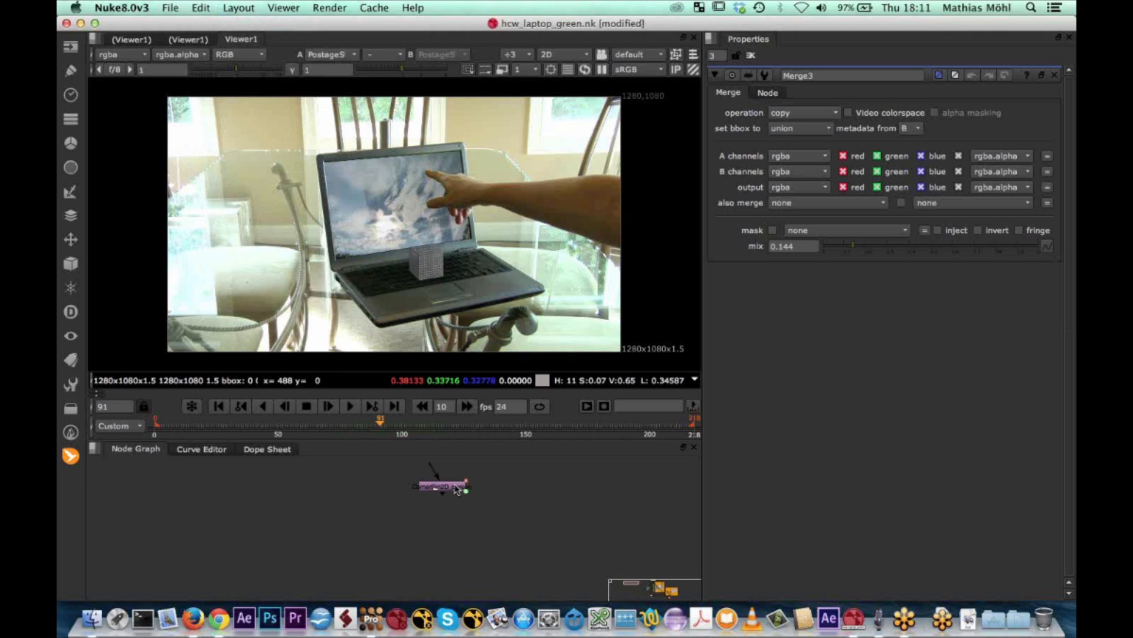
click(71, 456)
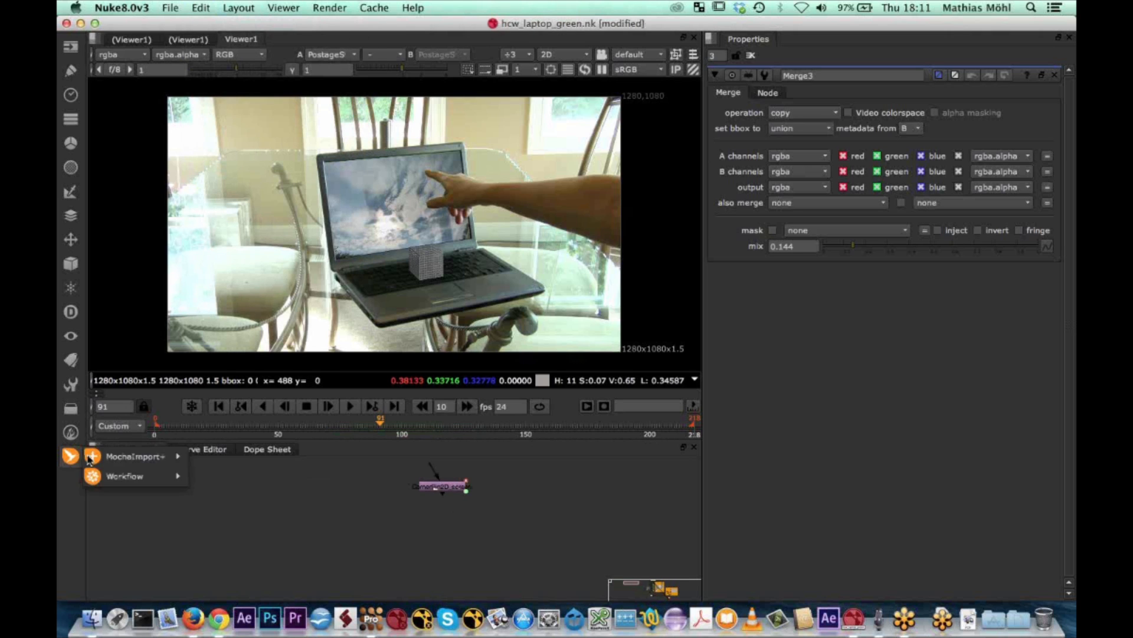
mouse_move(144, 460)
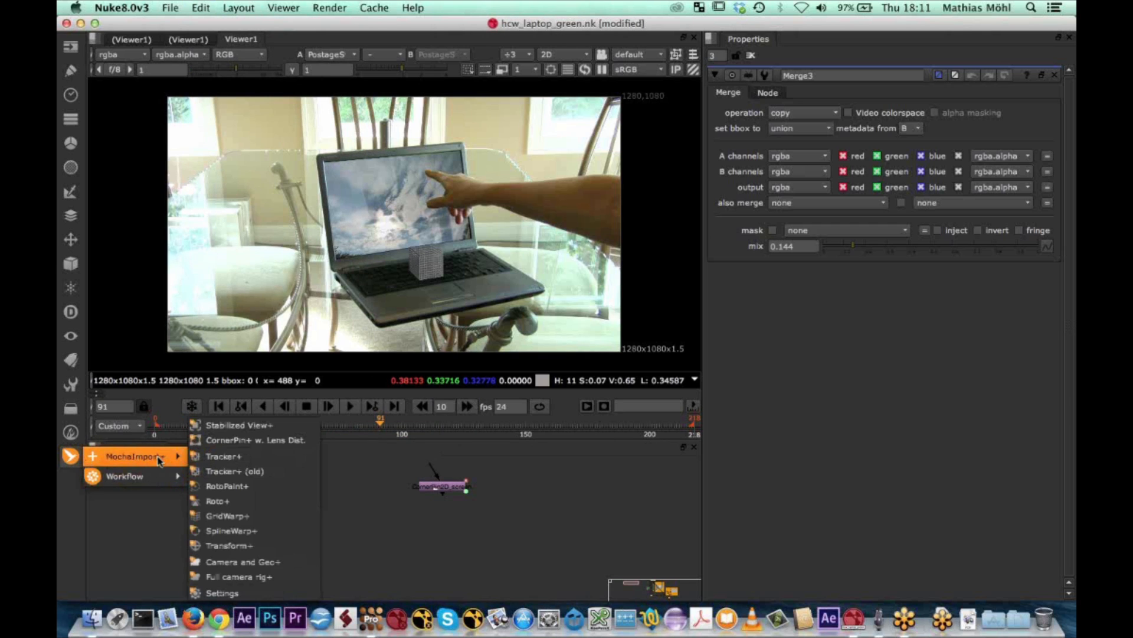
click(368, 500)
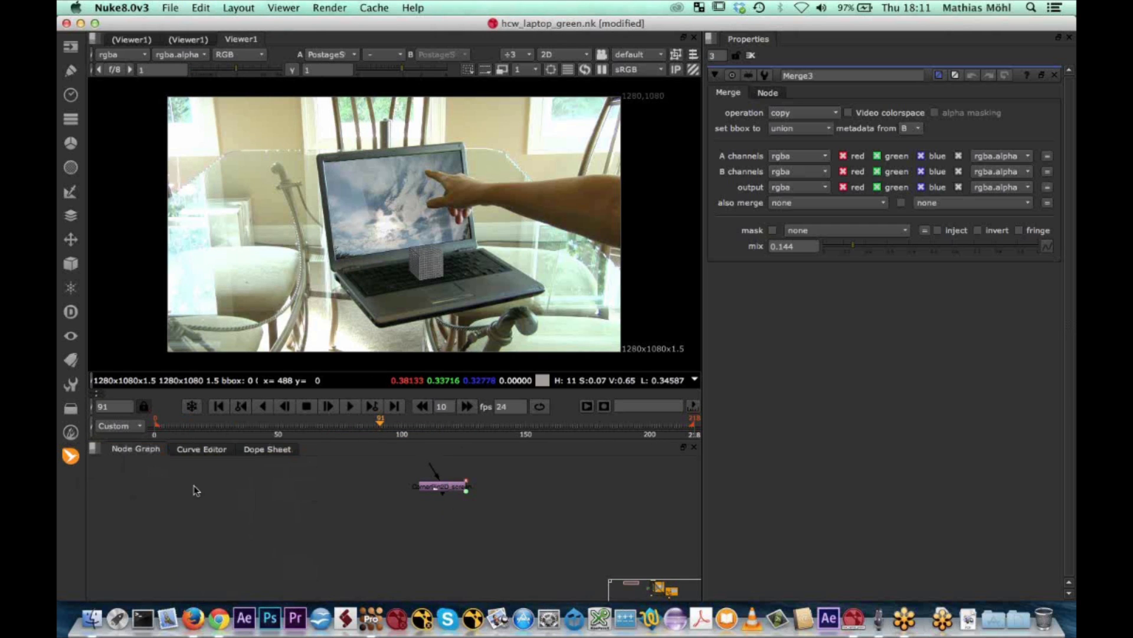
Copy the hcw_laptop_green footage Read node from the existing script and paste it beside the corner pin node
scroll(538, 501, down, 5)
middle_drag(574, 506, 318, 483)
click(641, 474)
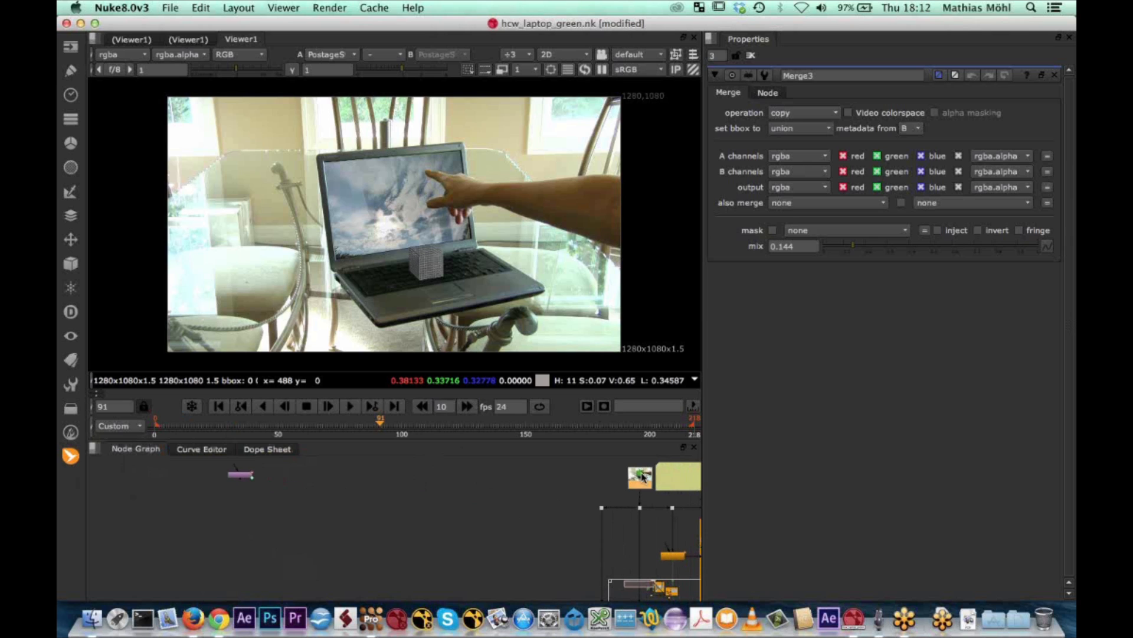
scroll(640, 483, up, 5)
middle_drag(640, 467, 596, 507)
scroll(597, 504, down, 1)
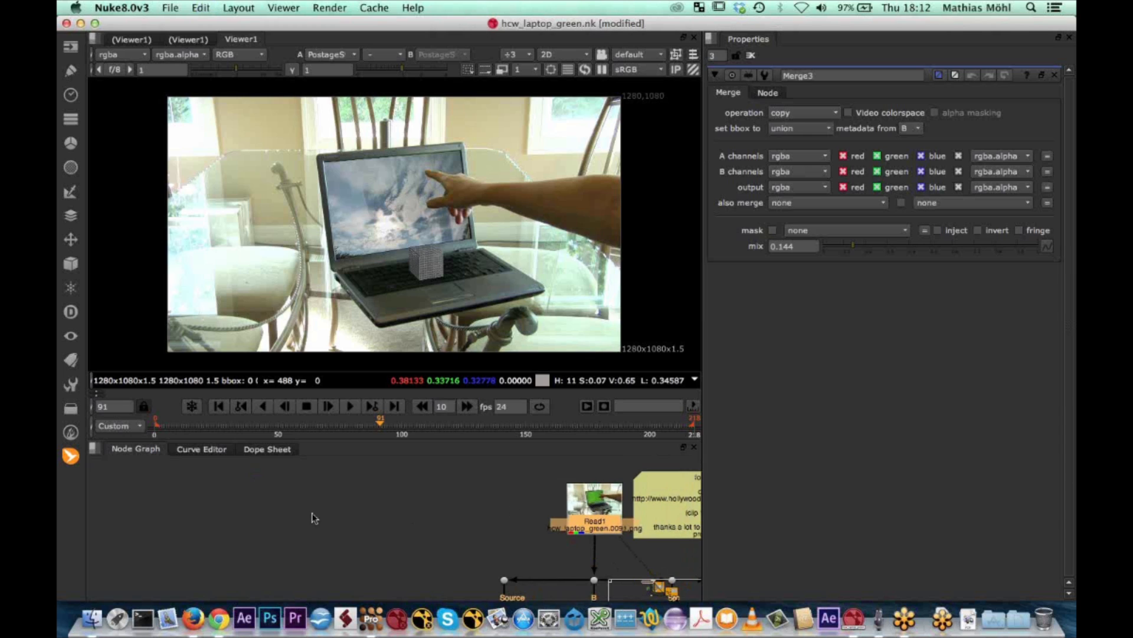
scroll(312, 513, down, 4)
middle_drag(313, 513, 702, 517)
key(super+v)
drag(308, 485, 292, 483)
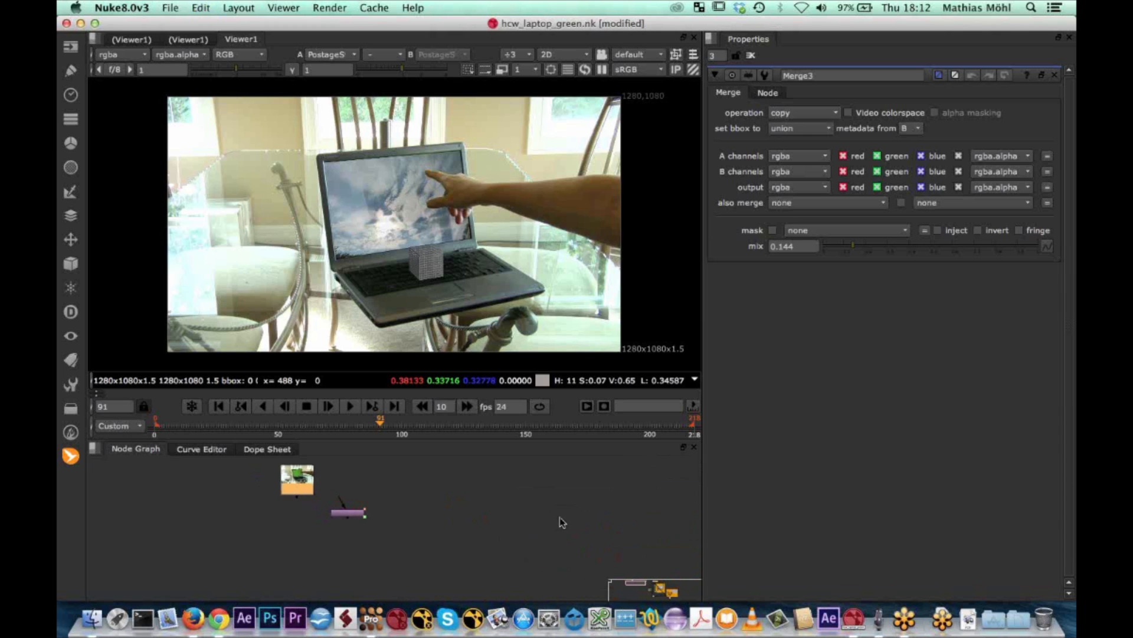
Copy the clouds.jpg Read node from the Stabilized View+ setup and place the copy above the corner pin node
middle_drag(561, 516, 296, 495)
scroll(361, 496, down, 1)
middle_drag(673, 522, 475, 514)
middle_drag(575, 515, 545, 460)
click(558, 586)
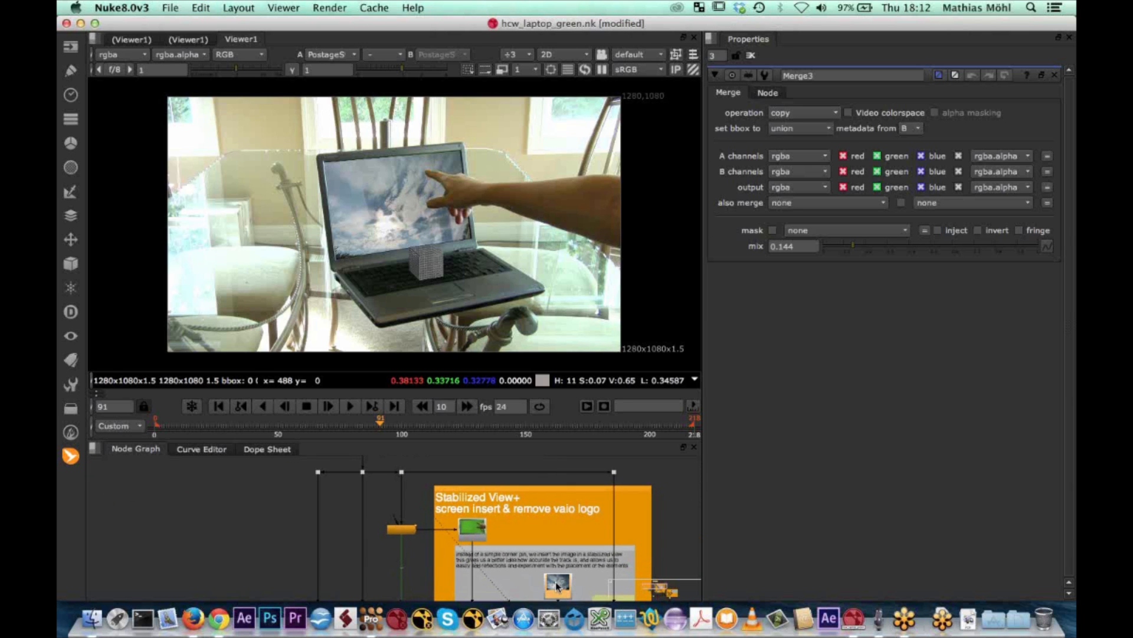
middle_drag(556, 583, 553, 546)
middle_drag(275, 513, 577, 555)
scroll(460, 512, down, 3)
scroll(461, 507, up, 4)
scroll(463, 505, up, 2)
key(super+v)
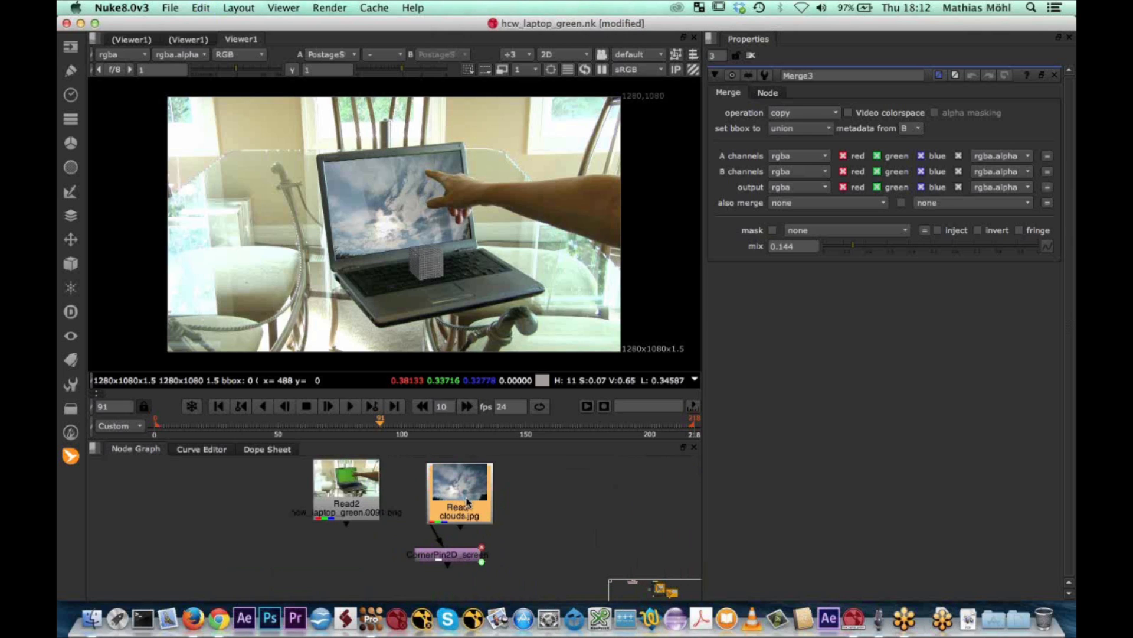
drag(466, 497, 479, 493)
View the clouds.jpg image and the laptop footage one after the other in the viewer
key(1)
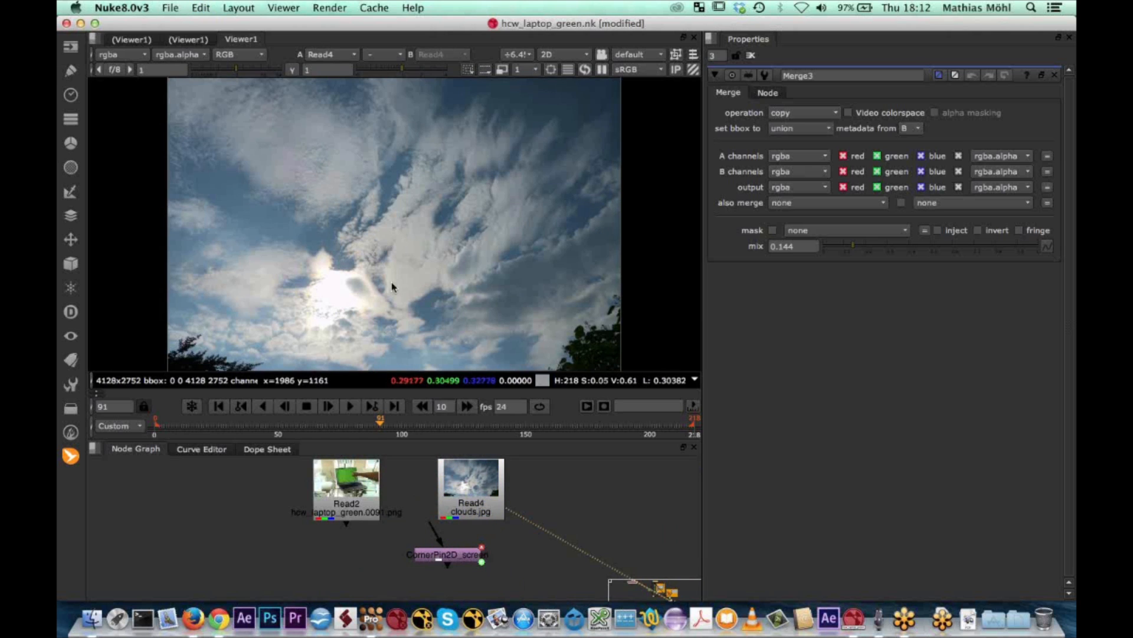
click(345, 490)
key(1)
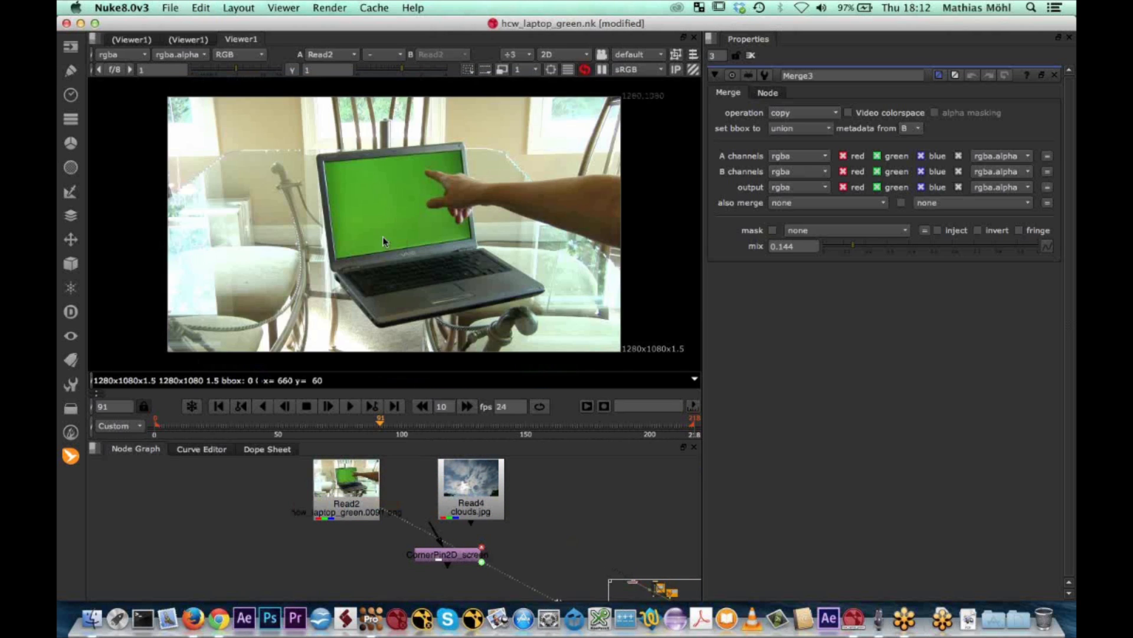
Connect the corner pin node's input to the clouds.jpg Read node and place it just below that image
drag(448, 553, 472, 502)
click(456, 576)
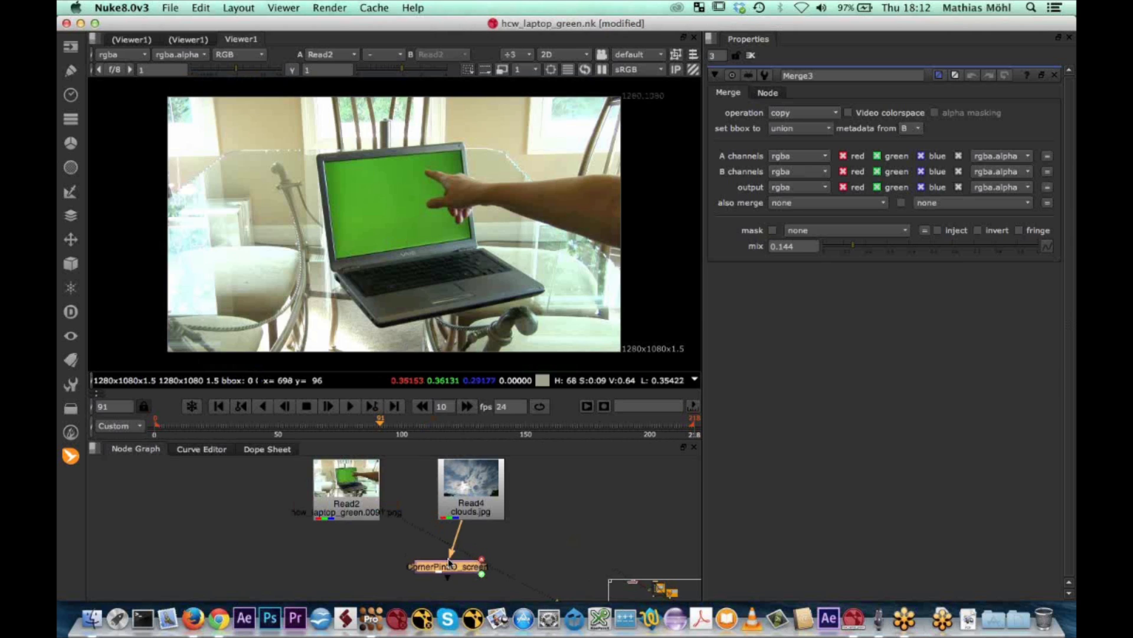
drag(448, 560, 452, 556)
middle_drag(466, 561, 469, 527)
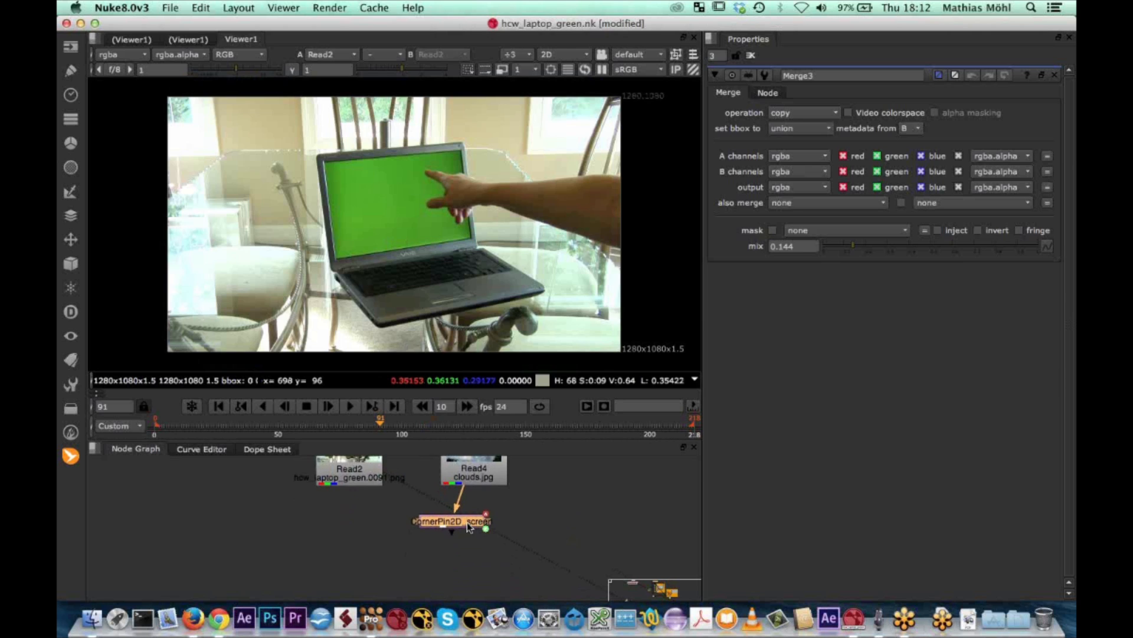
Merge the corner-pinned clouds over the laptop footage with a Merge node set to over
key(m)
drag(535, 519, 359, 476)
scroll(361, 528, down, 2)
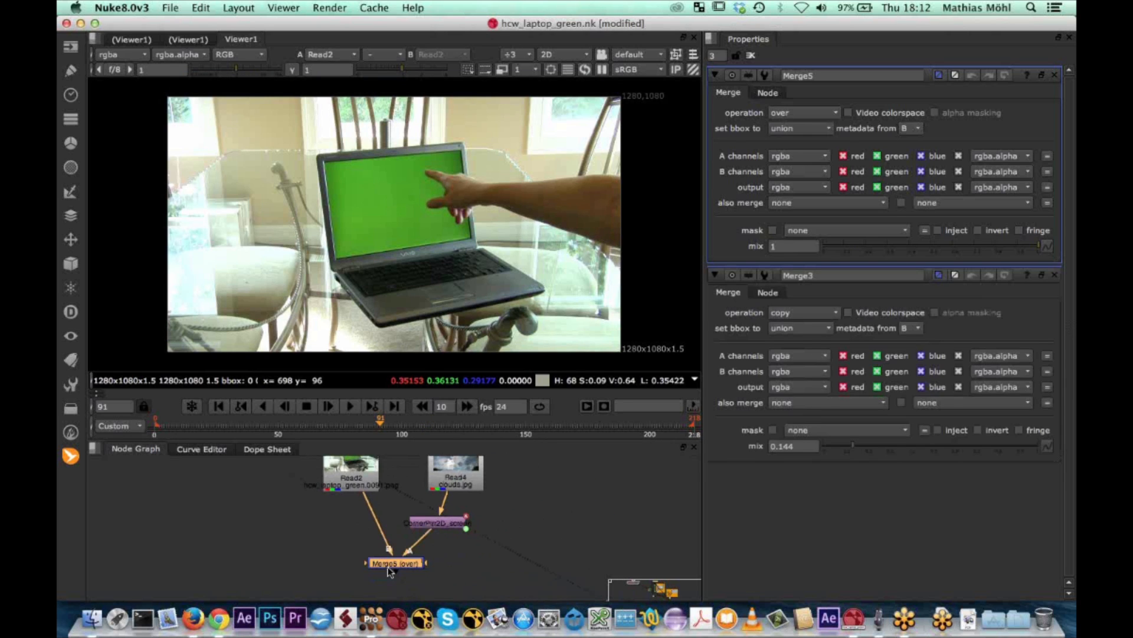
View the merged result, play it from an earlier frame, stop at frame 137 and inspect the screen insert up close
key(1)
drag(381, 421, 269, 423)
click(351, 407)
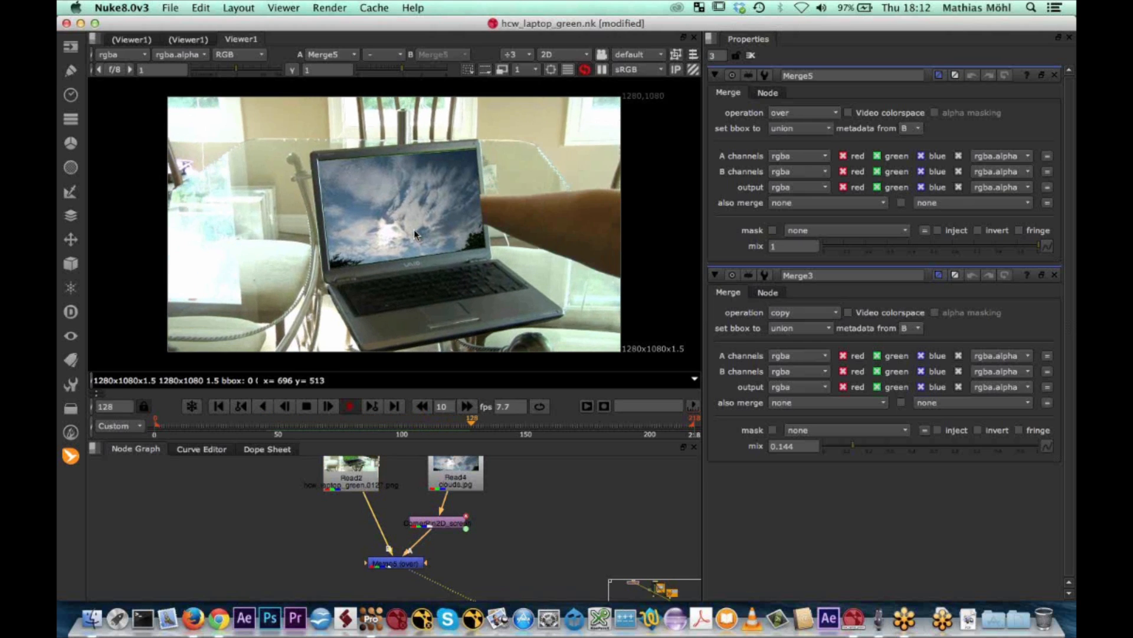
click(305, 408)
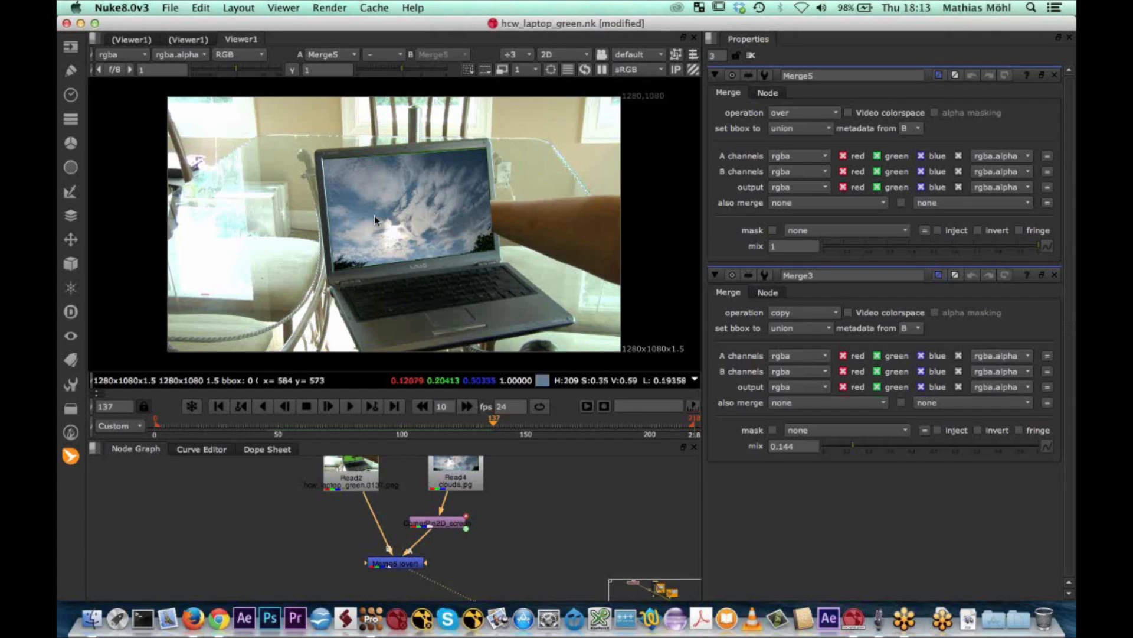
scroll(374, 215, up, 3)
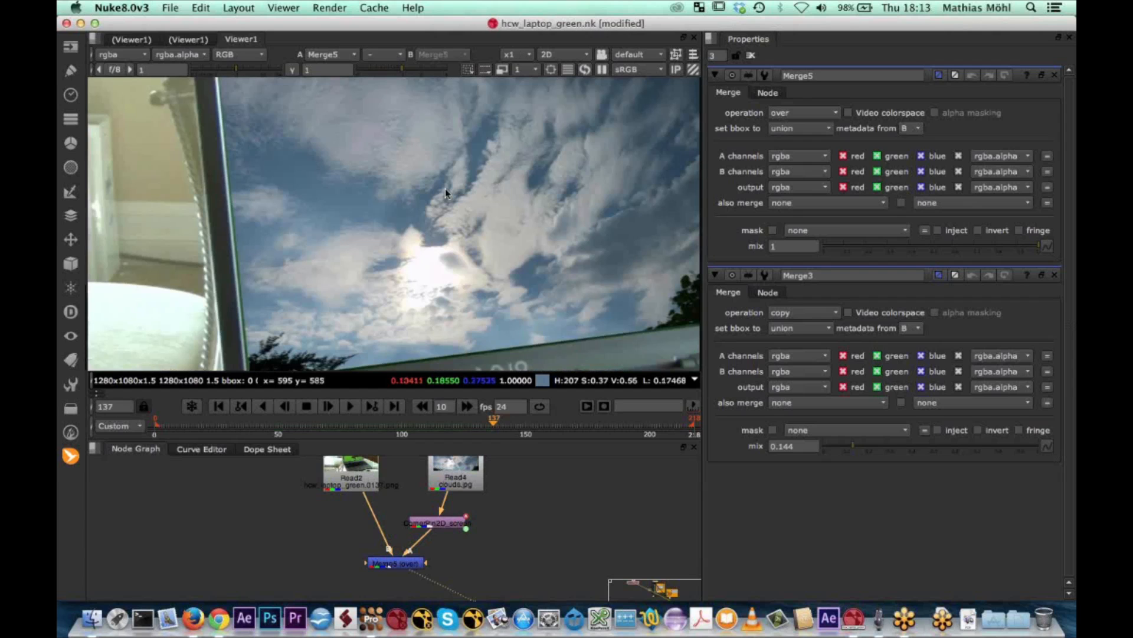
Inspect the edges and upper corner of the clouds insert on the laptop screen up close at frame 137
scroll(459, 211, up, 1)
middle_drag(459, 211, 384, 303)
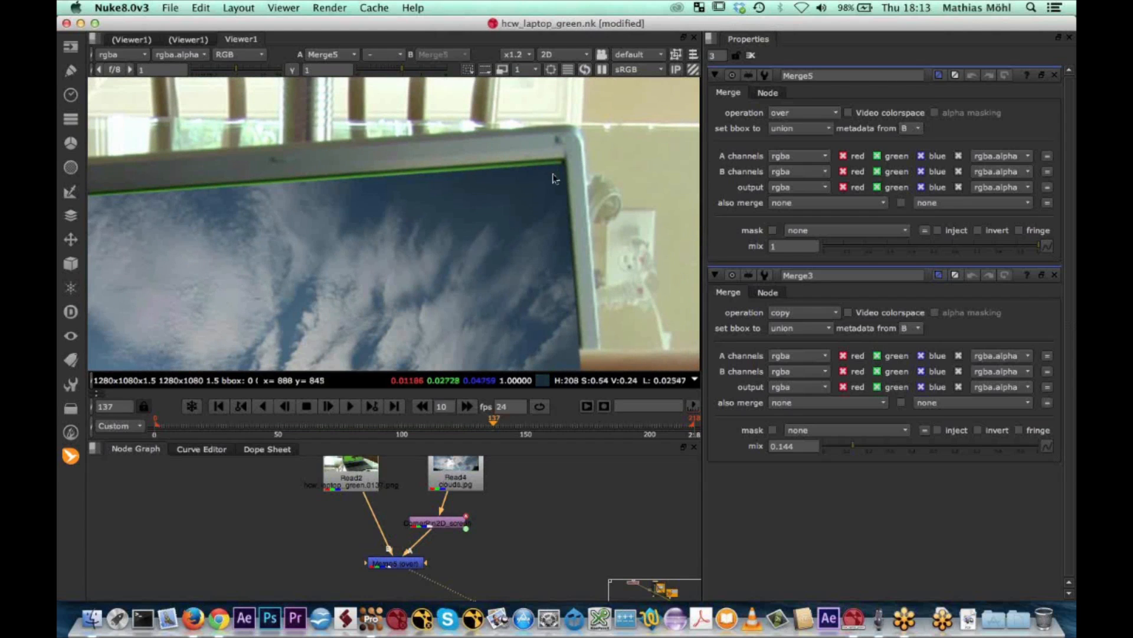
scroll(559, 151, up, 3)
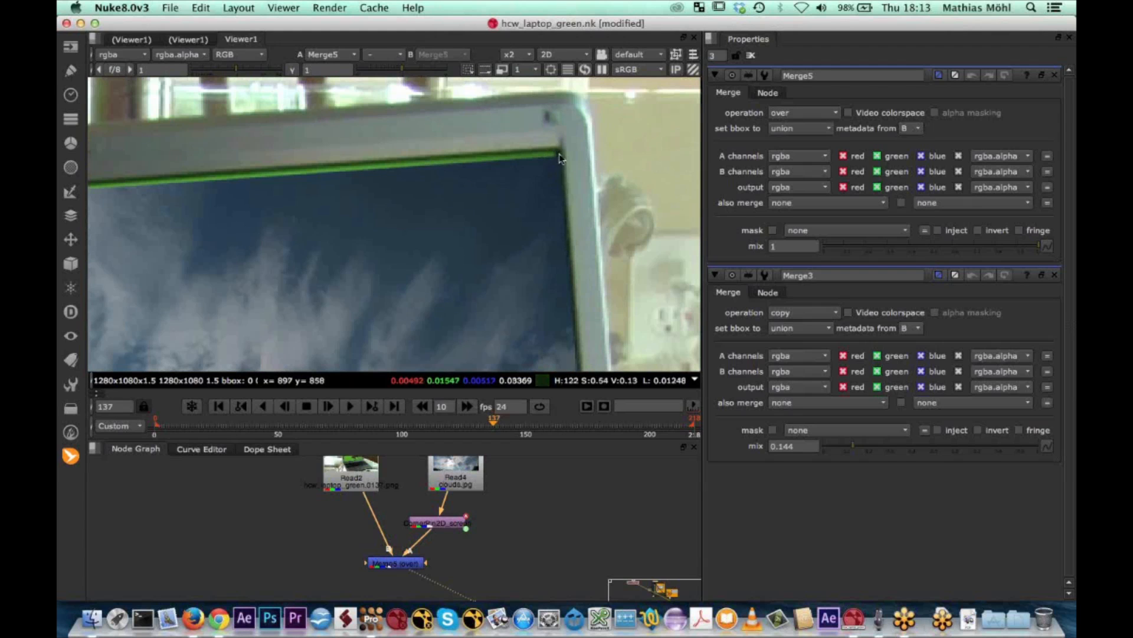
scroll(496, 246, down, 2)
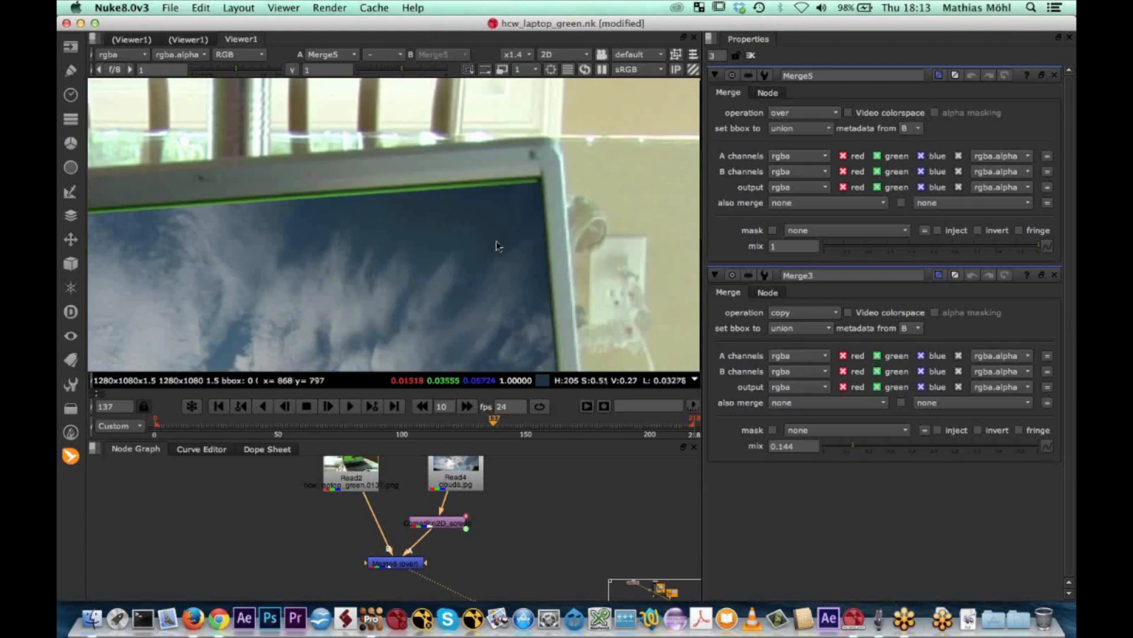
scroll(496, 245, down, 1)
middle_drag(497, 246, 519, 152)
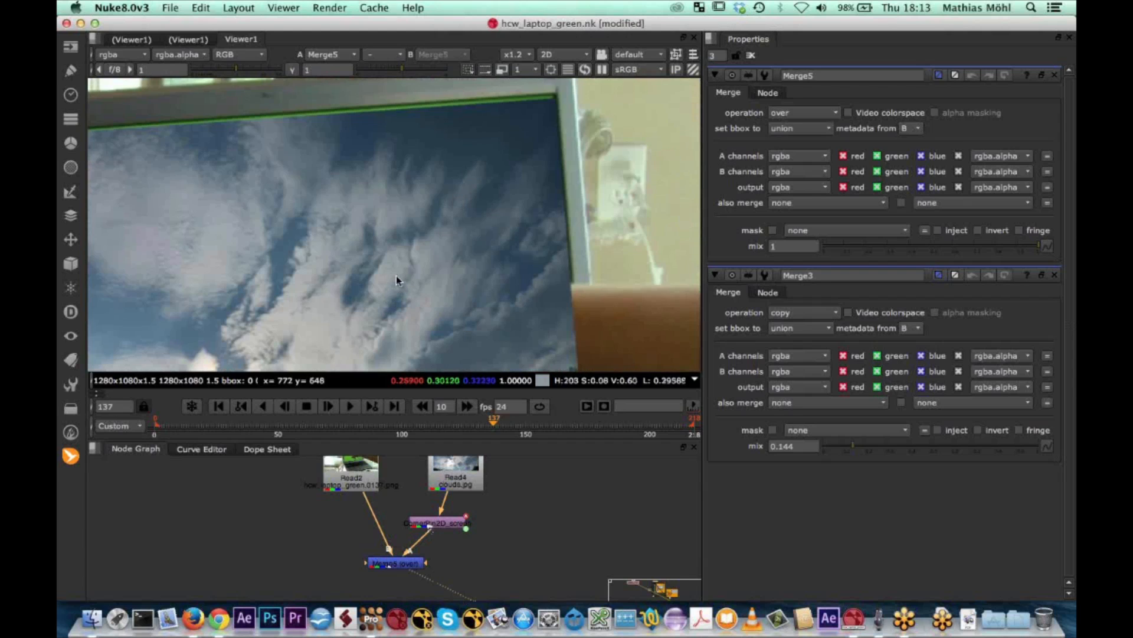
scroll(395, 275, down, 3)
scroll(377, 288, down, 1)
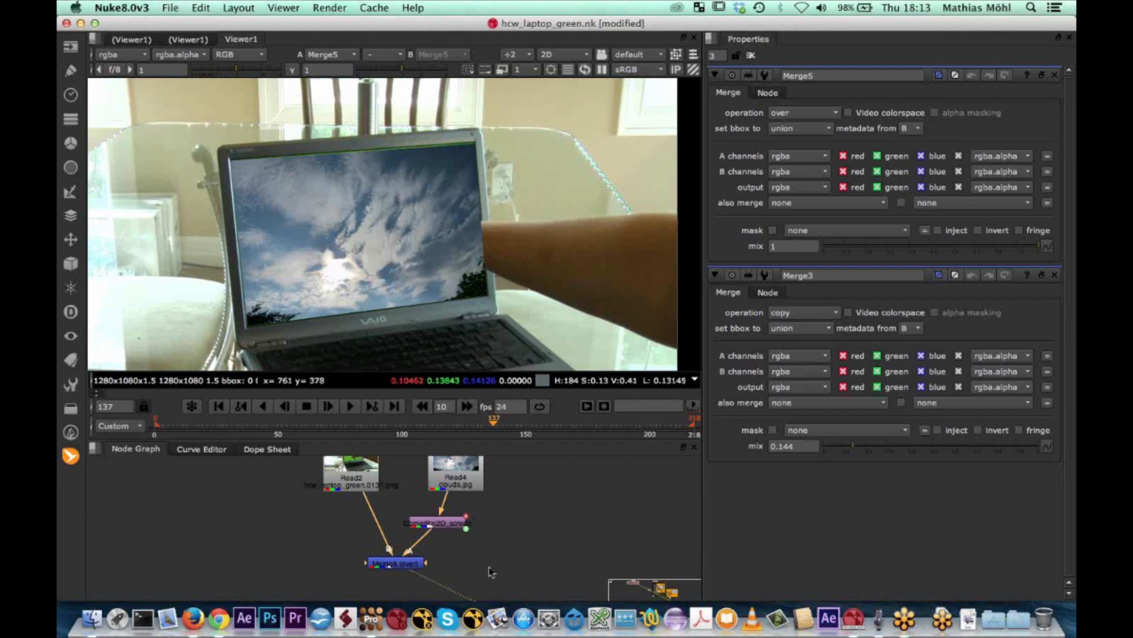
In mocha Pro, enlarge the screen layer's surface beyond the laptop screen and copy its tracking data to the clipboard as Nuke Corner Pin (*.nk)
click(373, 620)
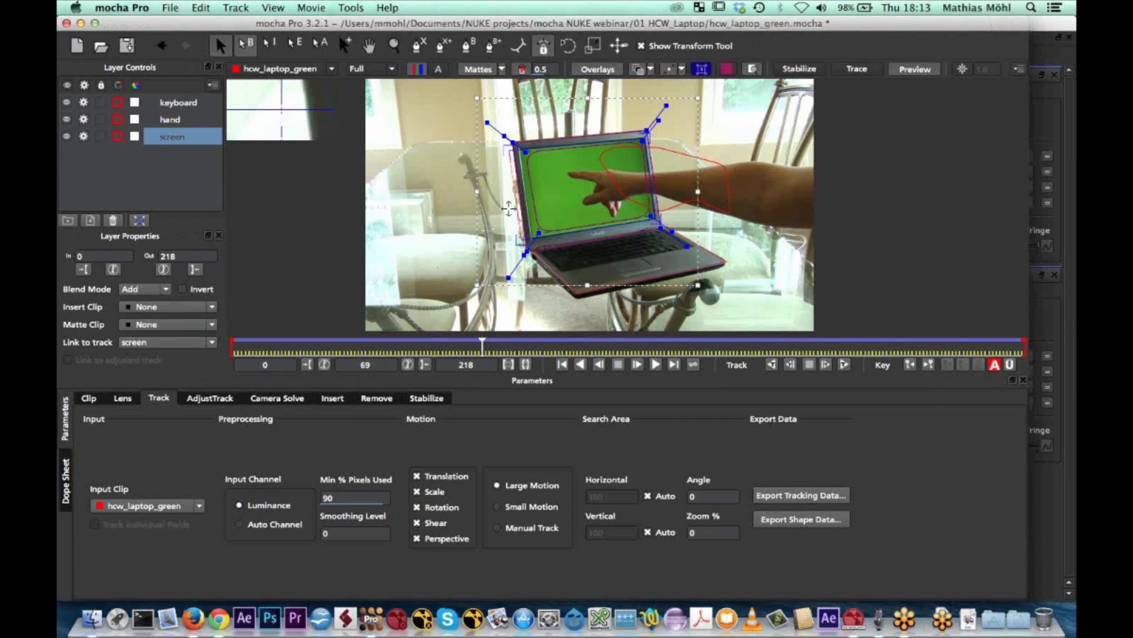
drag(509, 209, 503, 208)
drag(510, 149, 508, 127)
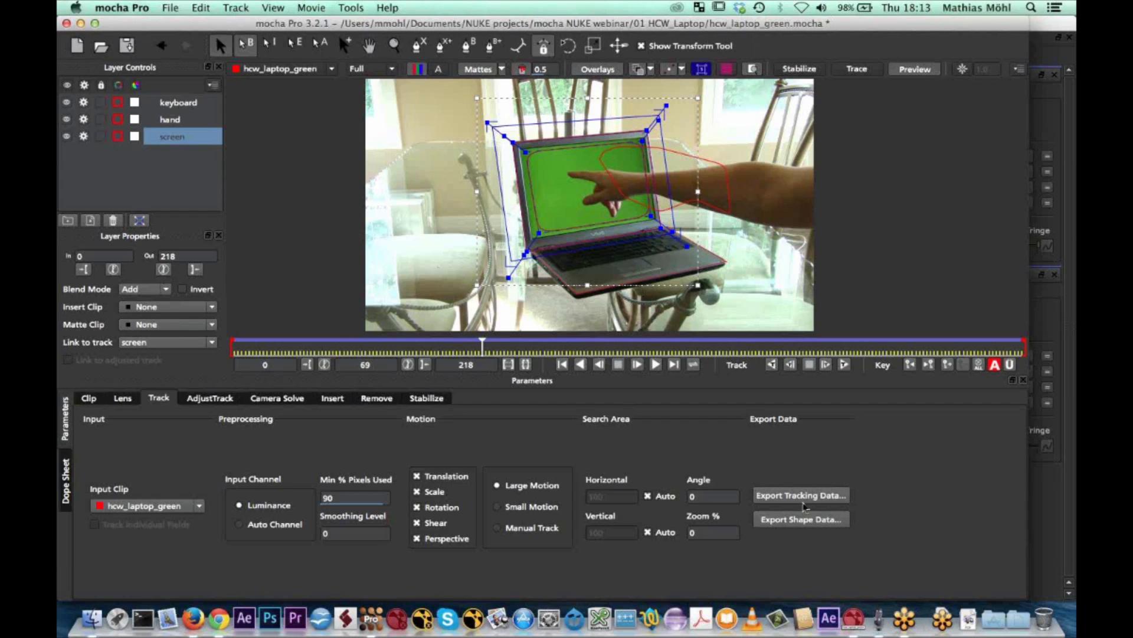
click(803, 499)
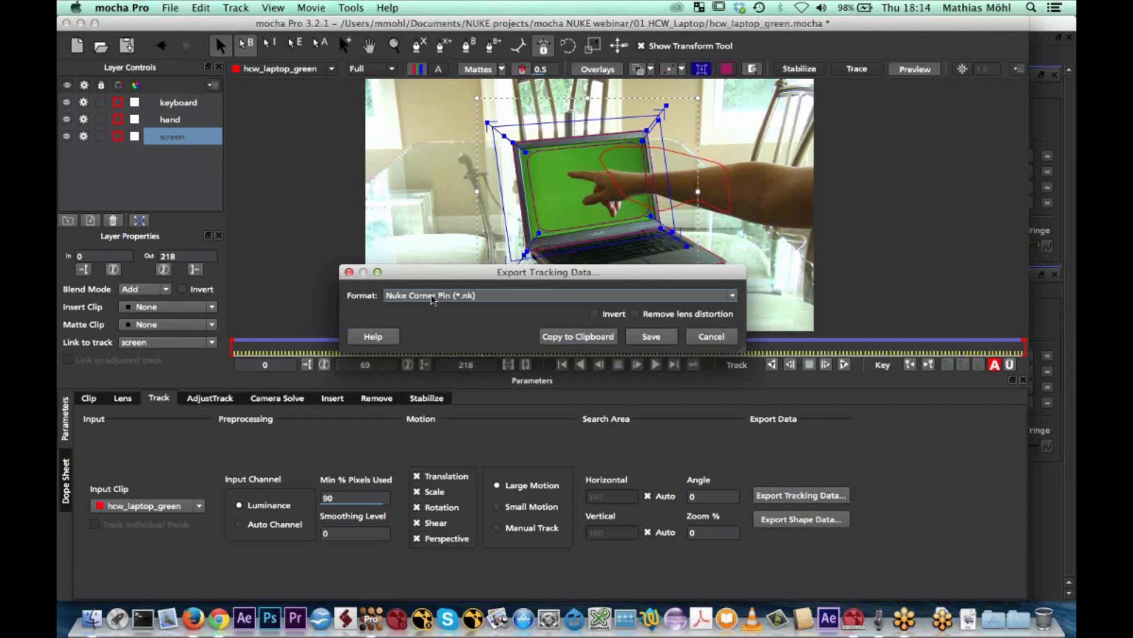
click(584, 336)
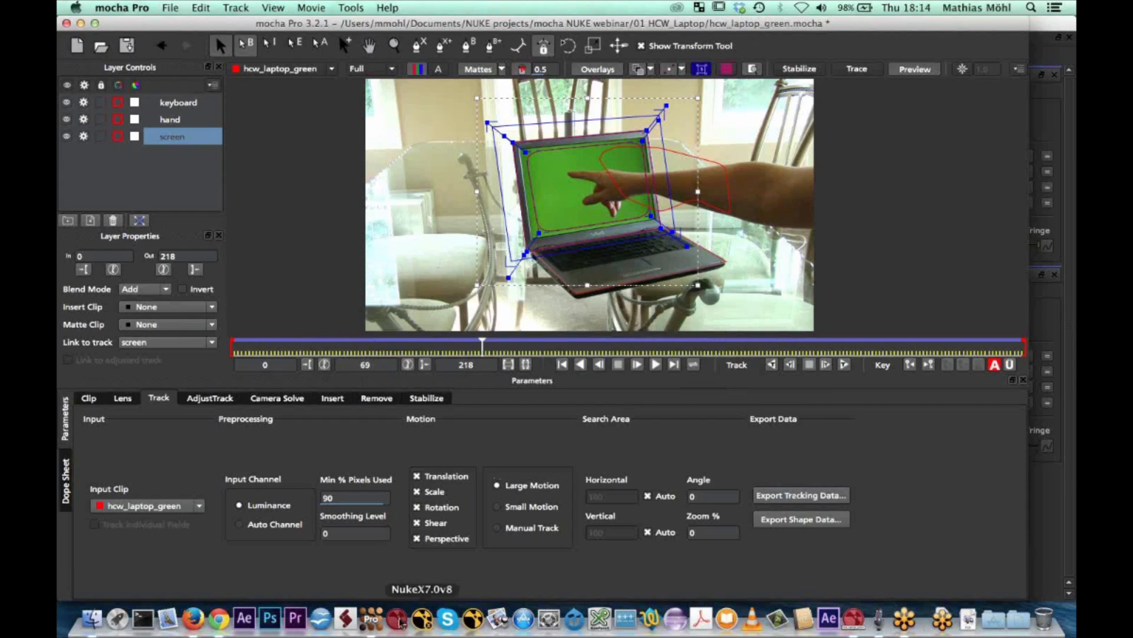
Switch back to Nuke and delete the corner pin and Merge nodes below the laptop footage and clouds.jpg Read nodes
click(854, 618)
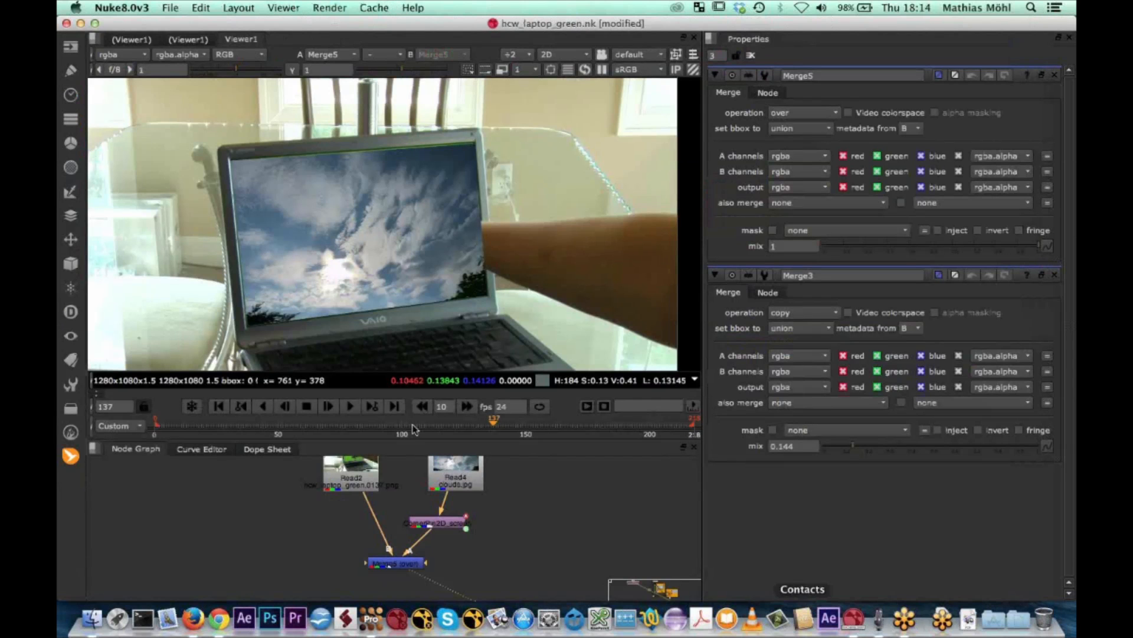
click(434, 525)
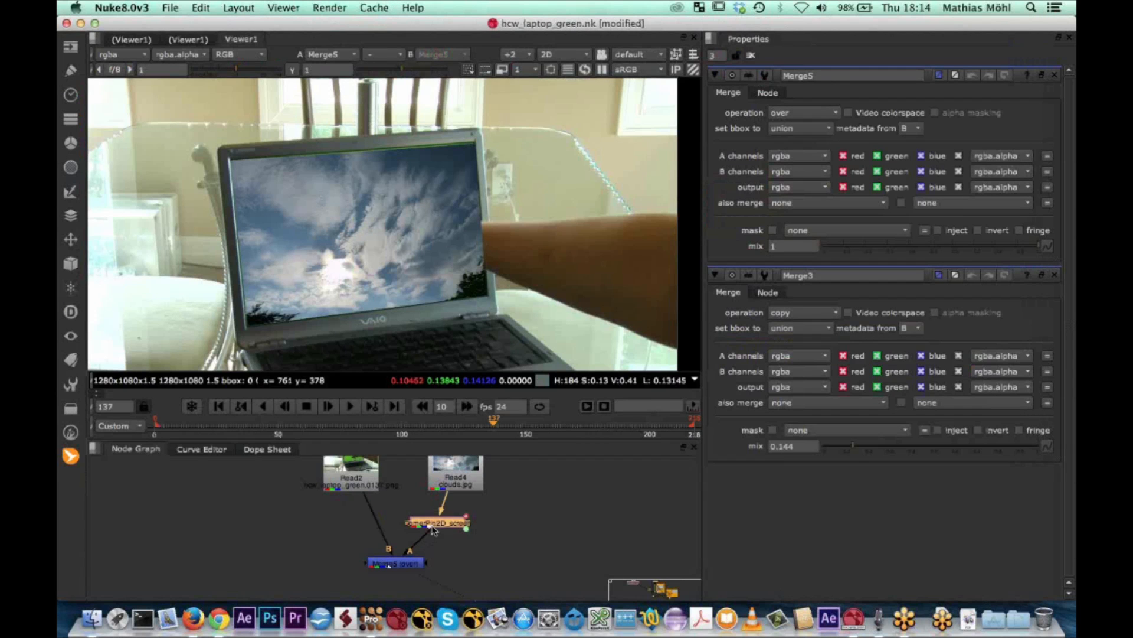
key(Delete)
click(393, 563)
key(Delete)
scroll(380, 557, down, 2)
middle_drag(391, 539, 356, 565)
drag(394, 499, 422, 468)
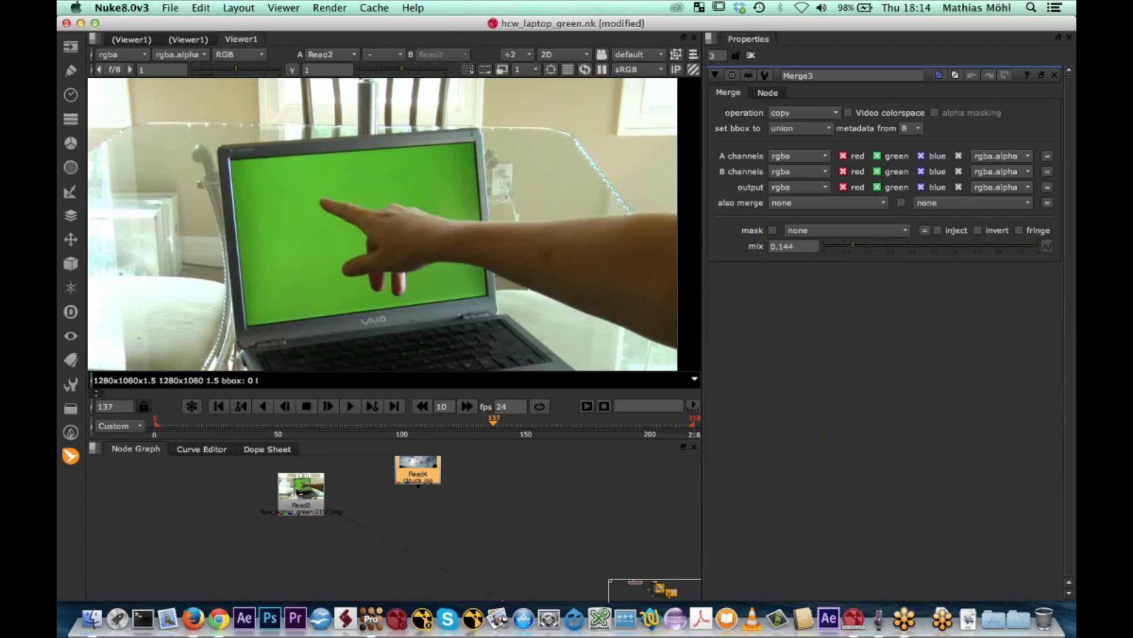
Add a MochaImport+ Stabilized View+ setup to the laptop footage Read node and move the clouds.jpg node aside
click(302, 496)
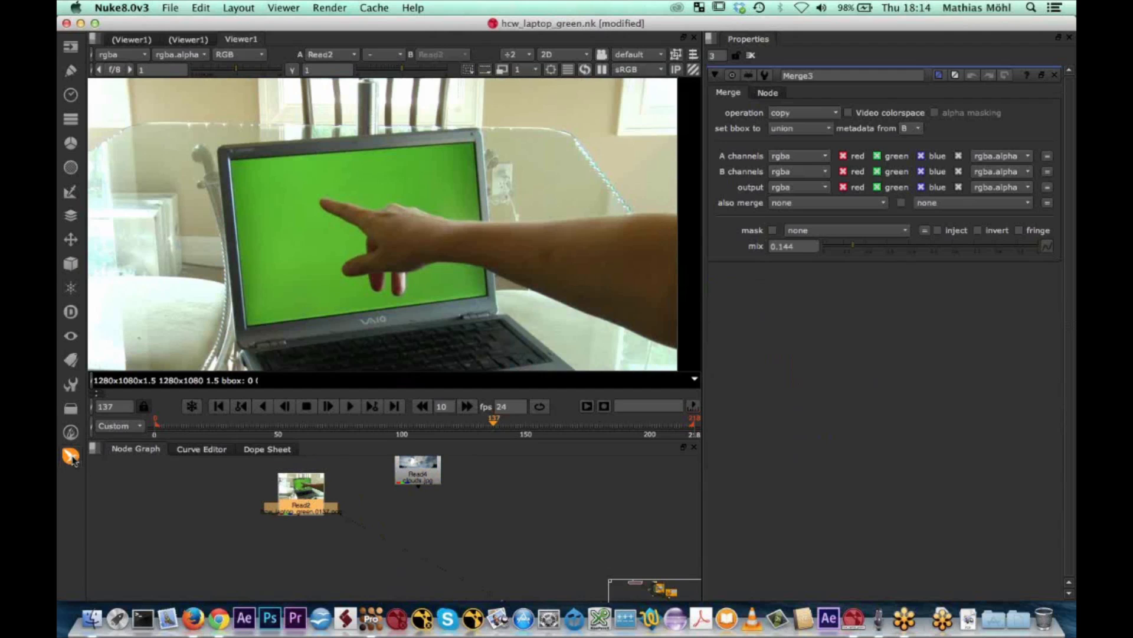
click(70, 456)
mouse_move(135, 458)
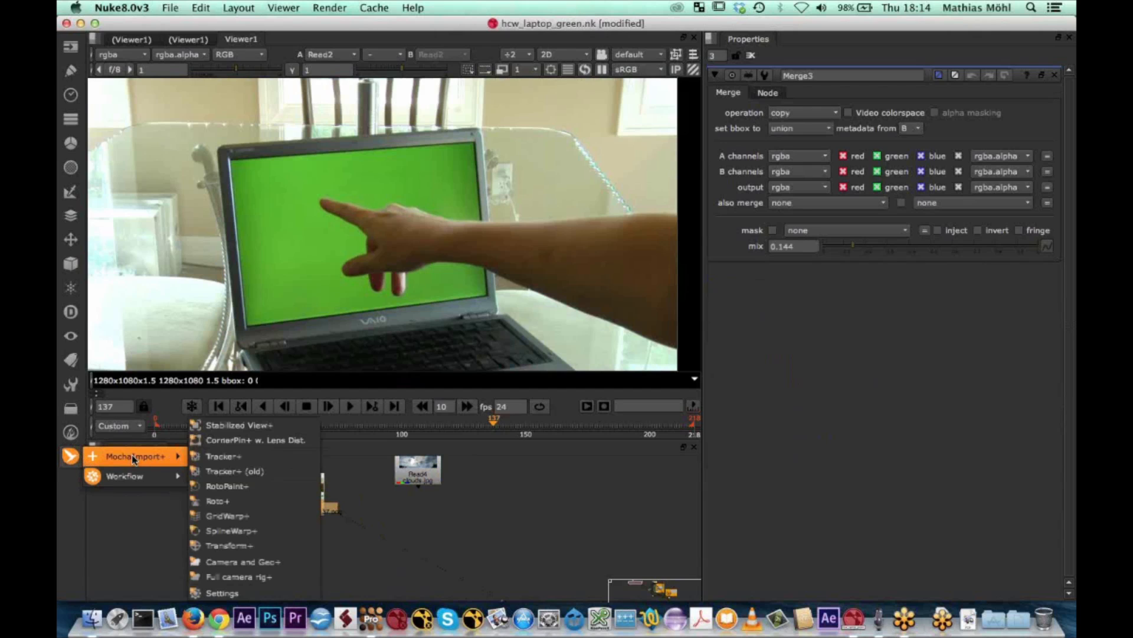
click(258, 426)
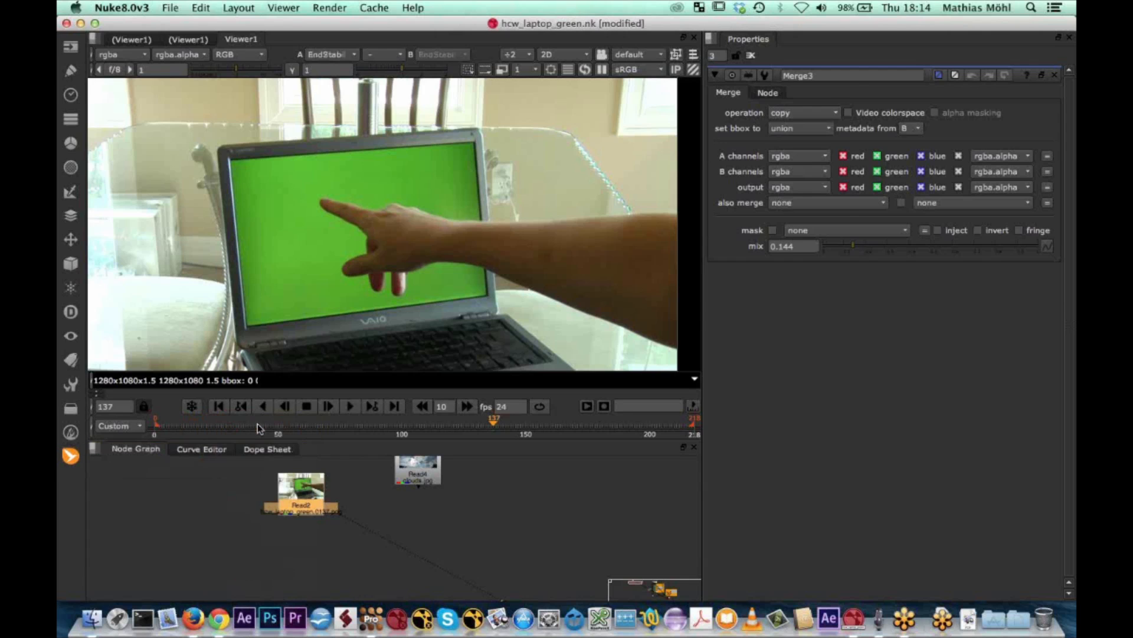
drag(433, 466, 554, 454)
drag(296, 502, 234, 483)
scroll(389, 557, down, 5)
middle_drag(389, 557, 390, 502)
scroll(390, 503, up, 2)
scroll(387, 503, up, 2)
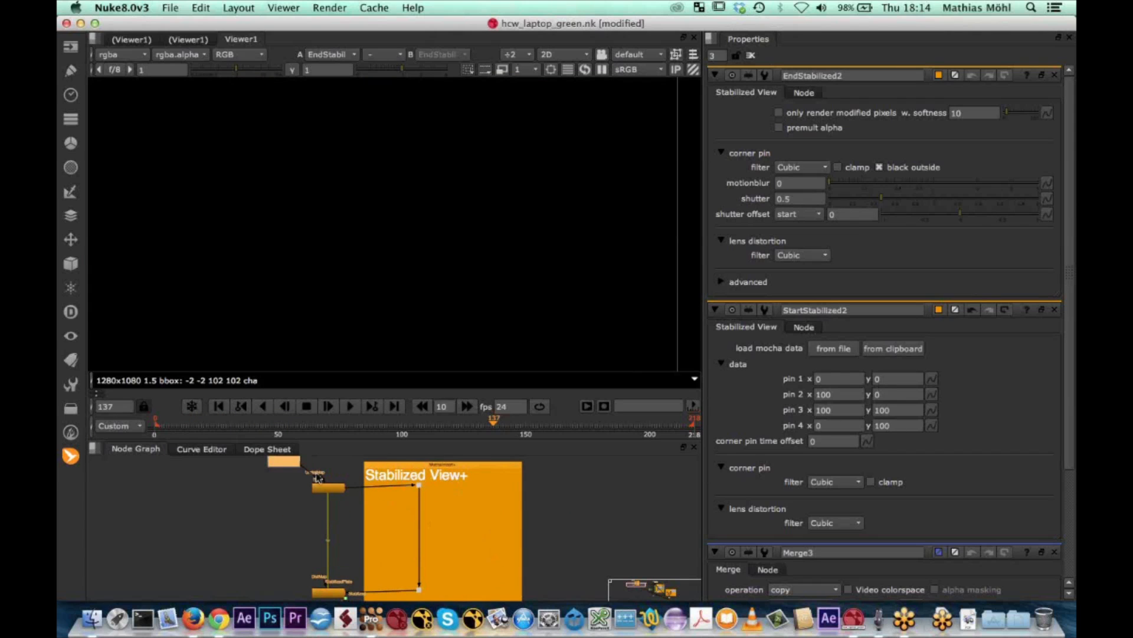
Identify the start and end nodes of the Stabilized View+ setup and view the output of its upper dot
click(324, 490)
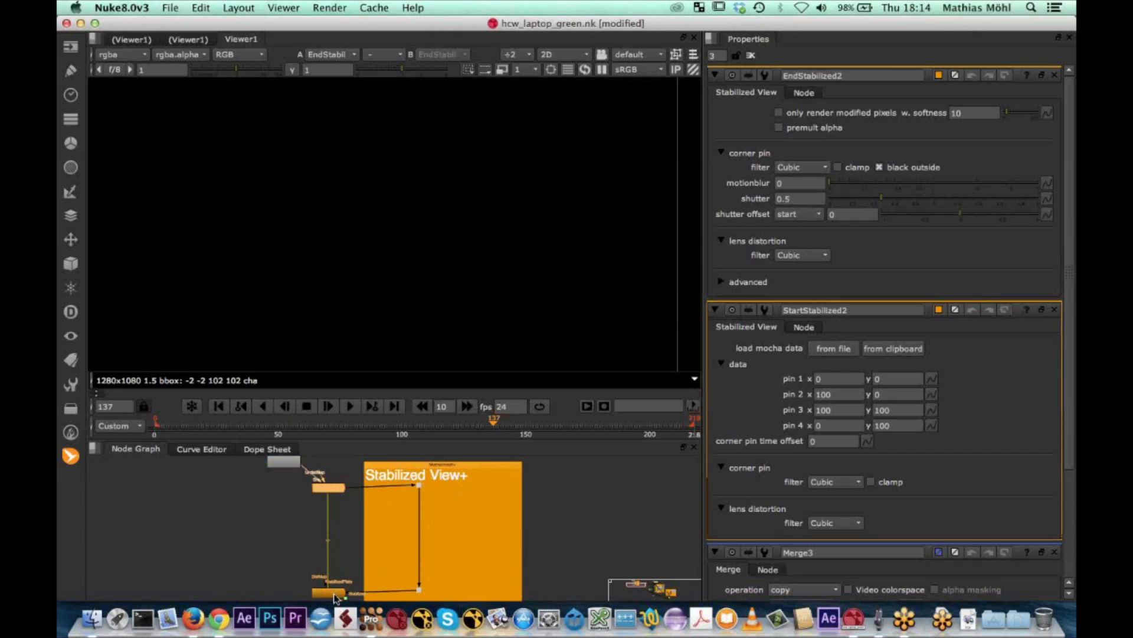
click(334, 489)
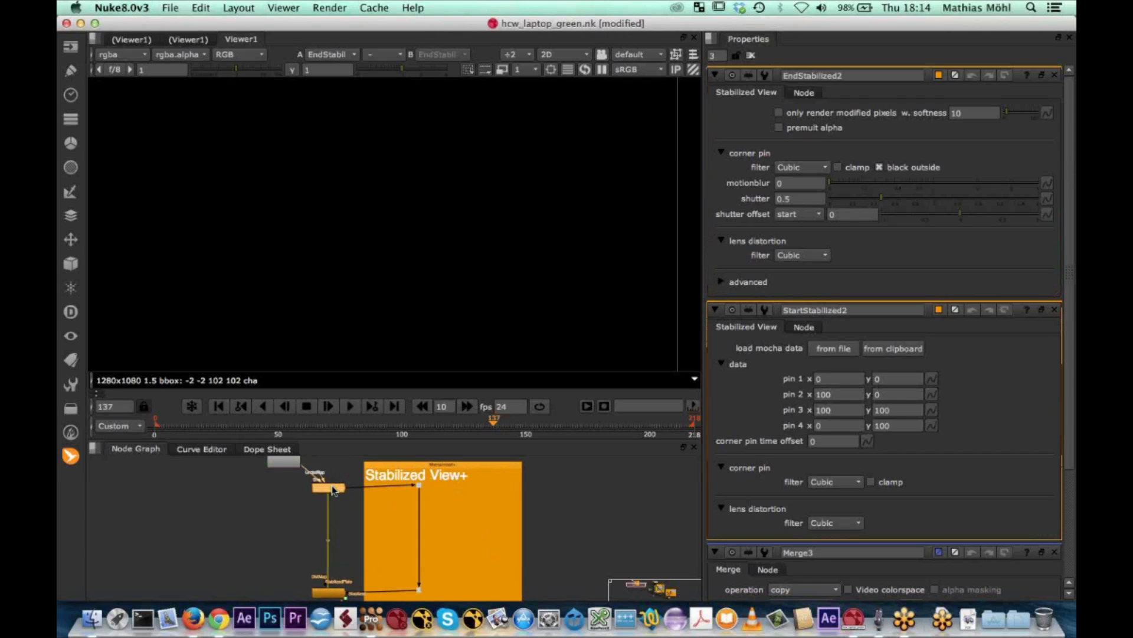
click(329, 591)
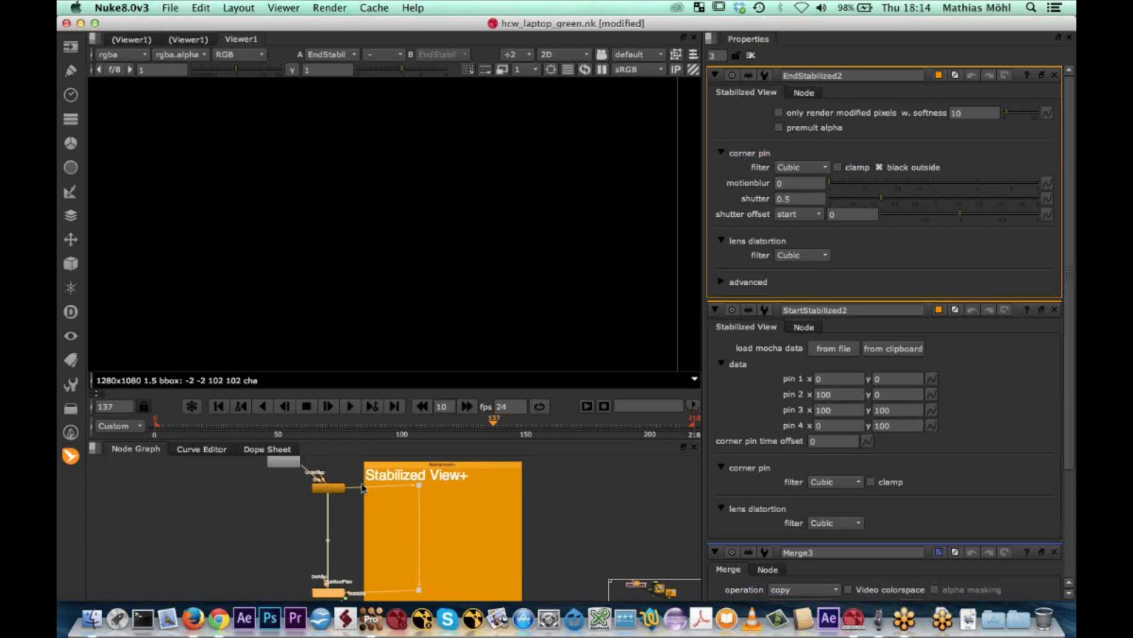
click(419, 487)
key(1)
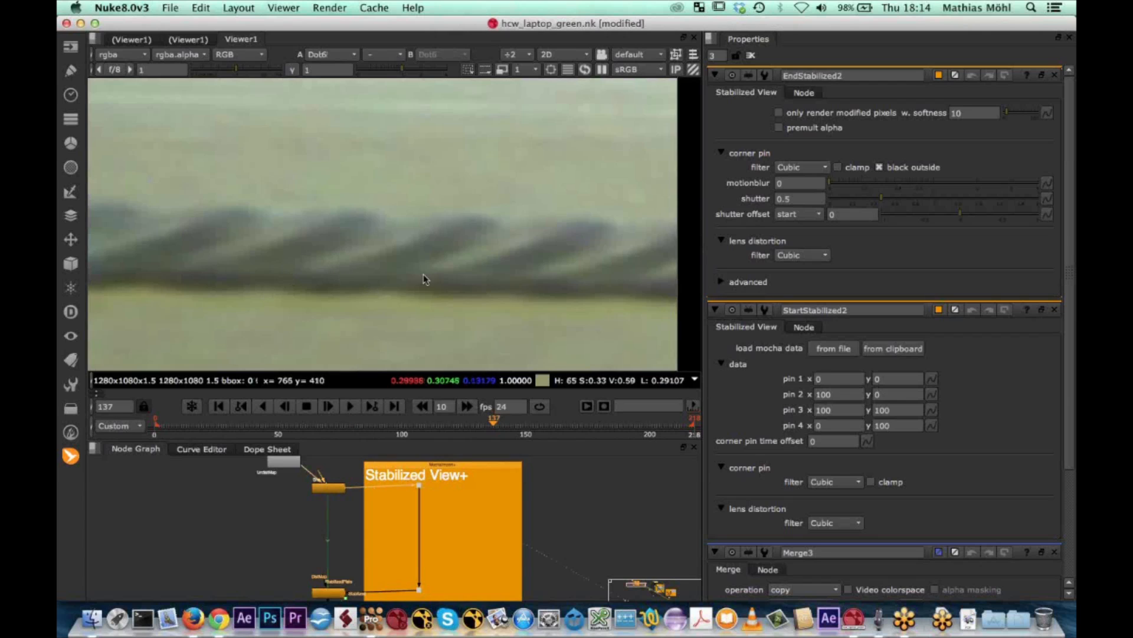
Load the copied mocha corner pin data from the clipboard into the StartStabilized node
double_click(337, 492)
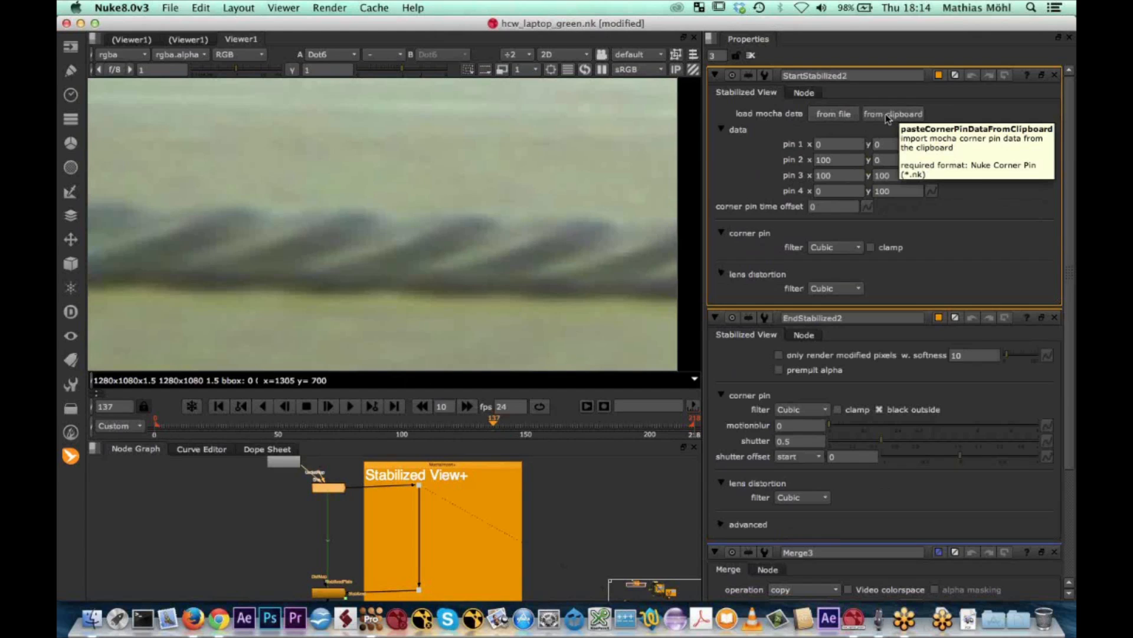
click(909, 114)
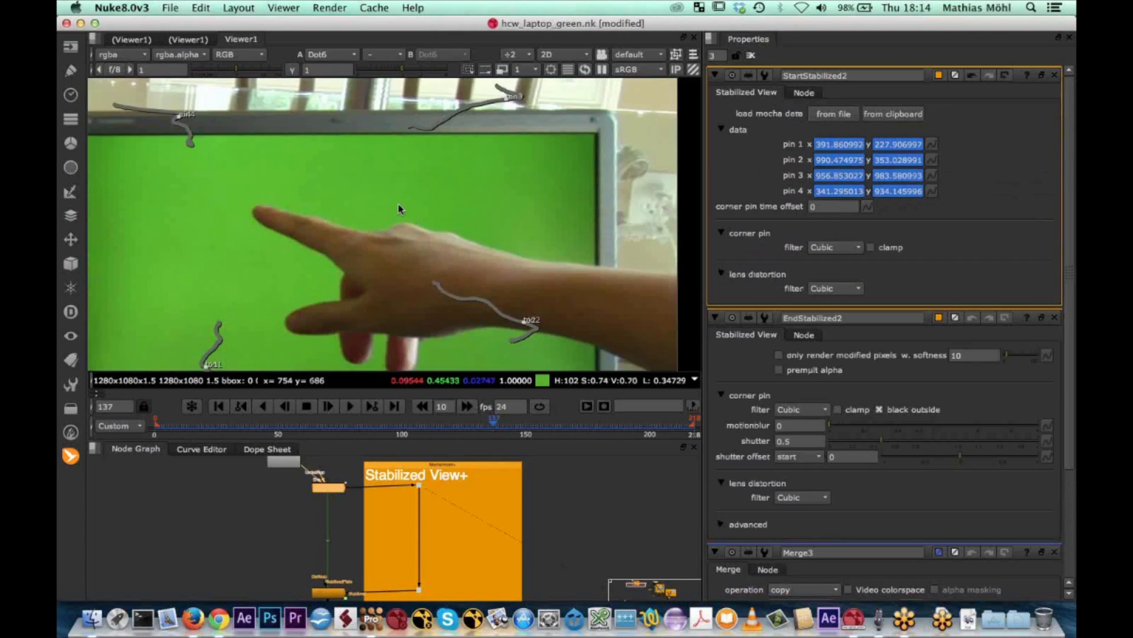
scroll(399, 209, down, 4)
middle_drag(399, 209, 472, 192)
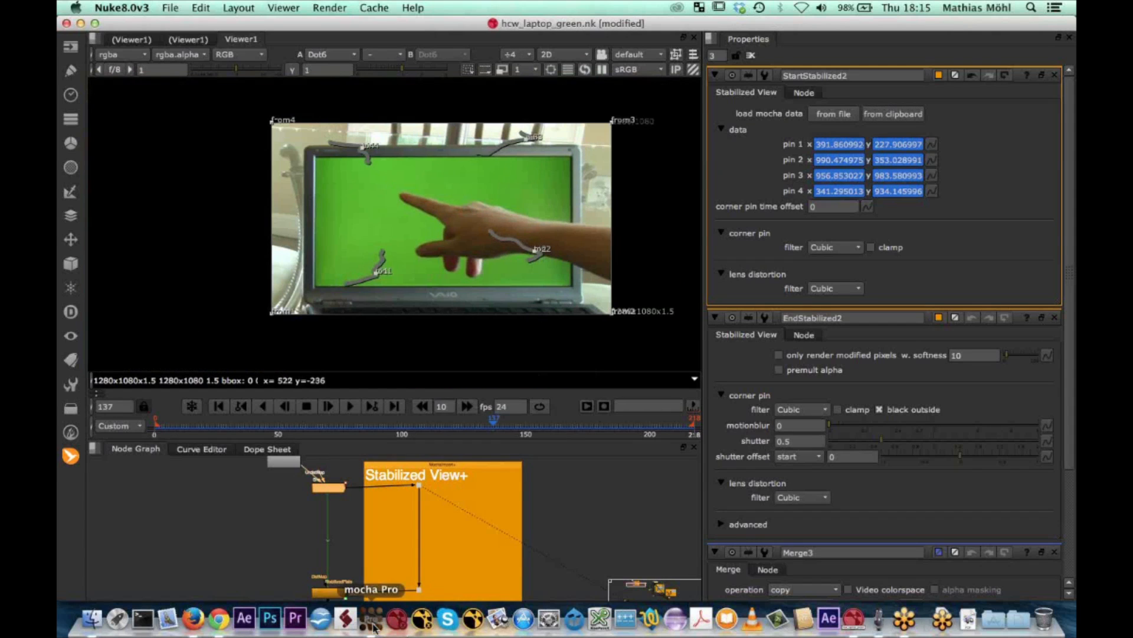
Check the tracked surface in mocha Pro, return to Nuke and play the stabilized footage, stopping at frame 191
click(372, 620)
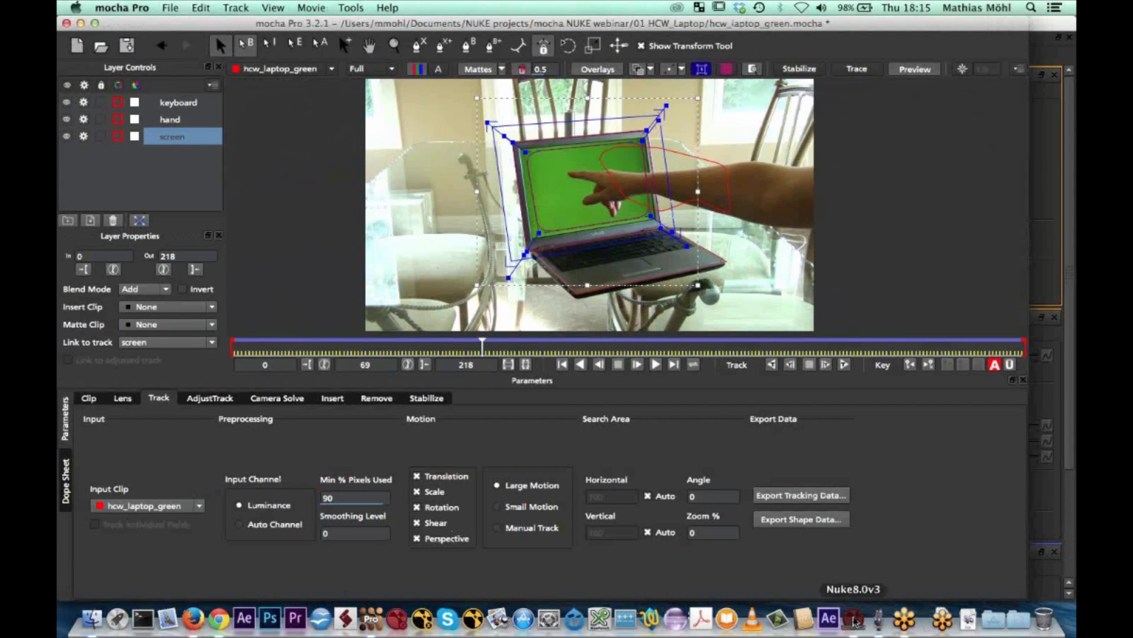
click(854, 618)
click(350, 408)
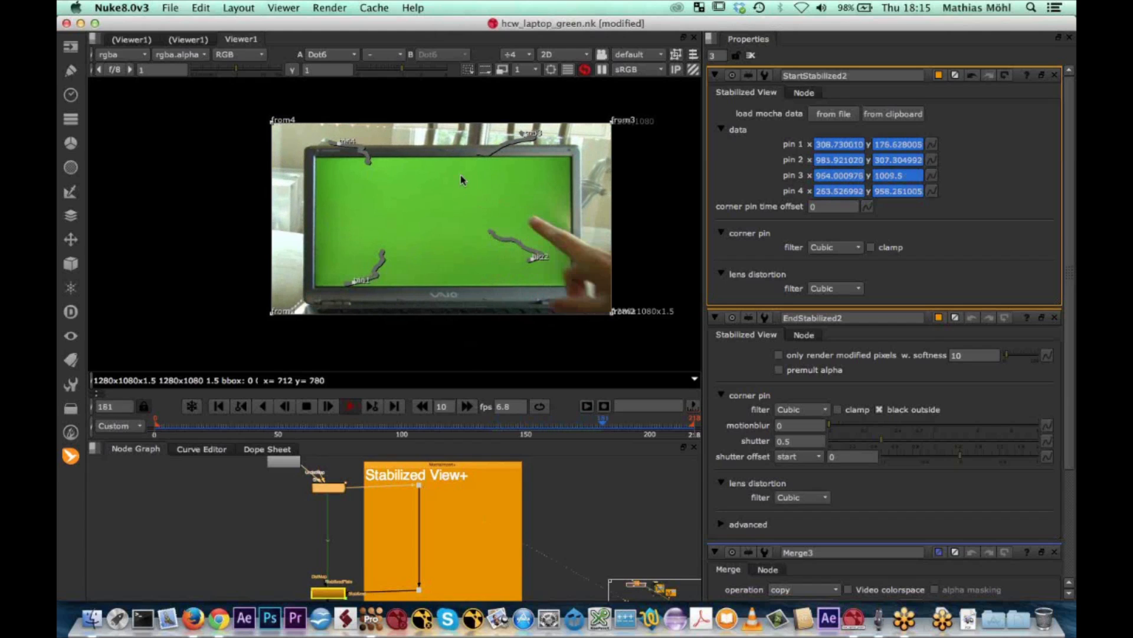
click(307, 407)
View the EndStabilized node's output, play it from frame 78 and stop at frame 101
click(317, 577)
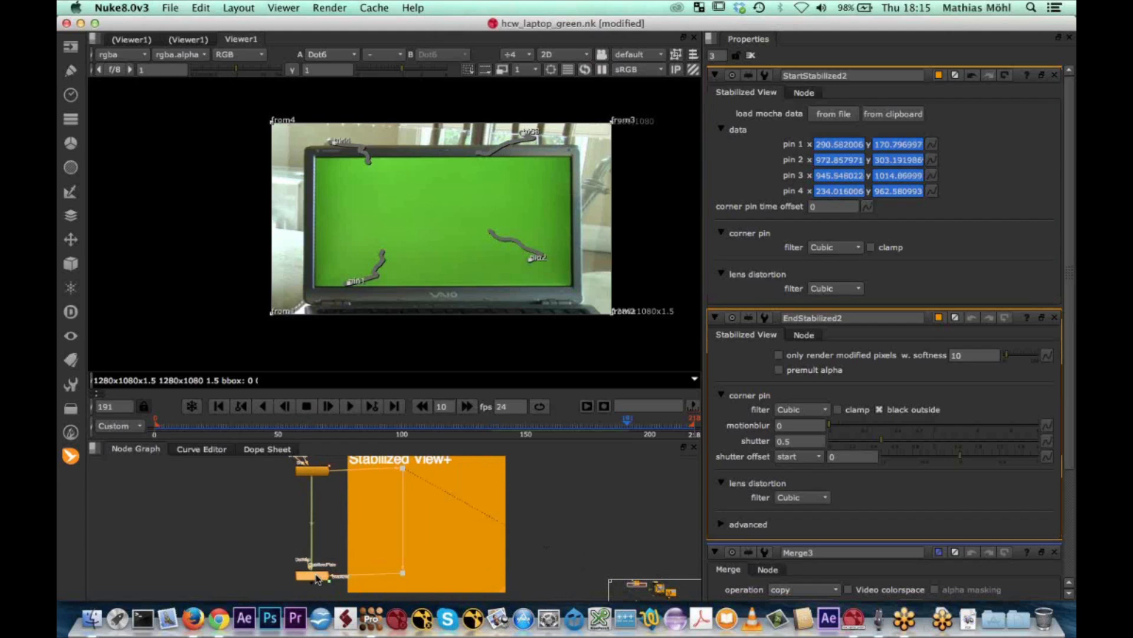
key(1)
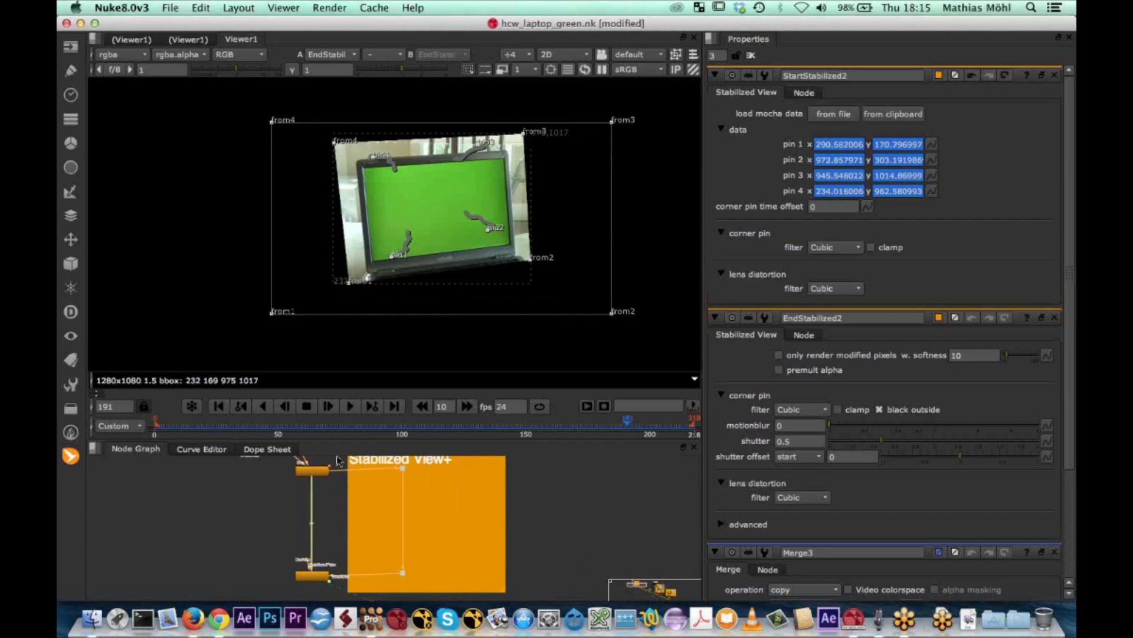
click(349, 428)
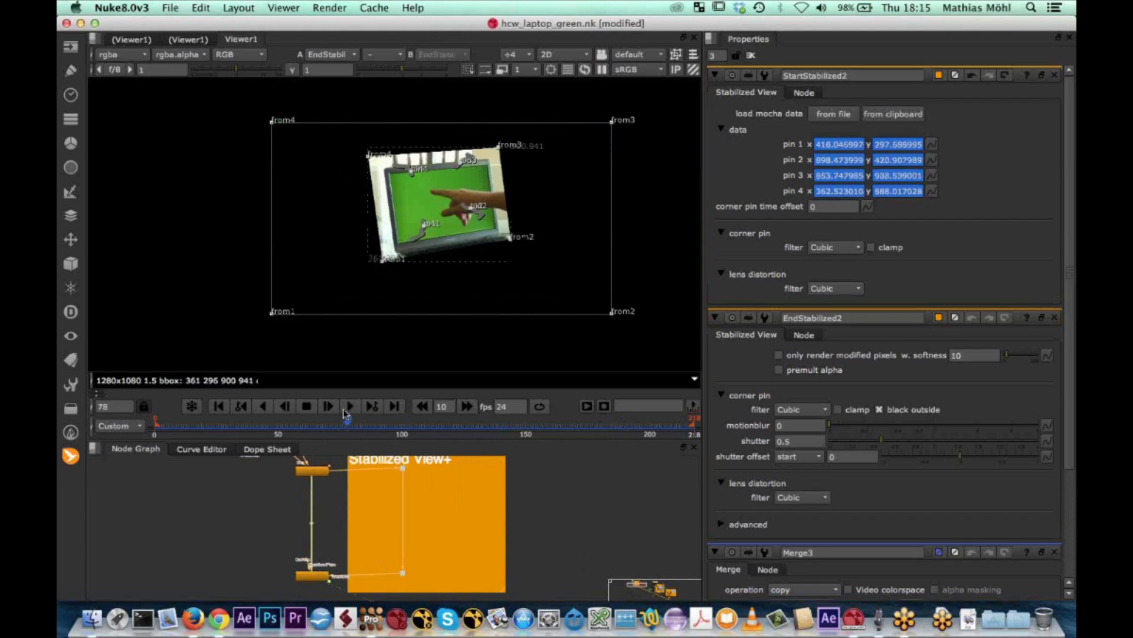
click(349, 407)
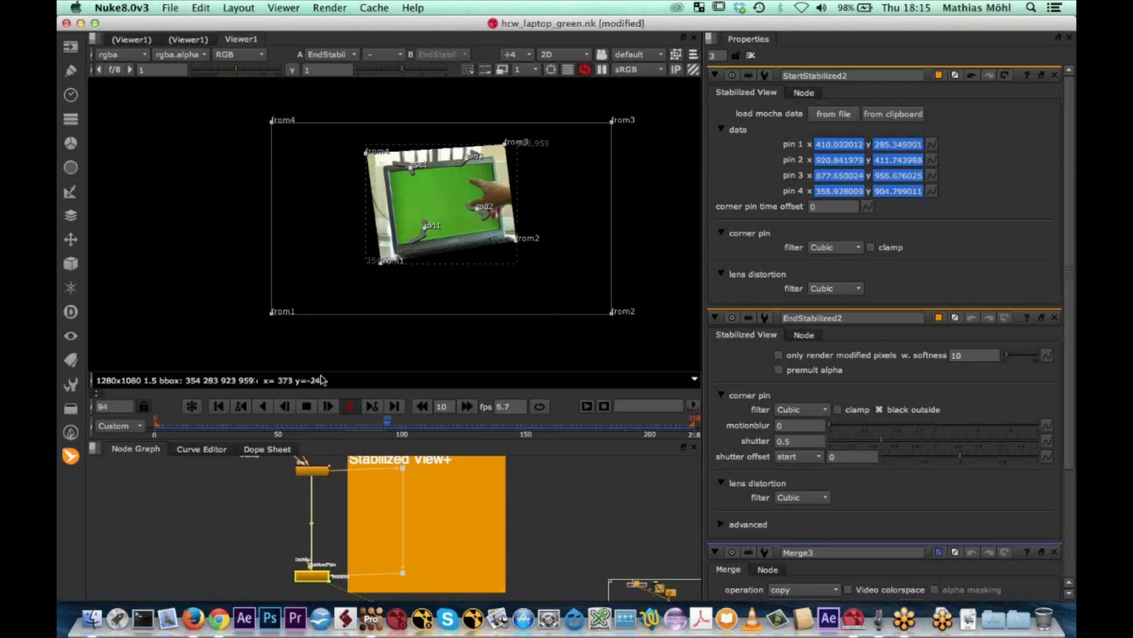
click(307, 406)
Merge the EndStabilized output over the original laptop footage with a Merge node set to over
scroll(232, 531, up, 2)
click(322, 583)
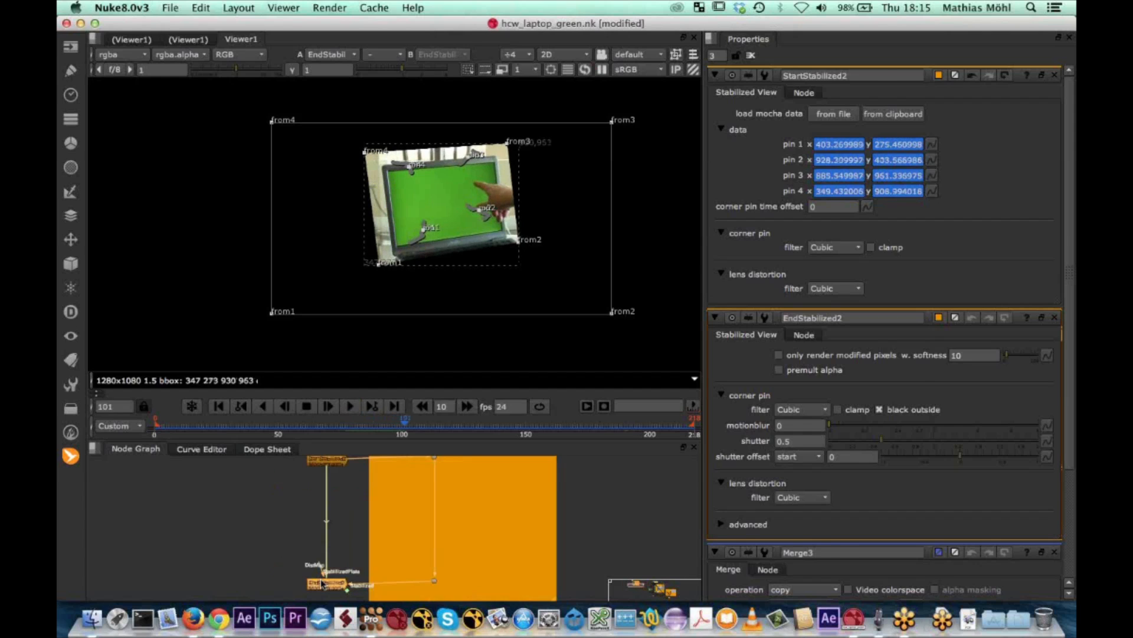
key(m)
drag(293, 561, 273, 490)
middle_drag(289, 564, 300, 439)
drag(282, 567, 287, 565)
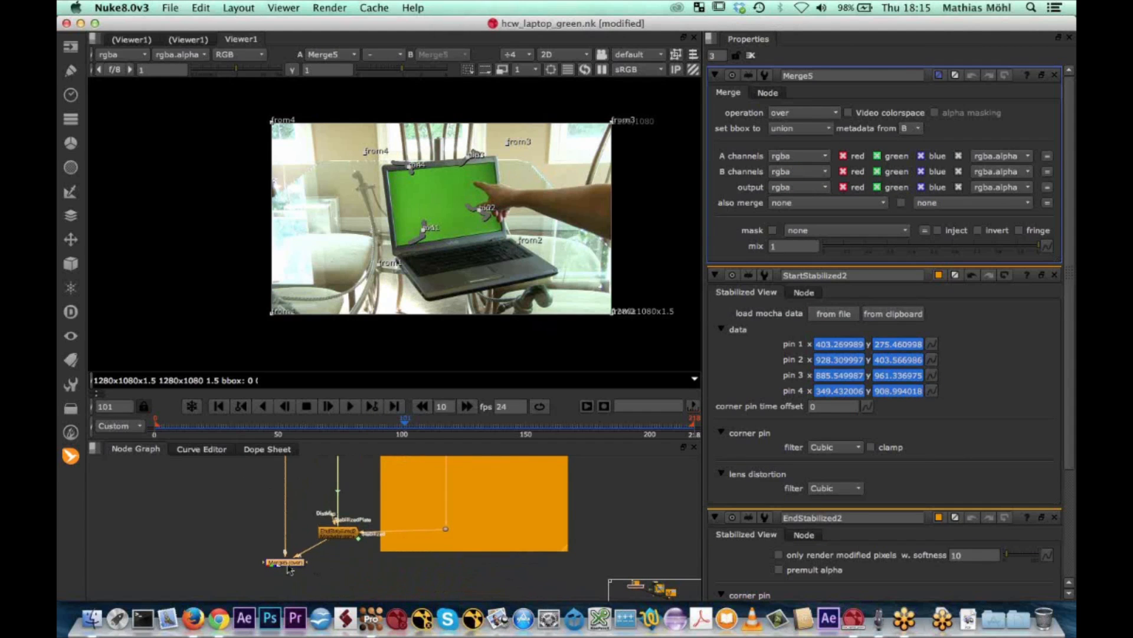
Compare the merged result with the EndStabilized output by switching the viewer between them at frames 101 and 140
click(334, 553)
click(340, 535)
key(2)
key(1)
key(2)
key(1)
key(2)
key(1)
key(2)
key(1)
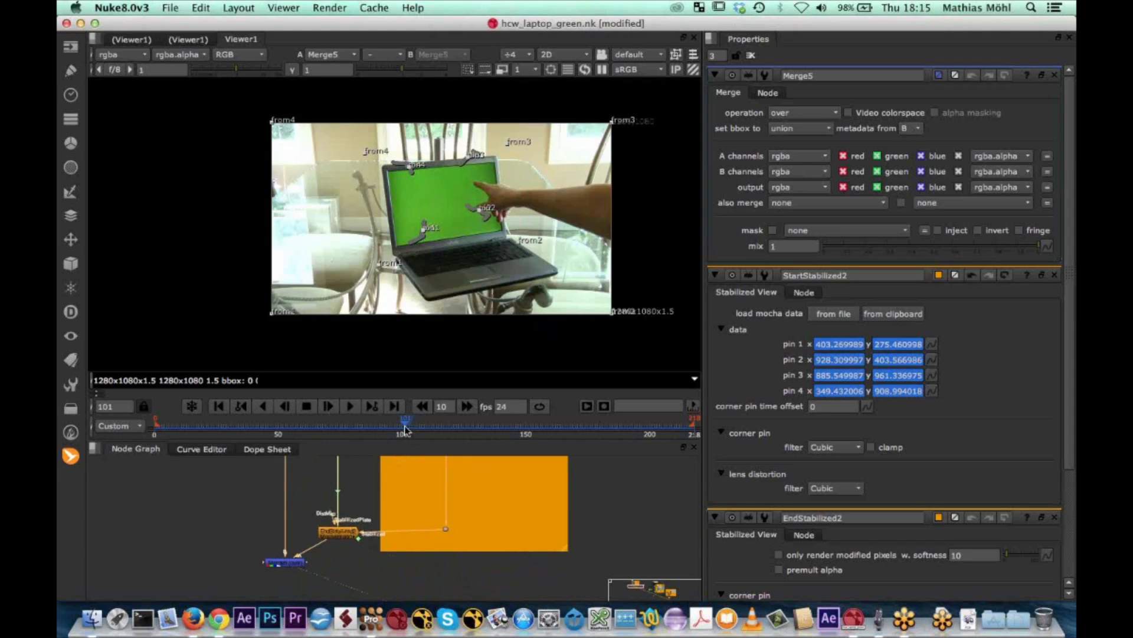
drag(410, 425, 501, 434)
key(2)
key(1)
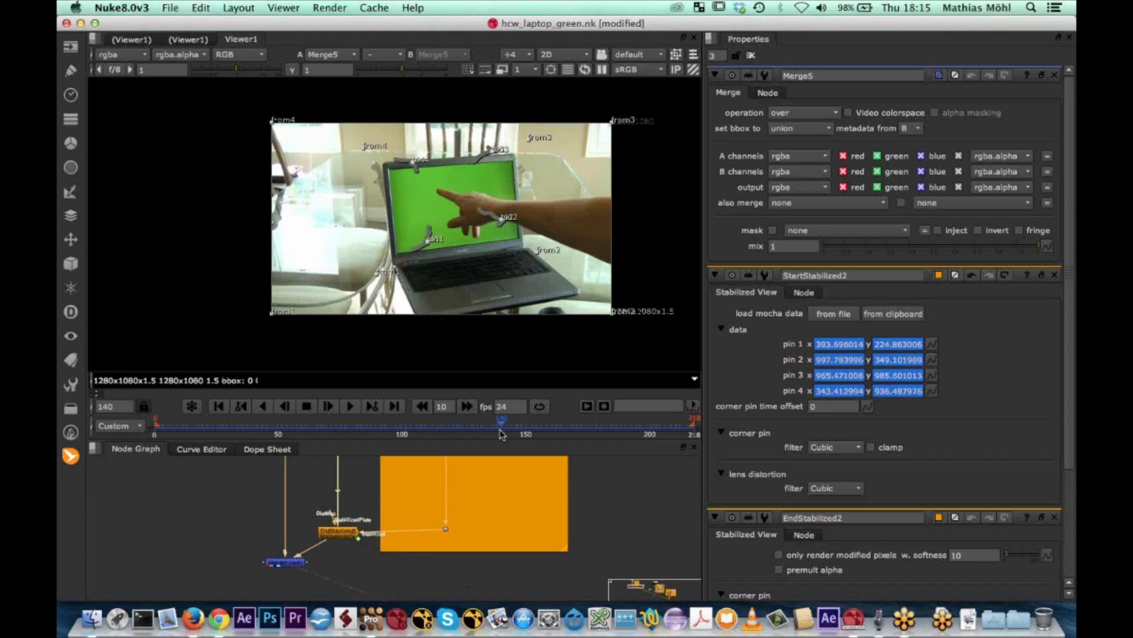
key(2)
Move the clouds.jpg Read node into the Stabilized View+ backdrop beside the stabilized branch
scroll(457, 514, down, 5)
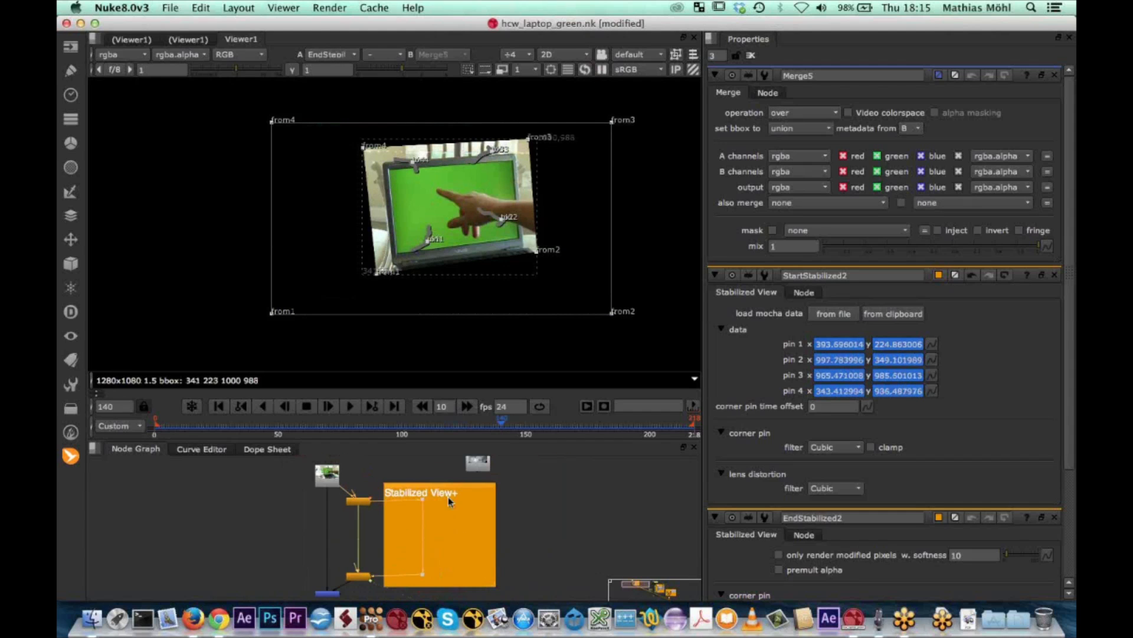
drag(482, 469, 471, 527)
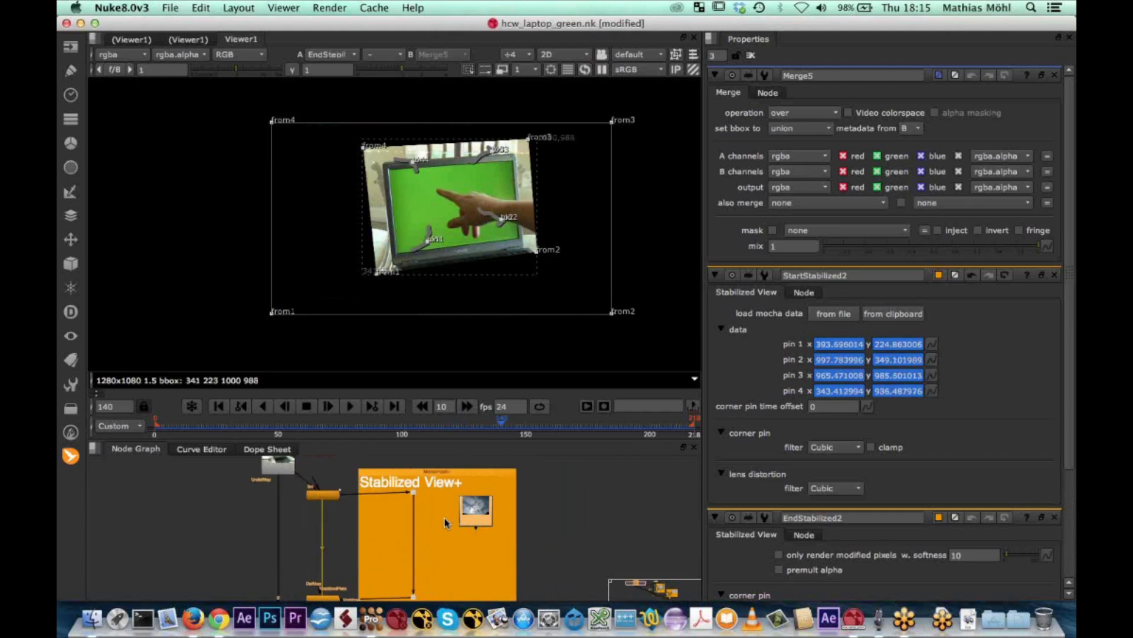
Add a Transform node below the clouds.jpg Read node in the Stabilized View+ backdrop
scroll(445, 523, up, 5)
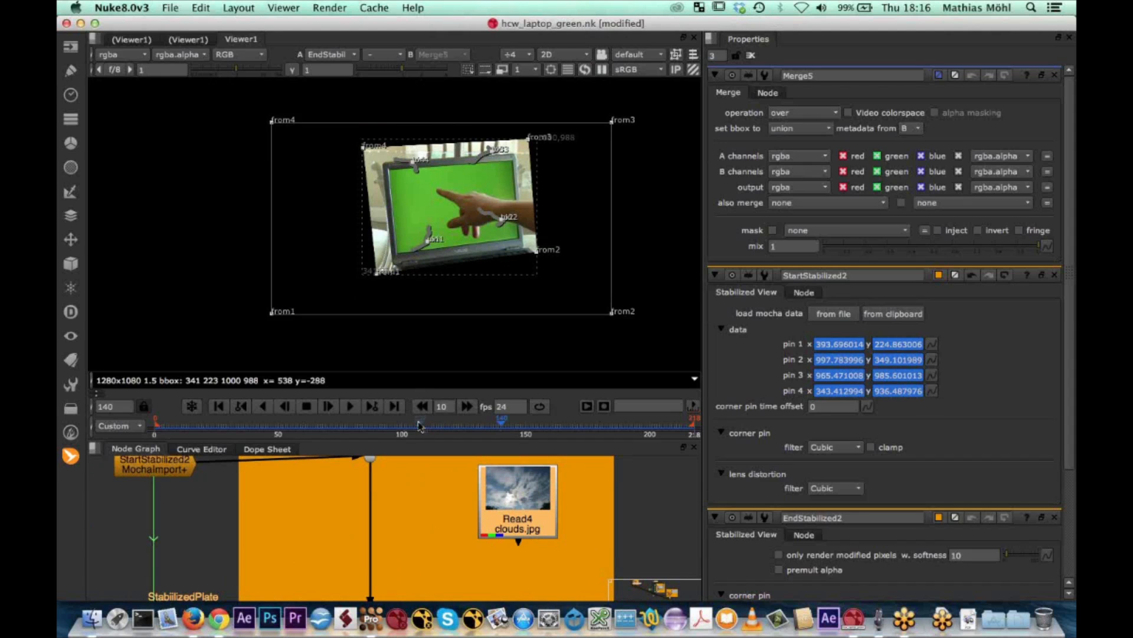
drag(421, 439, 421, 351)
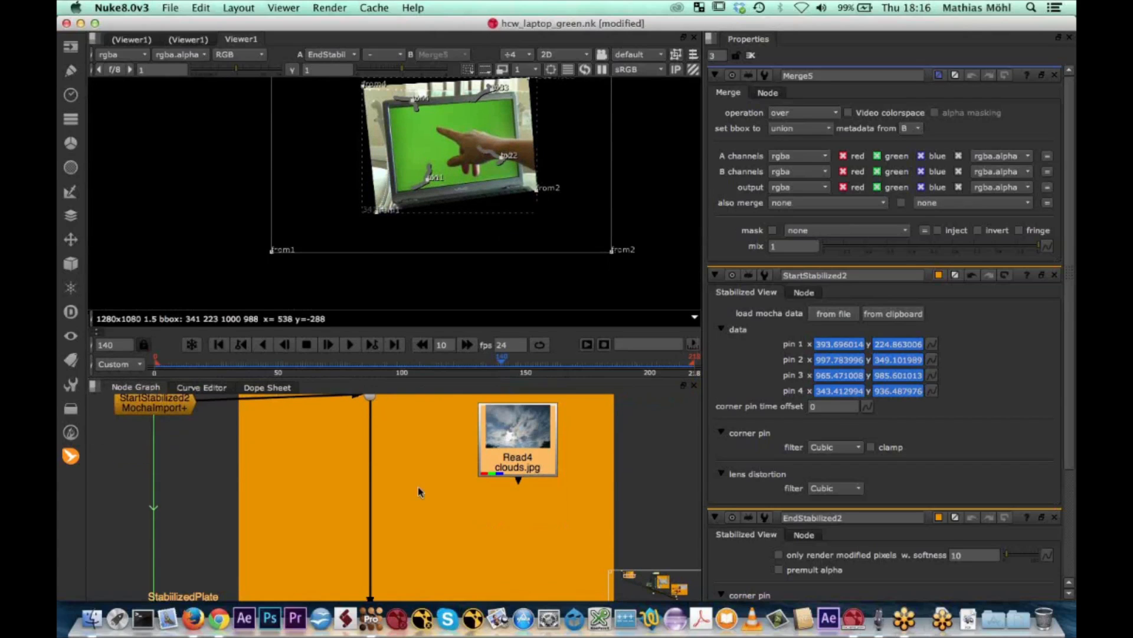
scroll(413, 481, down, 3)
key(Tab)
text(tr)
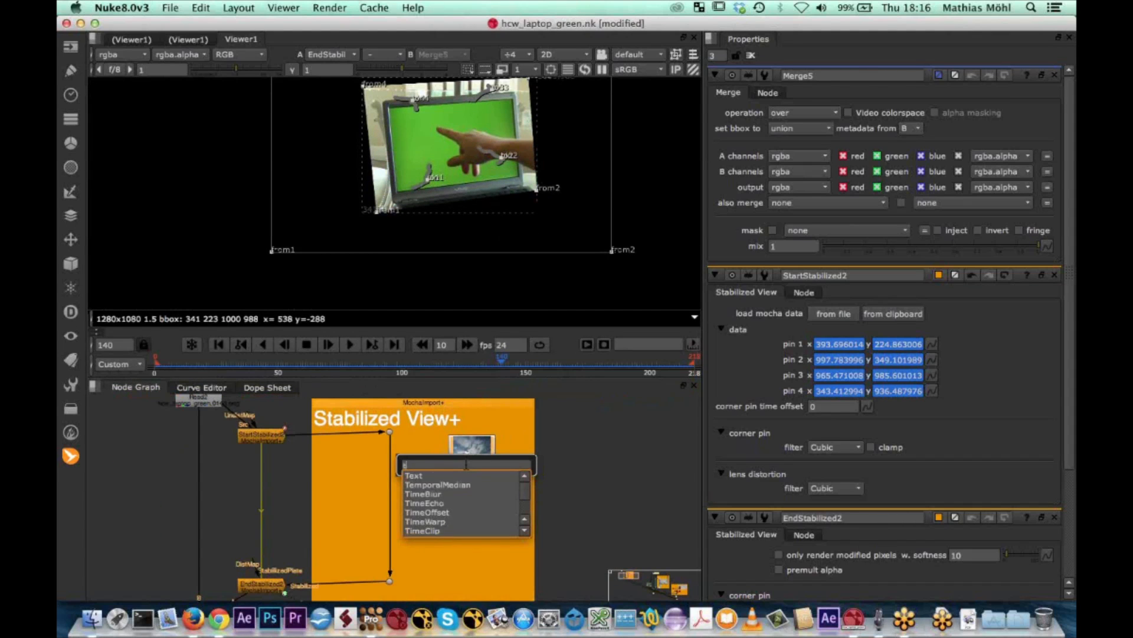
click(428, 485)
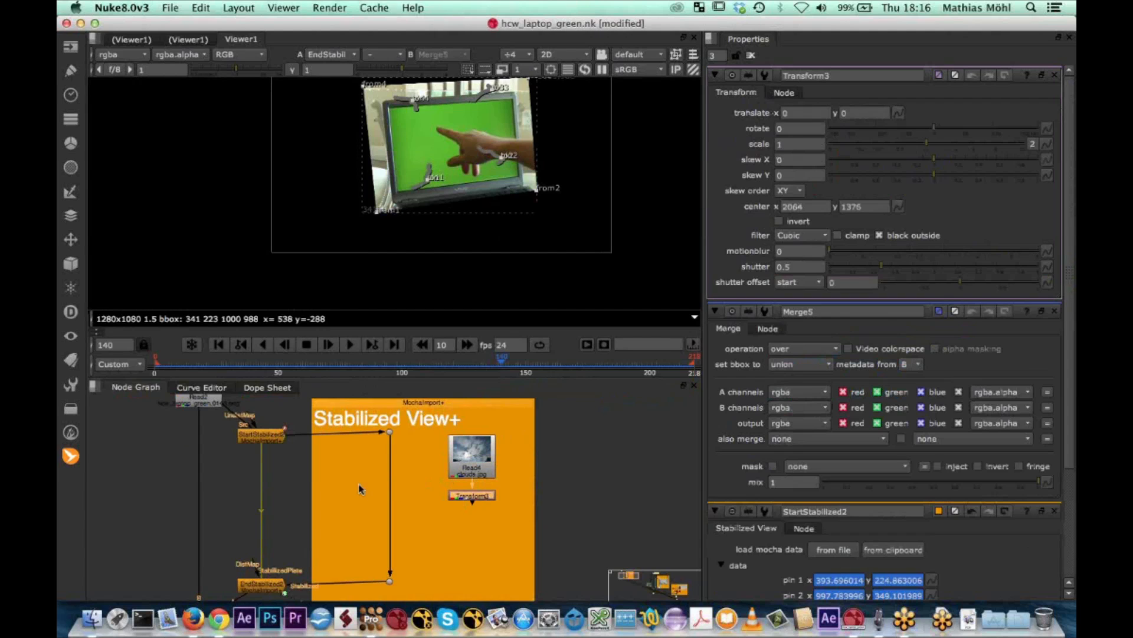
Merge the transformed clouds over the stabilized branch with a Merge node set to over, and view its output
key(Tab)
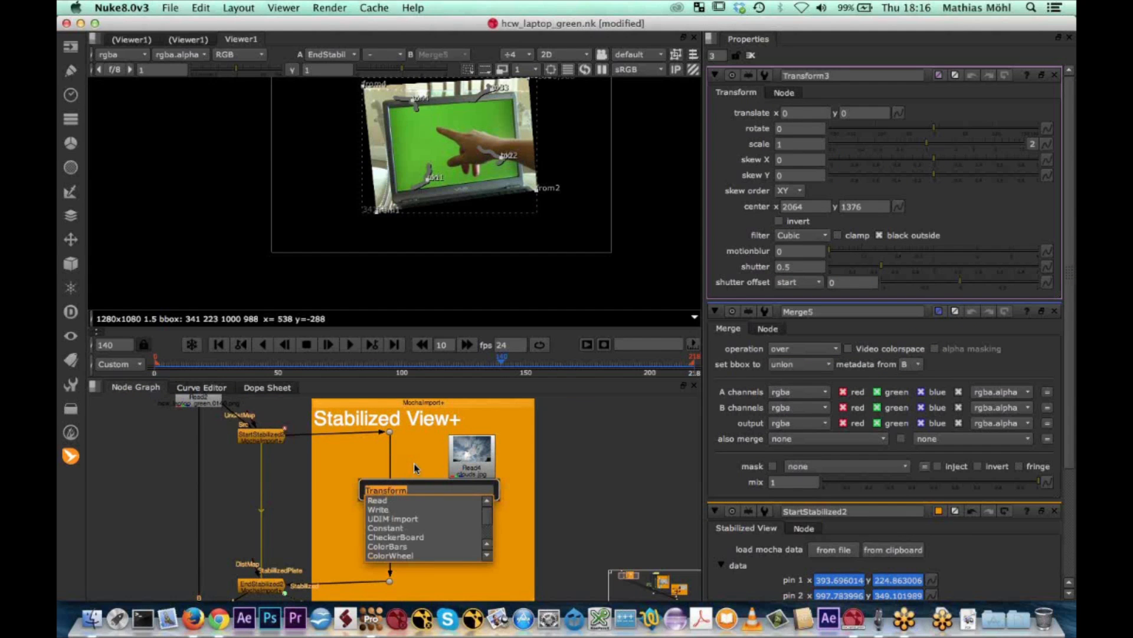
click(419, 476)
click(442, 530)
click(462, 504)
drag(469, 496, 387, 506)
key(m)
key(1)
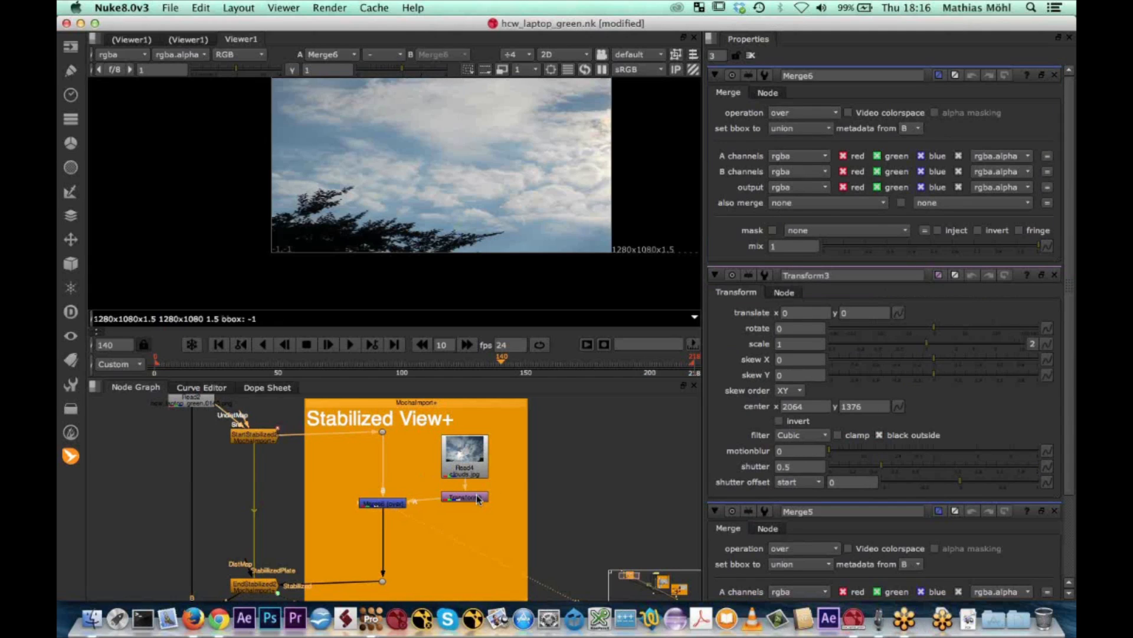
Shrink the clouds to scale 0.2 and translate them to x -1416, y -866 so they sit over the laptop screen
double_click(475, 498)
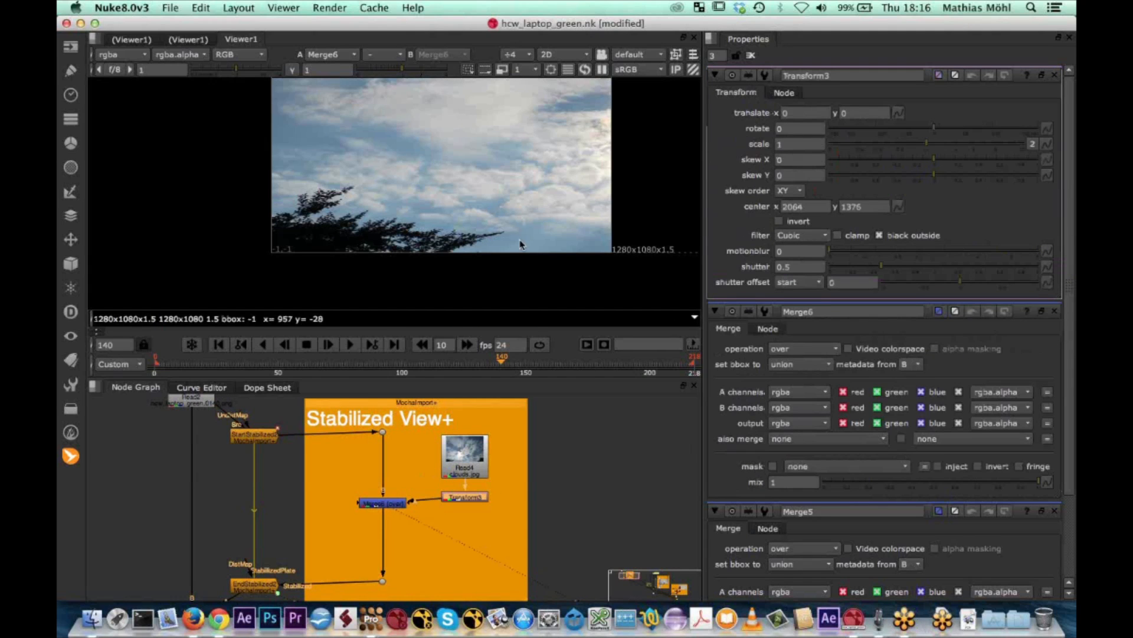
middle_drag(518, 228, 515, 265)
scroll(515, 265, down, 5)
drag(646, 174, 494, 233)
scroll(494, 235, up, 3)
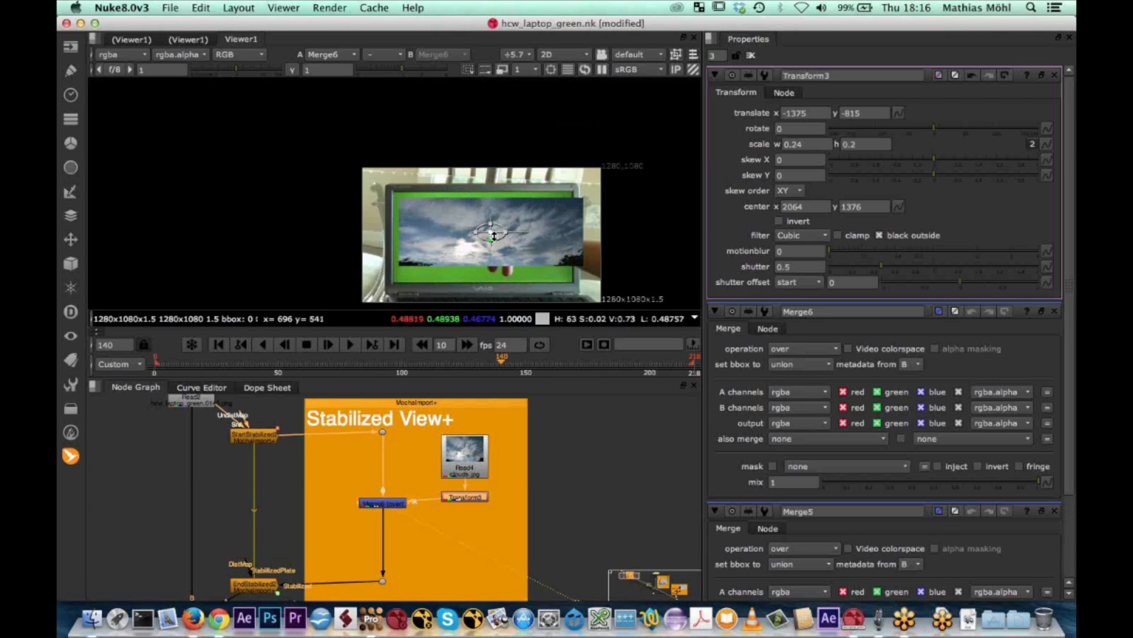
middle_drag(493, 235, 453, 190)
scroll(455, 189, up, 2)
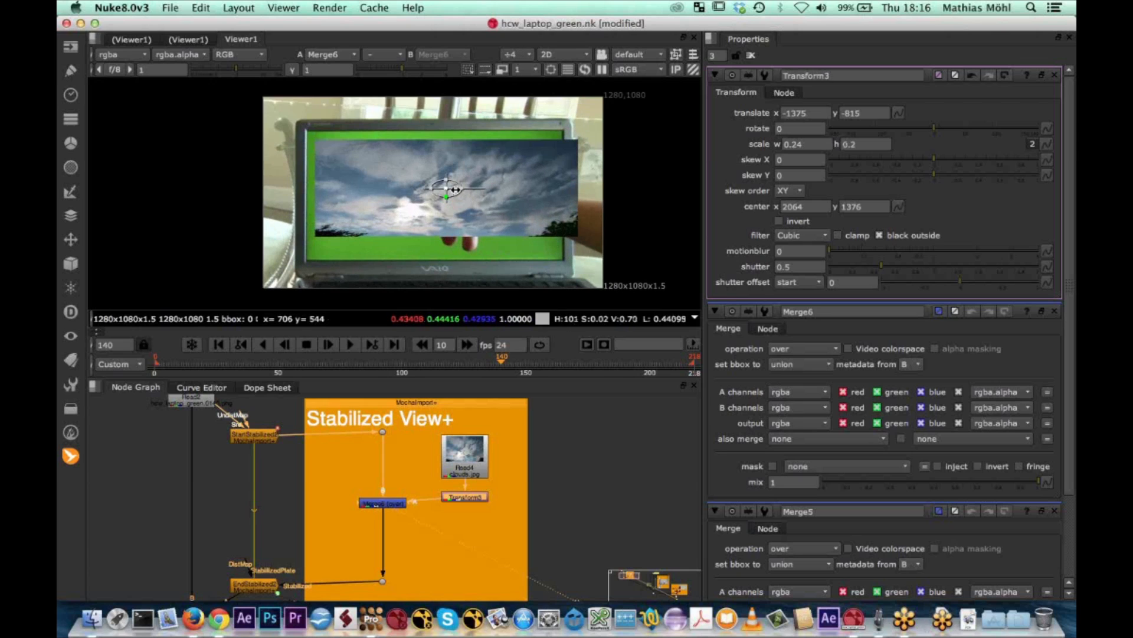
drag(455, 189, 436, 197)
View the final Merge below the EndStabilized node, play it from frame 140 and stop at frame 181
scroll(591, 480, down, 1)
middle_drag(589, 479, 686, 395)
click(348, 509)
key(1)
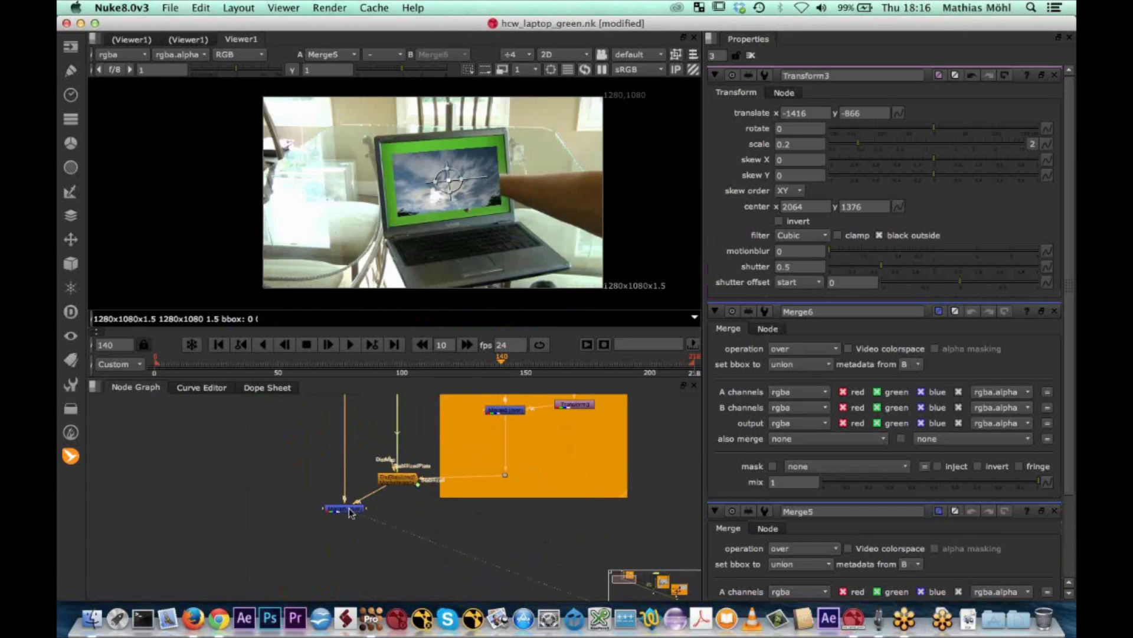
click(351, 344)
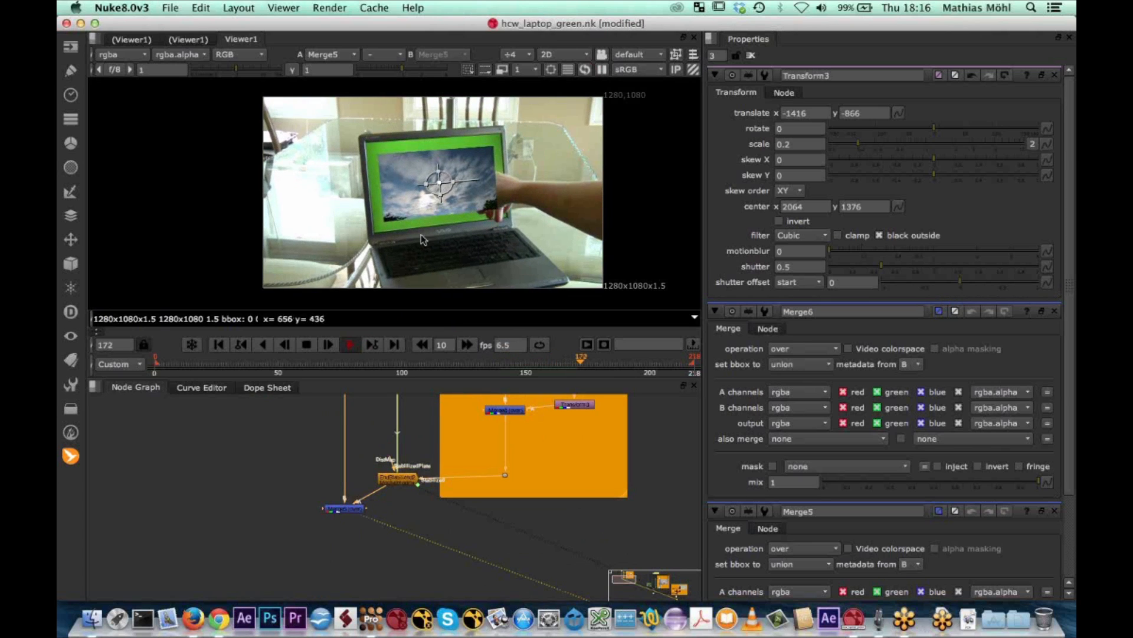
click(307, 344)
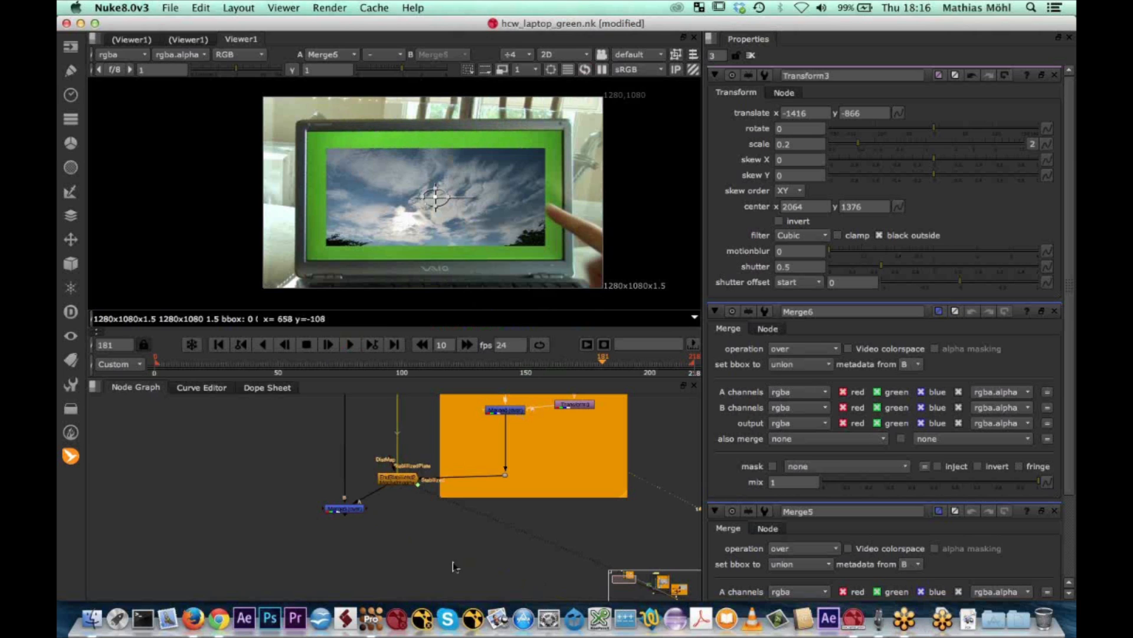
Switch to mocha Pro and move the screen layer's surface edges farther outward on both sides of the laptop screen
click(377, 623)
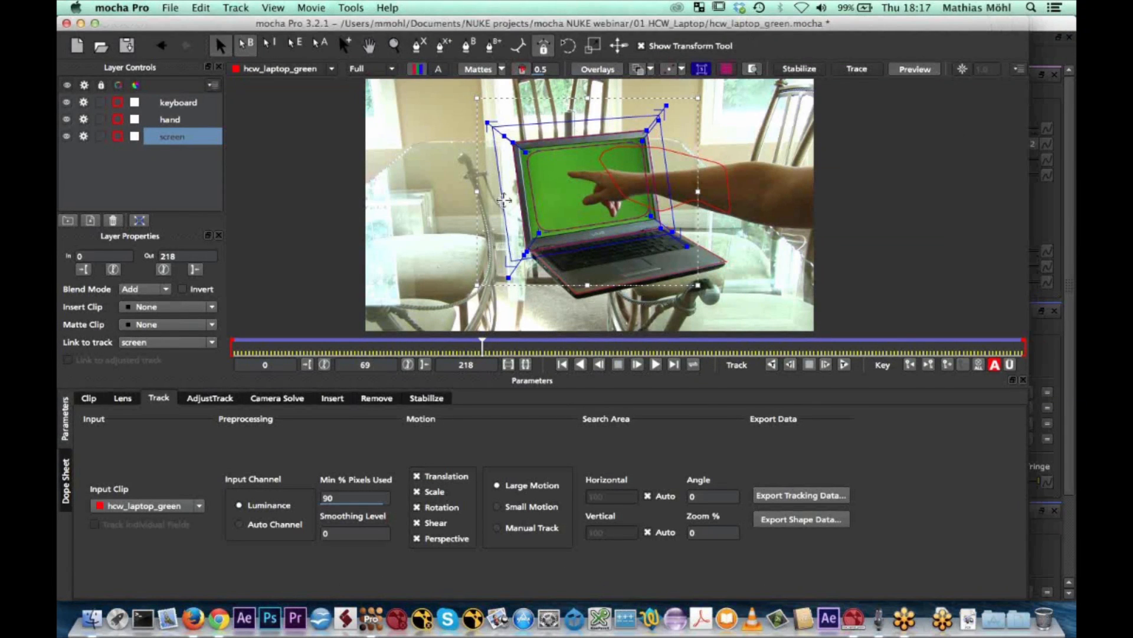
drag(503, 201, 488, 201)
drag(663, 171, 683, 172)
Export the screen layer's tracking data in Nuke Corner Pin (*.nk) format to the clipboard
click(813, 496)
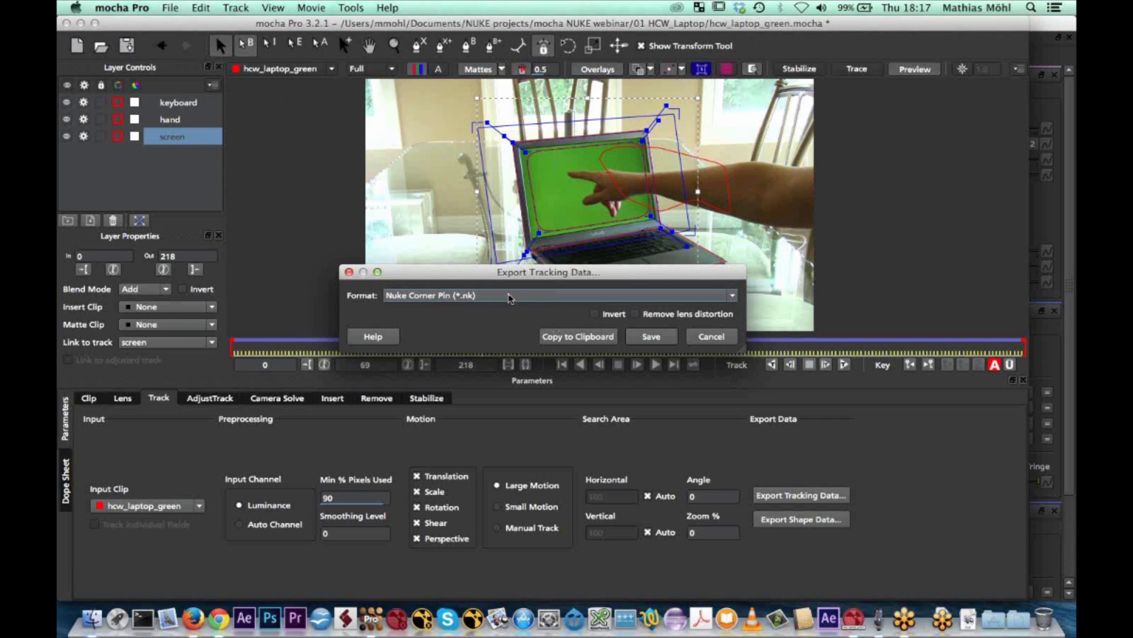
click(510, 296)
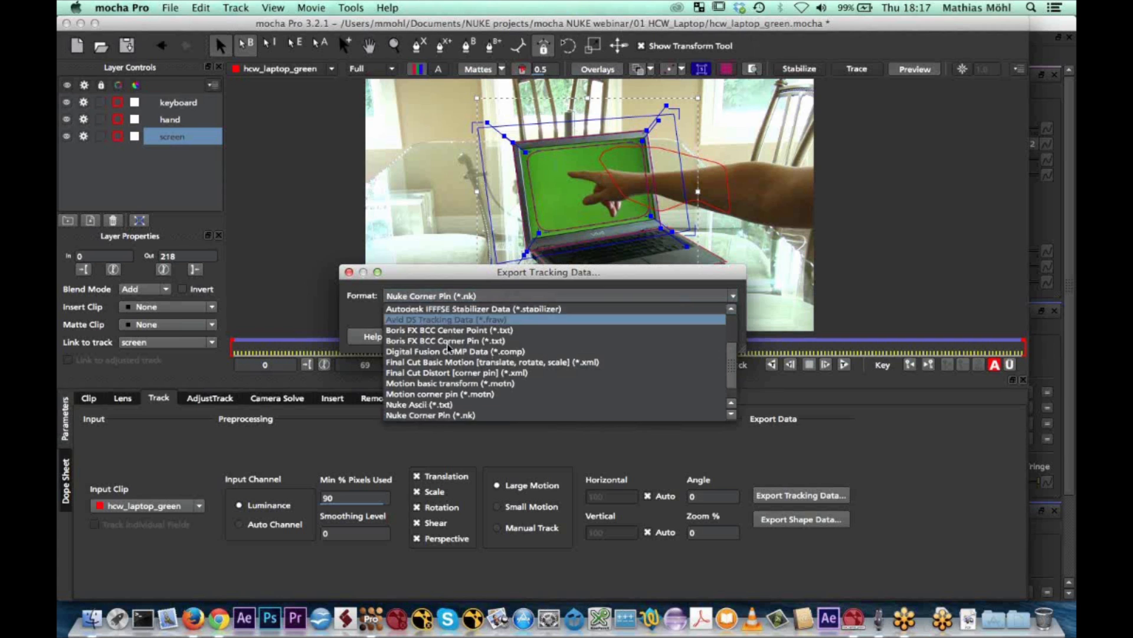
click(429, 415)
click(558, 337)
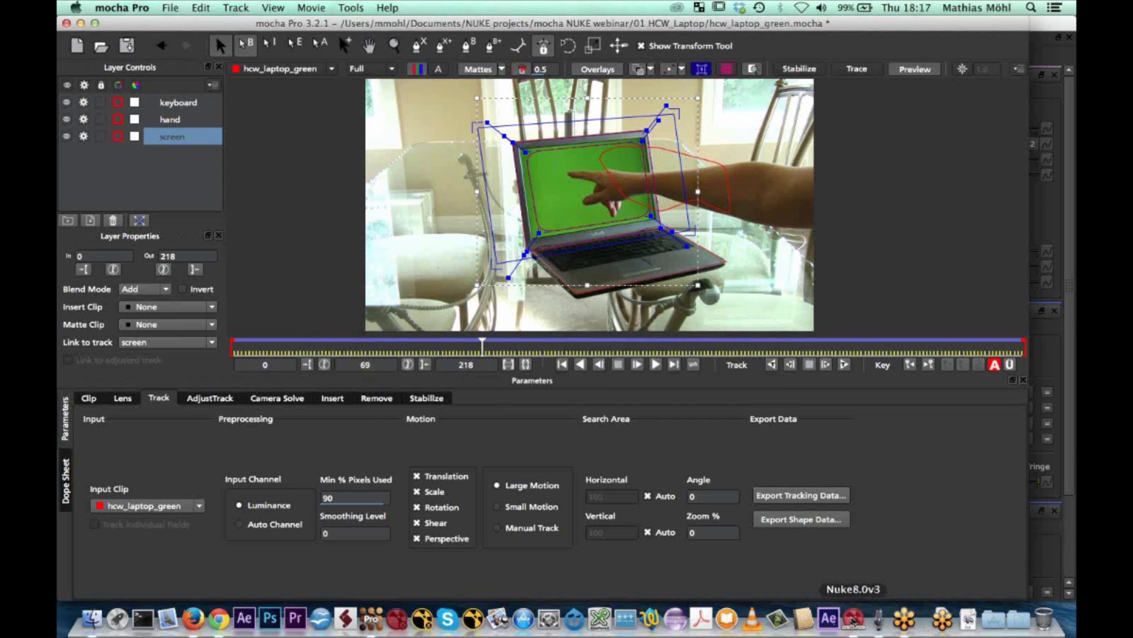
Switch back to Nuke and load the mocha data from the clipboard into the StartStabilized2 node
click(853, 619)
middle_drag(422, 463, 411, 536)
double_click(380, 424)
click(895, 115)
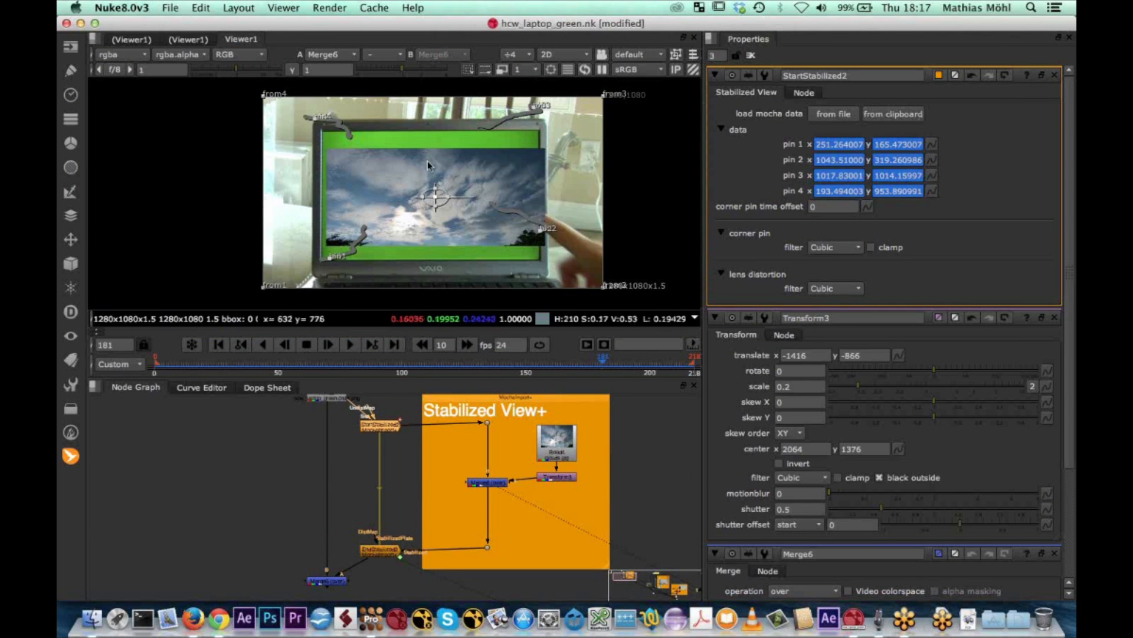
Refit the clouds to the newly stabilized screen with scale w 0.21, h 0.308 and translate x -1436, y -866
drag(449, 198, 447, 199)
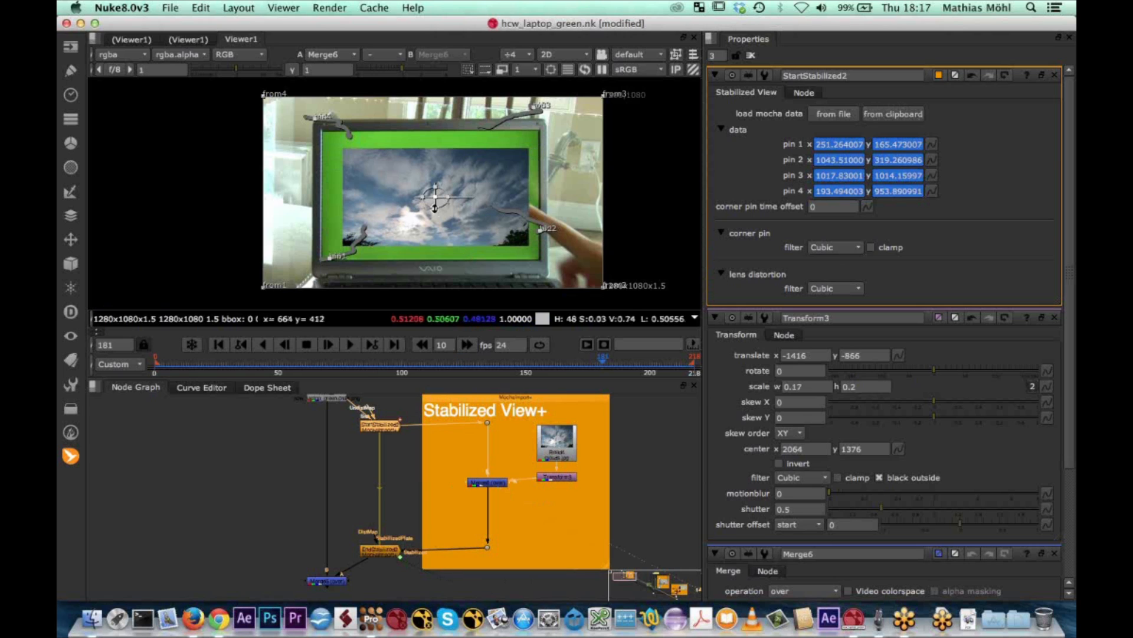
drag(436, 198, 427, 195)
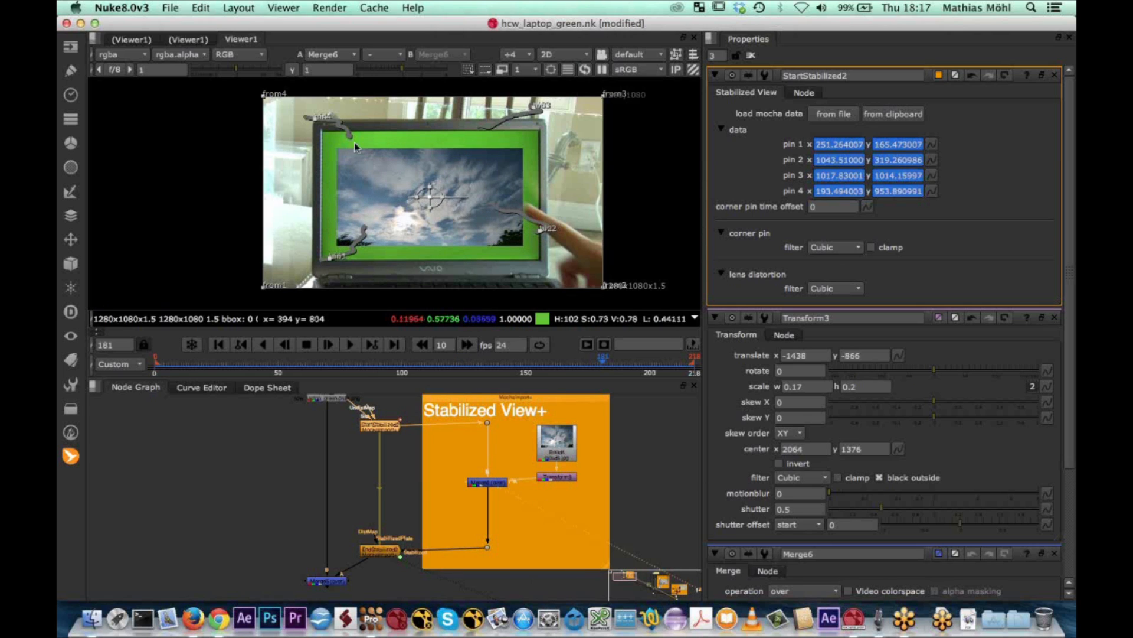
drag(440, 199, 427, 208)
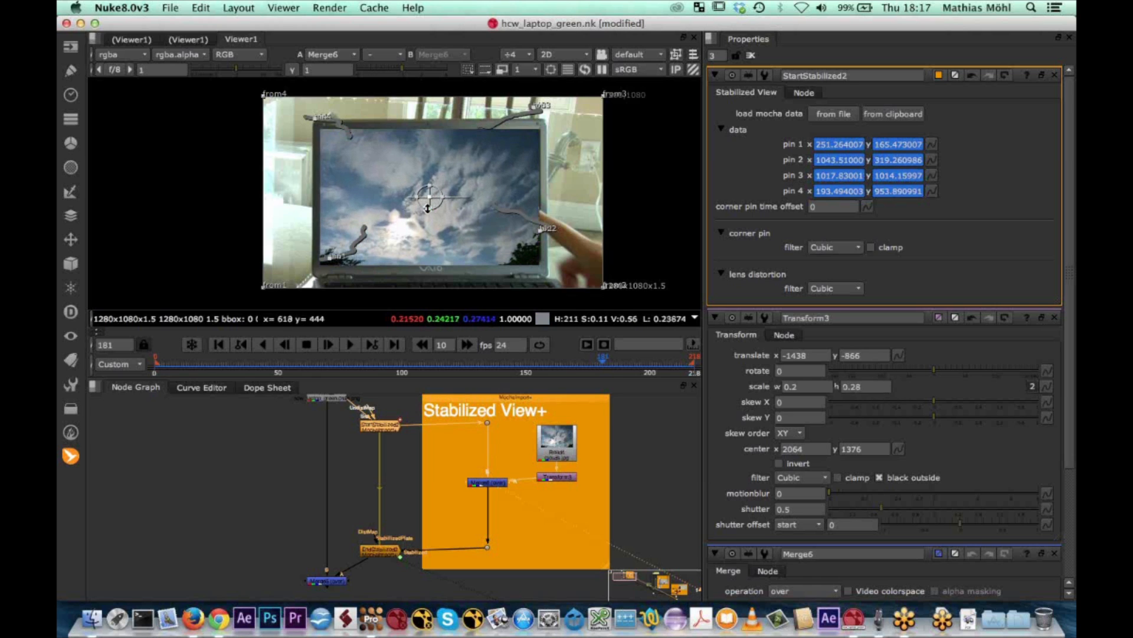
mouse_move(431, 198)
mouse_down()
mouse_move(430, 207)
mouse_move(443, 194)
mouse_move(431, 199)
mouse_up()
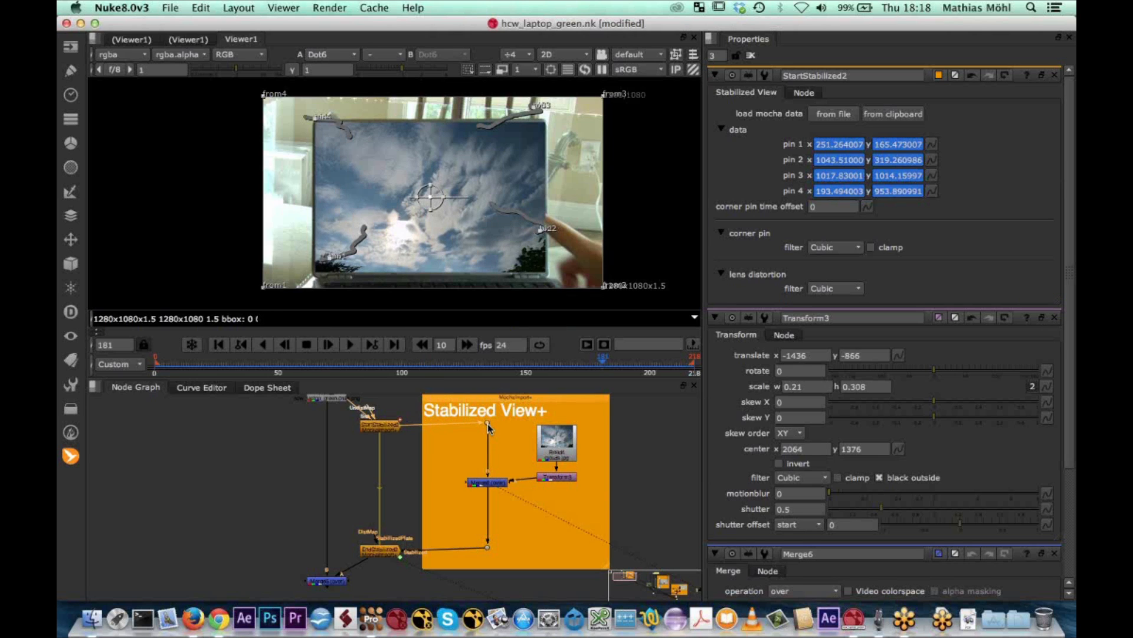
View the stabilized footage at the dot before the clouds Merge and examine the green laptop screen up close
key(1)
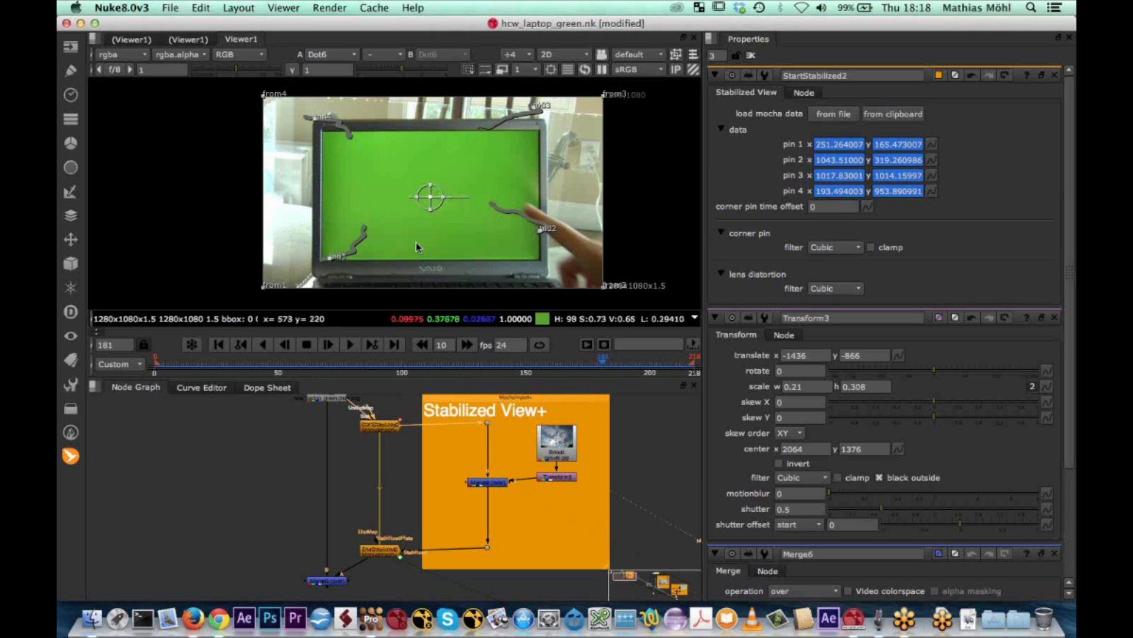
scroll(416, 246, up, 4)
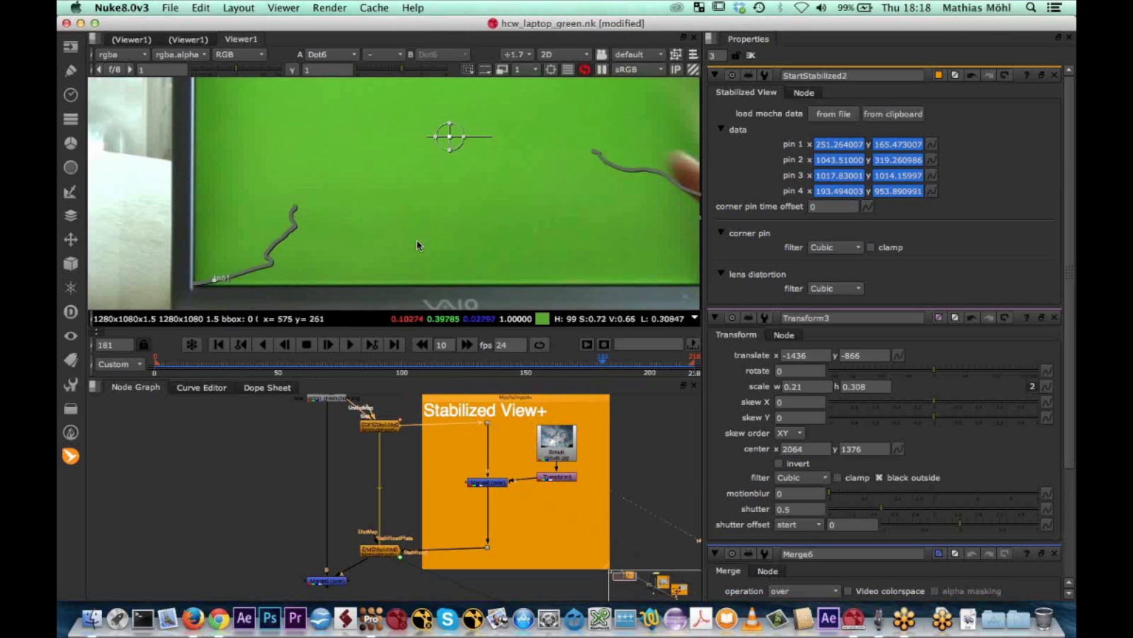
middle_drag(435, 207, 413, 240)
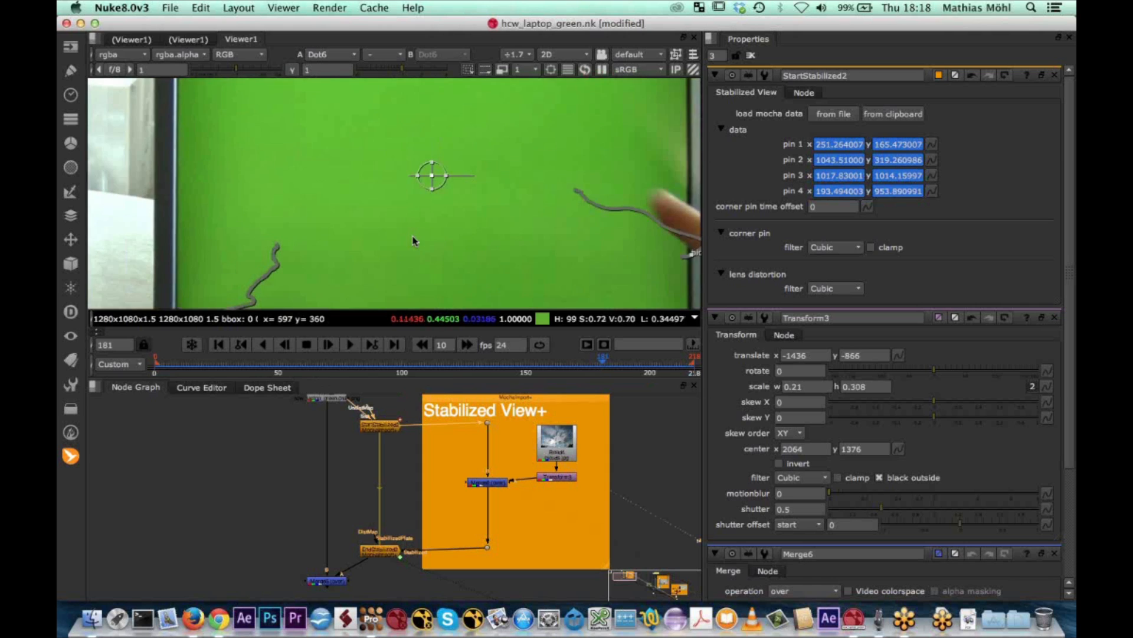
scroll(413, 240, down, 2)
mouse_move(449, 177)
middle_down()
mouse_move(442, 201)
mouse_move(445, 187)
middle_up()
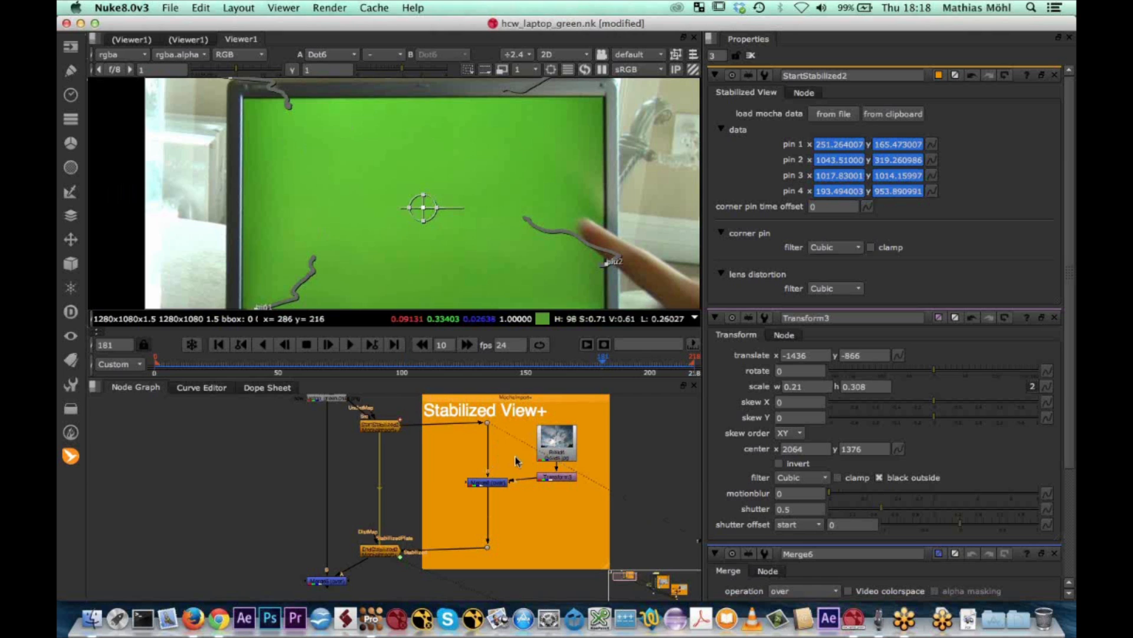
key(Tab)
text(rot)
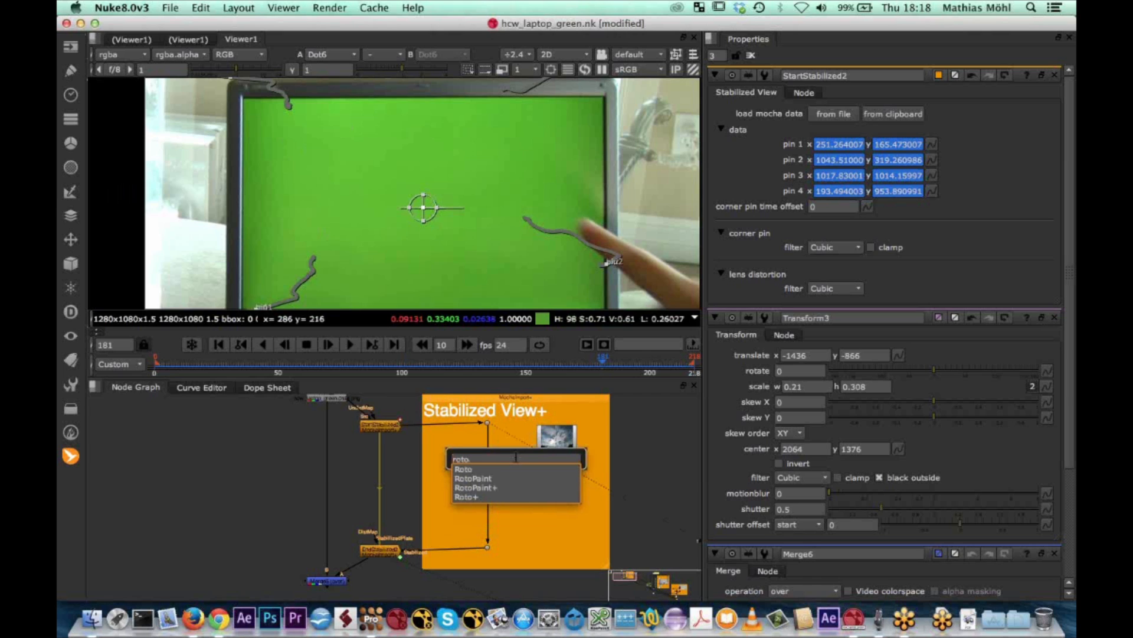
key(Down)
key(Return)
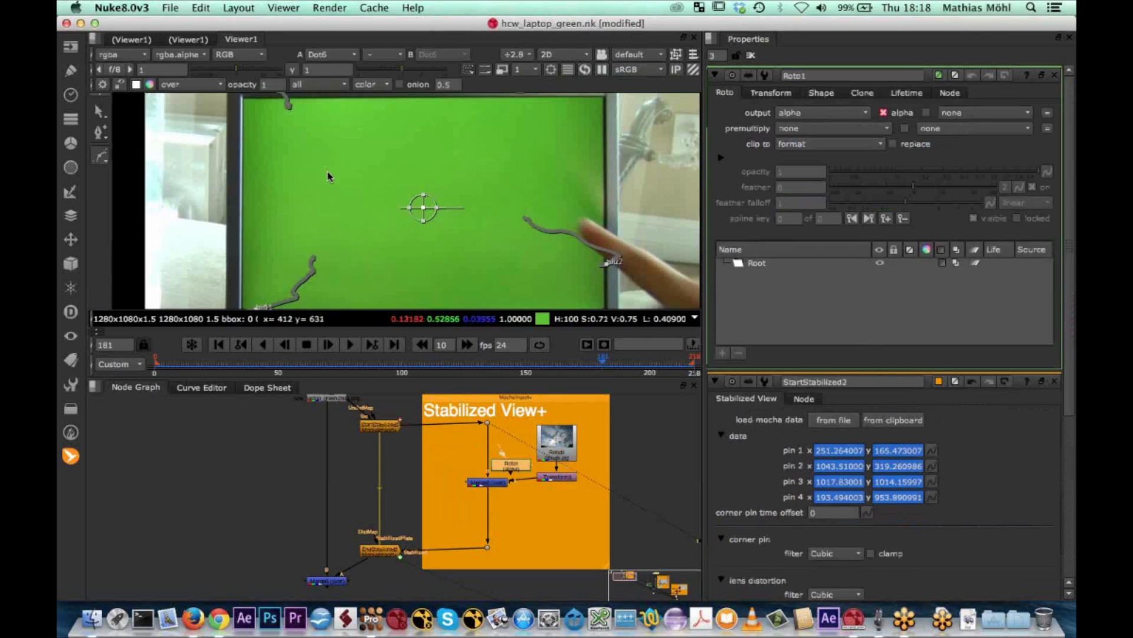
scroll(360, 224, up, 6)
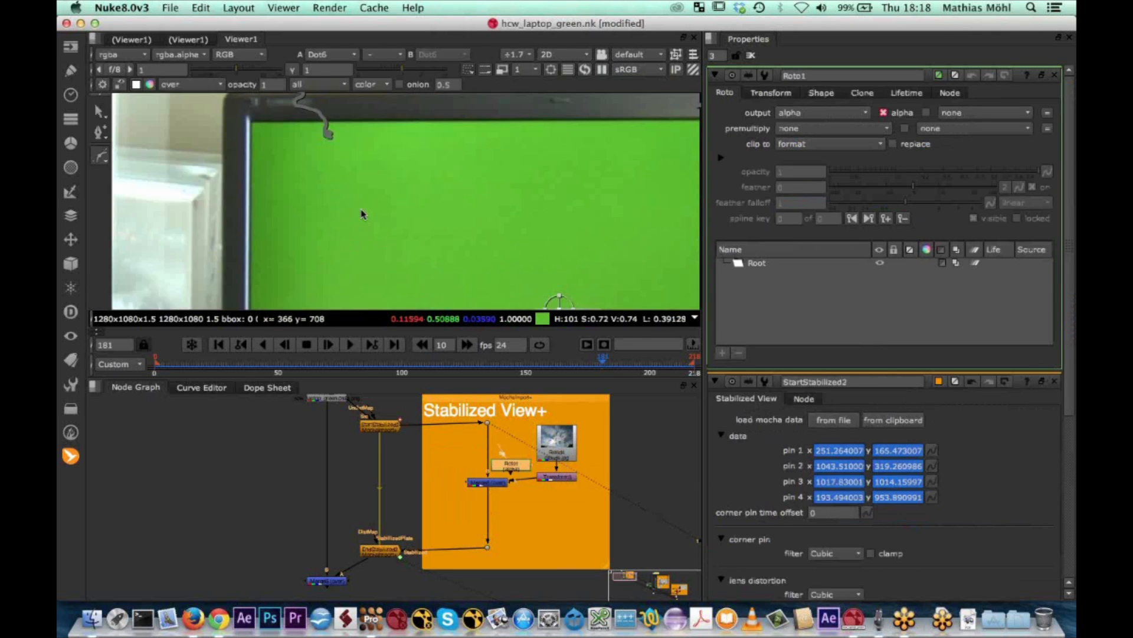
click(99, 156)
click(98, 156)
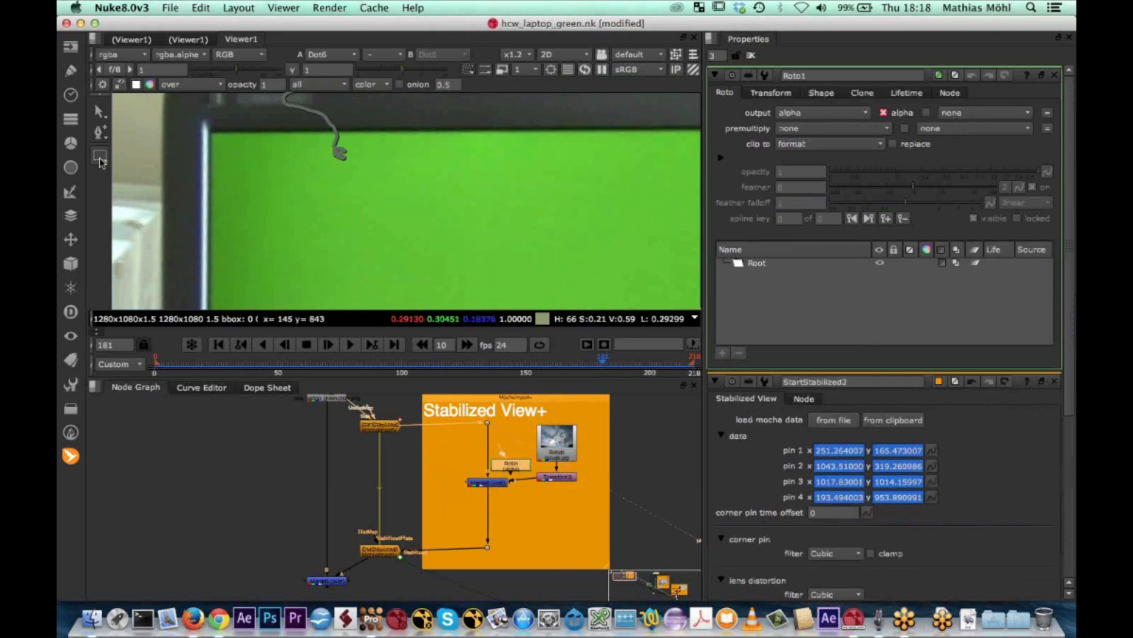
click(99, 158)
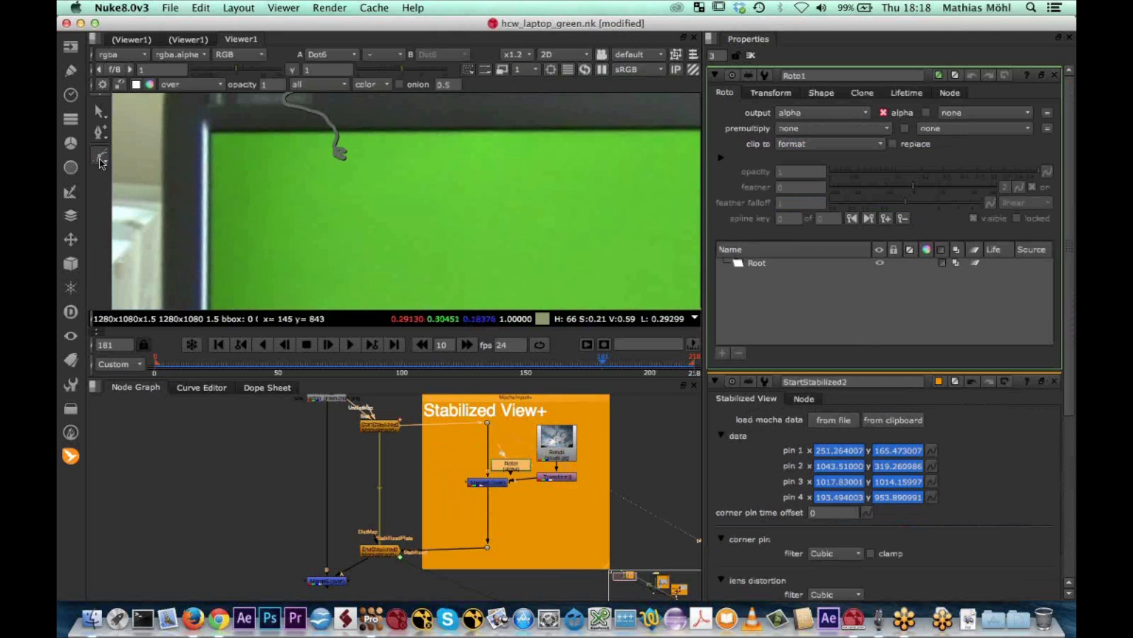
click(211, 135)
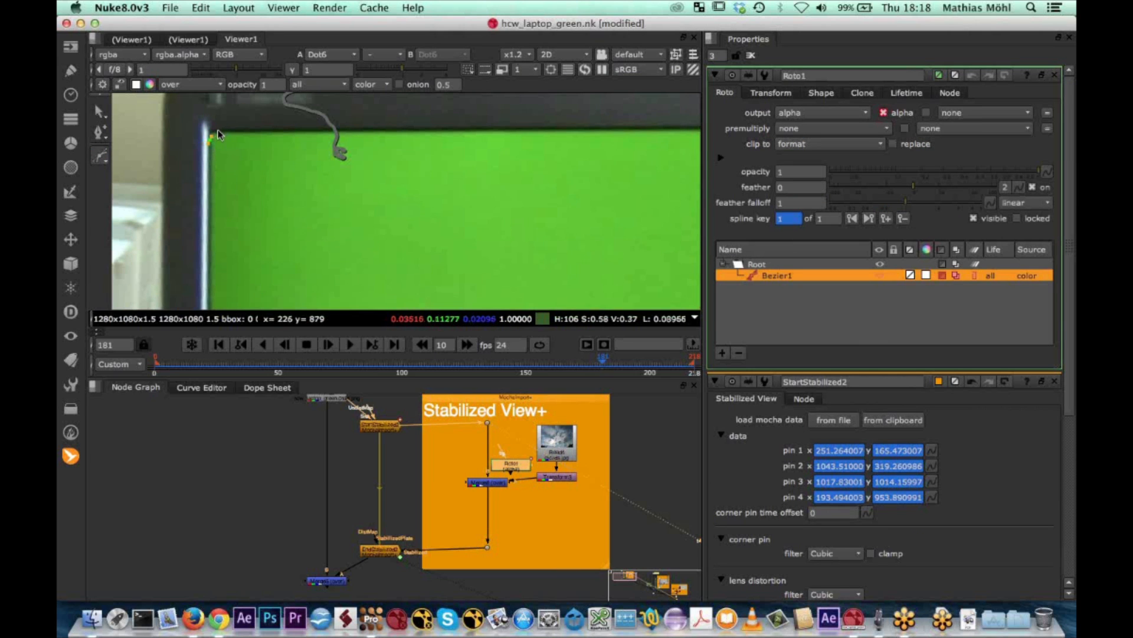
key(Escape)
click(229, 130)
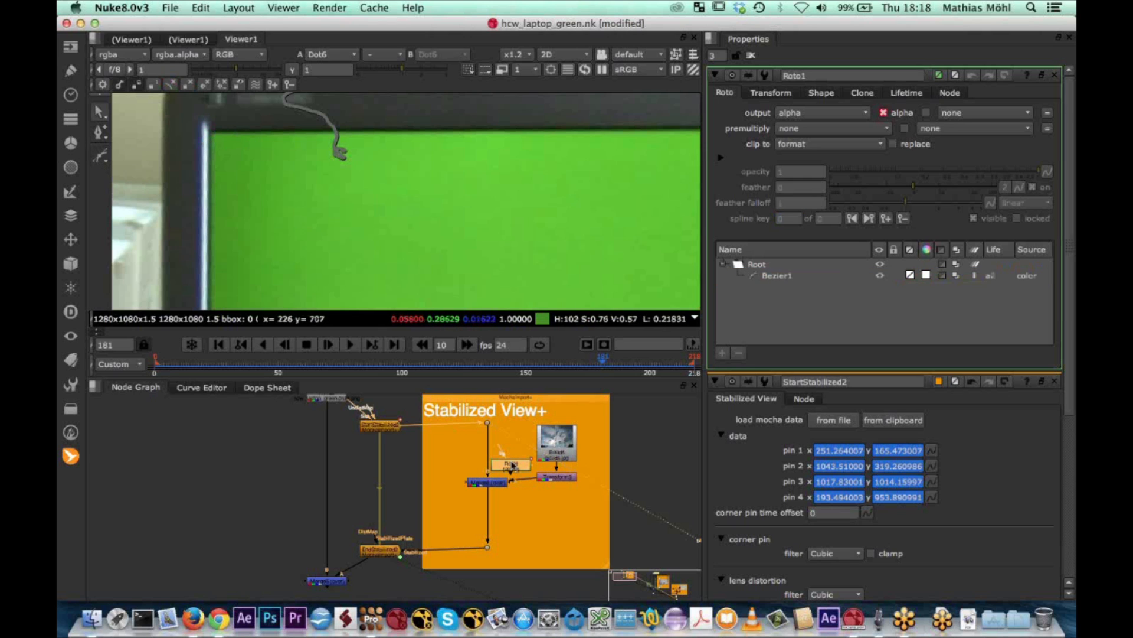
key(Delete)
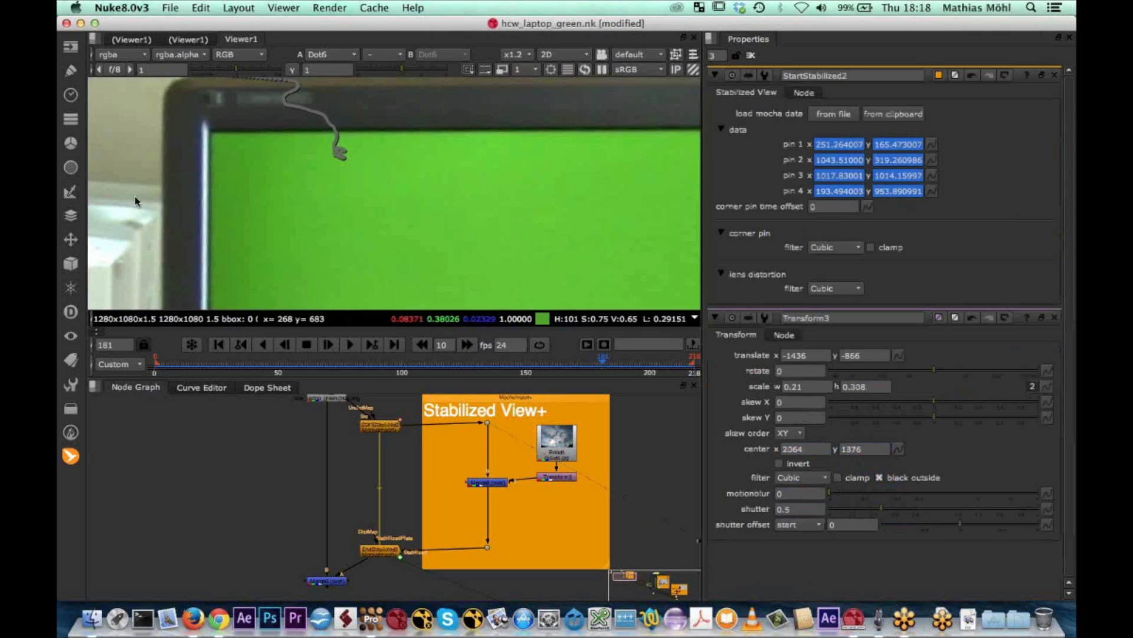
Add a Roto node beside the clouds Merge in the Stabilized View+ backdrop
key(Tab)
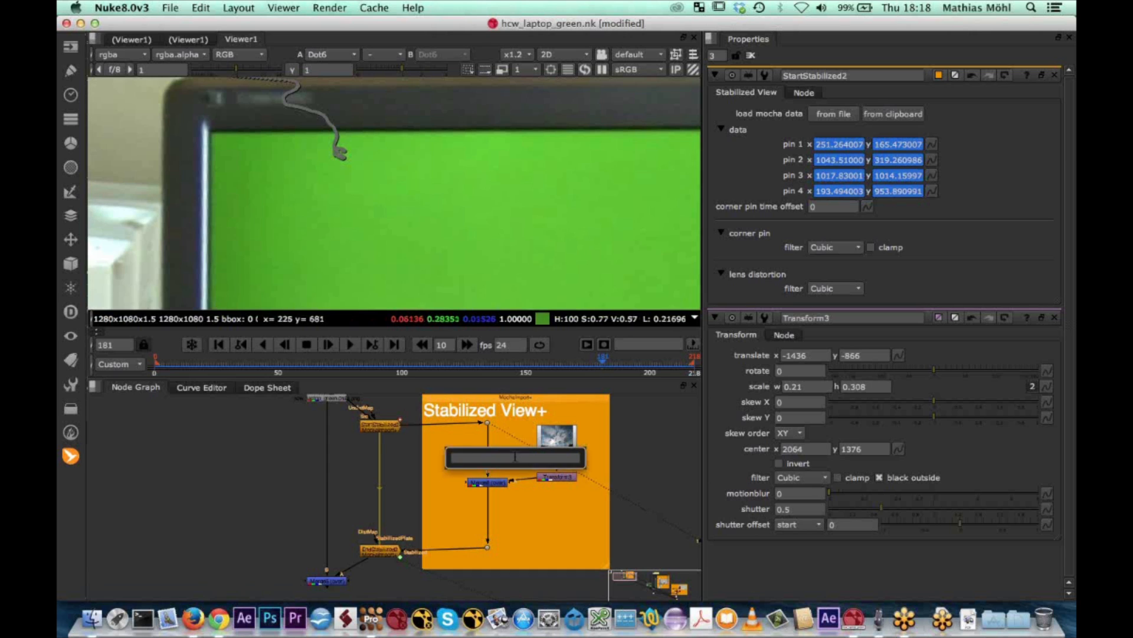
key(Return)
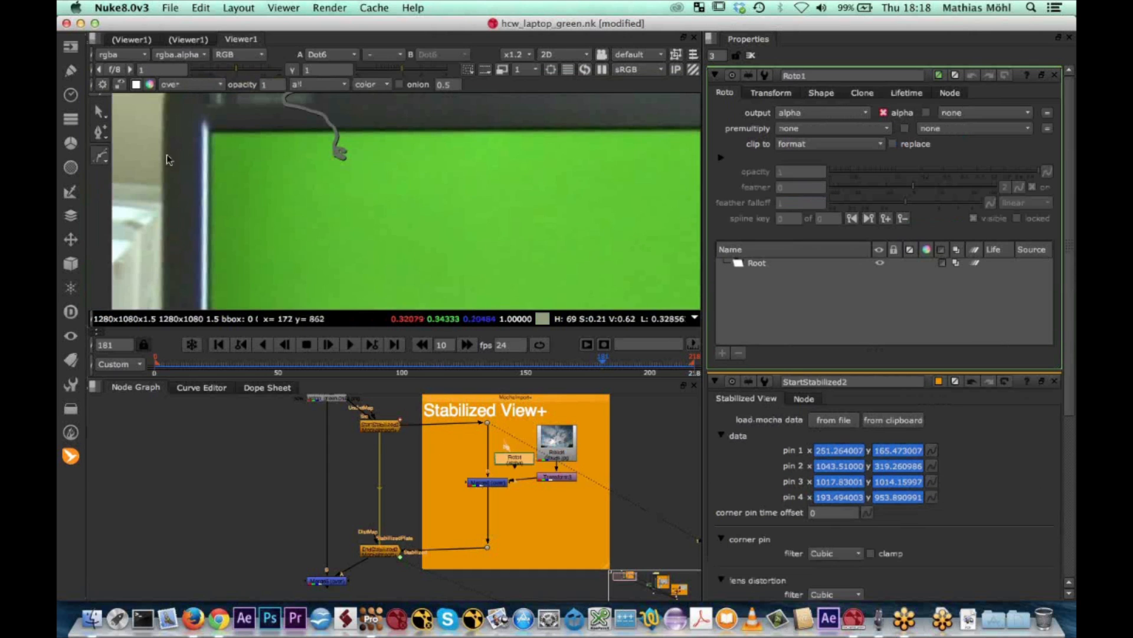
Start a Bezier roto shape at the upper-left corner of the green screen and place points around the upper-right corner
click(213, 153)
drag(223, 131, 236, 133)
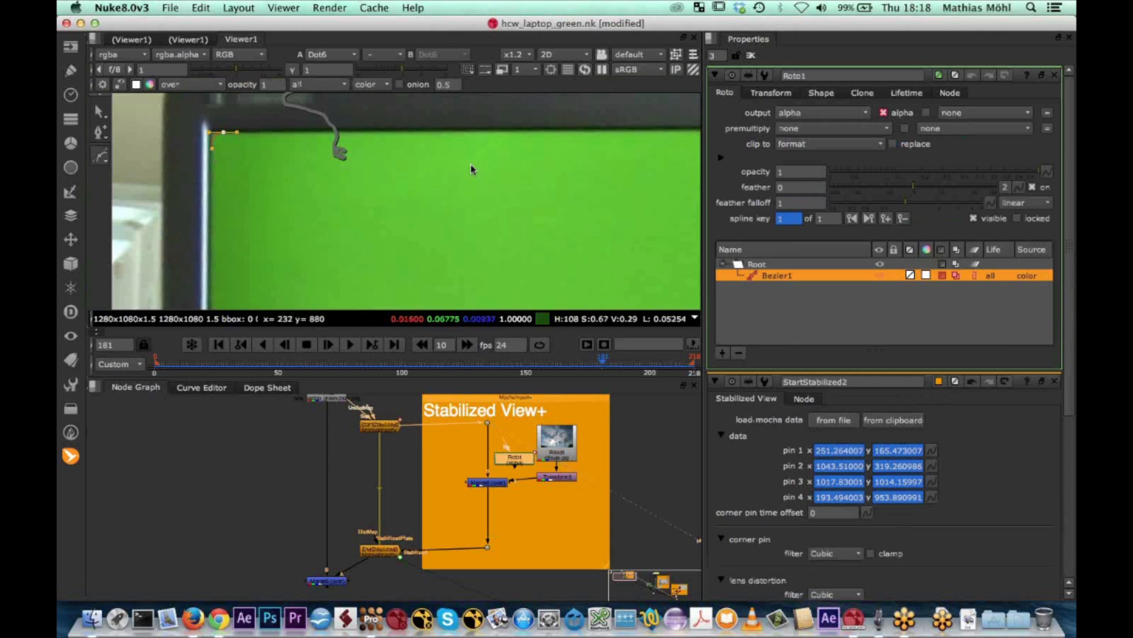
middle_drag(500, 163, 437, 177)
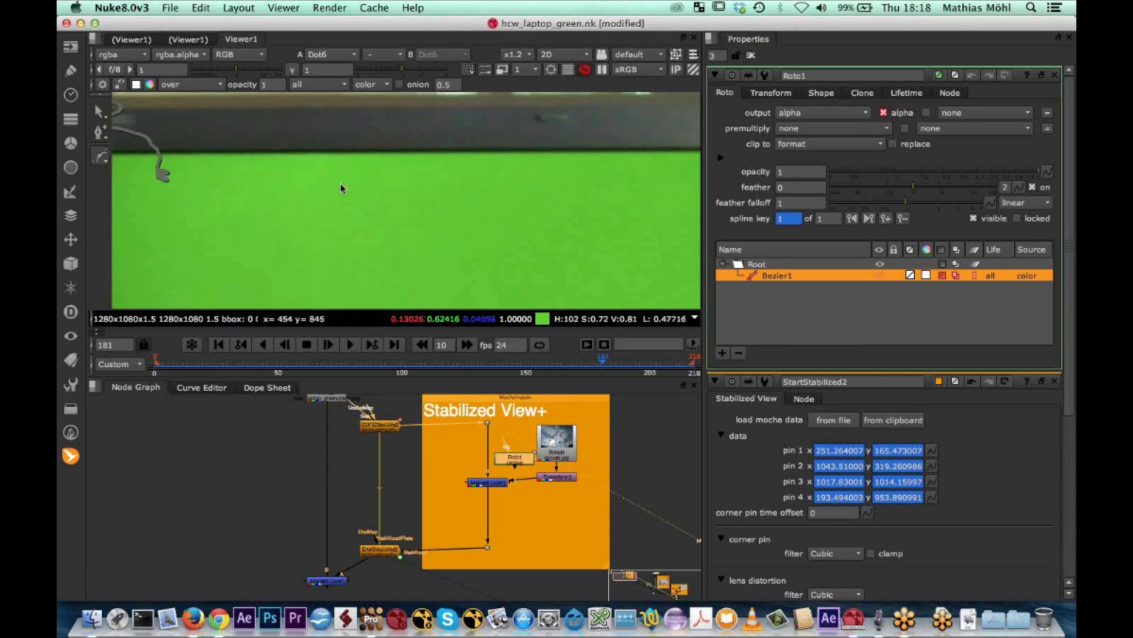
scroll(620, 232, down, 5)
scroll(511, 144, up, 3)
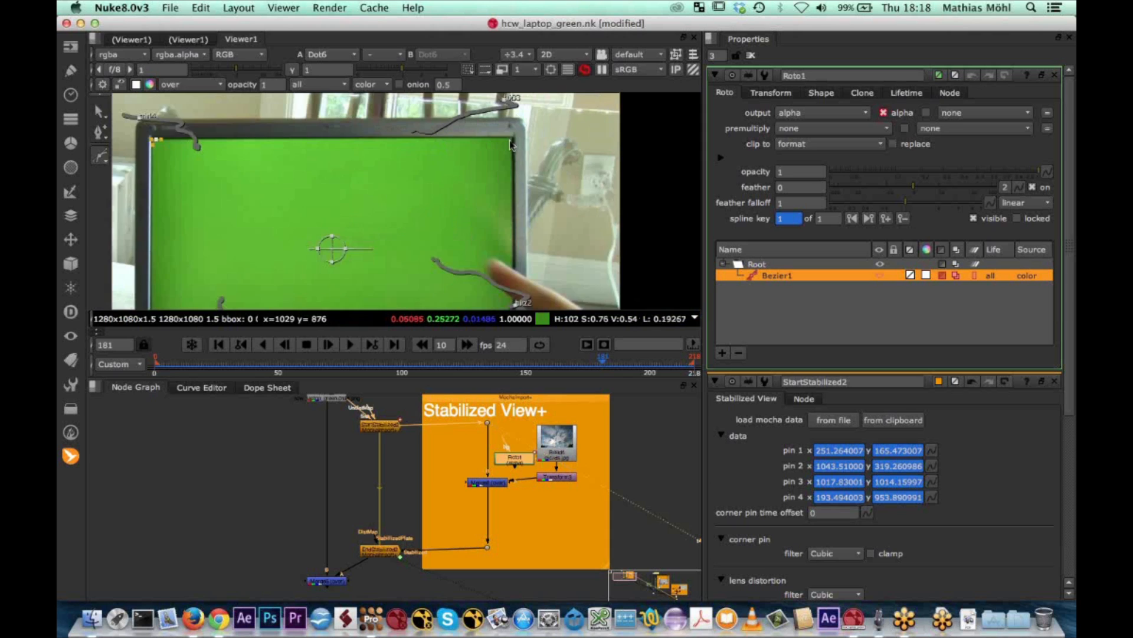
drag(515, 144, 517, 147)
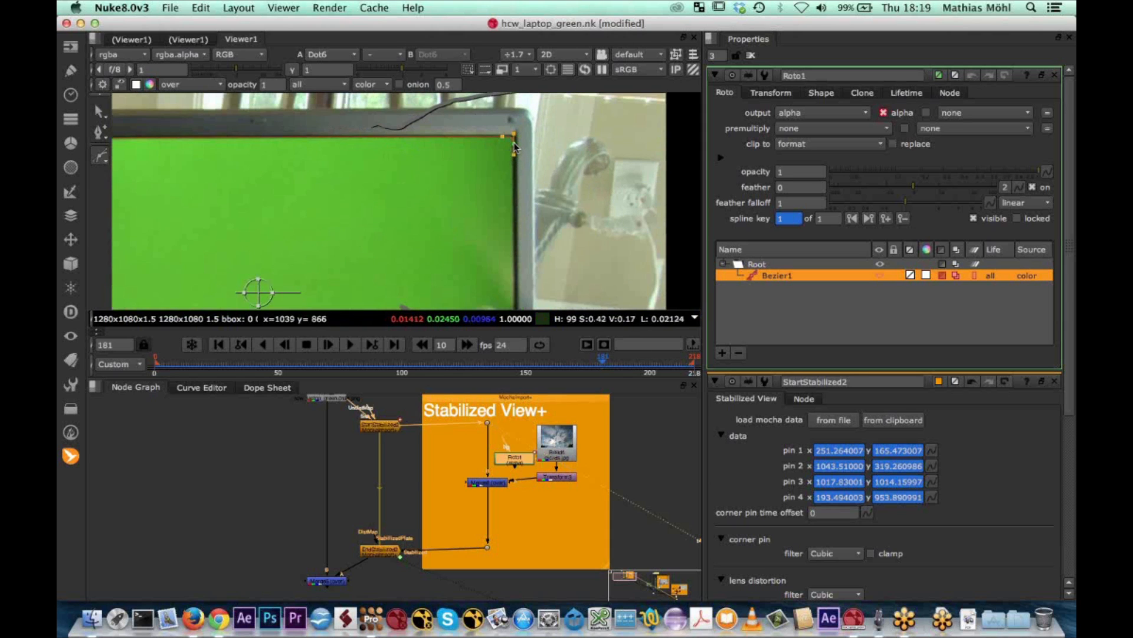
scroll(513, 146, up, 4)
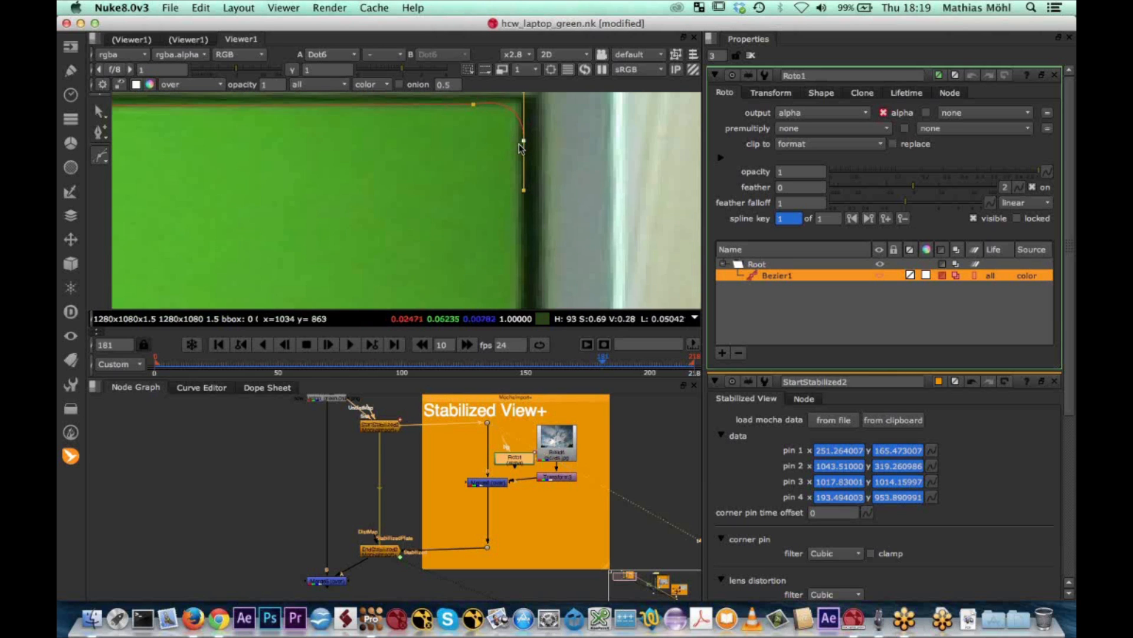
scroll(520, 137, down, 4)
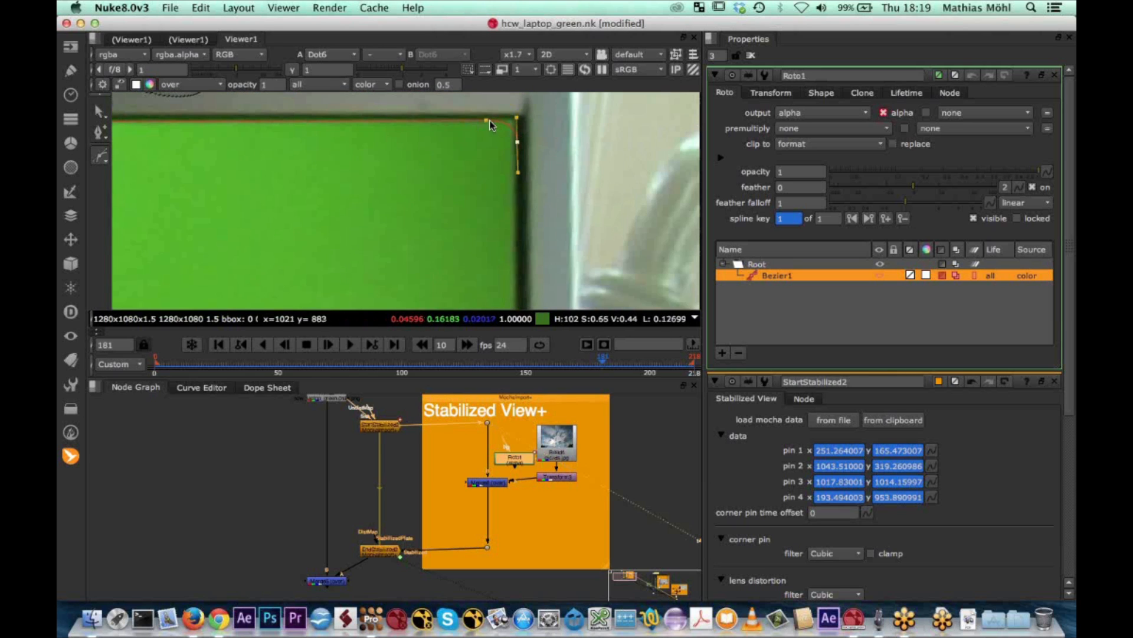
middle_drag(512, 230, 515, 181)
Continue the Bezier shape with points around the lower-right and lower-left corners of the green screen
scroll(494, 195, down, 3)
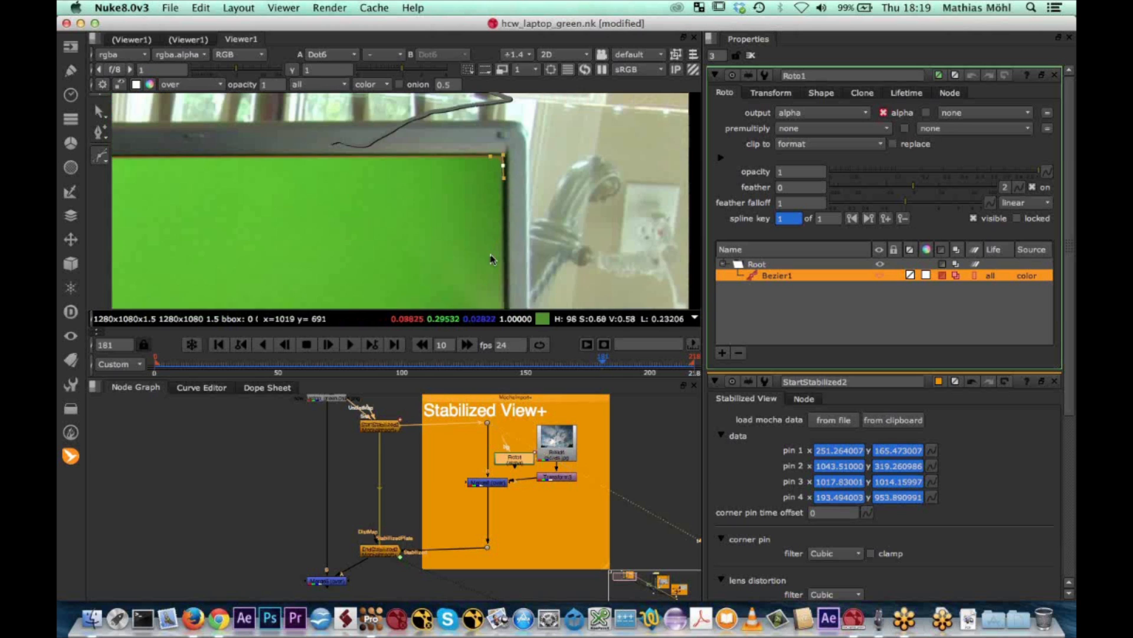
middle_drag(493, 124, 493, 101)
scroll(496, 198, up, 2)
click(518, 185)
drag(510, 196, 500, 195)
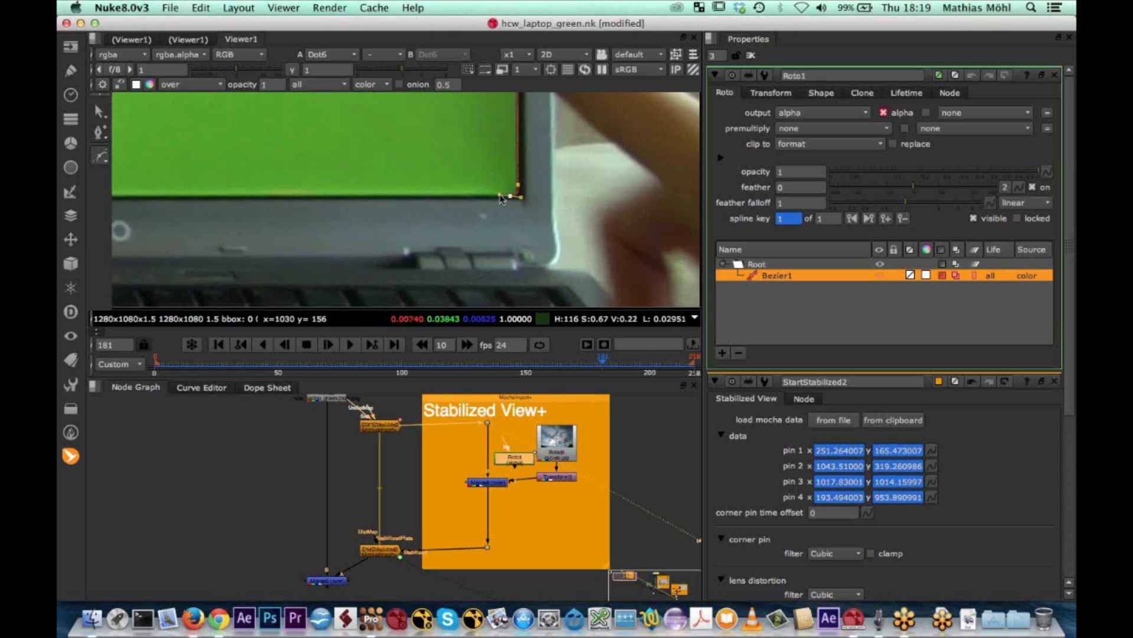
scroll(322, 149, down, 1)
middle_drag(323, 149, 590, 167)
middle_drag(283, 165, 490, 199)
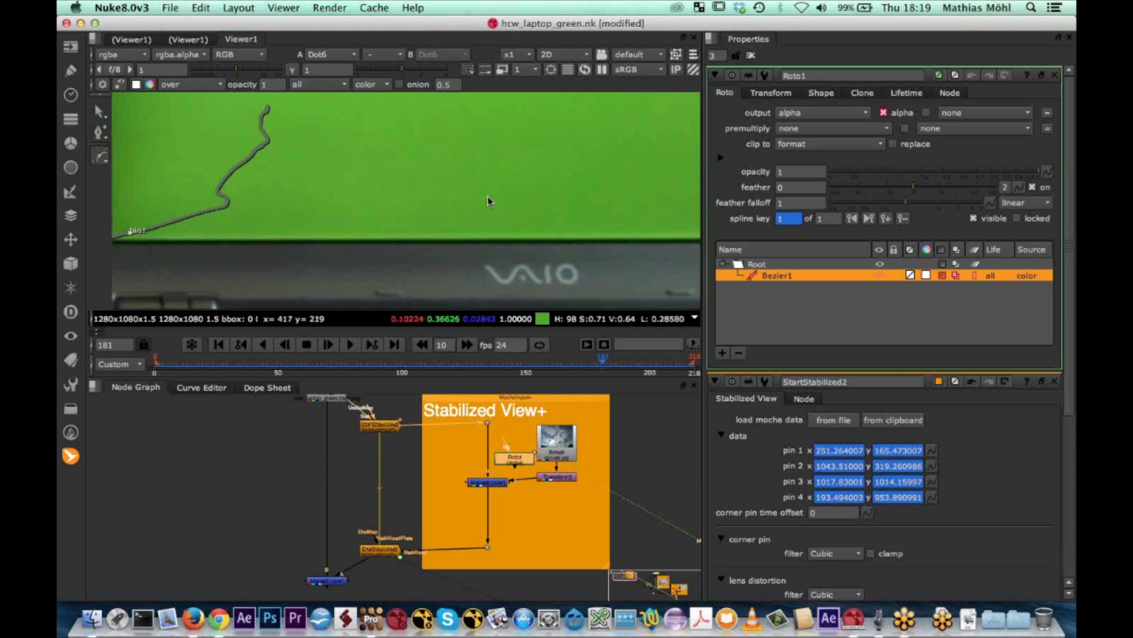
middle_drag(121, 224, 330, 233)
scroll(326, 243, up, 6)
drag(380, 272, 377, 232)
Close the Bezier shape along the screen's left edge and refine the points at the upper-left corner
middle_drag(395, 204, 367, 318)
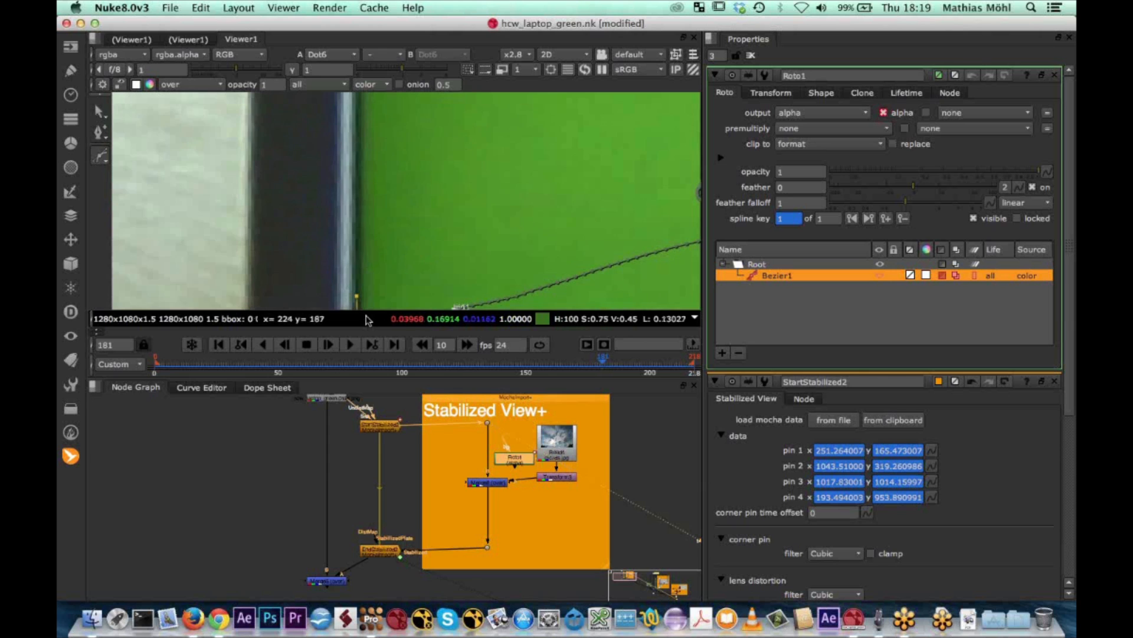
middle_drag(391, 189, 378, 402)
scroll(381, 213, up, 4)
scroll(381, 212, down, 8)
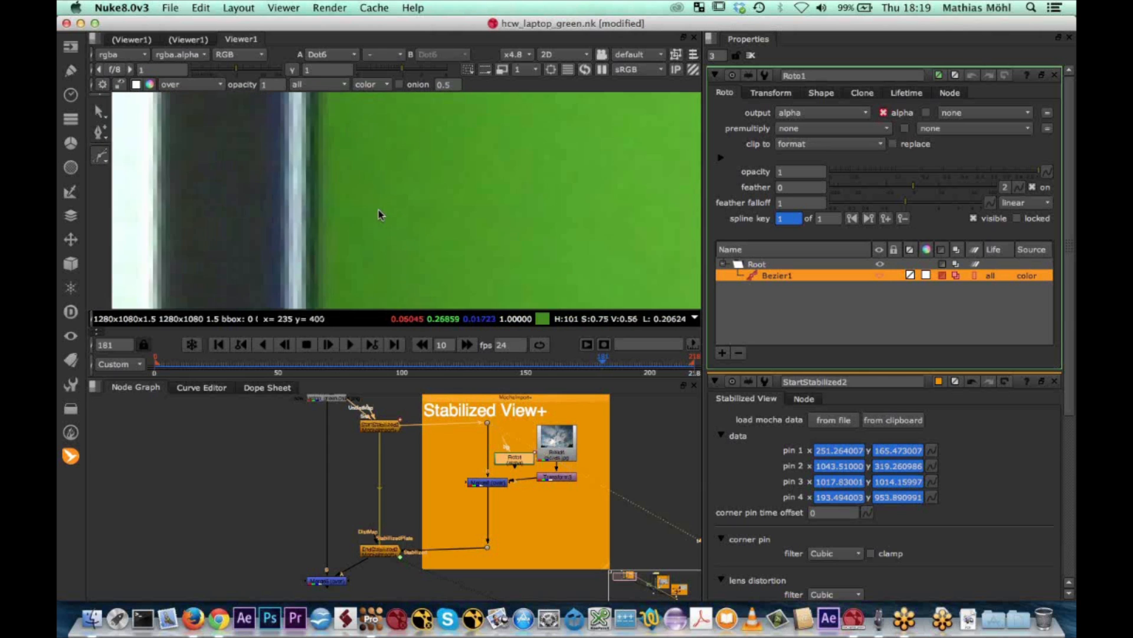
middle_drag(391, 157, 405, 271)
scroll(396, 254, down, 2)
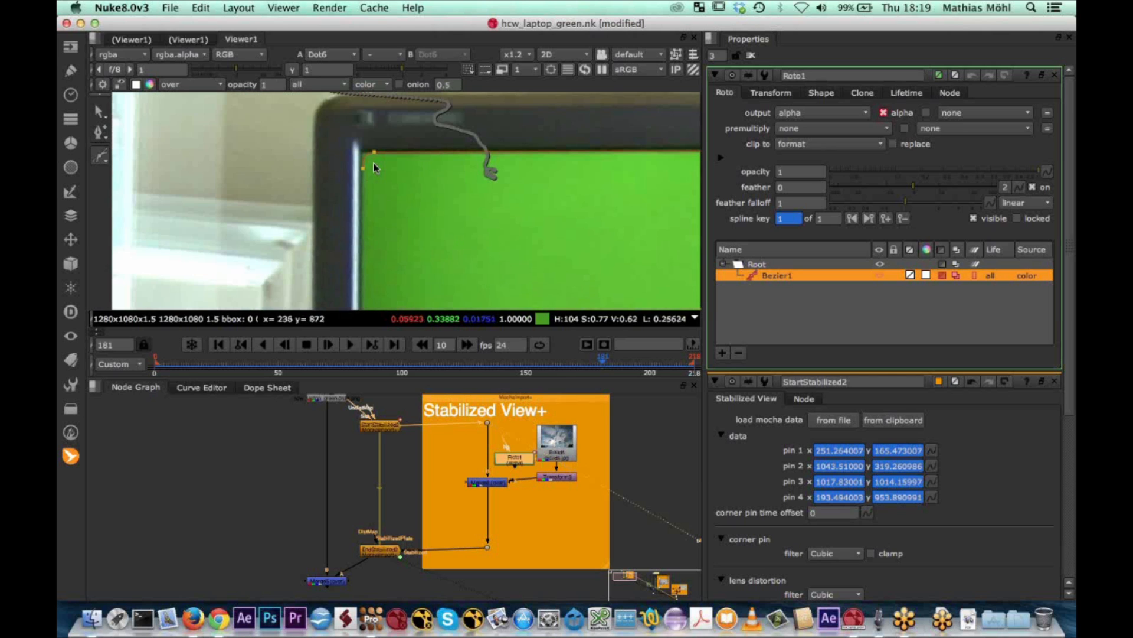
click(363, 170)
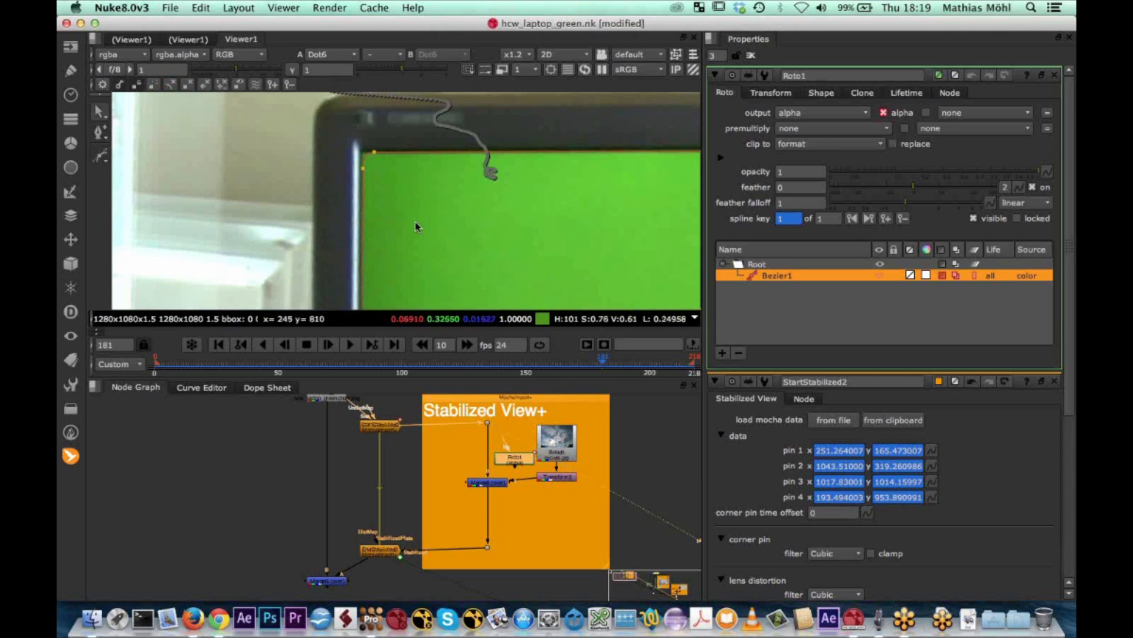
drag(374, 152, 372, 152)
click(362, 169)
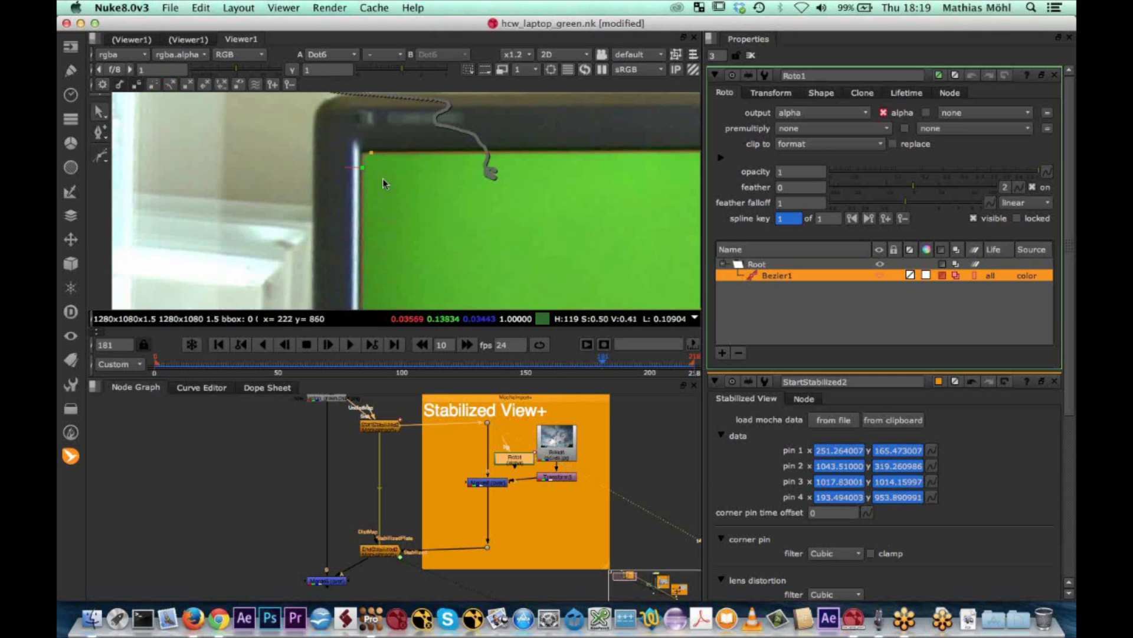
Connect Roto1 to the mask input of Merge6 and display the Merge6 result
scroll(404, 210, down, 4)
middle_drag(542, 255, 392, 182)
scroll(488, 476, up, 5)
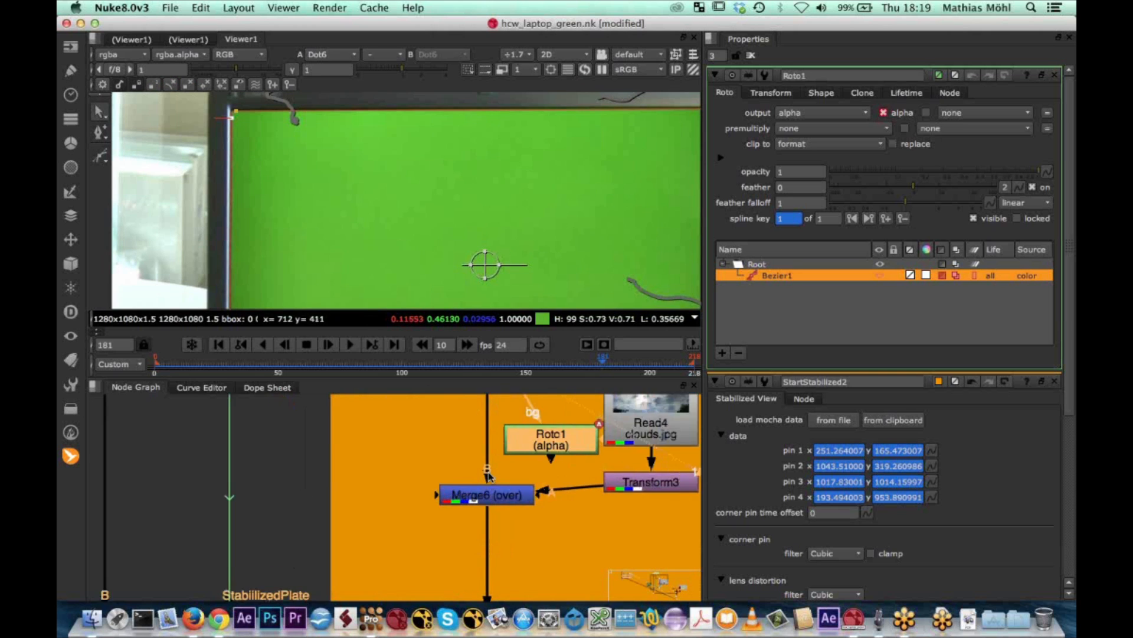
scroll(489, 476, up, 3)
drag(561, 511, 561, 426)
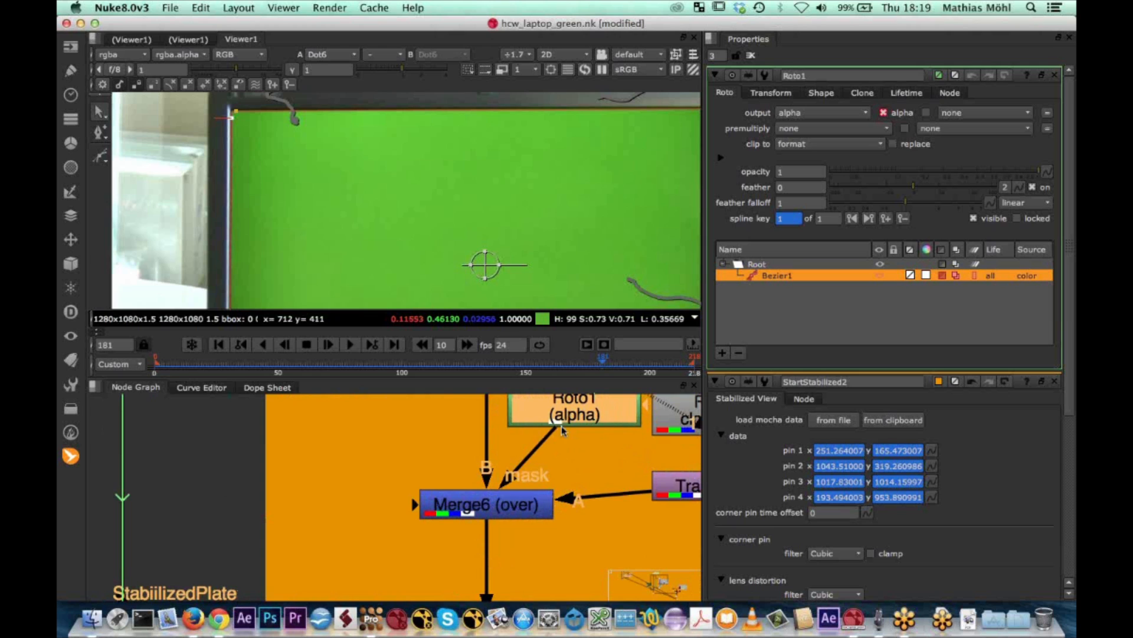
click(509, 503)
scroll(509, 503, down, 5)
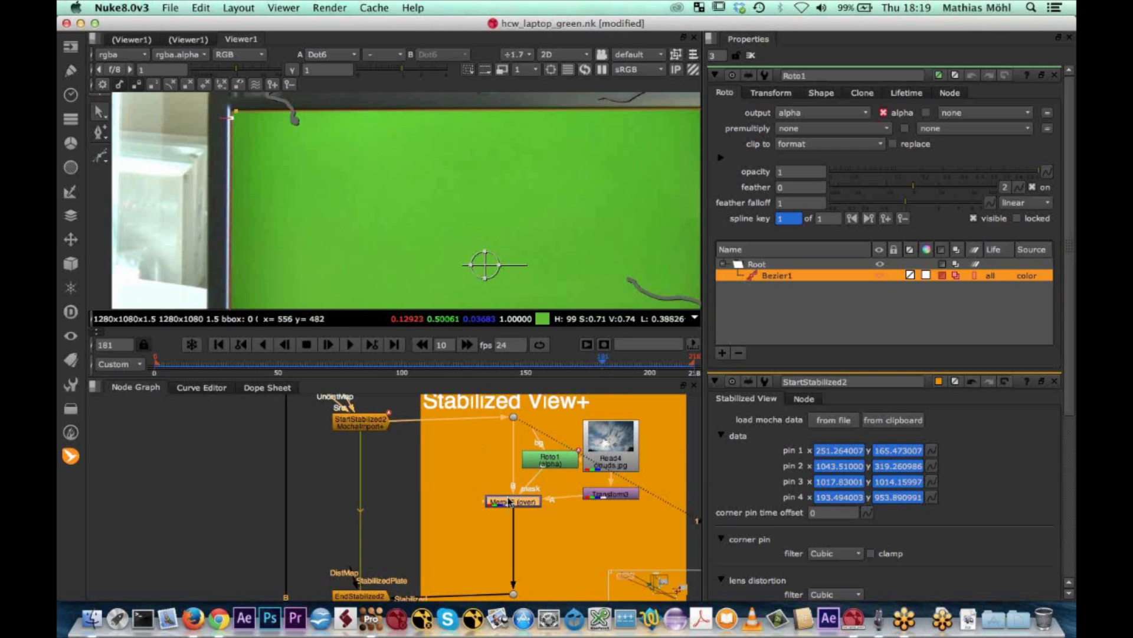
key(1)
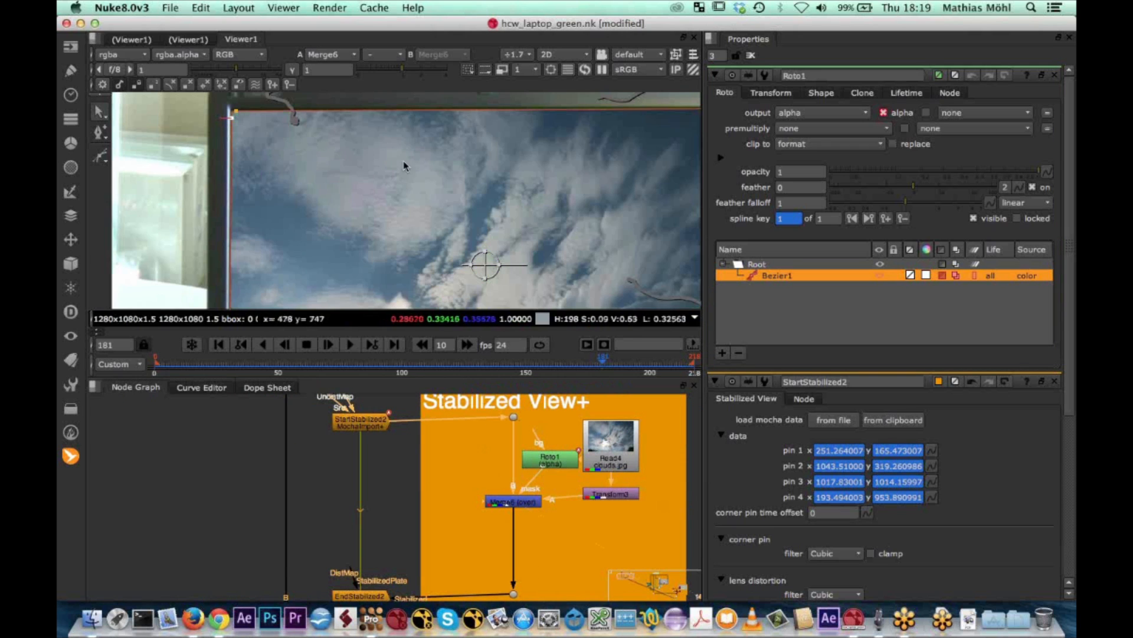
Move the Bezier points at the screen's upper-right corner closer to the corner, checking the edge with the overlay hidden
key(o)
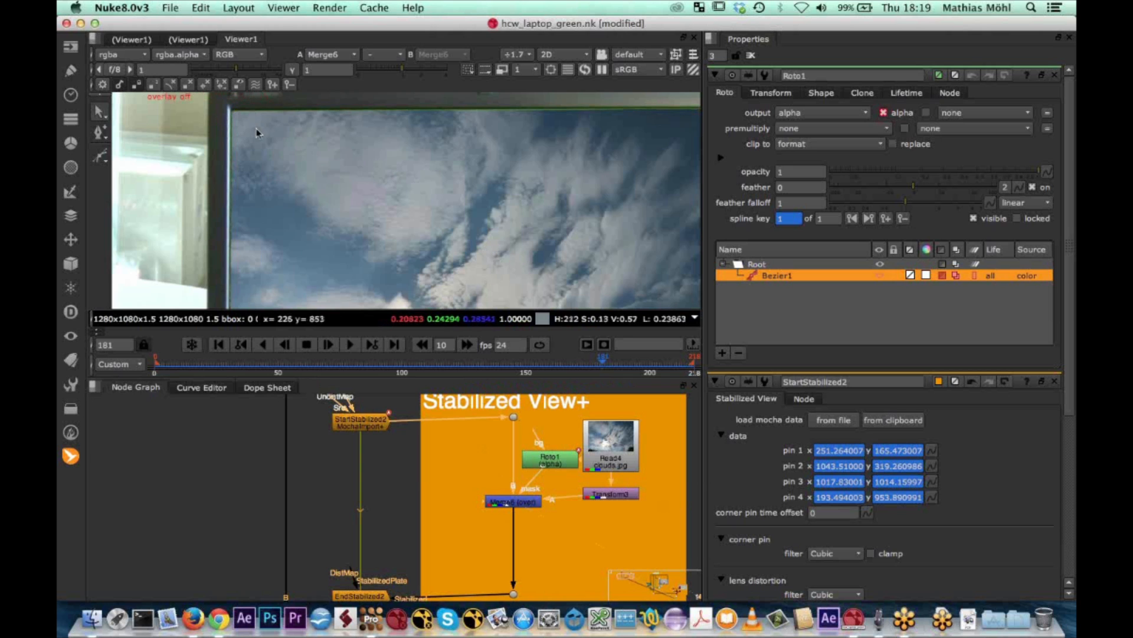
scroll(635, 200, down, 1)
middle_drag(635, 200, 456, 200)
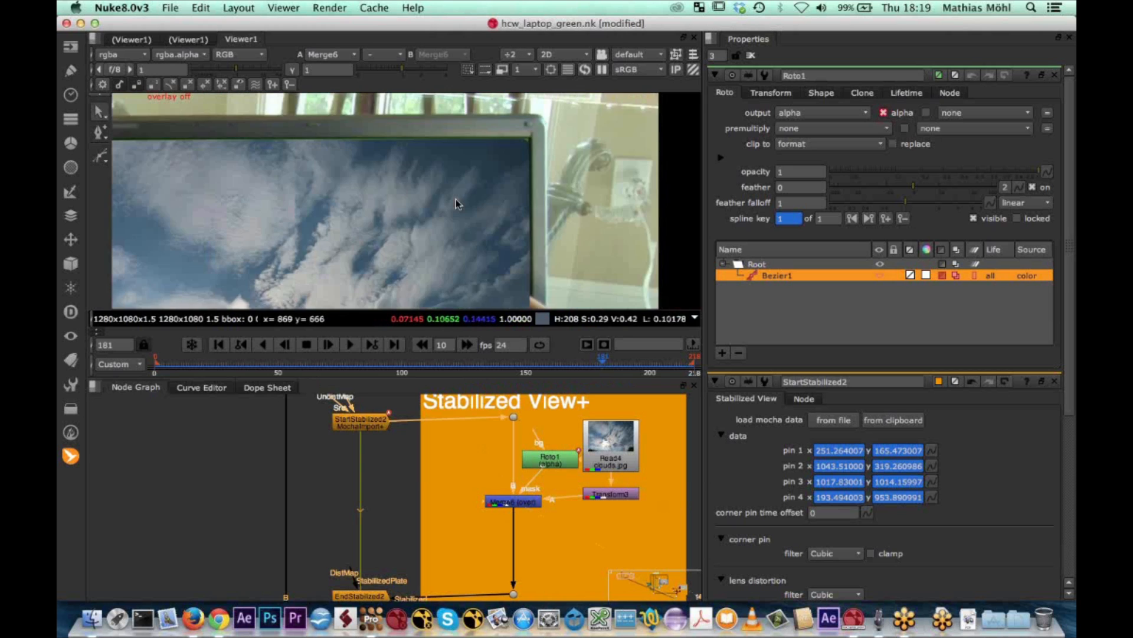
scroll(525, 169, up, 3)
middle_drag(471, 143, 480, 240)
scroll(493, 192, up, 1)
key(o)
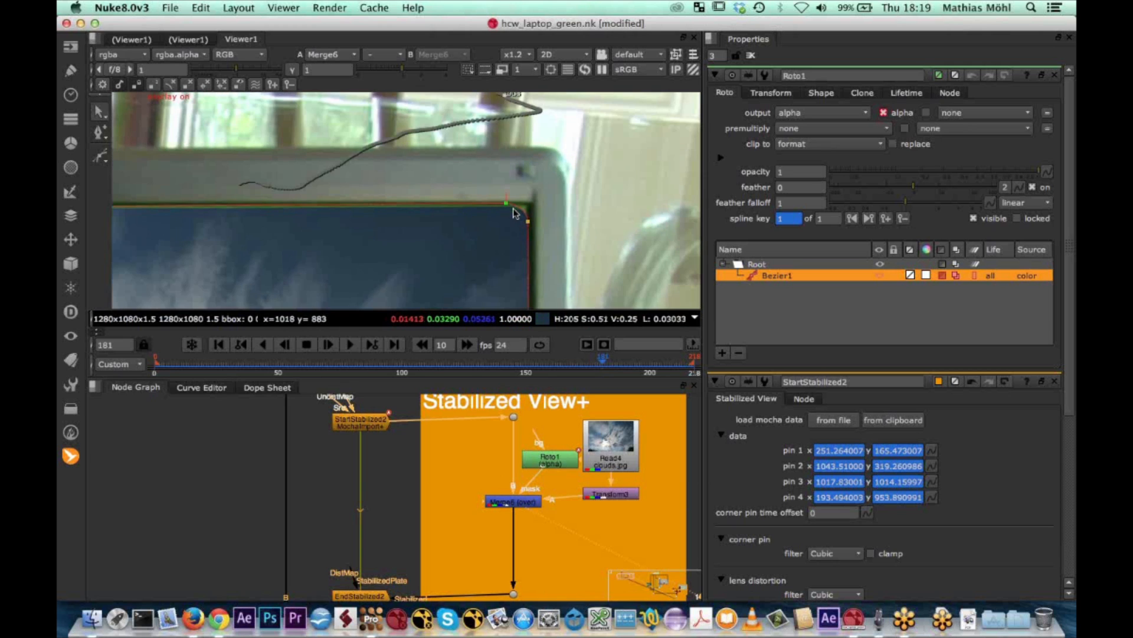
ctrl+alt+click(529, 225)
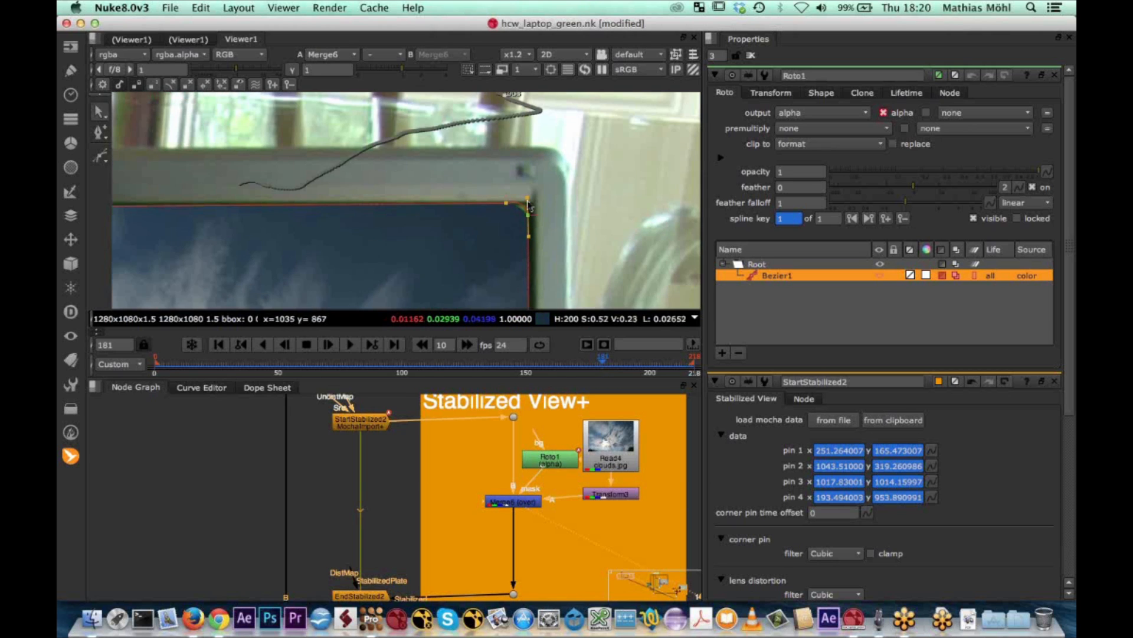
drag(506, 202, 513, 201)
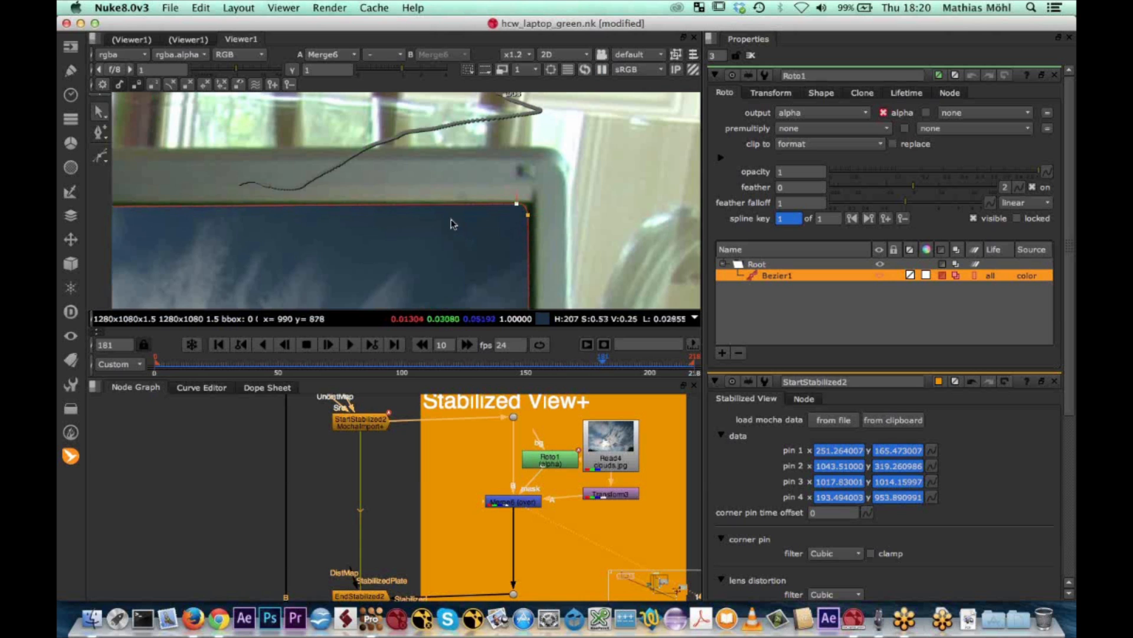
Add a point in the middle of the roto shape's upper edge and align it with the screen border
middle_drag(409, 237, 690, 251)
scroll(490, 223, down, 1)
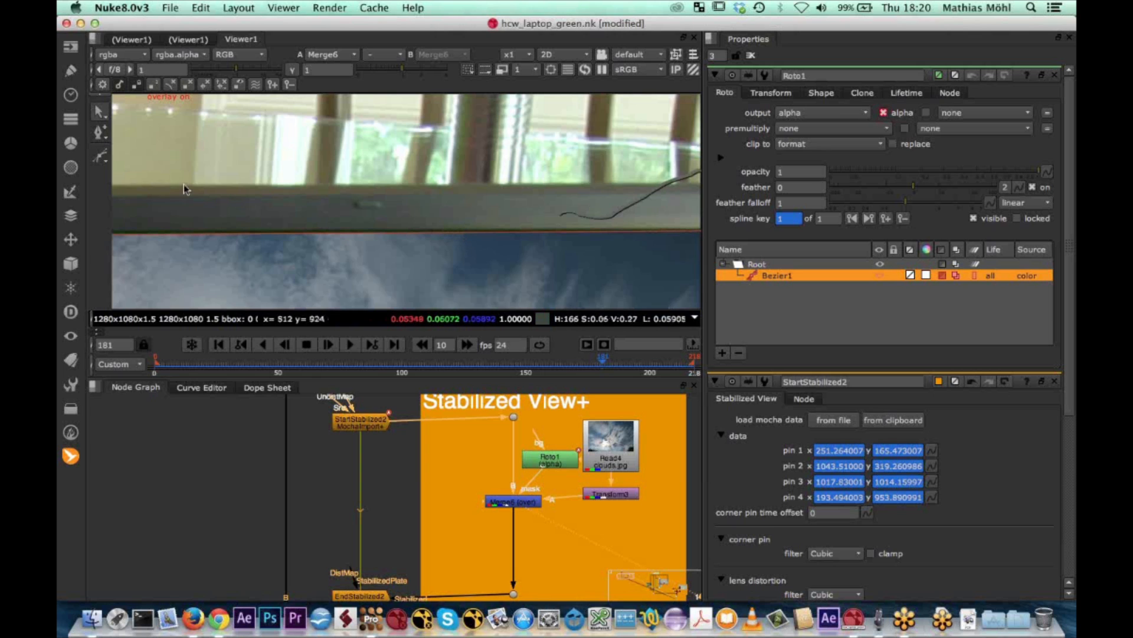
click(429, 232)
middle_drag(423, 231, 361, 123)
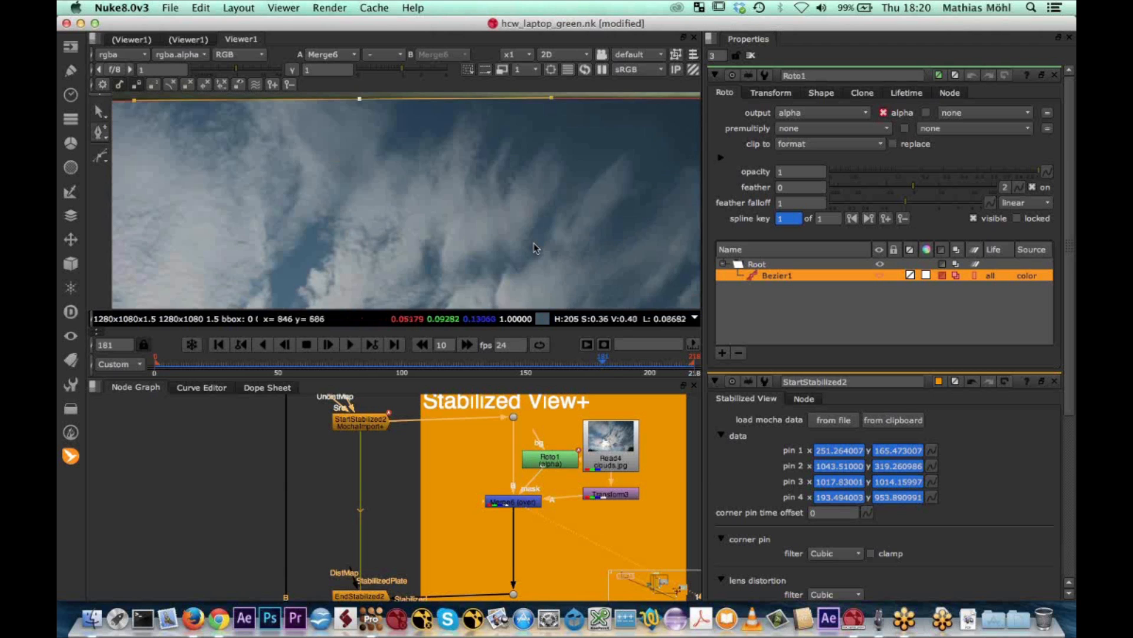
Hide the overlay and examine the edges of the masked clouds around the laptop screen
middle_drag(533, 243, 342, 122)
scroll(394, 235, down, 2)
middle_drag(395, 235, 488, 174)
scroll(381, 177, down, 2)
scroll(289, 182, up, 2)
scroll(329, 185, up, 2)
key(q)
key(q)
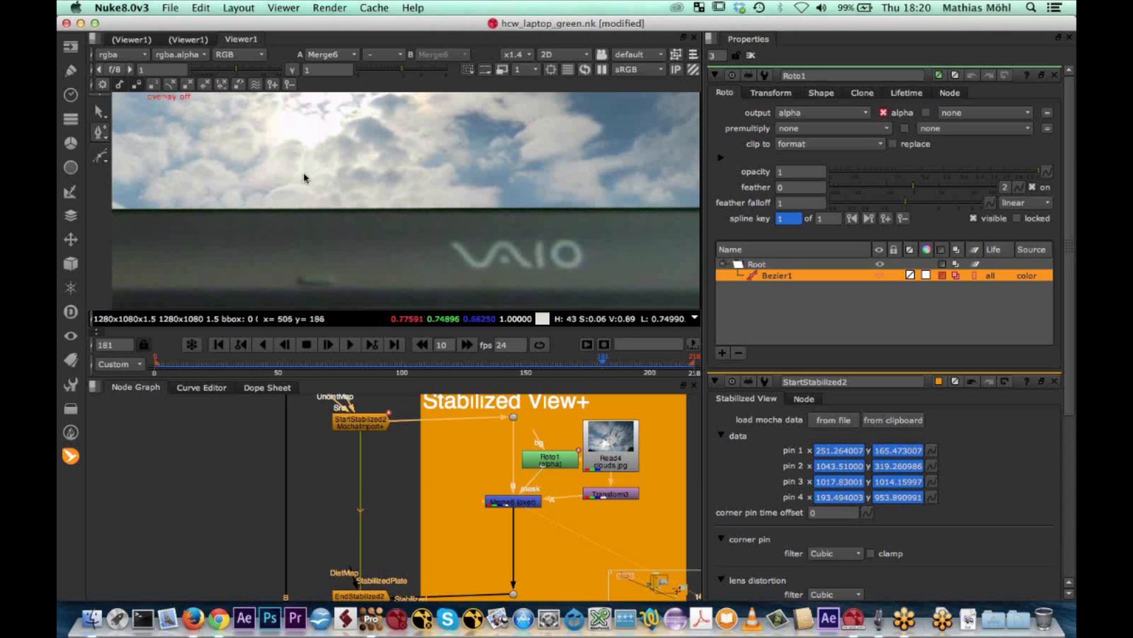
middle_drag(364, 189, 559, 205)
middle_drag(277, 106, 276, 291)
scroll(407, 250, down, 3)
middle_drag(491, 238, 319, 260)
scroll(408, 258, down, 3)
middle_drag(400, 258, 458, 254)
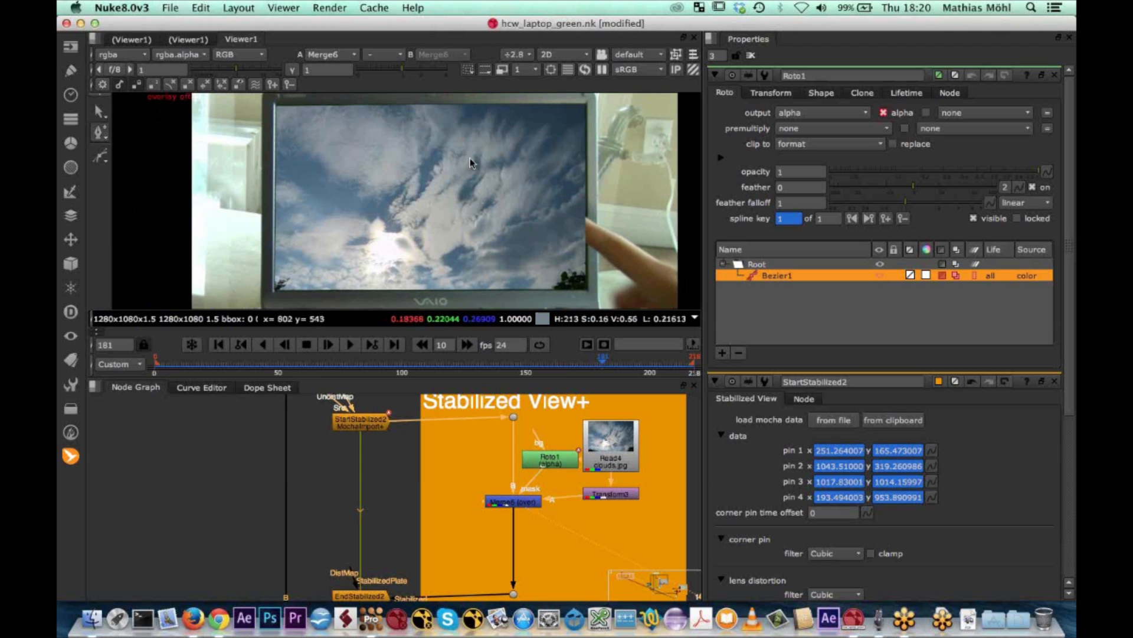
Display the original green-screen laptop footage from Read2
scroll(545, 505, down, 5)
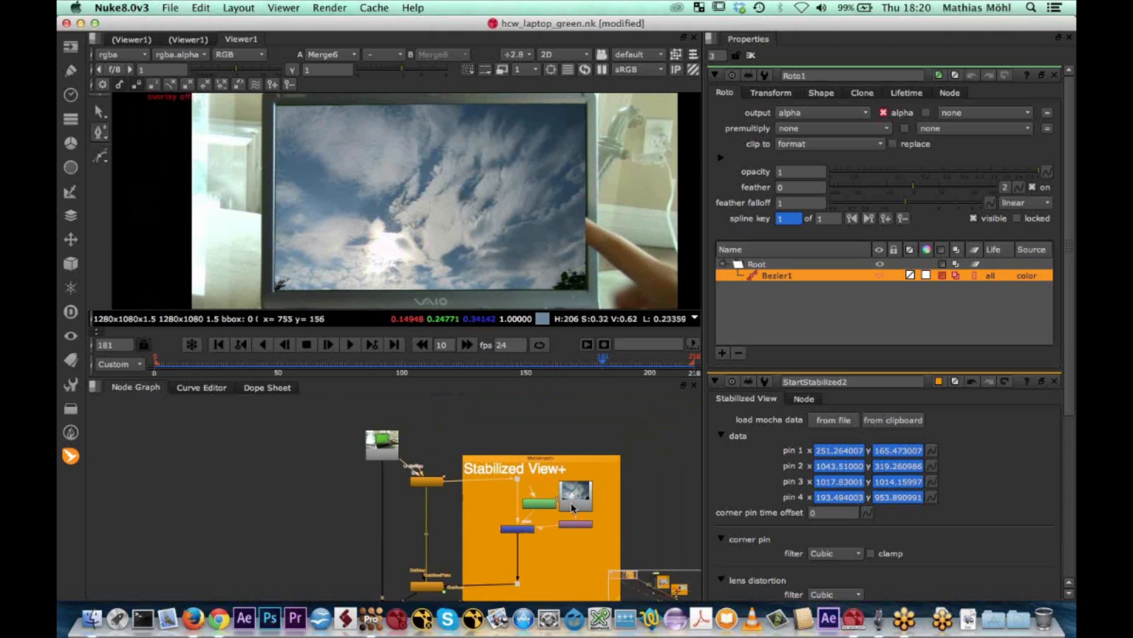
middle_drag(544, 506, 505, 500)
scroll(553, 496, up, 5)
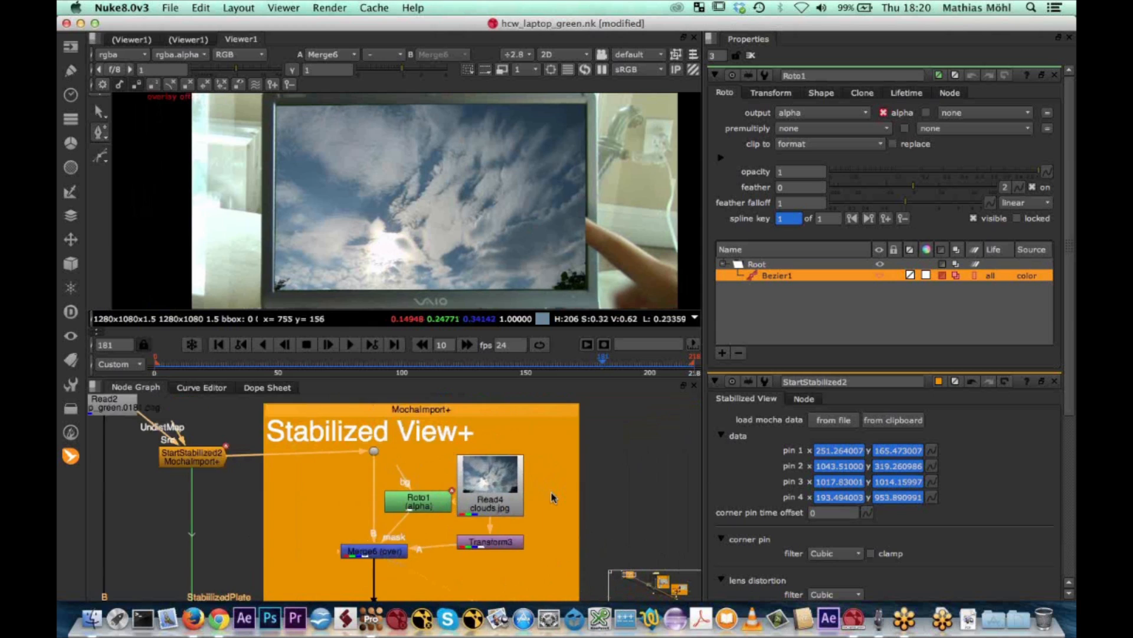
scroll(553, 496, down, 2)
click(241, 411)
key(1)
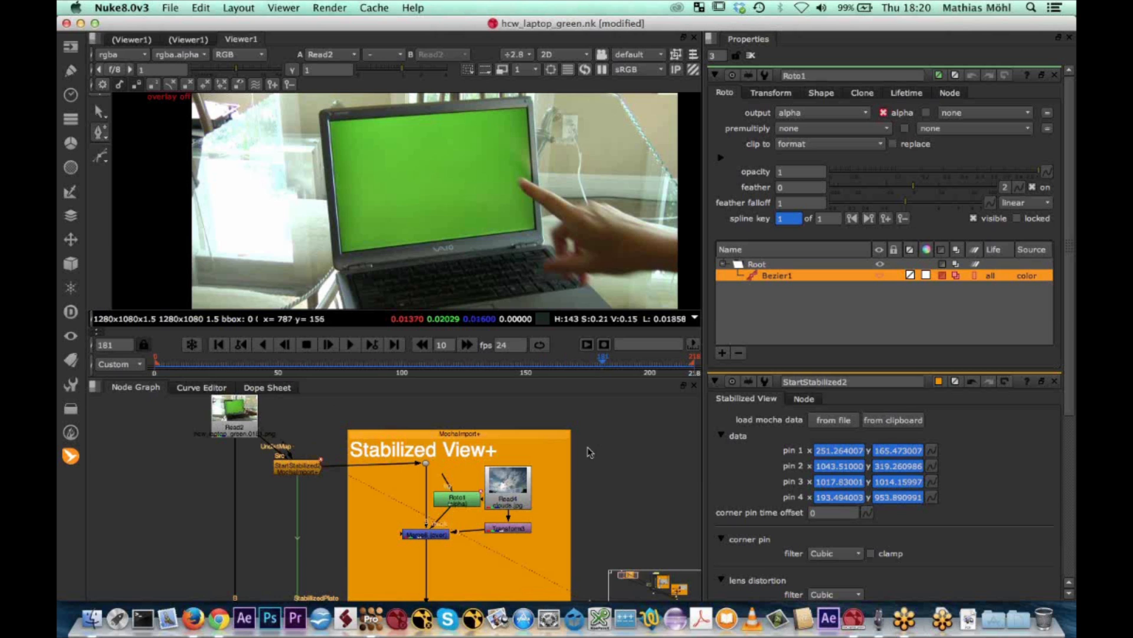
Add a Merge node outside the Stabilized View+ backdrop and connect it to Read2 through a dot on the wire
key(m)
drag(654, 453, 244, 422)
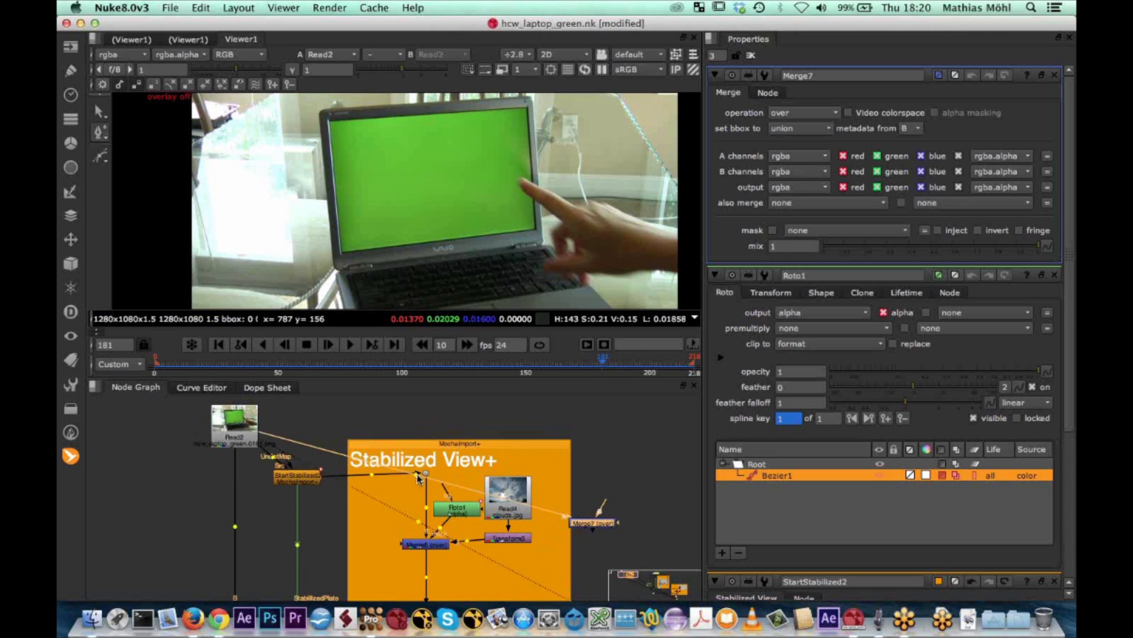
ctrl+drag(417, 477, 628, 420)
drag(604, 530, 641, 531)
click(628, 423)
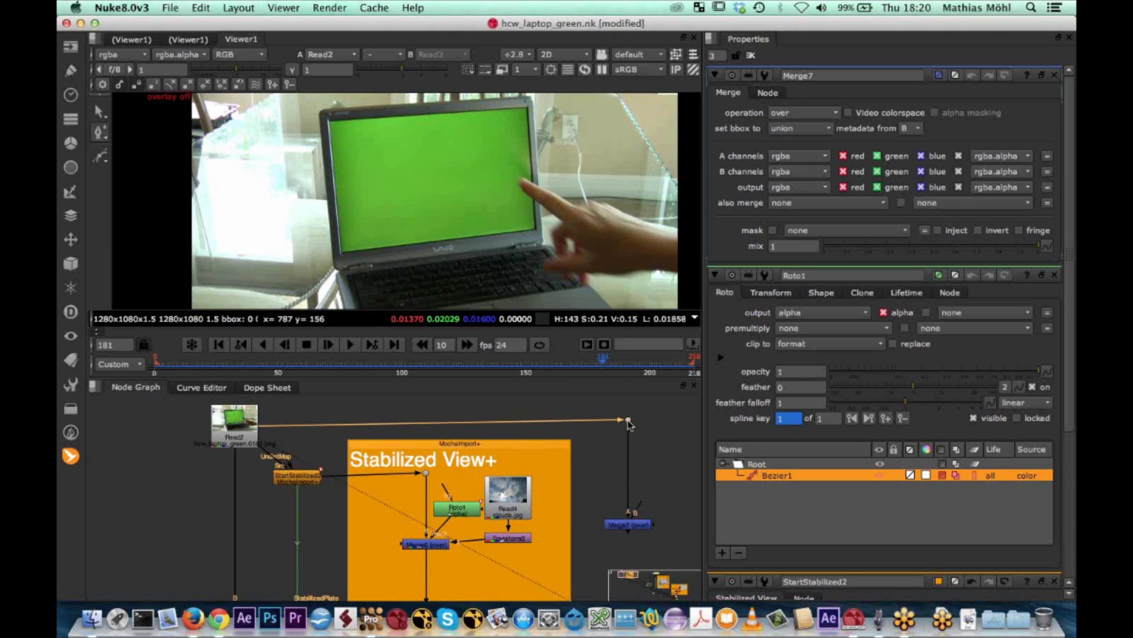
Insert a Transform node between the new dot and Merge7
double_click(628, 420)
key(Tab)
text(tr)
click(593, 445)
drag(627, 433, 627, 471)
Place Merge7 between Transform3 and the A input of Merge6 inside the Stabilized View+ backdrop
drag(629, 530, 532, 539)
drag(508, 499, 533, 499)
drag(473, 537, 524, 491)
Tidy the node layout, lining up Read4, Transform3 and Merge7 vertically and setting Transform4 level with Merge7
scroll(523, 491, down, 2)
scroll(488, 466, up, 4)
drag(488, 465, 487, 477)
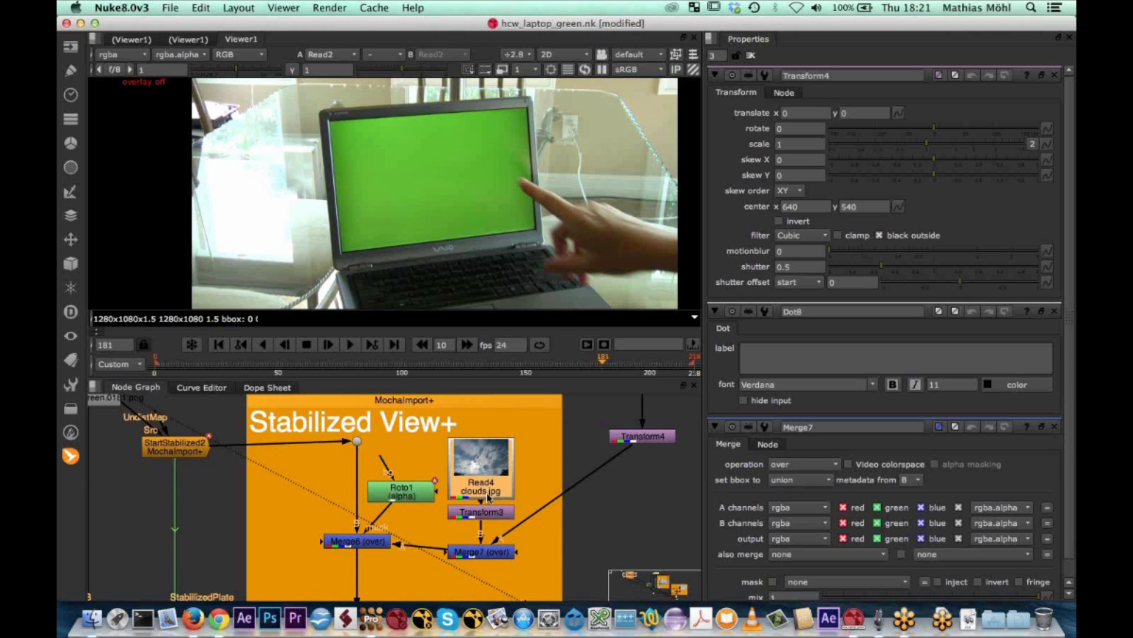
drag(490, 518, 487, 546)
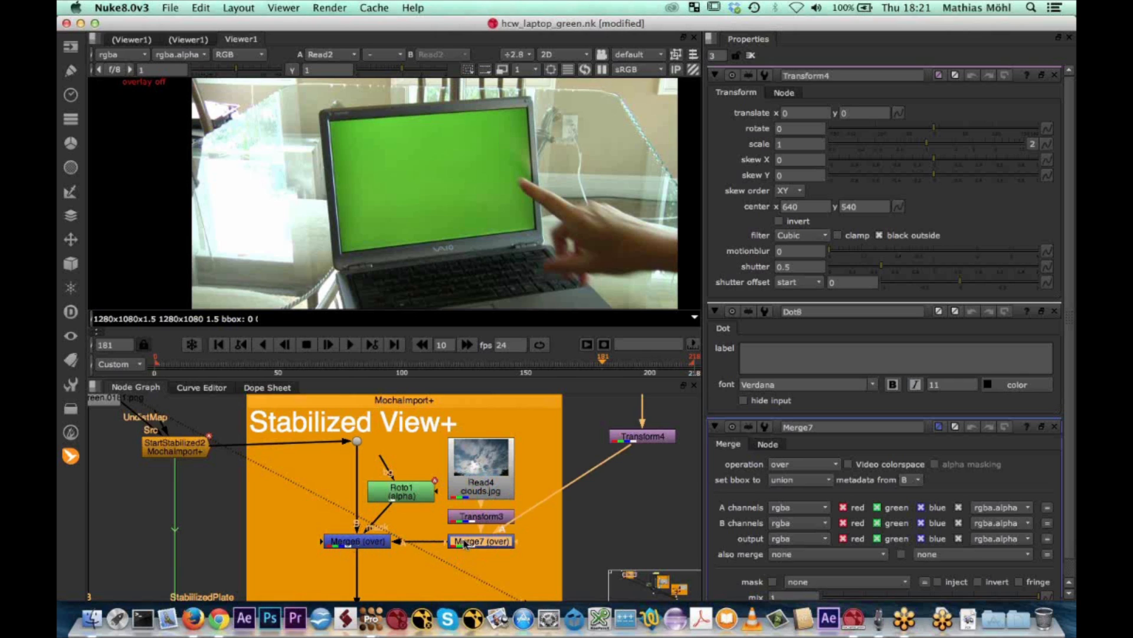
drag(650, 438, 649, 543)
scroll(596, 519, down, 8)
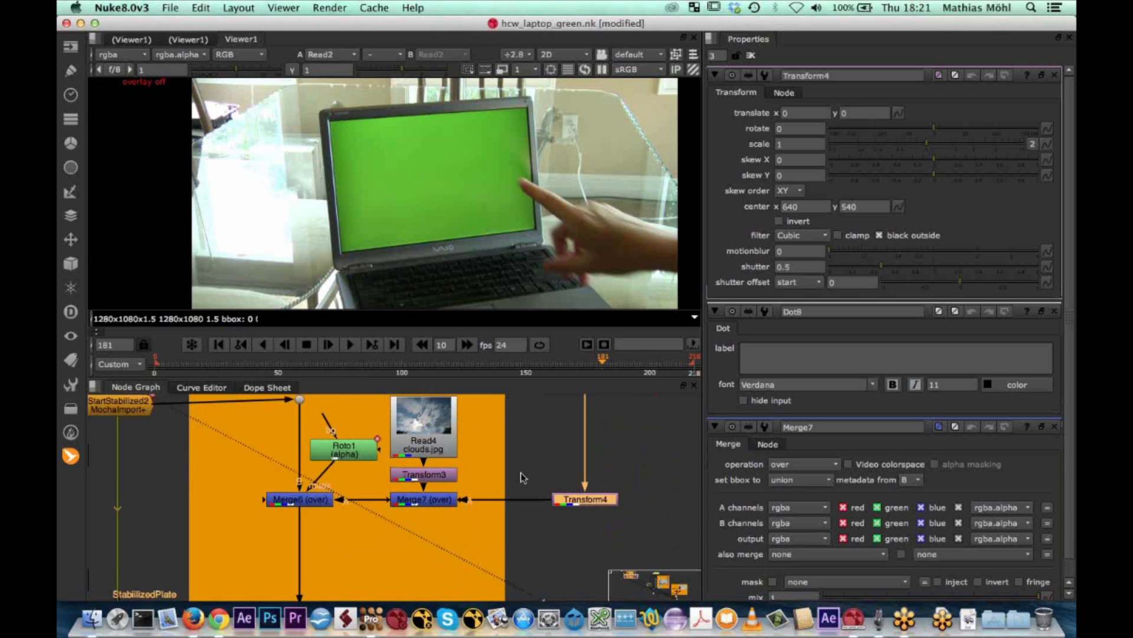
Enlarge the Stabilized View+ backdrop so that it also encloses Transform4
scroll(538, 507, up, 8)
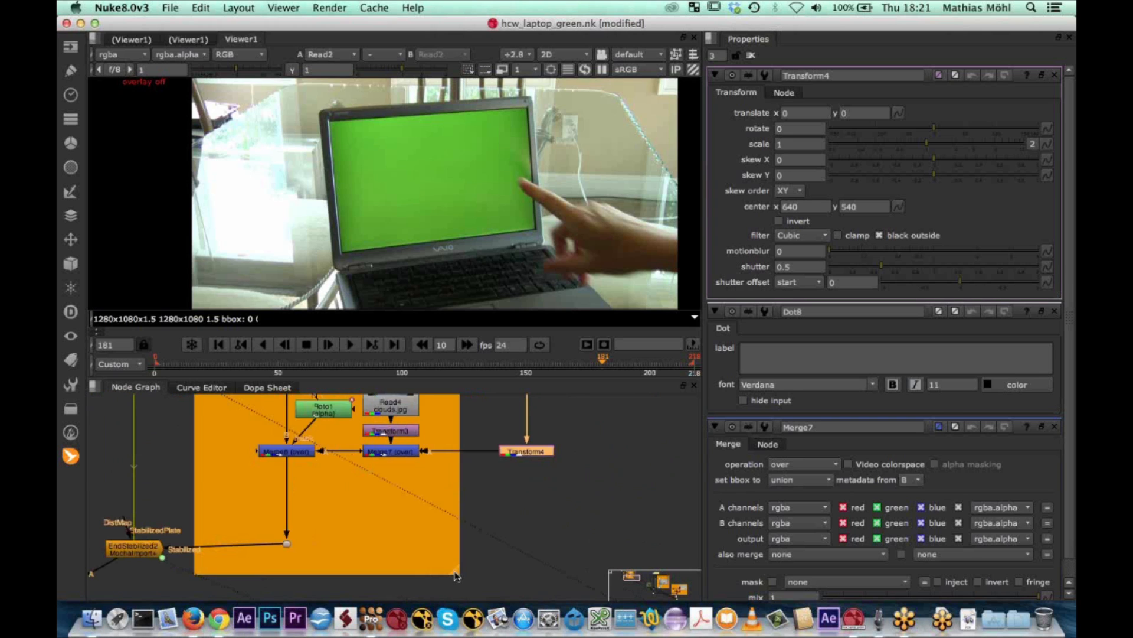
drag(544, 573, 562, 579)
scroll(477, 483, down, 2)
middle_drag(476, 482, 494, 549)
scroll(458, 527, up, 5)
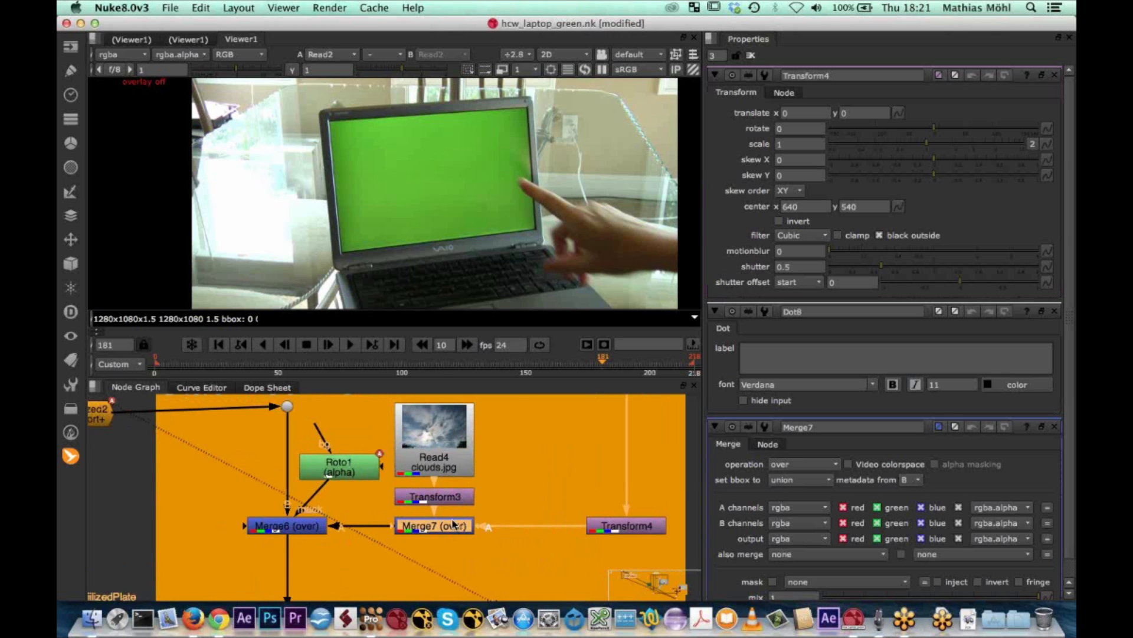
Display Merge7's output in the viewer and frame the whole image
key(1)
key(f)
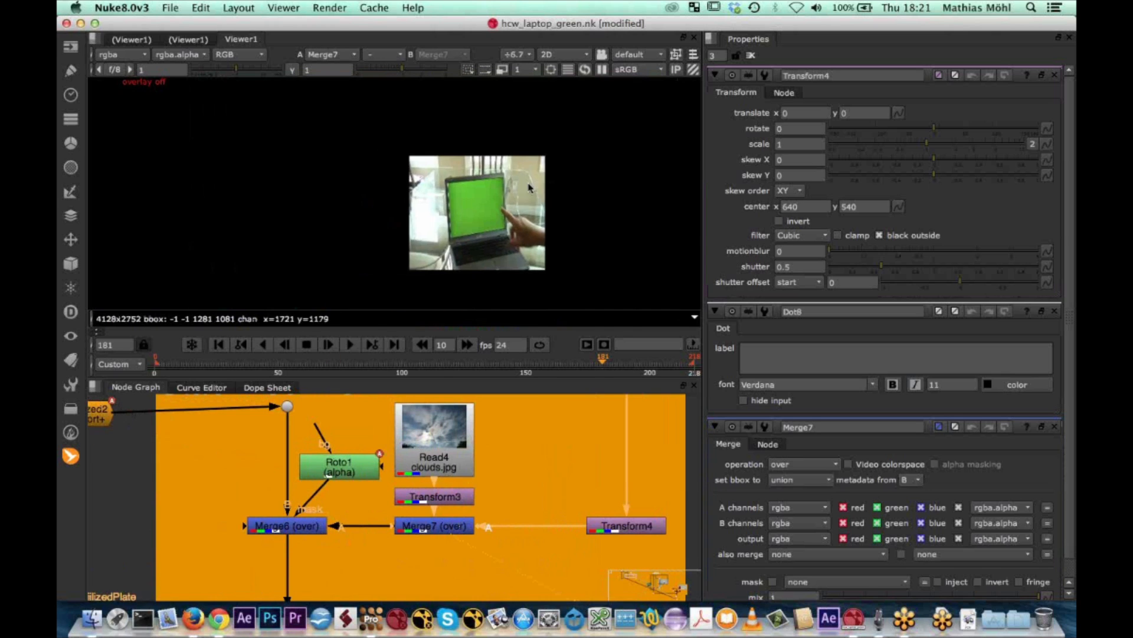
scroll(520, 200, up, 3)
scroll(523, 212, down, 3)
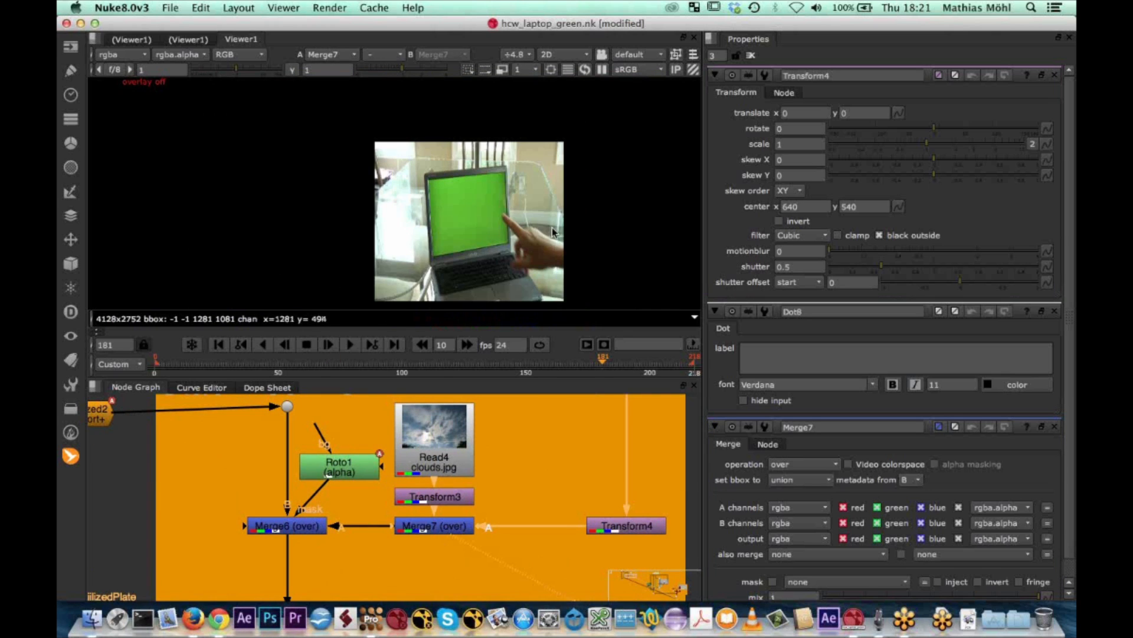
Set Merge7's operation to copy and lower its mix to about 0.225
double_click(434, 526)
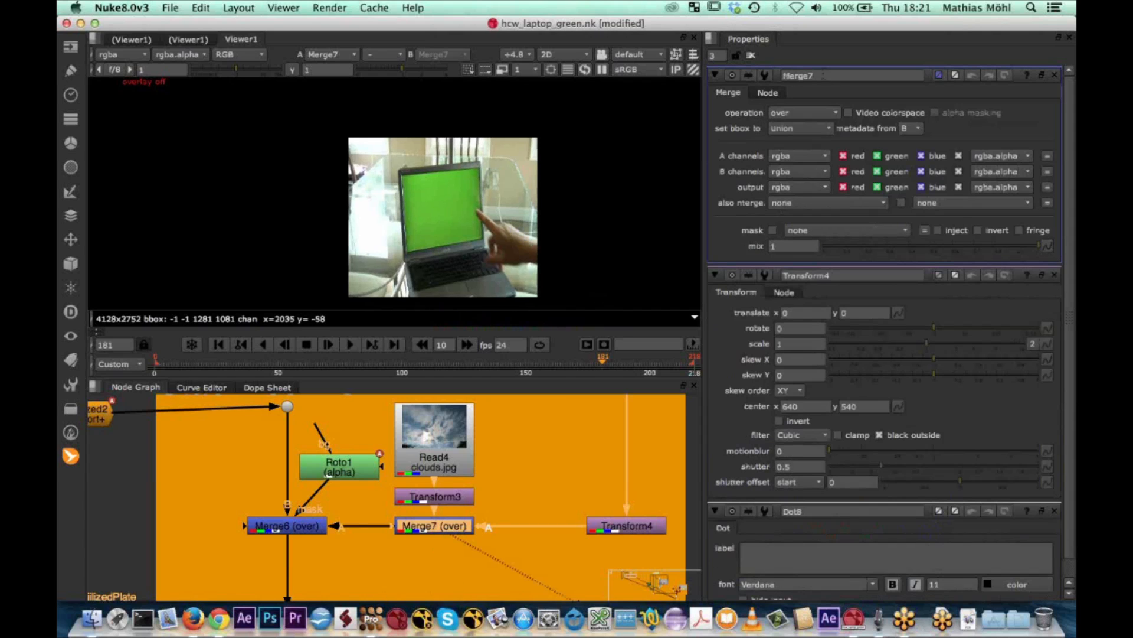
click(836, 115)
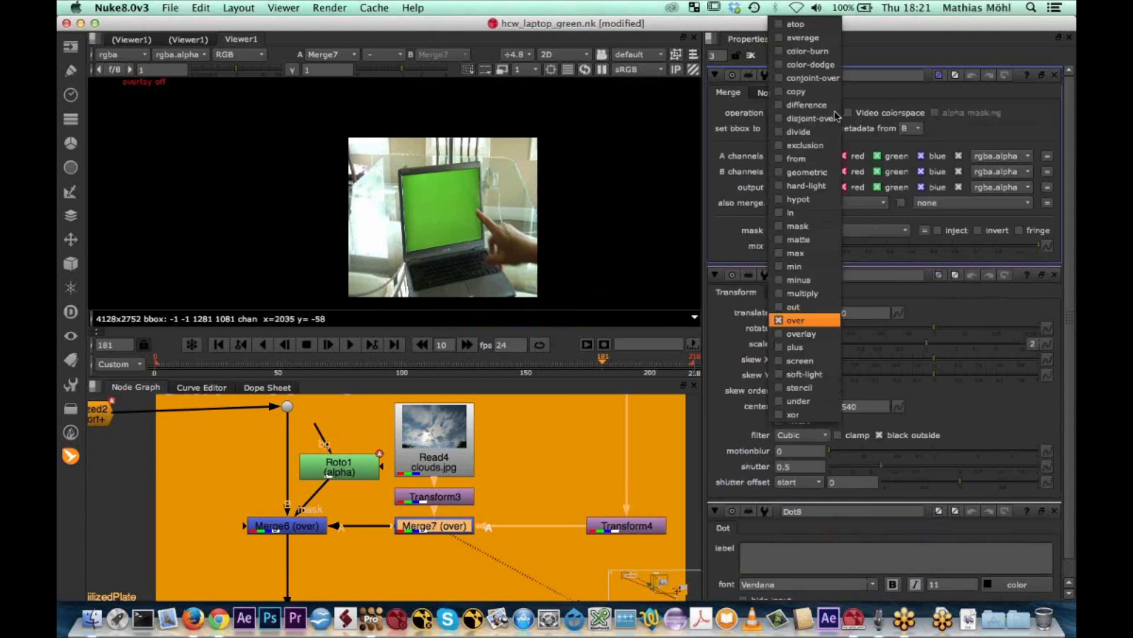
click(780, 92)
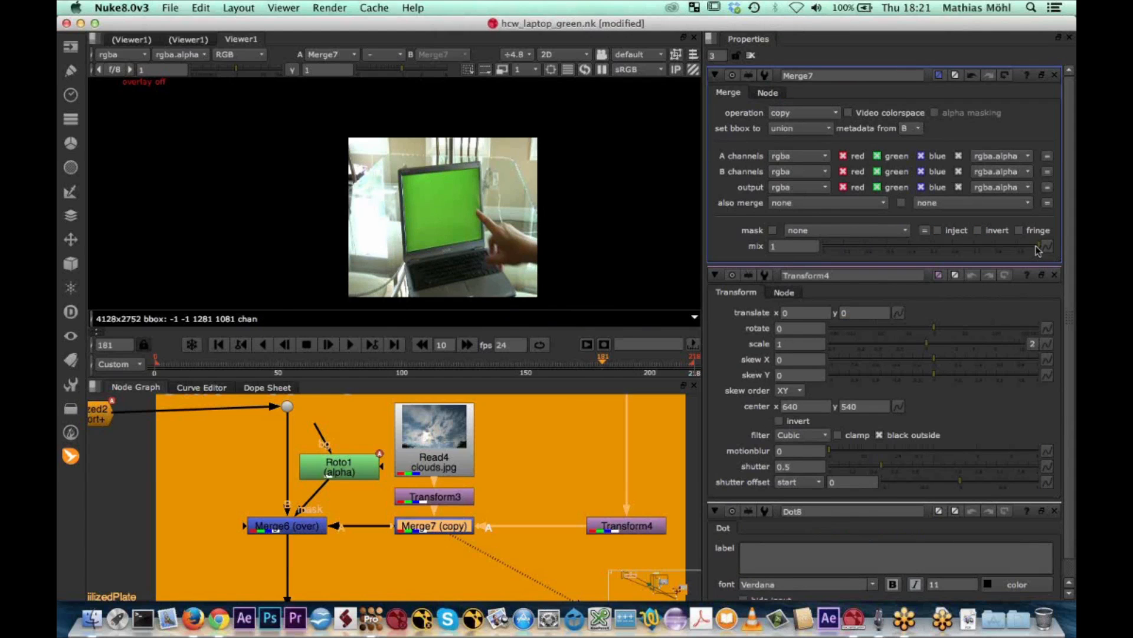
drag(1038, 250, 873, 260)
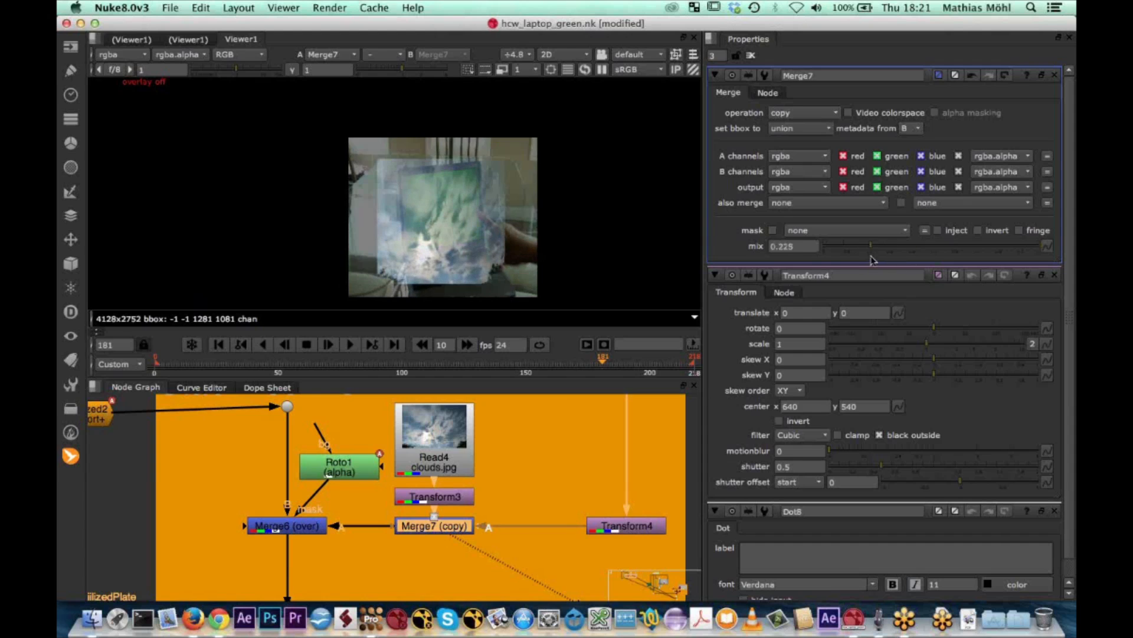
Display Merge6 in the viewer and adjust Merge7's mix to about 0.345
click(294, 524)
key(1)
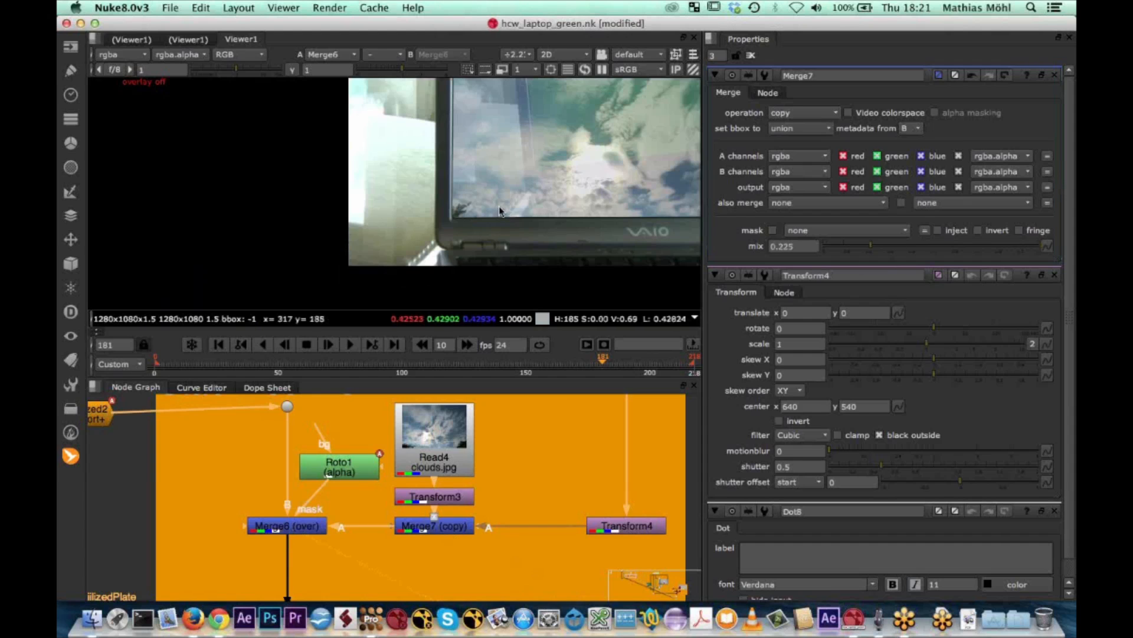
scroll(502, 210, down, 3)
scroll(531, 203, down, 1)
middle_drag(592, 216, 488, 256)
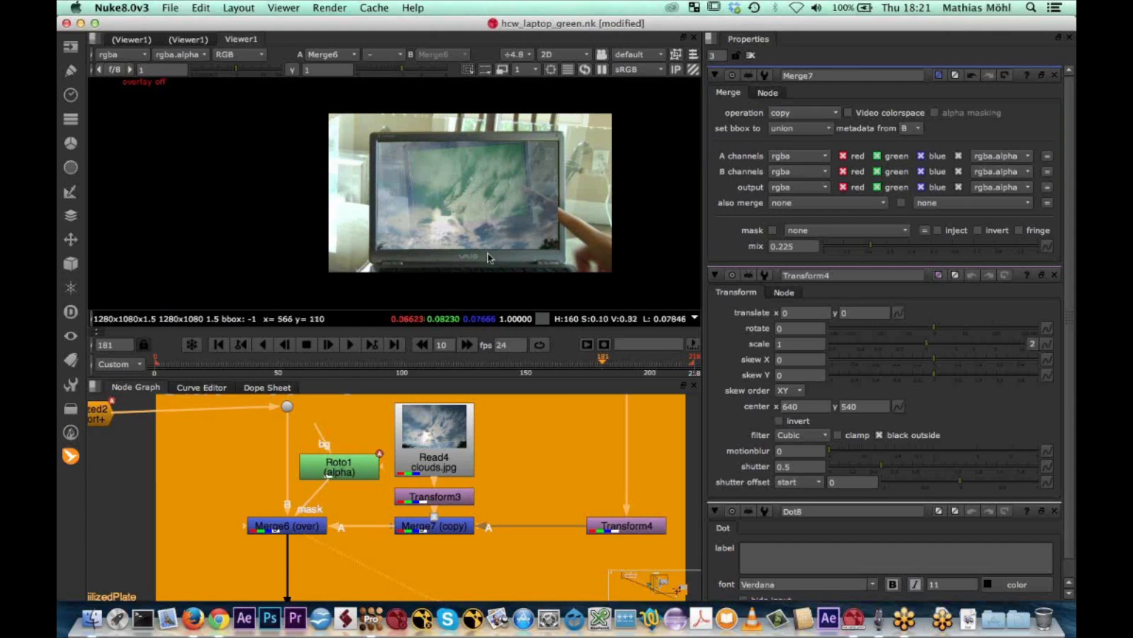
mouse_move(890, 250)
mouse_down()
mouse_move(1023, 258)
mouse_move(781, 260)
mouse_move(899, 254)
mouse_move(852, 255)
mouse_move(884, 252)
mouse_up()
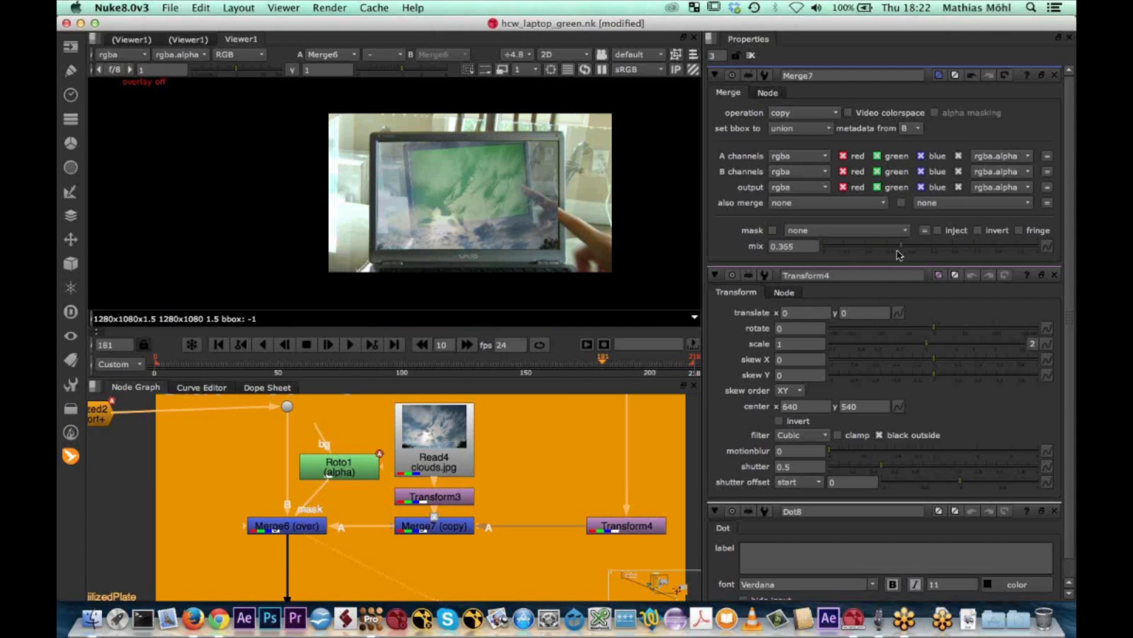
drag(898, 255, 895, 254)
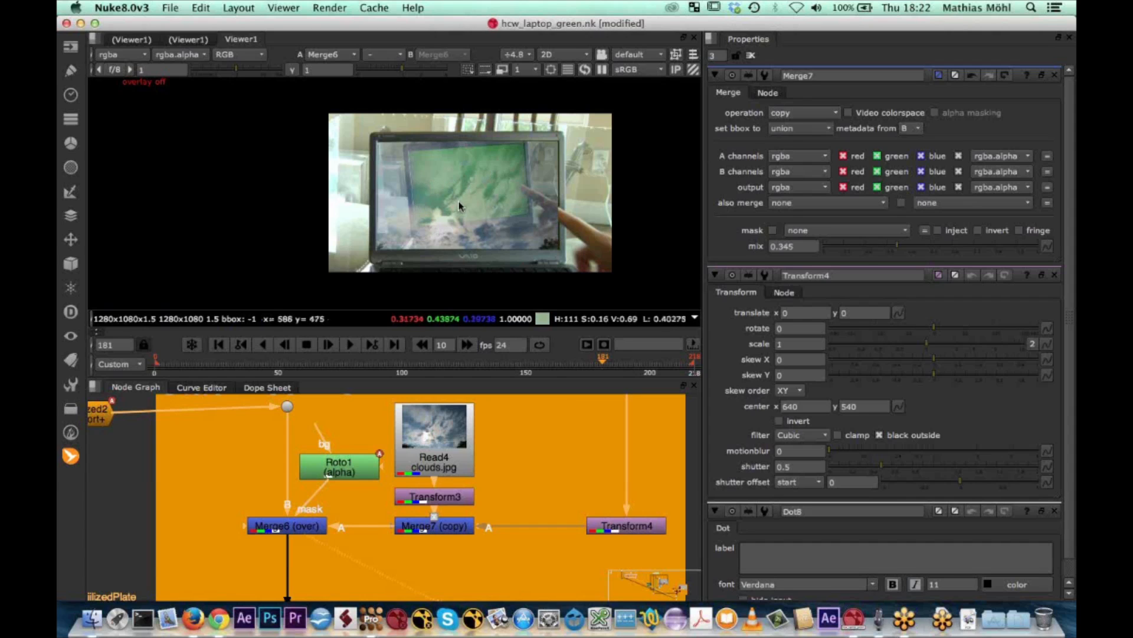
Turn on the viewer overlay and transform the reflected footage with Transform4 to about 3.3 by 2.62 scale and 966, -80 translate
double_click(624, 525)
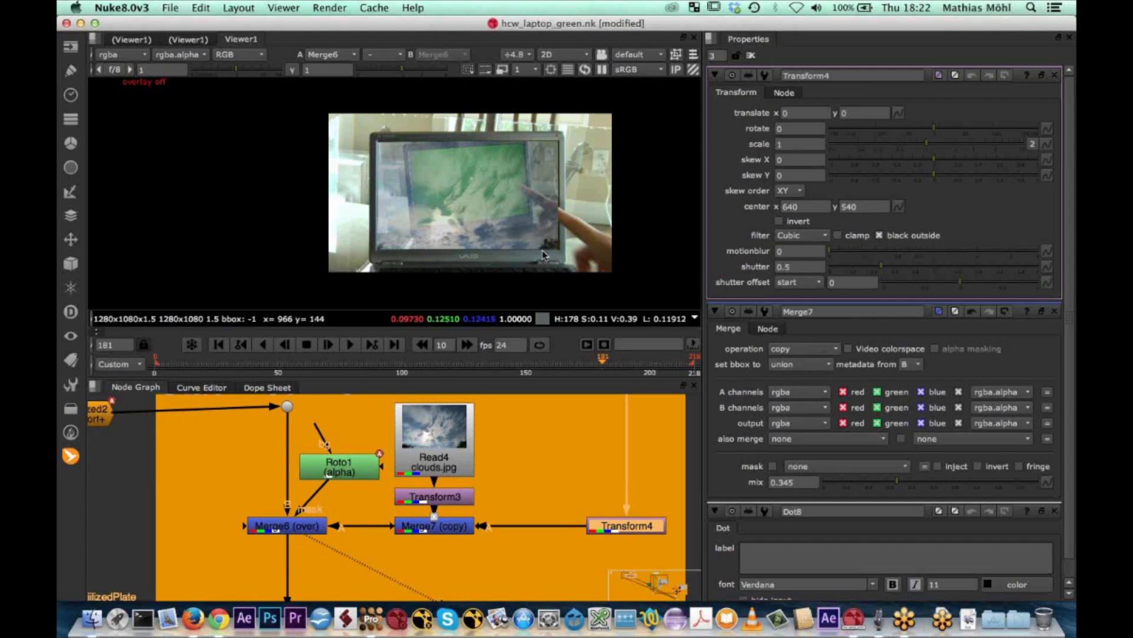
scroll(544, 255, down, 4)
scroll(592, 215, up, 2)
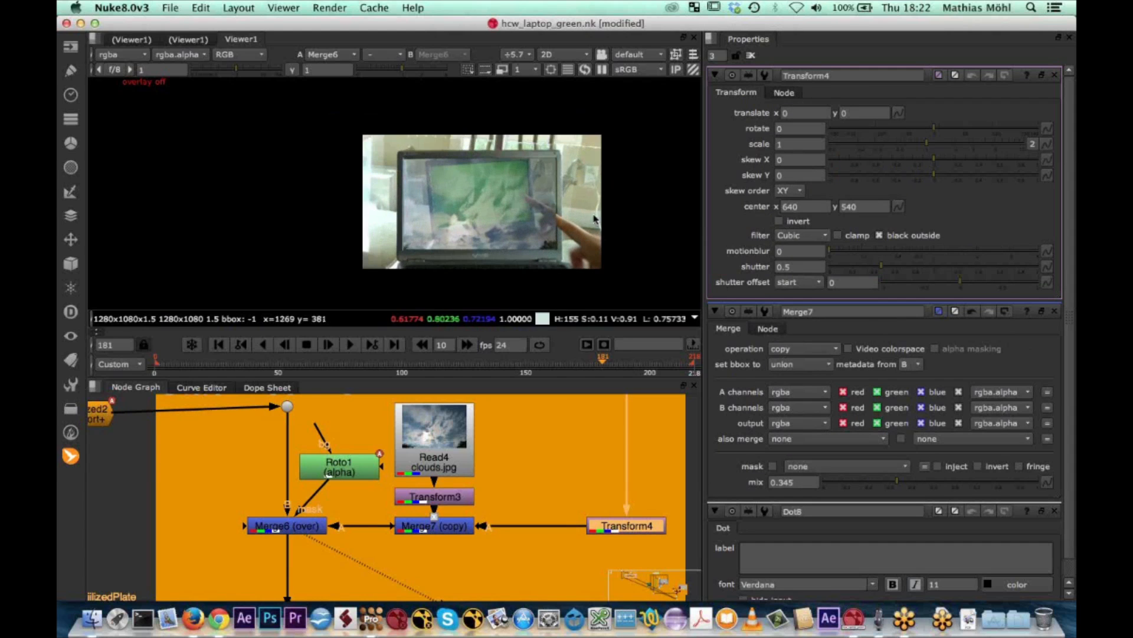
key(o)
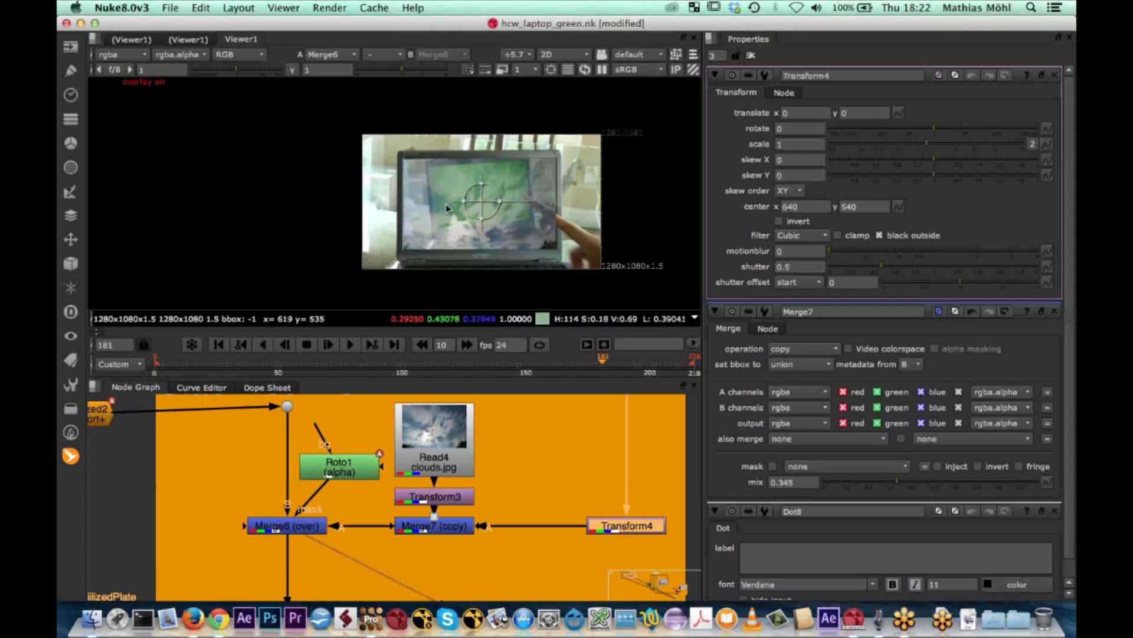
drag(458, 202, 482, 155)
drag(480, 200, 647, 198)
middle_drag(537, 185, 396, 179)
scroll(546, 206, down, 1)
drag(562, 205, 567, 203)
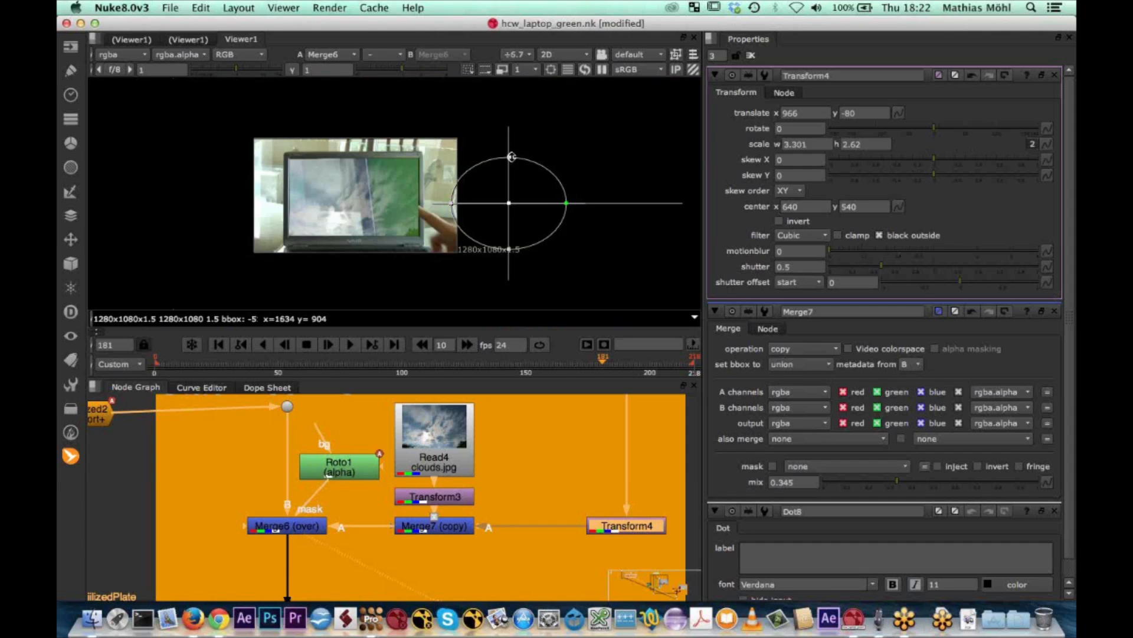
Enlarge Transform4 to a uniform scale of about 4.687 and move it to about 1806, -580
drag(512, 157, 509, 139)
drag(513, 201, 512, 177)
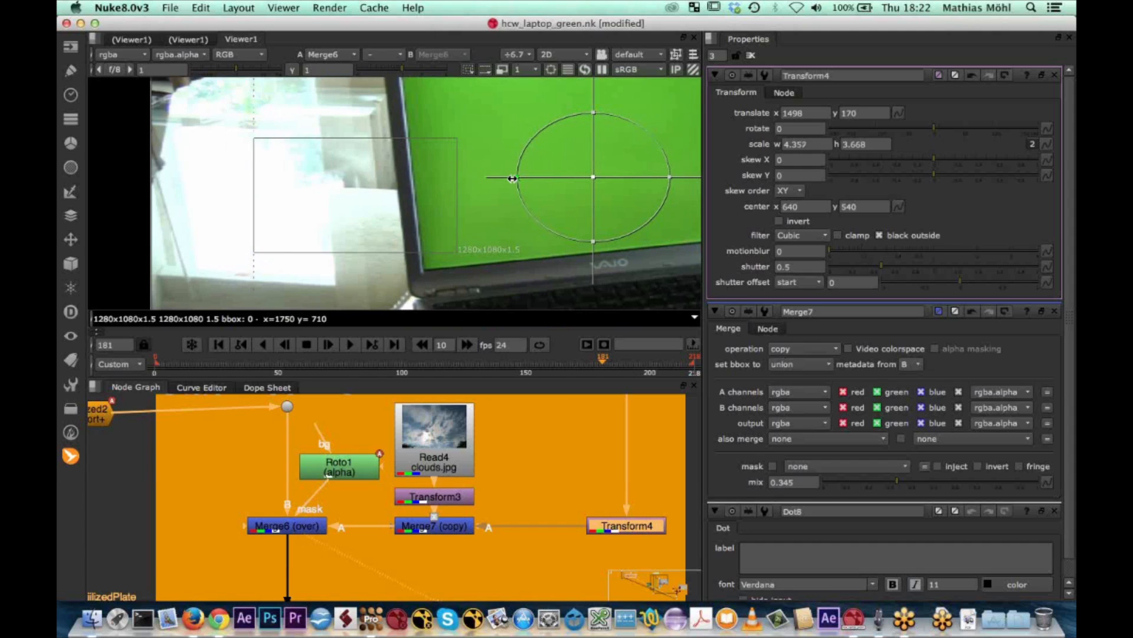
drag(594, 243, 594, 260)
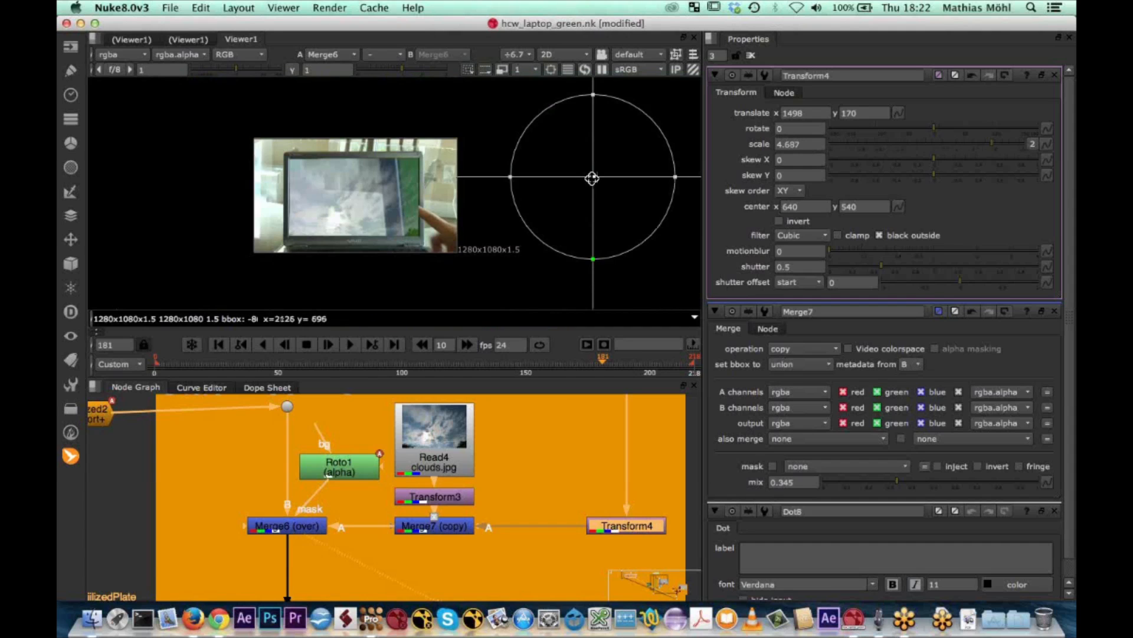
drag(593, 178, 656, 270)
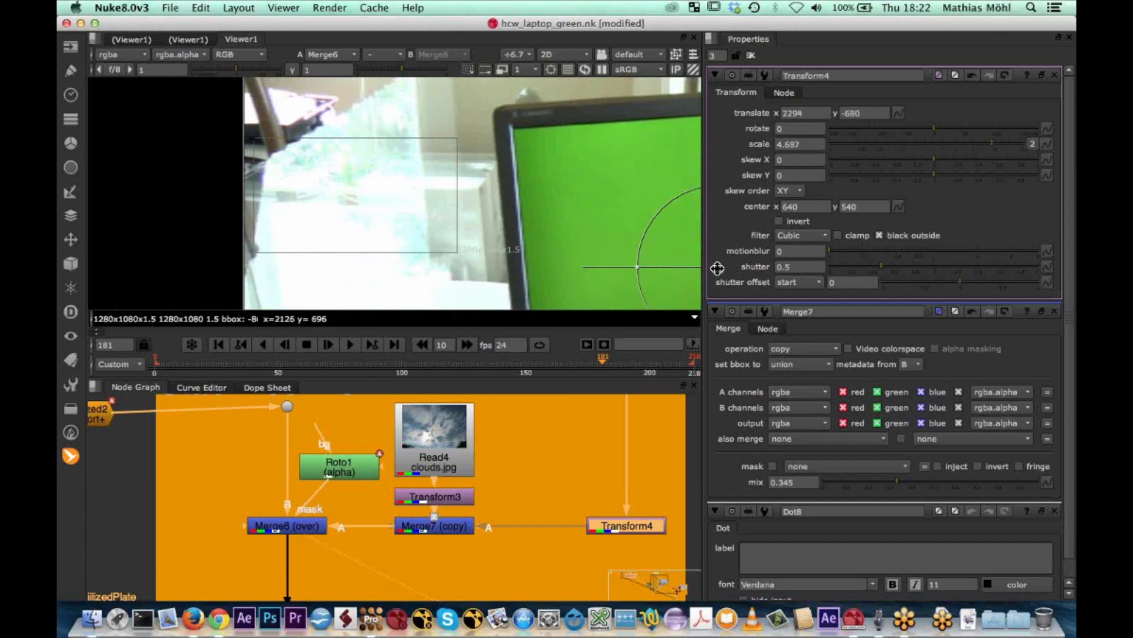
scroll(378, 197, down, 1)
scroll(370, 194, up, 2)
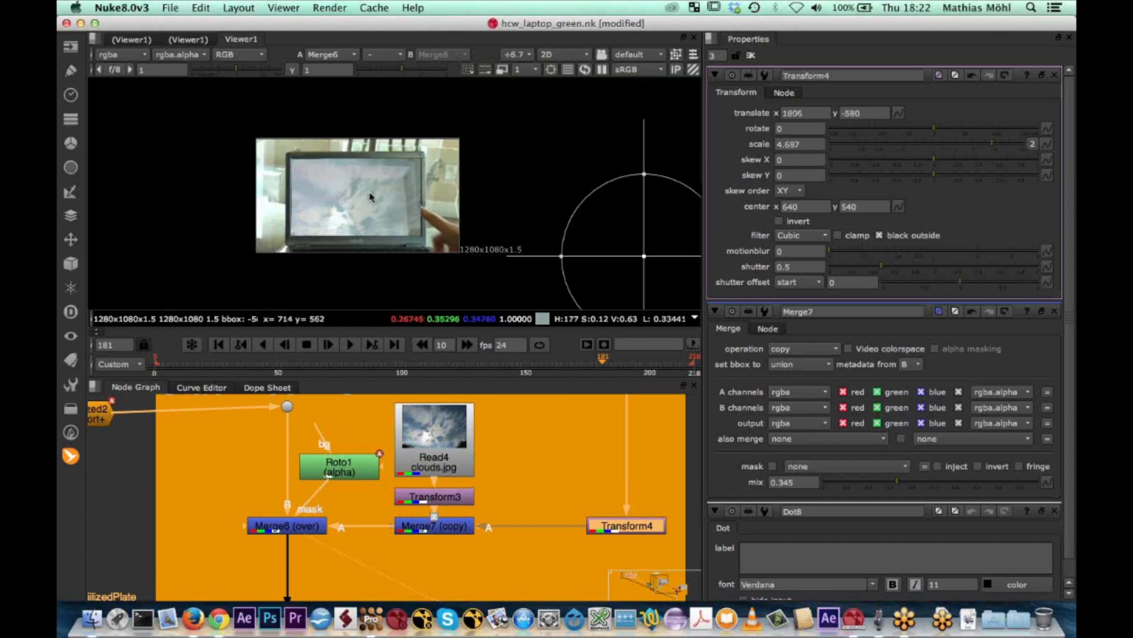
Play back the stabilized composite from frame 181 to review the reflection on the laptop screen
scroll(370, 196, up, 1)
click(350, 344)
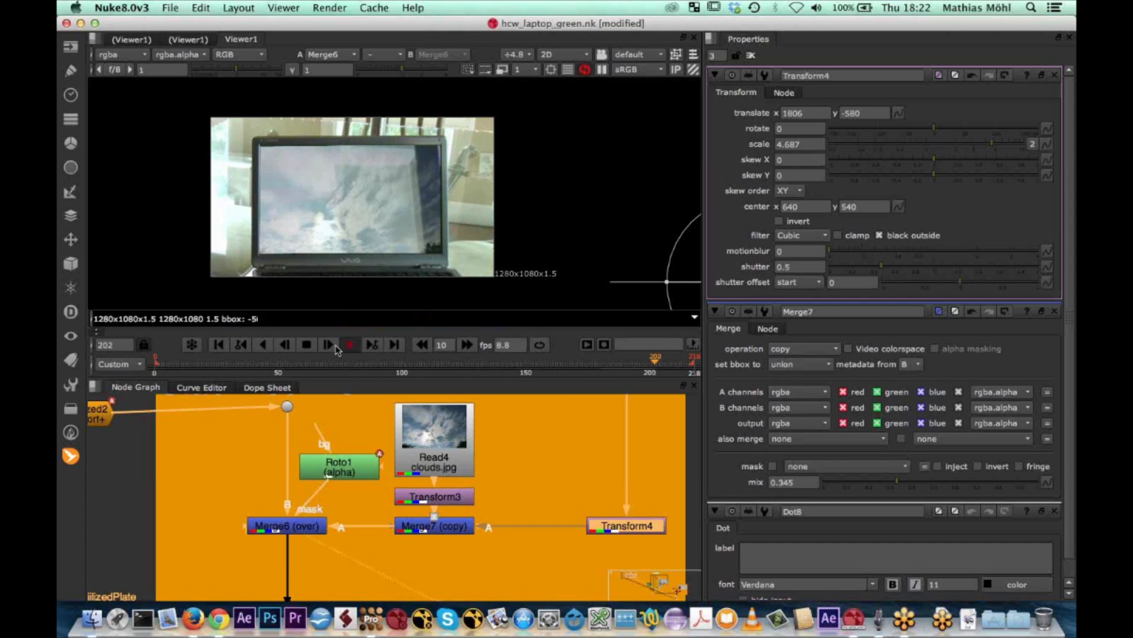
click(307, 346)
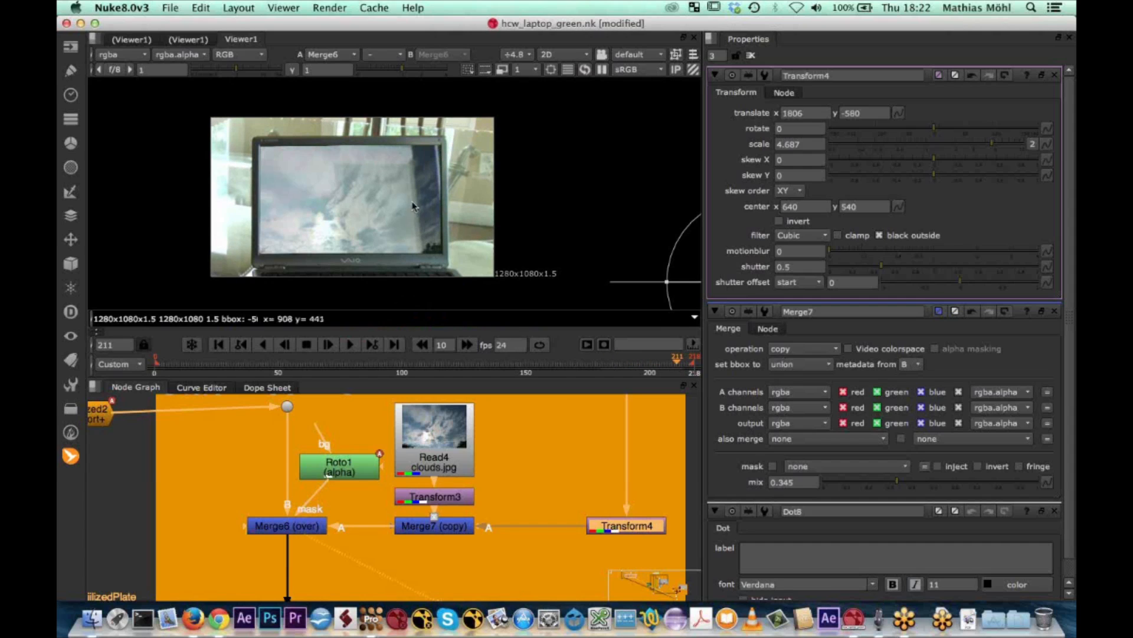
scroll(413, 195, down, 2)
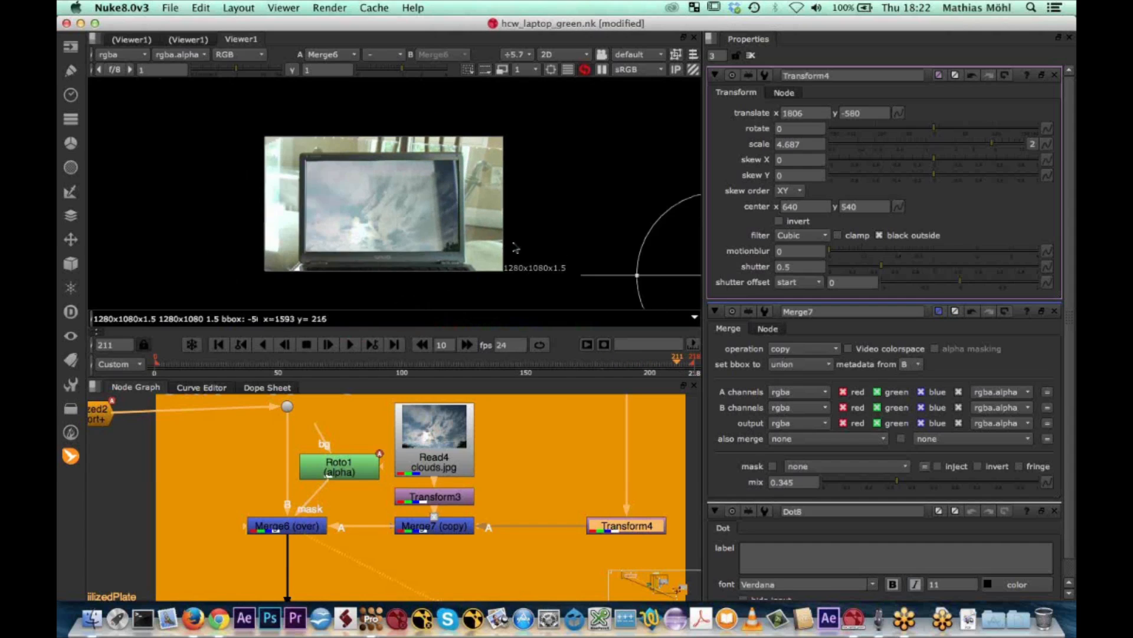
Shift Transform4 to a translate of about 2298, -560 and check the reflection at frame 125
middle_drag(661, 255, 560, 259)
drag(553, 247, 630, 246)
click(617, 363)
drag(608, 367, 464, 379)
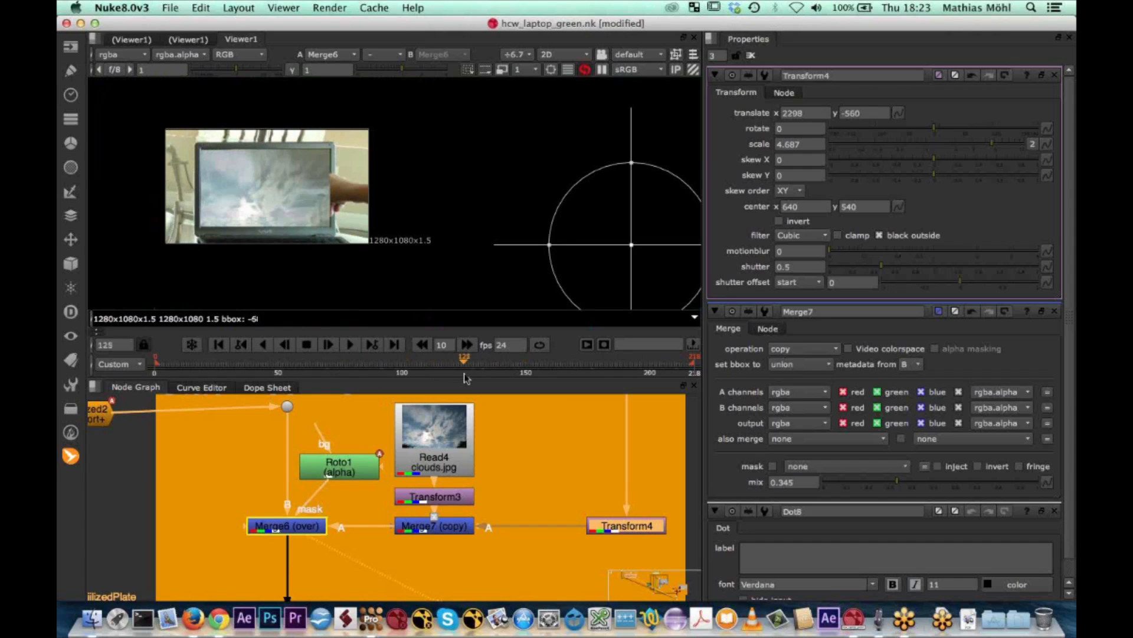
scroll(297, 195, up, 1)
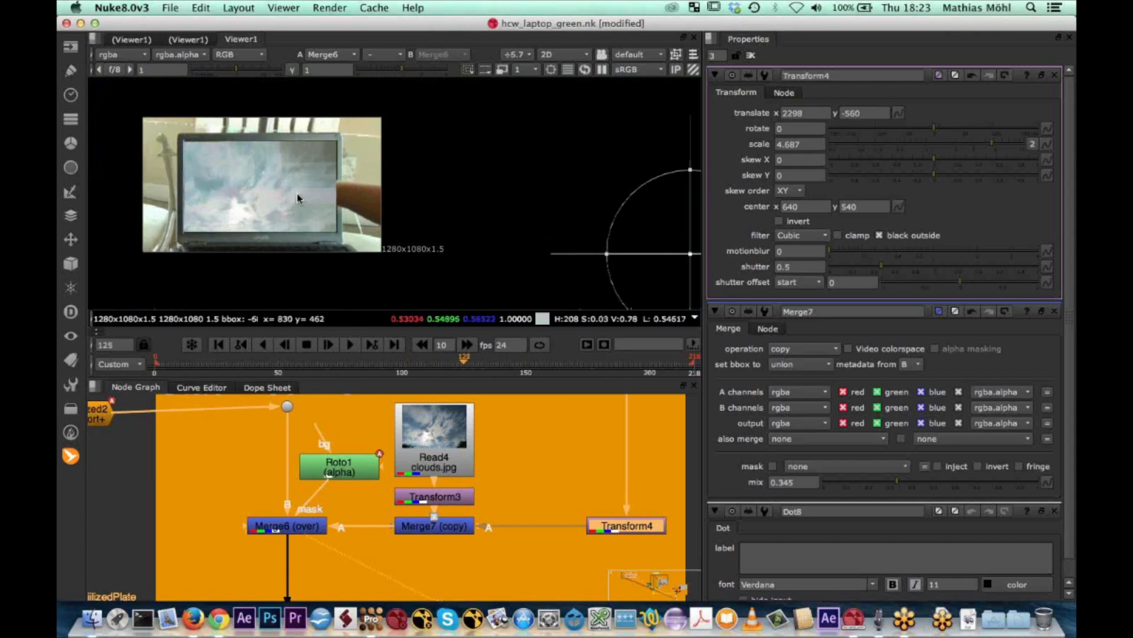
scroll(297, 193, up, 3)
scroll(296, 193, down, 2)
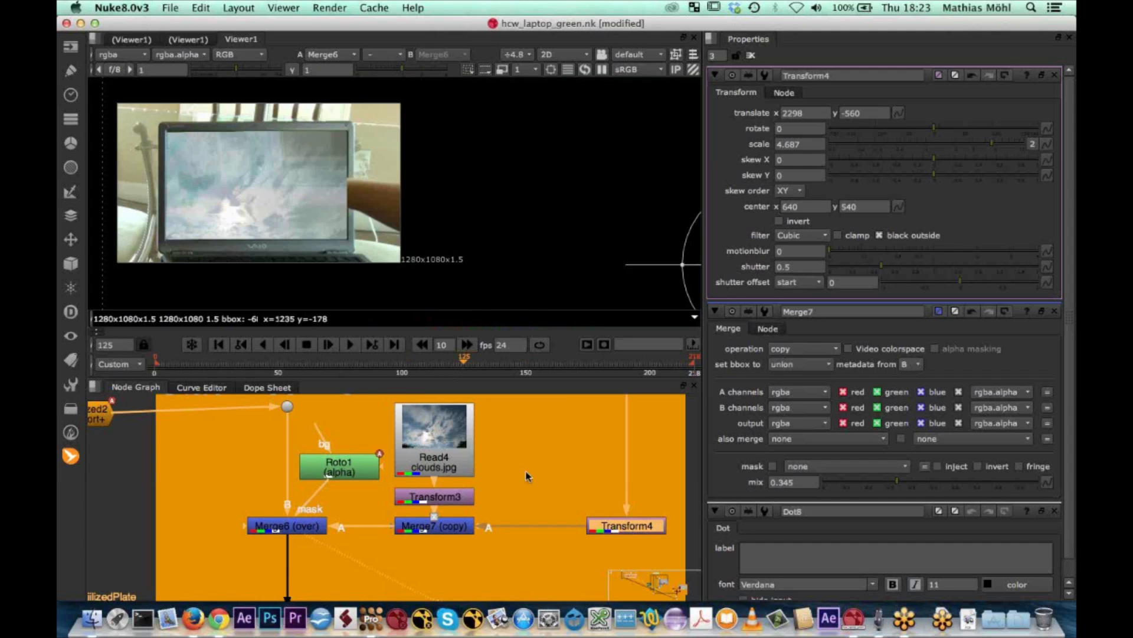
View the final Merge5 composite, and inspect the VAIO logo in the stabilized output at the dot below Merge6
scroll(527, 476, down, 5)
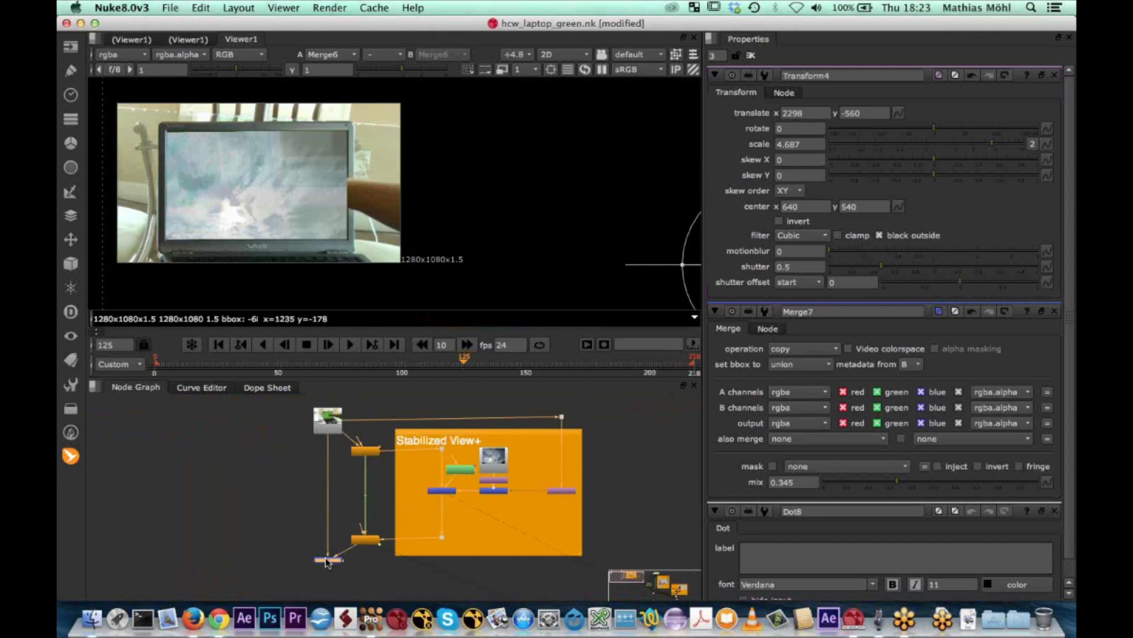
key(1)
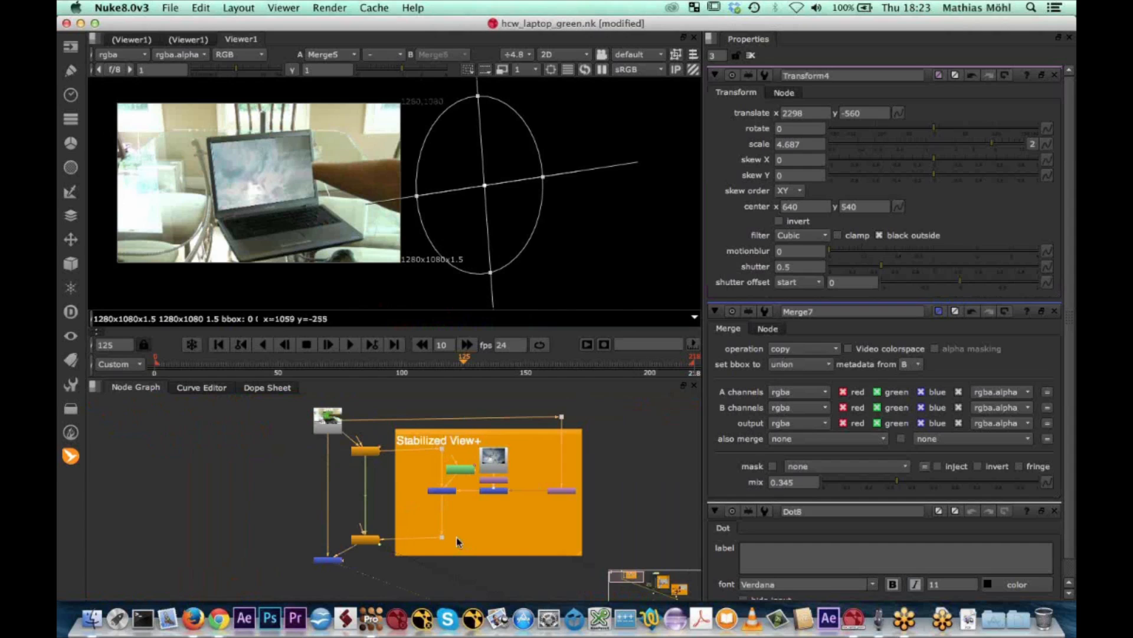
click(441, 539)
key(1)
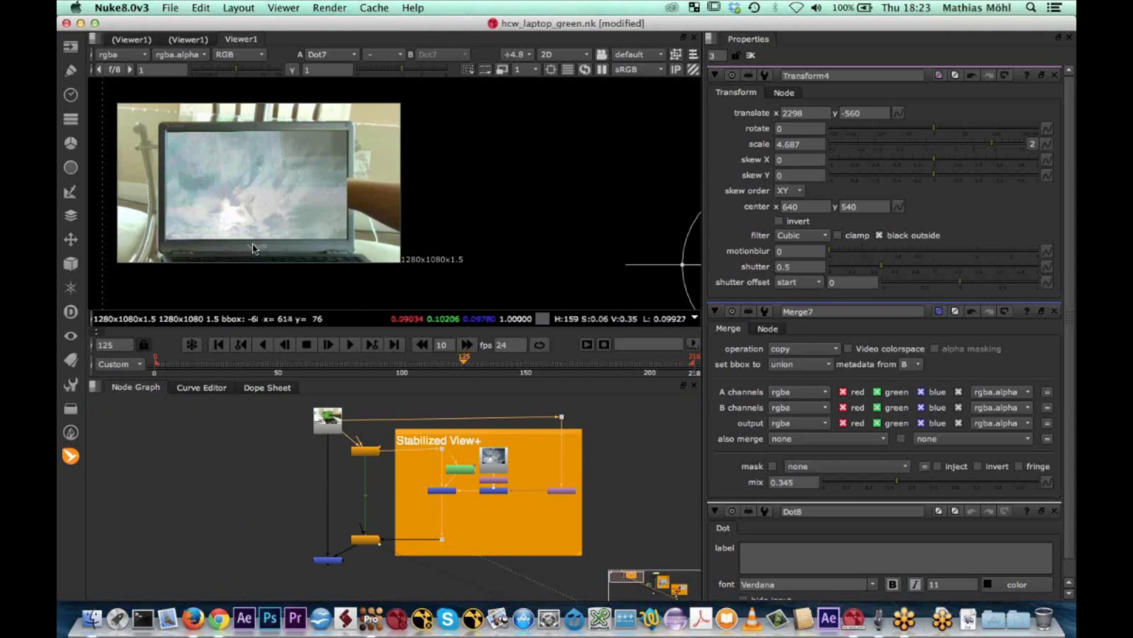
scroll(254, 248, up, 3)
scroll(254, 248, up, 2)
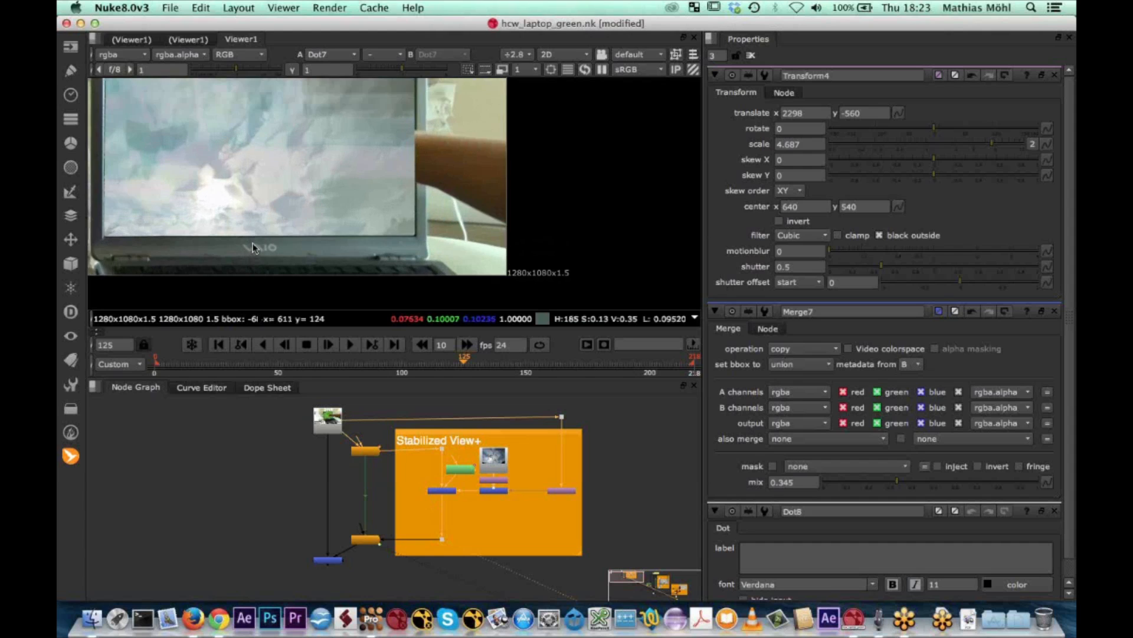
scroll(296, 239, up, 5)
middle_drag(330, 232, 452, 213)
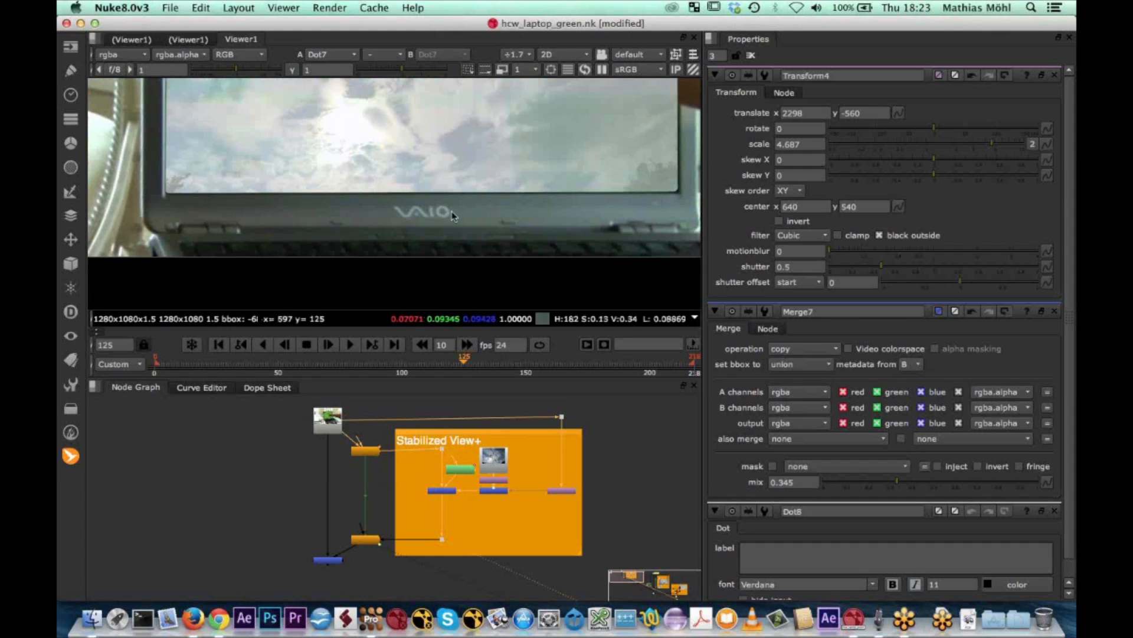
Add a RotoPaint node from the selected Merge6 inside the Stabilized View+ backdrop
scroll(487, 496, up, 3)
scroll(462, 515, up, 2)
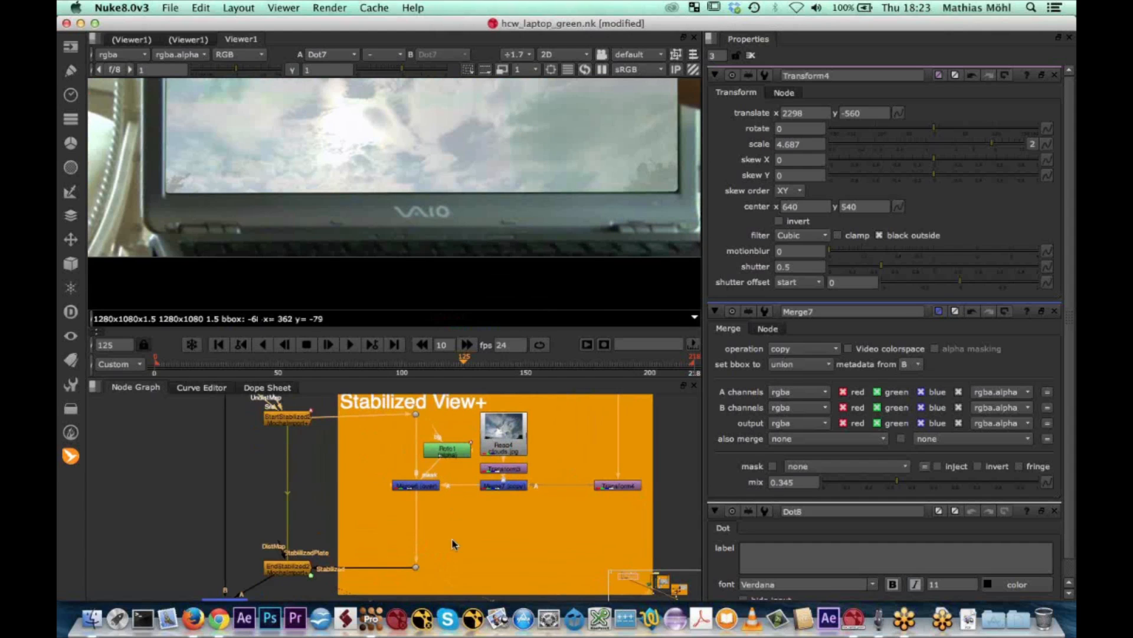
click(406, 486)
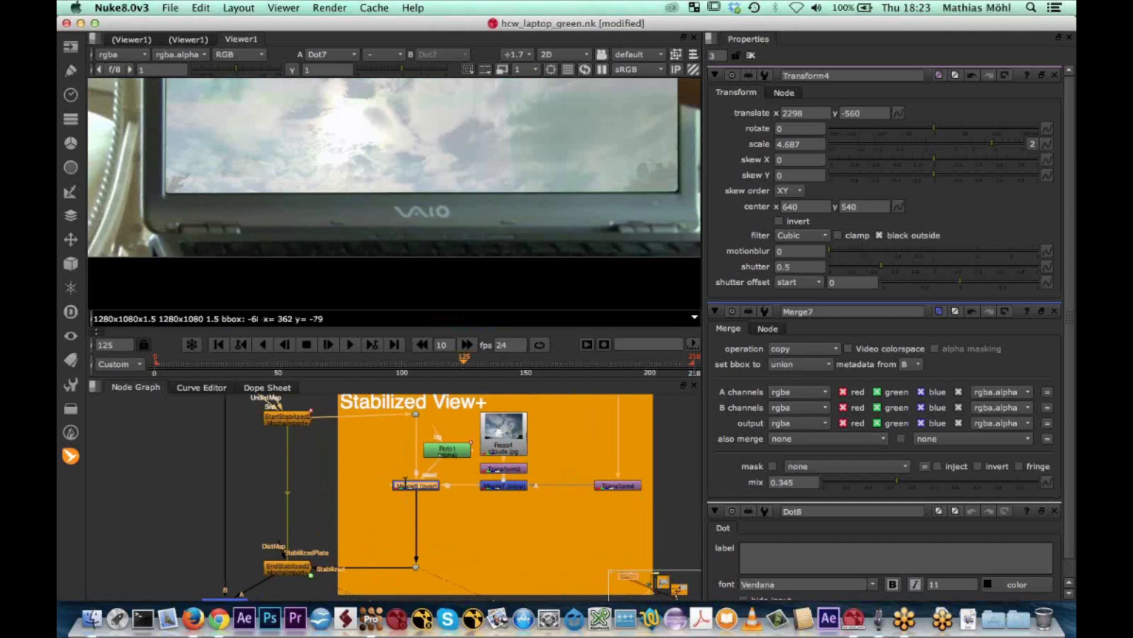
key(Tab)
text(roto)
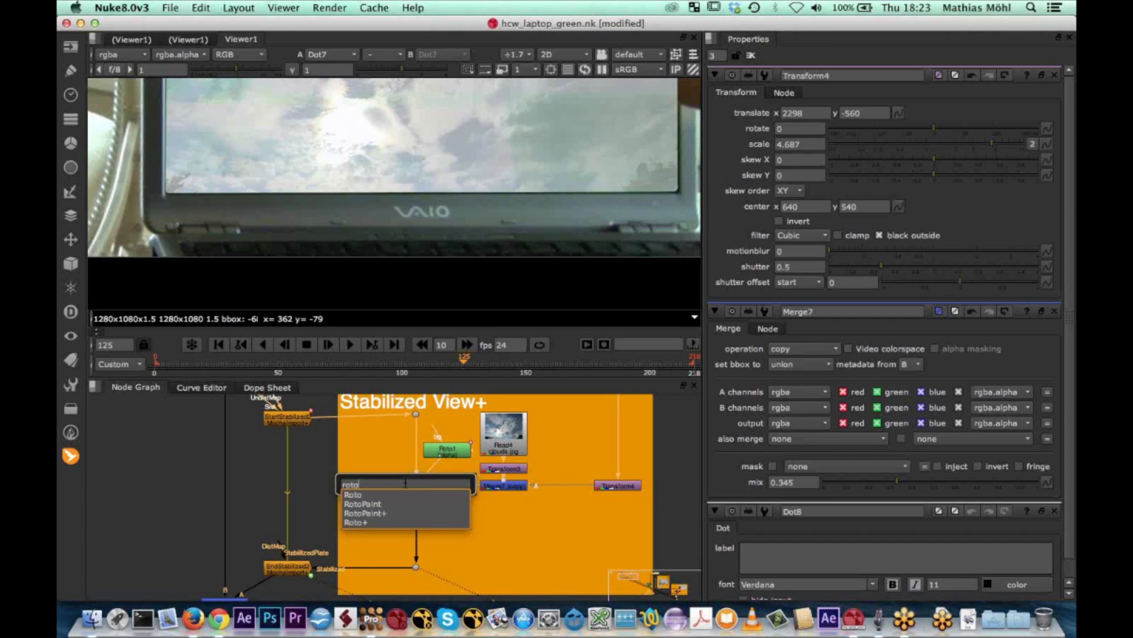
key(Return)
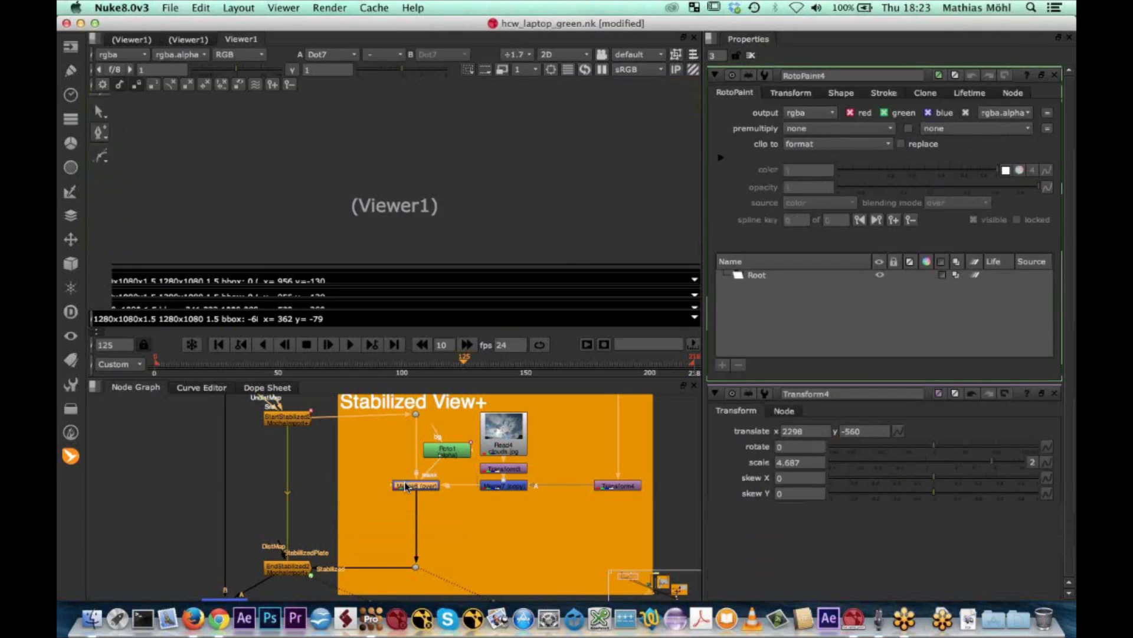
Place RotoPaint4 between Merge6 and the dot below it, and set up its Clone brush for all frames with size 15
drag(406, 485, 413, 536)
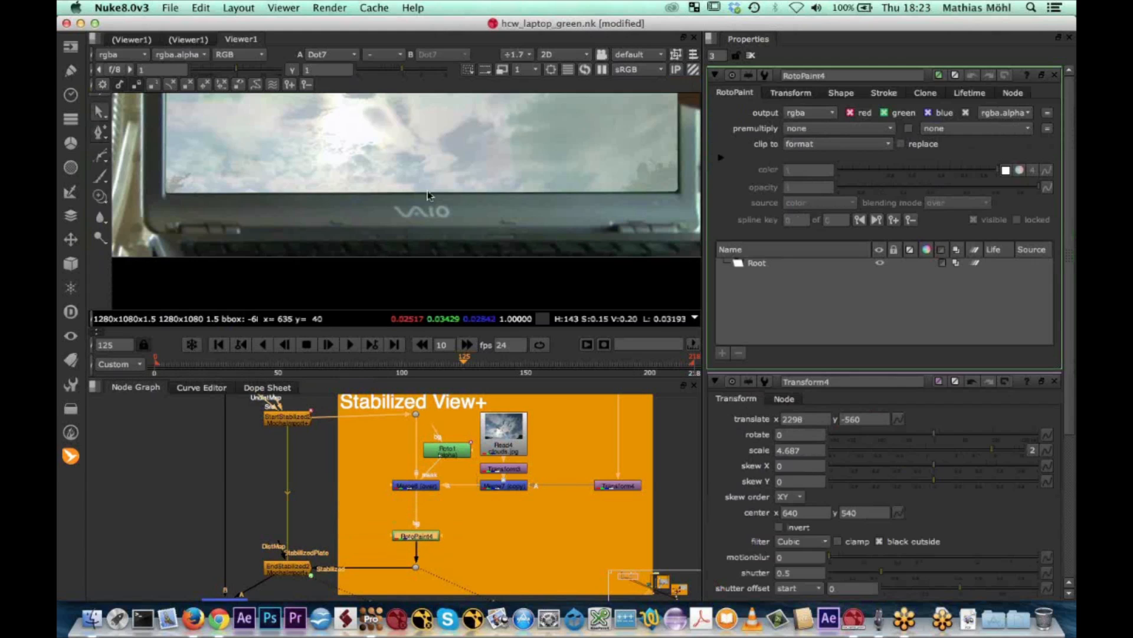
right_click(101, 200)
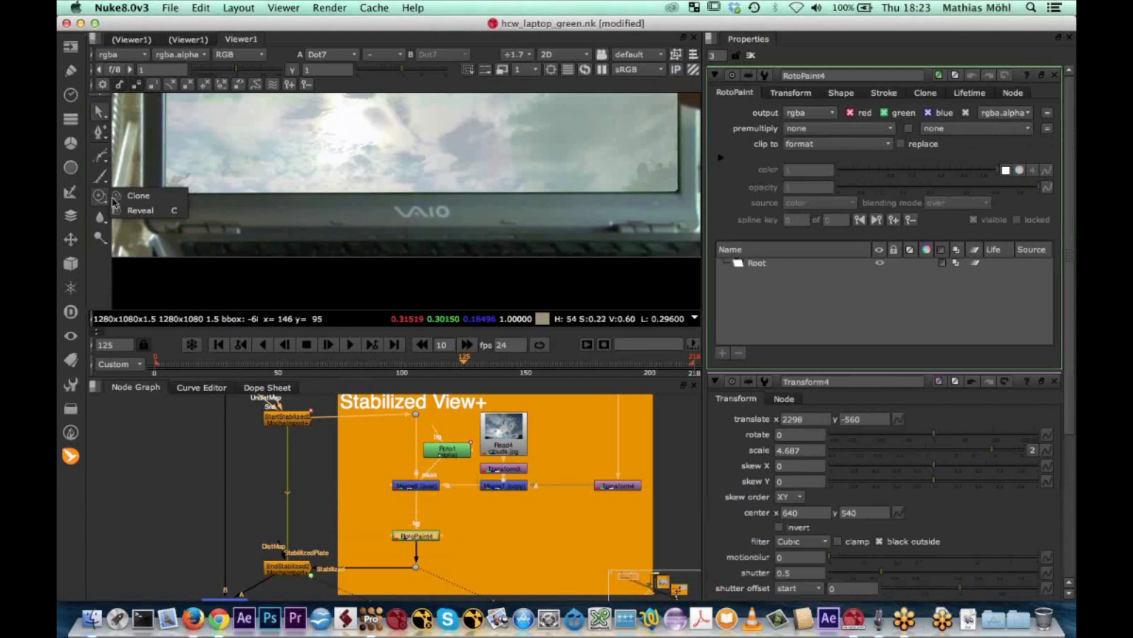
click(137, 196)
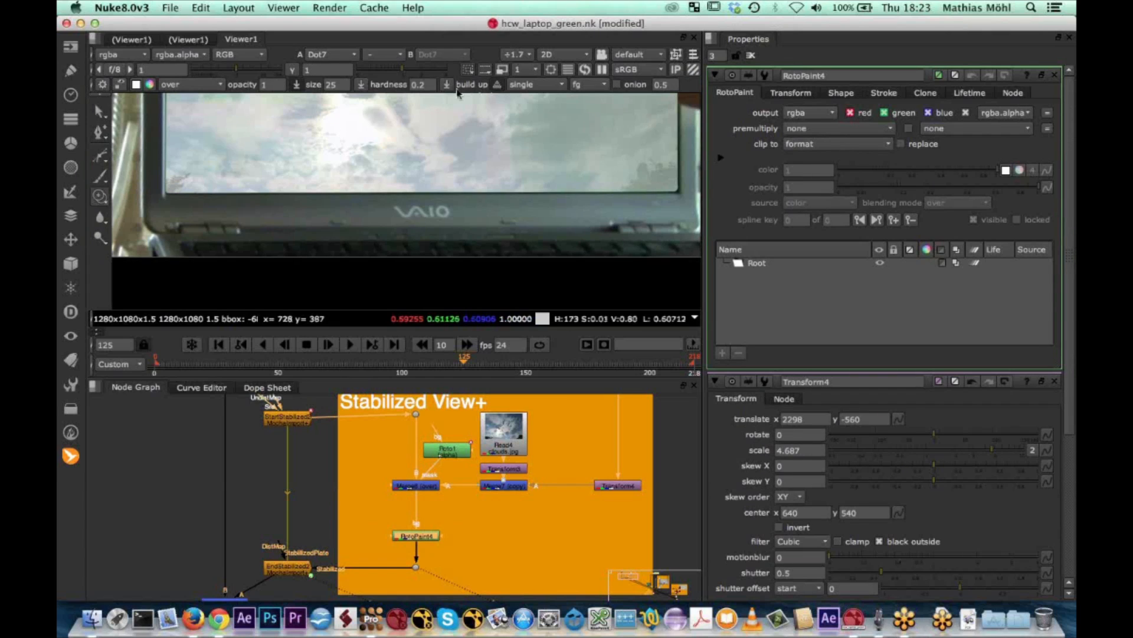
click(559, 84)
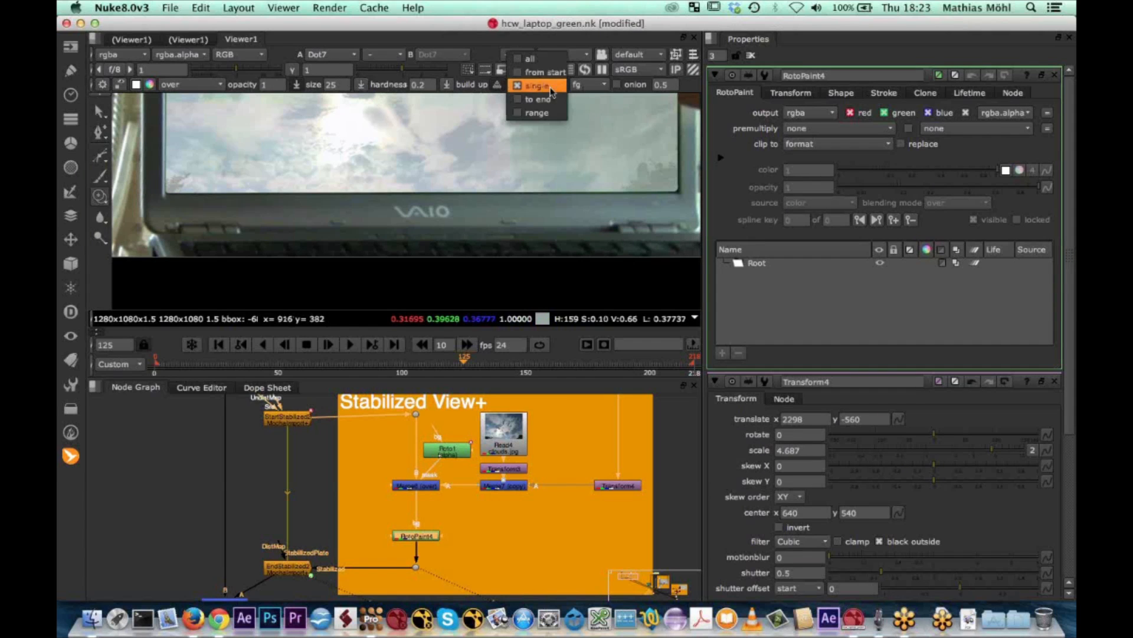
click(529, 59)
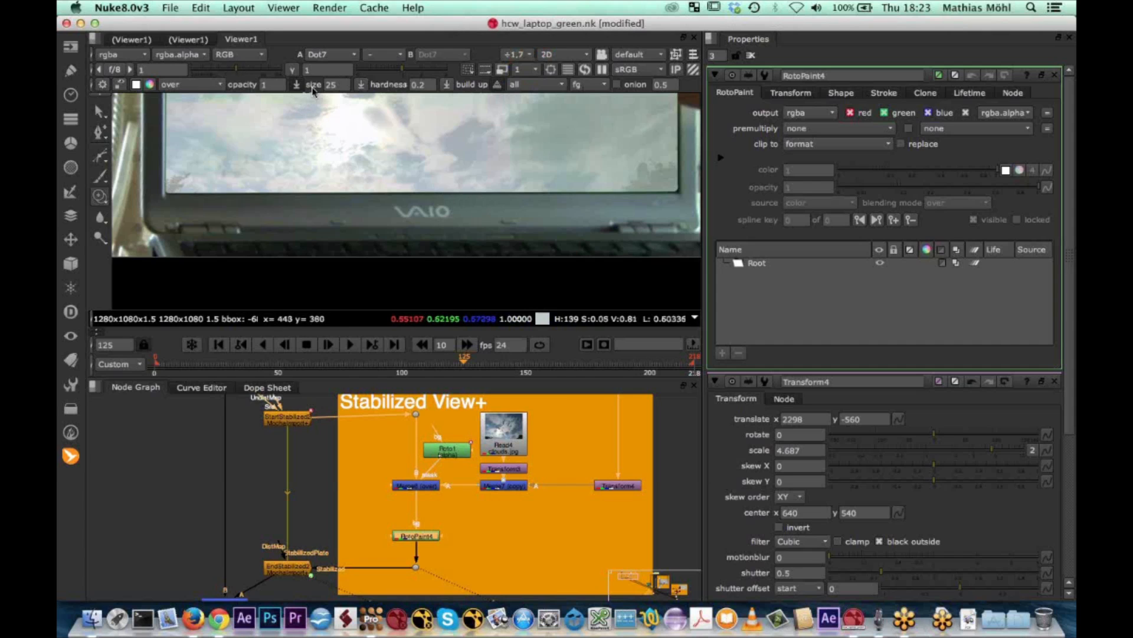
scroll(437, 215, up, 4)
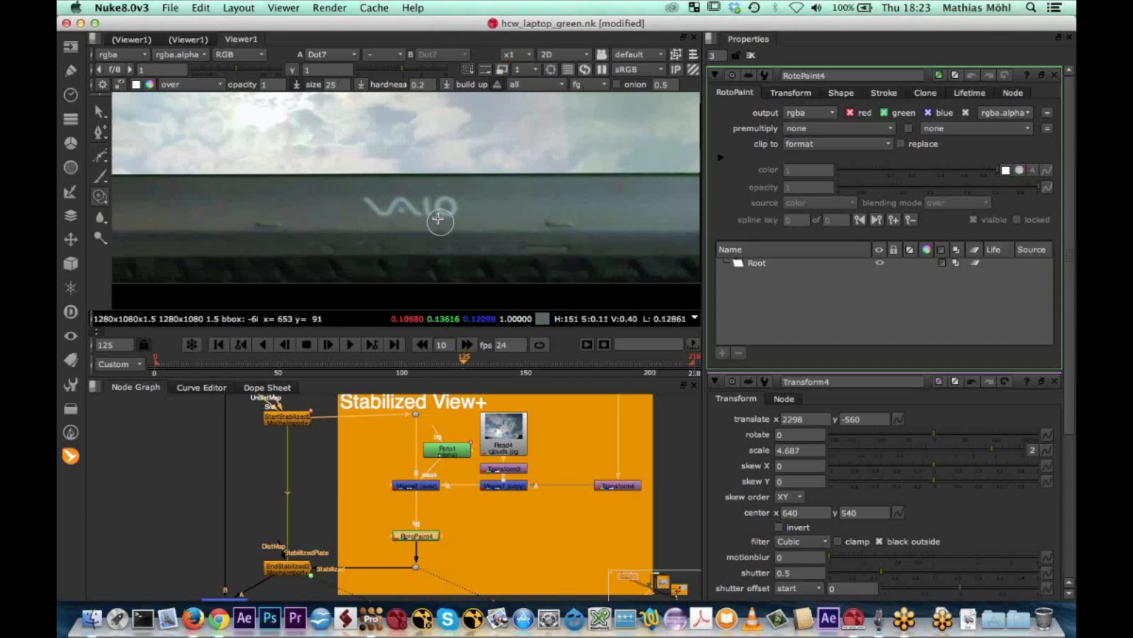
double_click(331, 84)
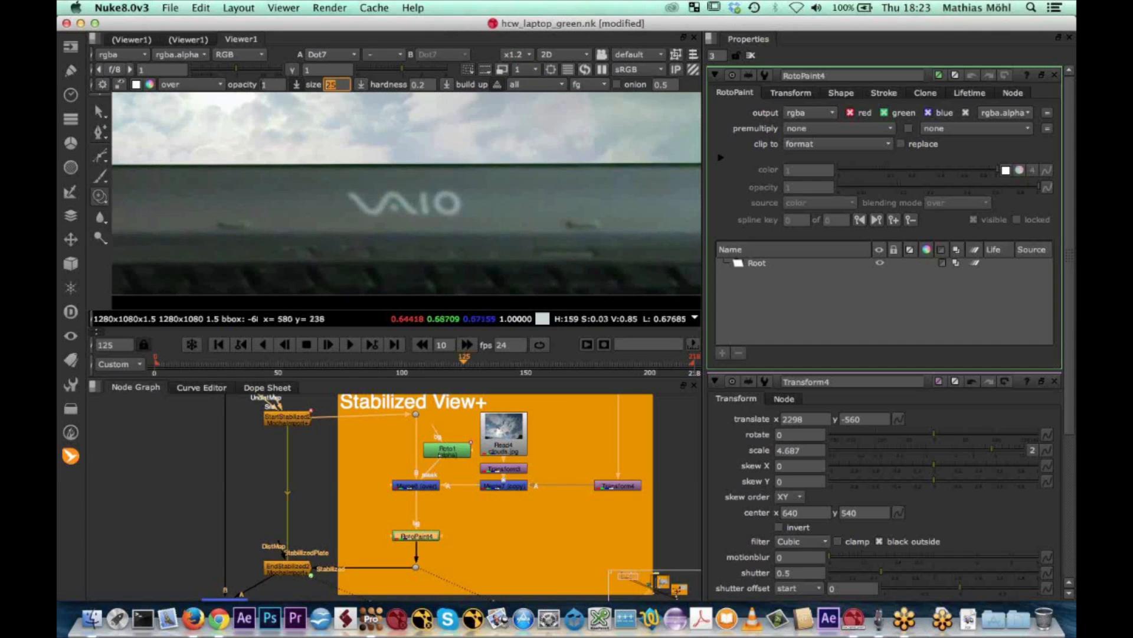
text(15)
key(Return)
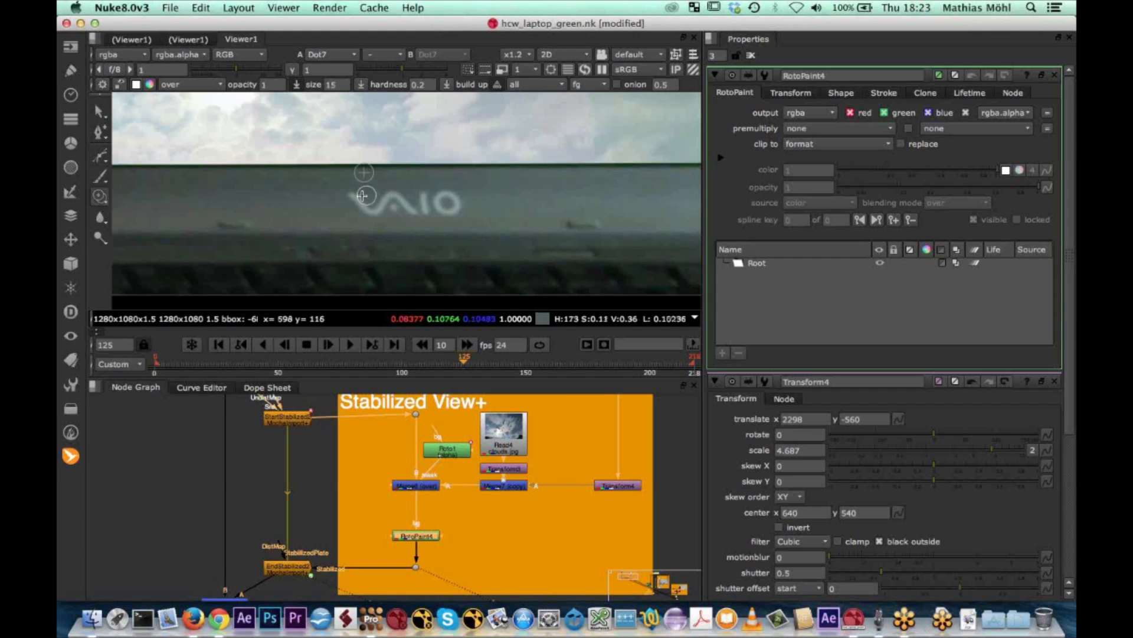
Clone clean bezel texture over the VAIO logo until the lettering is fully painted out
mouse_move(348, 200)
mouse_down()
mouse_move(464, 202)
mouse_move(425, 194)
mouse_up()
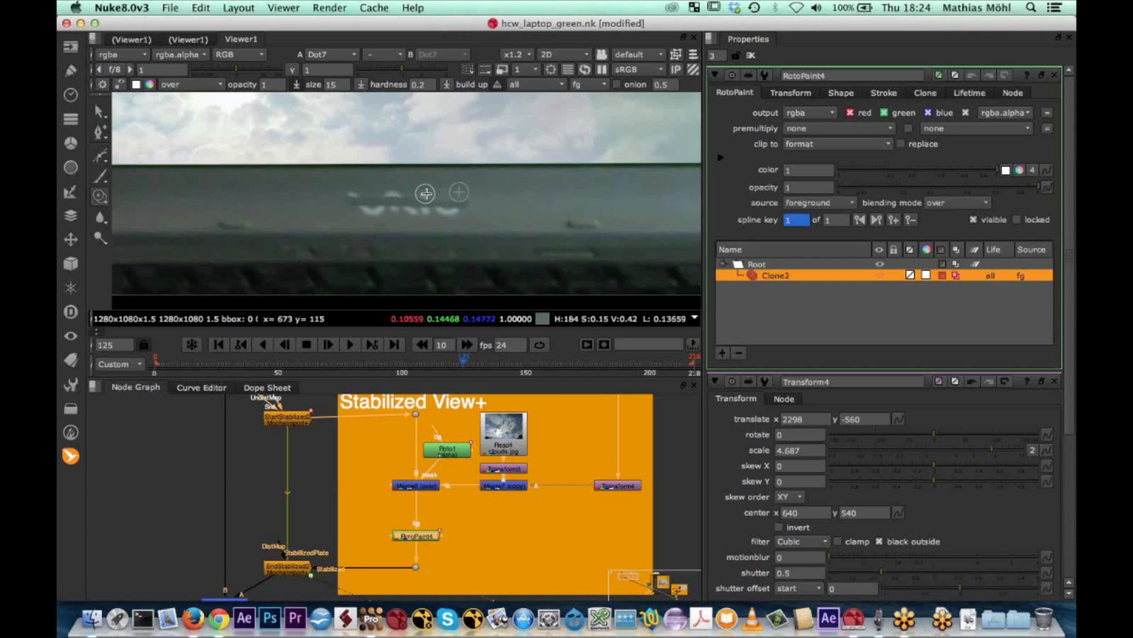
super+drag(287, 189, 379, 193)
mouse_move(292, 192)
super+mouse_down()
mouse_move(409, 198)
mouse_move(399, 205)
super+mouse_up()
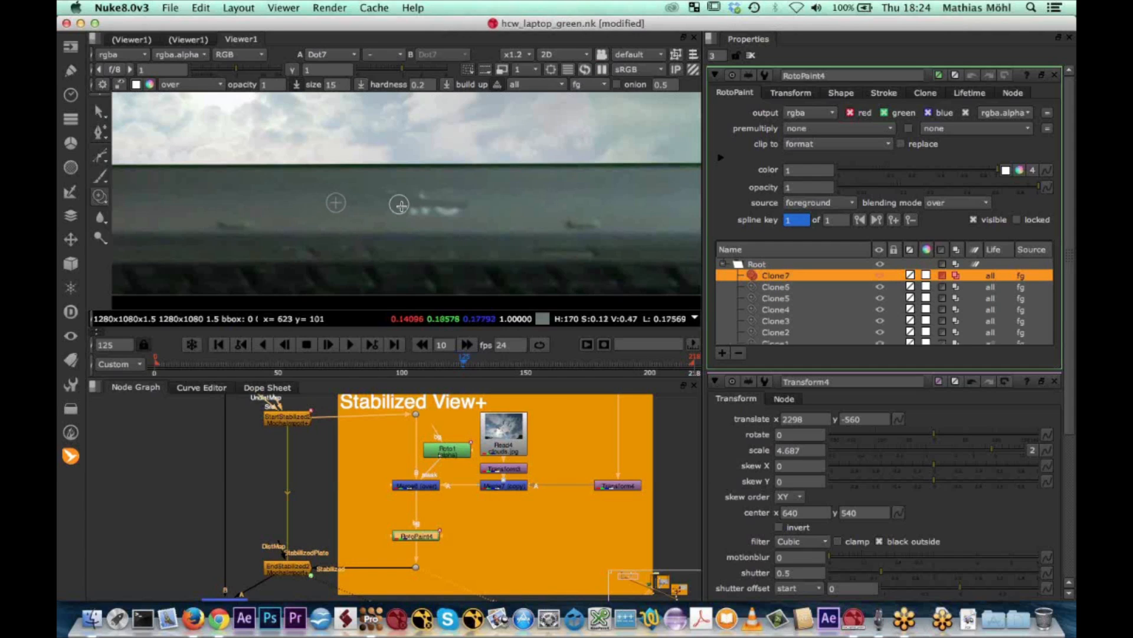
mouse_move(427, 214)
mouse_down()
mouse_move(458, 208)
mouse_move(417, 209)
mouse_move(420, 193)
mouse_up()
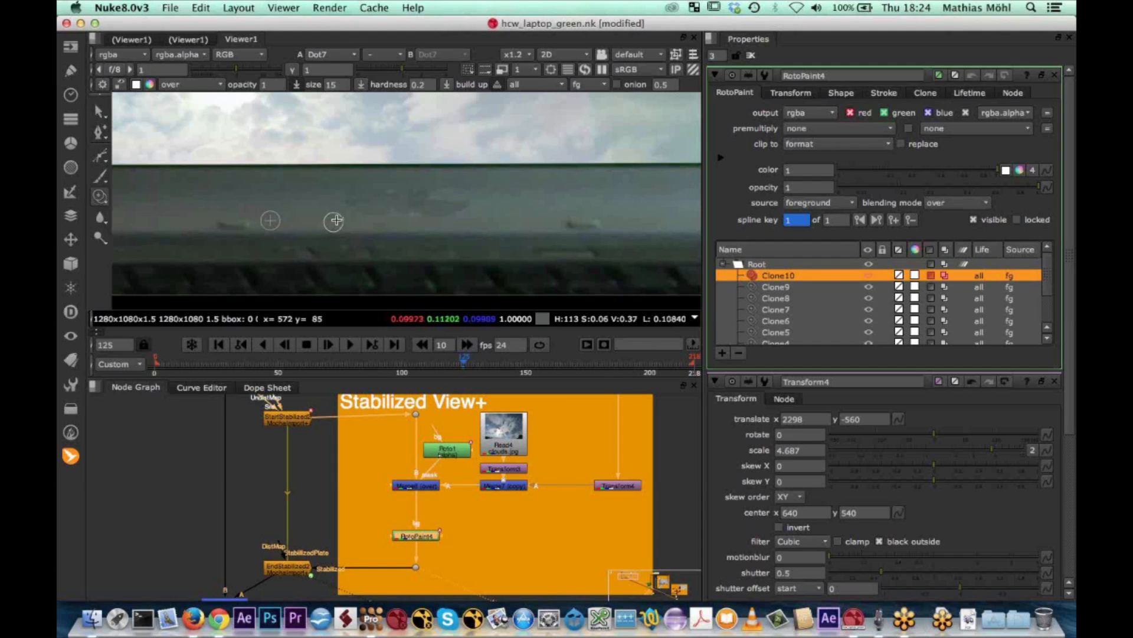
drag(333, 221, 336, 219)
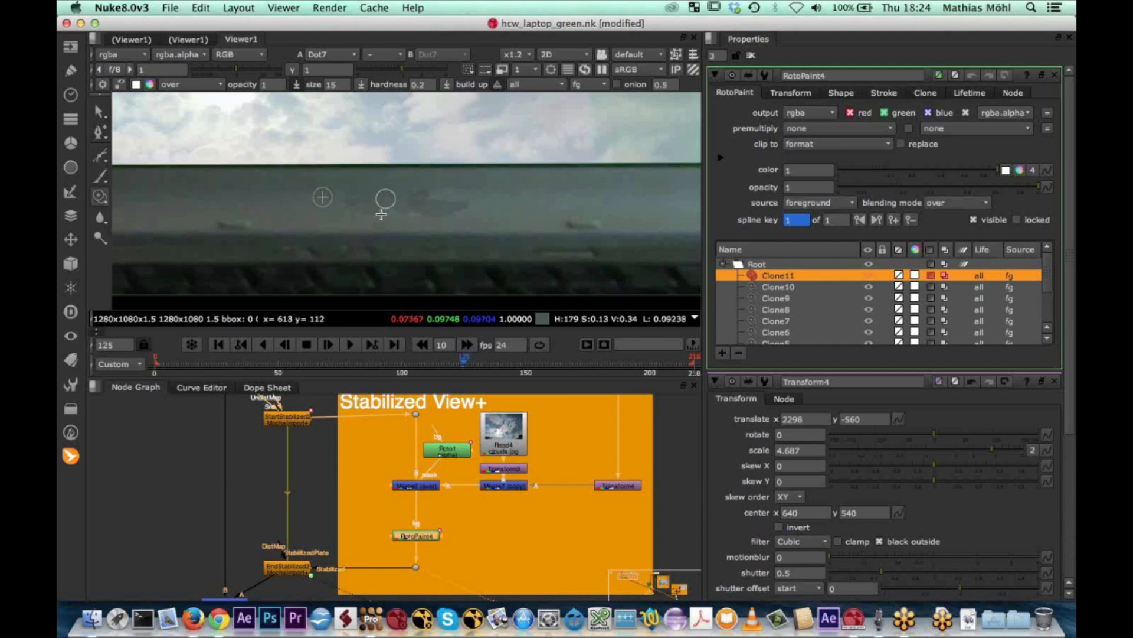
Scrub through the timeline to frame 106 to check how the painted-out logo area holds up
click(450, 365)
drag(450, 364, 175, 366)
drag(267, 363, 423, 367)
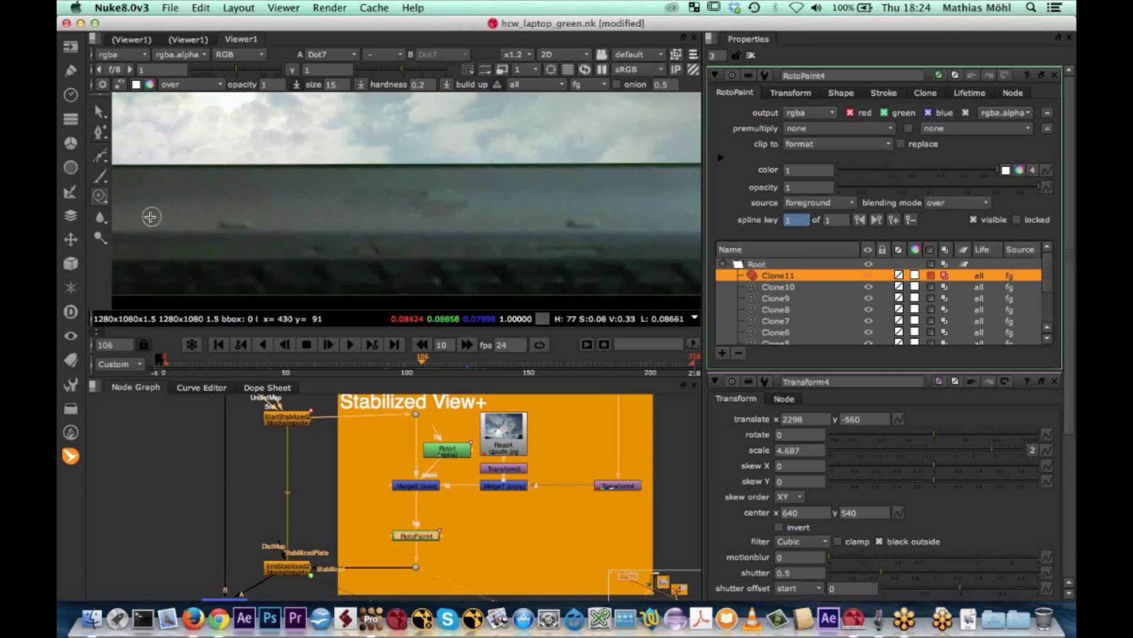
Smooth the cloned patch on the bezel at frame 106 with Blur strokes of size 25
key(x)
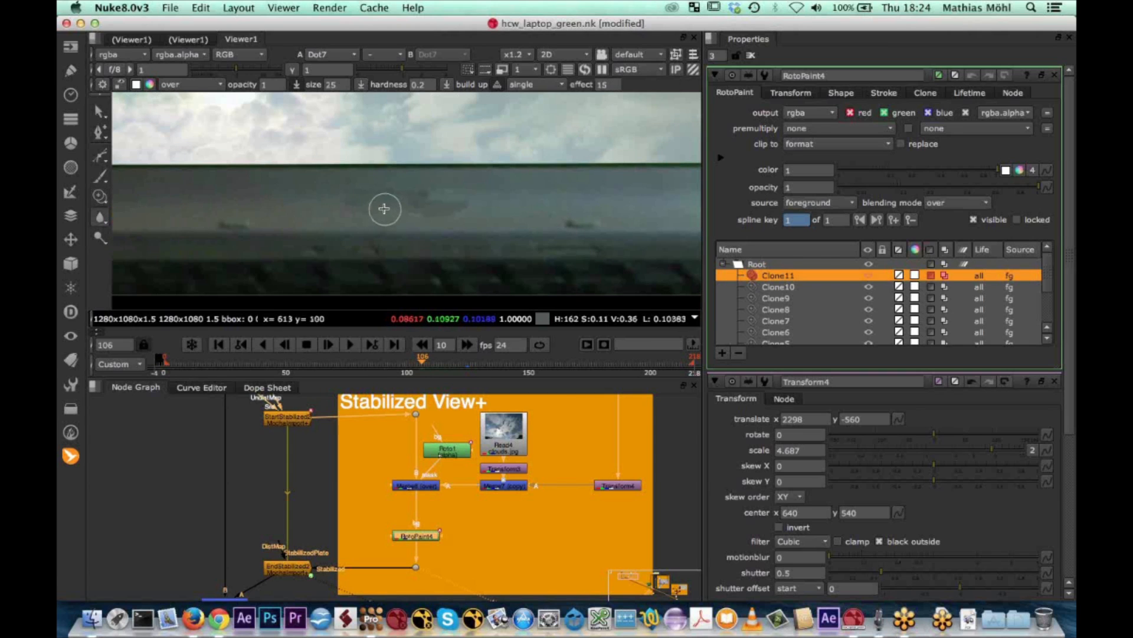
mouse_move(371, 202)
mouse_down()
mouse_move(354, 194)
mouse_move(362, 189)
mouse_up()
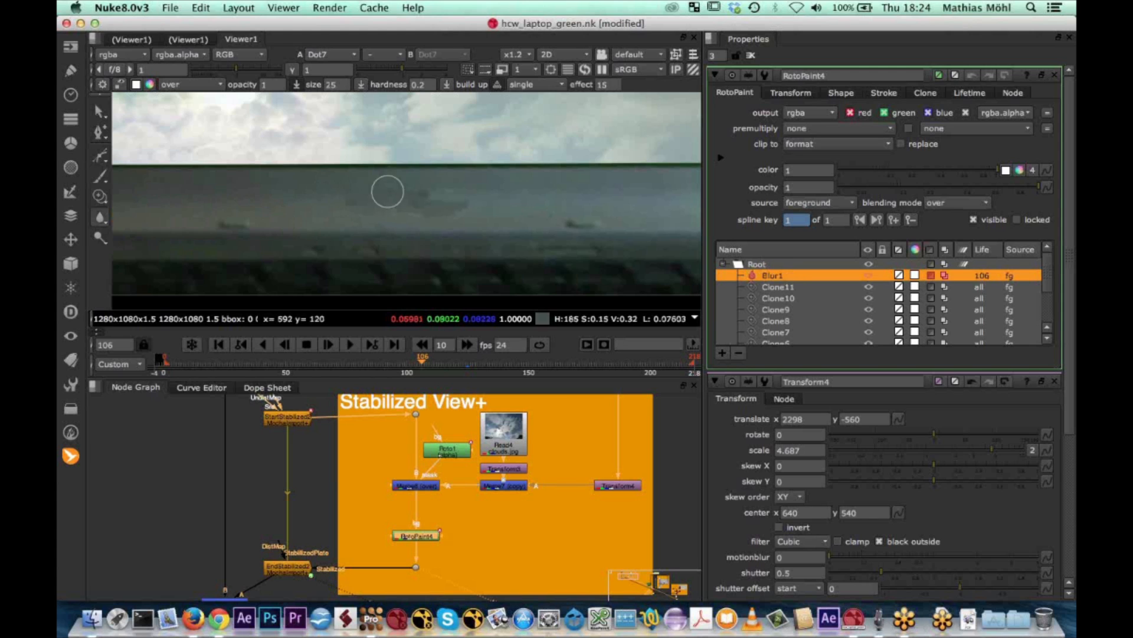
mouse_move(443, 207)
mouse_down()
mouse_move(423, 215)
mouse_move(309, 189)
mouse_move(379, 188)
mouse_up()
key(2)
key(1)
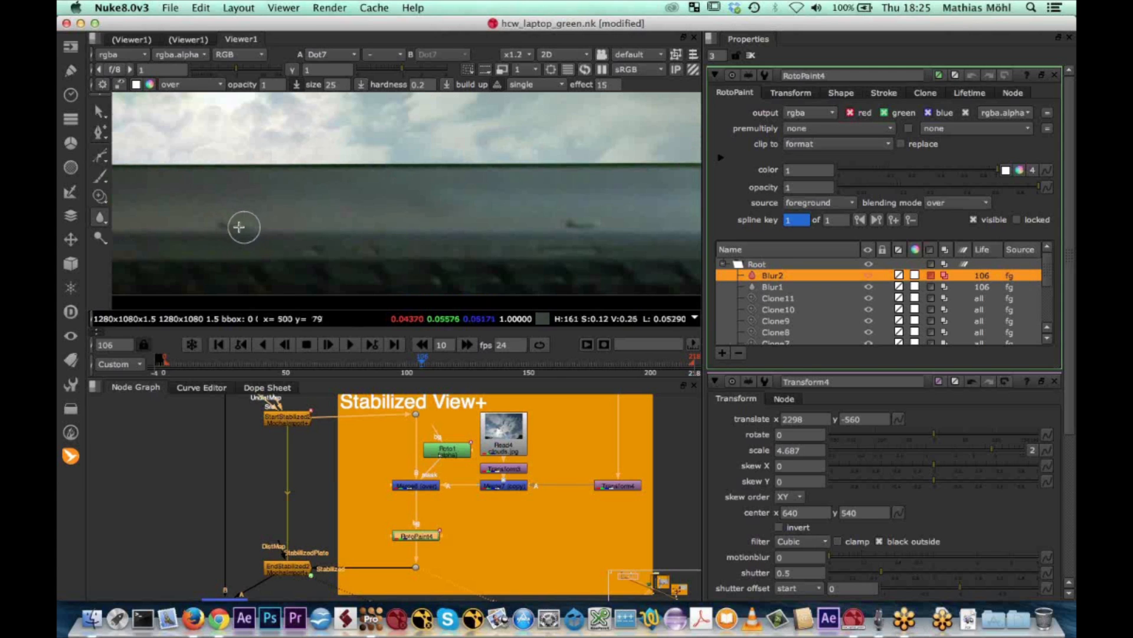
Clone a copy of the small rubber pad onto the middle of the bezel for all frames
click(100, 196)
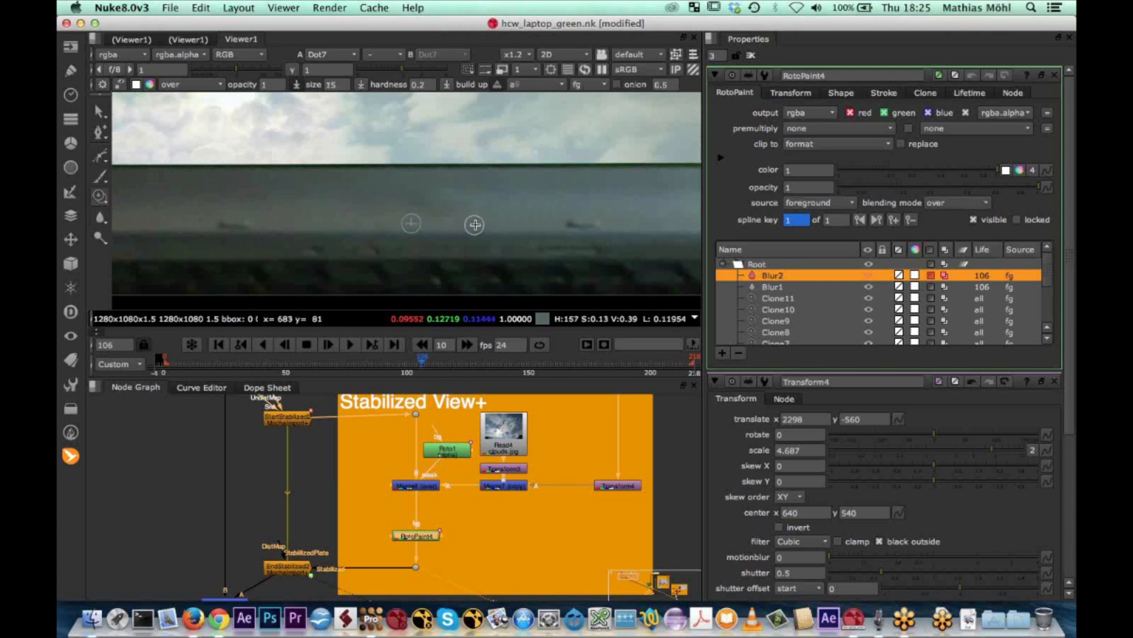
mouse_move(347, 220)
super+mouse_down()
mouse_move(447, 232)
mouse_move(450, 223)
mouse_move(410, 220)
mouse_move(430, 220)
super+mouse_up()
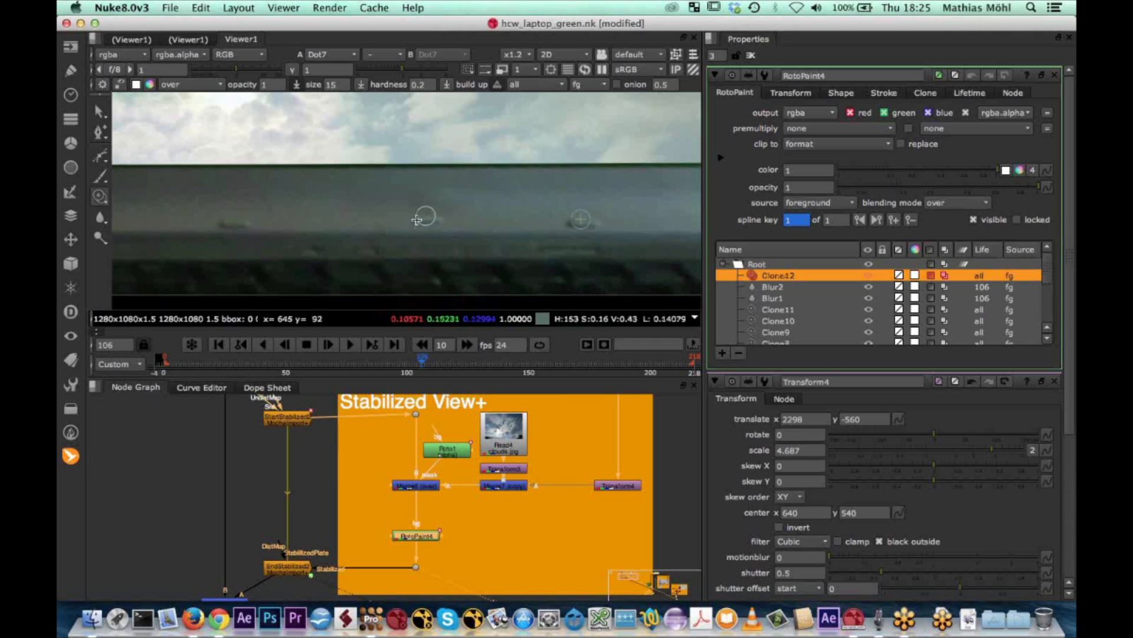
mouse_move(418, 363)
mouse_down()
mouse_move(372, 361)
mouse_move(422, 358)
mouse_up()
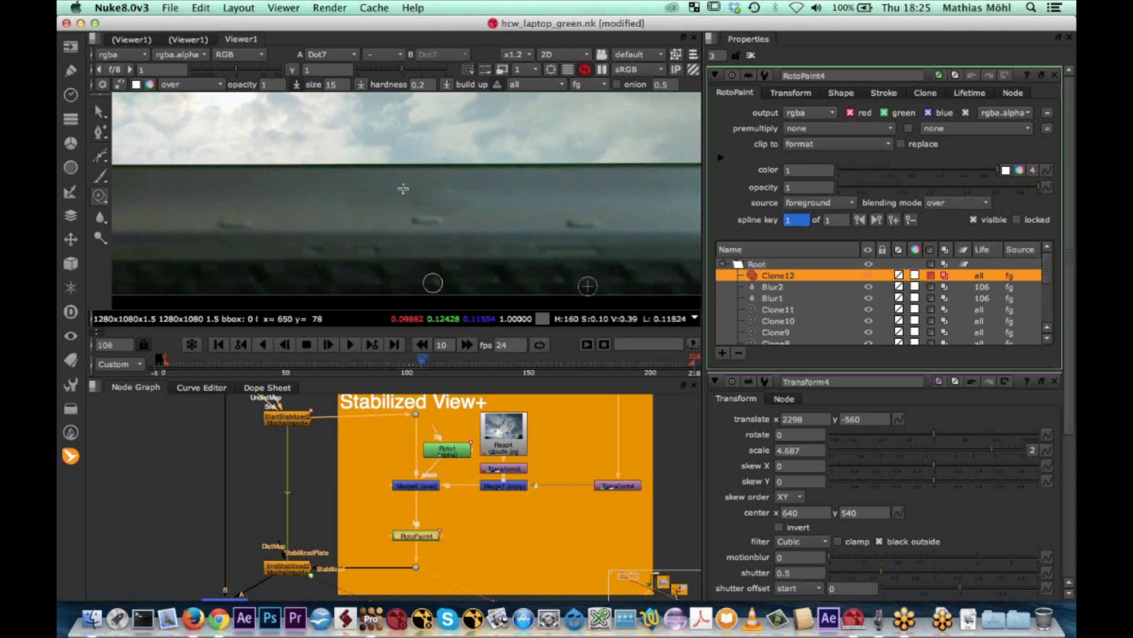
Set the lifetime of the Blur1 and Blur2 strokes to all frames, and check the result at frame 109
click(772, 286)
shift+click(774, 299)
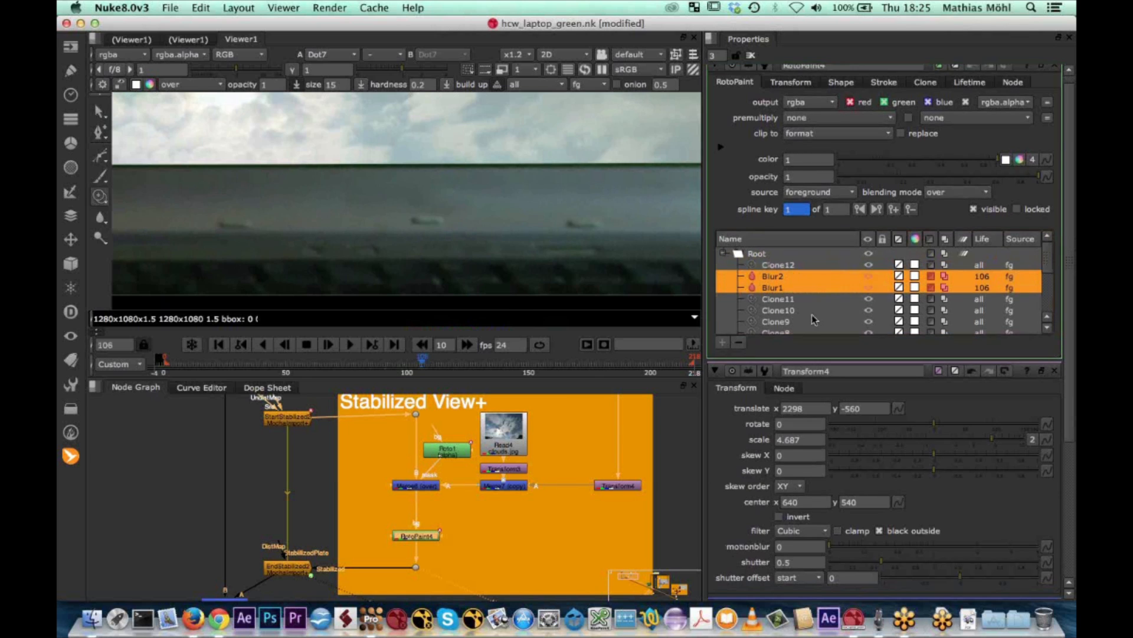
click(970, 92)
click(842, 112)
click(791, 94)
mouse_move(422, 360)
mouse_down()
mouse_move(389, 367)
mouse_move(429, 366)
mouse_up()
View the Merge5 composite and play it back from frame 109 to check the painted bezel in the moving shot
middle_drag(258, 552, 268, 527)
click(237, 581)
key(1)
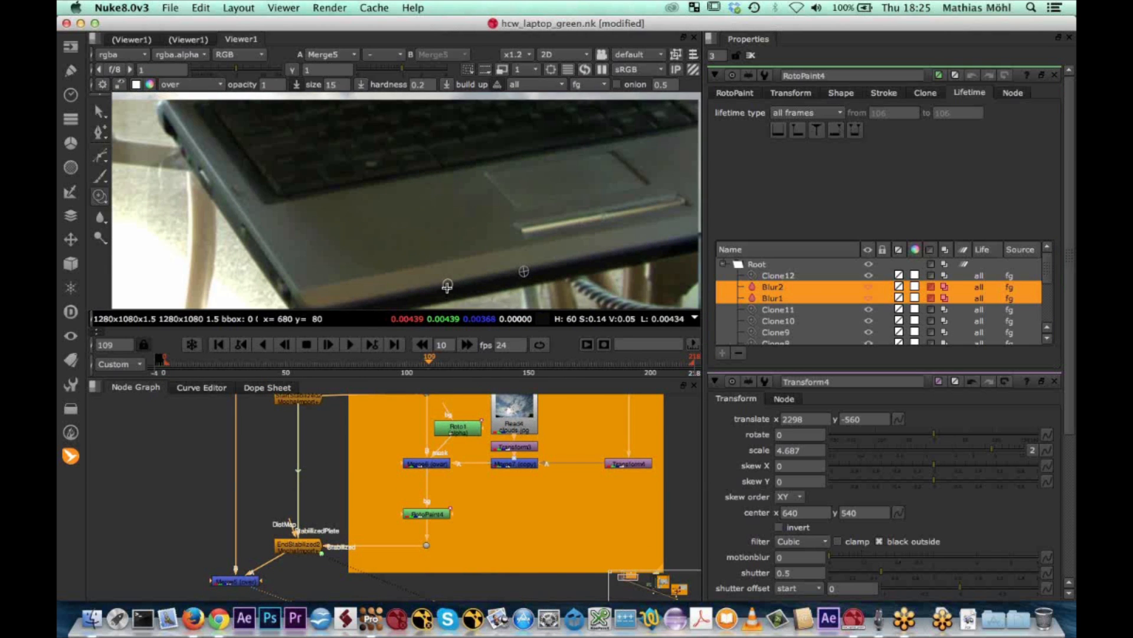
scroll(466, 231, up, 5)
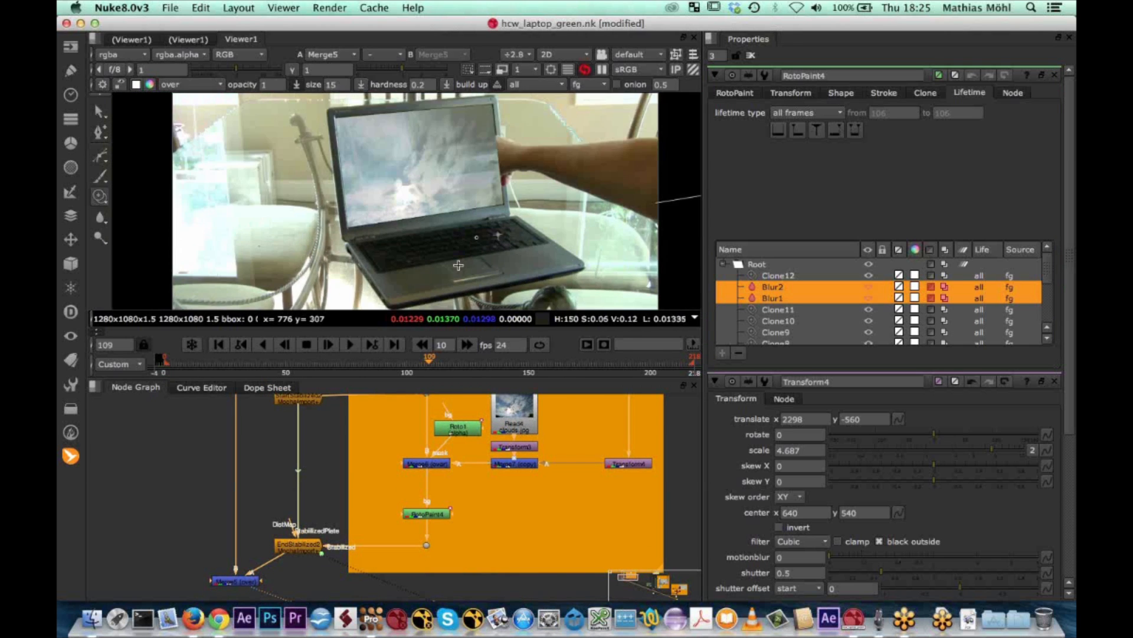
scroll(416, 221, down, 3)
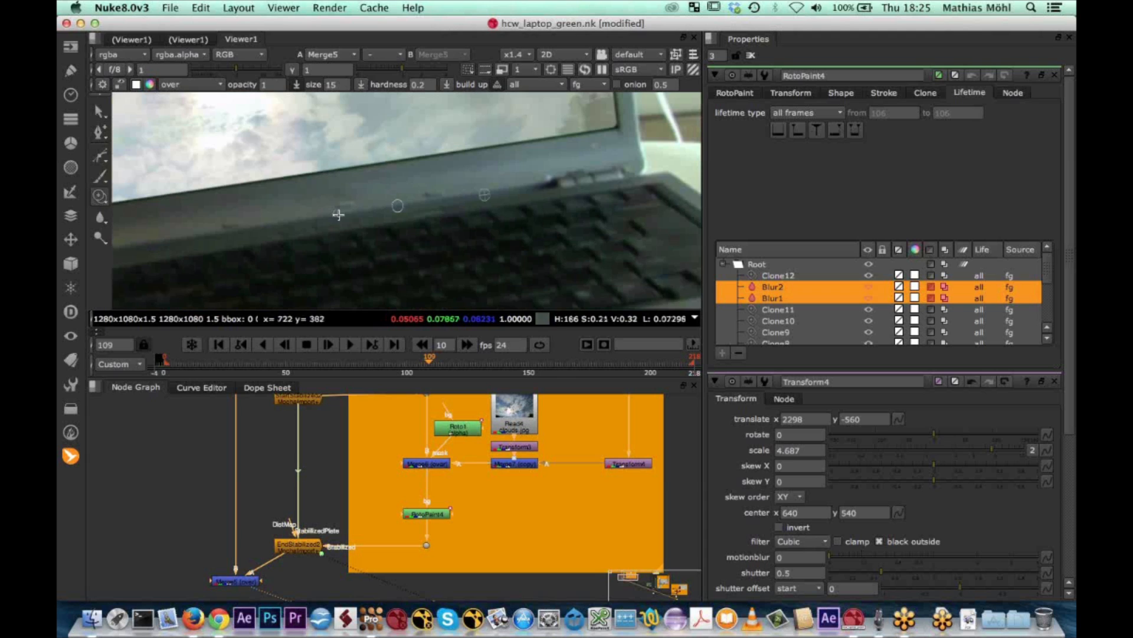
click(350, 344)
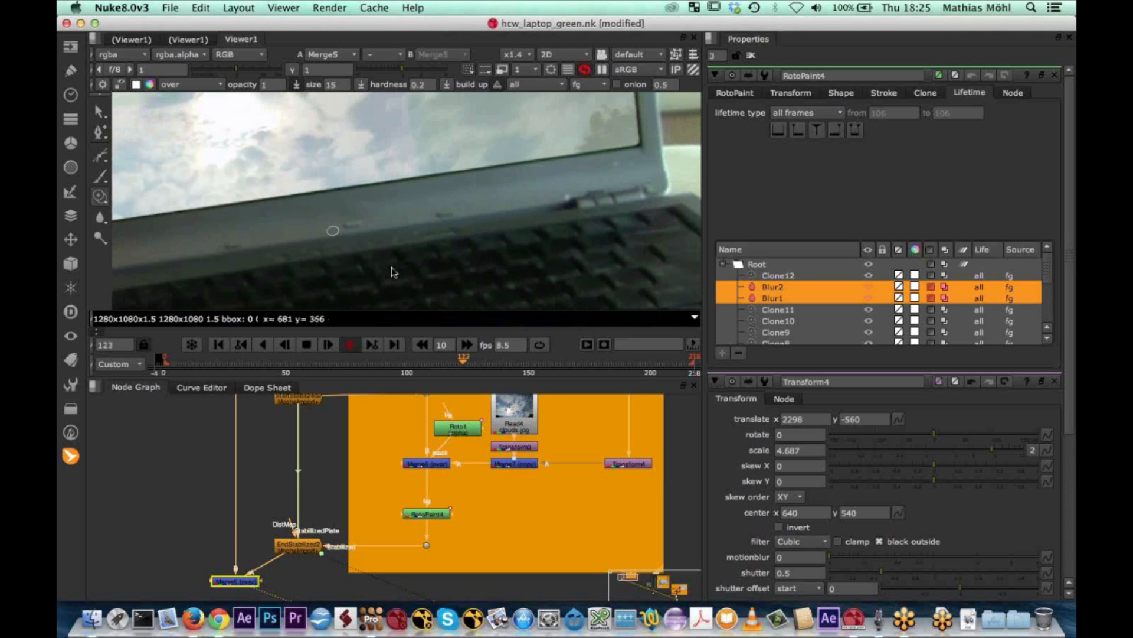
click(307, 345)
Inspect the laptop screen in the composite at frame 147 and compare it with the original Read2 footage
scroll(435, 204, down, 8)
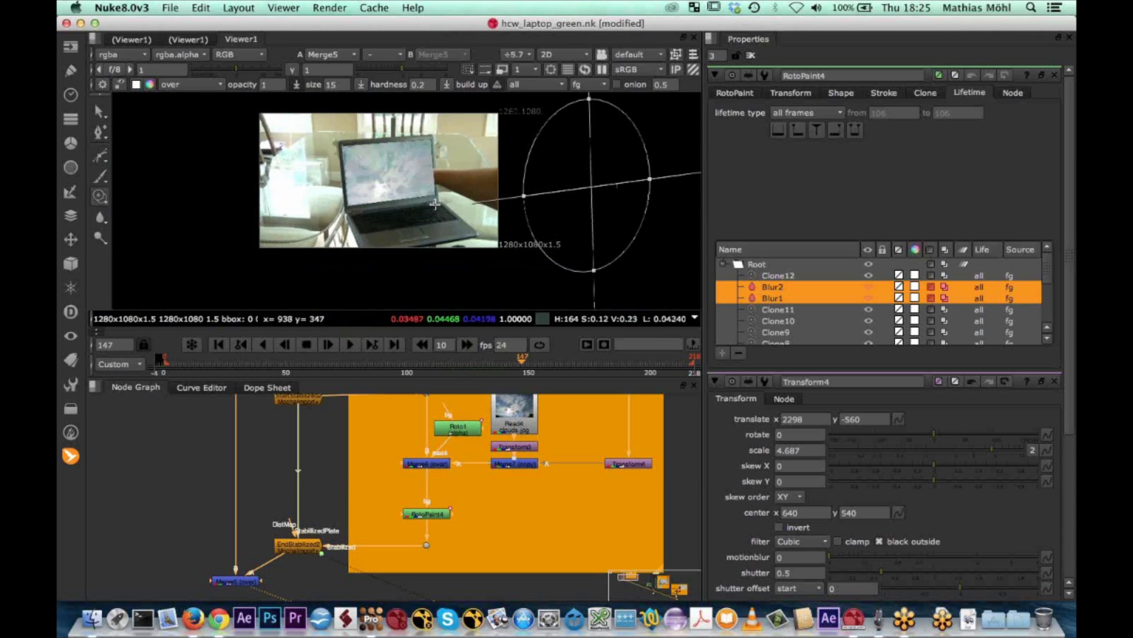
scroll(435, 204, up, 5)
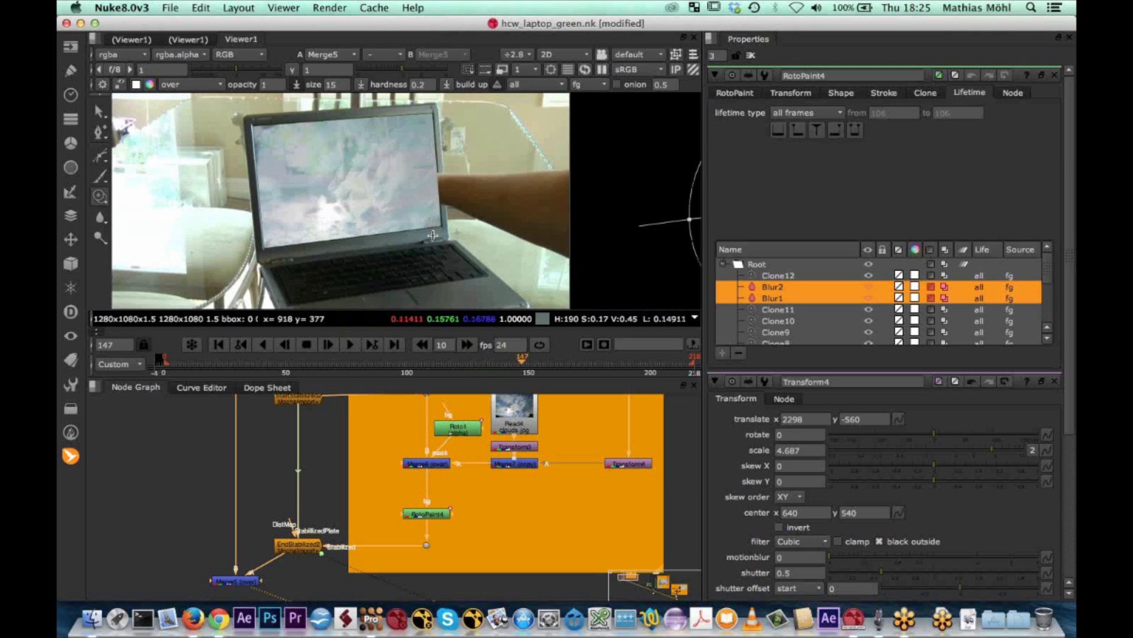
scroll(433, 234, down, 2)
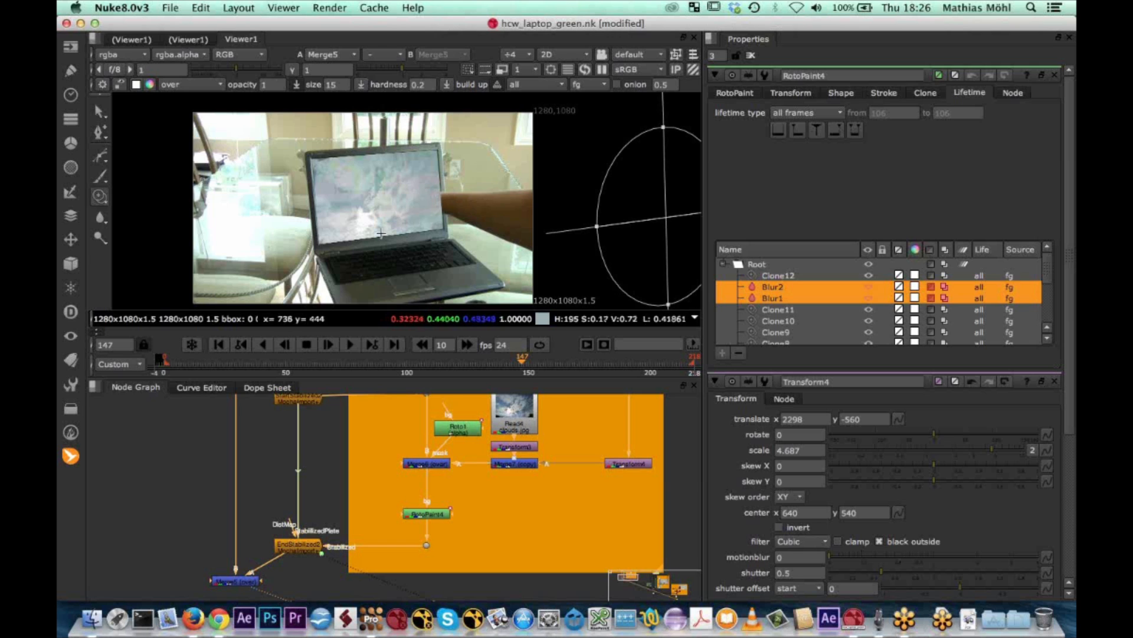
scroll(372, 468, up, 2)
scroll(395, 495, down, 3)
click(303, 418)
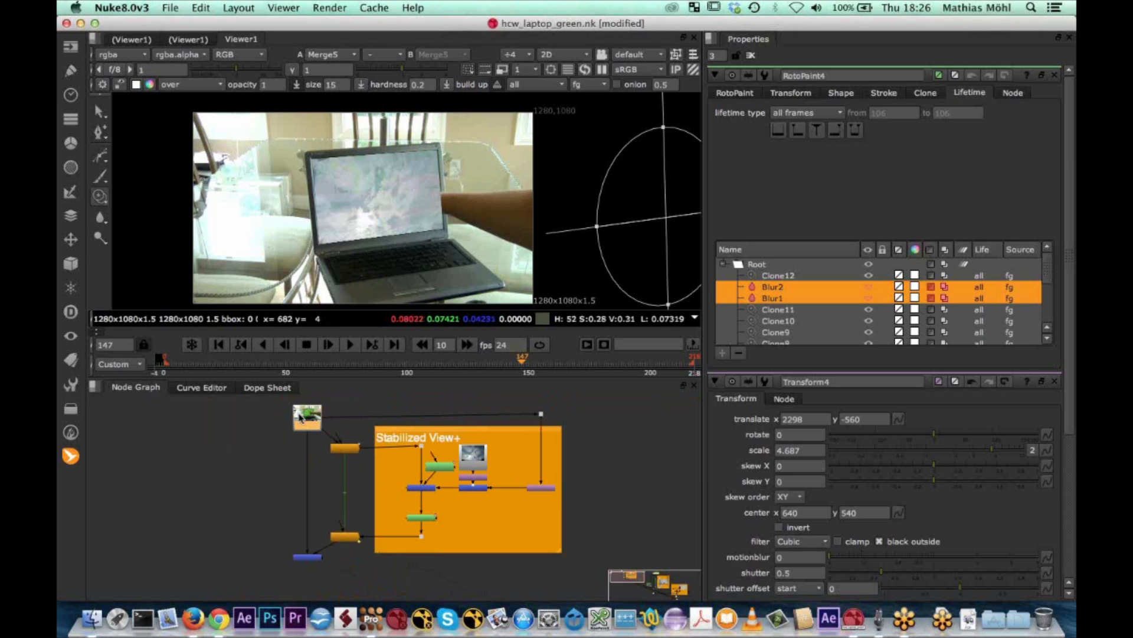
key(1)
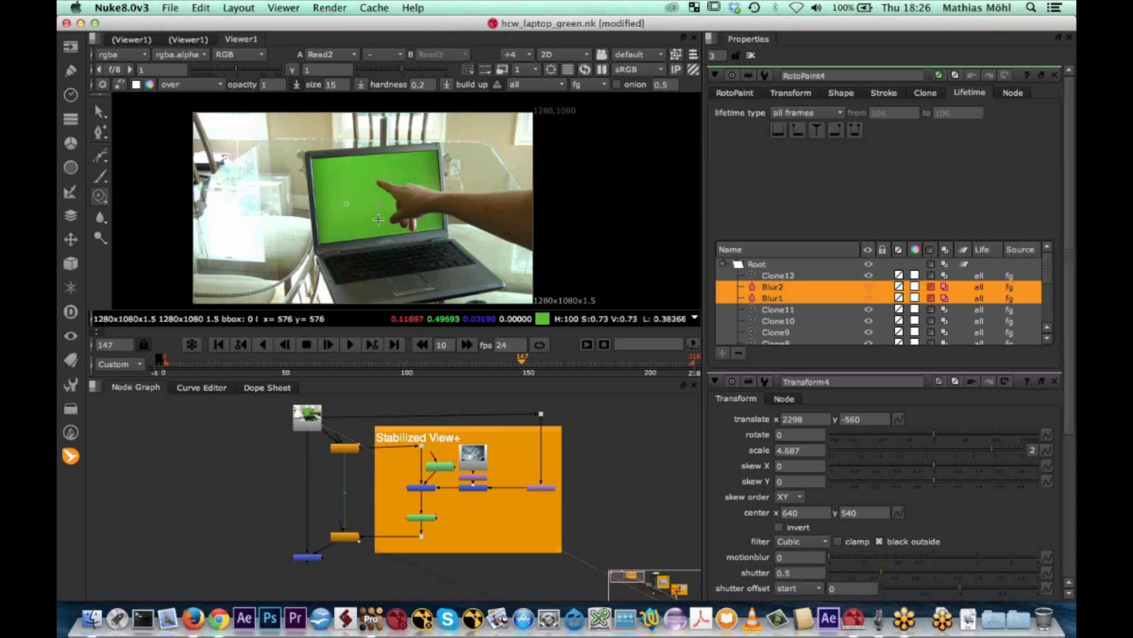
Add a Keylight node with its source connected to Read2, and view it close up on the hand over the green screen
scroll(254, 462, up, 4)
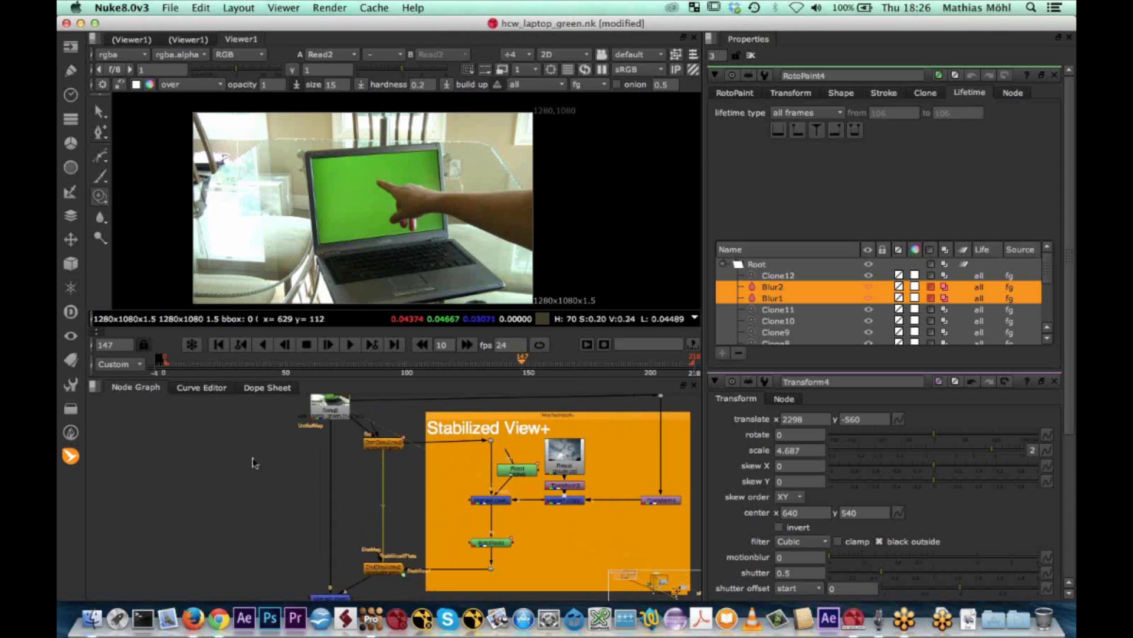
middle_drag(282, 454, 299, 478)
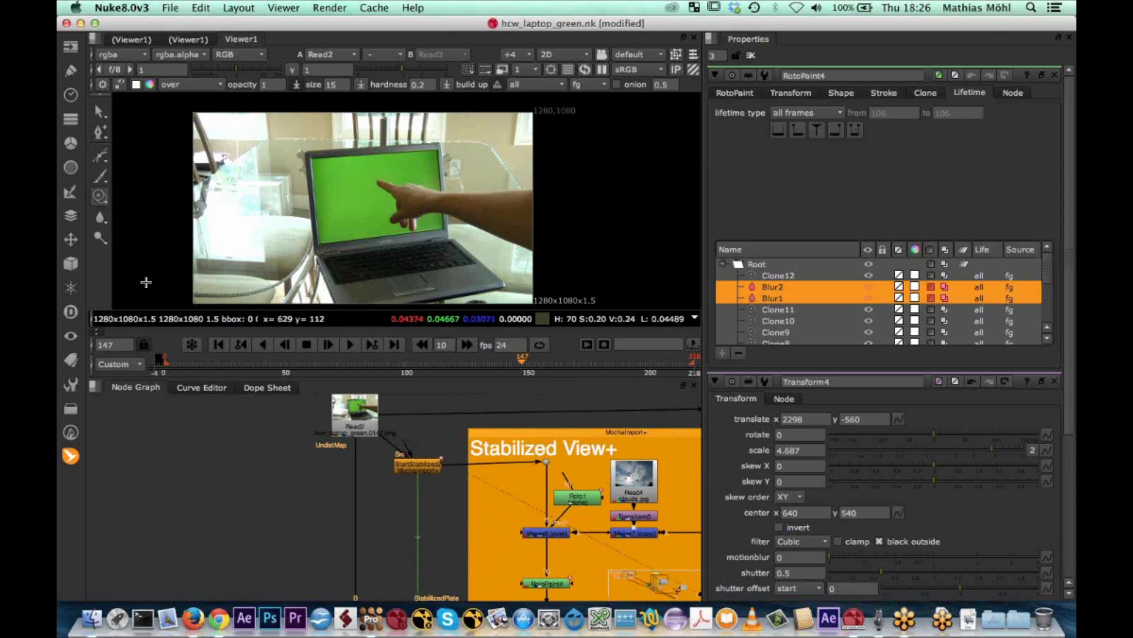
click(71, 193)
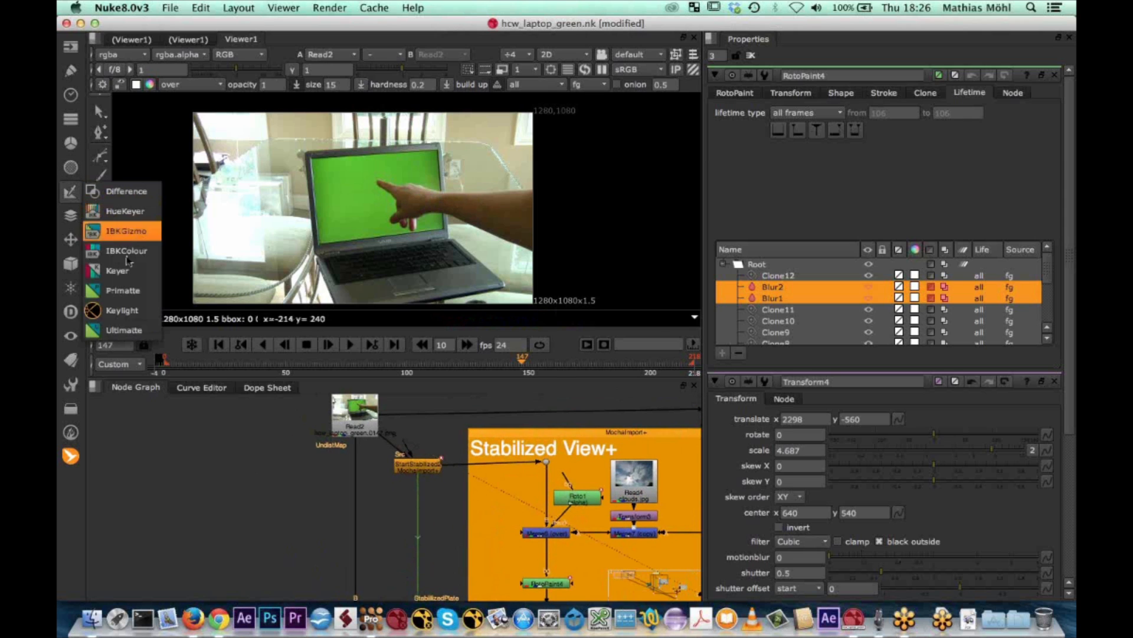
click(123, 317)
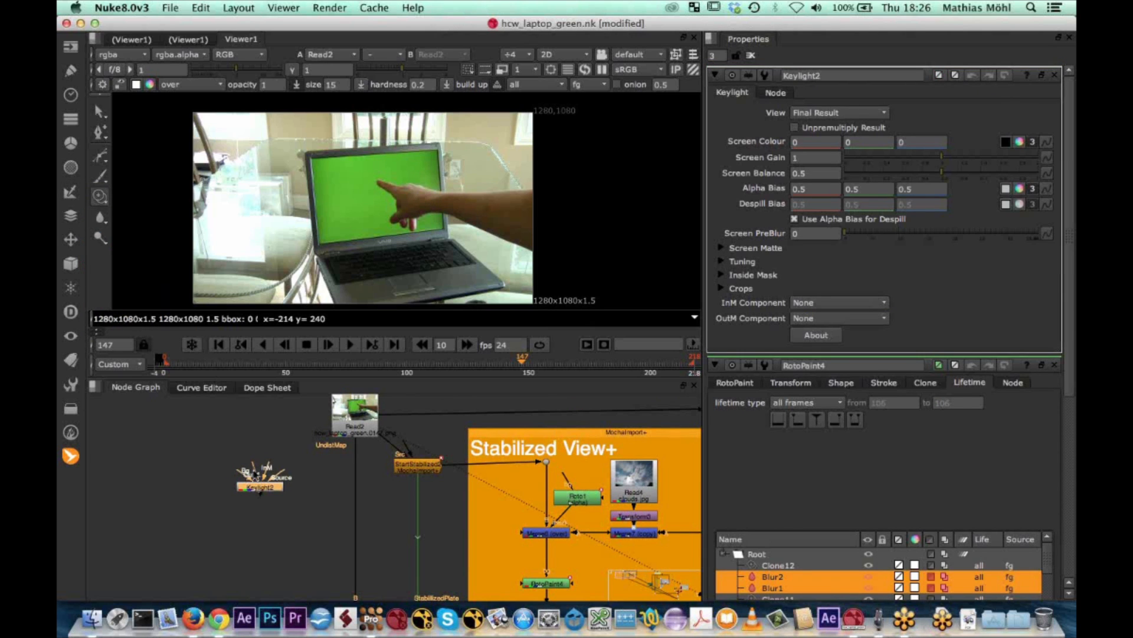
drag(277, 475, 355, 418)
key(1)
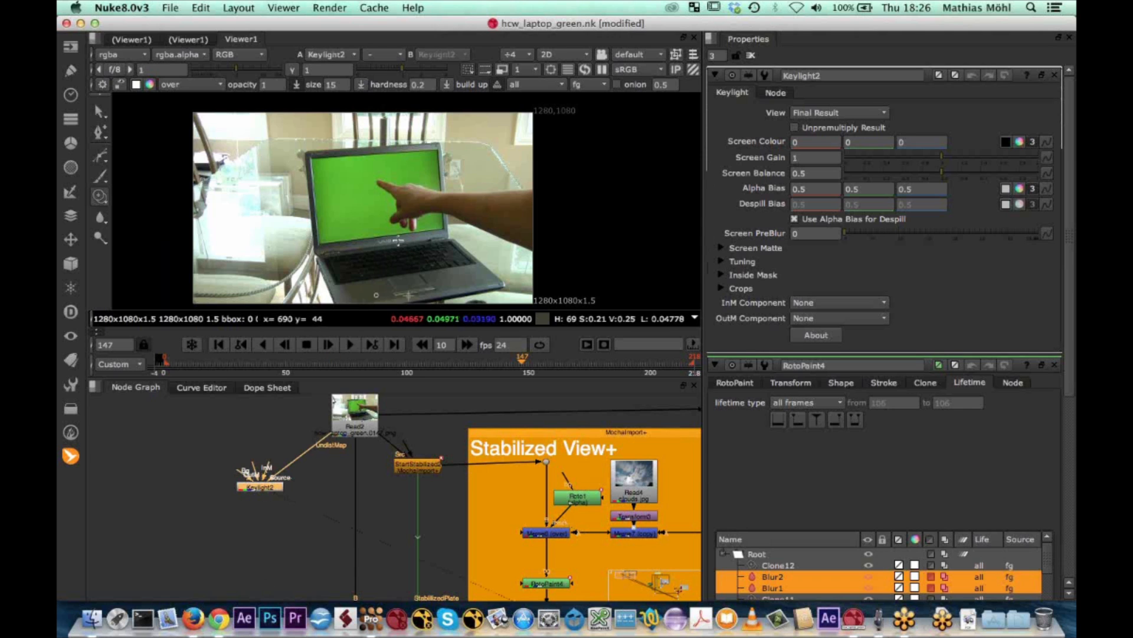
scroll(408, 214, up, 2)
scroll(408, 215, up, 4)
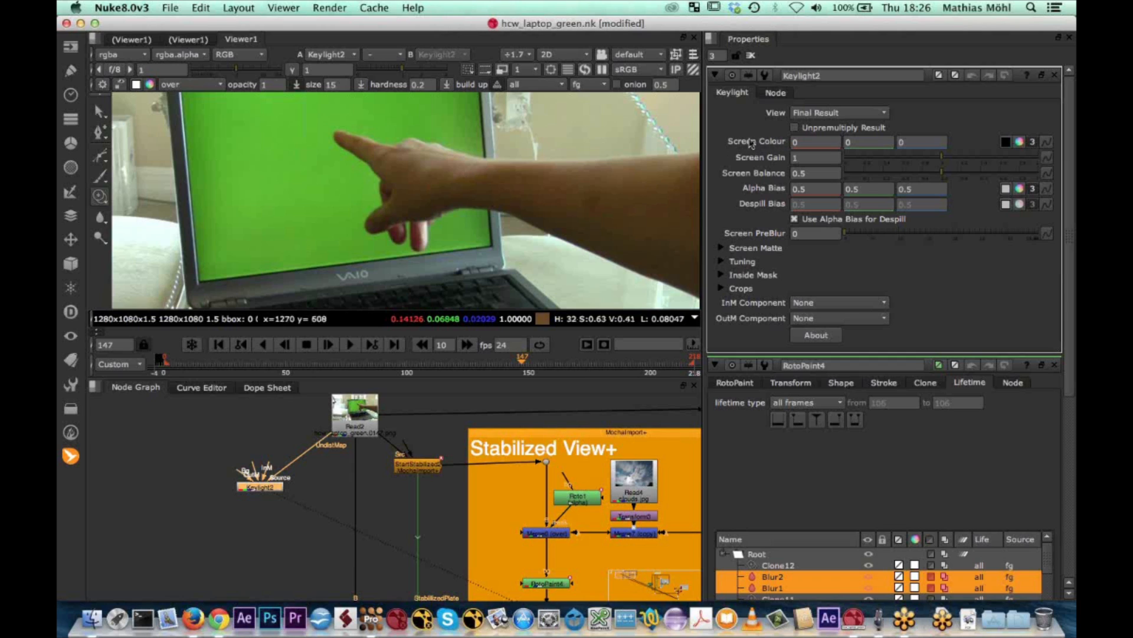
Close the RotoPaint4 and Transform4 properties and sample the Keylight2 Screen Colour from the green laptop screen near the pointing finger
click(1006, 143)
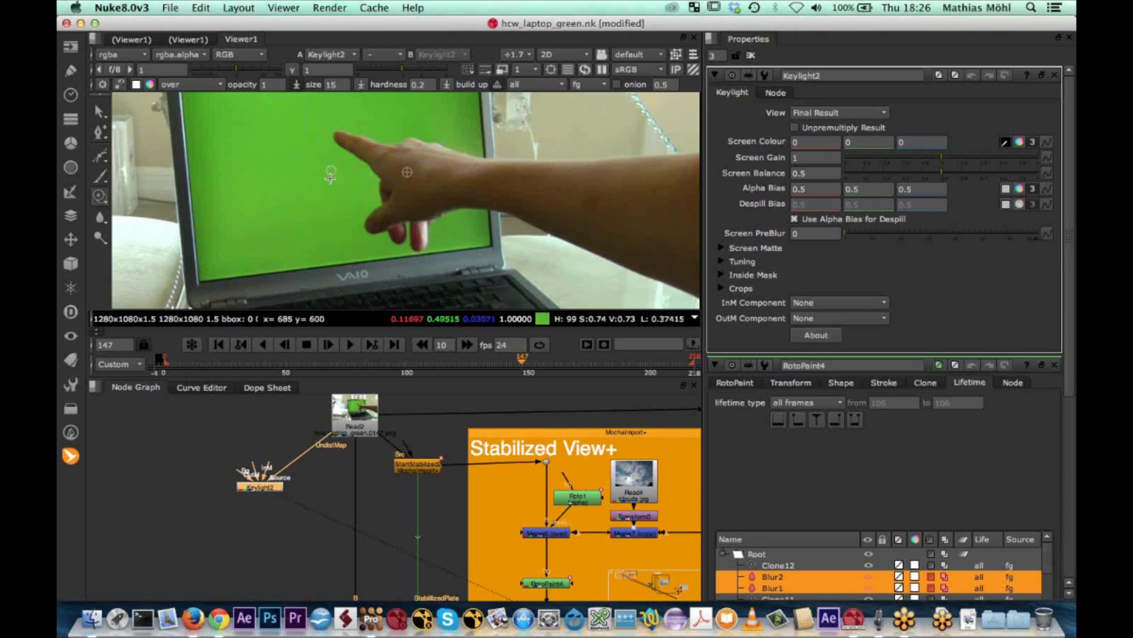
click(100, 111)
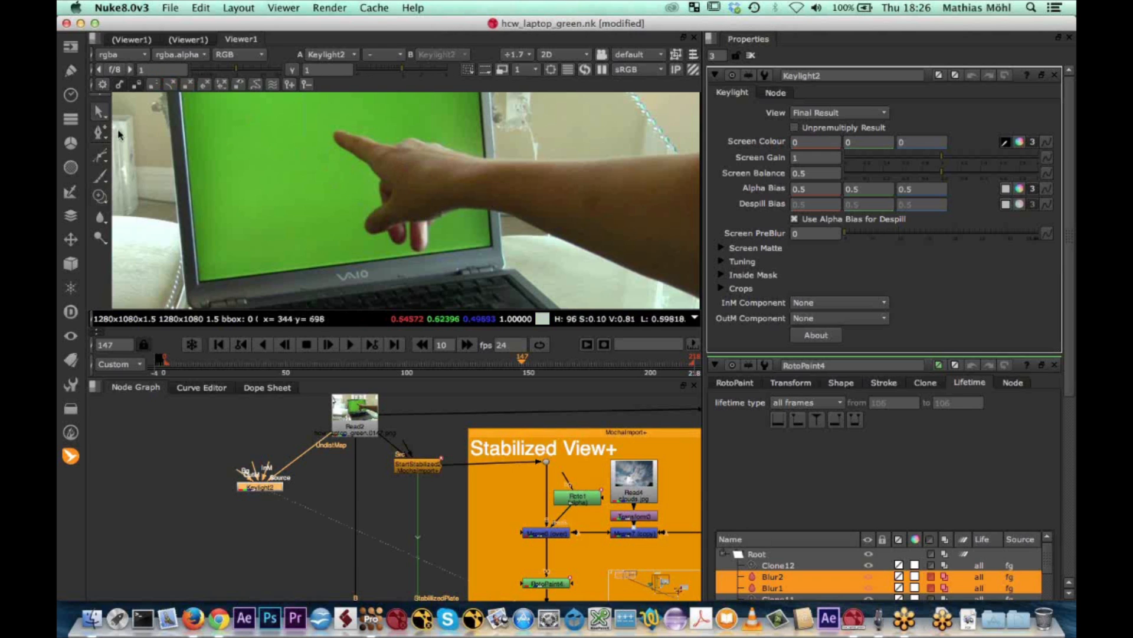
click(1055, 365)
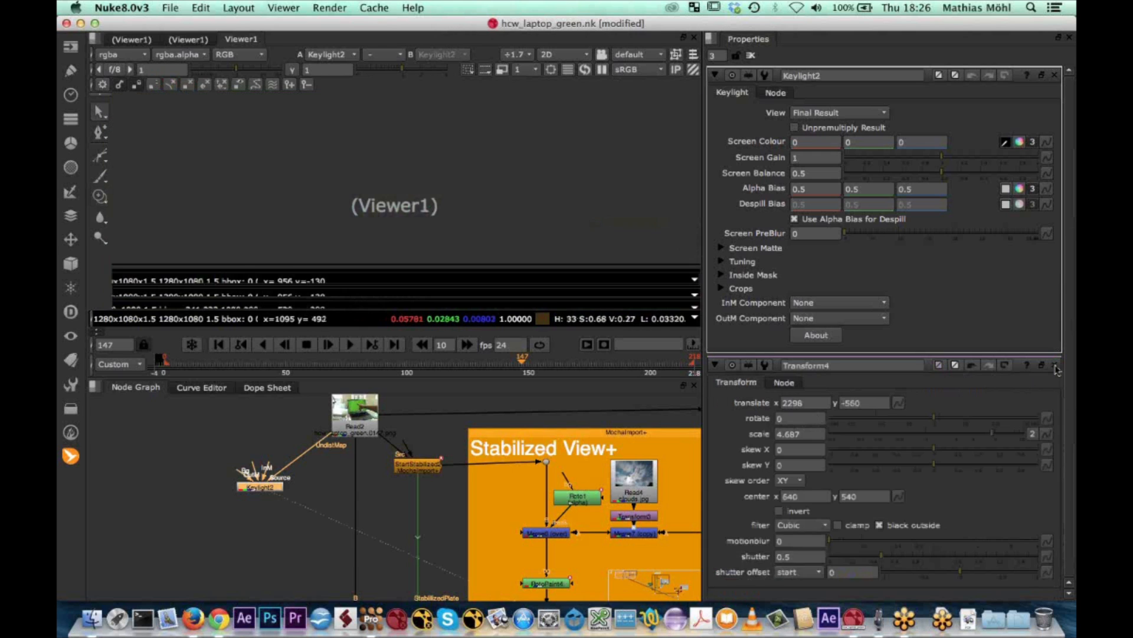
click(1056, 366)
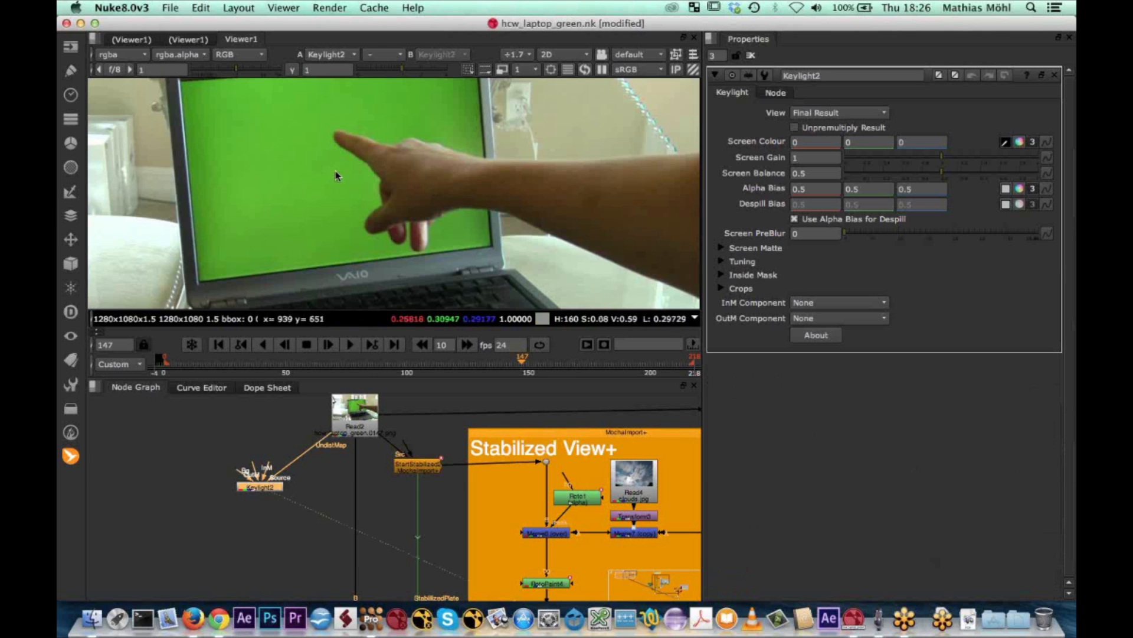
ctrl+click(325, 170)
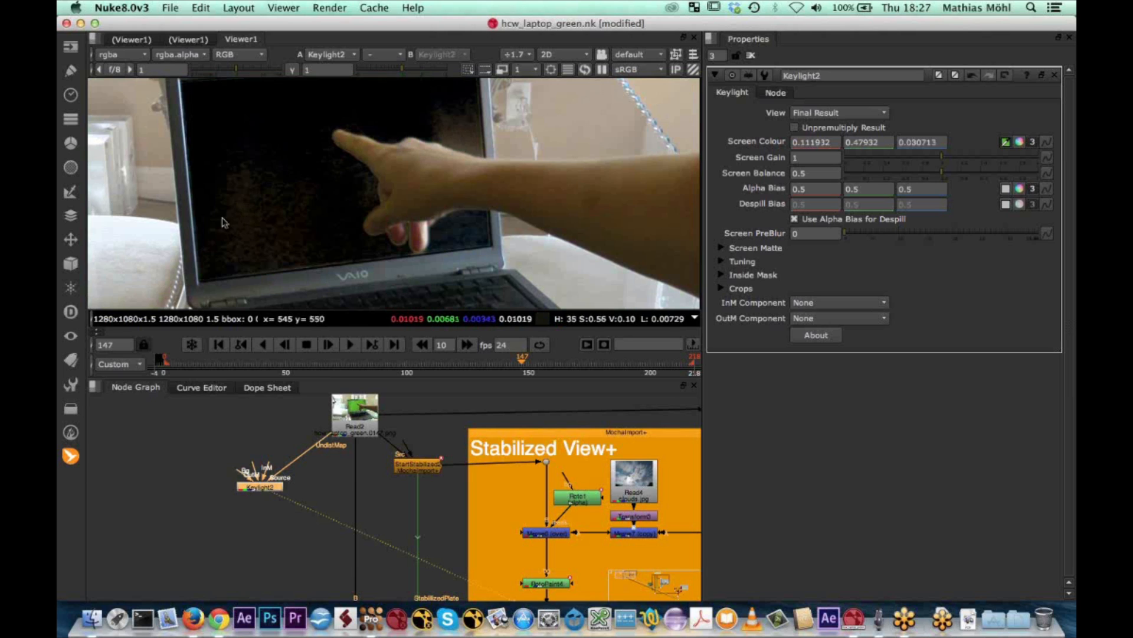
Set the Keylight2 view to Status and examine the matte over the laptop screen and the hand
click(885, 116)
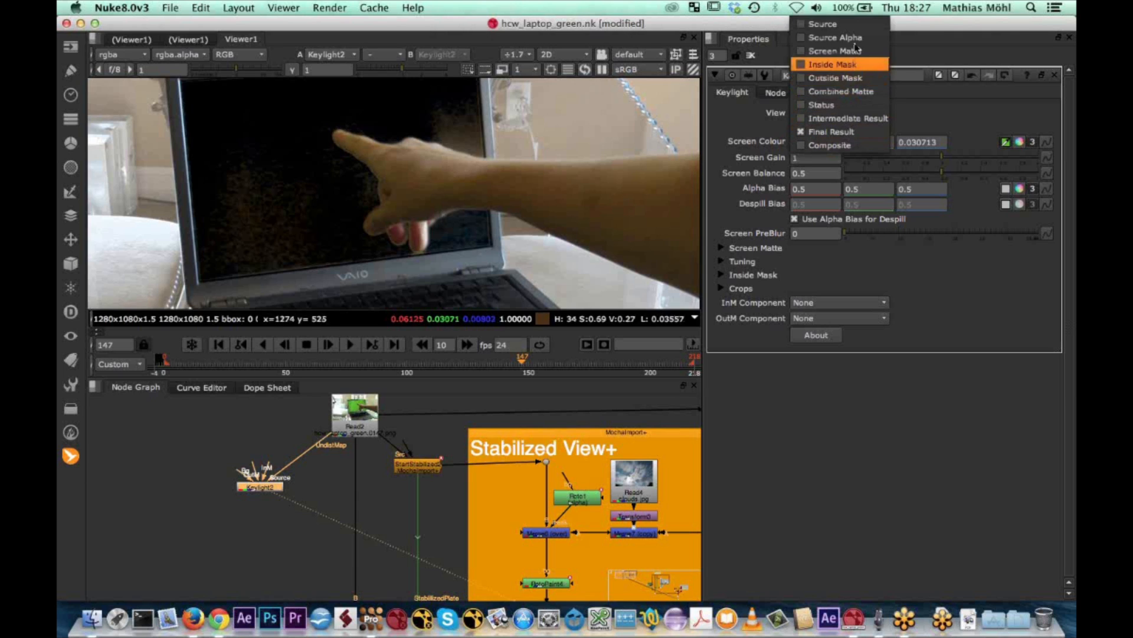
click(820, 105)
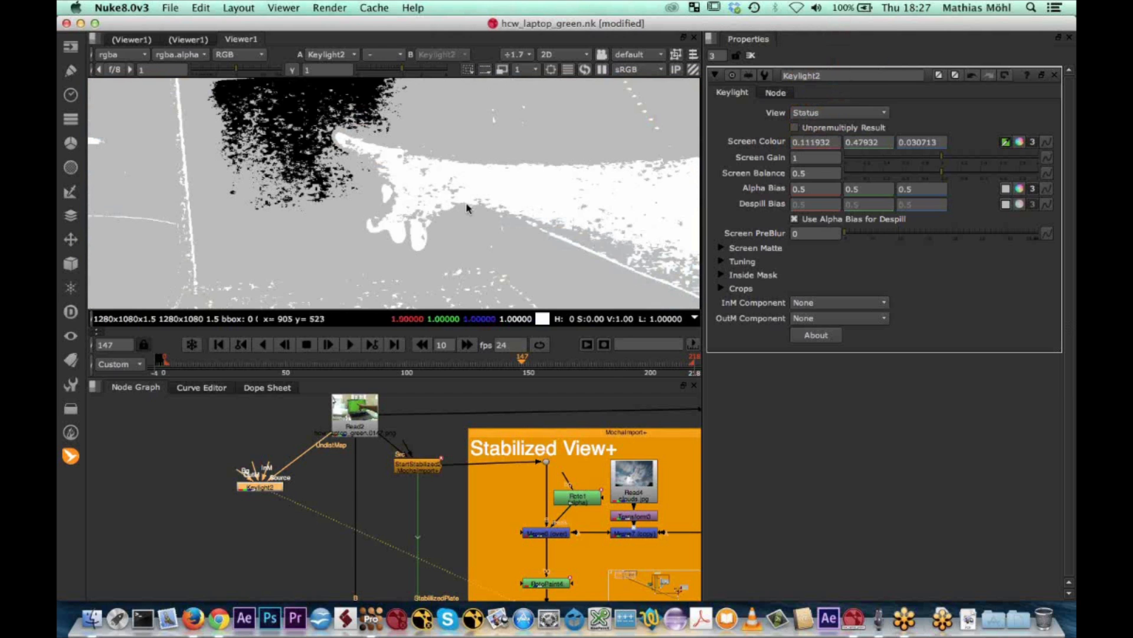
scroll(466, 208, down, 5)
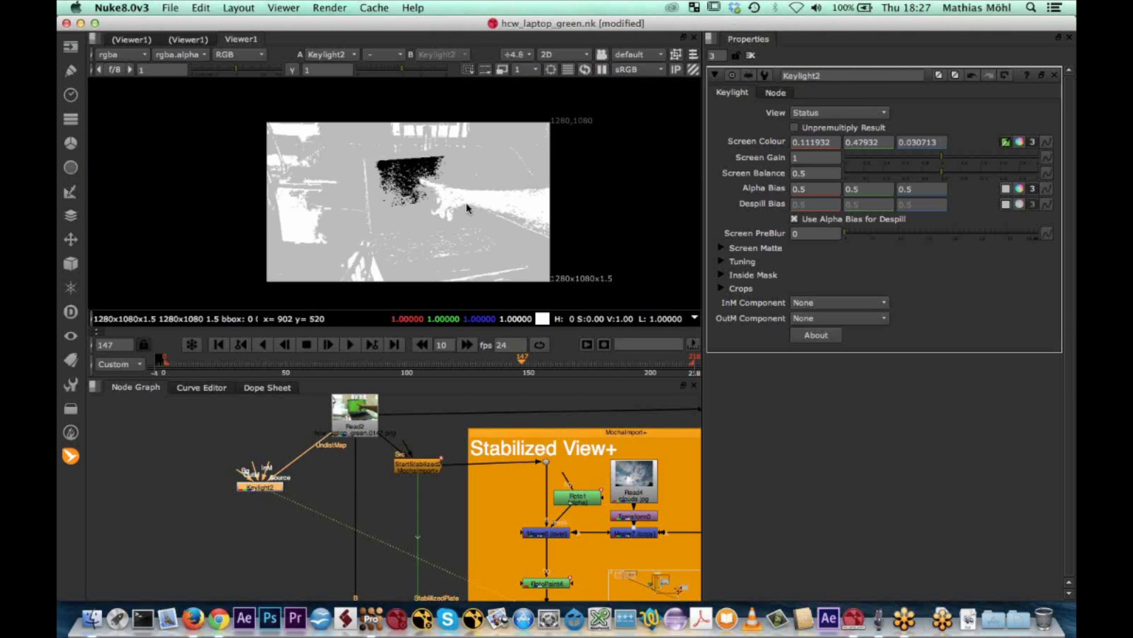
scroll(467, 207, up, 2)
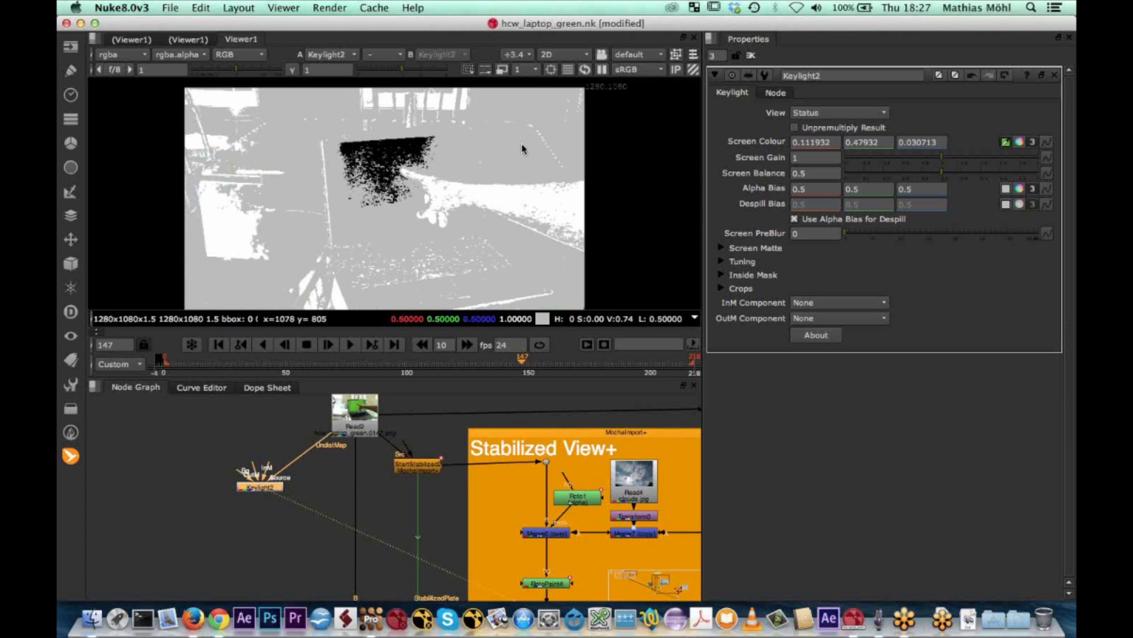
scroll(522, 149, up, 3)
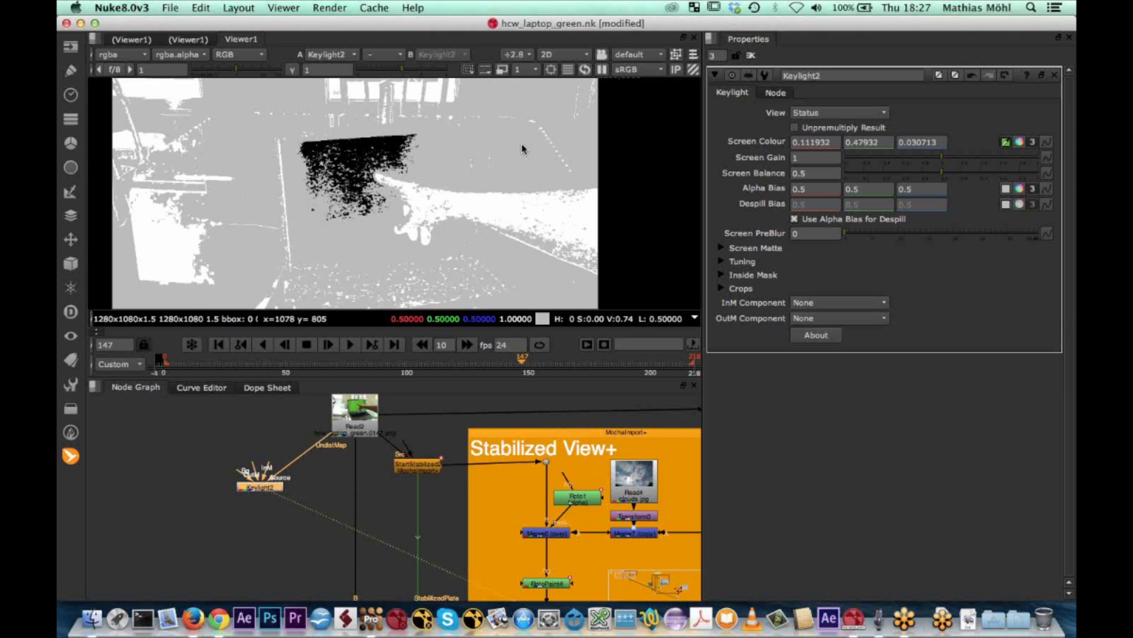
scroll(522, 149, down, 1)
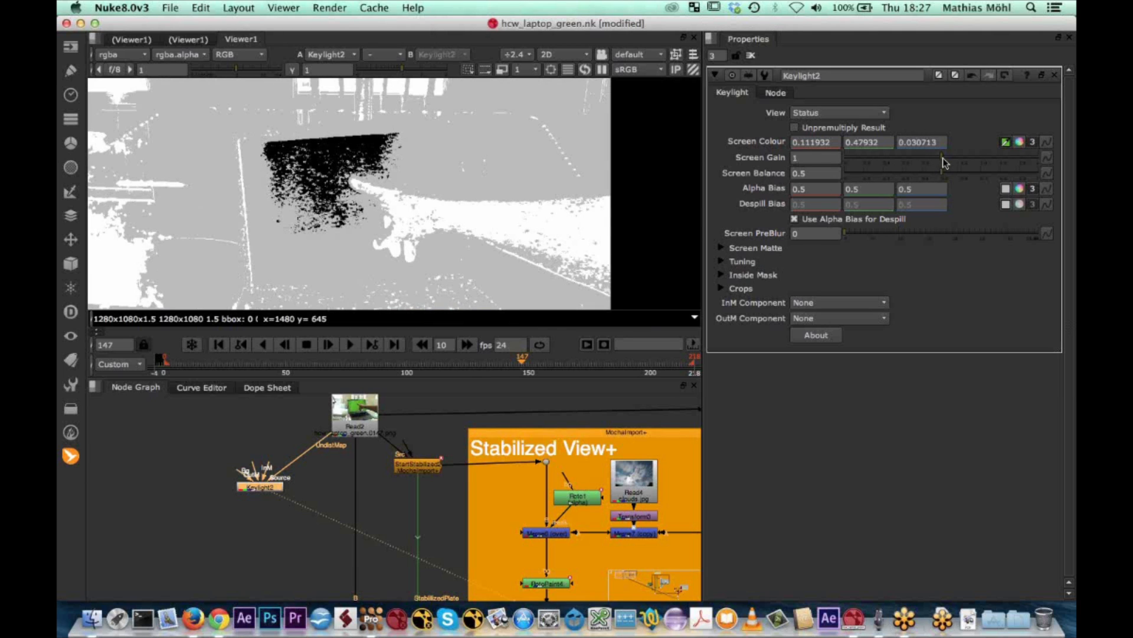
Set the Keylight2 Screen Gain to 1.59 and Screen Balance to 0.815 to clean up the matte
click(942, 160)
drag(943, 161, 998, 162)
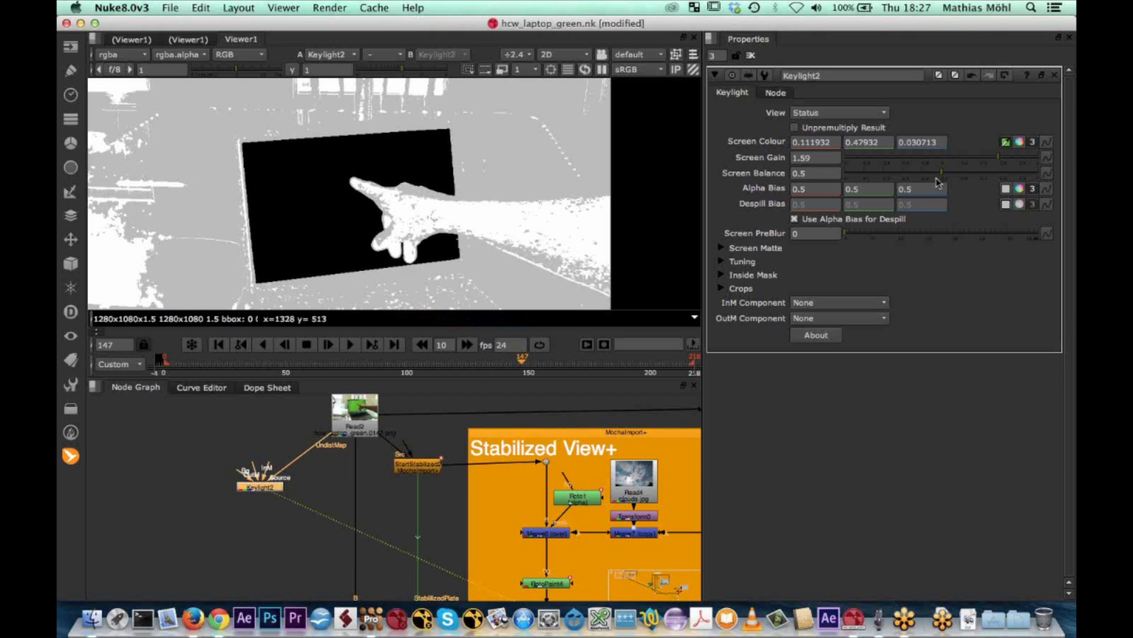
drag(942, 176, 1003, 174)
scroll(271, 167, up, 2)
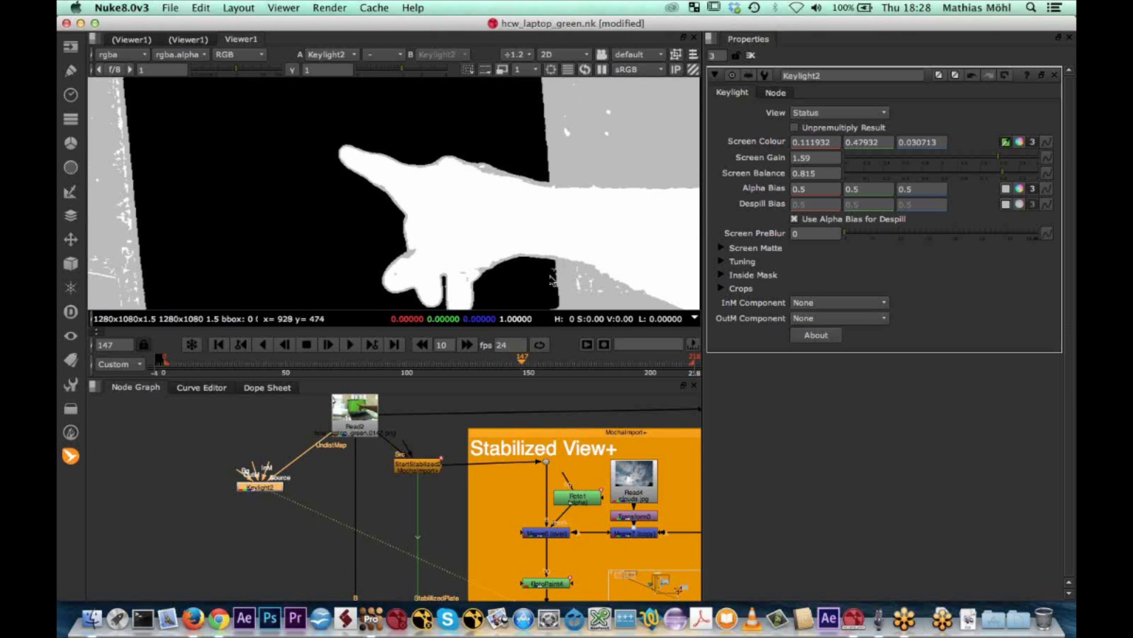
Set the Keylight2 view to Final Result and inspect the keyed hand over the laptop screen
click(882, 115)
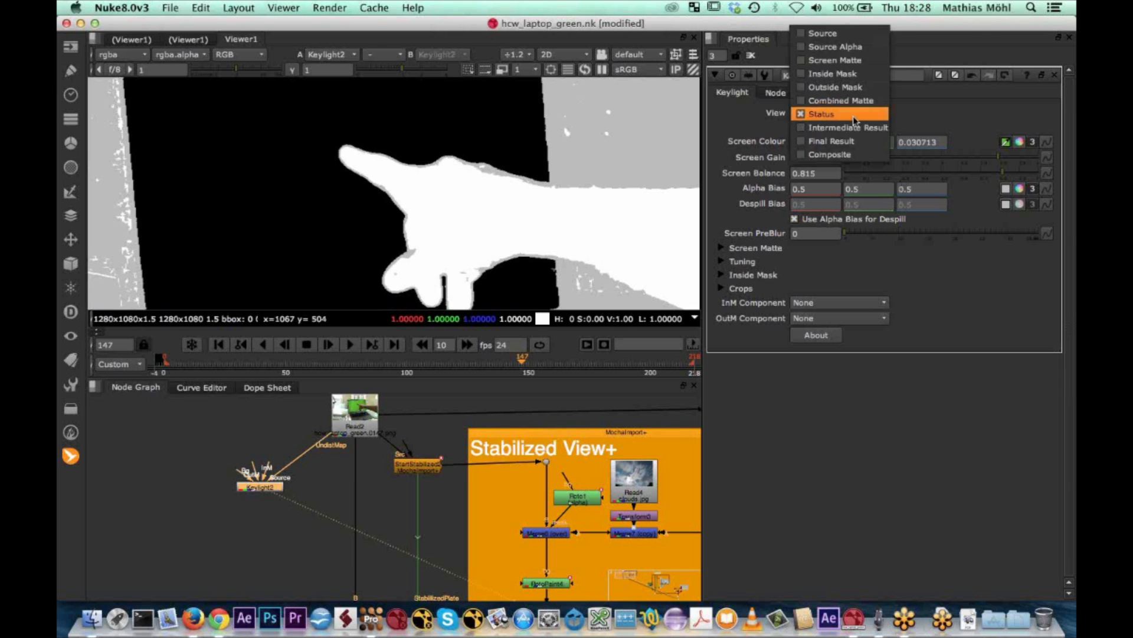
click(826, 141)
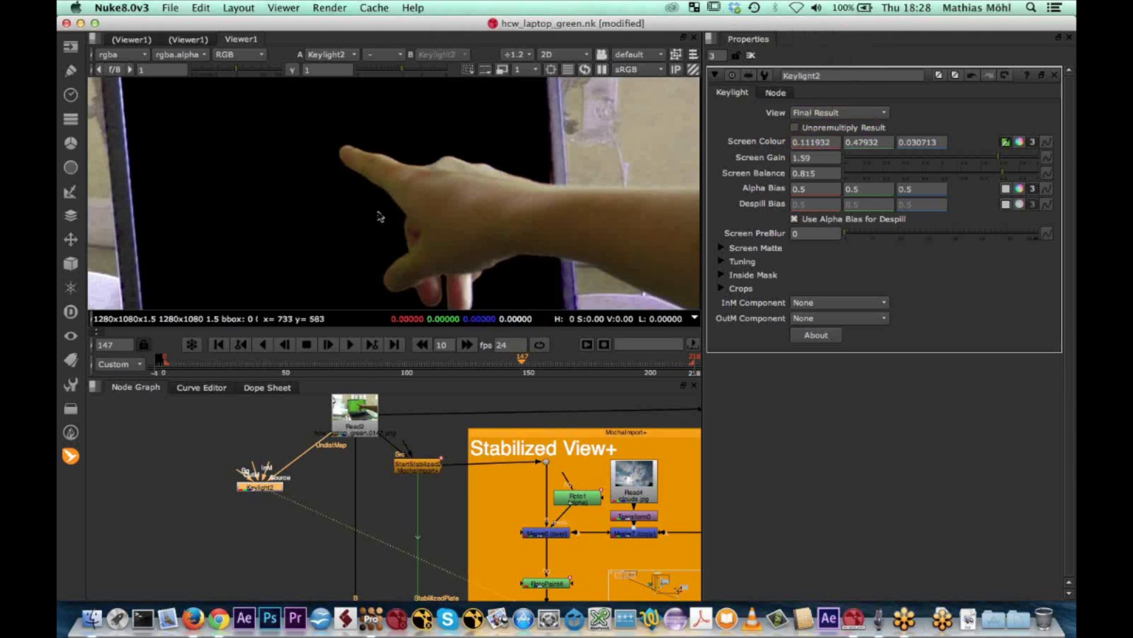
scroll(380, 216, down, 1)
scroll(380, 216, down, 2)
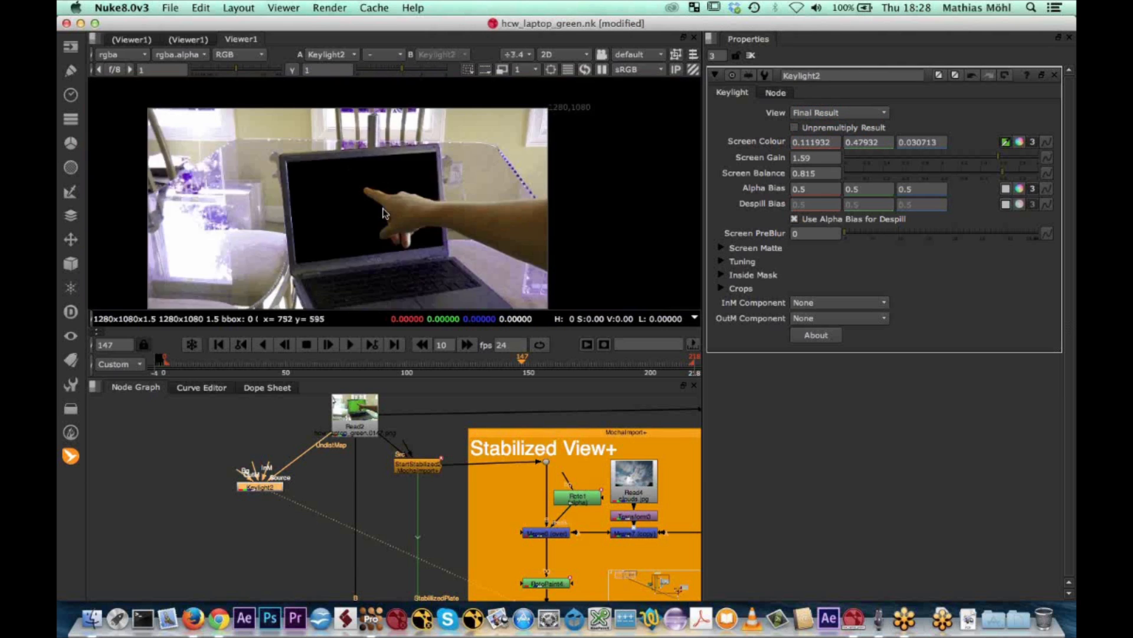
scroll(354, 211, up, 4)
scroll(333, 206, down, 5)
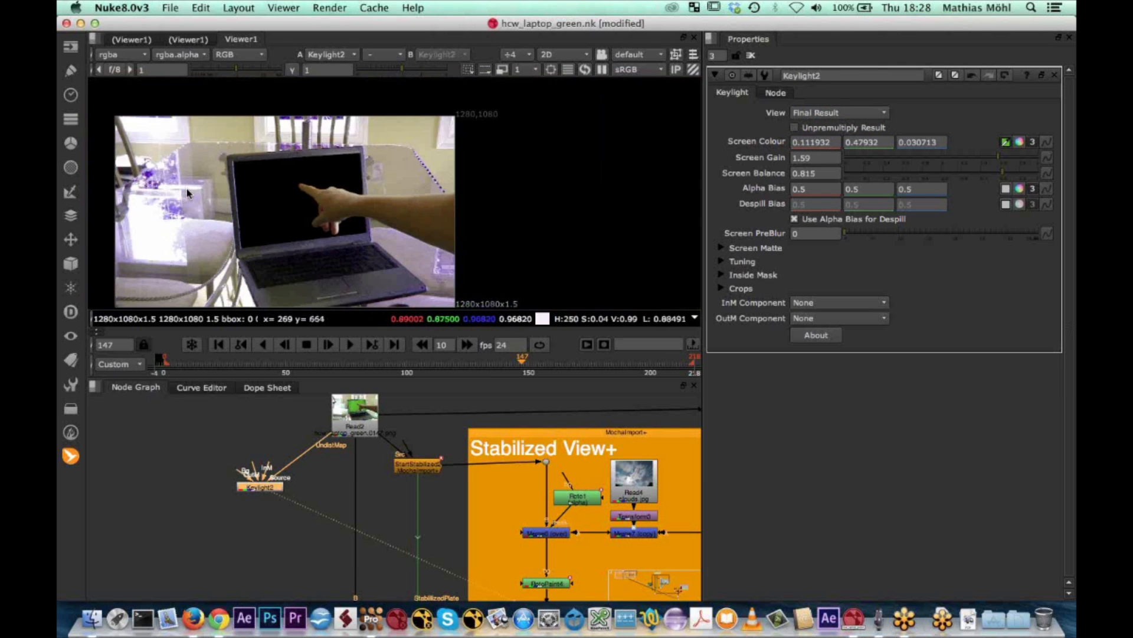
scroll(187, 193, up, 3)
scroll(187, 193, down, 1)
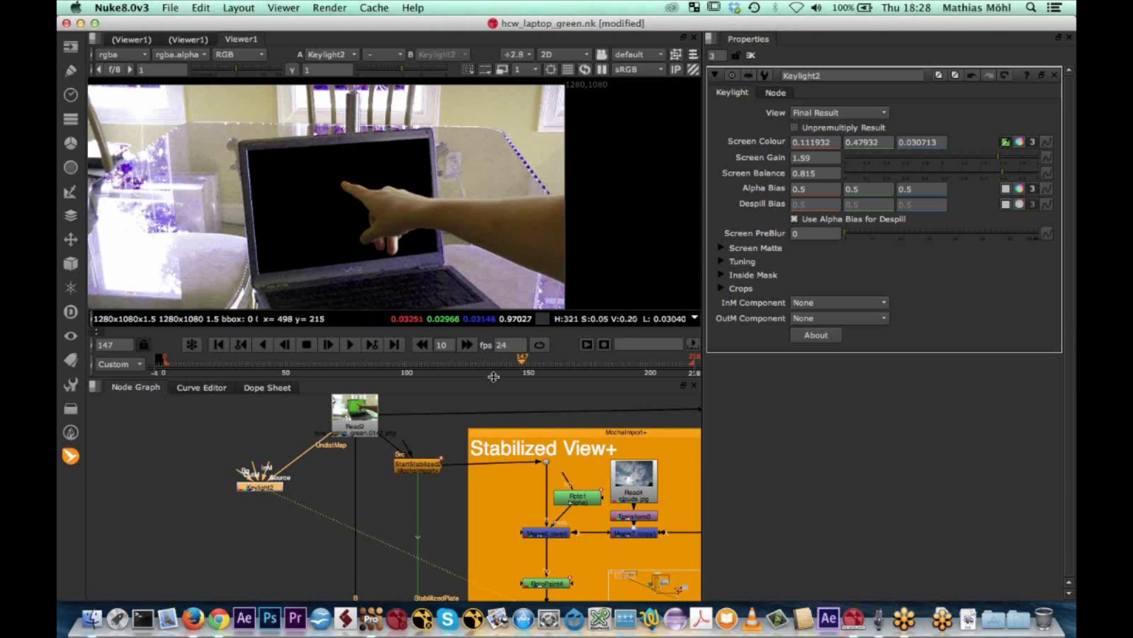
drag(522, 366, 476, 367)
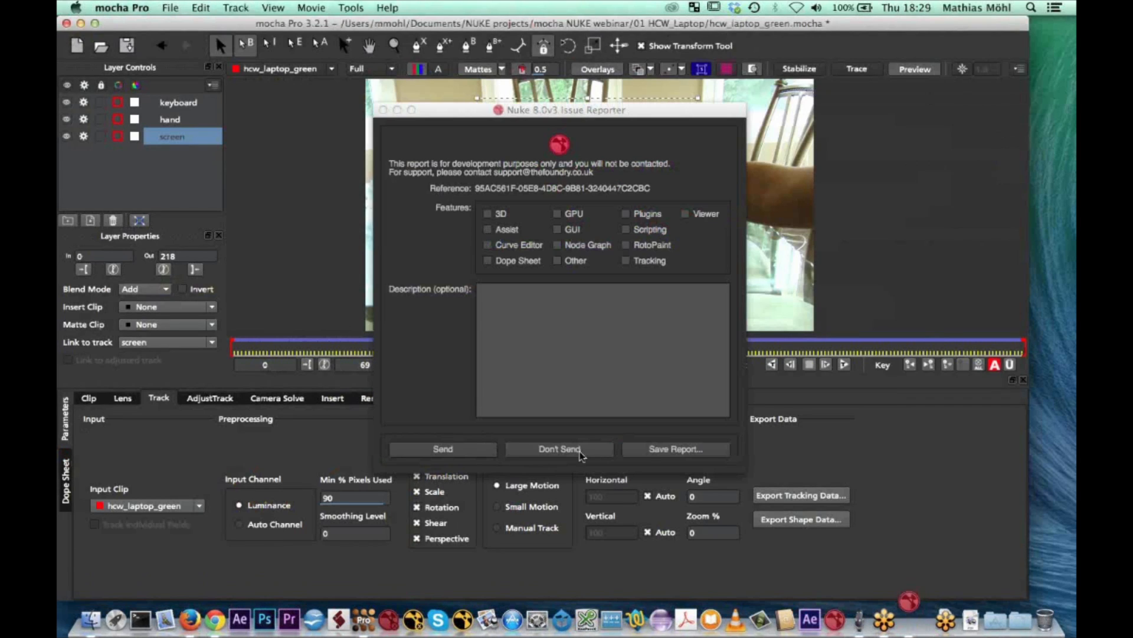
Dismiss the Nuke issue report unsent, reopen hcw_laptop_green.nk from Finder with its autosave restored, and bring the Stabilized View+ nodes into view
click(574, 449)
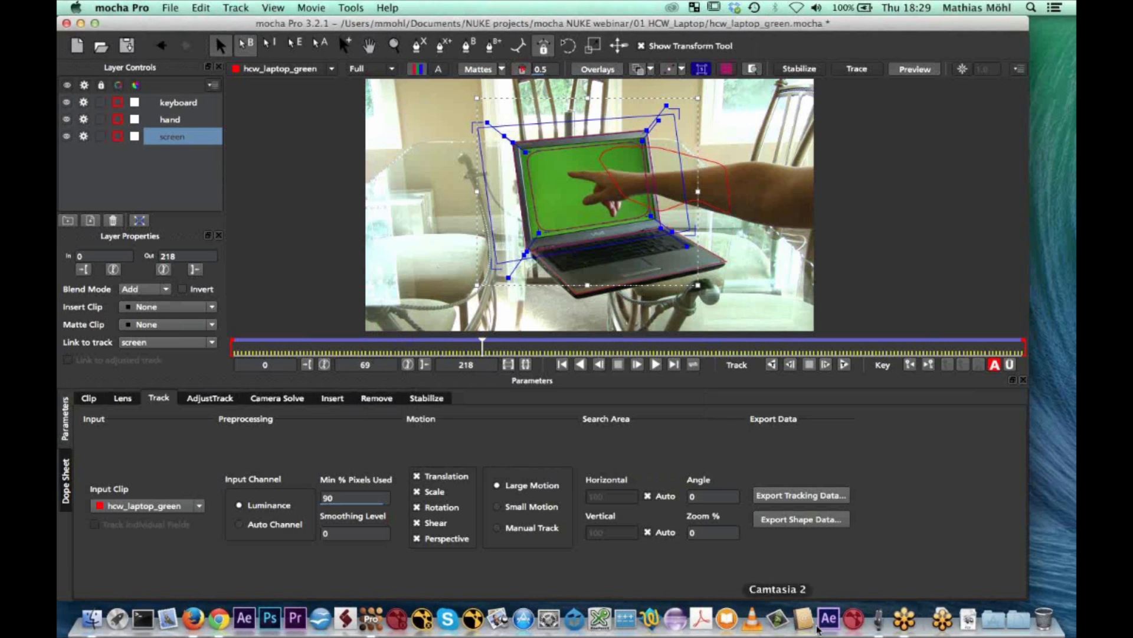
click(93, 618)
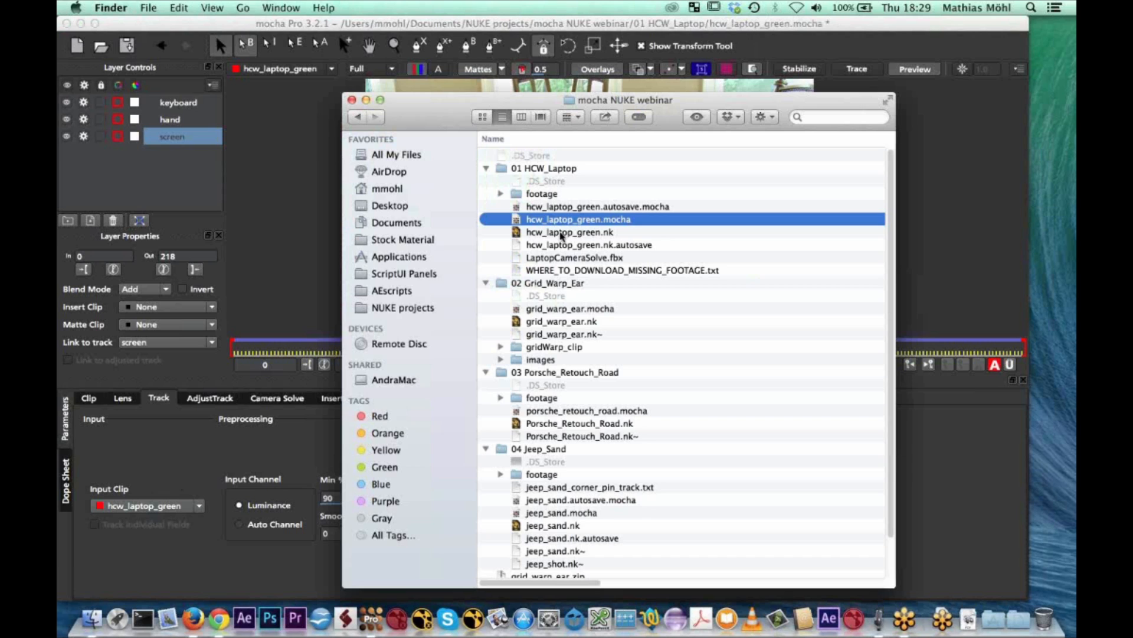
drag(561, 235, 563, 237)
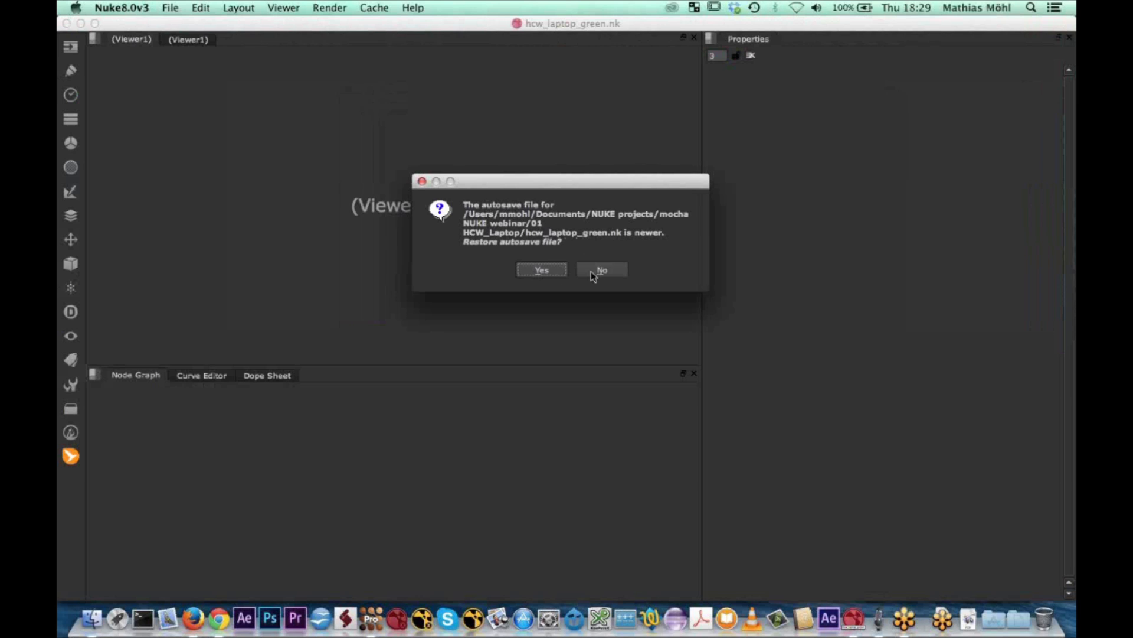
click(540, 271)
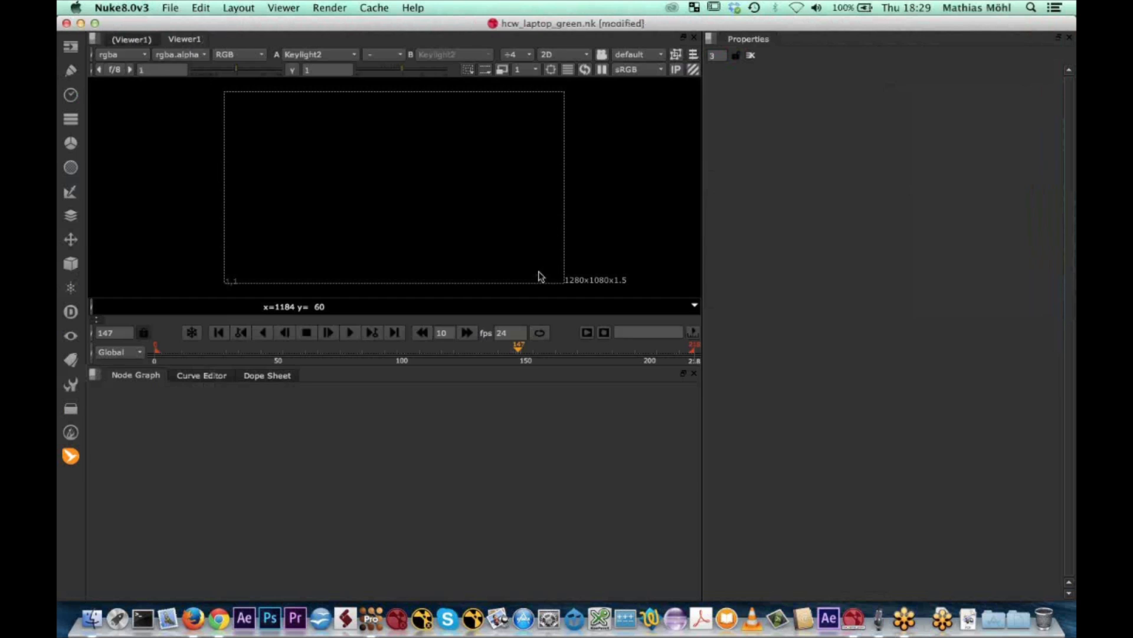
middle_drag(348, 507, 523, 519)
scroll(369, 440, up, 6)
middle_drag(355, 445, 384, 535)
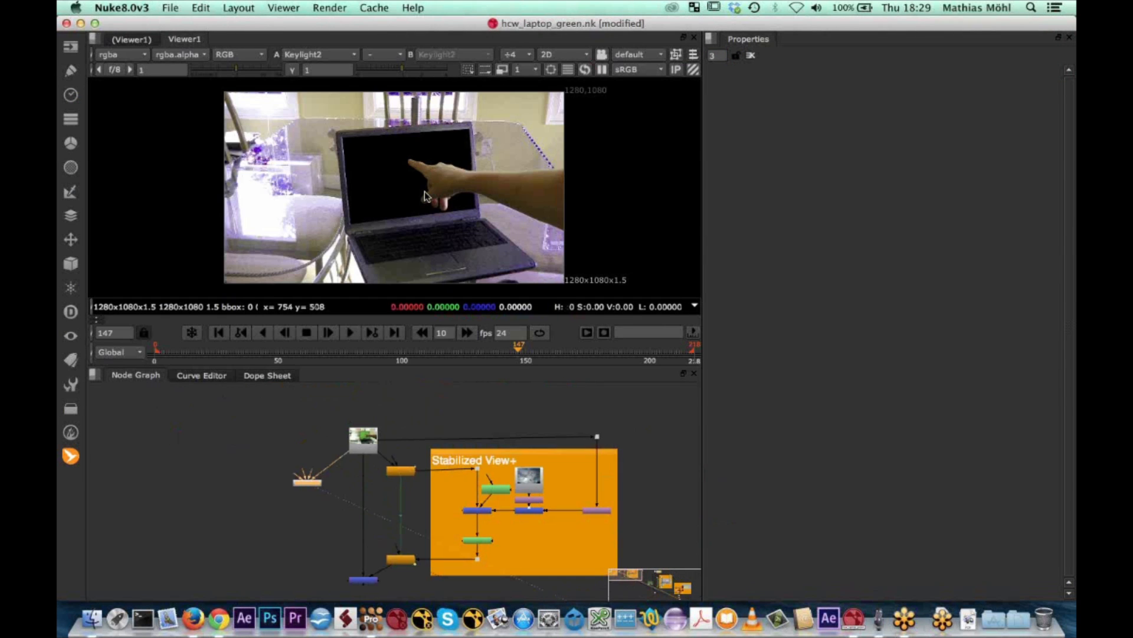
scroll(425, 196, up, 4)
scroll(426, 196, down, 4)
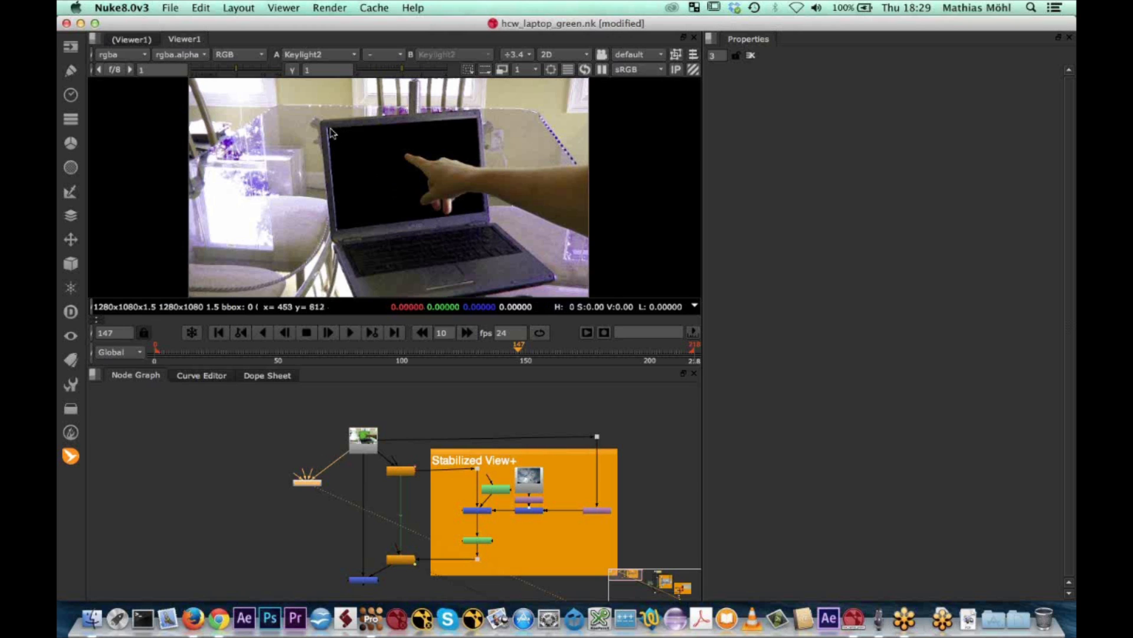
Add a MochaImport+ Roto+ node and show the Read2 footage close up on the laptop screen
click(70, 456)
mouse_move(147, 458)
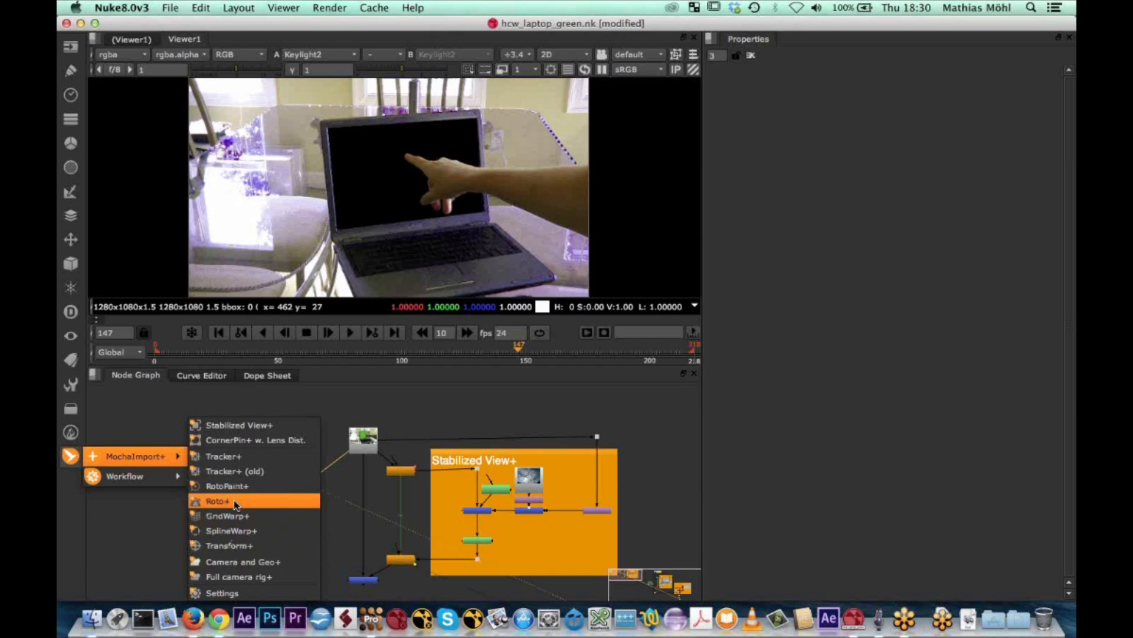
click(236, 505)
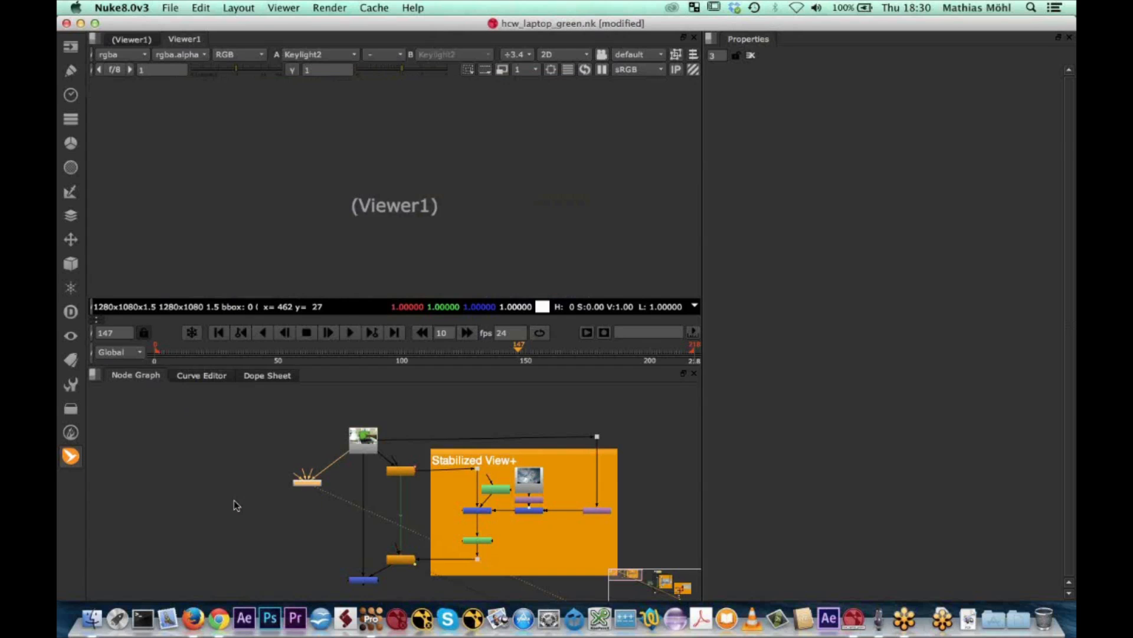
drag(305, 491, 359, 451)
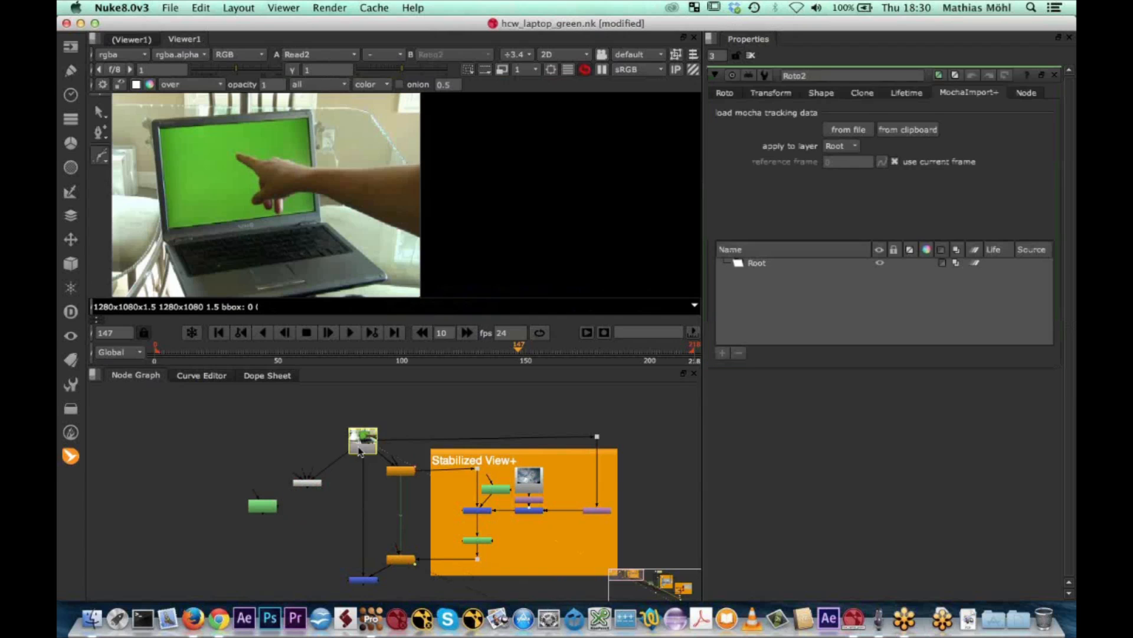
scroll(192, 185, up, 5)
scroll(190, 182, up, 5)
middle_drag(209, 177, 410, 196)
scroll(346, 218, down, 5)
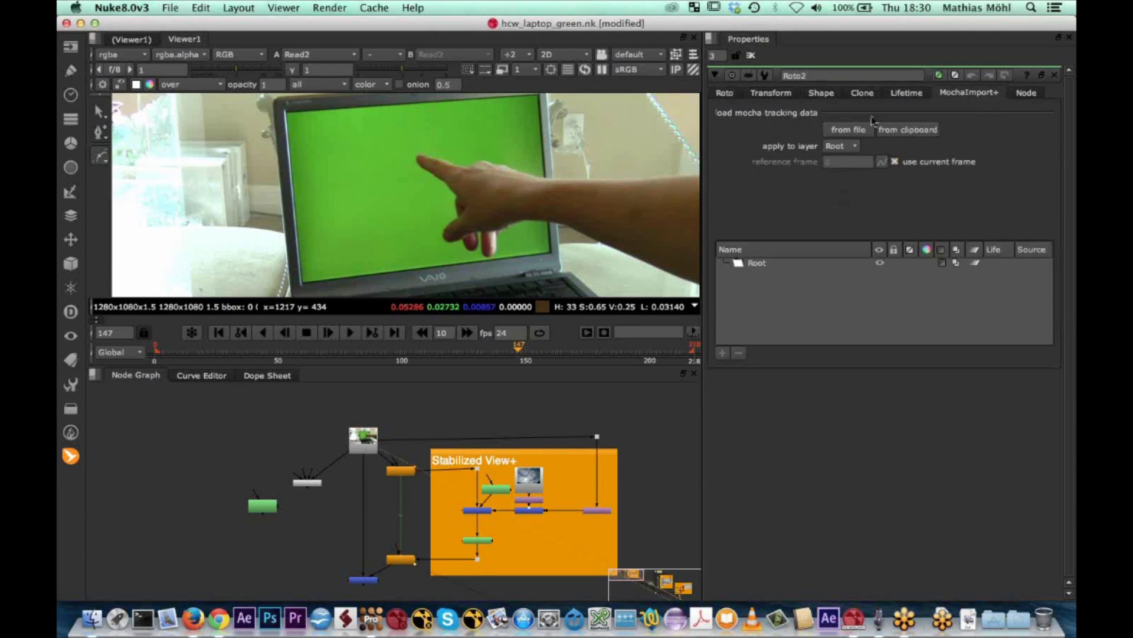
Draw a closed four-point Bezier shape in Roto2 around the green laptop screen's corners at frame 147
click(723, 95)
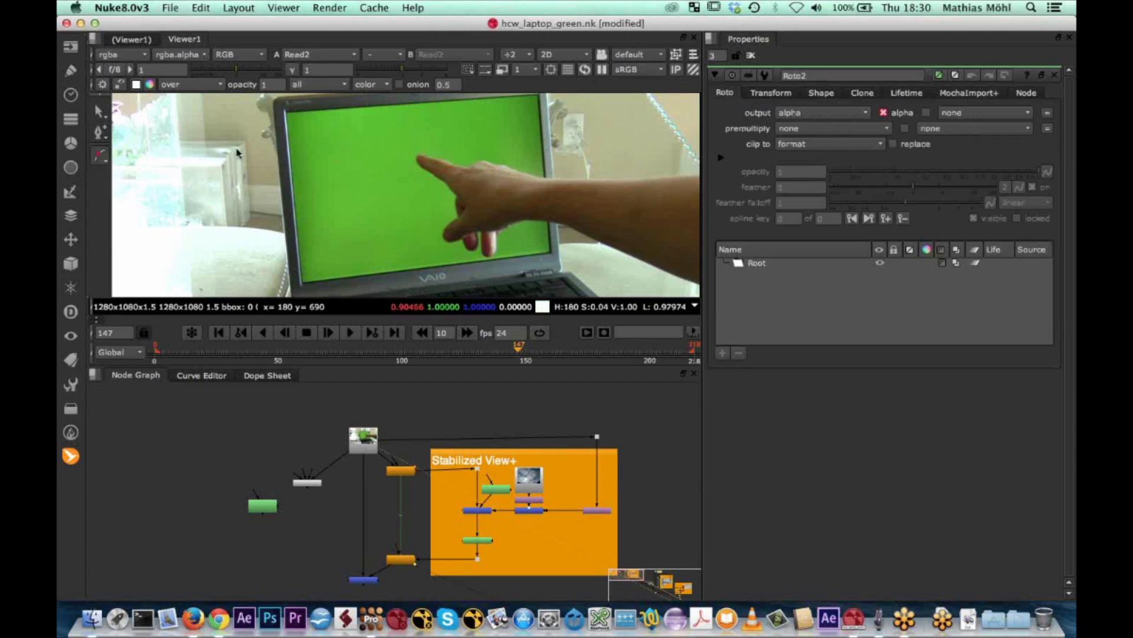
click(285, 112)
click(301, 283)
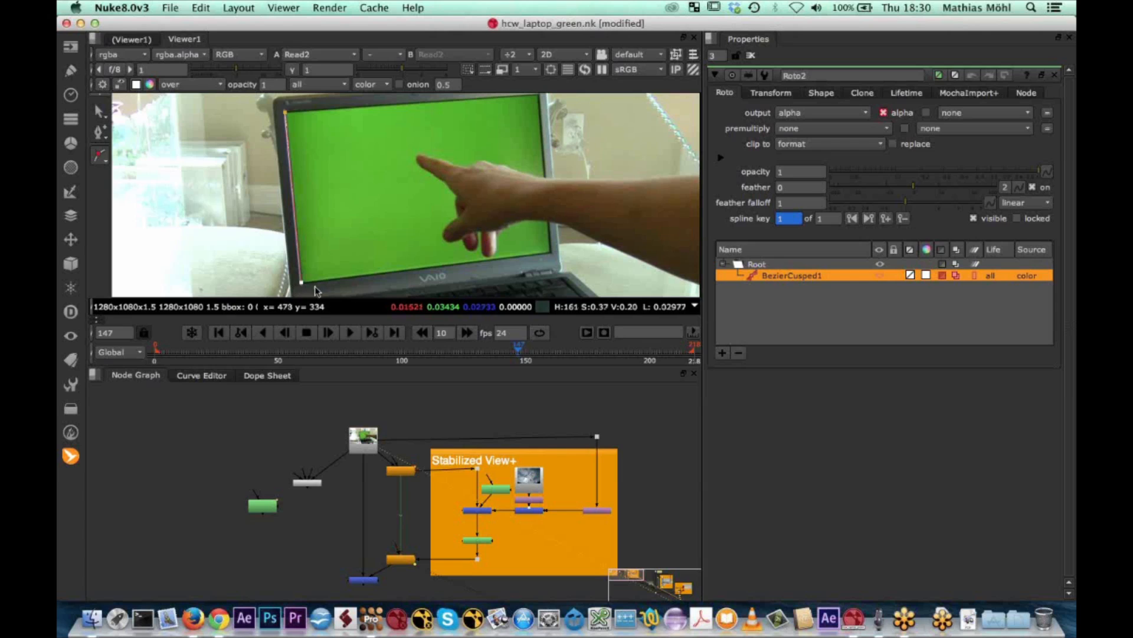
click(552, 253)
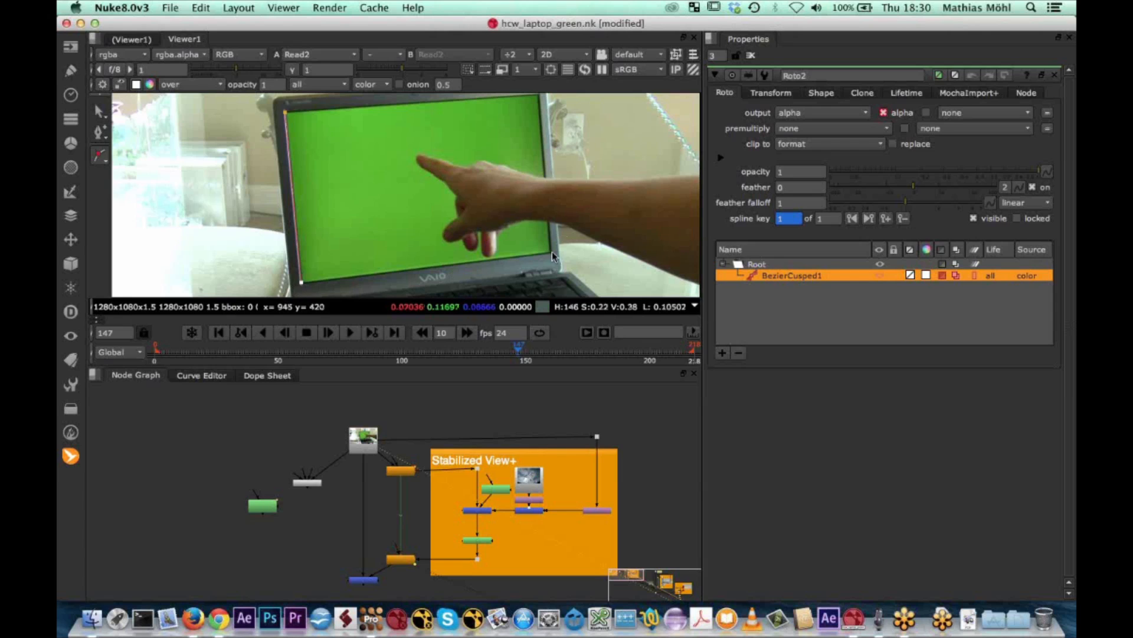
click(539, 94)
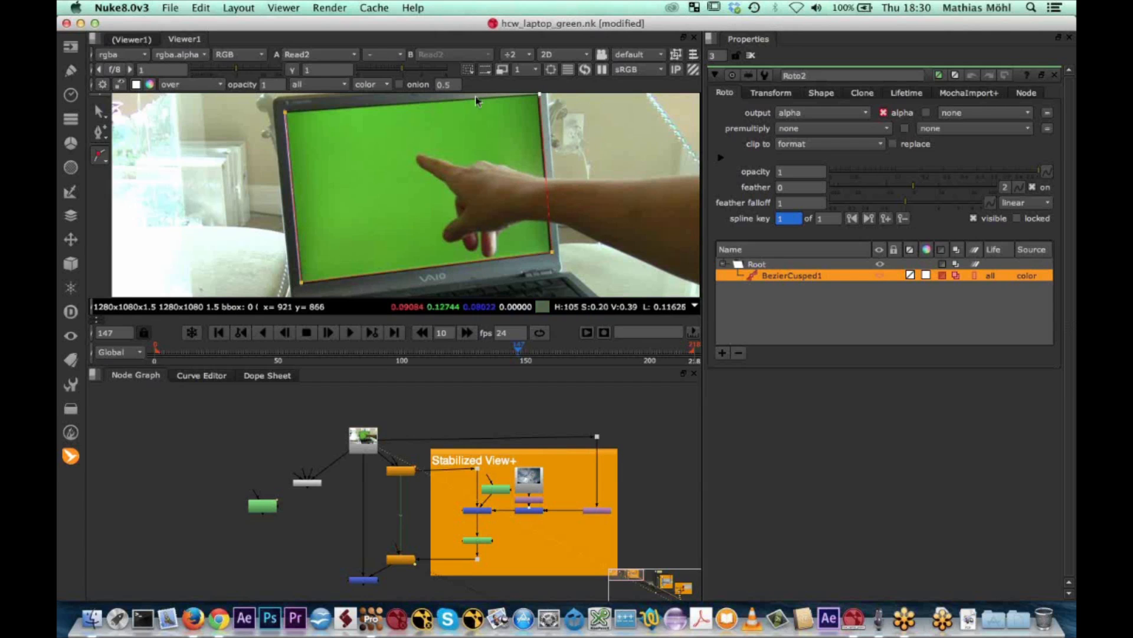
click(286, 113)
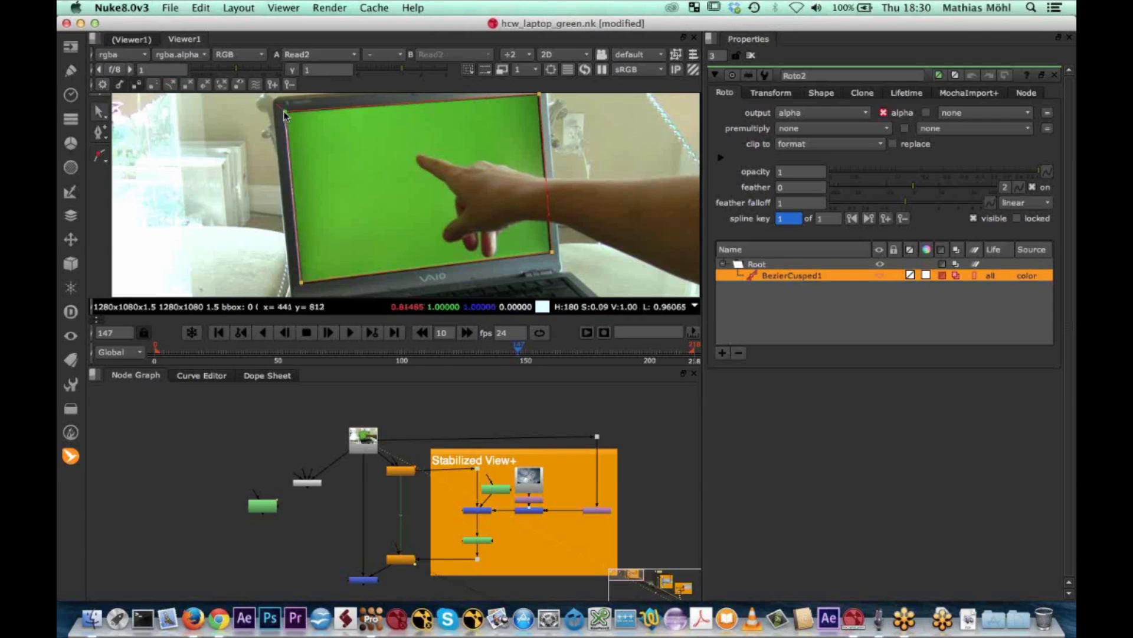
Scrub back to about frame 51 to compare the roto shape with the moving laptop screen, and return to frame 147
click(516, 351)
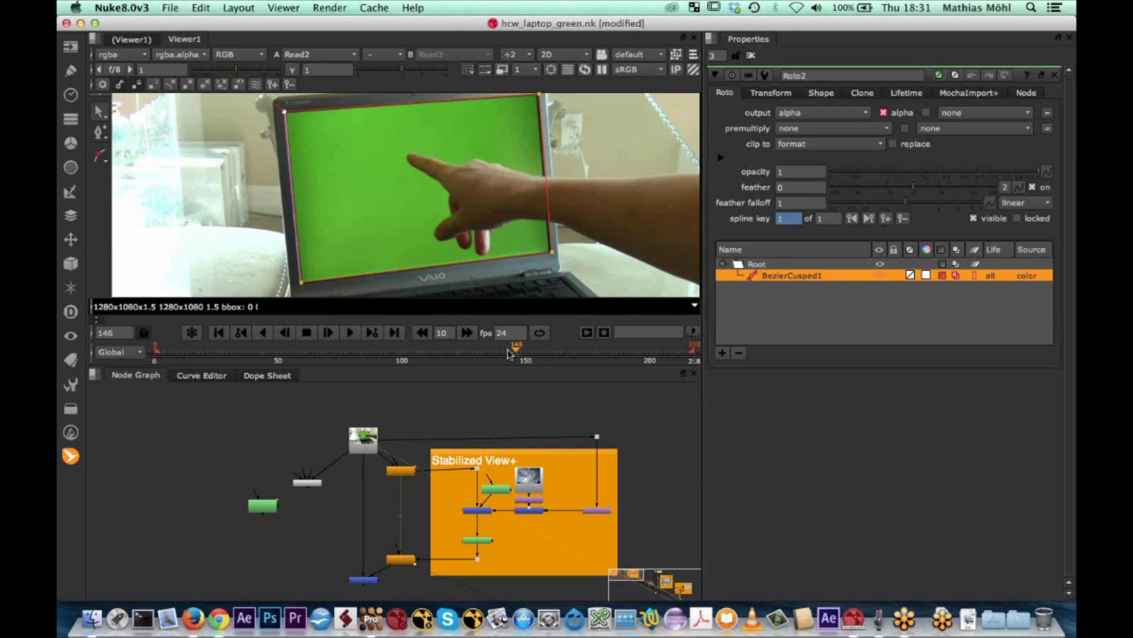
click(507, 351)
mouse_move(507, 353)
mouse_down()
mouse_move(393, 354)
mouse_move(495, 364)
mouse_move(284, 354)
mouse_up()
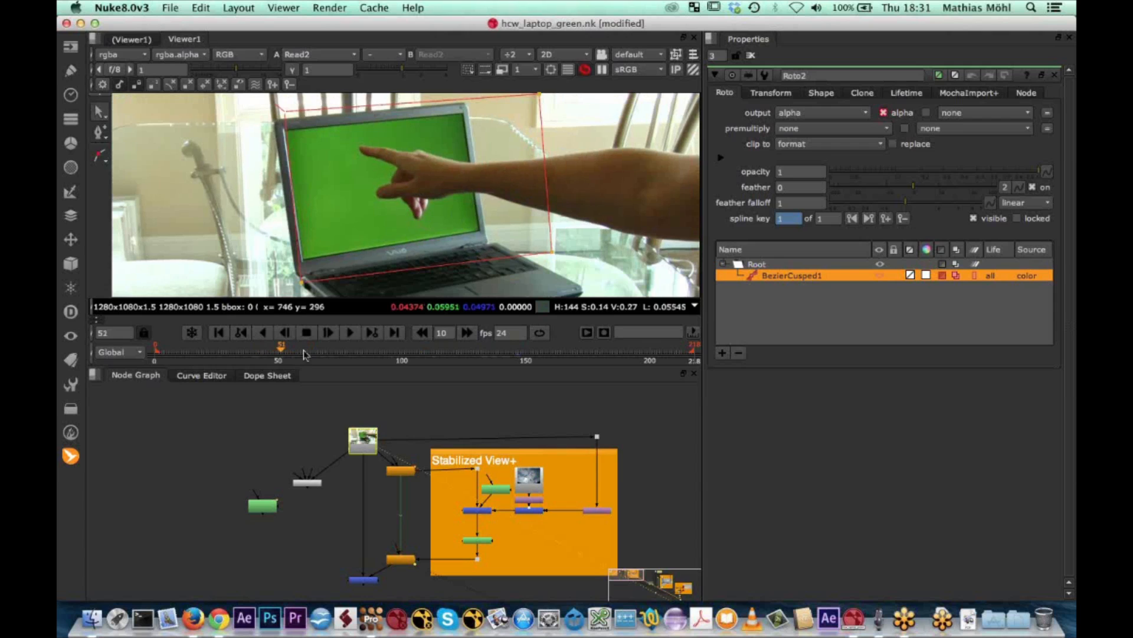
click(510, 350)
drag(511, 352, 519, 351)
Switch to mocha Pro, copy the screen layer's tracking data to the clipboard as Nuke Corner Pin (*.nk), and return to Nuke
click(367, 620)
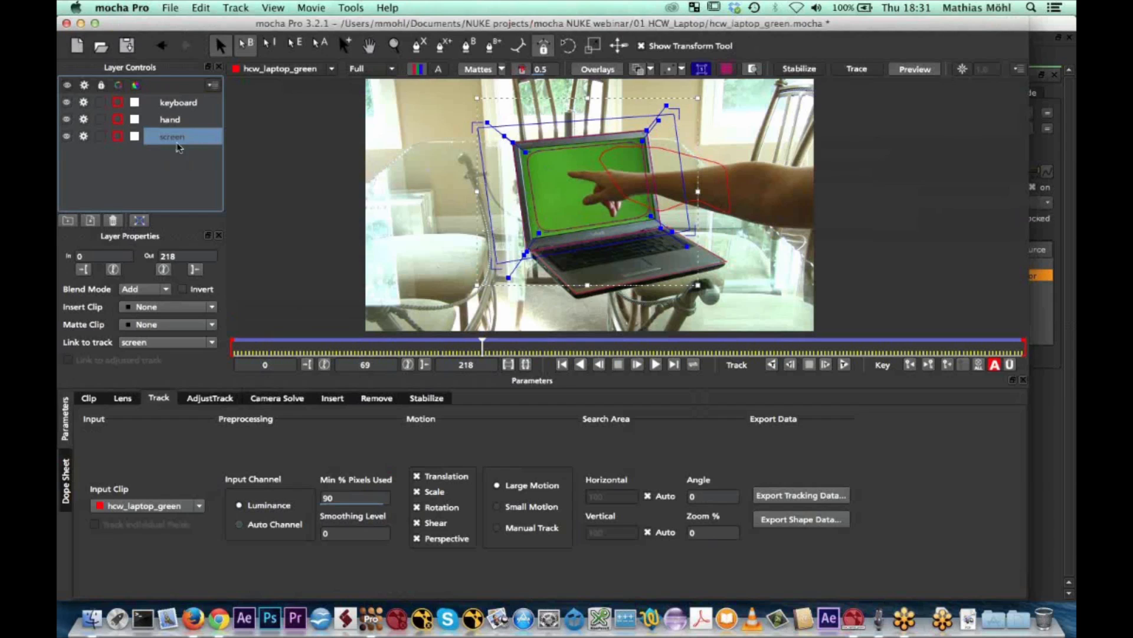
click(775, 499)
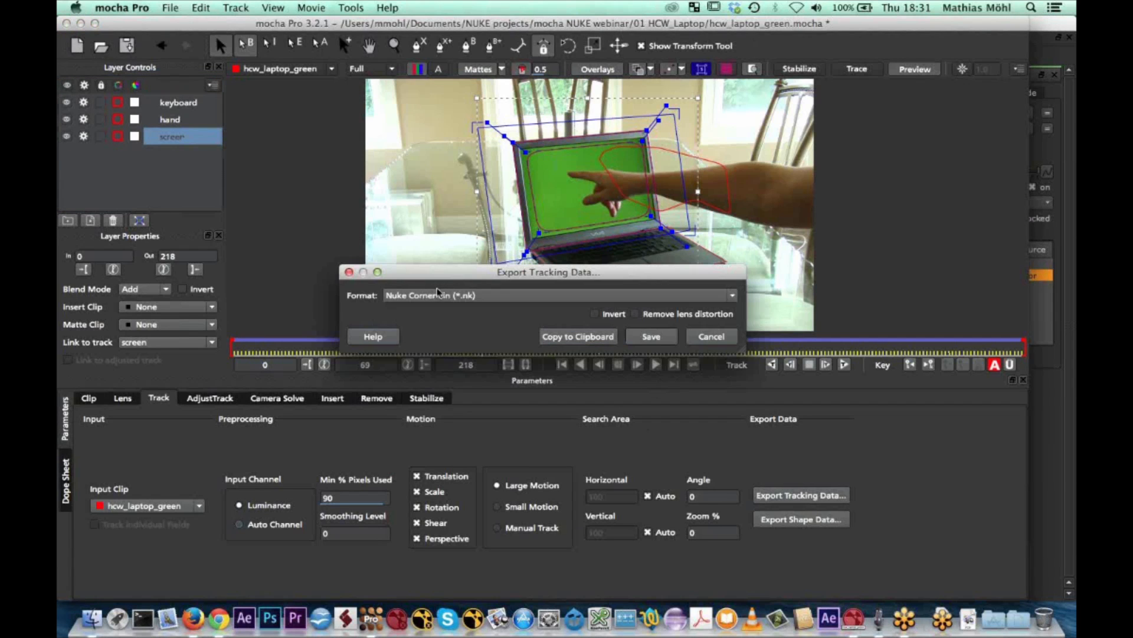
click(581, 337)
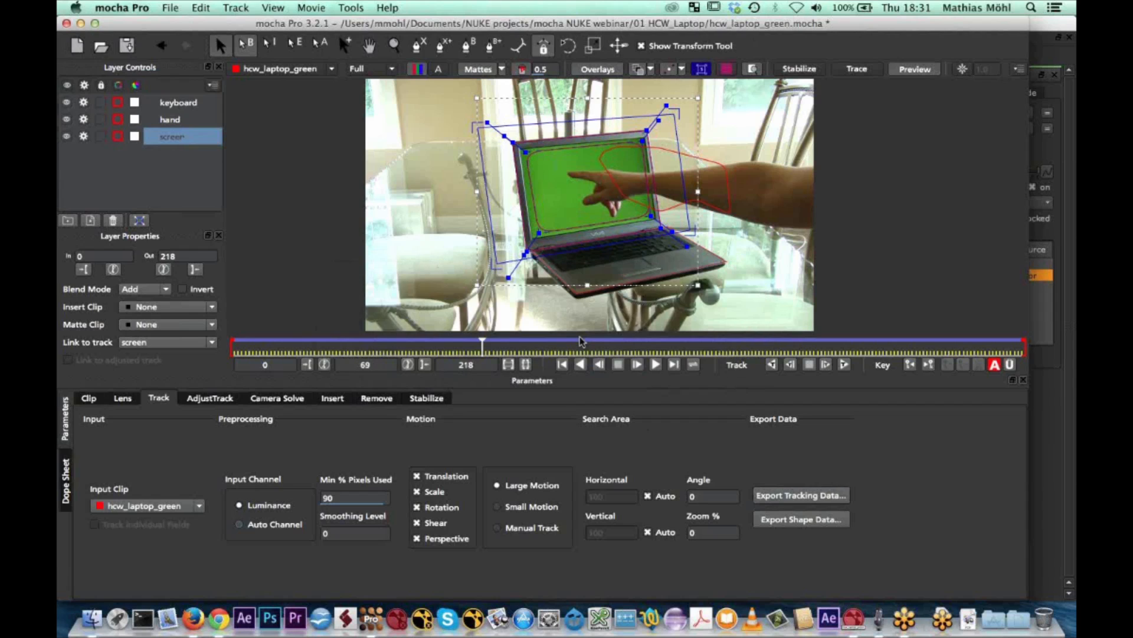
click(854, 618)
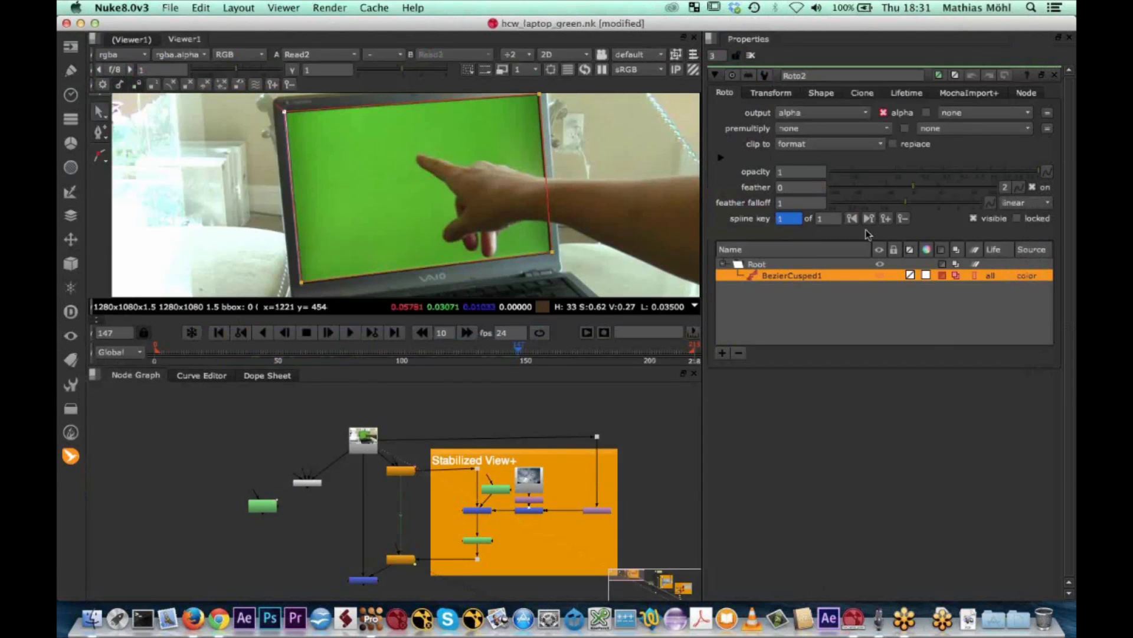
Load the mocha tracking data from the clipboard into Roto2, applied to the Root layer with the current frame as reference
click(959, 94)
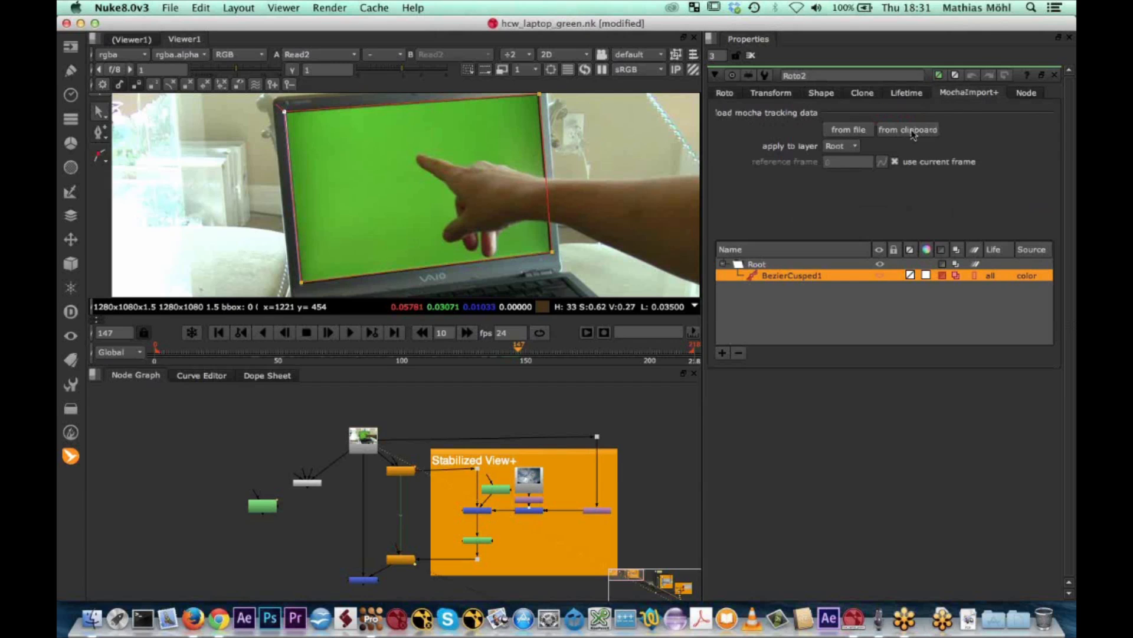
click(856, 146)
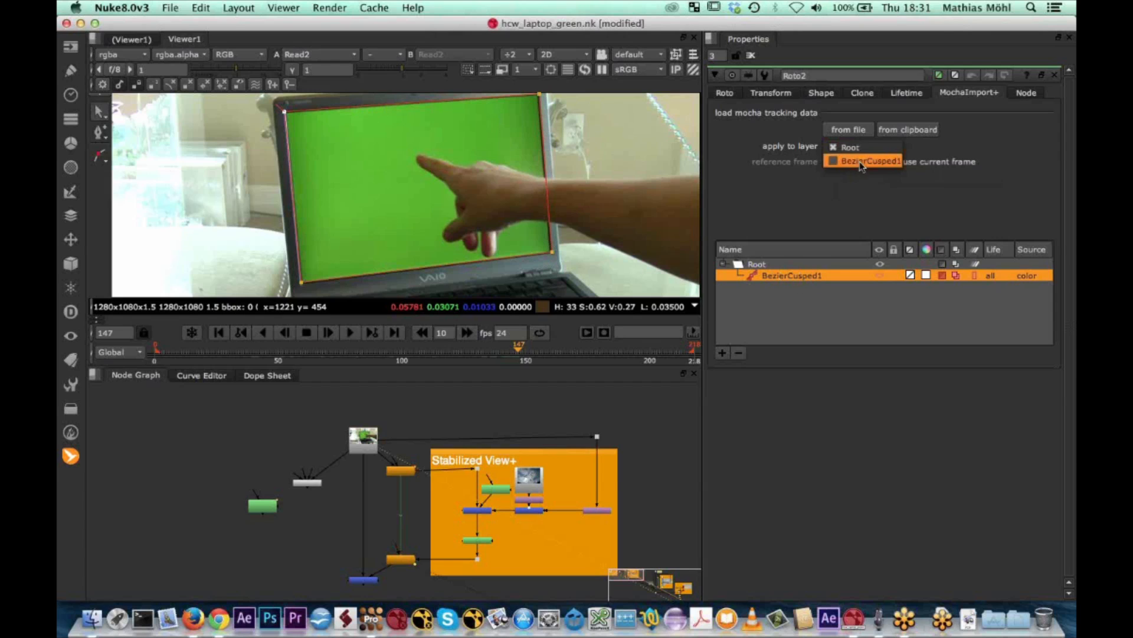
click(891, 149)
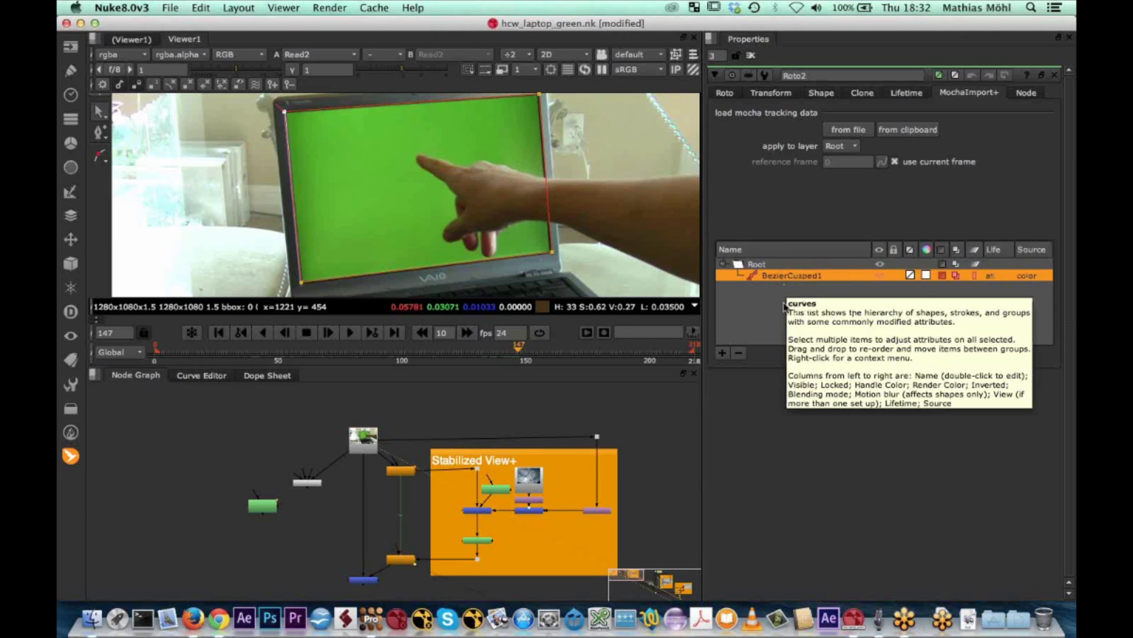
click(842, 146)
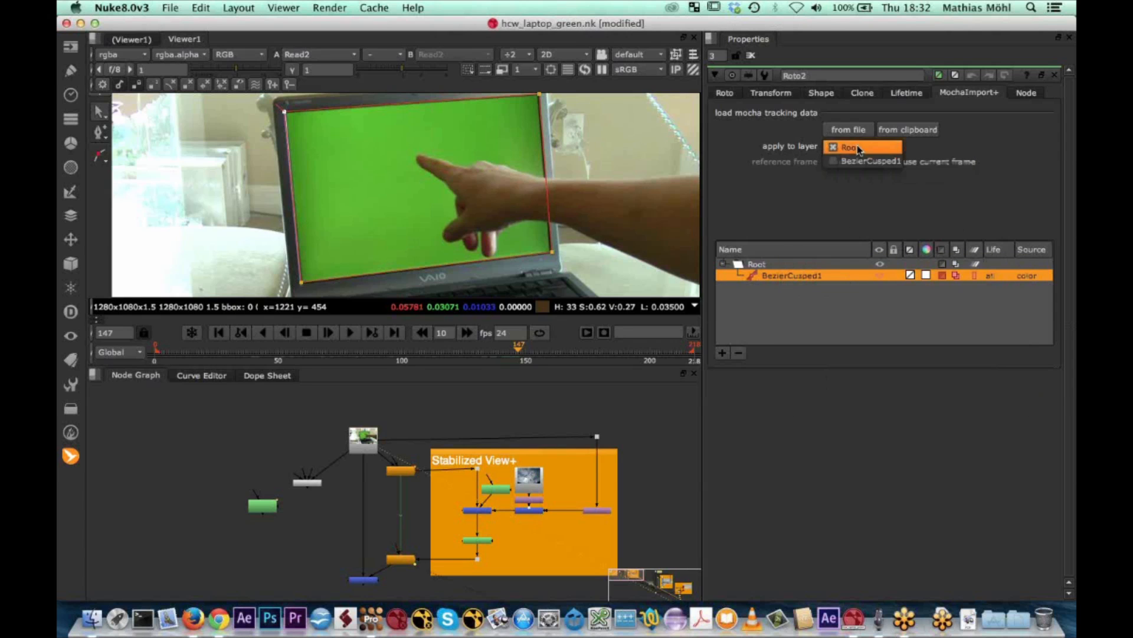
click(853, 146)
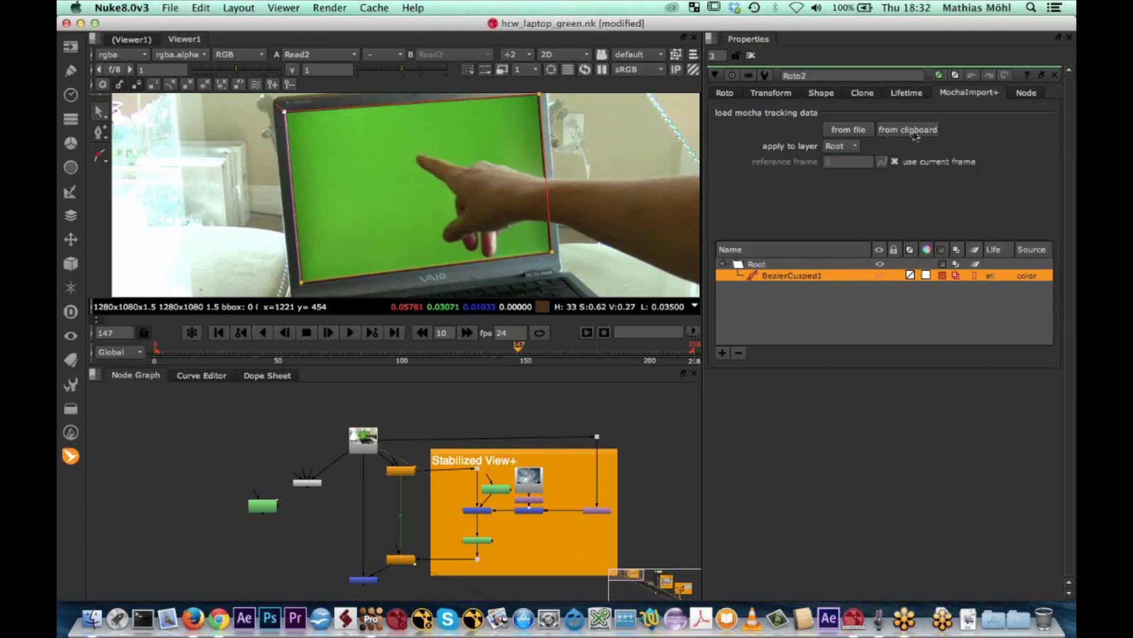
click(891, 132)
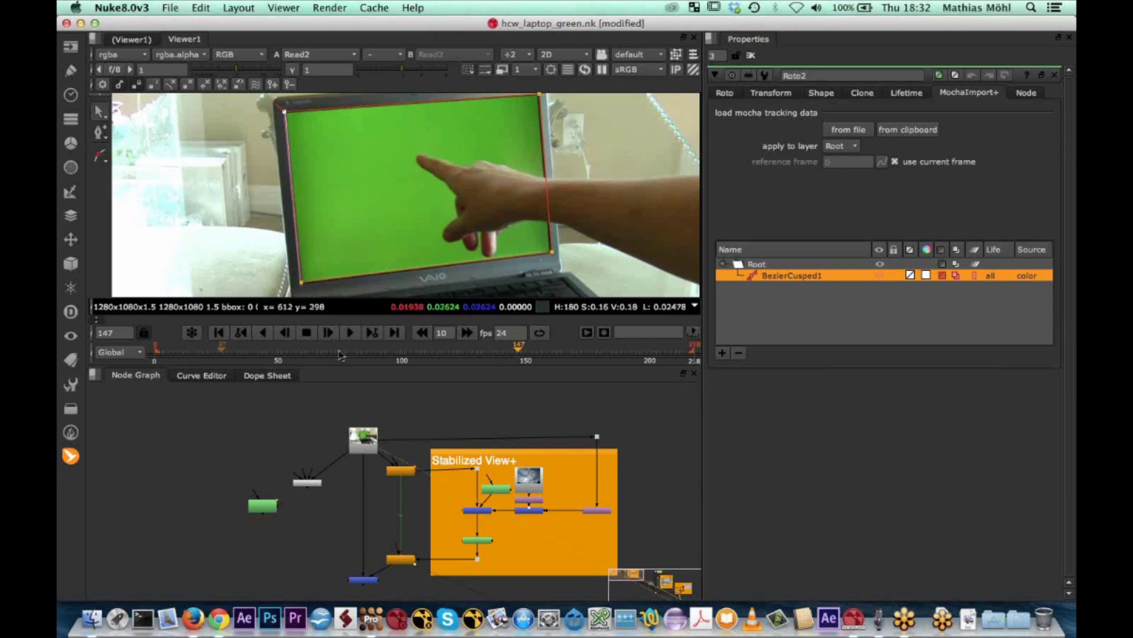
Go to frame 171, place Roto2 beside Keylight2 and connect it to Keylight2's OutM input
drag(519, 348, 578, 356)
scroll(308, 486, up, 6)
scroll(308, 487, down, 3)
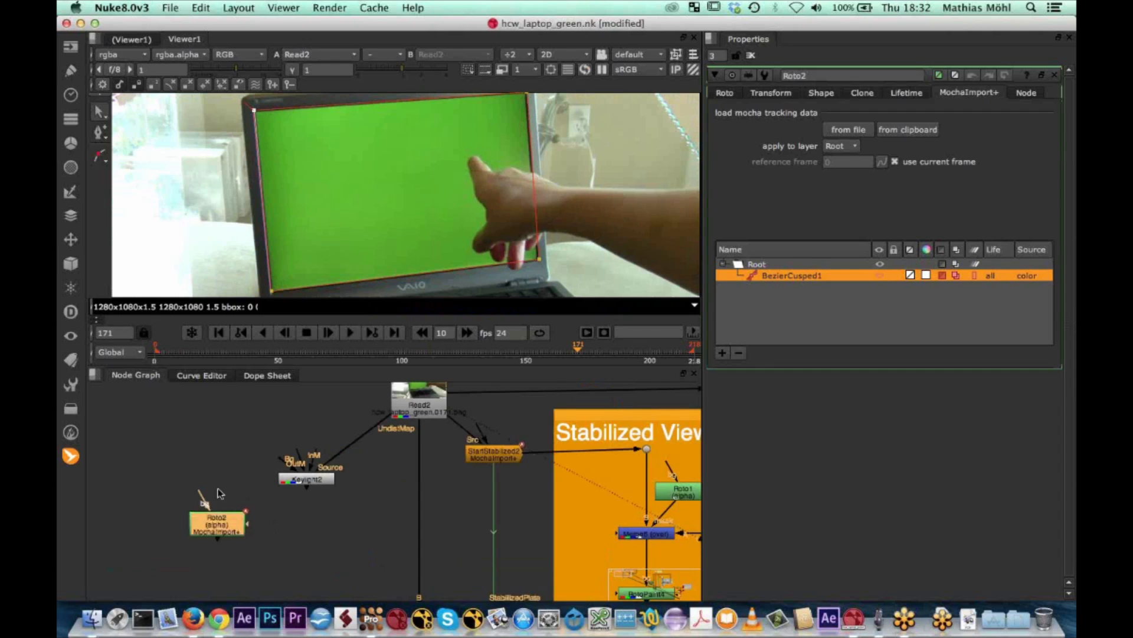
drag(235, 523, 240, 458)
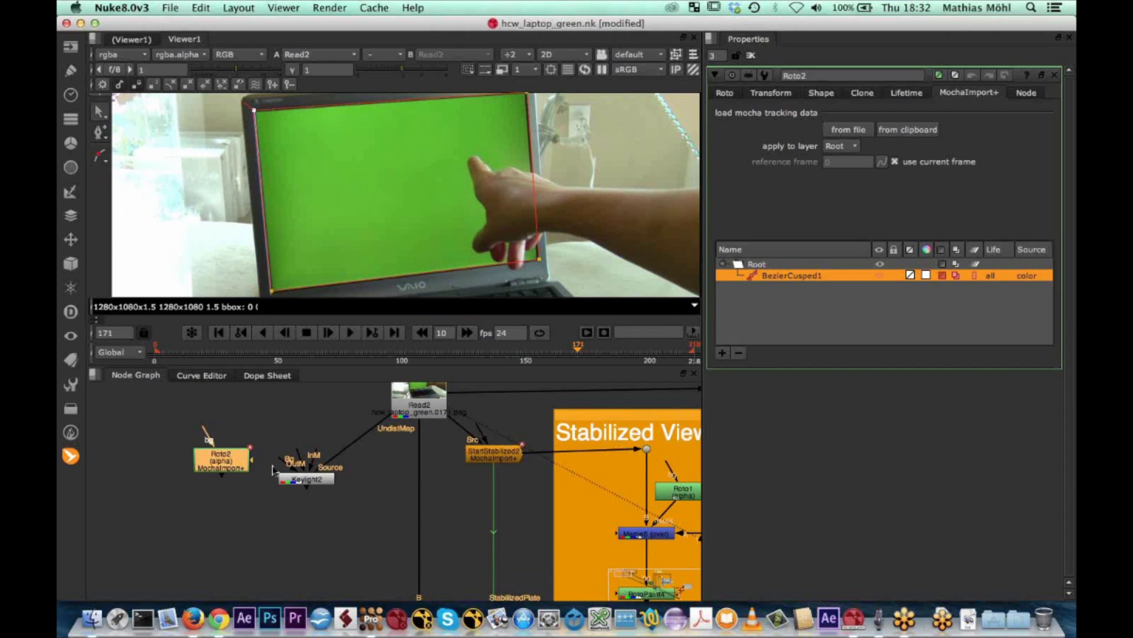
drag(306, 464, 236, 466)
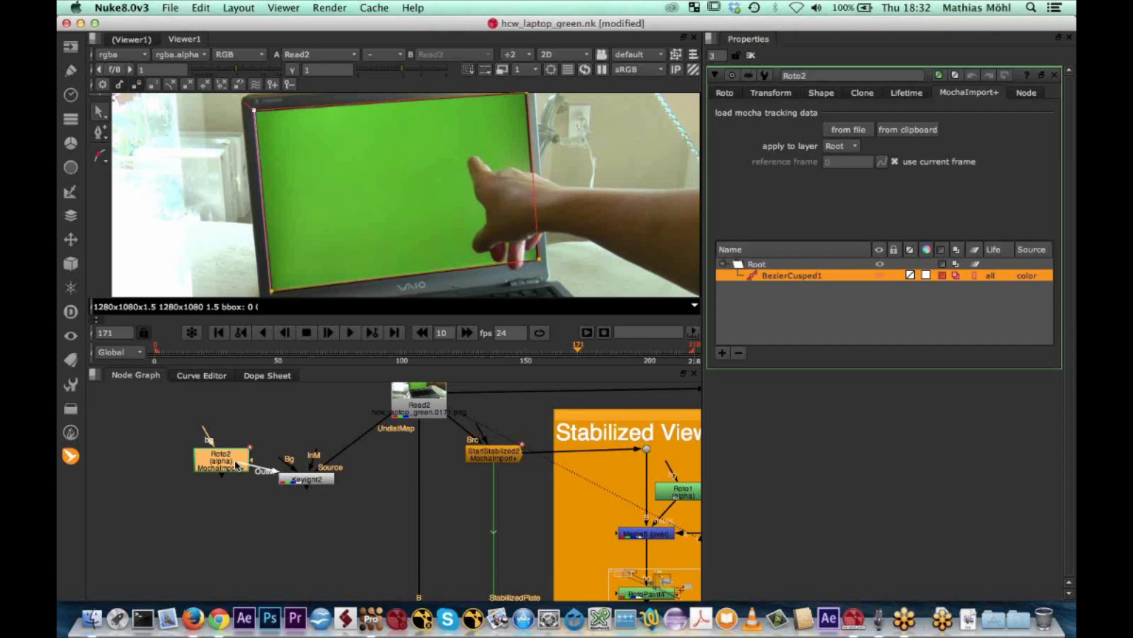
Set Keylight2's OutM Component to Inverted Alpha and show Keylight2's output in the viewer
click(303, 481)
double_click(302, 481)
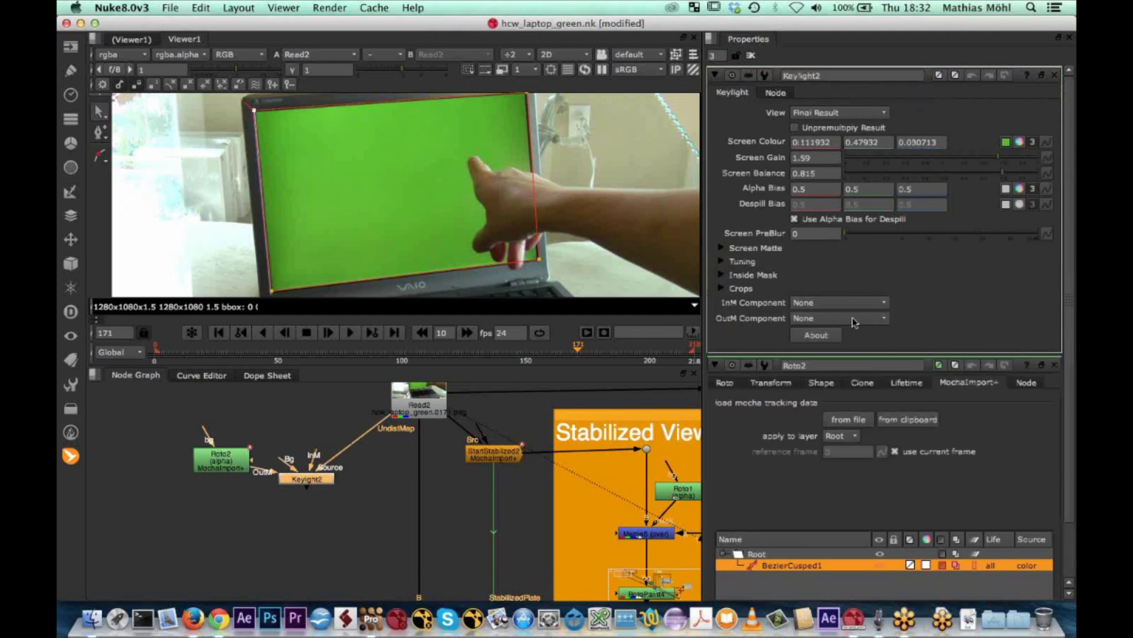
click(887, 322)
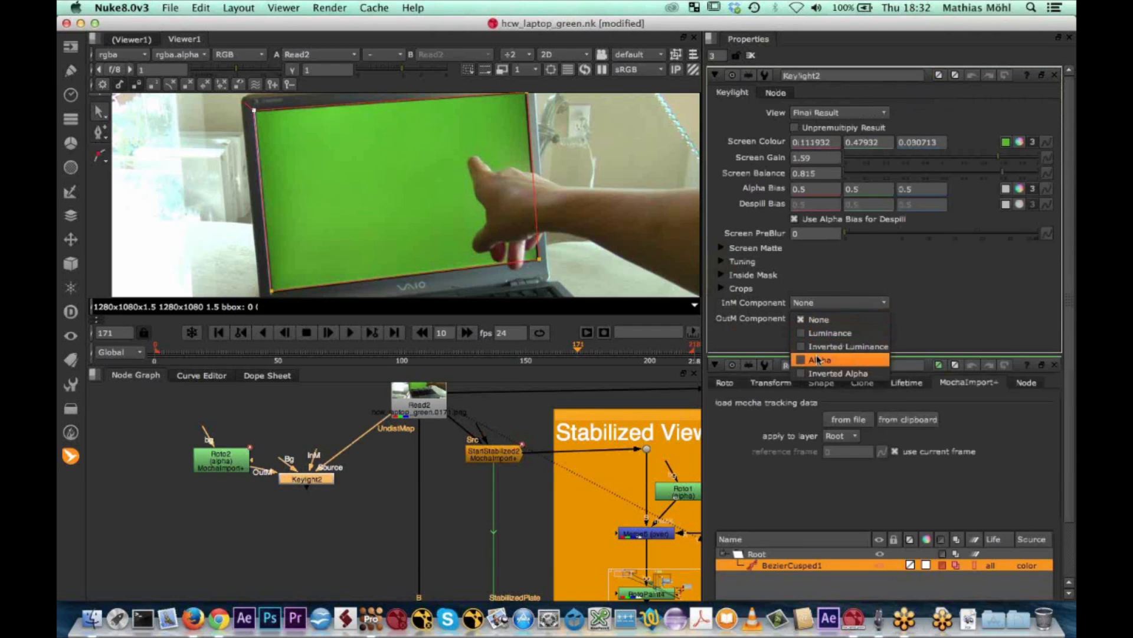
click(837, 373)
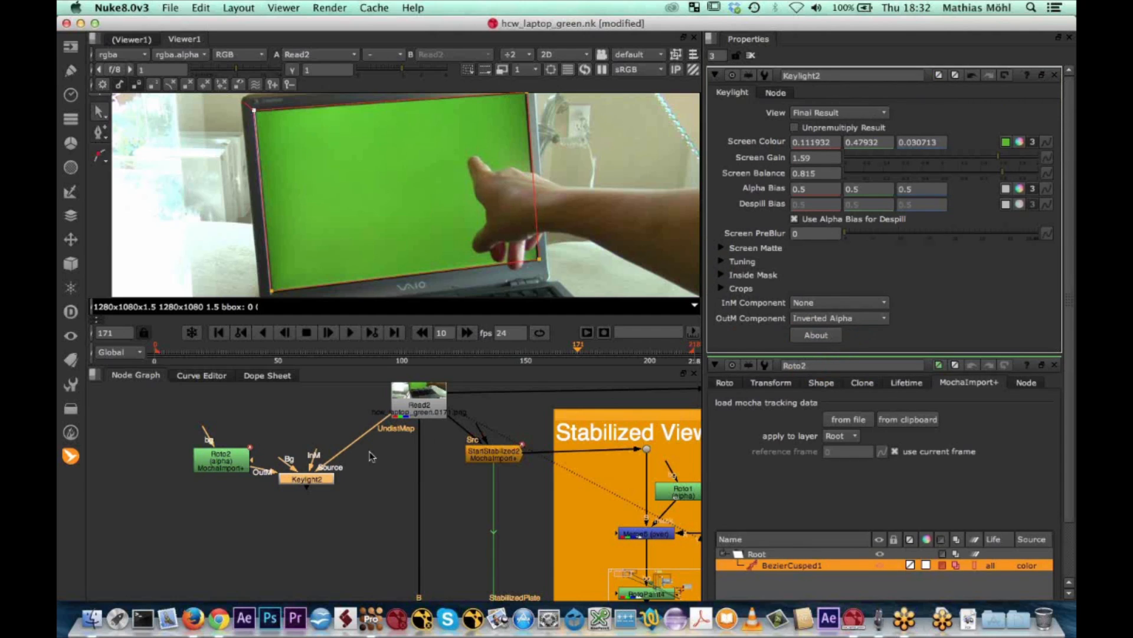
click(315, 483)
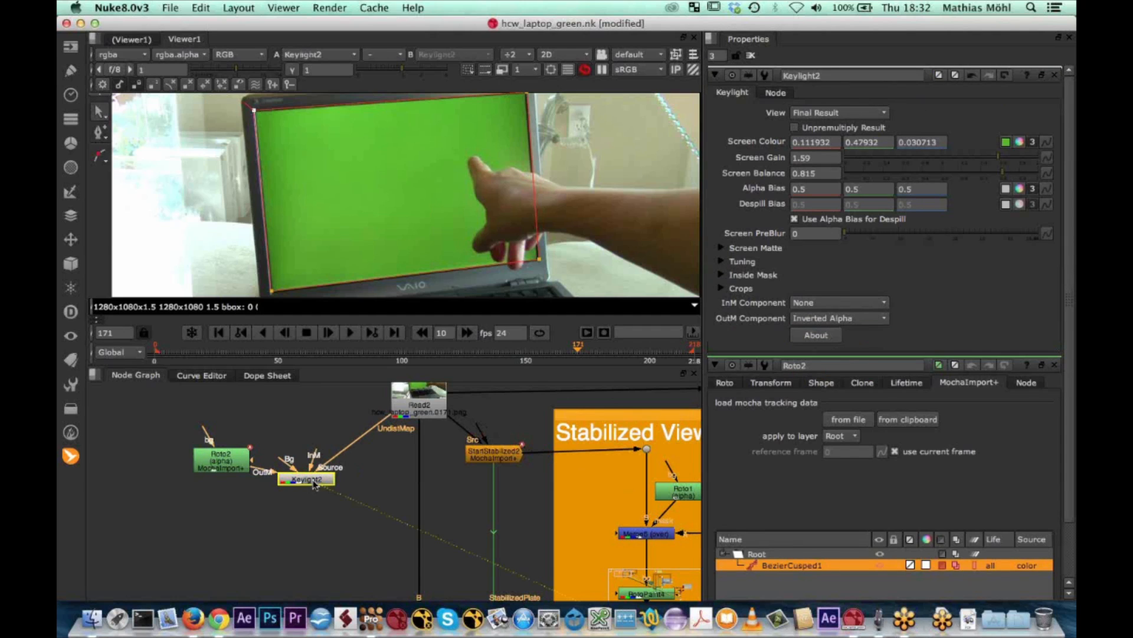
key(1)
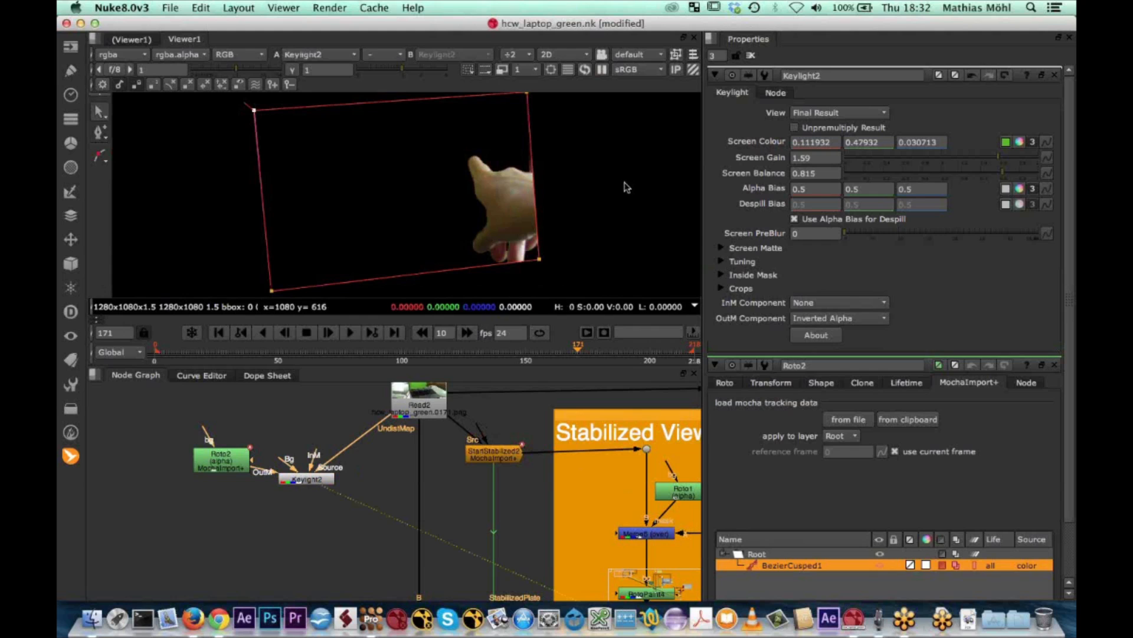
Add a Merge node with the over operation after Merge5 and place it below and to the left of Merge5
scroll(456, 497, up, 2)
middle_drag(454, 492, 486, 414)
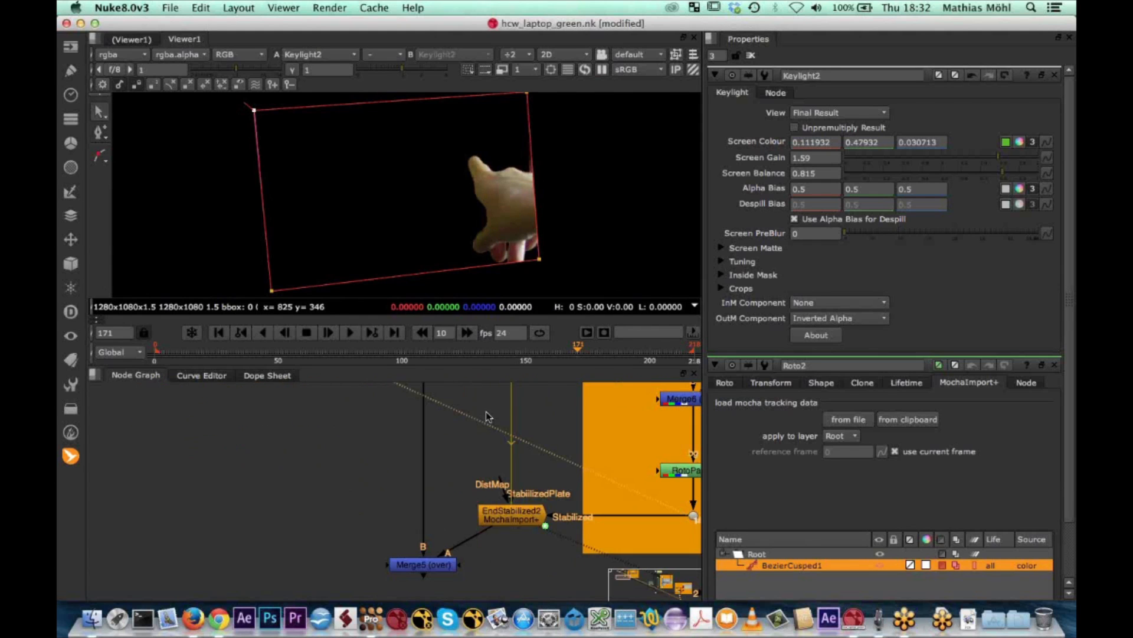
scroll(377, 514, up, 2)
middle_drag(378, 514, 392, 455)
click(445, 516)
key(m)
drag(502, 540, 335, 573)
scroll(415, 565, down, 4)
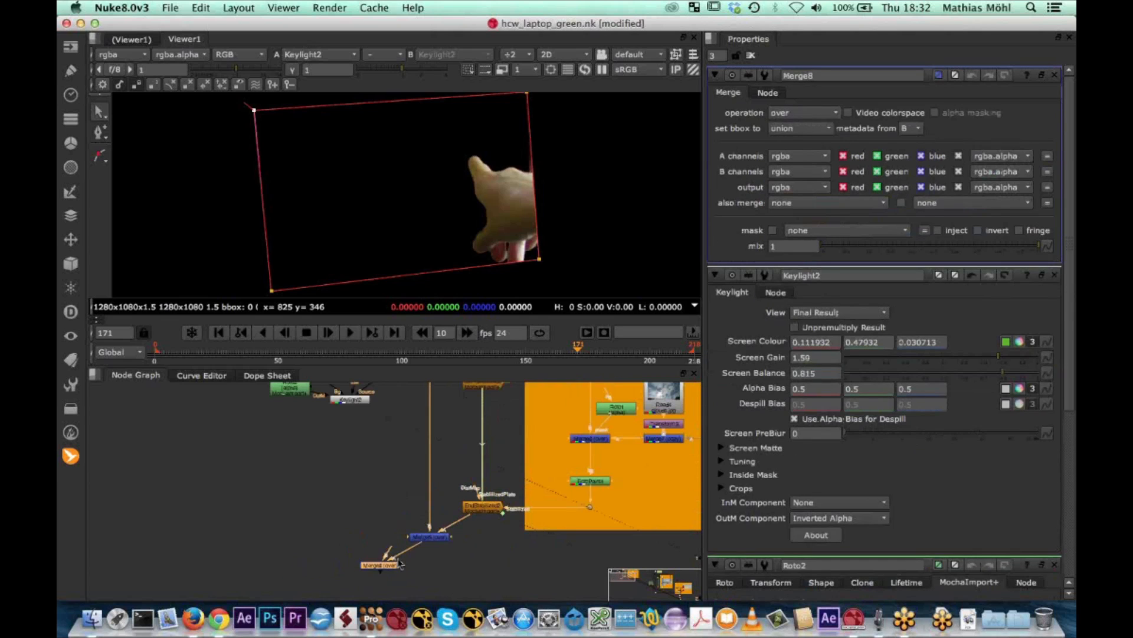
Detach the new Merge8 node and reconnect its B input to Merge5
drag(397, 555, 344, 510)
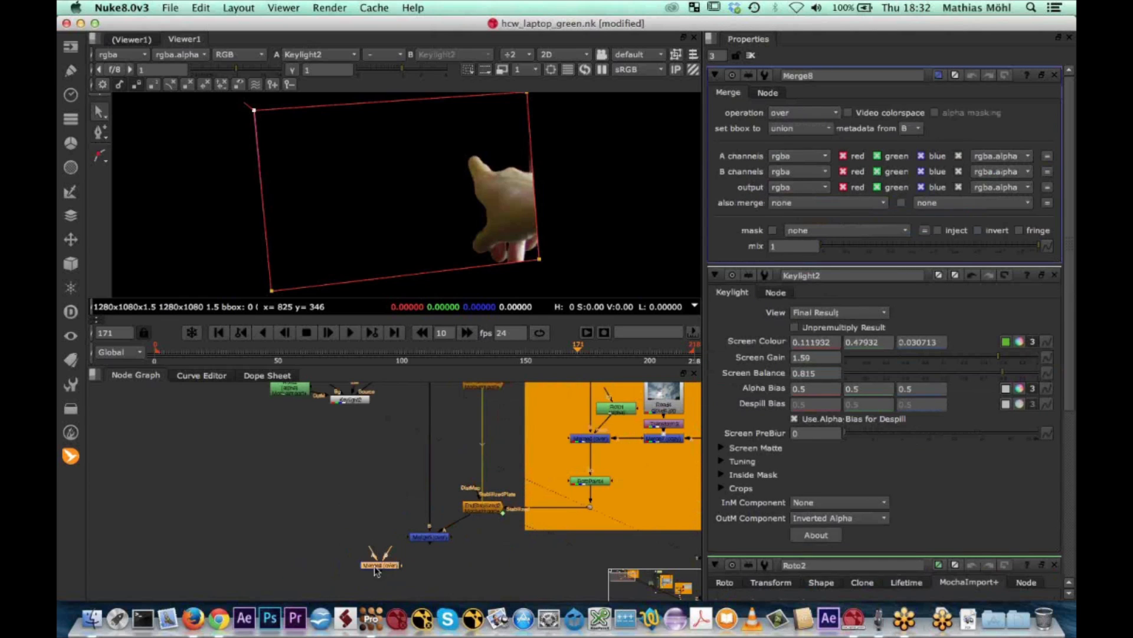
scroll(365, 570, up, 5)
drag(420, 544, 558, 476)
drag(398, 570, 463, 565)
scroll(466, 527, down, 1)
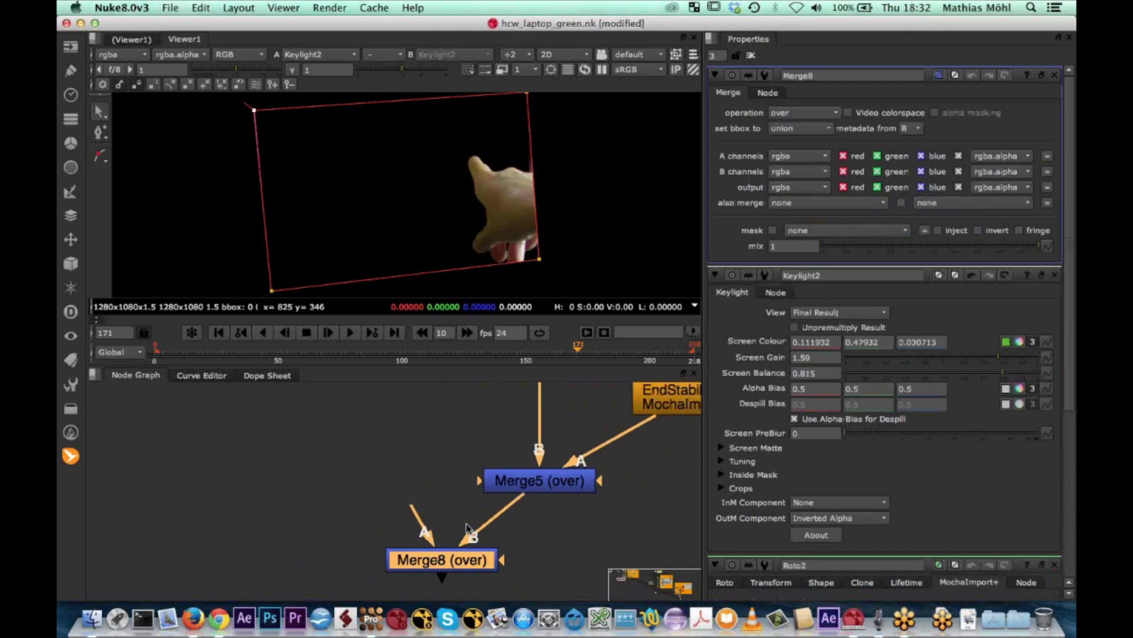
Connect Merge8's A input to Keylight2, align Roto2 beside Keylight2, and show Merge8's output in the viewer
scroll(467, 527, down, 10)
scroll(483, 527, up, 4)
scroll(617, 441, down, 3)
scroll(617, 441, down, 3)
middle_drag(617, 441, 532, 467)
scroll(472, 481, up, 4)
drag(381, 556, 360, 479)
drag(323, 440, 322, 479)
click(390, 565)
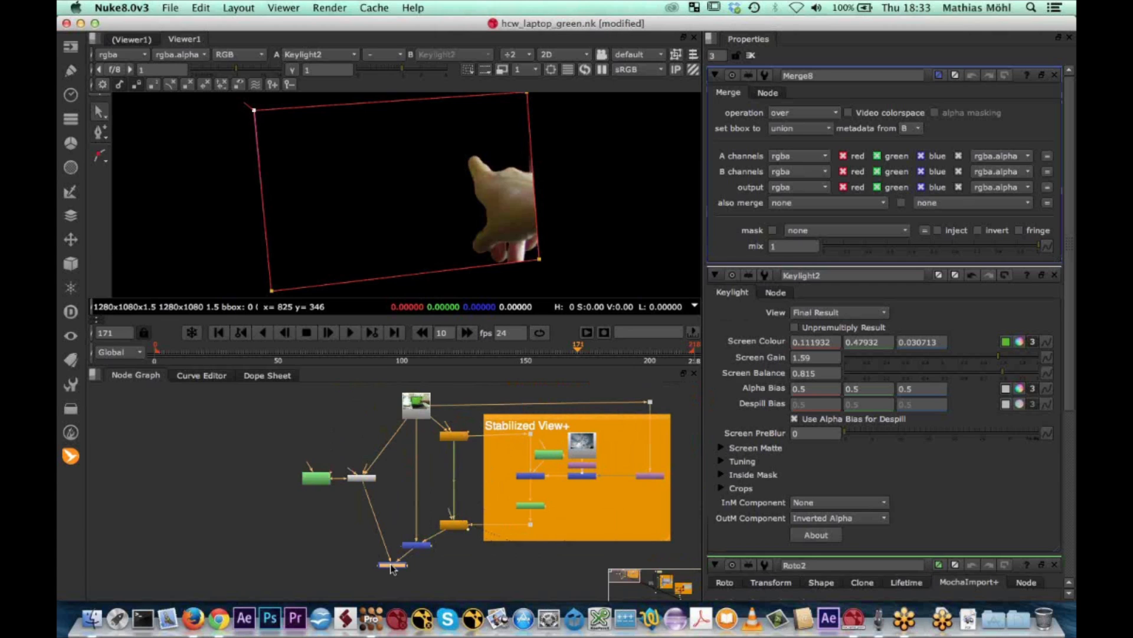
key(1)
click(393, 558)
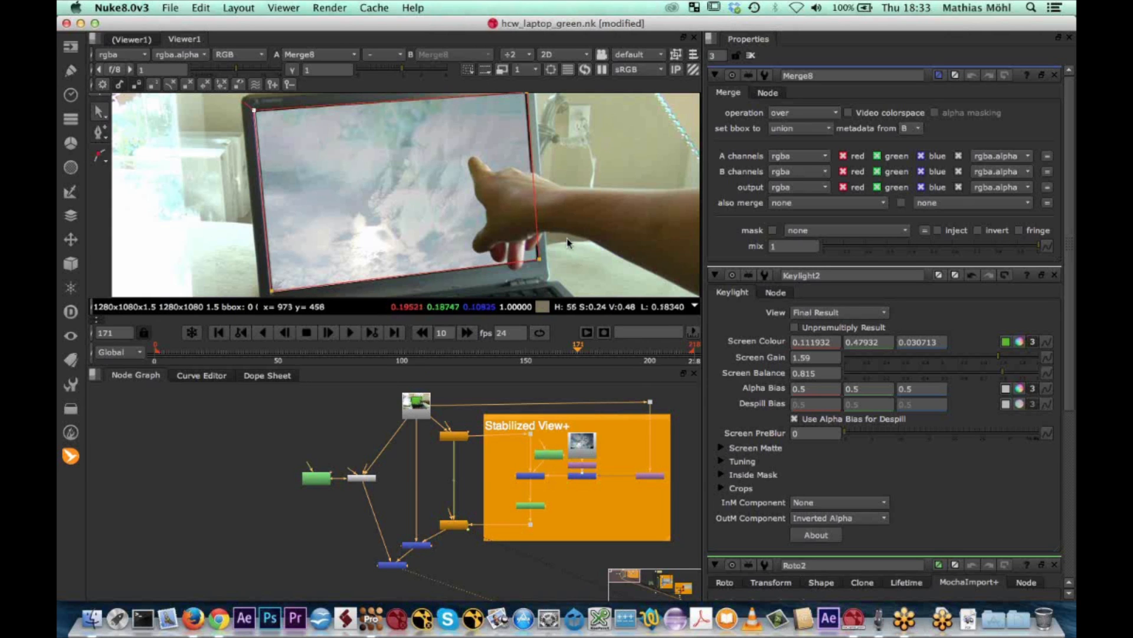
Frame the whole composite in the viewer and close the Merge8, Keylight2 and Roto2 properties
scroll(567, 242, down, 8)
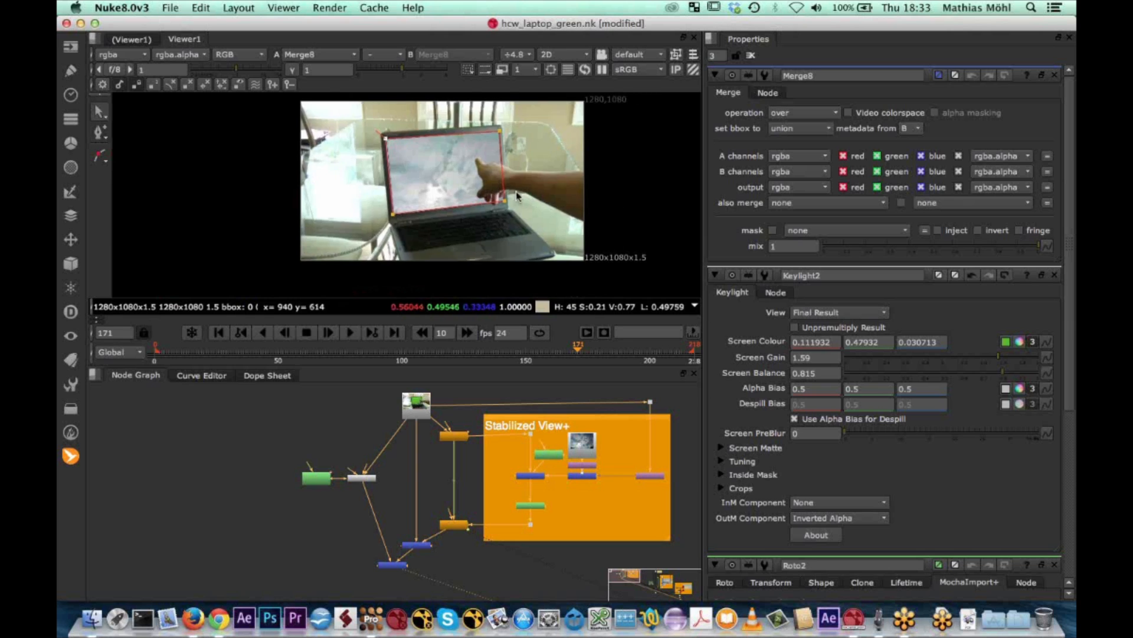
scroll(513, 198, up, 1)
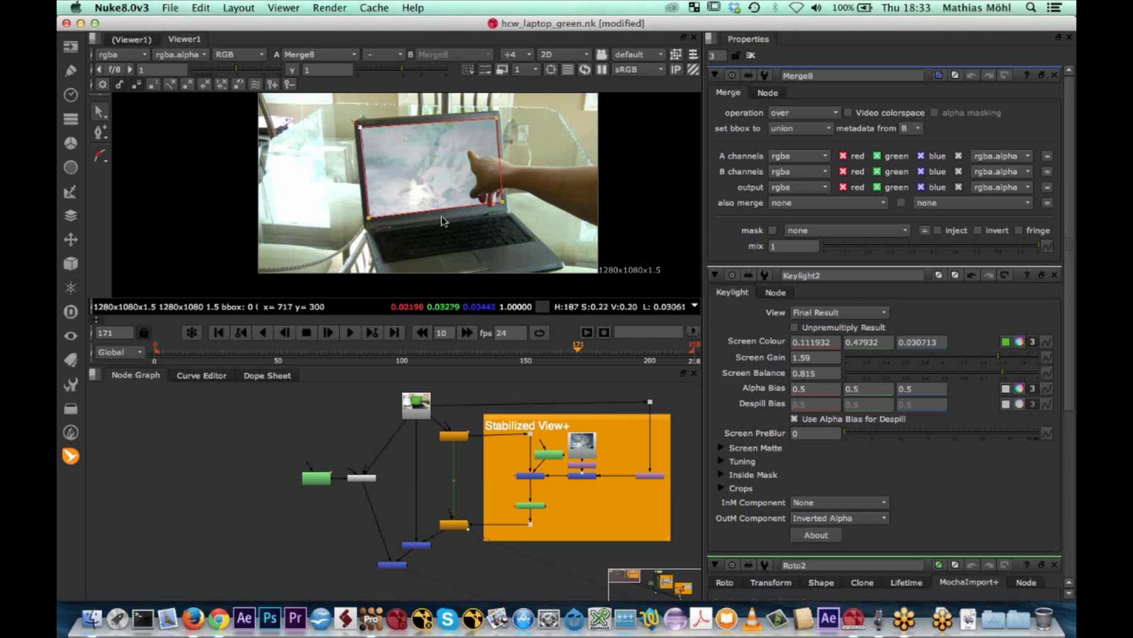
scroll(446, 221, up, 5)
scroll(436, 221, down, 5)
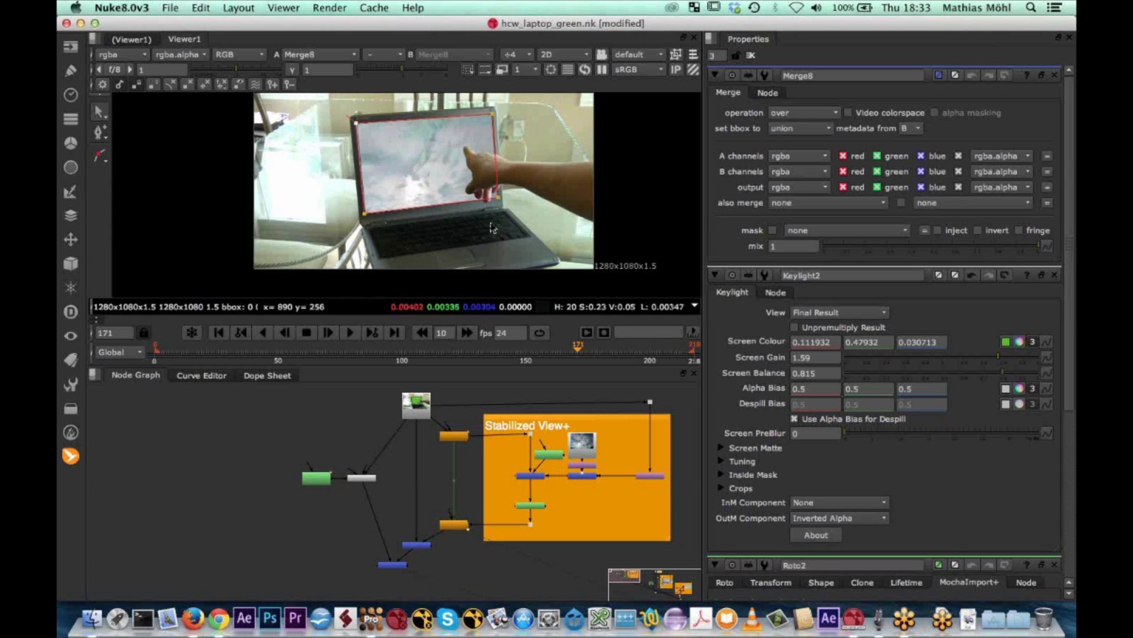
middle_drag(474, 239, 445, 258)
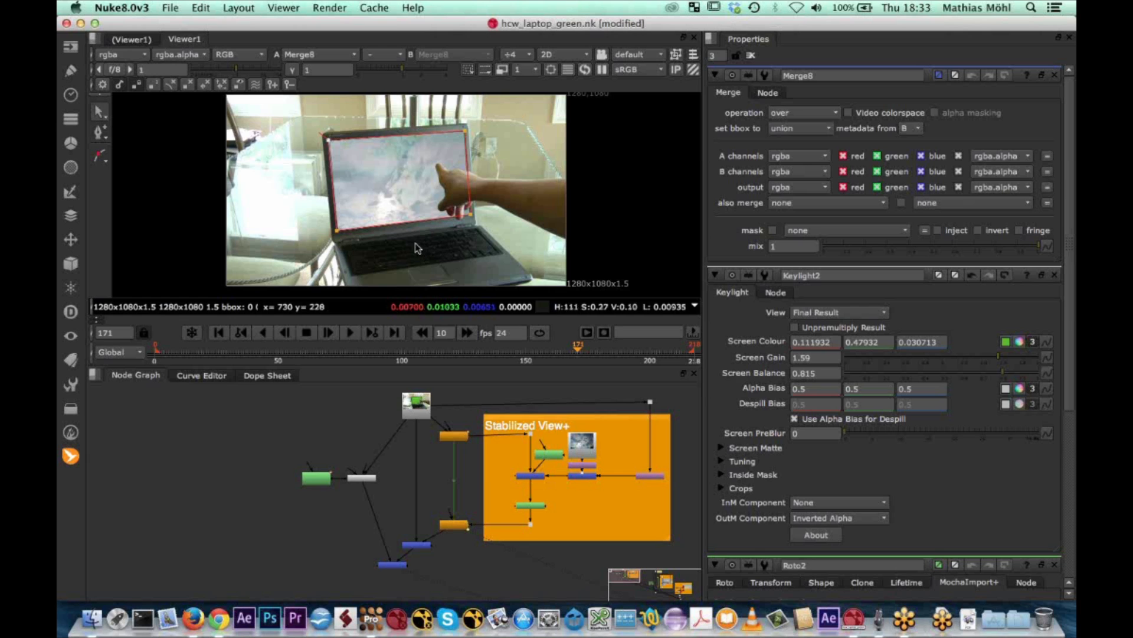
click(1054, 76)
click(1055, 77)
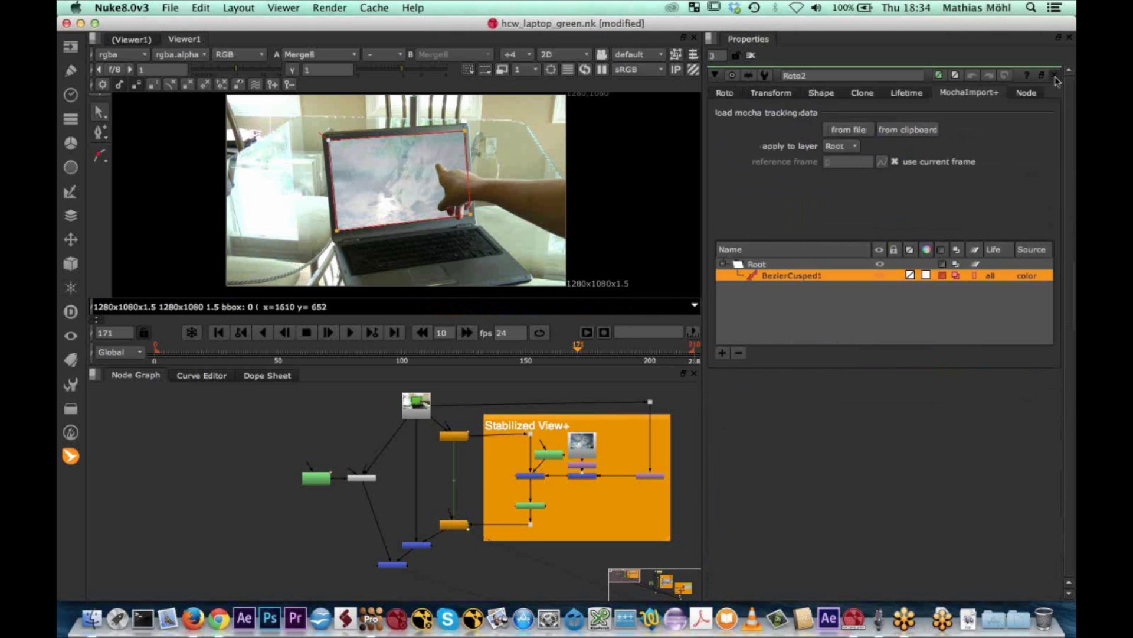
click(1055, 76)
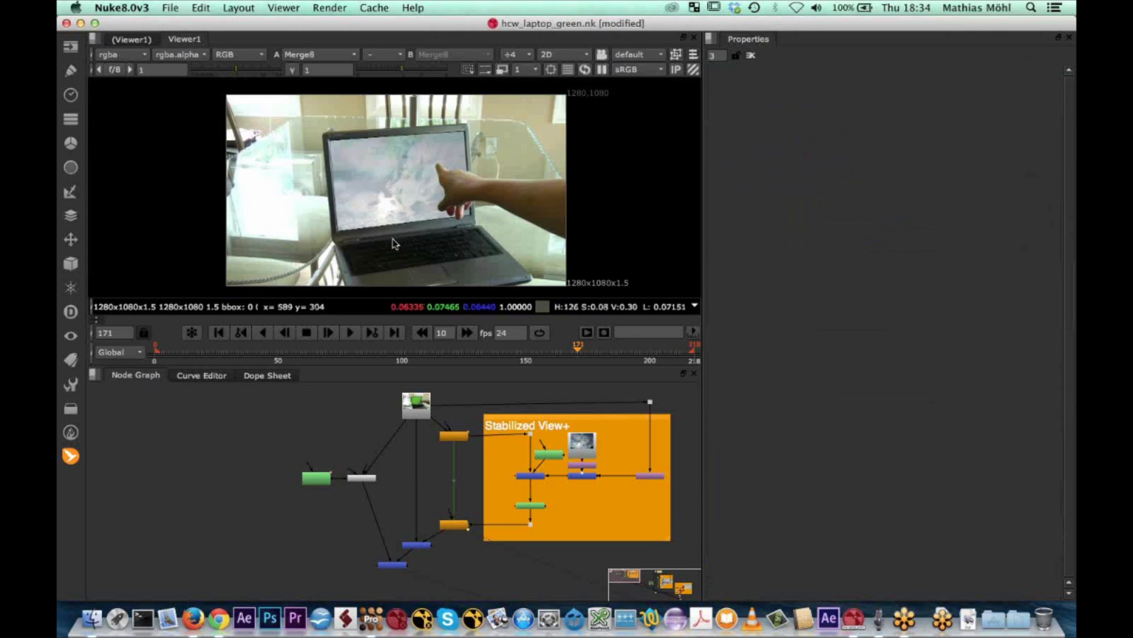
middle_drag(547, 553, 546, 532)
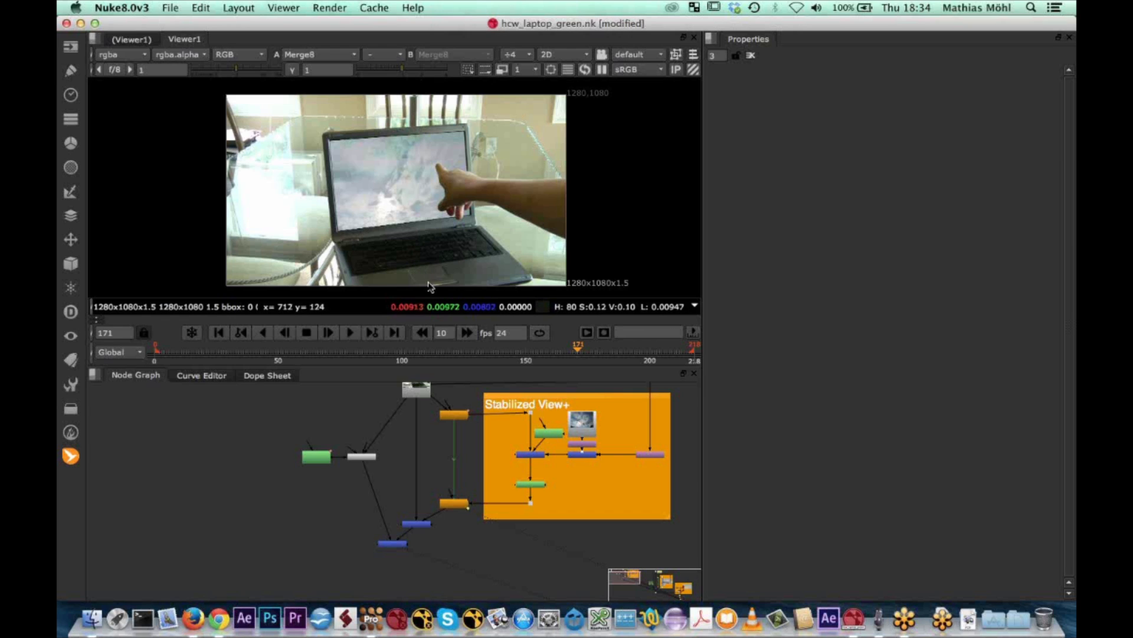
Switch to mocha Pro, open the Camera Solve settings and step back to frame 66
click(375, 623)
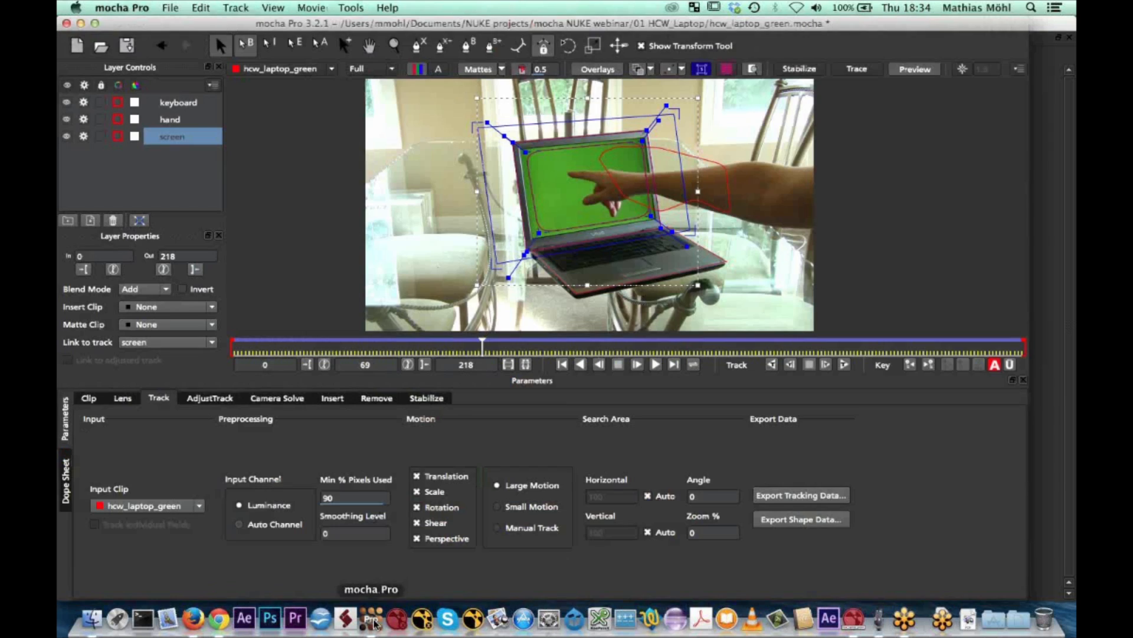
click(288, 399)
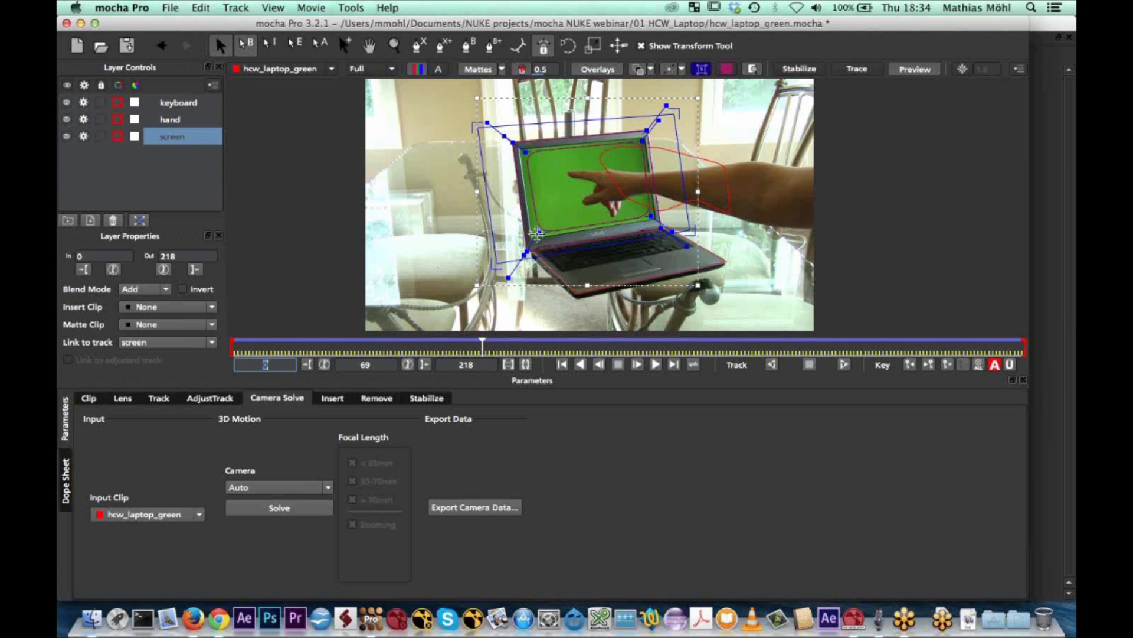
key(Right)
key(Left)
key(Left)
key(Left)
key(Left)
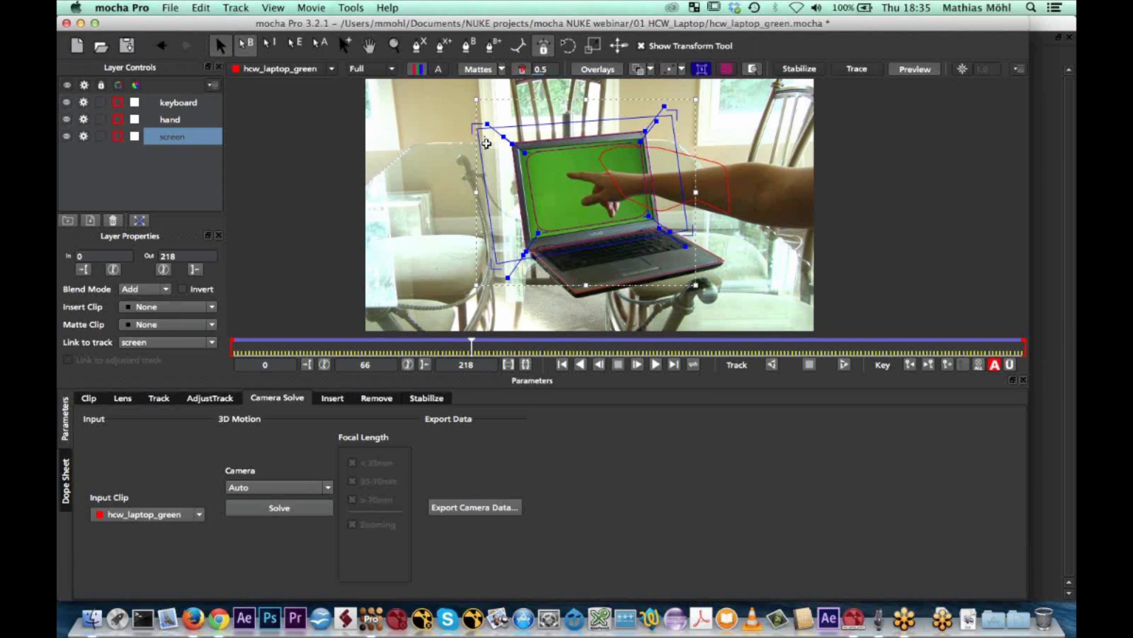
Fit the screen layer's surface rectangle to the laptop display's outer frame by moving its four edges inward
drag(481, 176, 493, 175)
key(super+z)
click(167, 164)
double_click(171, 137)
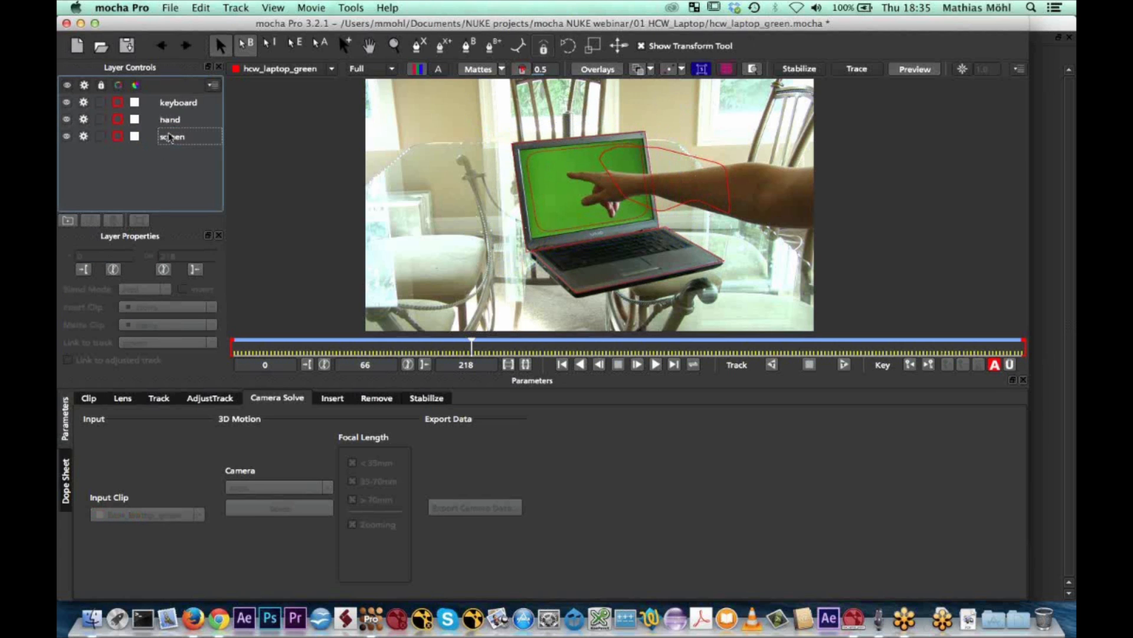
drag(485, 195, 520, 192)
drag(562, 124, 562, 140)
drag(678, 173, 650, 175)
drag(604, 239, 602, 228)
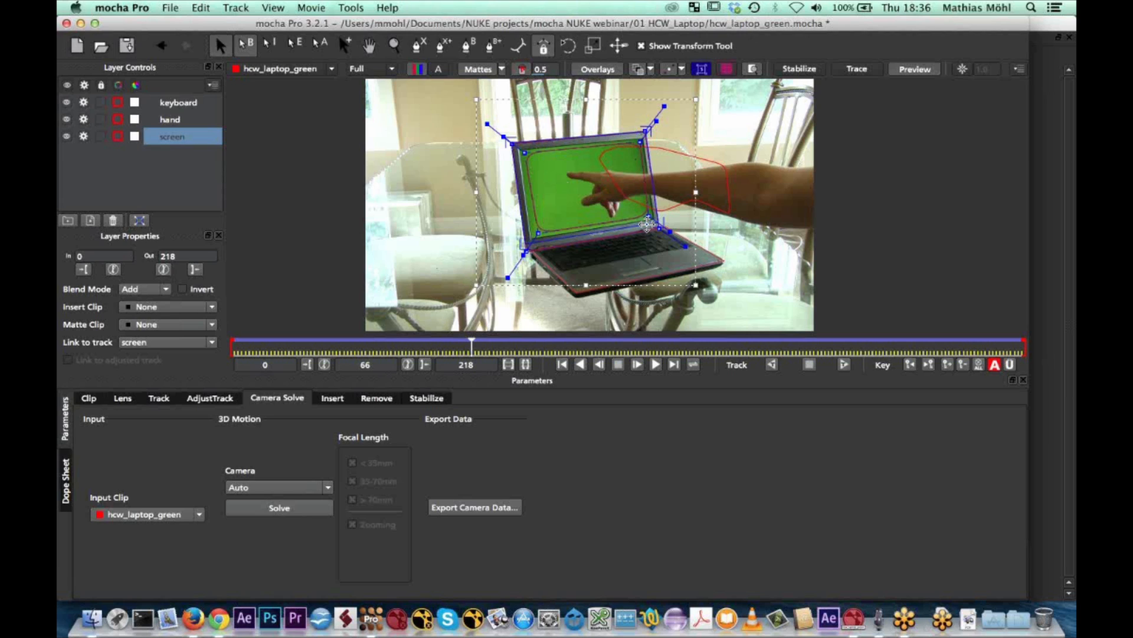
Try to solve the camera from the screen layer alone using the Large Parallax Change camera type
click(175, 105)
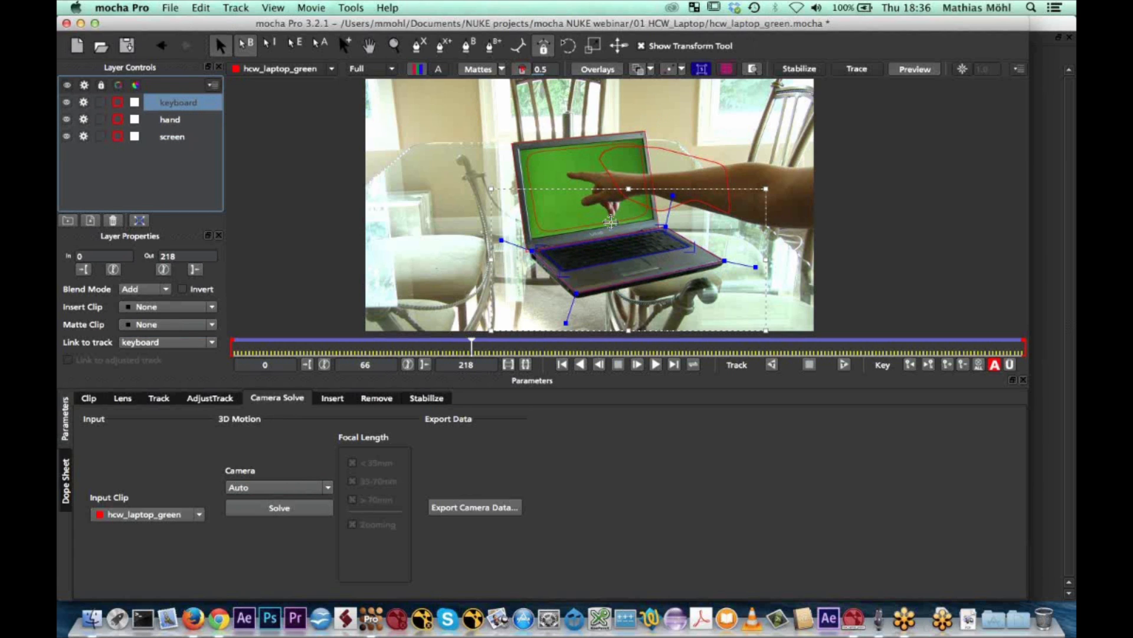
click(169, 138)
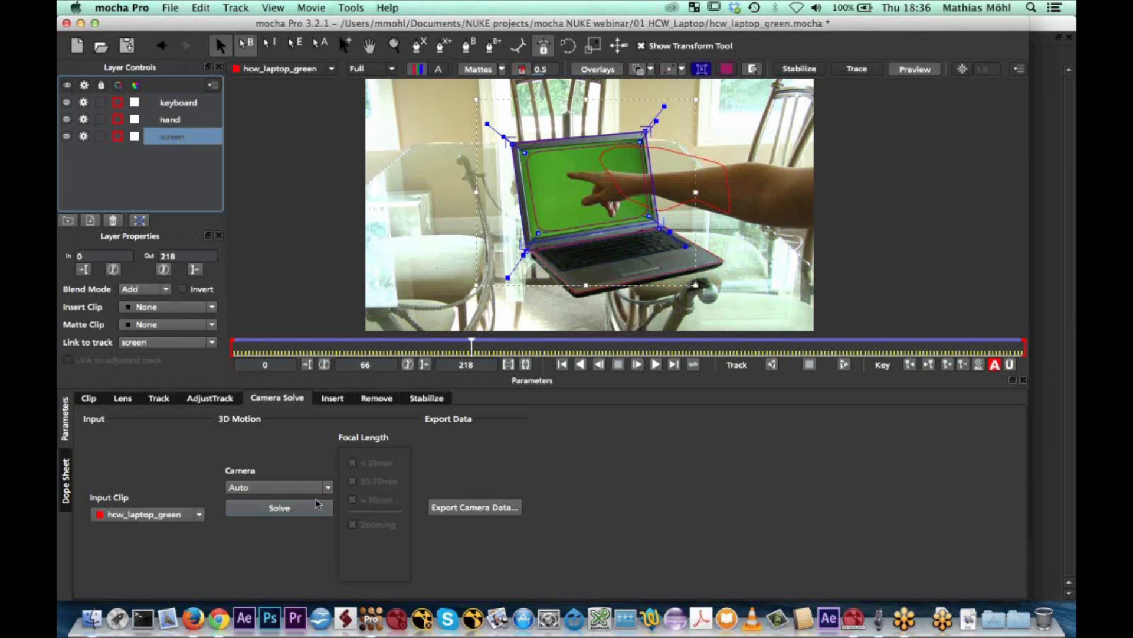
click(329, 489)
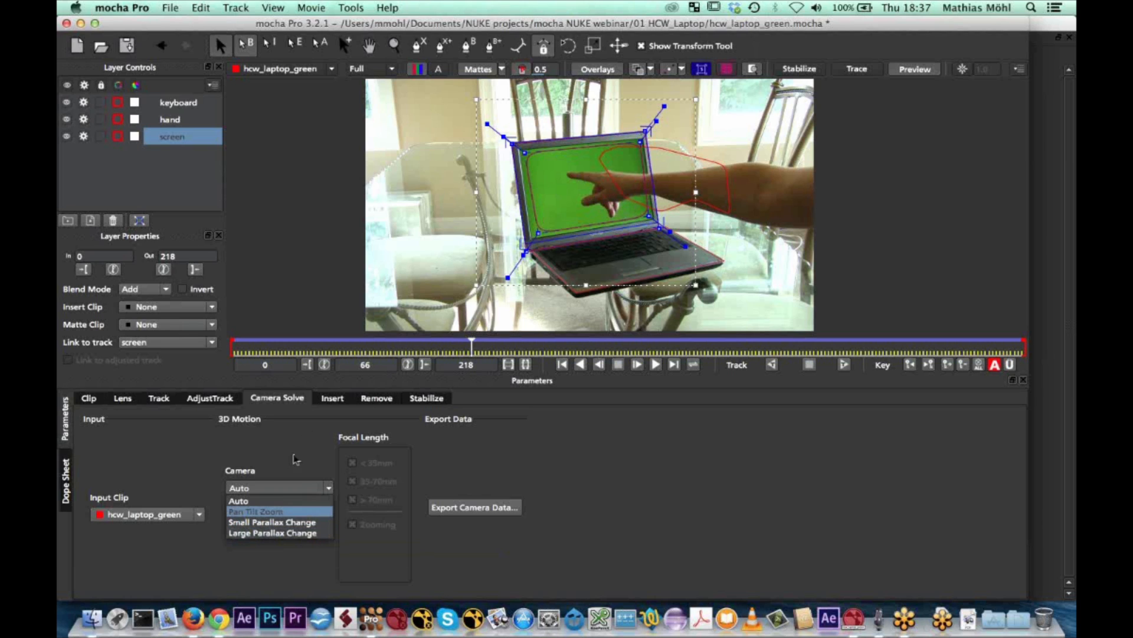
click(269, 533)
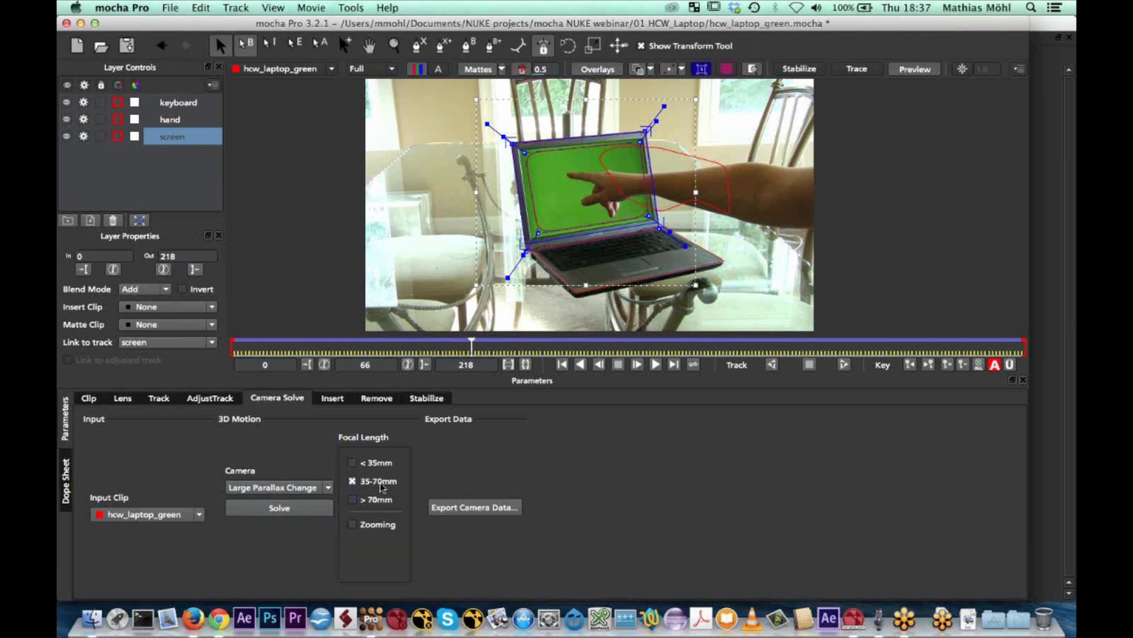
click(292, 508)
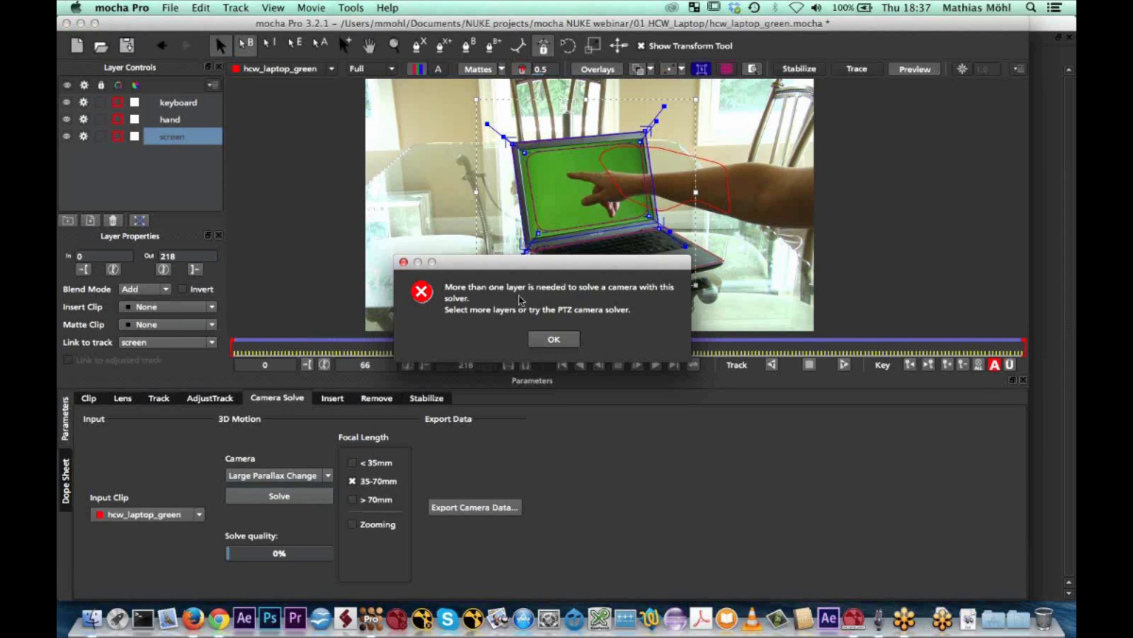
click(549, 341)
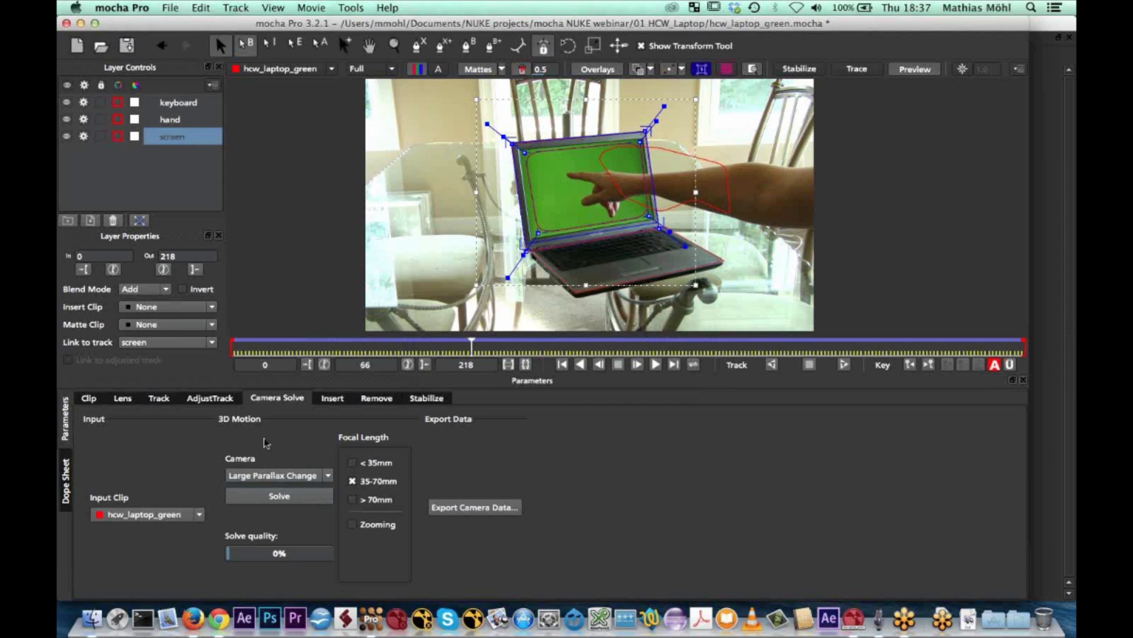
Choose the Large Parallax Change camera type, add the keyboard layer to the selected screen layer, and solve the camera
click(327, 477)
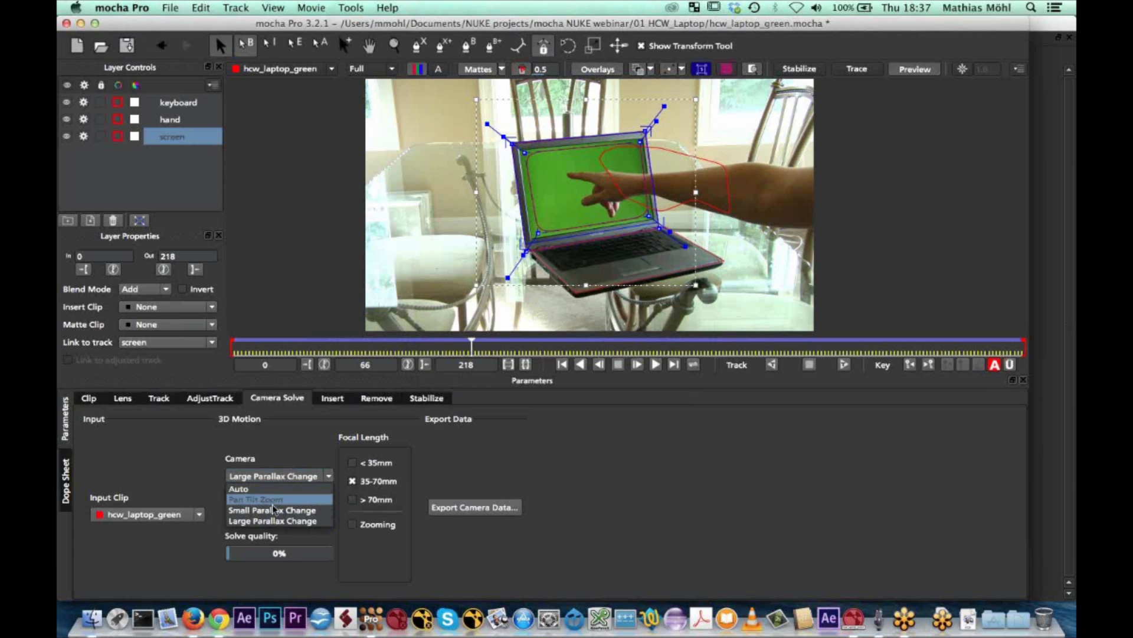
click(275, 522)
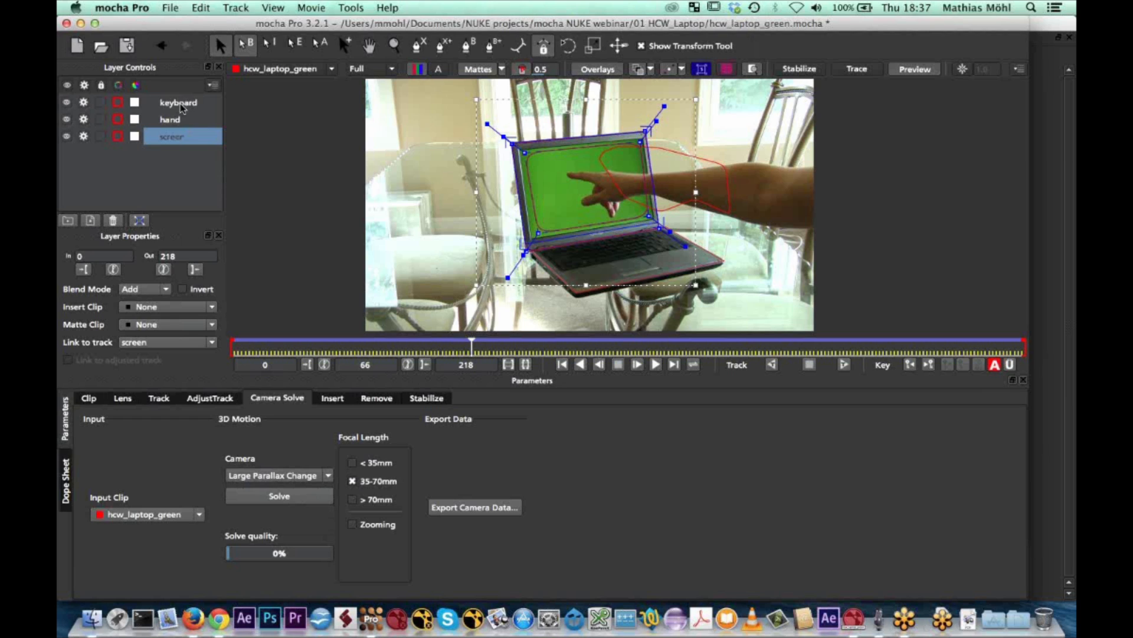
super+click(181, 104)
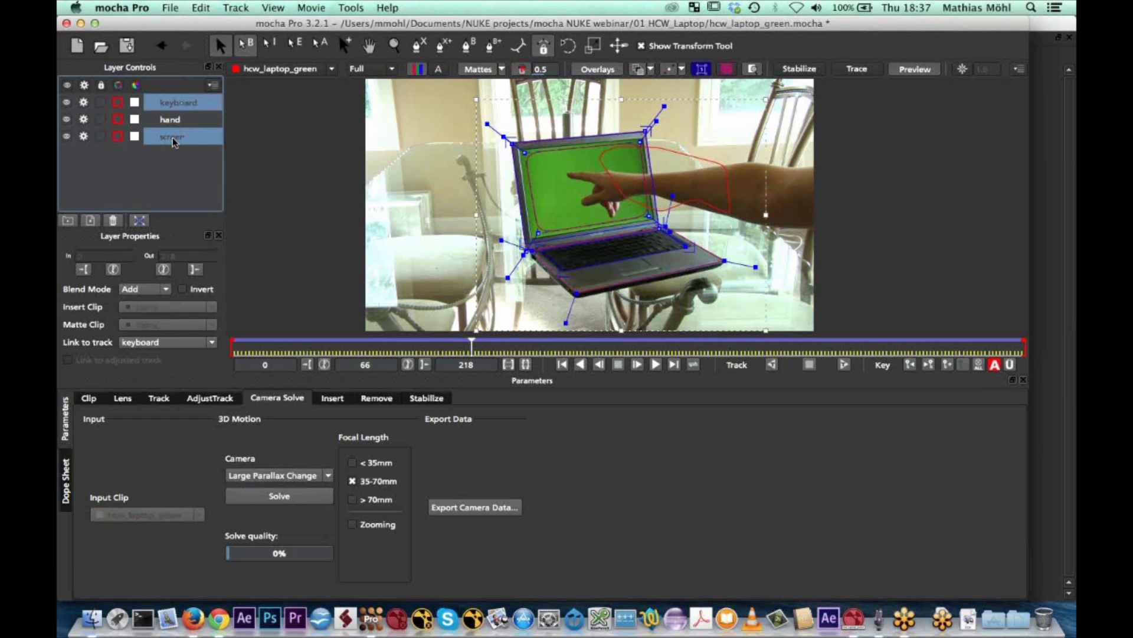
click(282, 497)
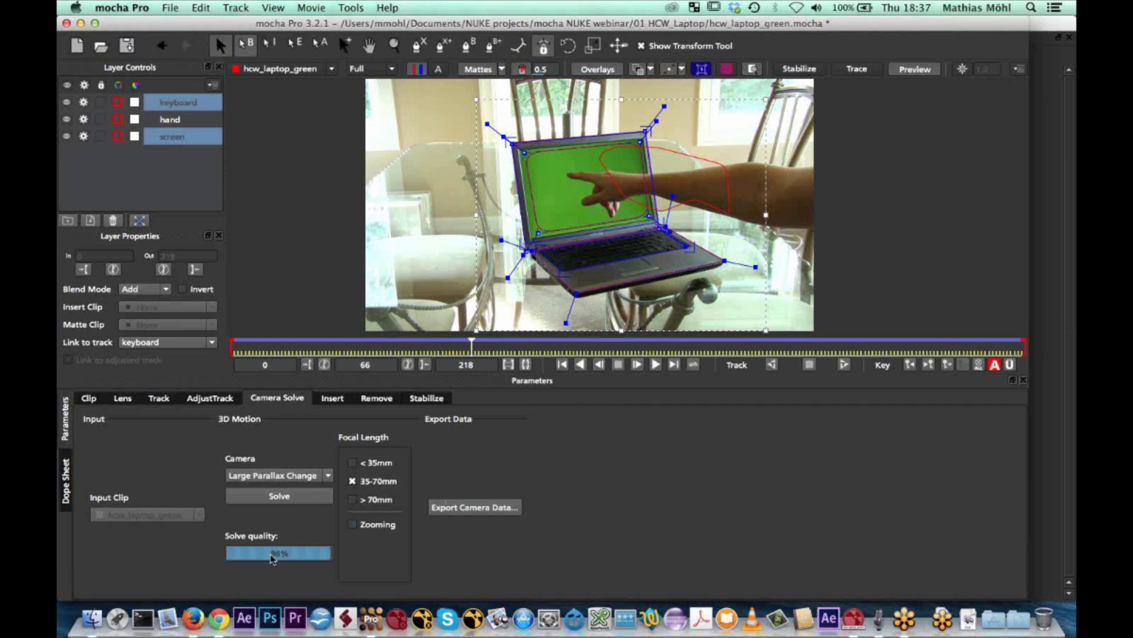
Review the camera data export formats, choose FBX 6.1.0 3D Data for Nuke 6.3v7, and close the export without saving
click(467, 507)
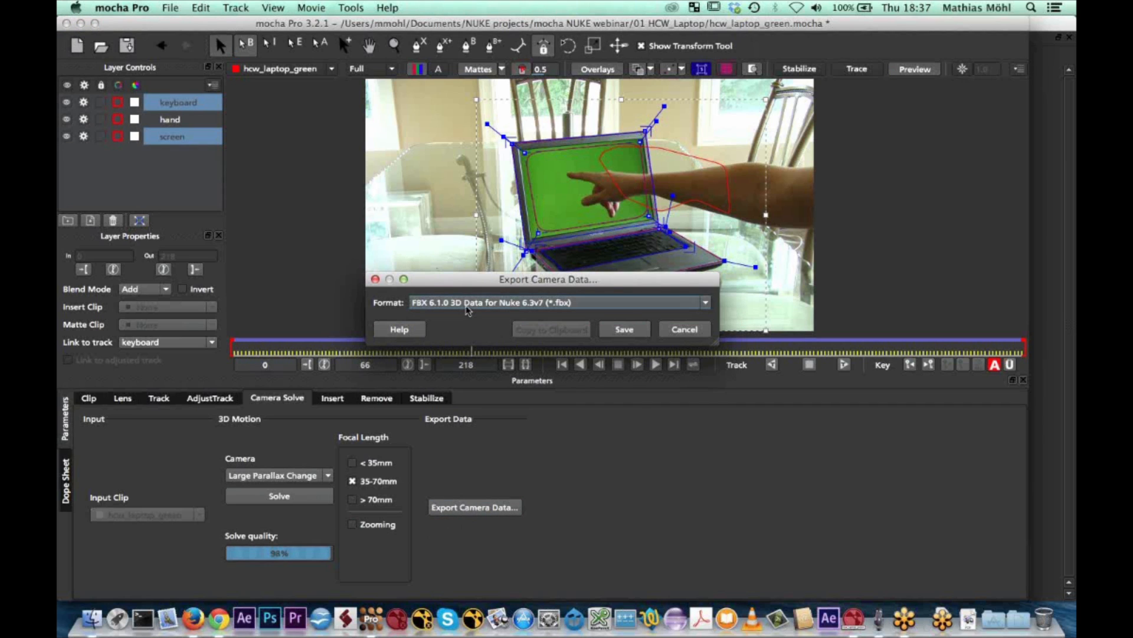
click(467, 308)
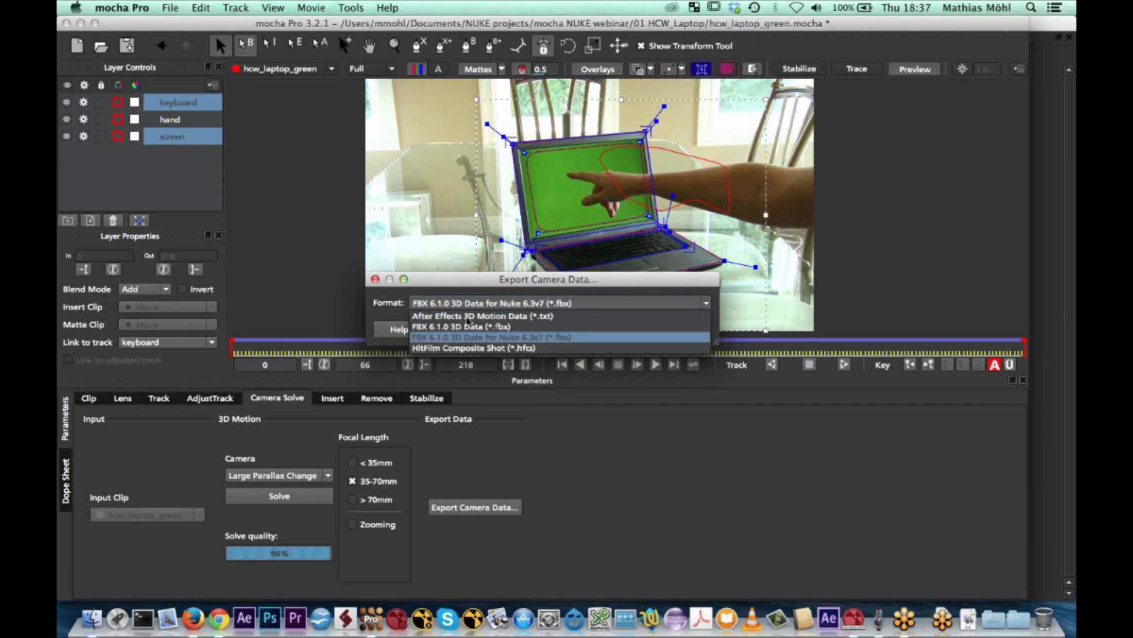
click(533, 338)
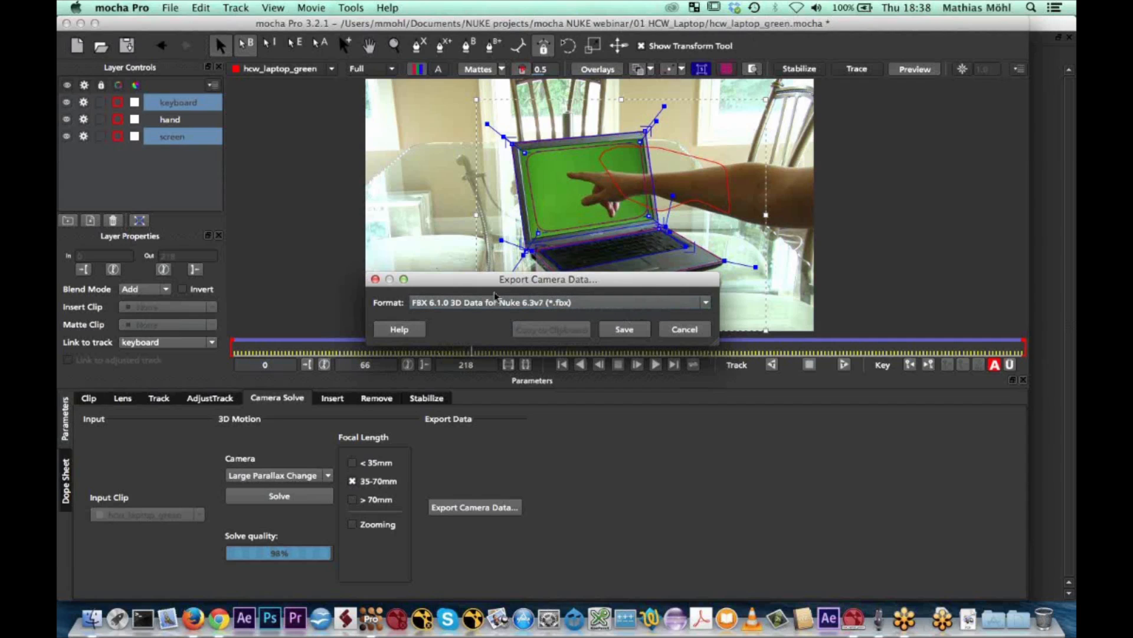
click(681, 336)
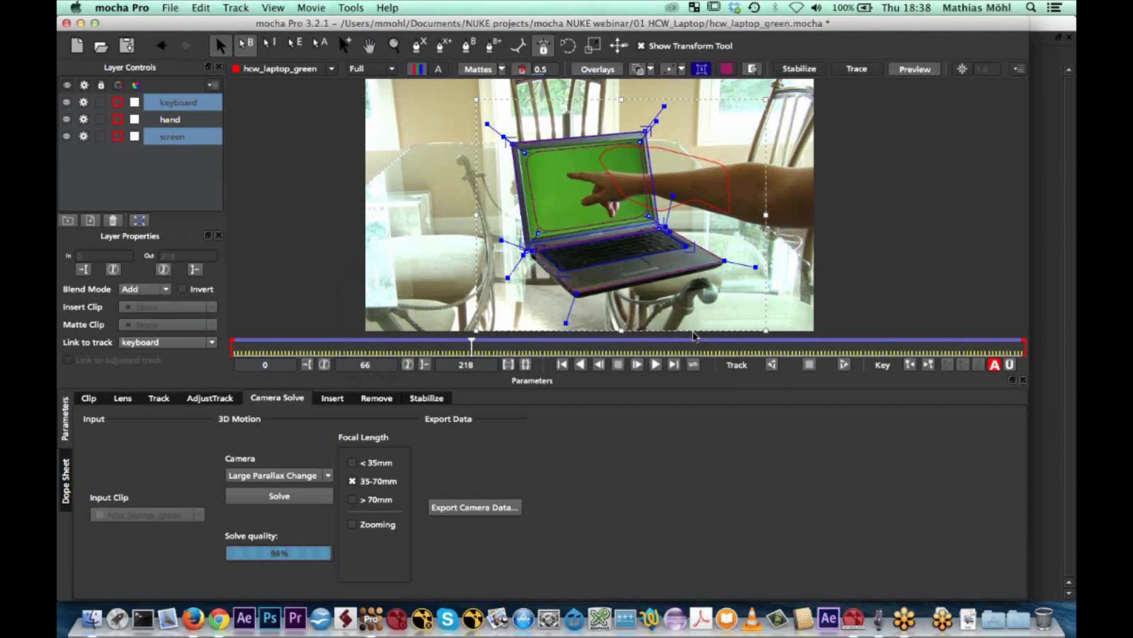
Switch to Nuke and examine the insert cube group's camera, point cloud and scene nodes in the node graph
click(854, 620)
scroll(425, 509, down, 5)
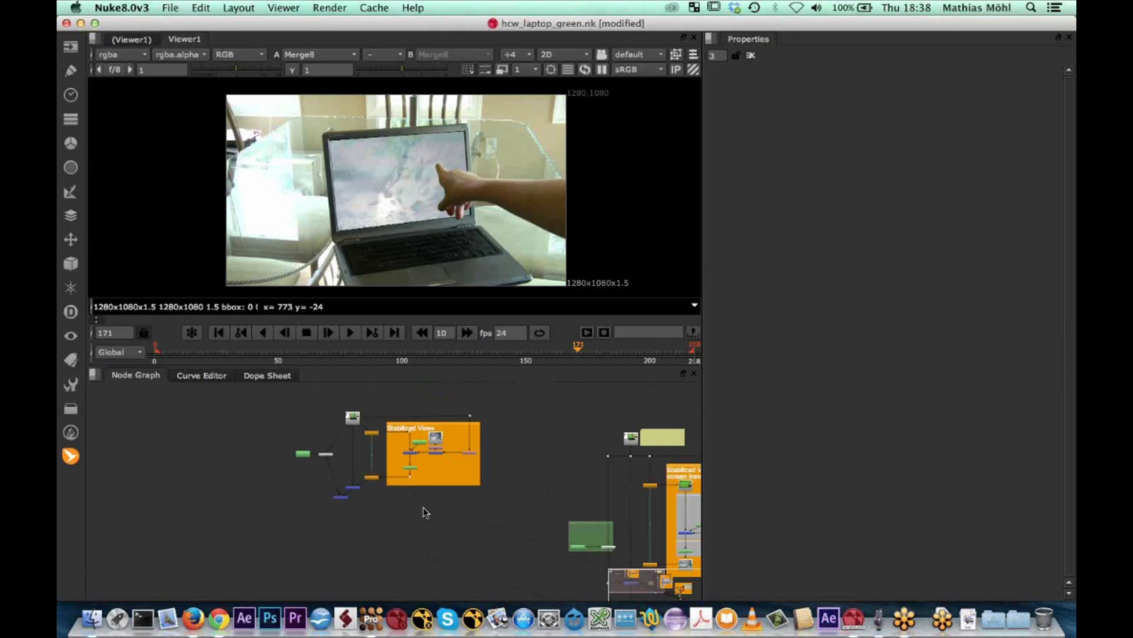
scroll(423, 508, up, 8)
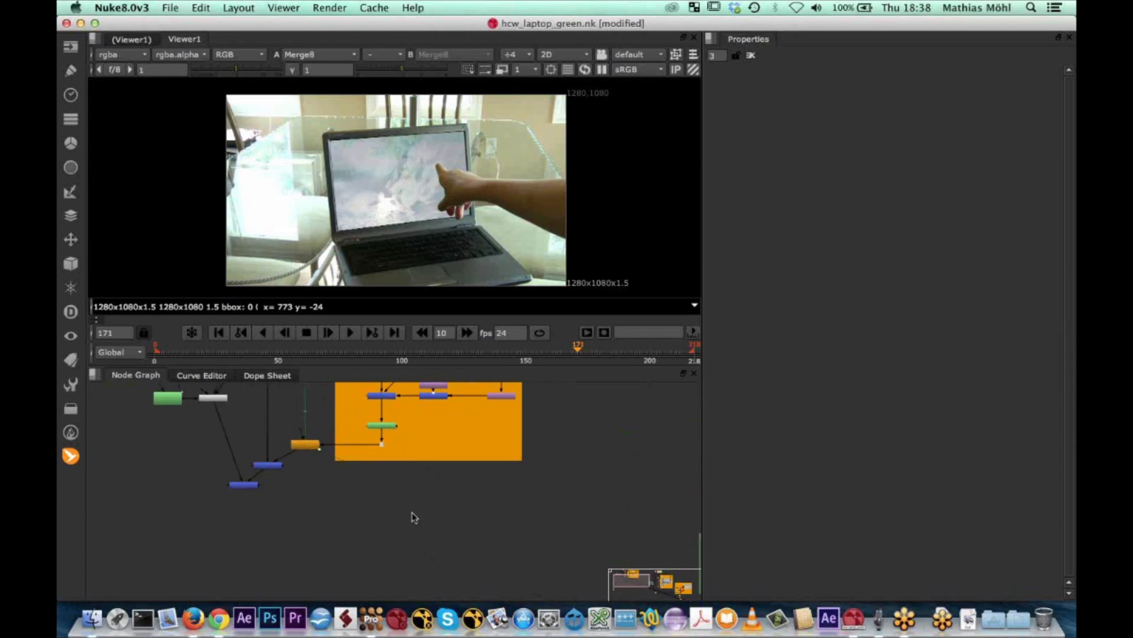
middle_drag(412, 512, 428, 536)
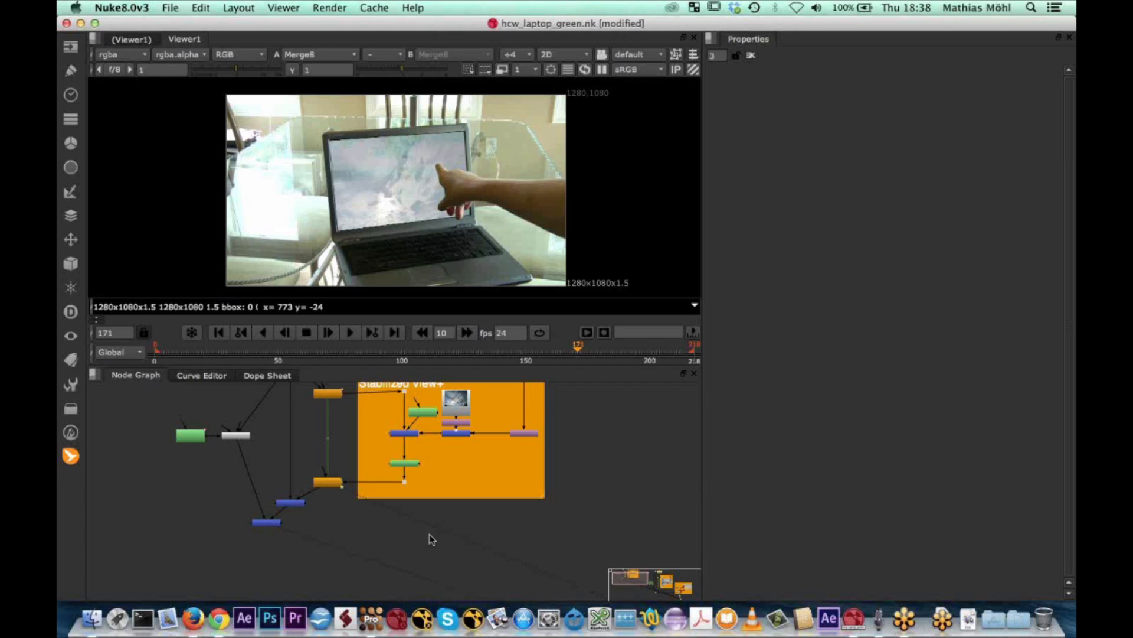
middle_drag(607, 509, 287, 420)
middle_drag(384, 443, 274, 415)
middle_drag(526, 469, 182, 382)
scroll(556, 482, up, 5)
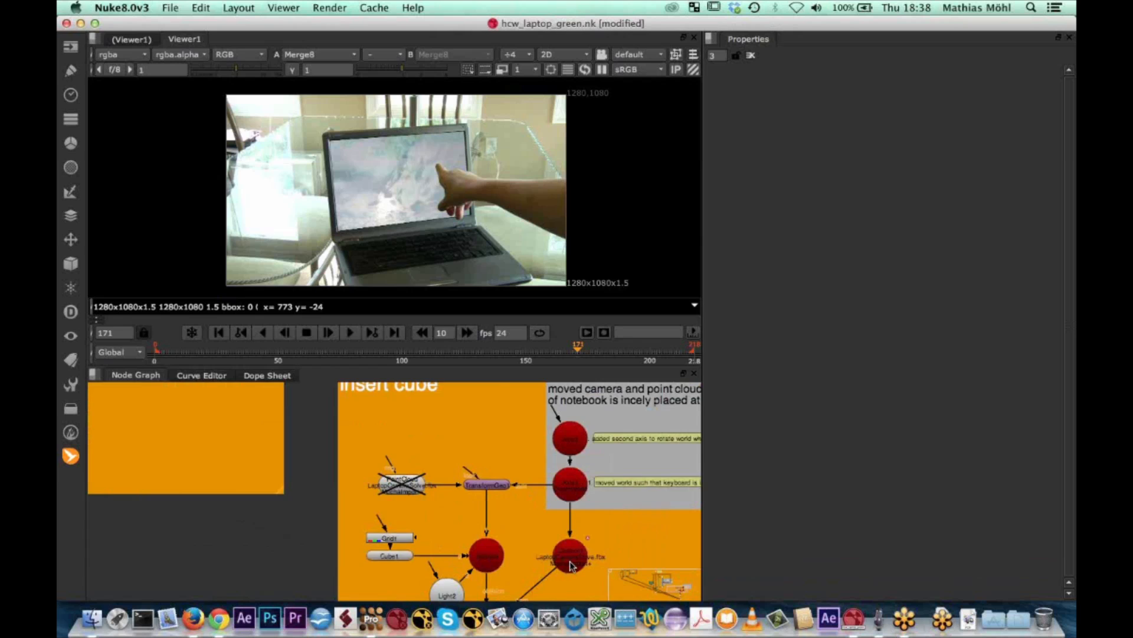
scroll(571, 566, down, 1)
middle_drag(570, 565, 546, 507)
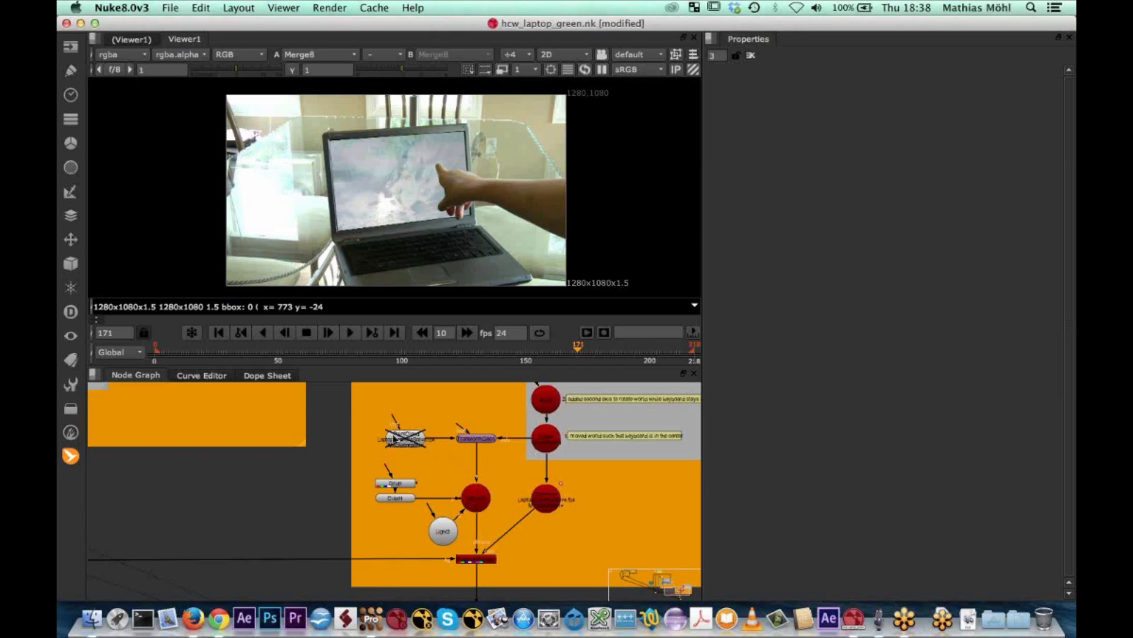
middle_drag(311, 451, 372, 456)
middle_drag(441, 452, 826, 561)
middle_drag(177, 461, 450, 536)
Attach a MochaImport+ full camera rig to the last merge node below the Stabilized View+ group, loading LaptopCameraSolve.fbx from 01 HCW_Laptop
click(233, 487)
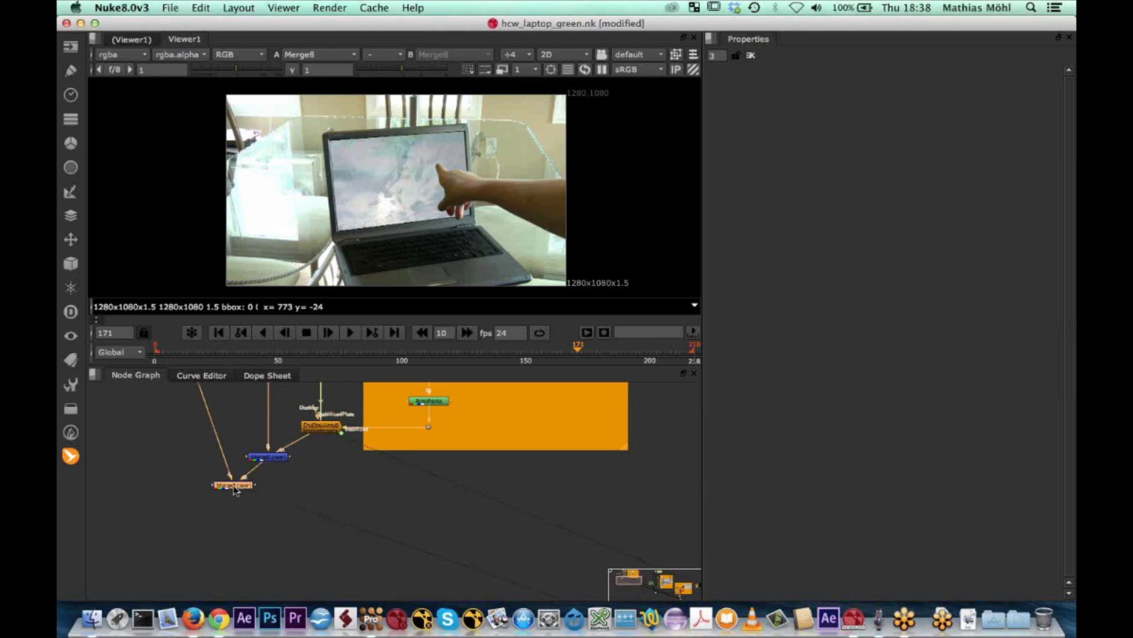
click(73, 459)
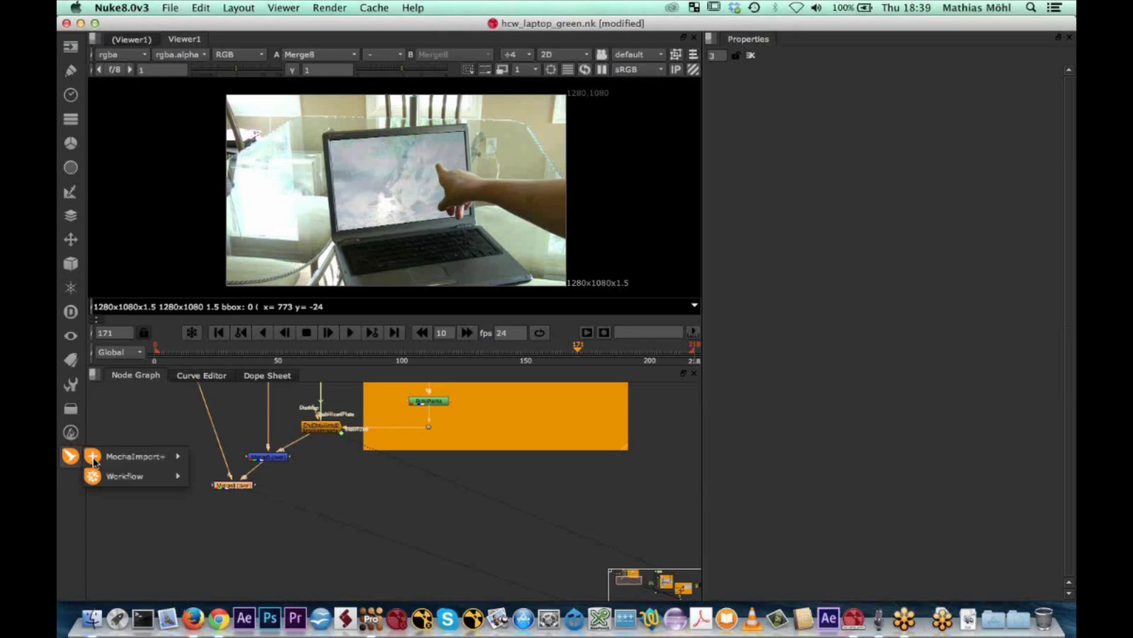
mouse_move(147, 456)
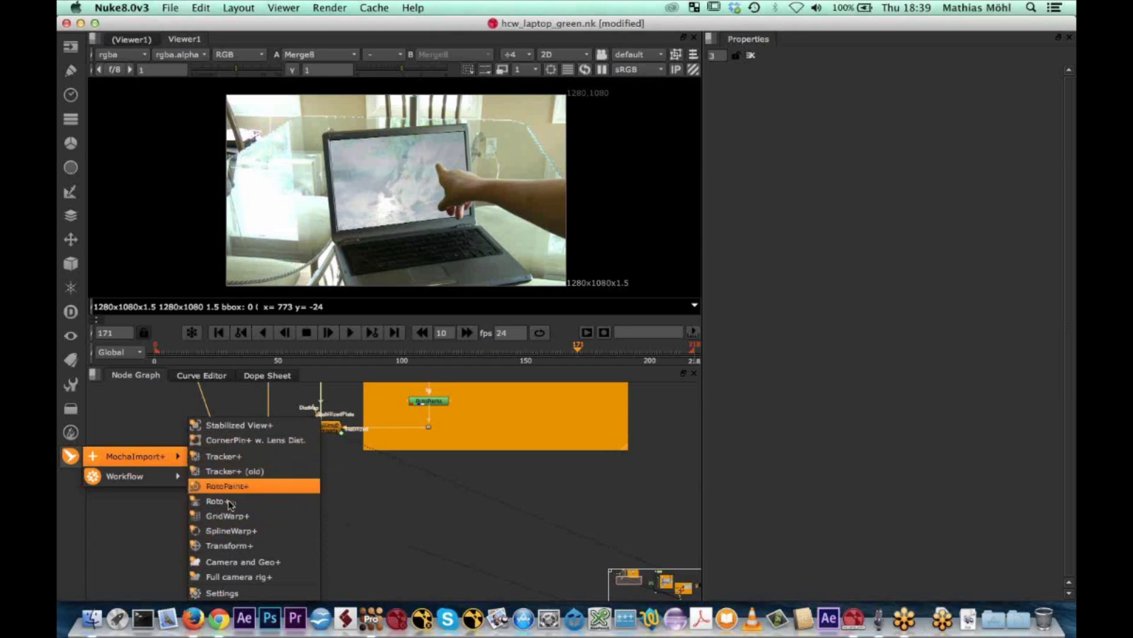
click(261, 577)
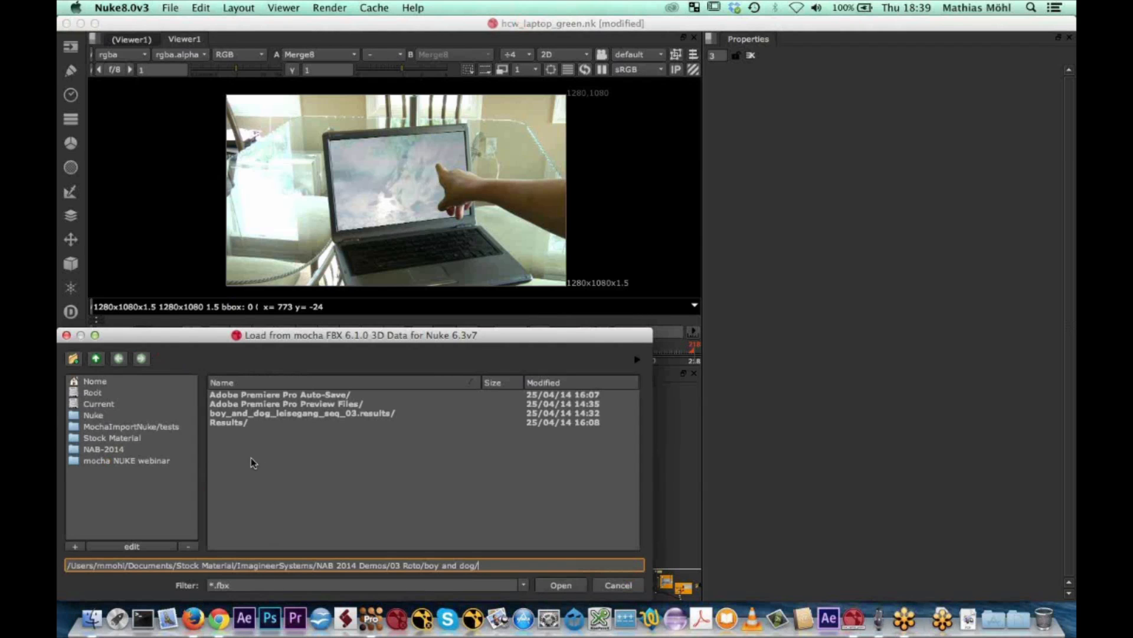
click(139, 467)
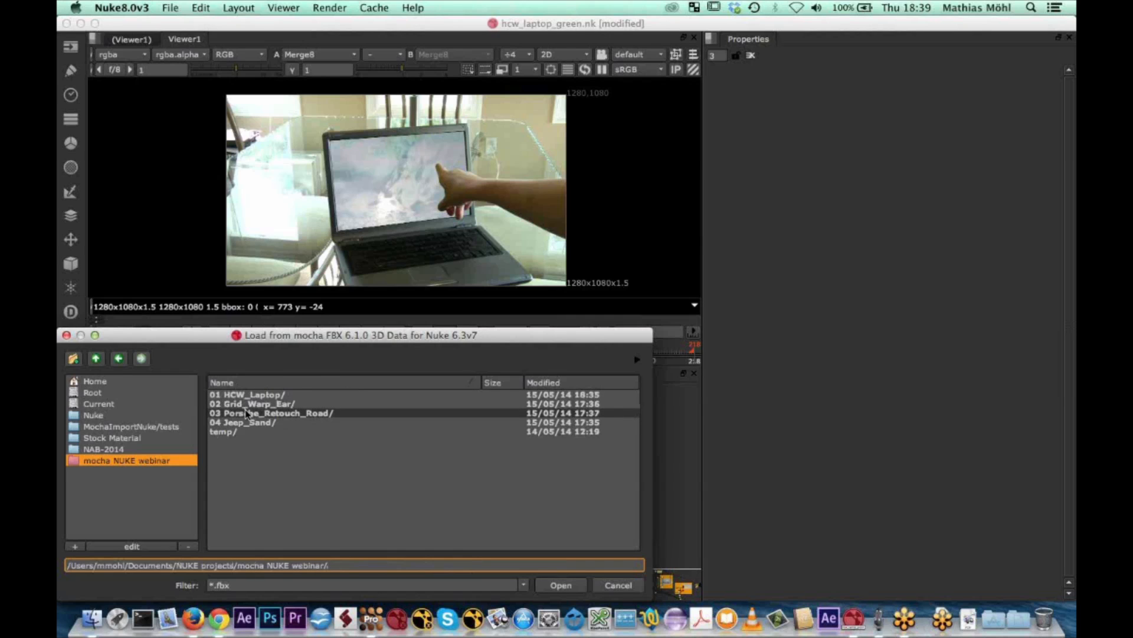
double_click(254, 394)
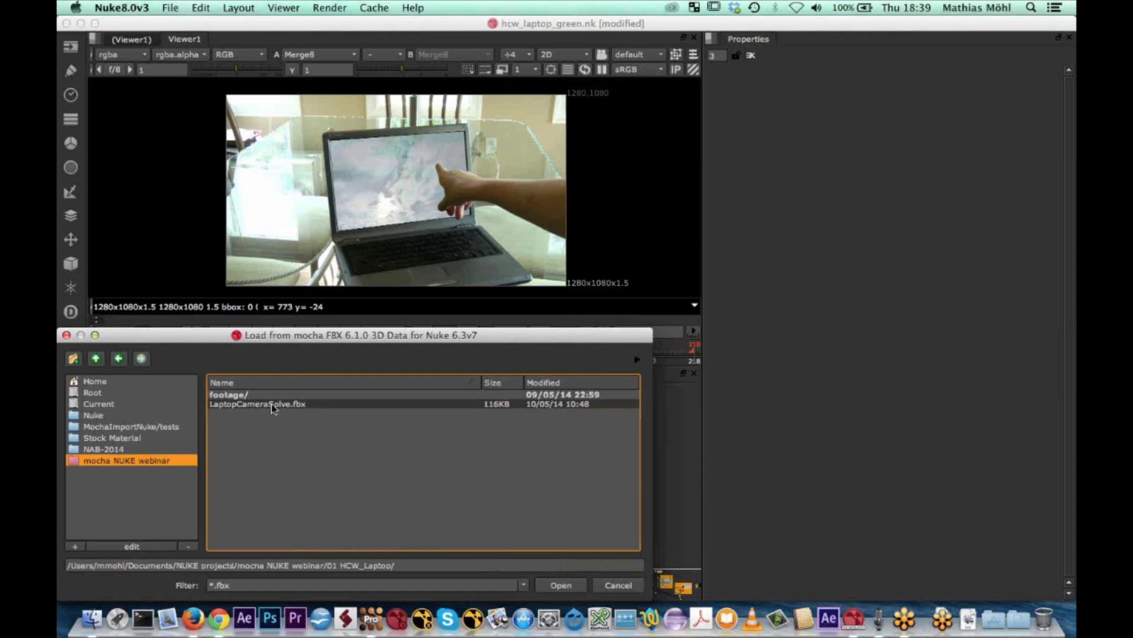
click(271, 407)
click(558, 584)
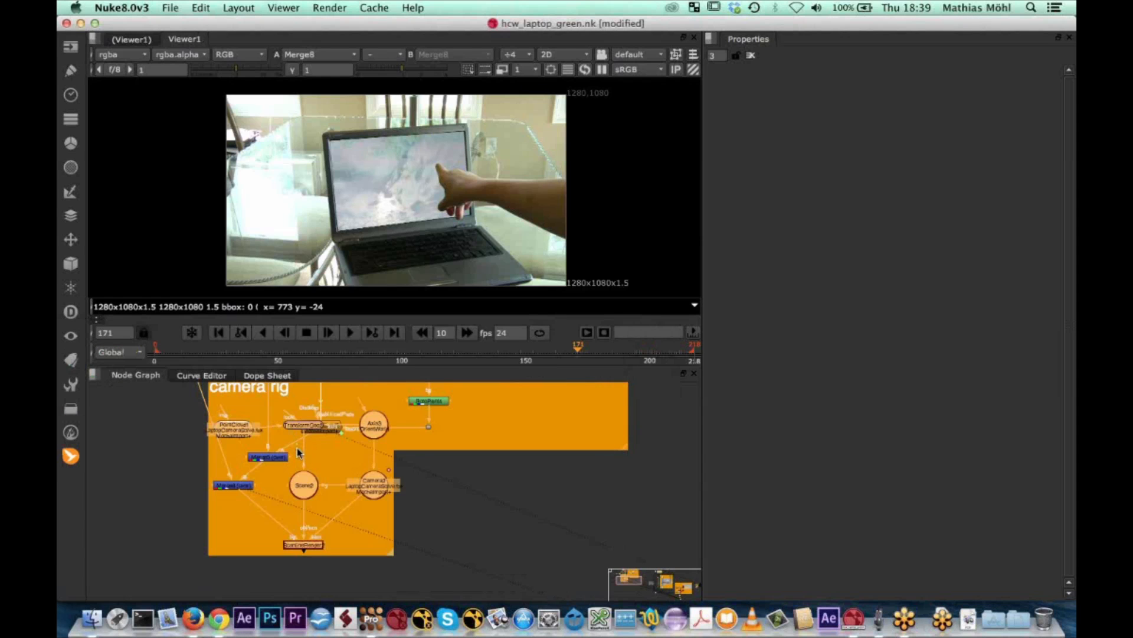
Move the imported camera rig group into the empty space beside the Stabilized View+ group
middle_drag(297, 448, 300, 489)
drag(304, 419, 530, 376)
middle_drag(538, 415, 484, 441)
scroll(483, 443, down, 2)
scroll(491, 472, up, 6)
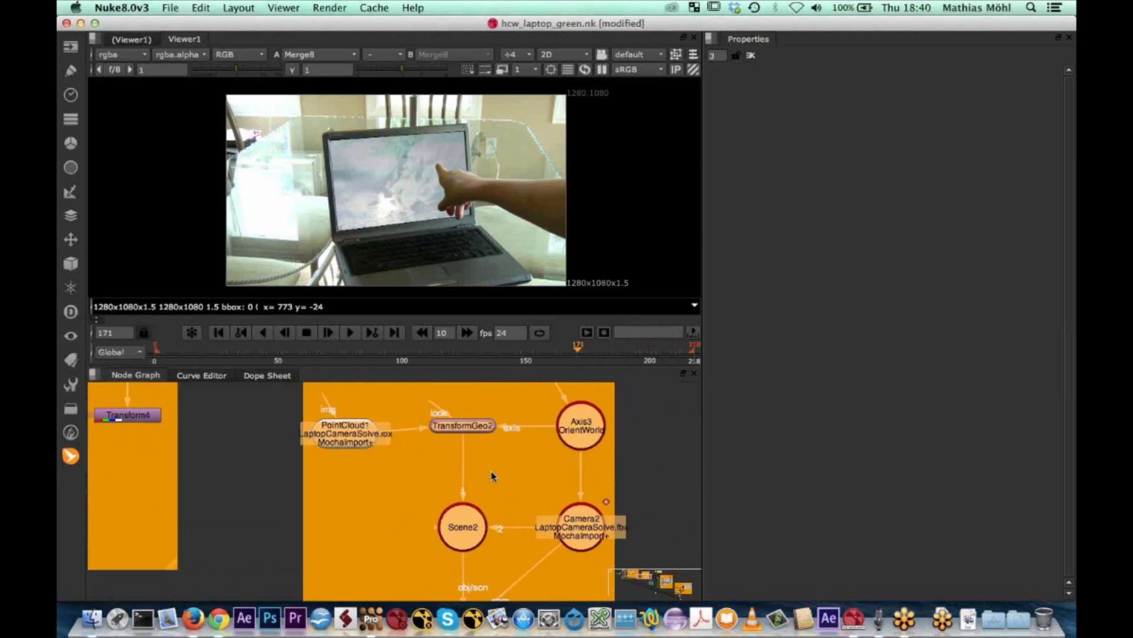
scroll(494, 477, up, 2)
middle_drag(513, 485, 473, 438)
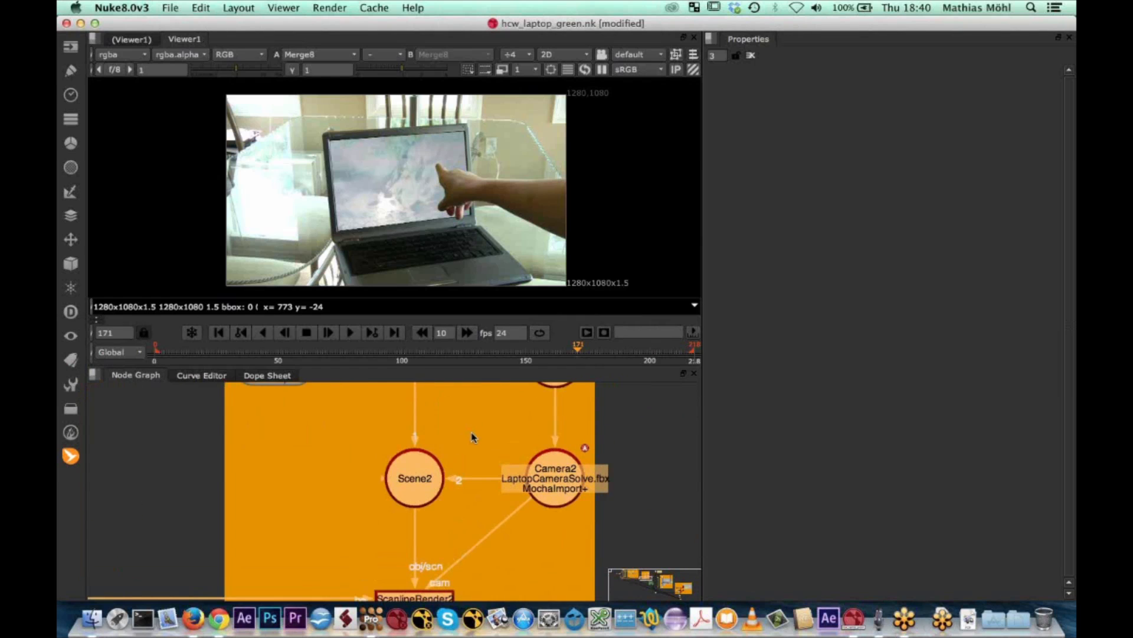
scroll(449, 466, down, 6)
scroll(440, 473, up, 1)
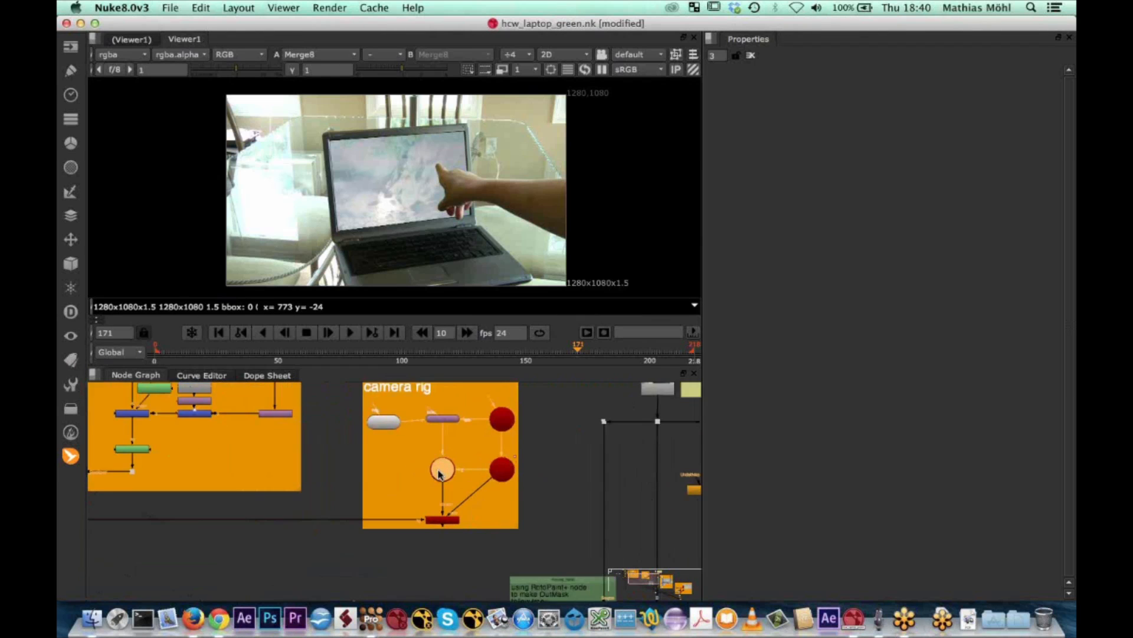
scroll(440, 473, up, 4)
Enlarge the node graph area upward and frame the camera rig group in it
middle_click(442, 472)
drag(462, 365, 463, 243)
scroll(487, 388, up, 3)
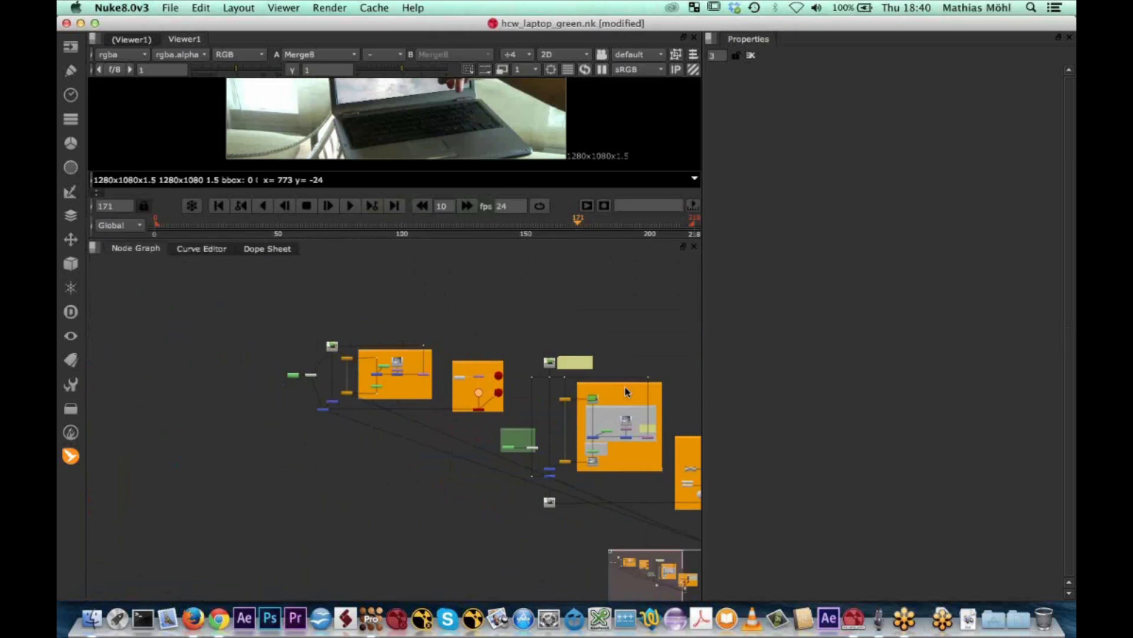
scroll(487, 389, up, 4)
scroll(414, 401, down, 1)
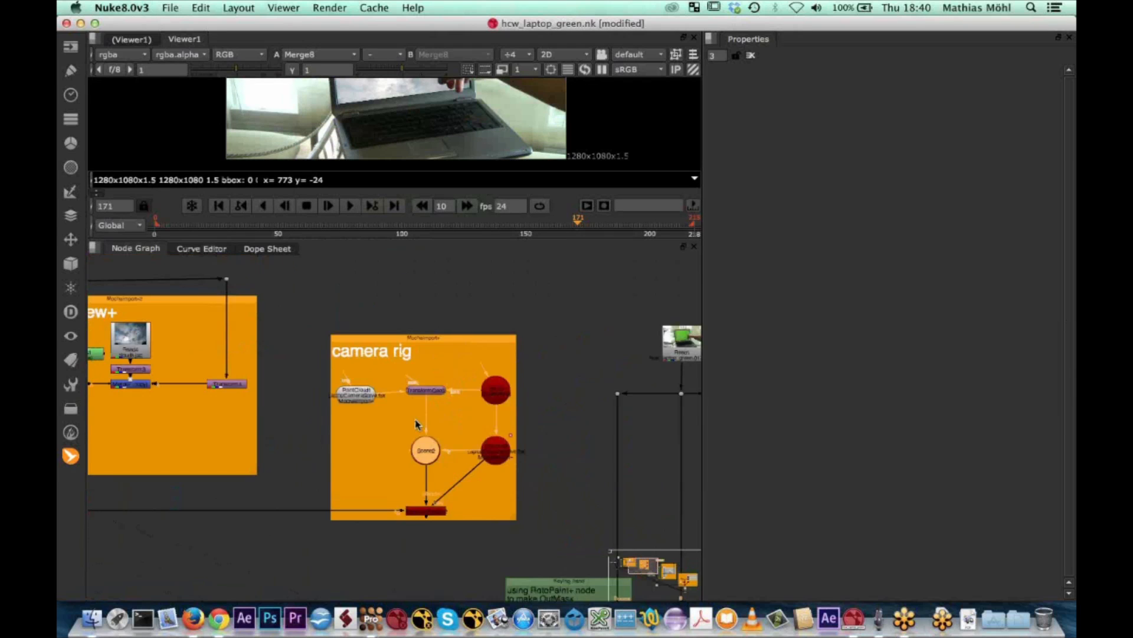
scroll(369, 407, up, 2)
scroll(368, 408, up, 2)
middle_drag(440, 432, 408, 387)
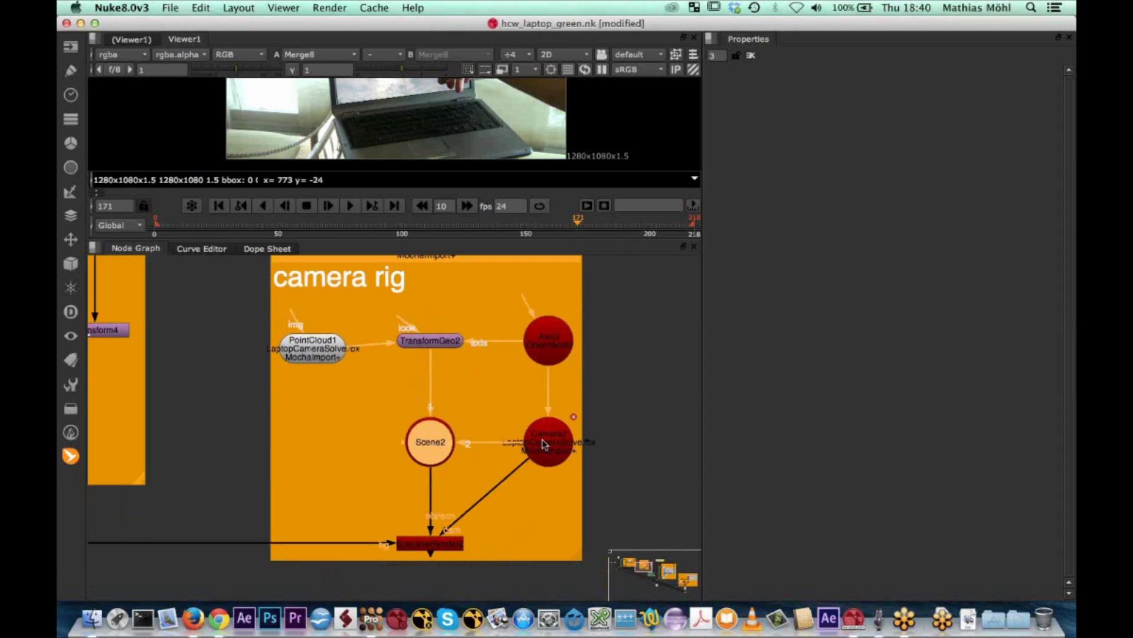
Examine how the camera rig's camera, TransformGeo, point cloud, OrientWorld axis, ScanlineRender and scene nodes are connected
click(543, 441)
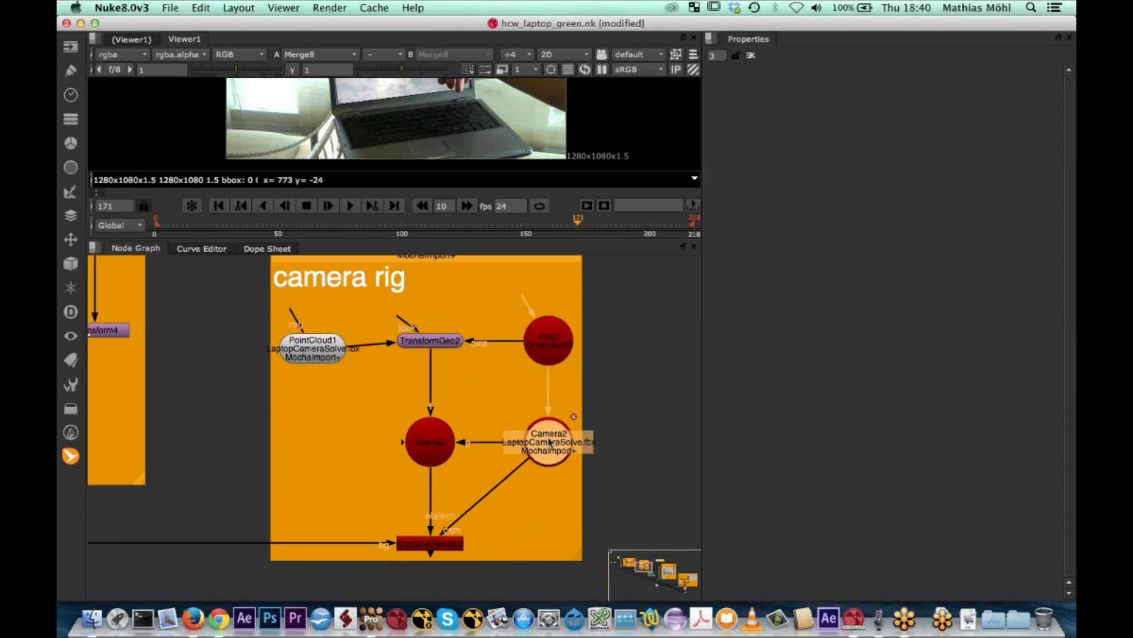
click(429, 341)
drag(310, 356, 311, 349)
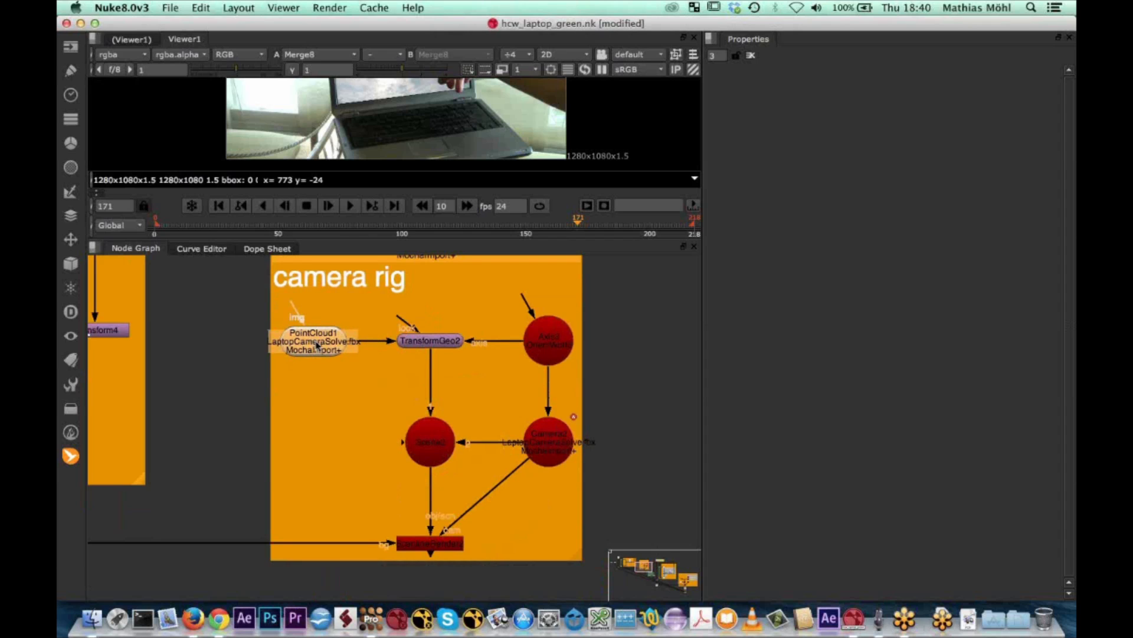
click(433, 345)
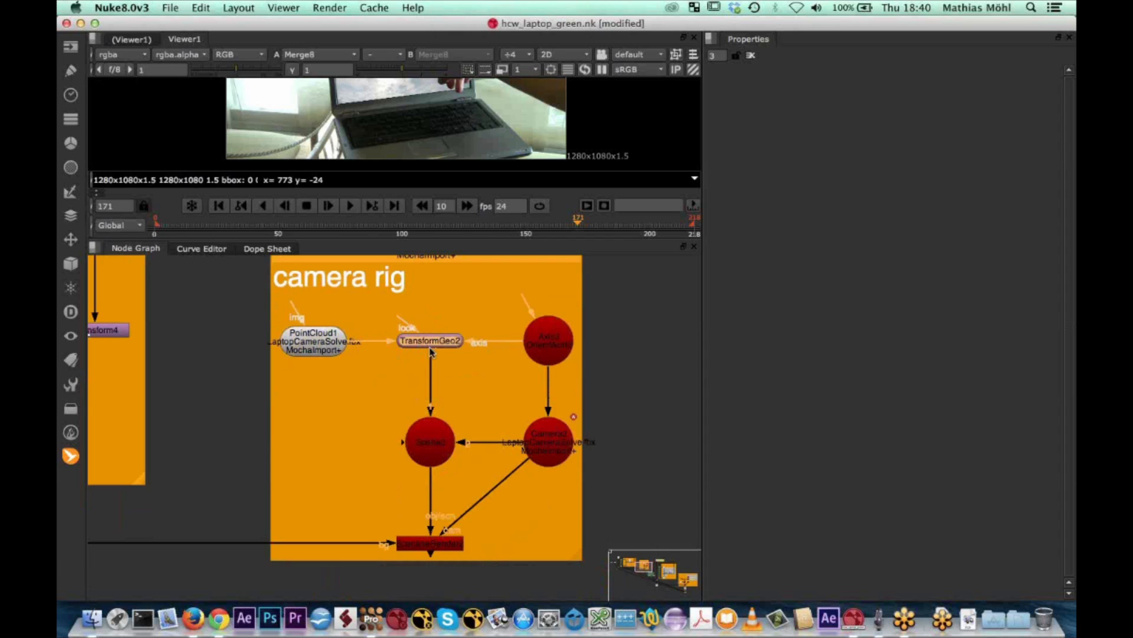
click(548, 443)
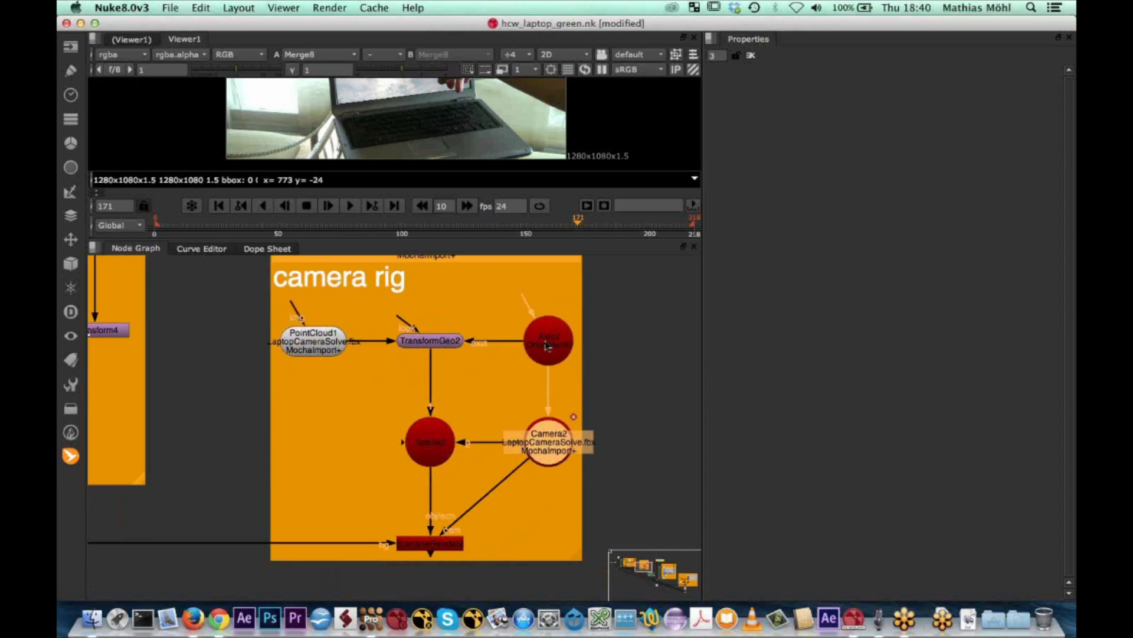
click(435, 345)
click(550, 433)
click(547, 338)
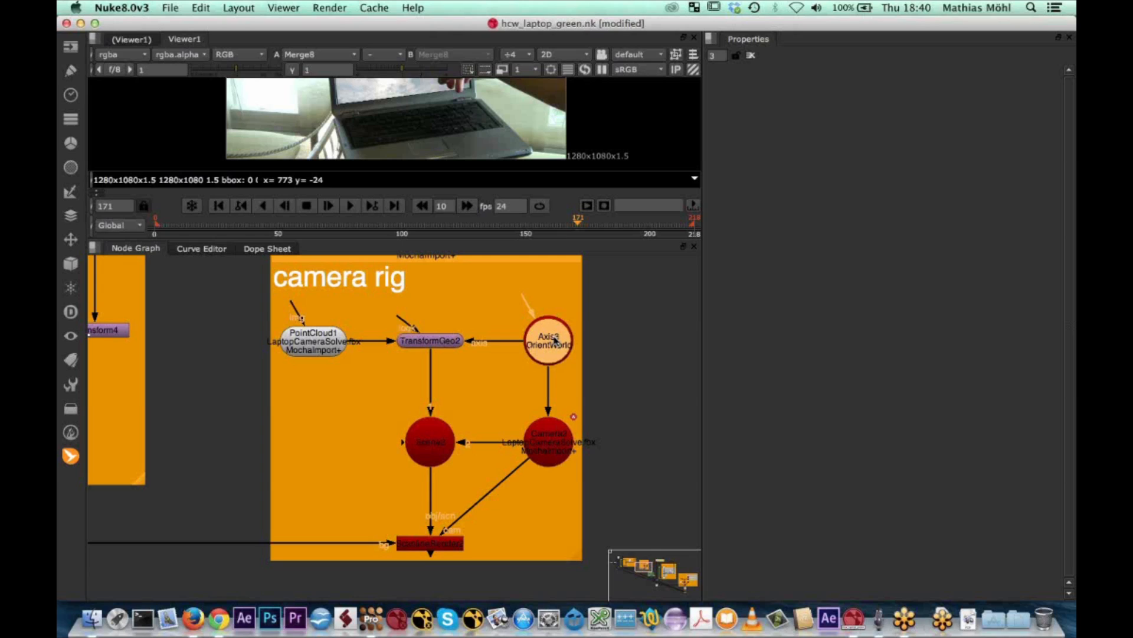
click(432, 546)
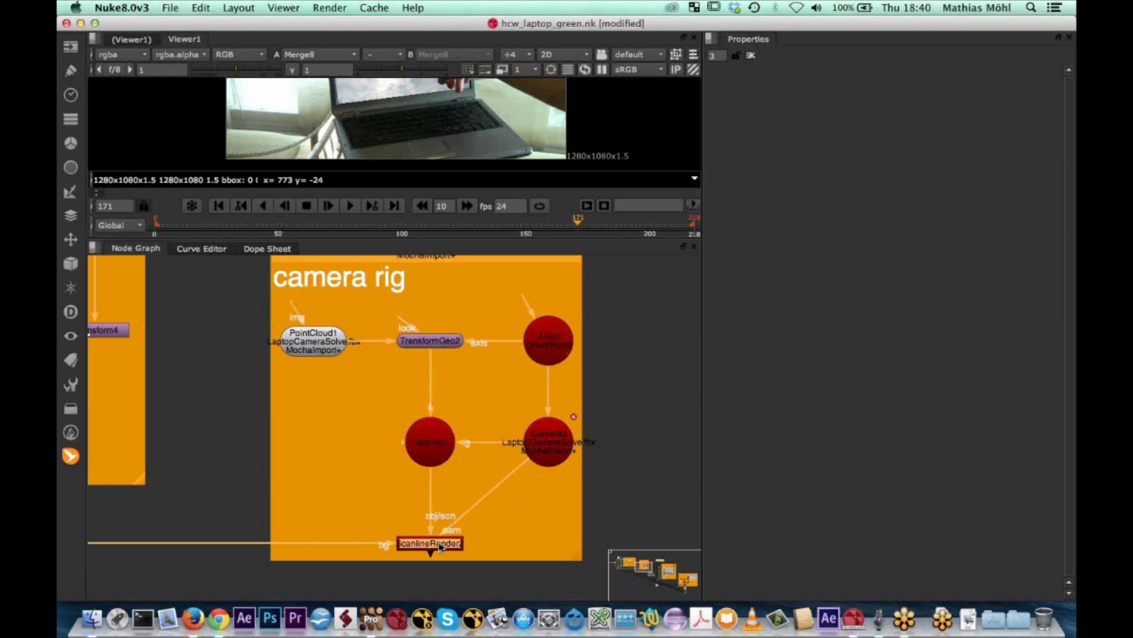
click(432, 440)
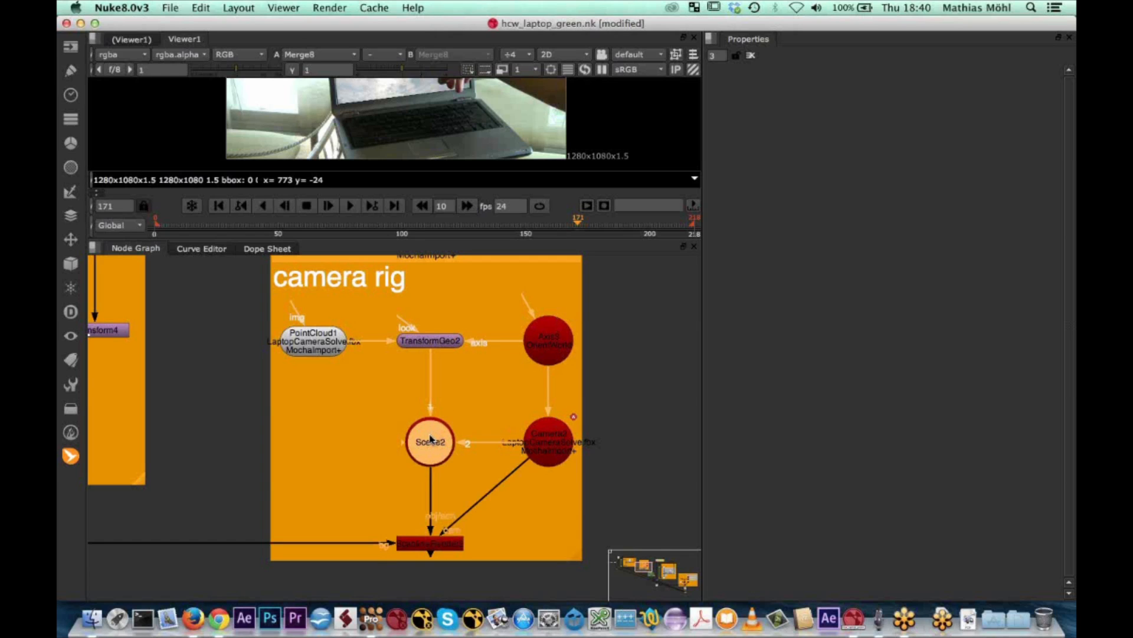
Display the camera rig's OrientWorld axis node in the 3D viewer and inspect the grid around the origin
click(542, 349)
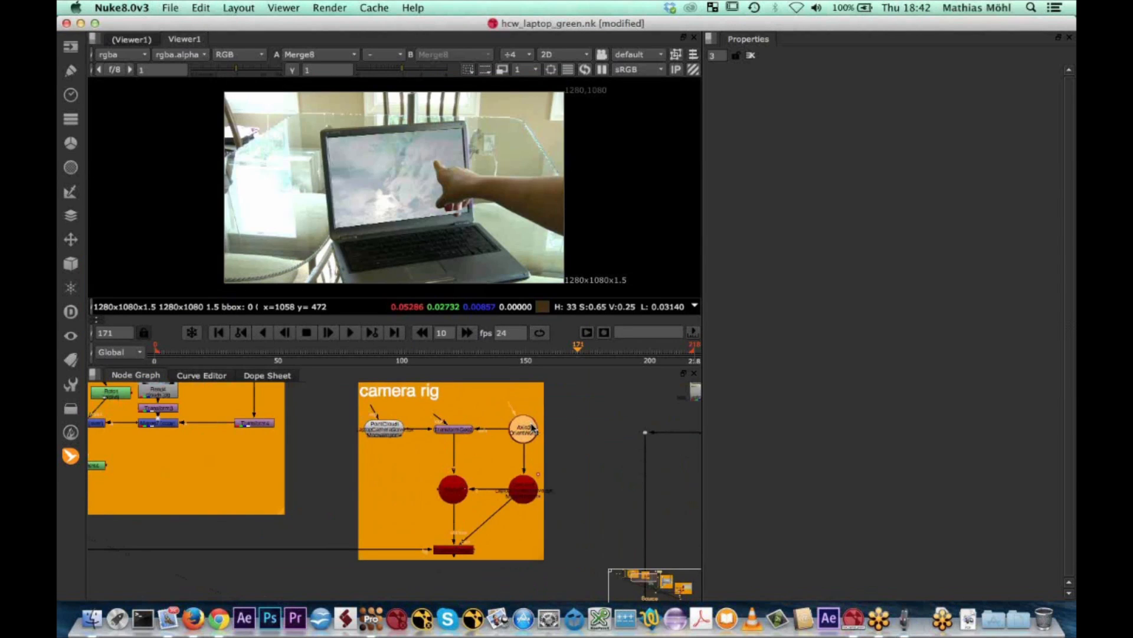
key(1)
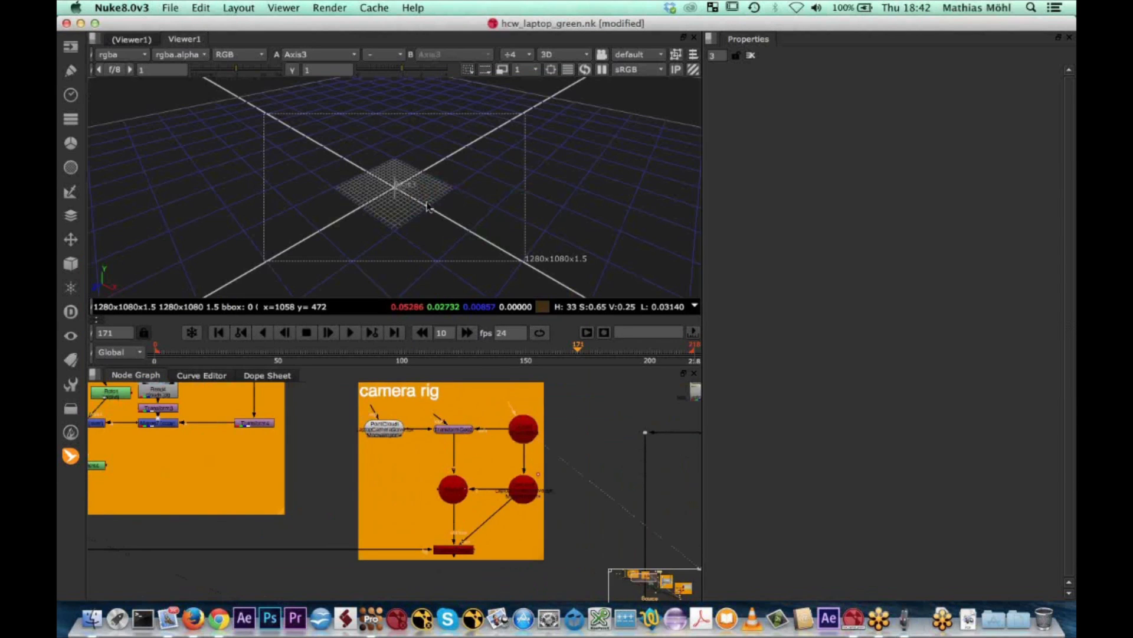
click(530, 435)
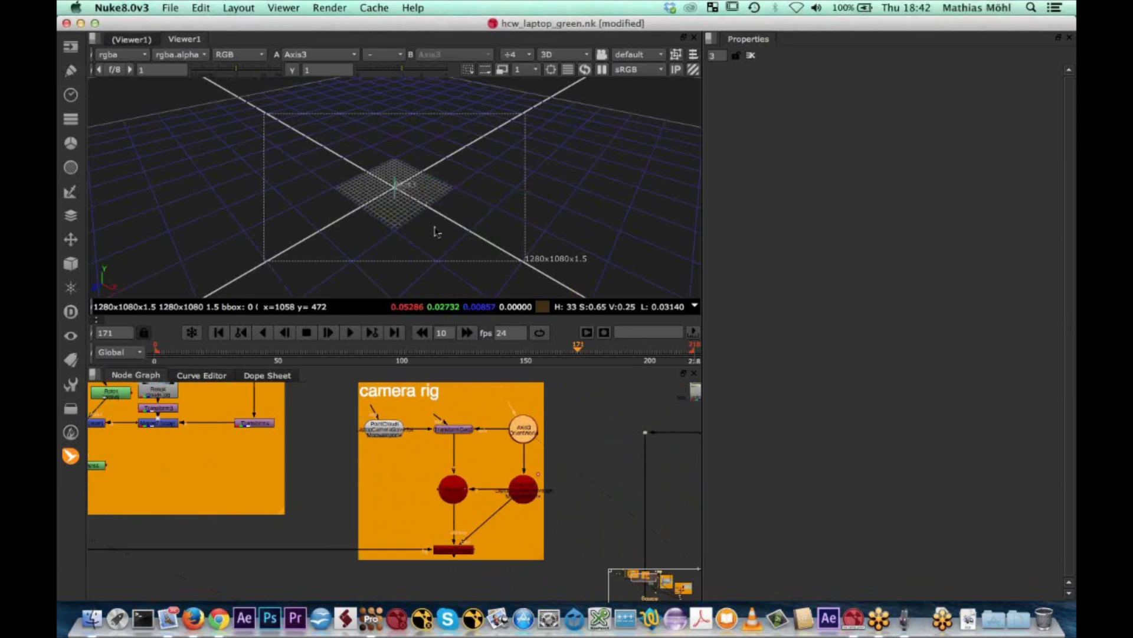
scroll(436, 231, up, 2)
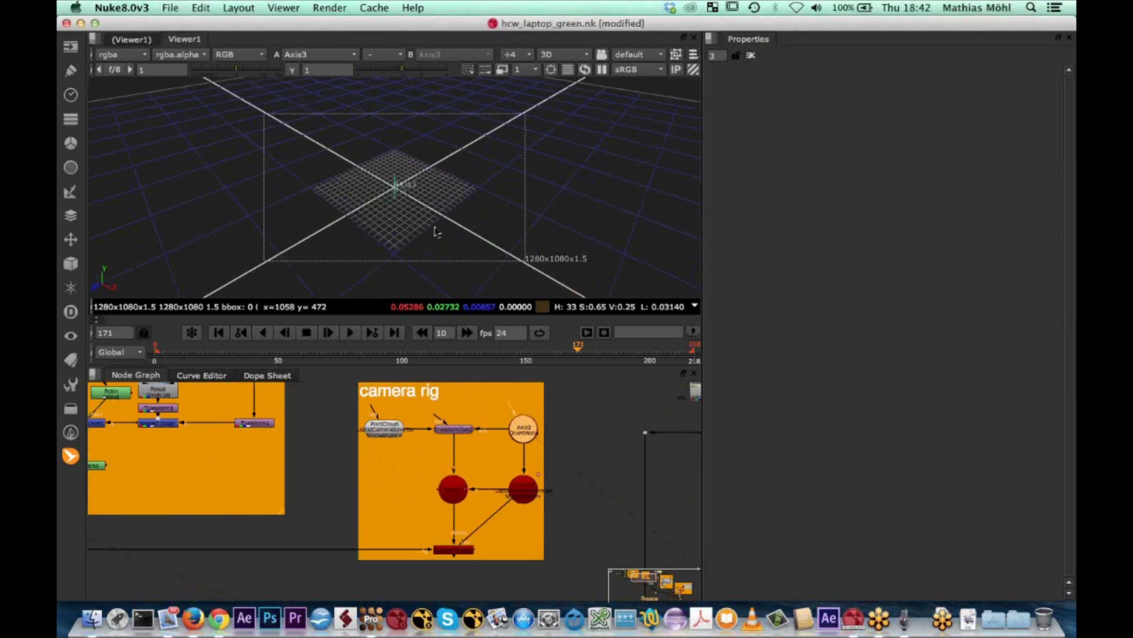
scroll(436, 232, up, 2)
scroll(436, 232, down, 1)
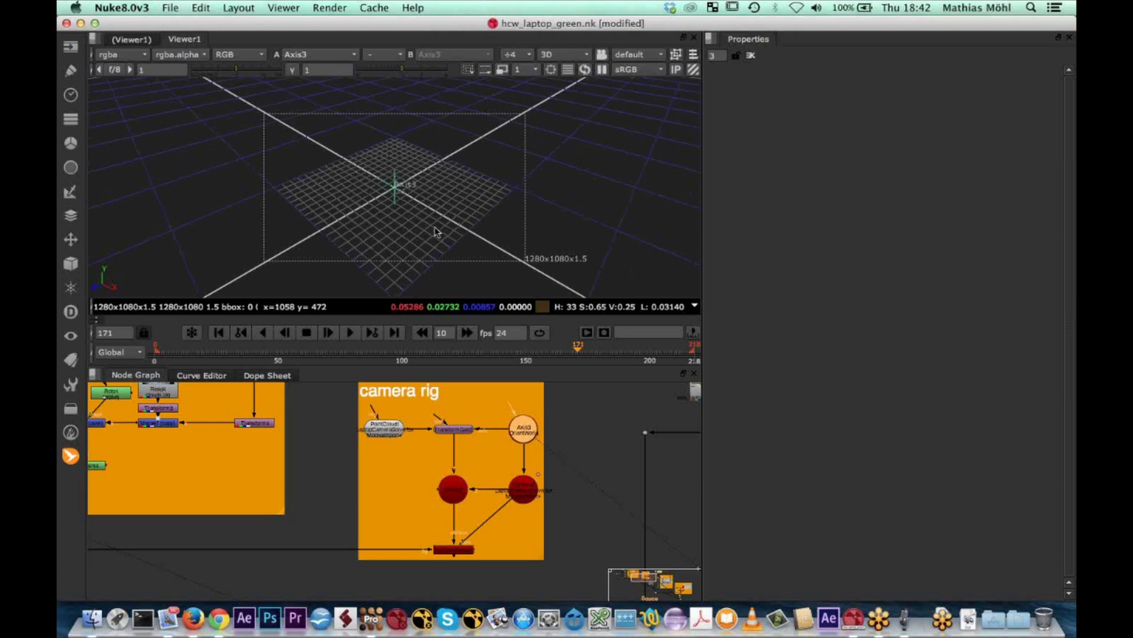
scroll(435, 231, down, 8)
scroll(436, 231, up, 1)
scroll(435, 231, up, 5)
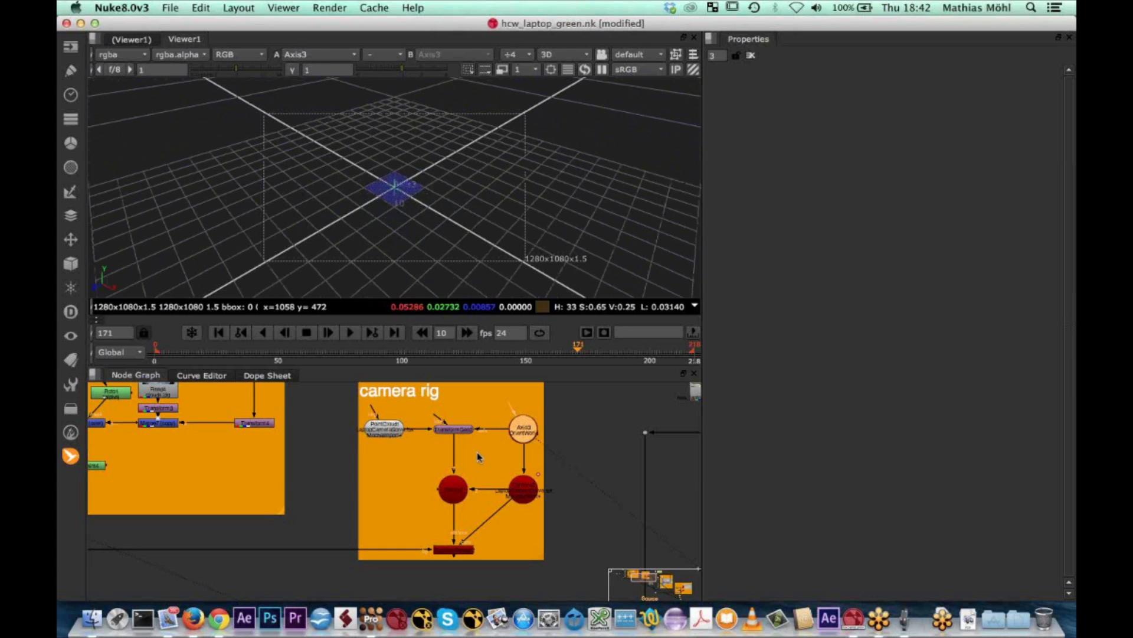
Display the camera rig's scene node in the 3D viewer and inspect the grid around the origin
click(455, 487)
key(1)
click(426, 420)
scroll(392, 189, up, 4)
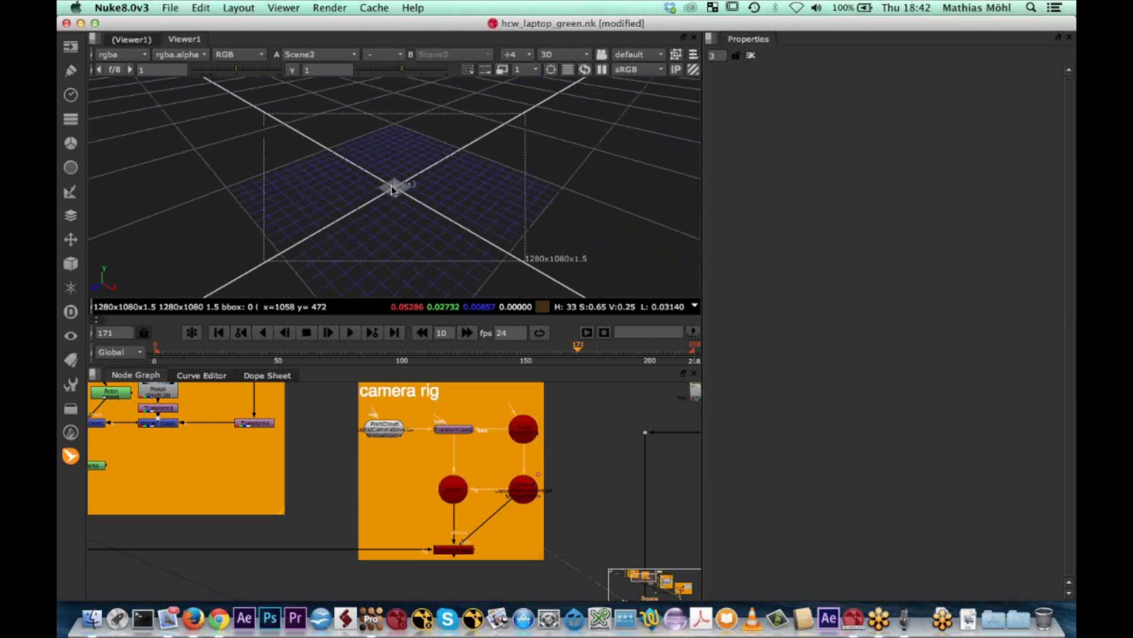
scroll(393, 189, up, 6)
Display the camera rig's ScanlineRender output in the viewer and switch it to the 2D view
click(453, 550)
key(1)
scroll(376, 183, down, 1)
scroll(376, 183, down, 6)
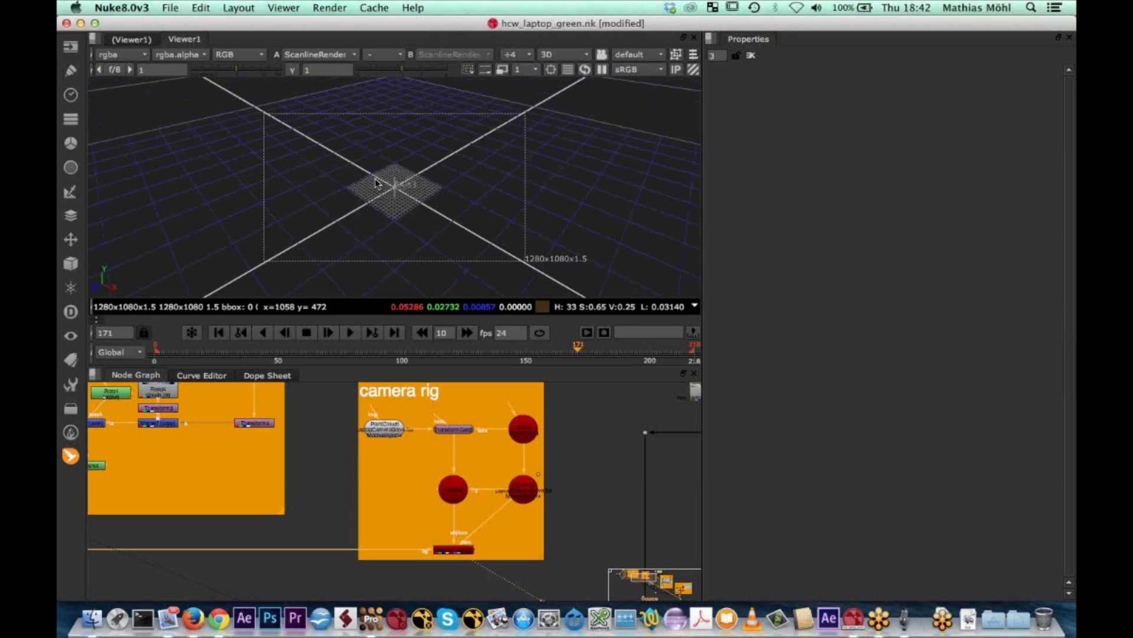
key(Tab)
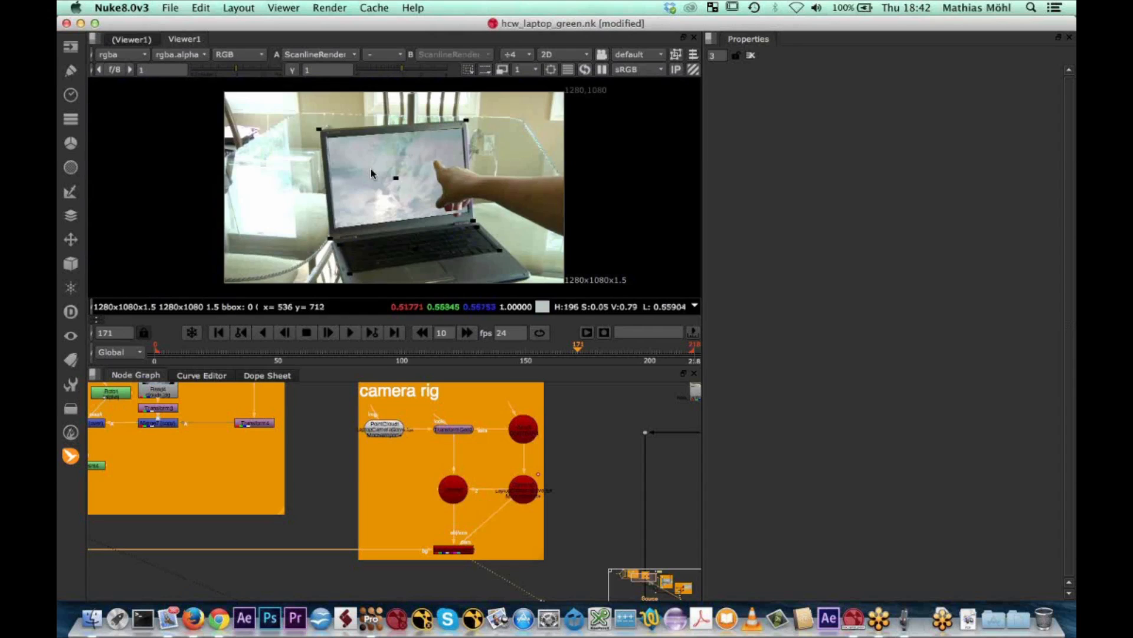
scroll(377, 178, down, 4)
key(f)
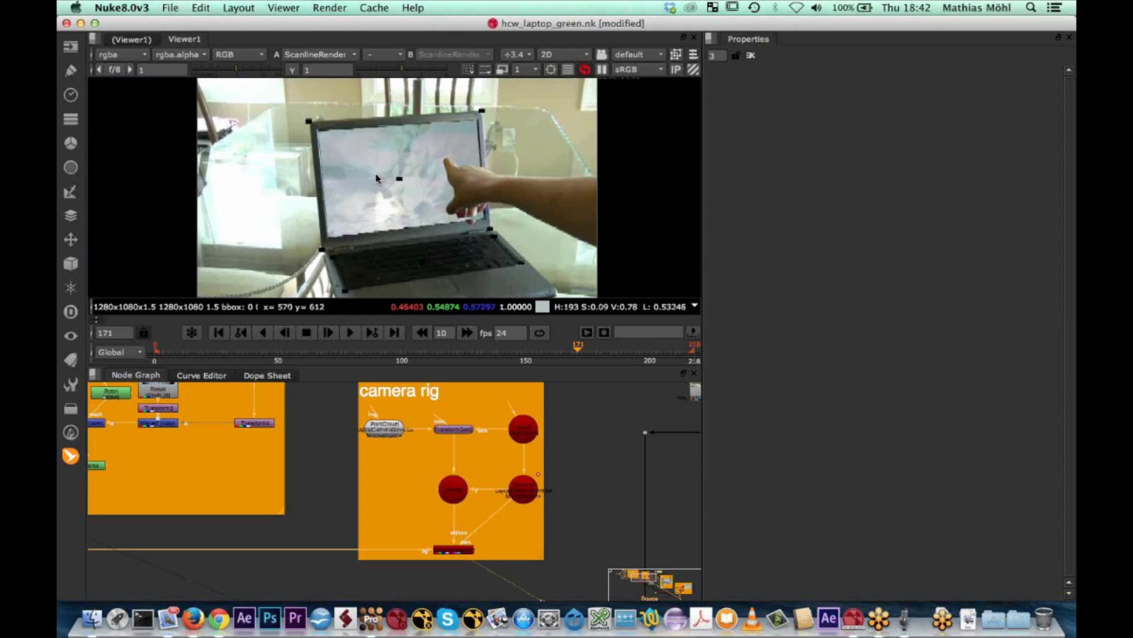
Trace the background input of the camera rig's ScanlineRender node and open that node's properties
middle_drag(339, 573, 385, 524)
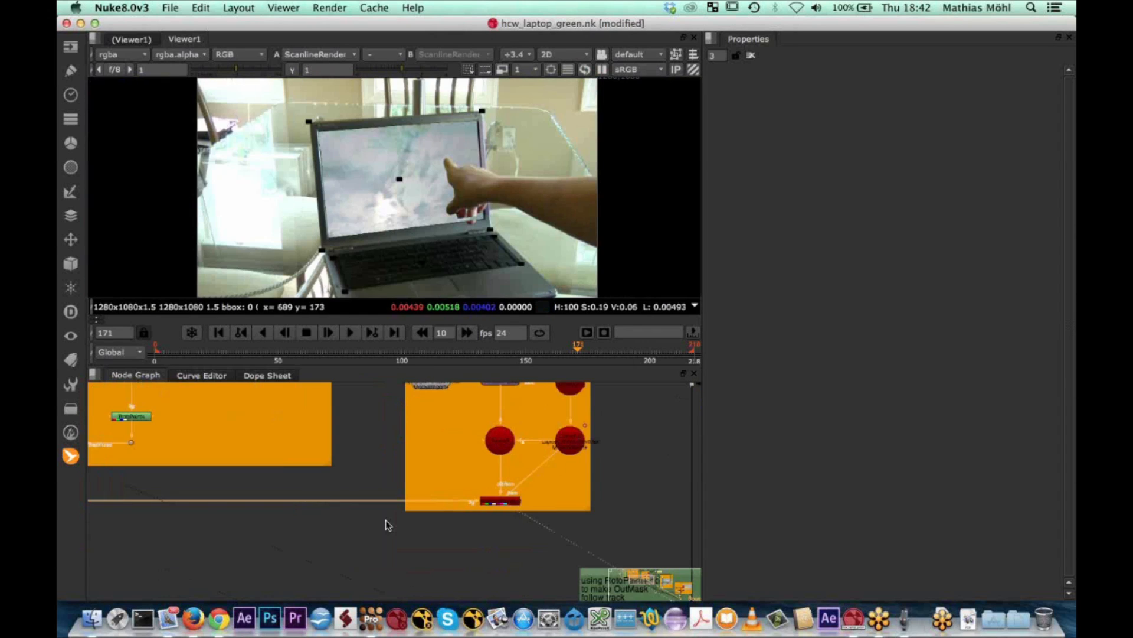
middle_drag(198, 524, 412, 519)
middle_drag(481, 509, 104, 541)
scroll(283, 488, up, 3)
middle_drag(285, 487, 308, 452)
double_click(384, 536)
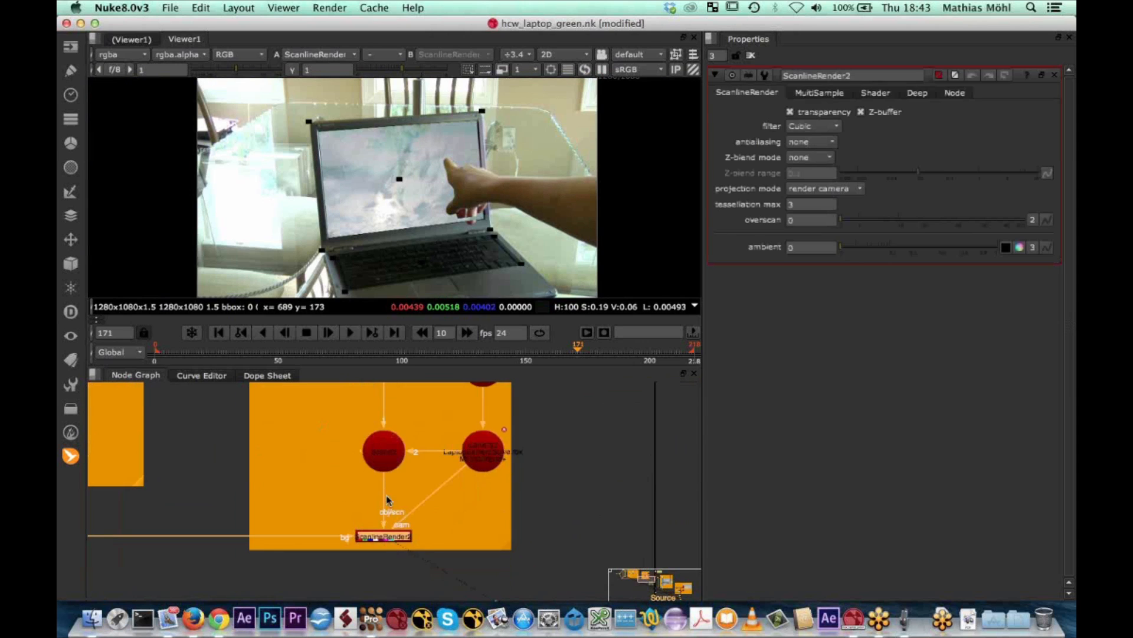
Scrub back to frame 1, checking the point cloud against the footage in 2D and the camera's motion in 3D
middle_drag(422, 263, 426, 239)
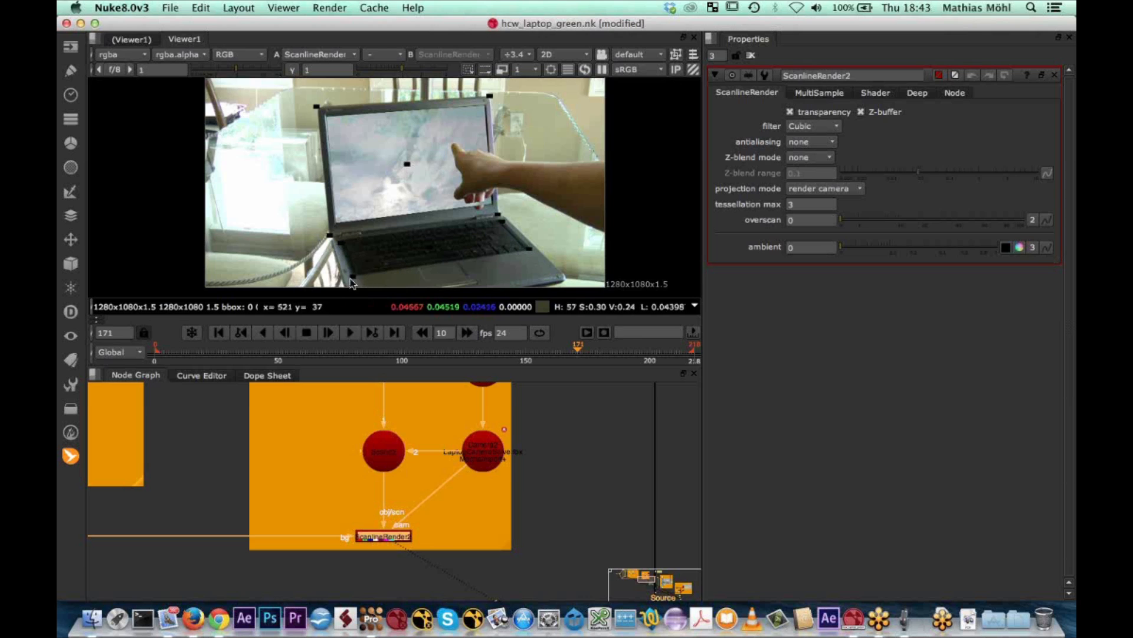
drag(581, 349, 553, 349)
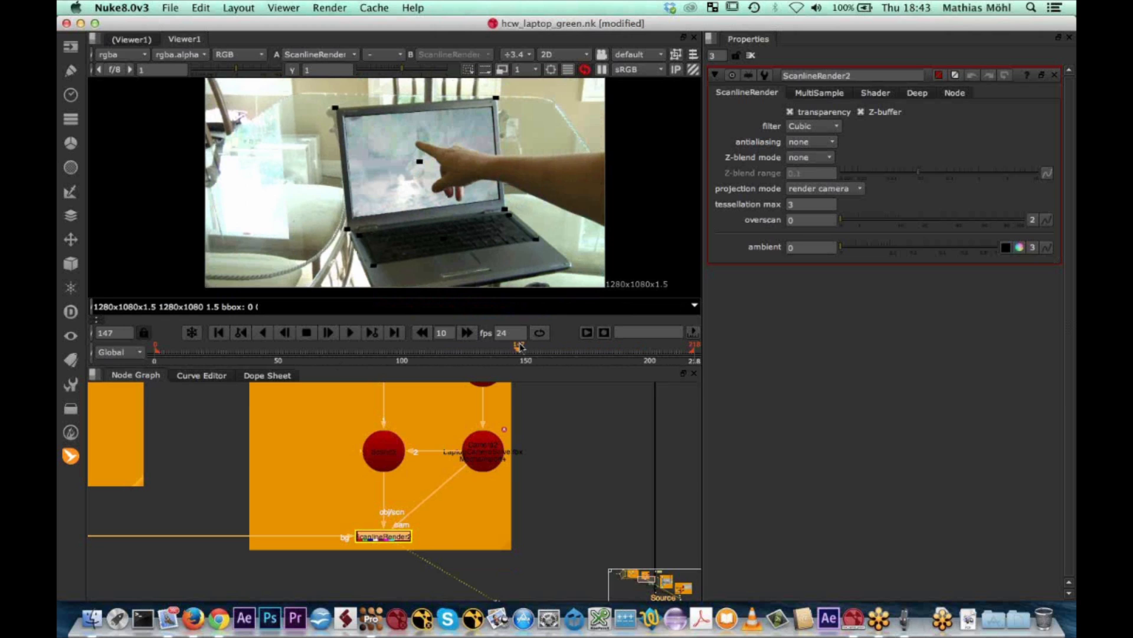
scroll(370, 470, up, 5)
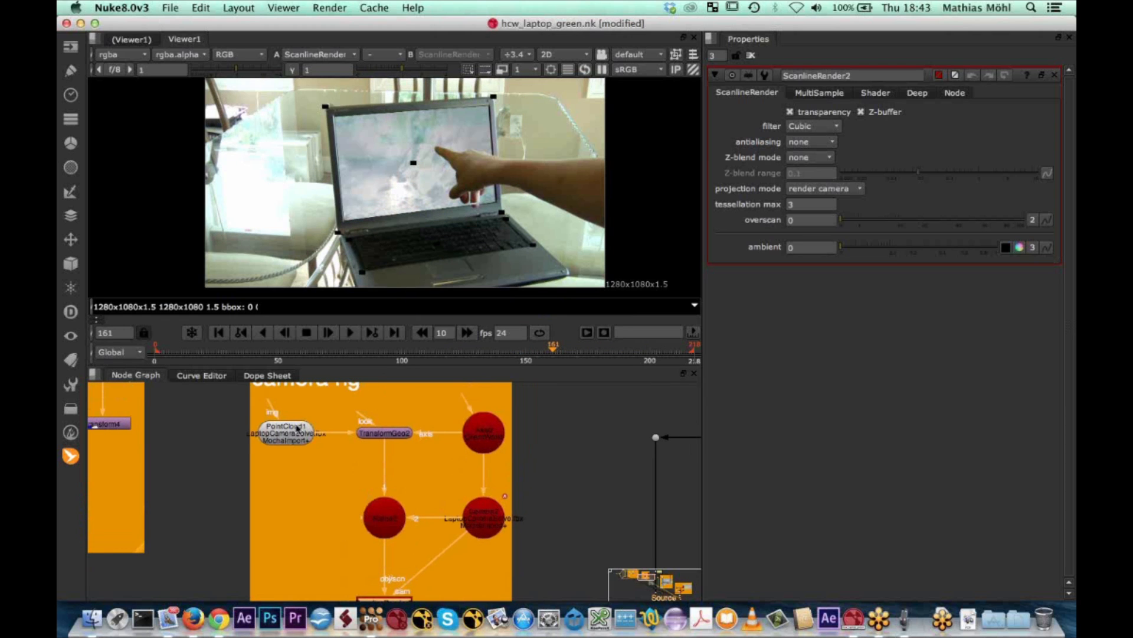
click(297, 433)
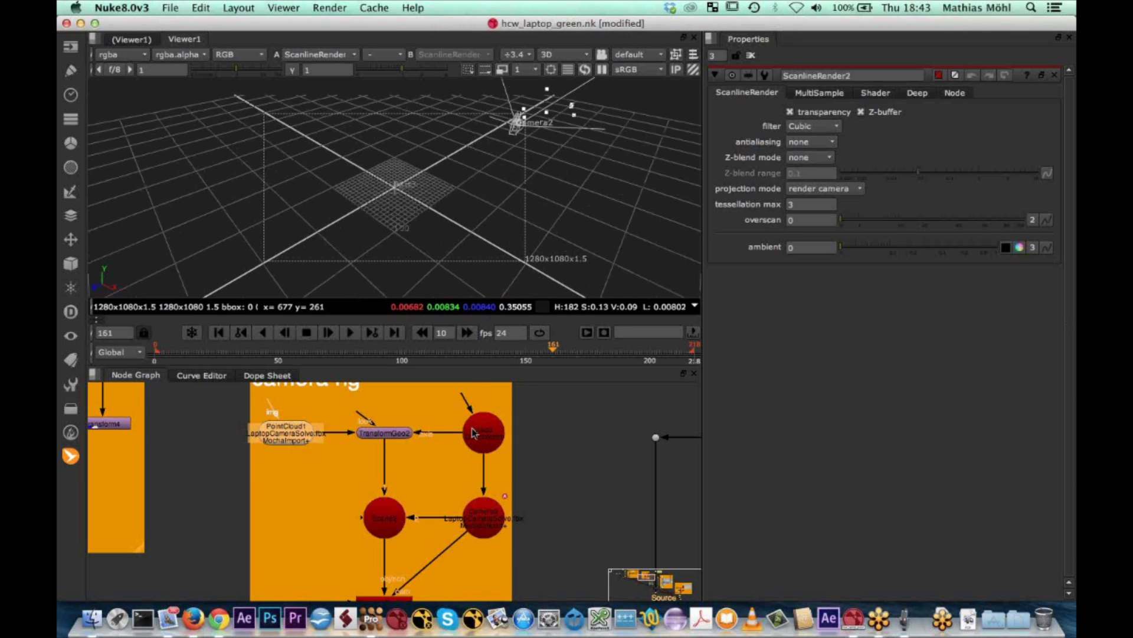
drag(553, 351, 353, 344)
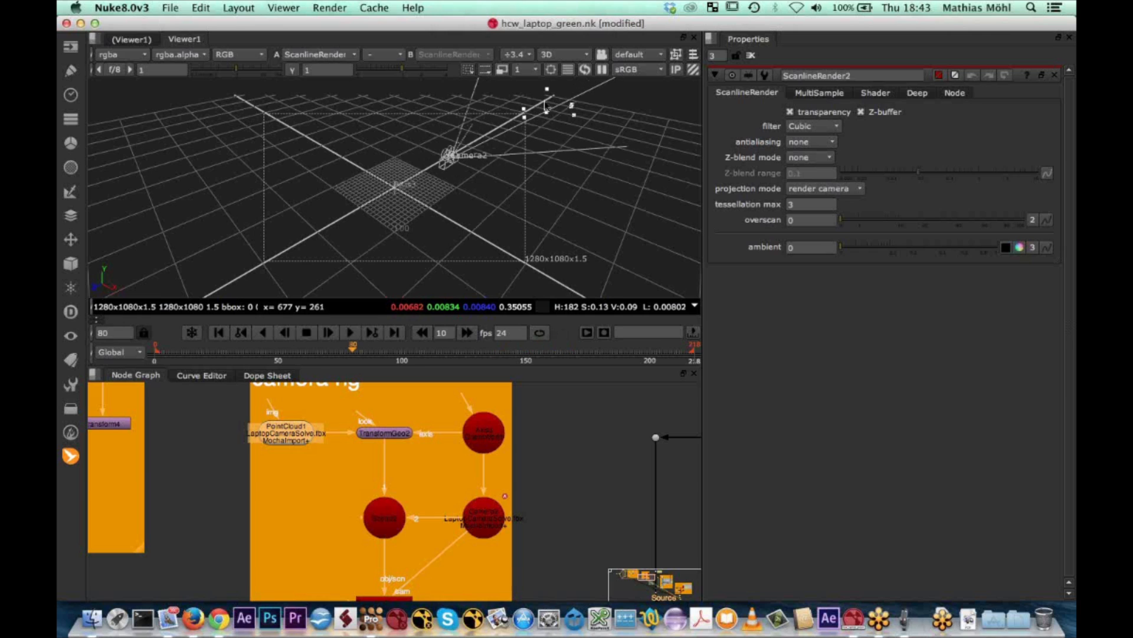
drag(353, 351, 155, 352)
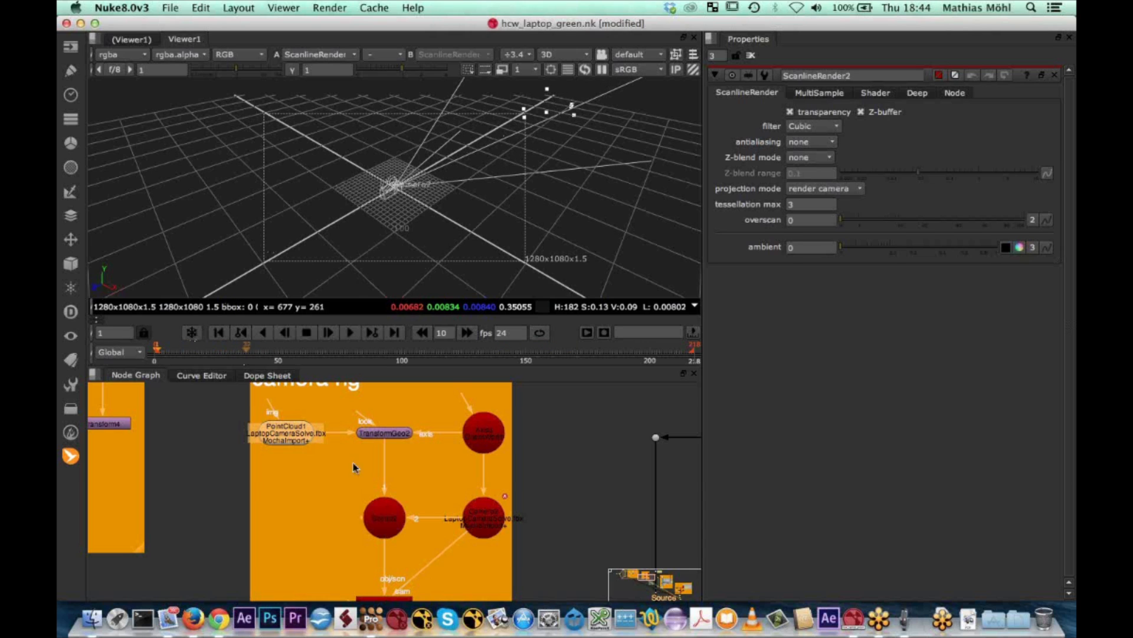
Set the OrientWorld axis's uniform scale to 0.02 to shrink the camera solve
double_click(491, 437)
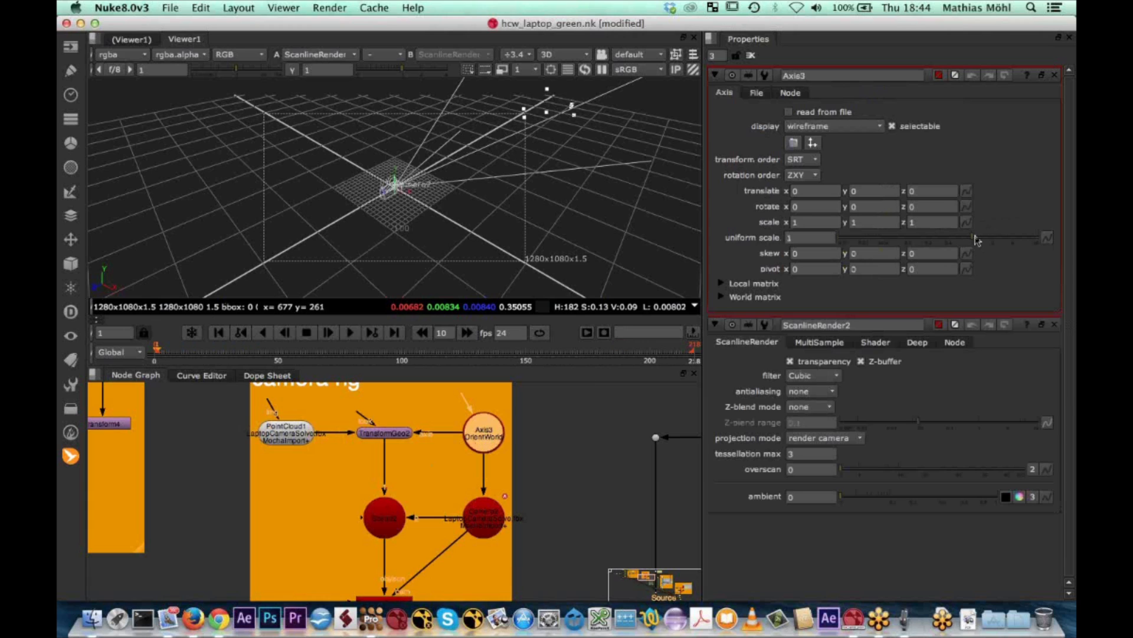
drag(973, 240, 859, 277)
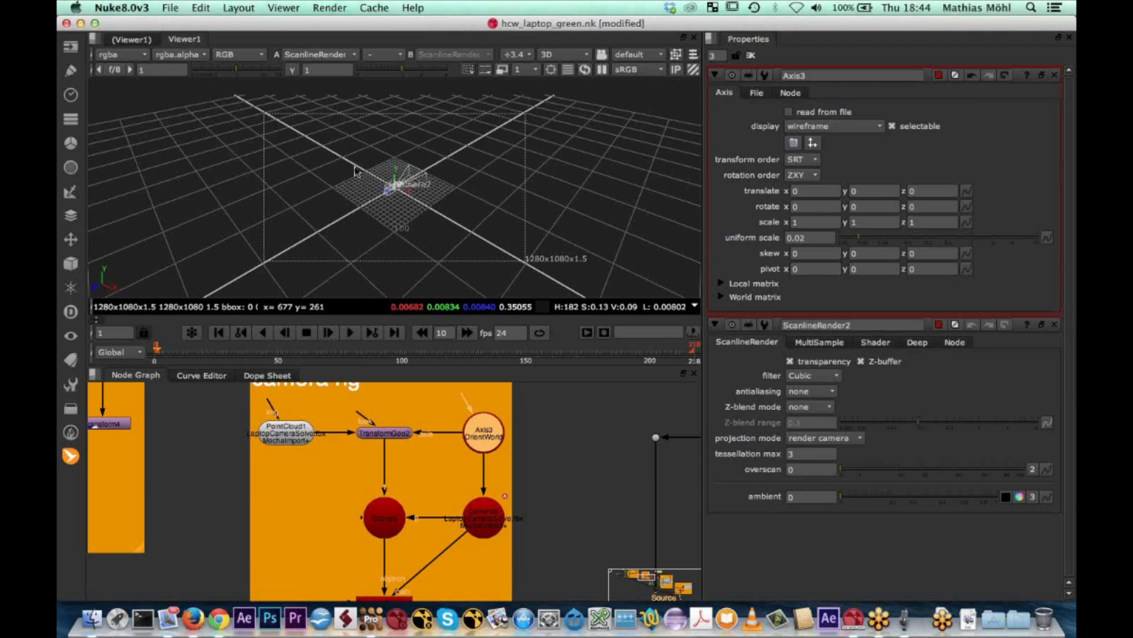
scroll(360, 172, up, 2)
scroll(366, 175, up, 2)
alt+middle_drag(374, 179, 491, 177)
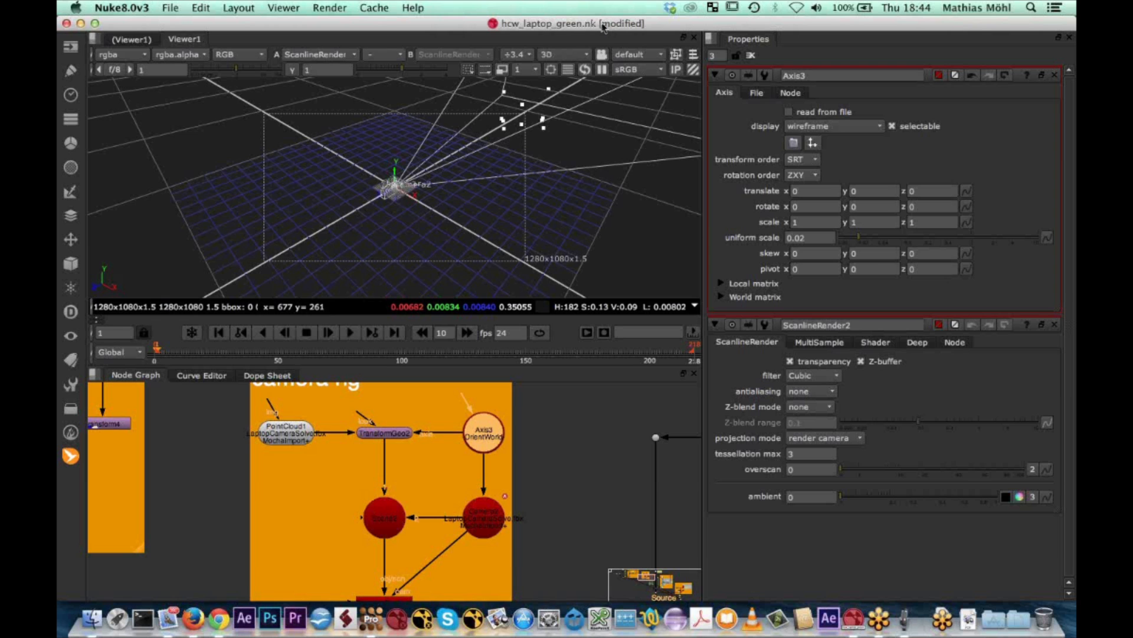
Switch the viewer to the top view, moving the window temporarily to reach the full list of views
drag(603, 27, 605, 39)
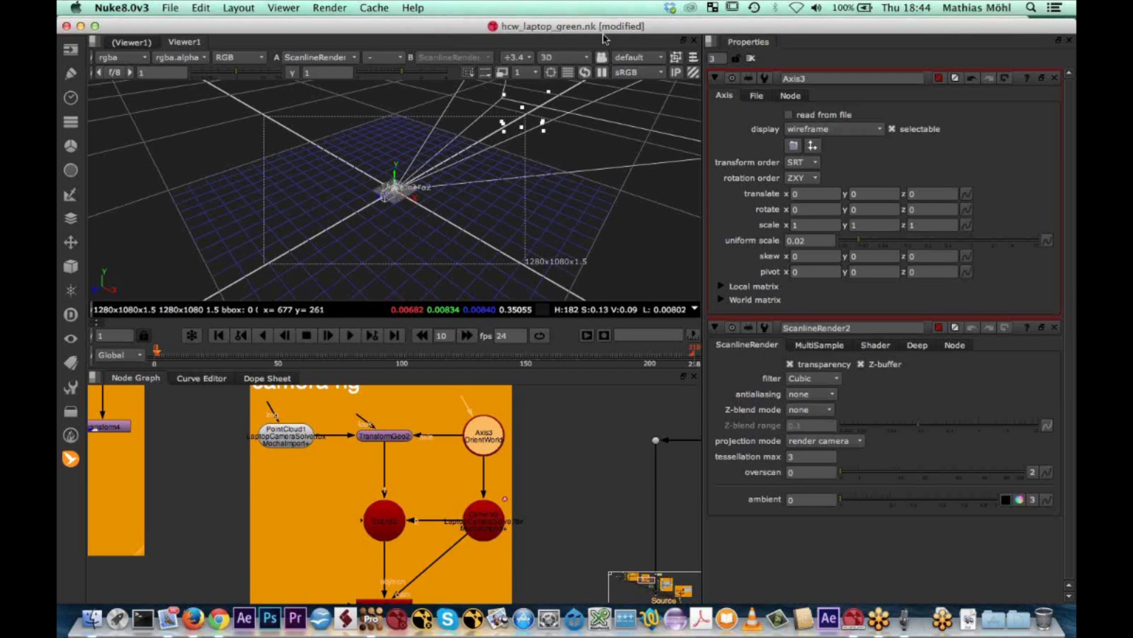
drag(603, 33, 603, 121)
click(565, 146)
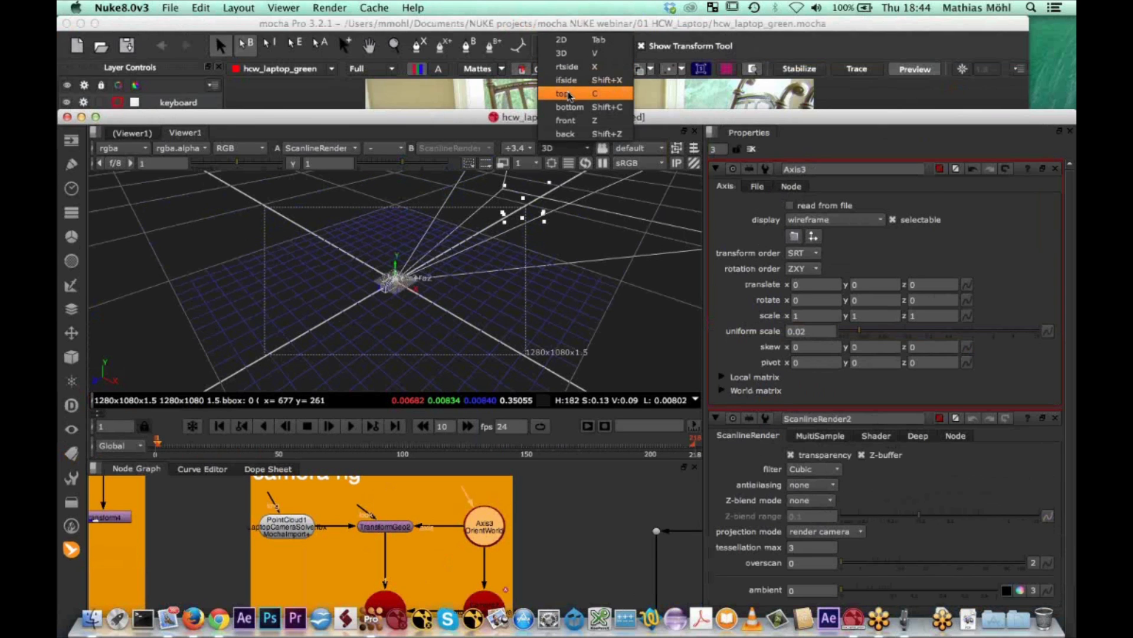
click(569, 95)
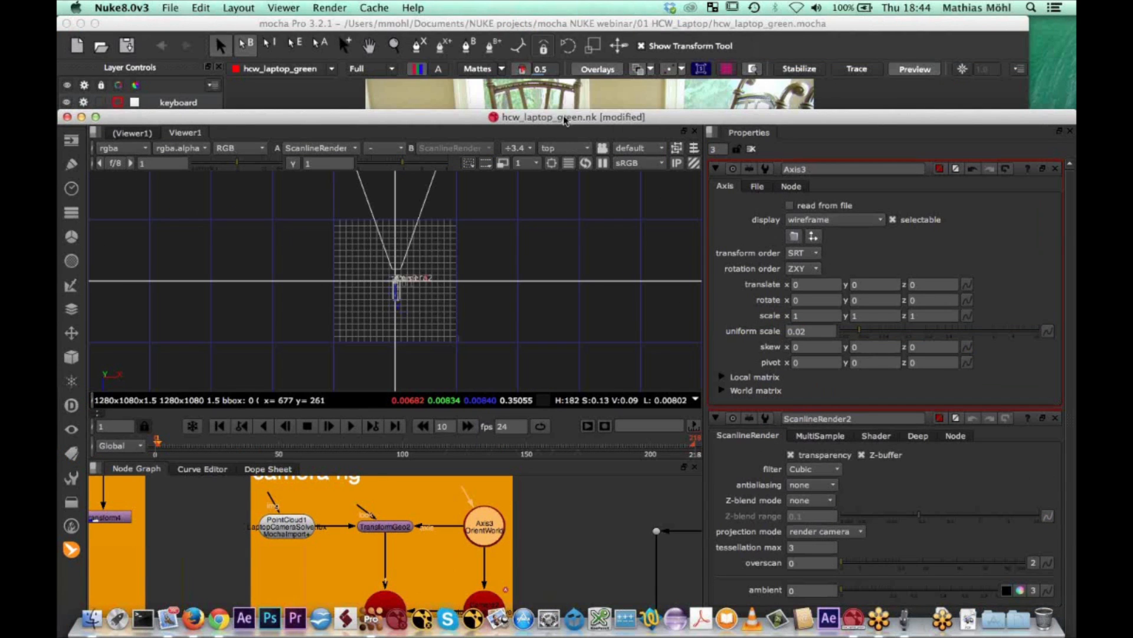
drag(565, 121, 574, 23)
Shift the OrientWorld axis to about 18.2 in z so the point cloud lies near the world origin
scroll(402, 133, down, 4)
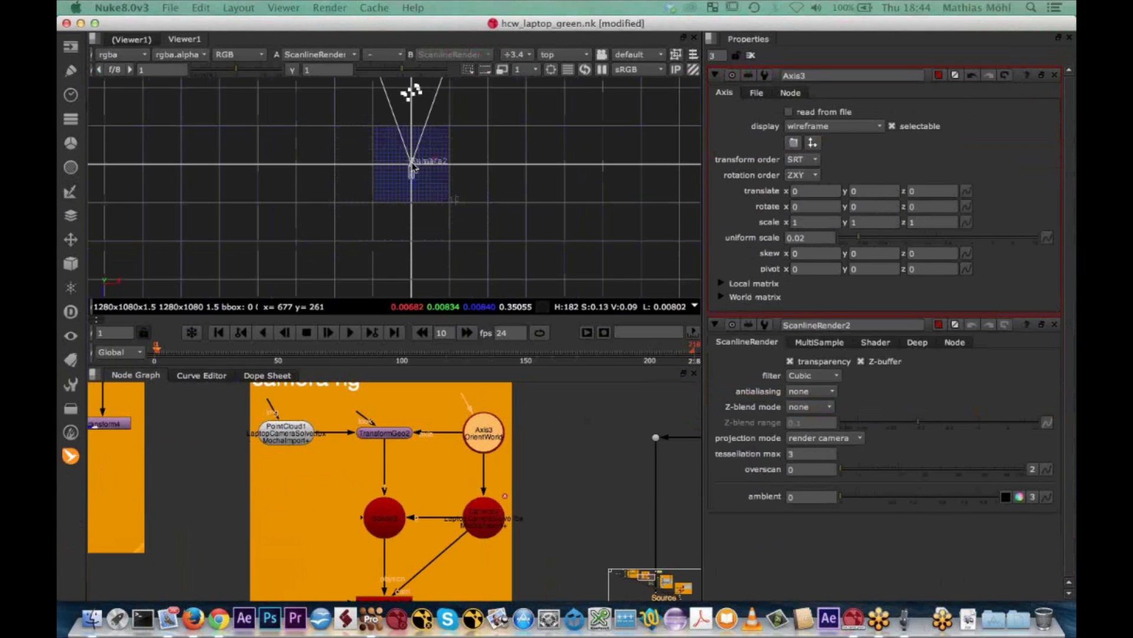
scroll(402, 134, up, 5)
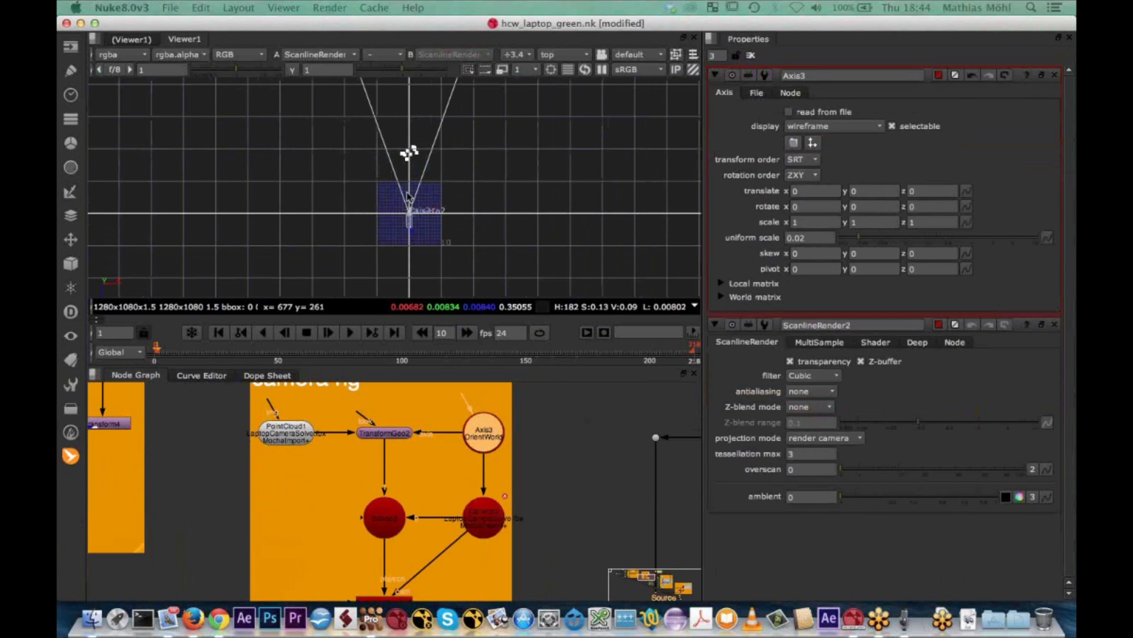
middle_drag(405, 203, 421, 91)
scroll(421, 195, down, 4)
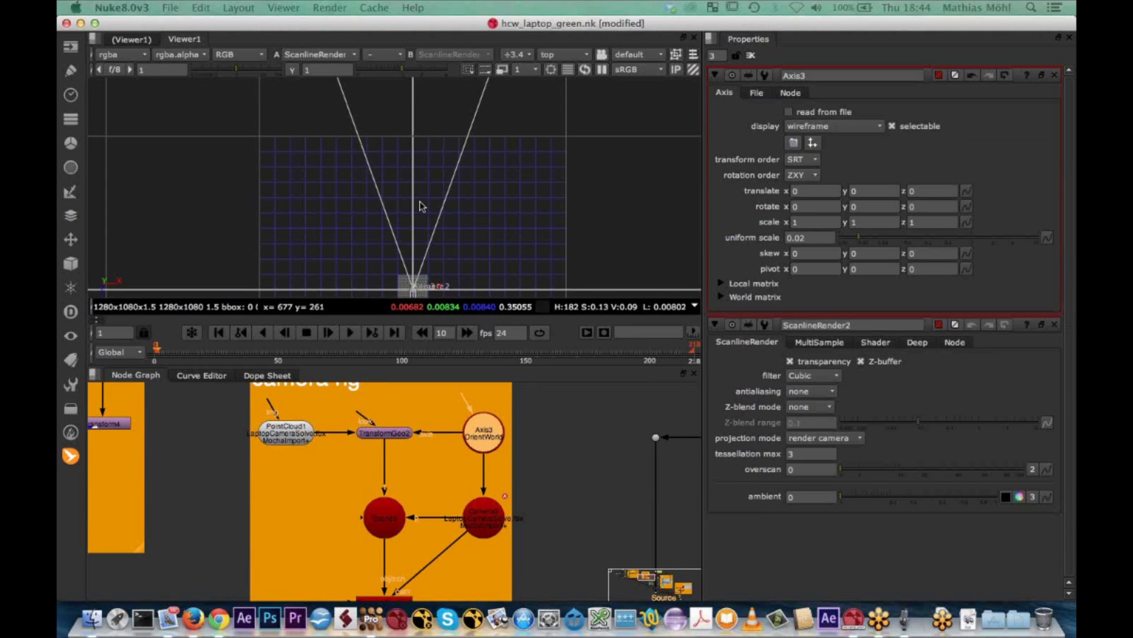
drag(418, 244, 416, 358)
scroll(415, 254, up, 10)
scroll(436, 201, up, 4)
middle_drag(434, 158, 432, 210)
scroll(433, 209, up, 8)
Refine the OrientWorld axis's translation to about -0.431 in x and 18.281 in z, aligning a point with the origin
click(804, 190)
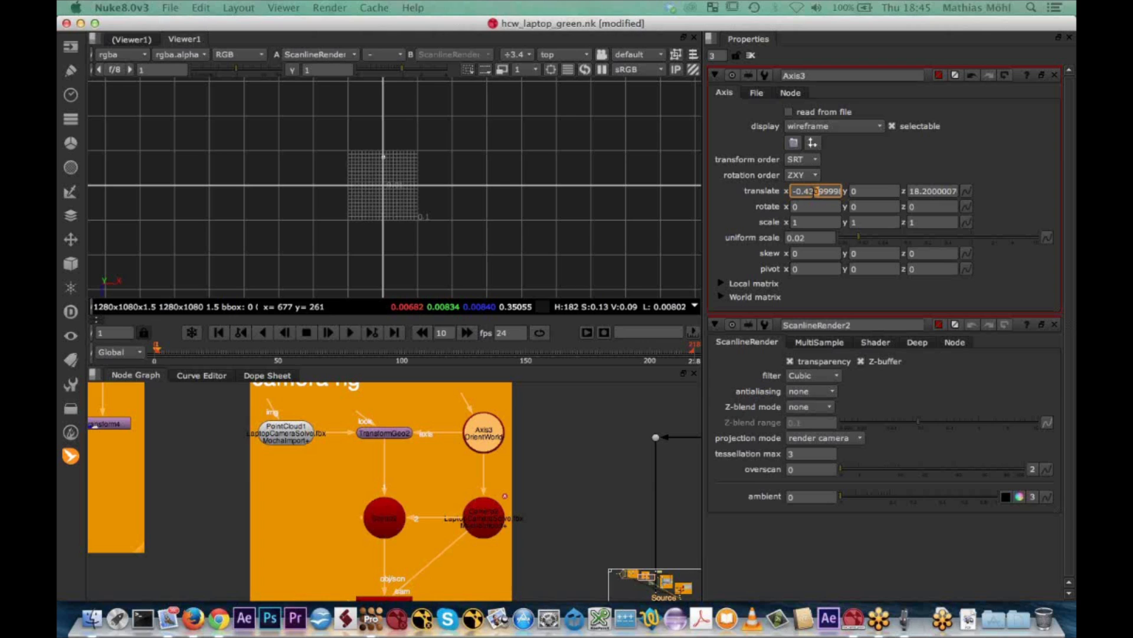
click(931, 191)
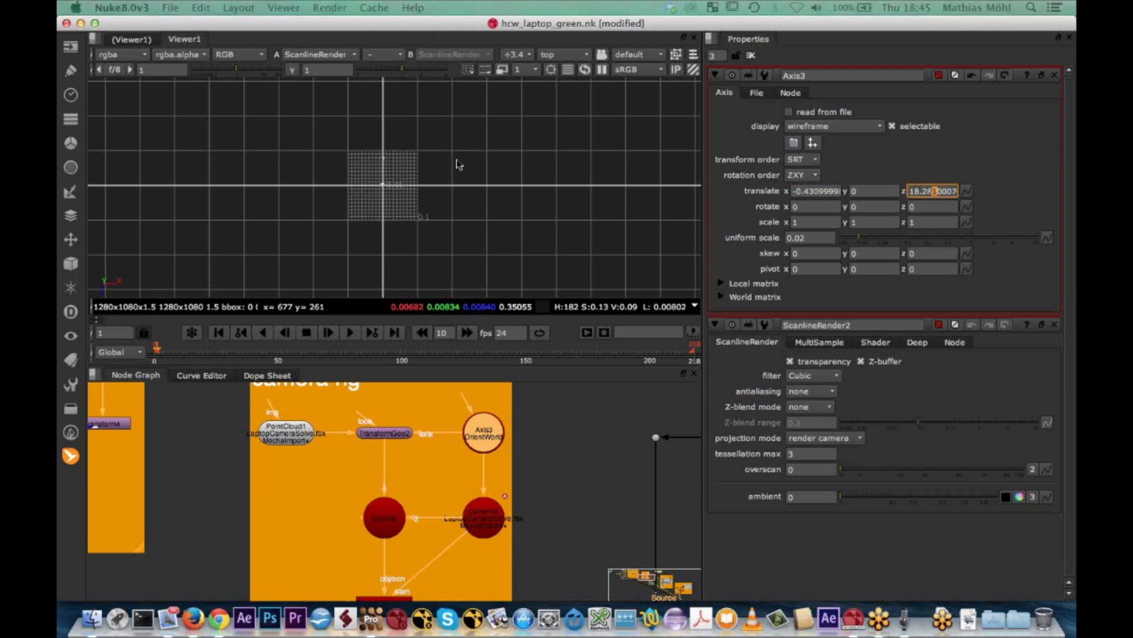
scroll(459, 165, up, 5)
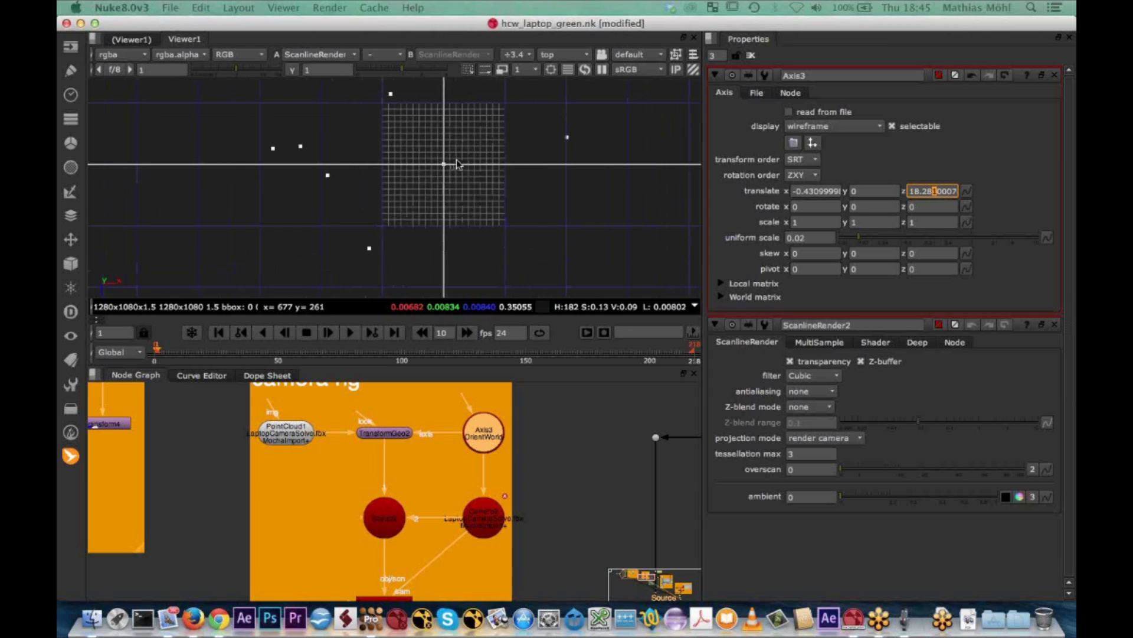
scroll(460, 165, up, 2)
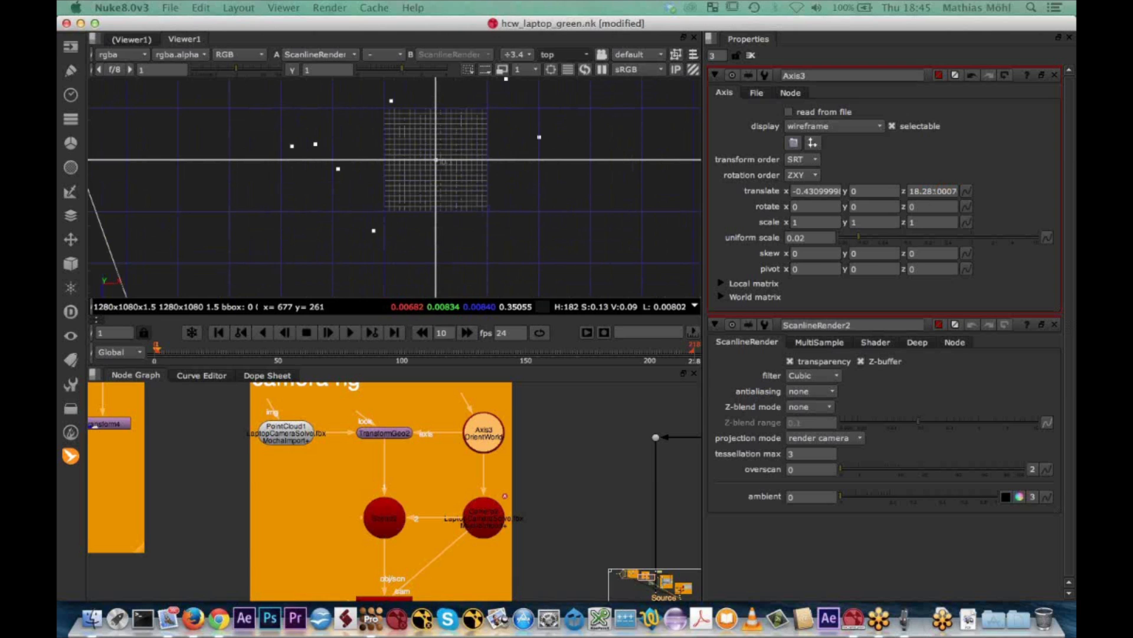
Set the OrientWorld axis's y translation to 0.9 in the right-side view and check the points against the ground plane
key(x)
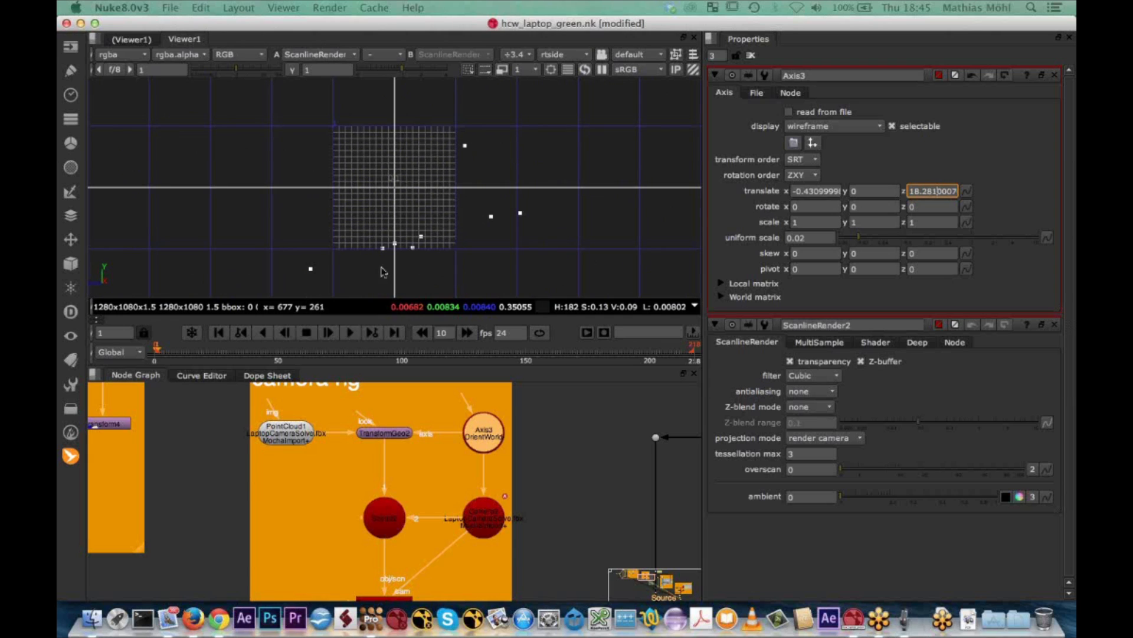
click(863, 191)
key(Return)
key(Up)
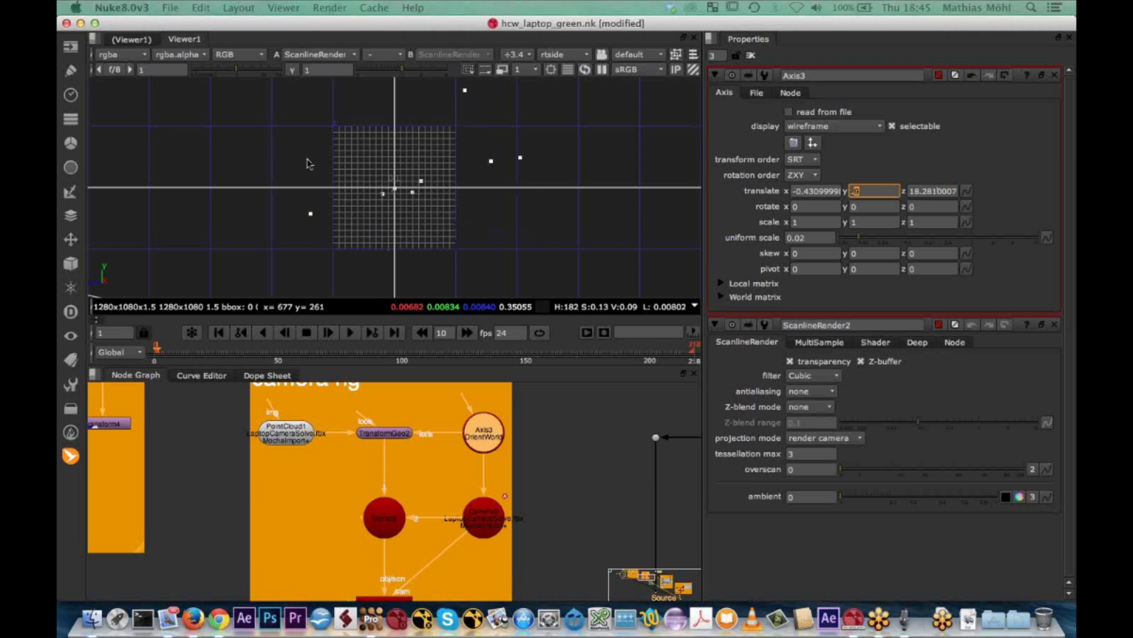
scroll(307, 164, down, 5)
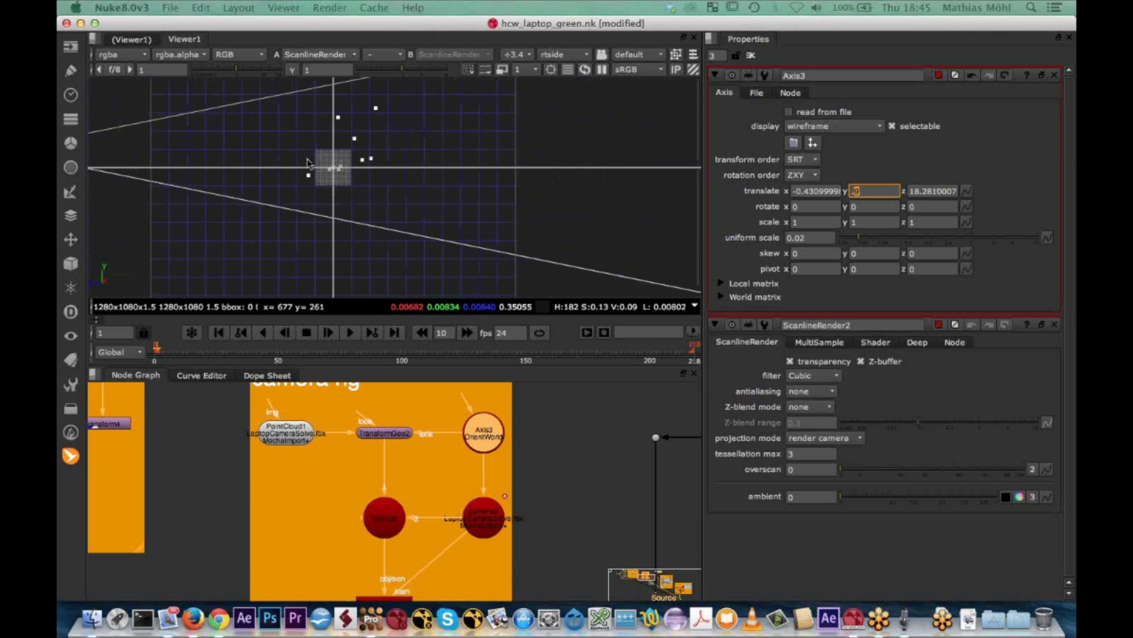
scroll(307, 159, down, 4)
scroll(271, 161, up, 10)
scroll(441, 147, down, 2)
click(441, 147)
scroll(441, 148, down, 2)
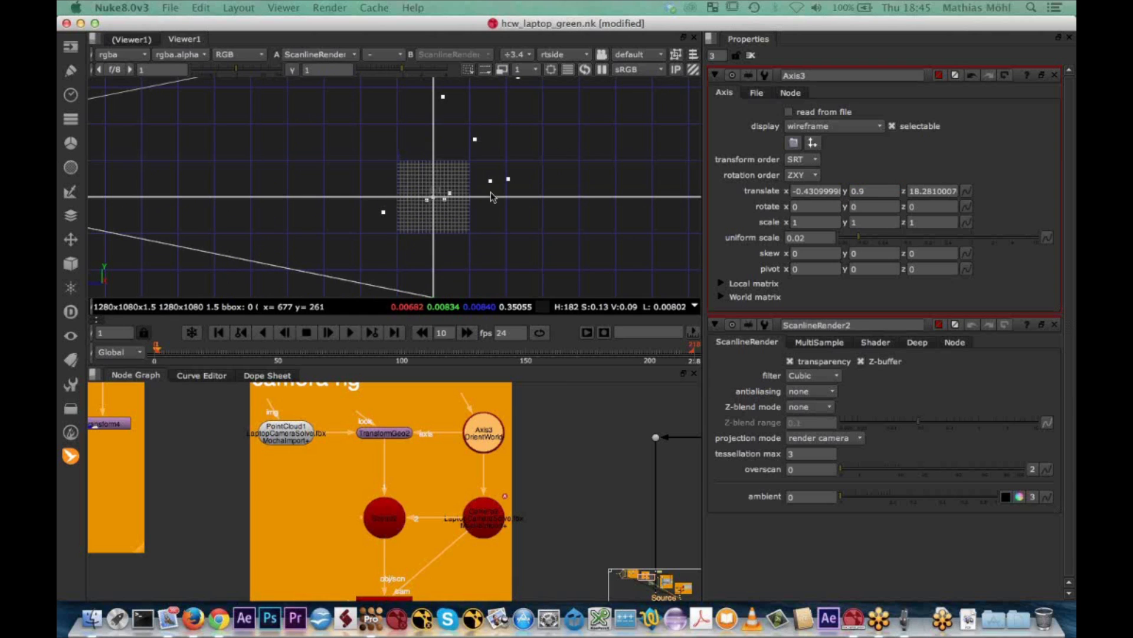
scroll(366, 204, down, 3)
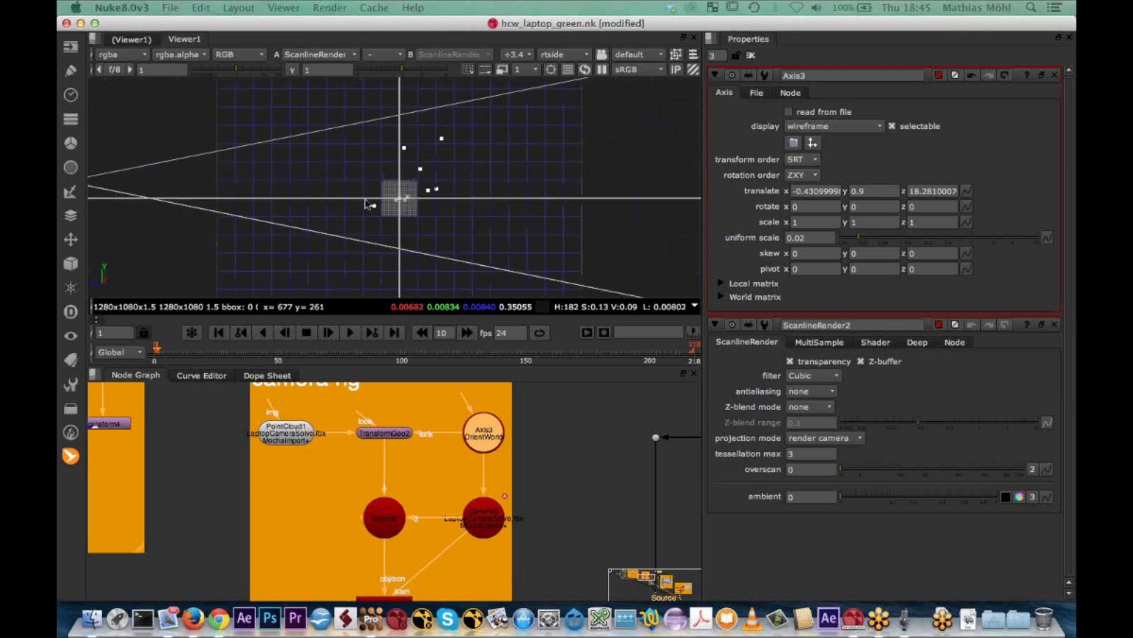
Try tilting the OrientWorld axis about x to -4.2 and reset the x rotation to 0
click(809, 206)
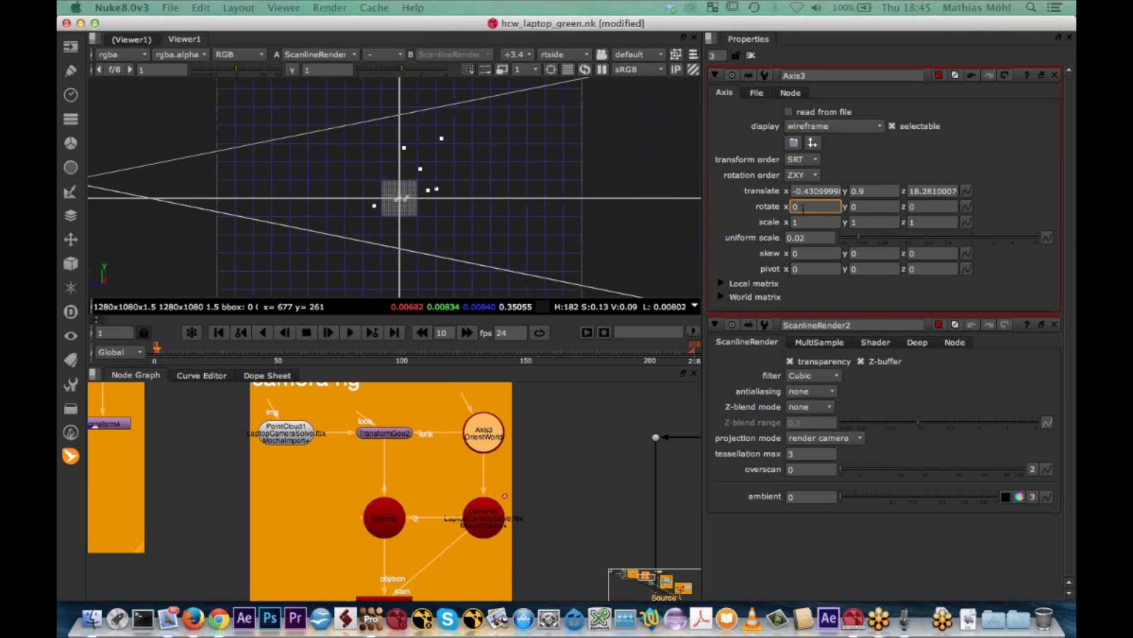
middle_drag(330, 184, 427, 187)
click(810, 205)
key(Up)
key(Up)
key(Up)
key(Down)
key(Down)
key(Down)
key(Down)
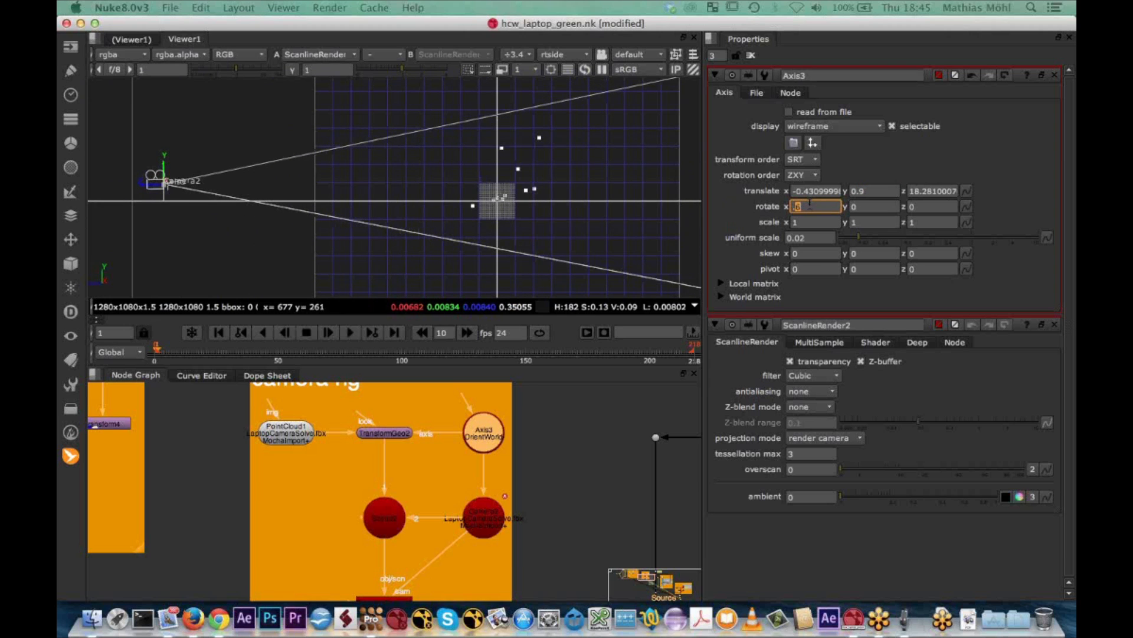
key(Down)
key(Down)
key(Down)
key(Down)
key(Down)
key(Down)
key(Down)
key(Down)
key(Down)
key(Down)
key(Down)
key(Down)
key(Down)
key(Down)
key(Down)
key(Down)
key(Down)
key(Down)
key(Down)
key(Down)
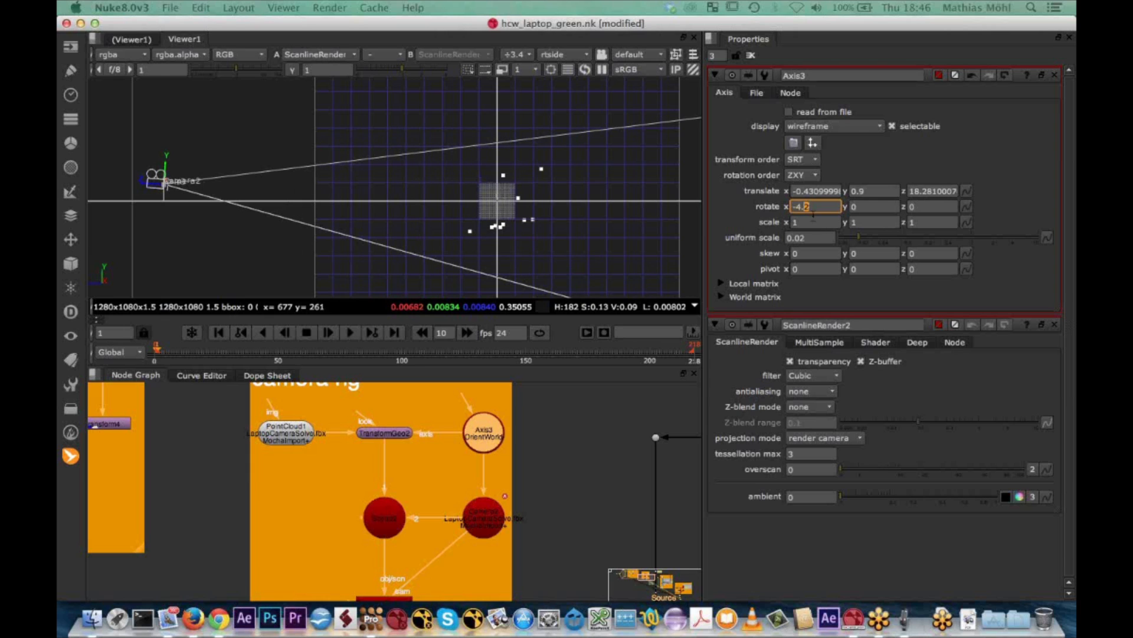
drag(817, 206, 731, 211)
text(0)
key(Return)
Add a new Axis node above the OrientWorld axis in the camera rig and connect it as its parent
click(527, 418)
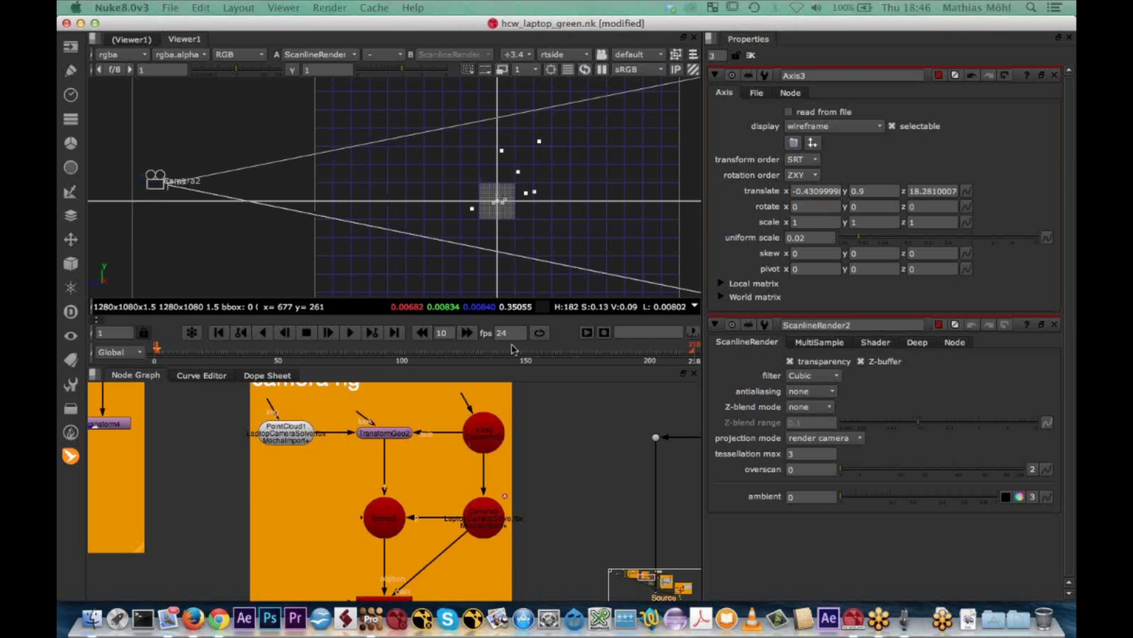
middle_drag(534, 403, 572, 486)
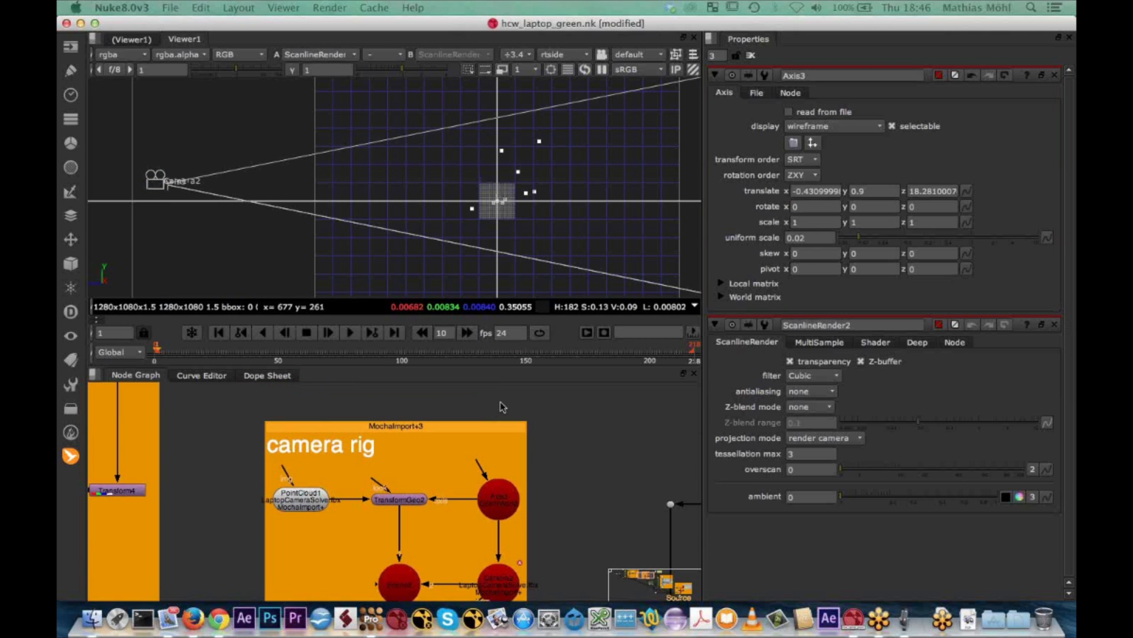
key(Tab)
text(axi)
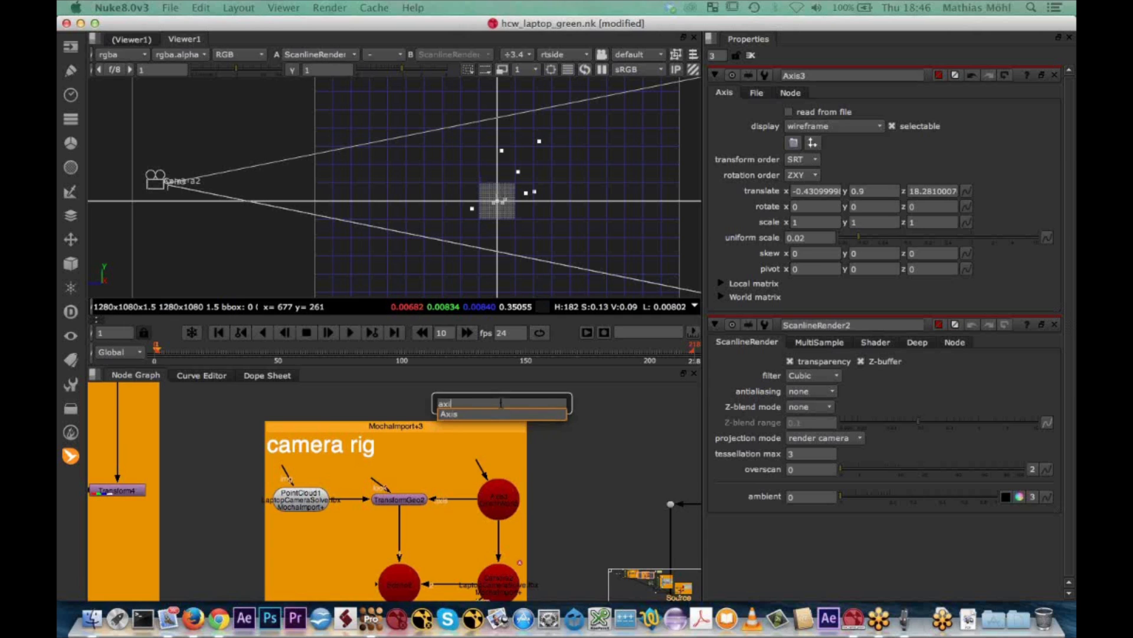
key(Return)
drag(498, 398, 501, 453)
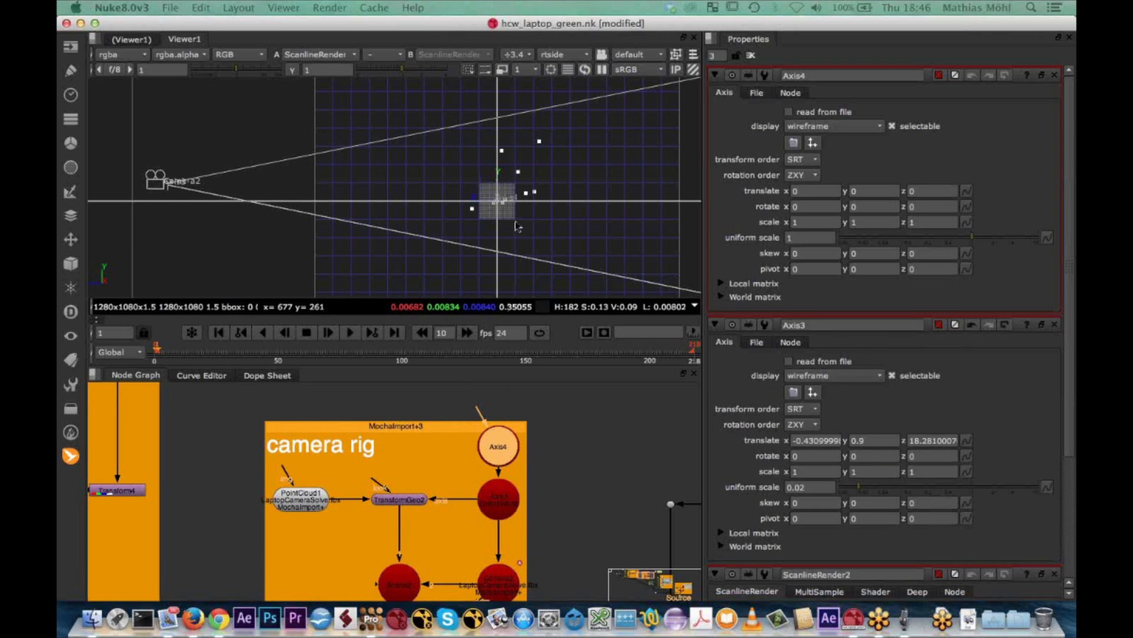
Set the new parent axis's x rotation to -15.4 in the right-side view, levelling the laptop base points with the ground plane
scroll(497, 202, up, 8)
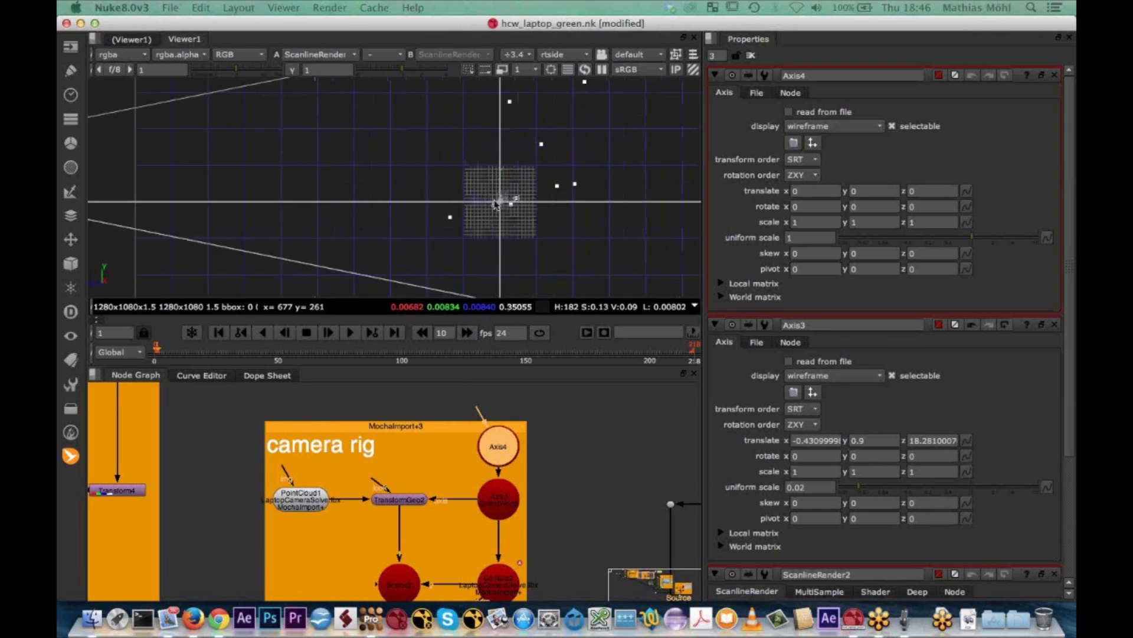
click(807, 207)
key(Up)
key(Up)
key(Up)
key(Down)
key(Down)
key(Down)
key(Down)
key(Down)
key(Down)
key(Down)
key(Down)
key(Down)
key(Down)
key(Down)
key(Down)
key(Down)
key(Down)
key(Down)
key(Down)
key(Down)
key(Down)
key(Down)
key(Down)
key(Down)
key(Down)
key(Down)
key(Down)
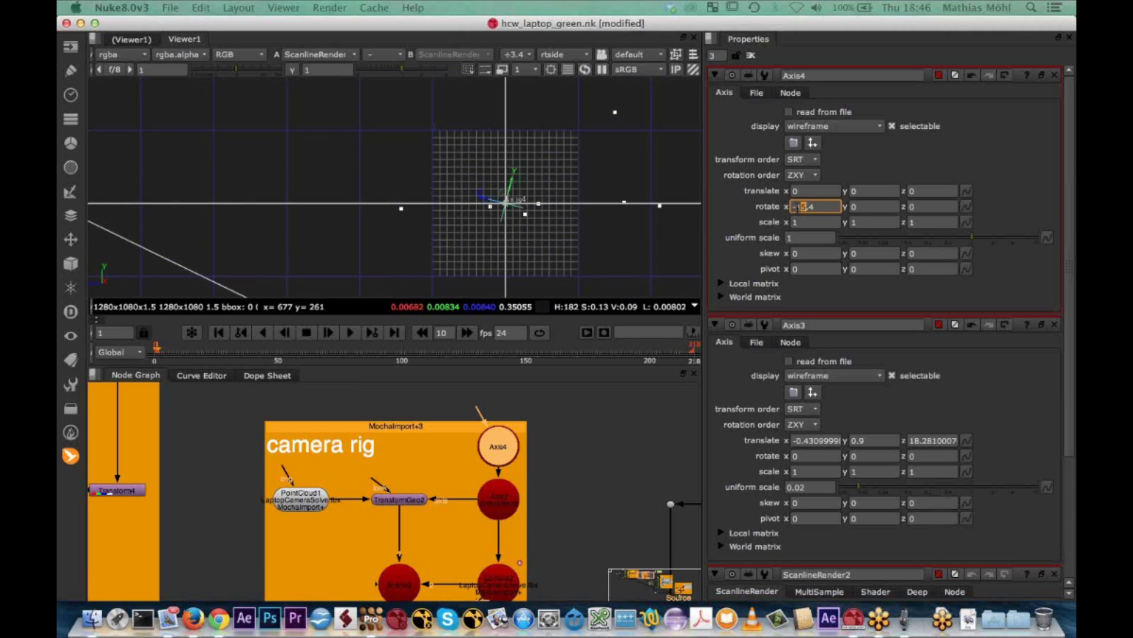
key(Down)
key(Down)
key(Down)
key(Down)
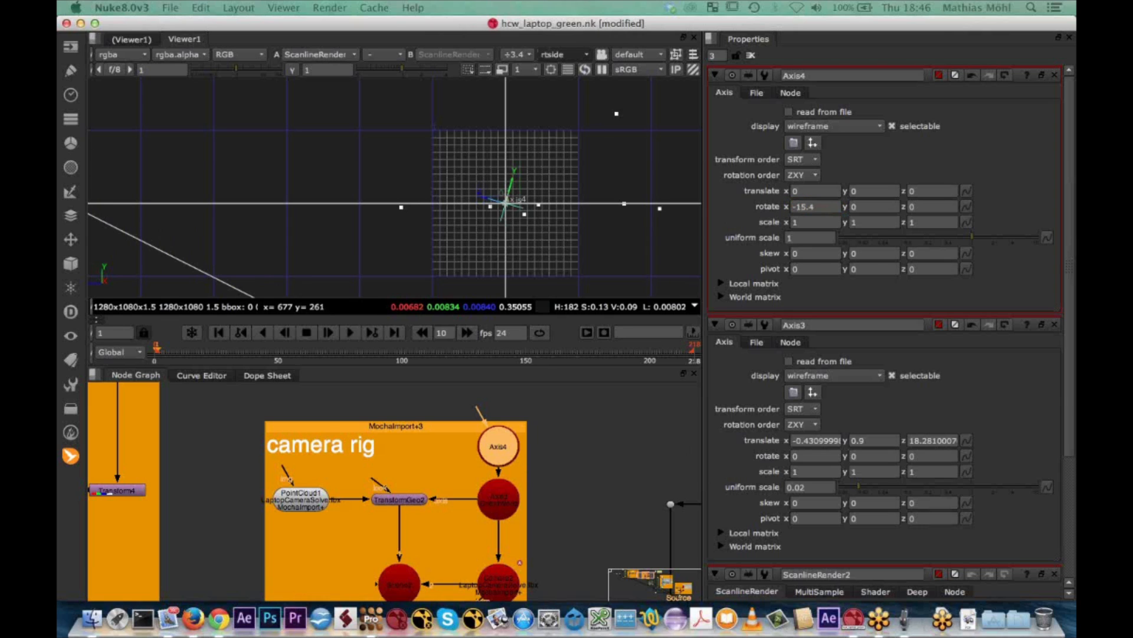
Set the parent axis's y rotation to -29.1 in the top view, squaring the points with the grid, and return to the 2D view
key(z)
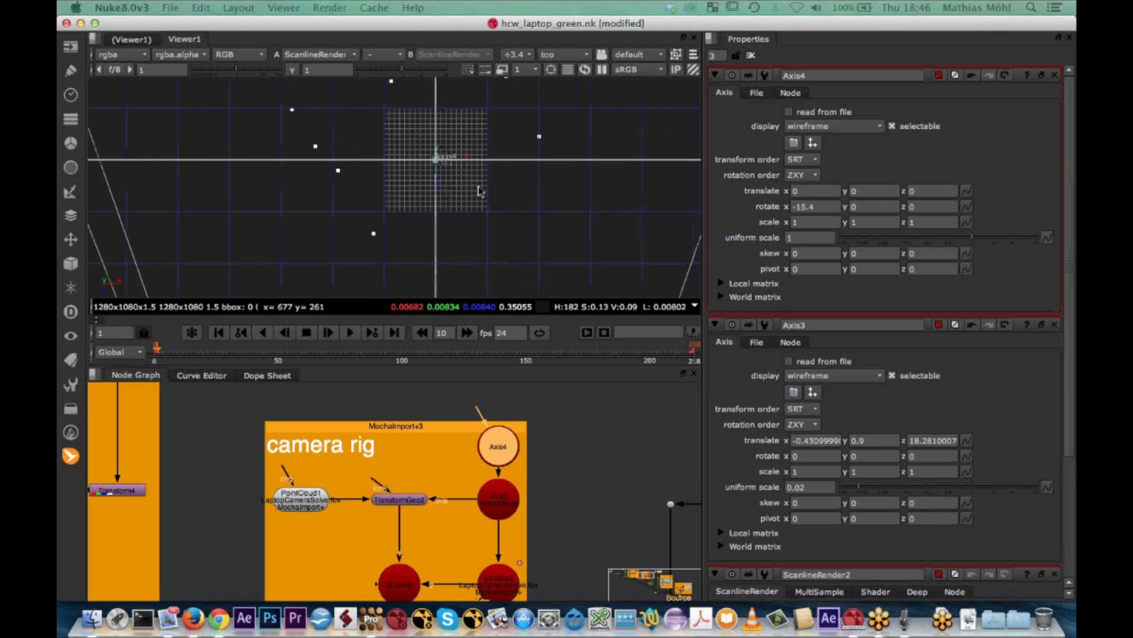
scroll(480, 191, down, 3)
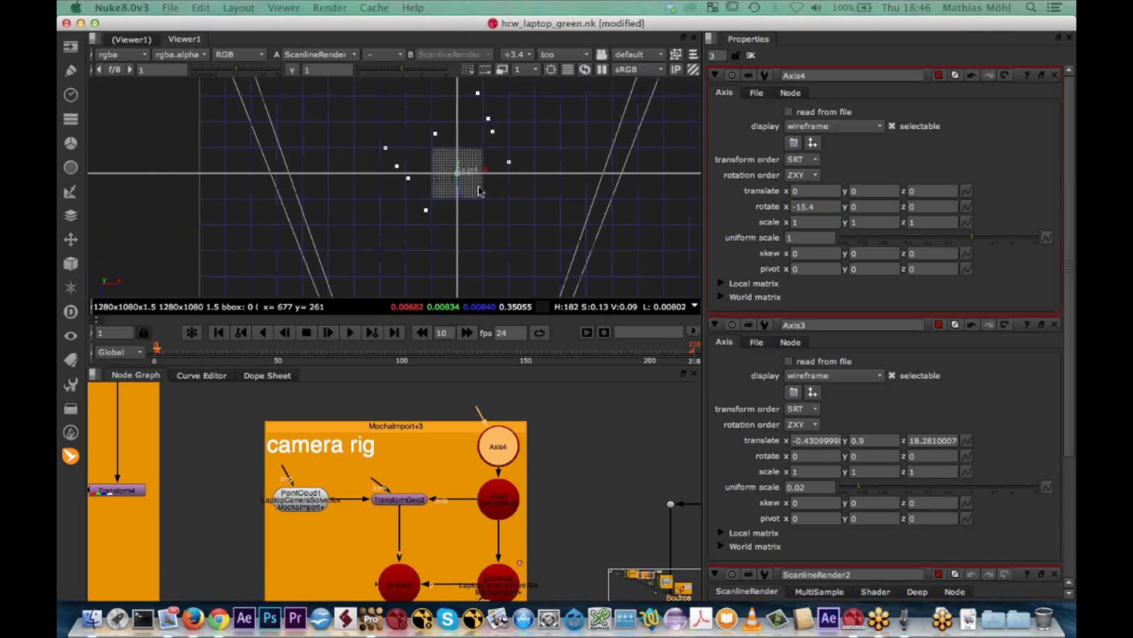
scroll(480, 191, down, 2)
scroll(469, 180, up, 5)
scroll(507, 139, down, 4)
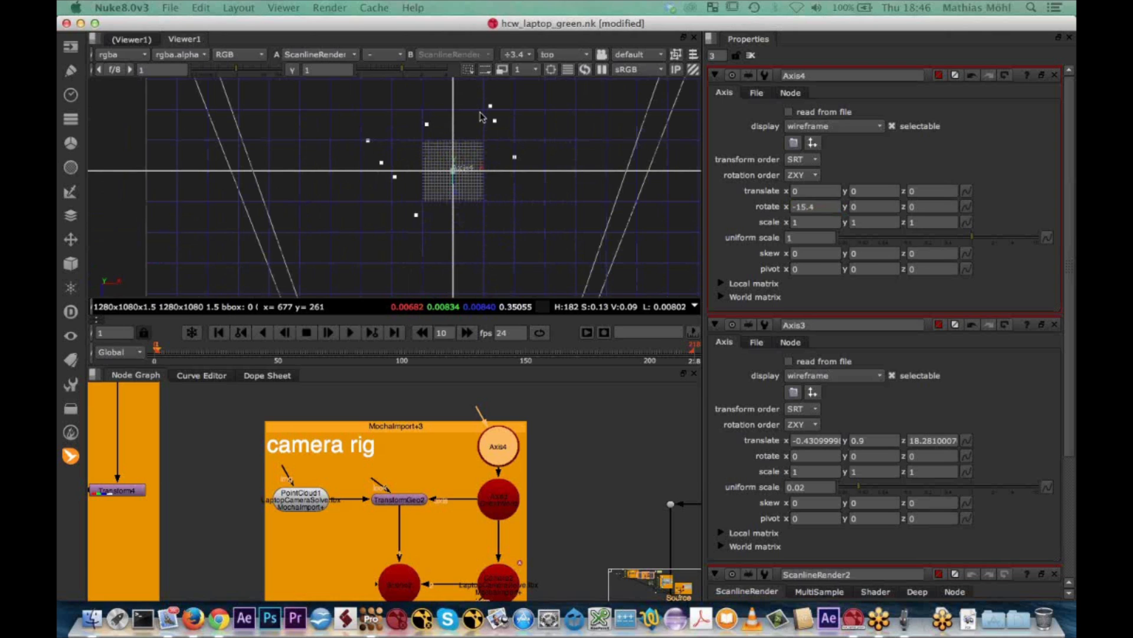
middle_drag(483, 116, 479, 136)
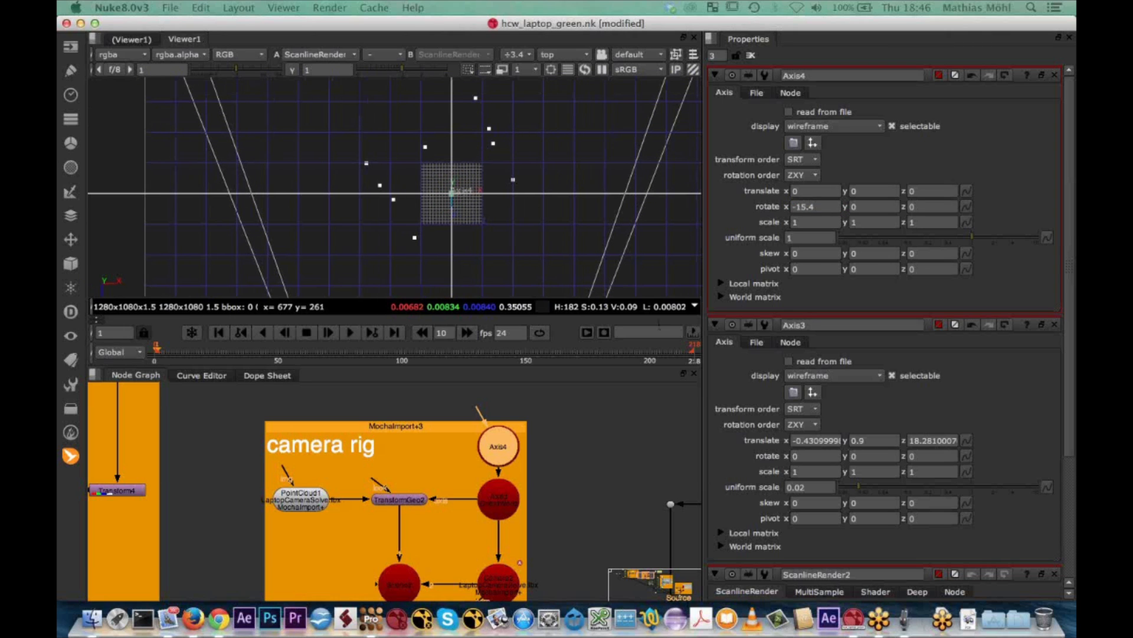
click(869, 207)
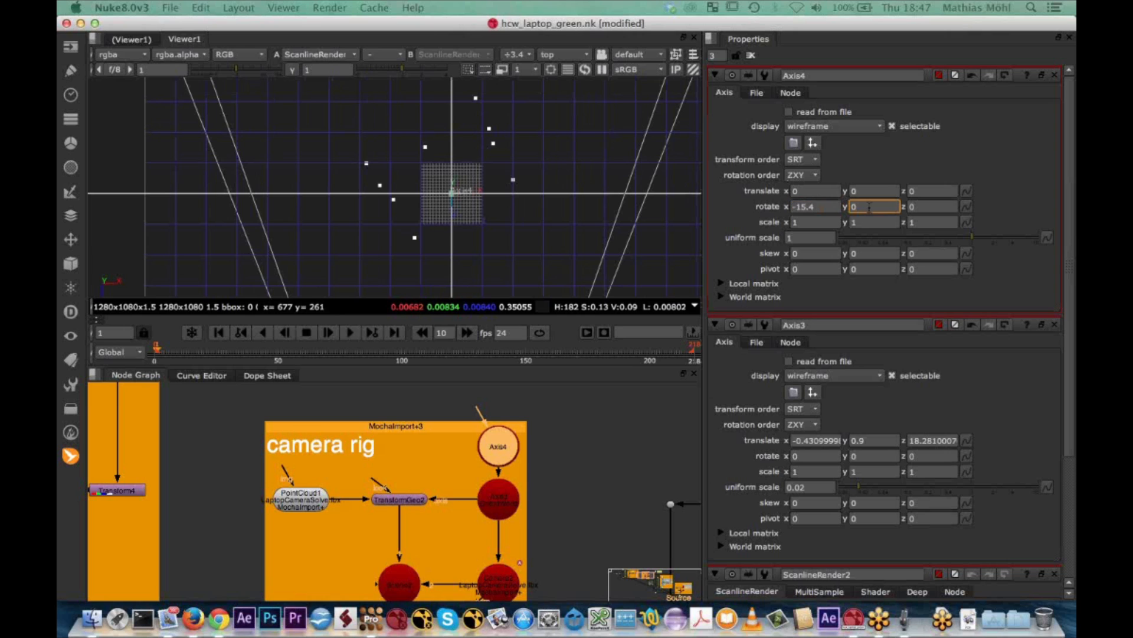
middle_drag(869, 206, 861, 206)
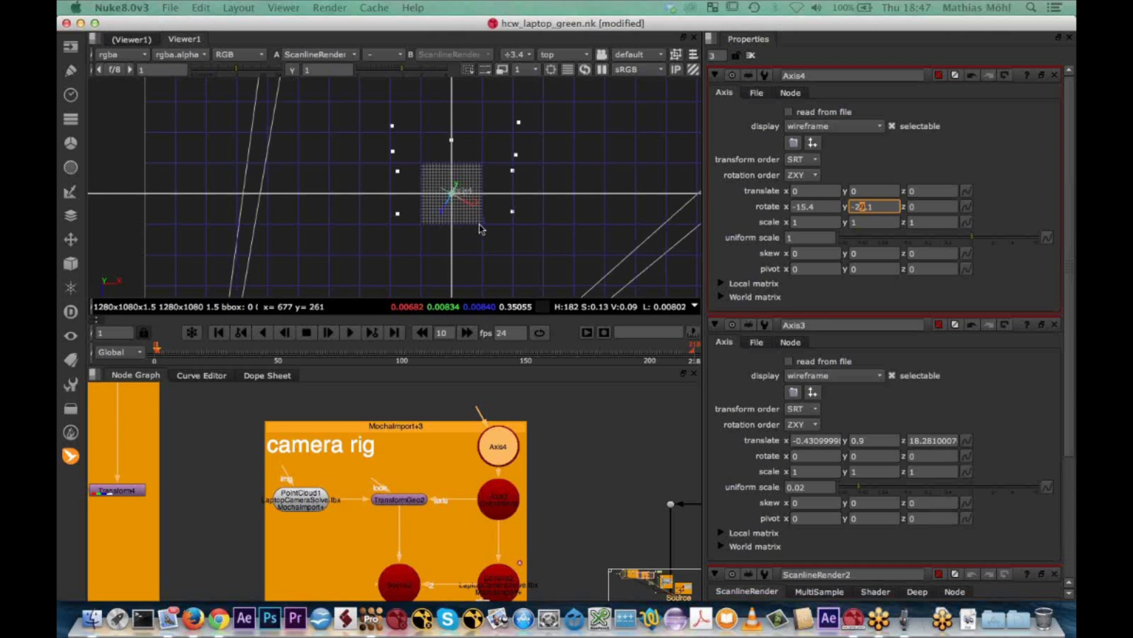
key(Tab)
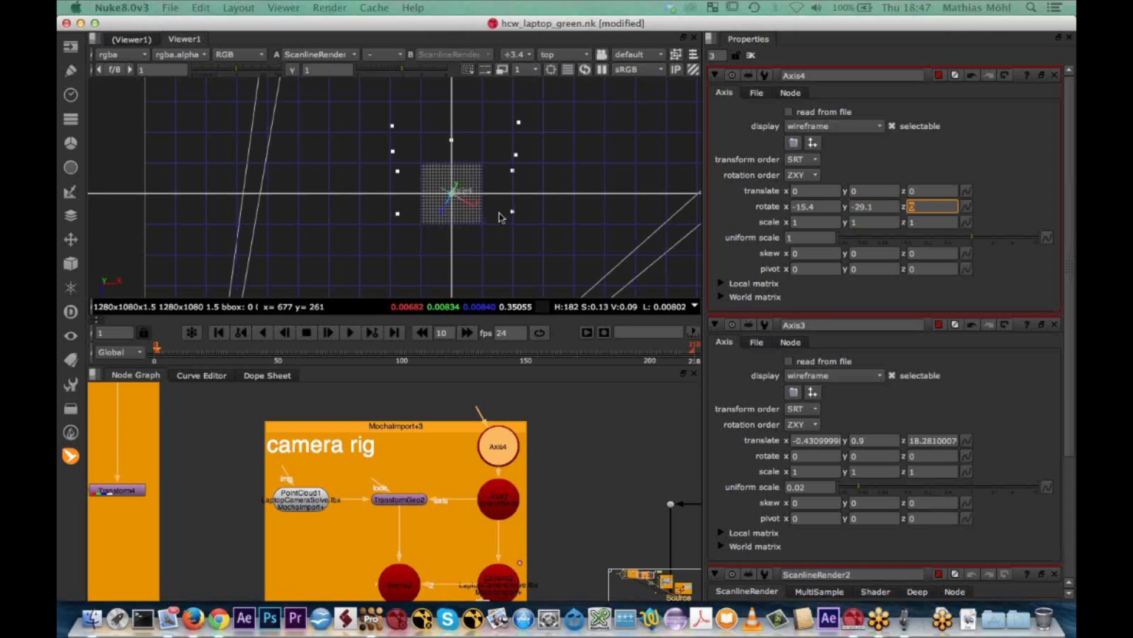
click(500, 217)
key(Tab)
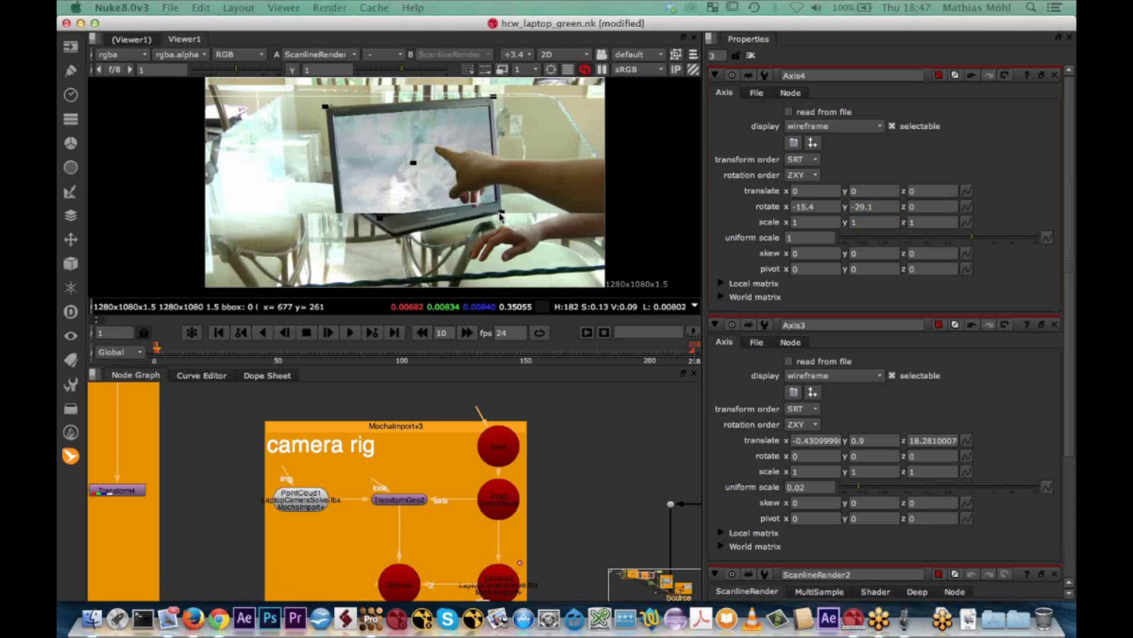
Add a Cube node to the camera rig and connect it to the scene node
middle_drag(563, 515, 598, 452)
key(Tab)
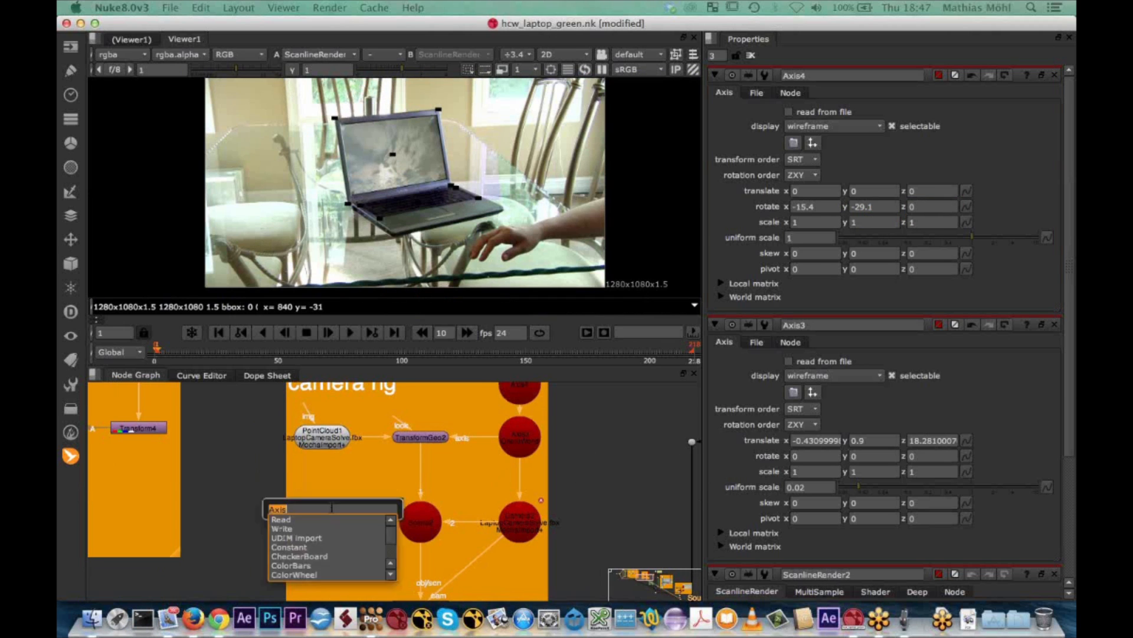
text(card)
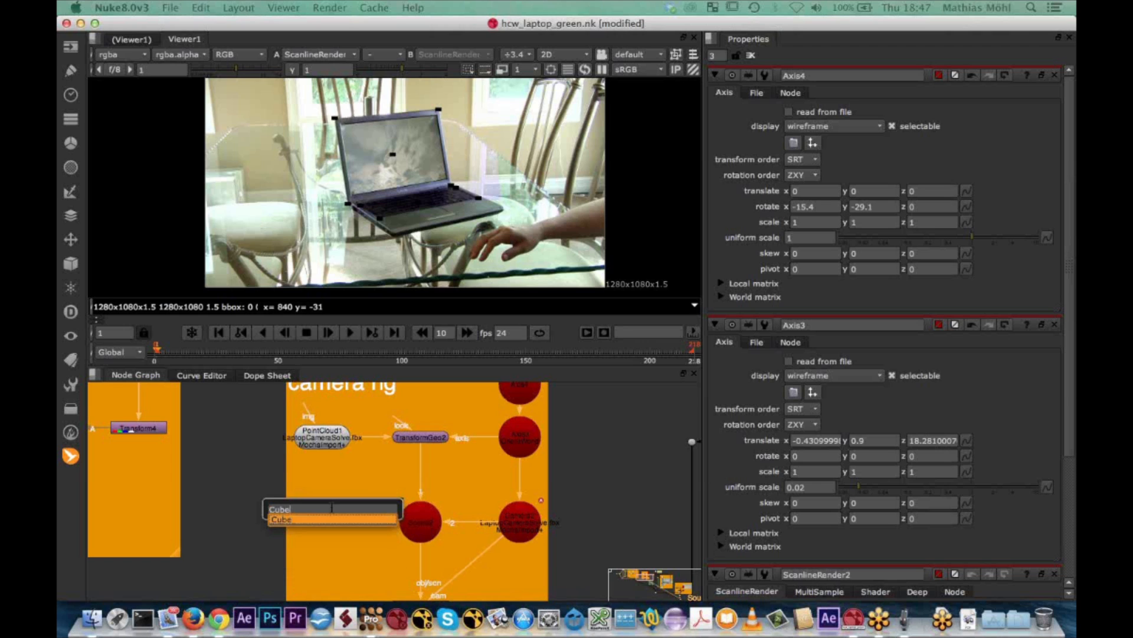
key(Return)
drag(332, 509, 352, 527)
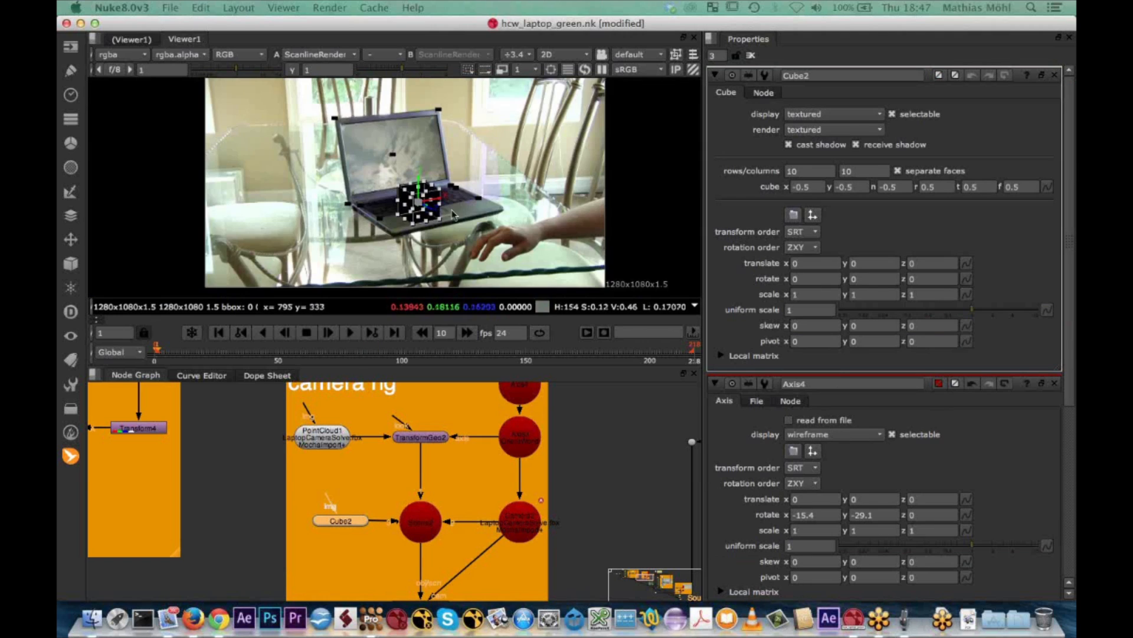
Raise the cube to about 0.455 in y in the right-side view and check its placement on the laptop in the 2D view
key(Tab)
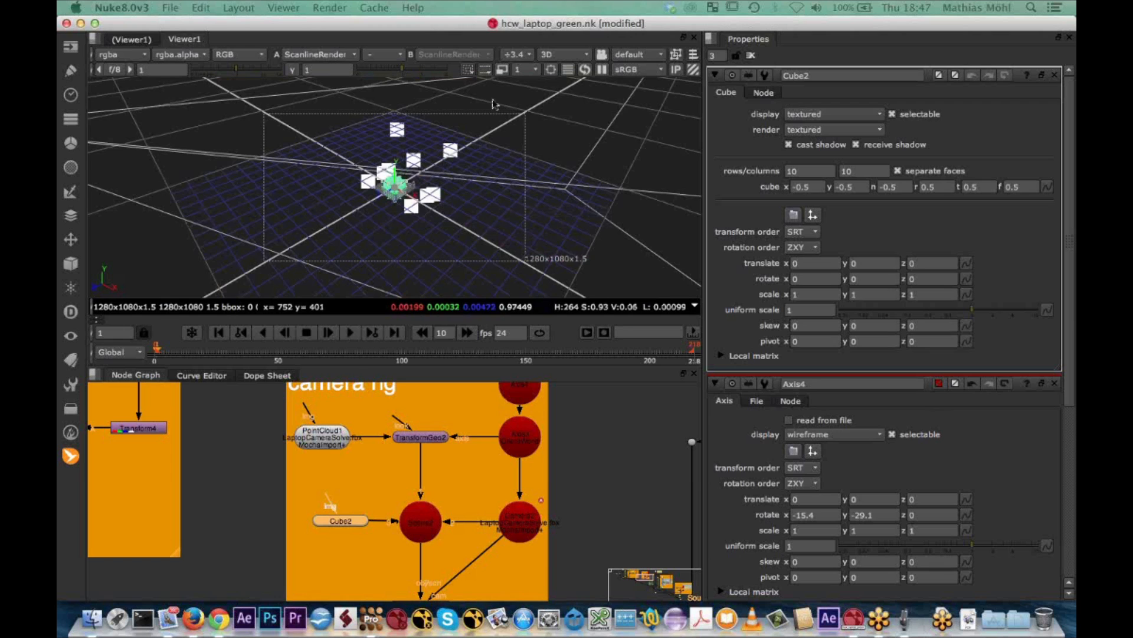
click(588, 56)
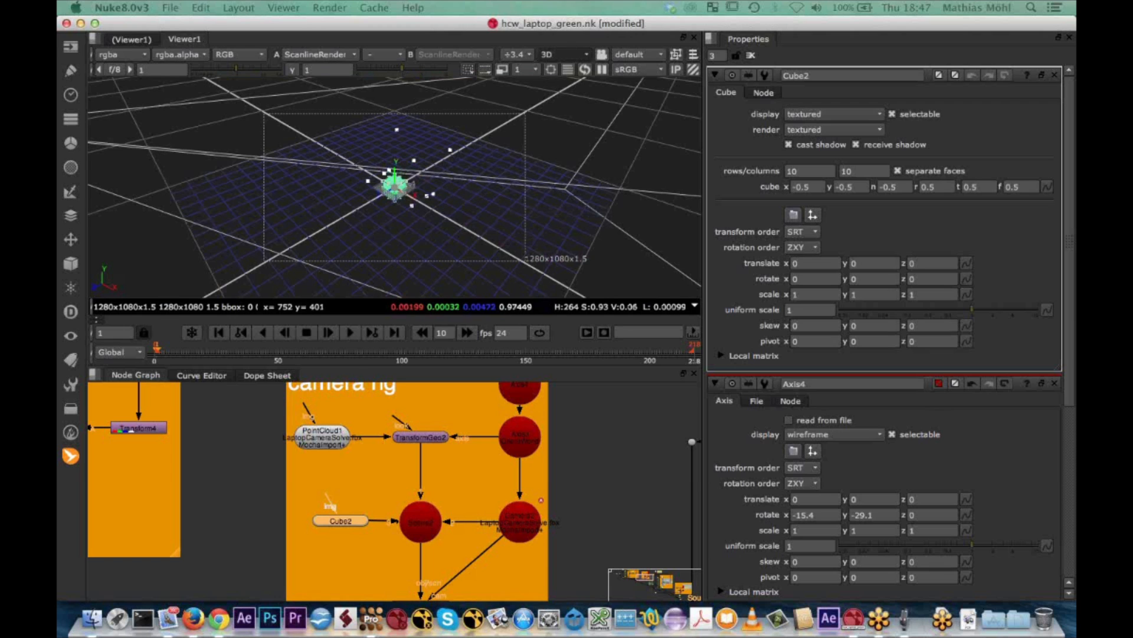
key(x)
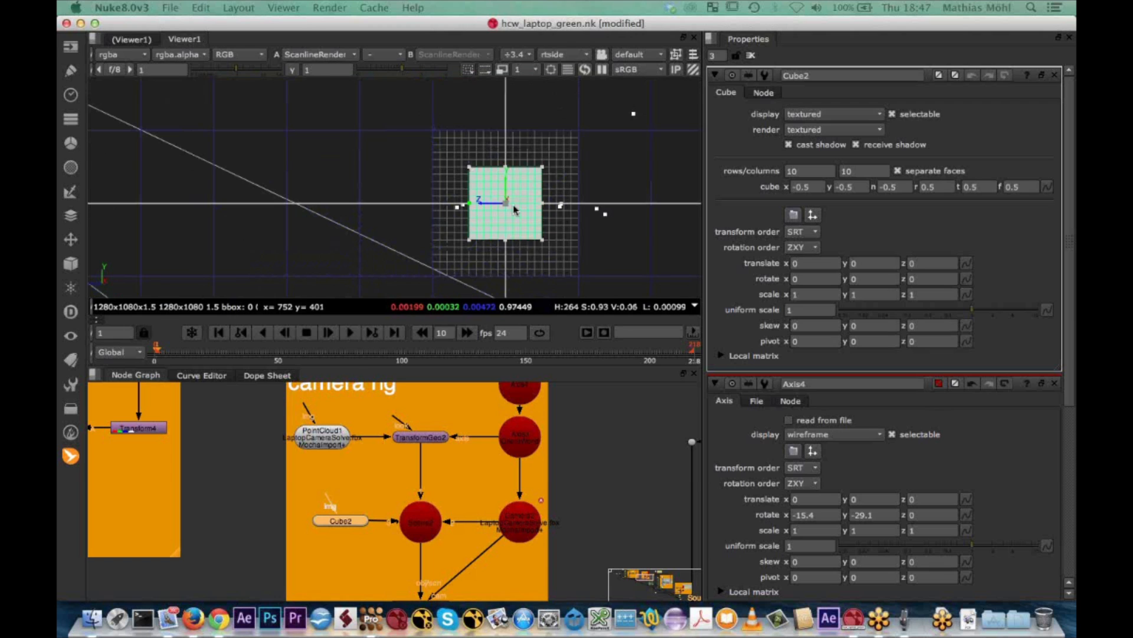
scroll(514, 209, up, 2)
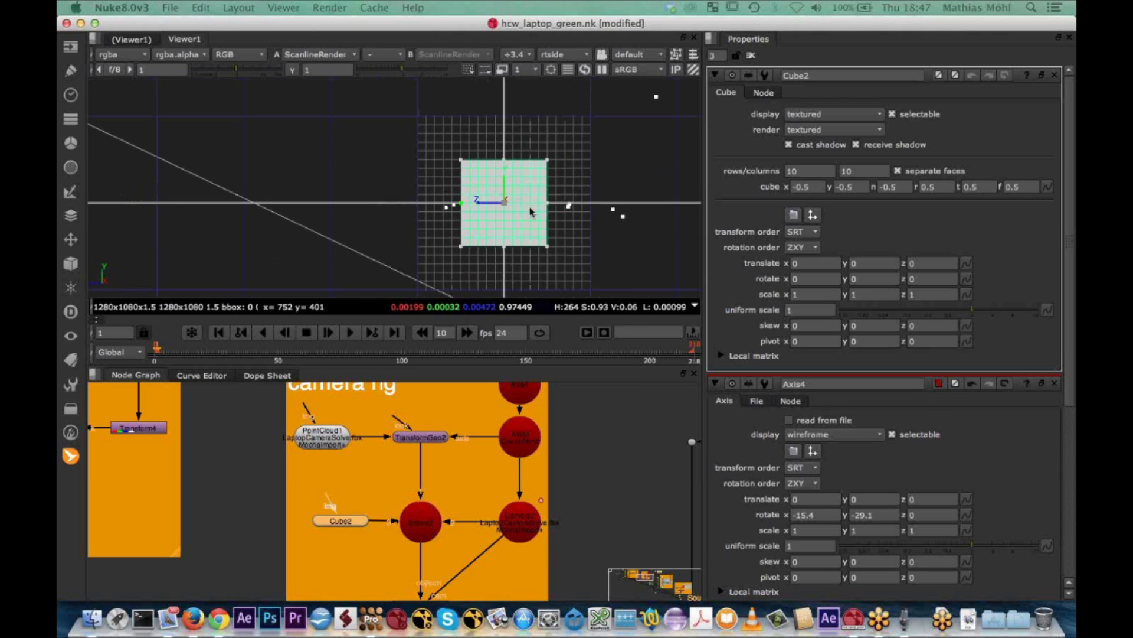
drag(506, 182, 504, 142)
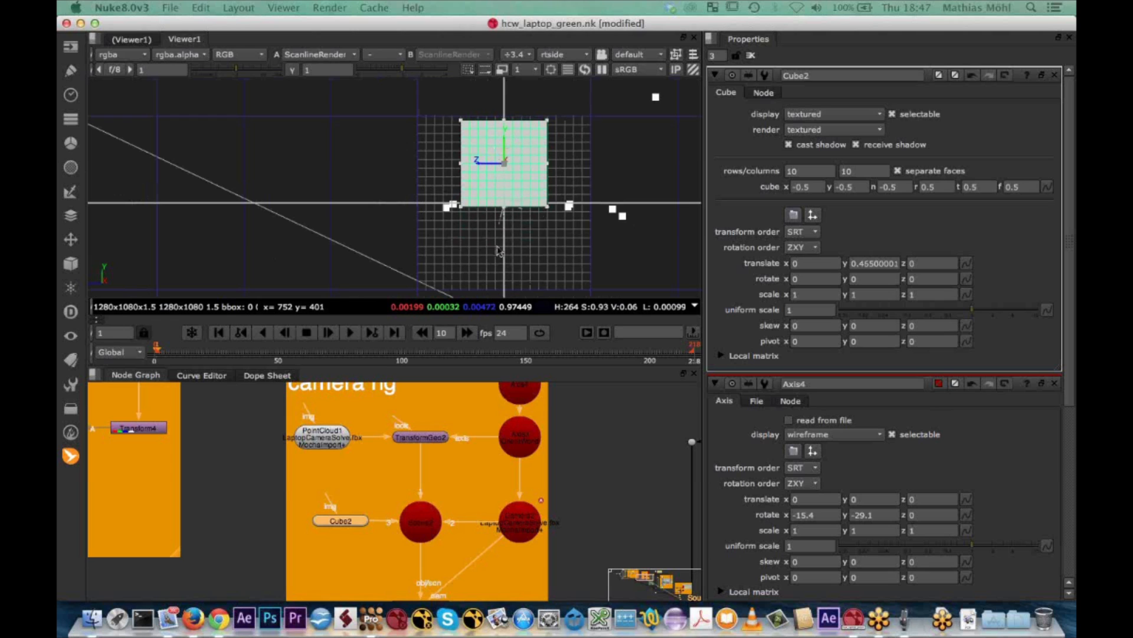
key(Tab)
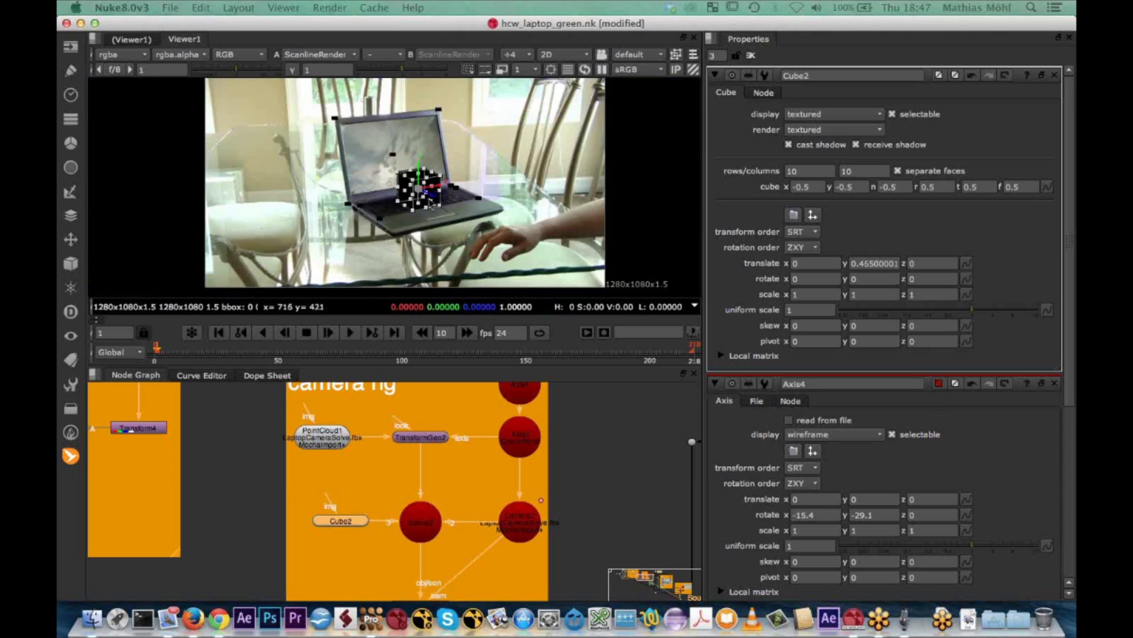
scroll(431, 202, down, 1)
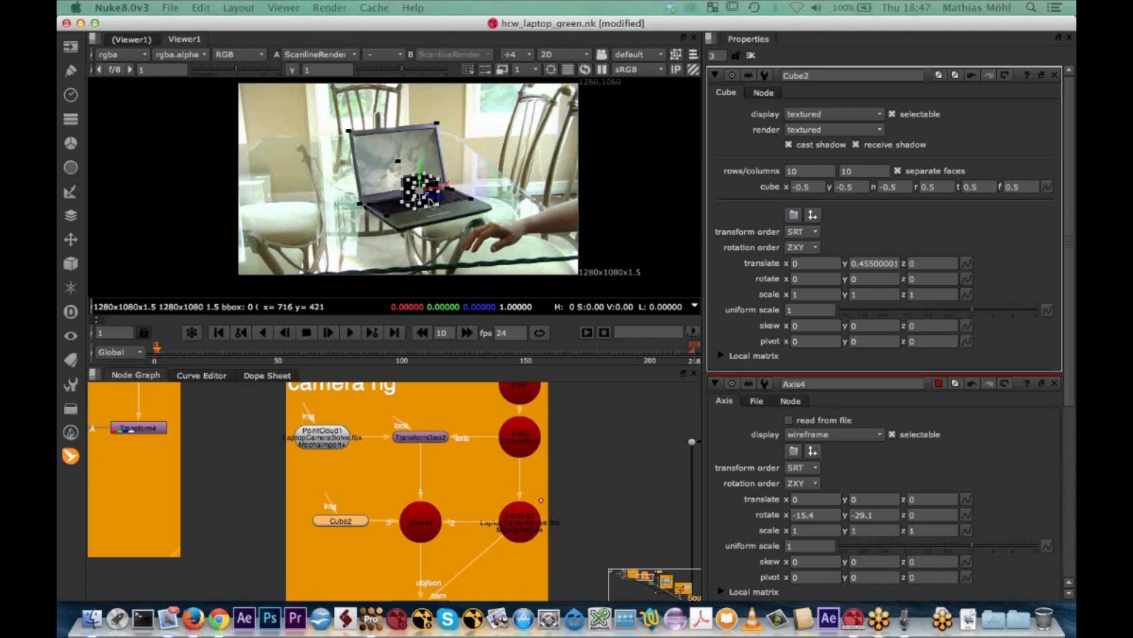
scroll(430, 203, up, 4)
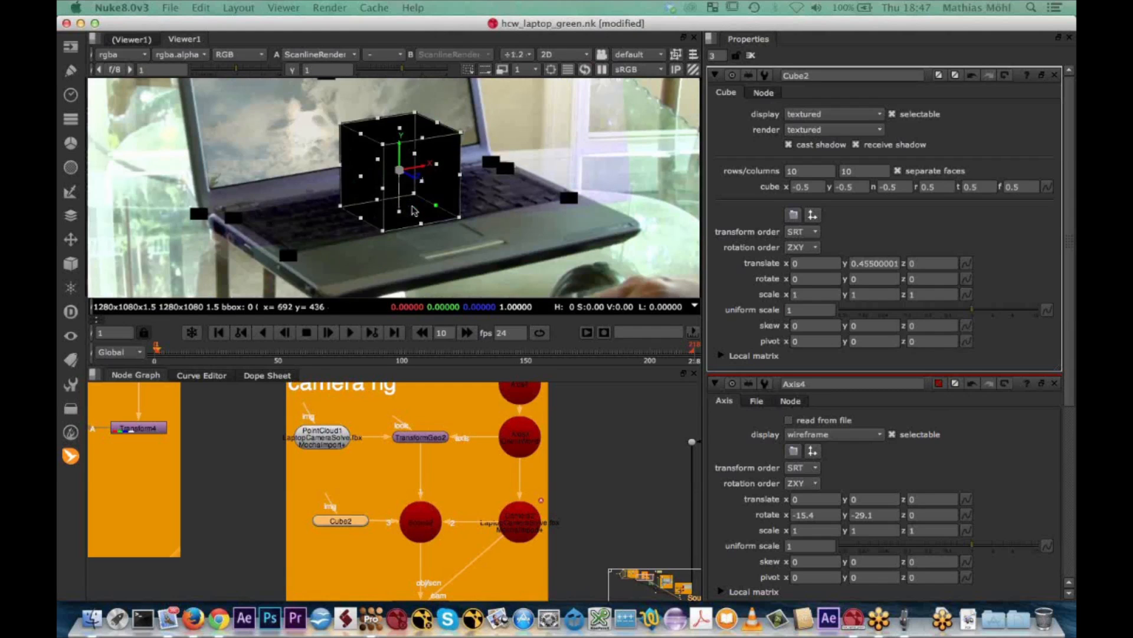
Add a Grid node as the cube's image input and set the grid's line size to 16
click(343, 483)
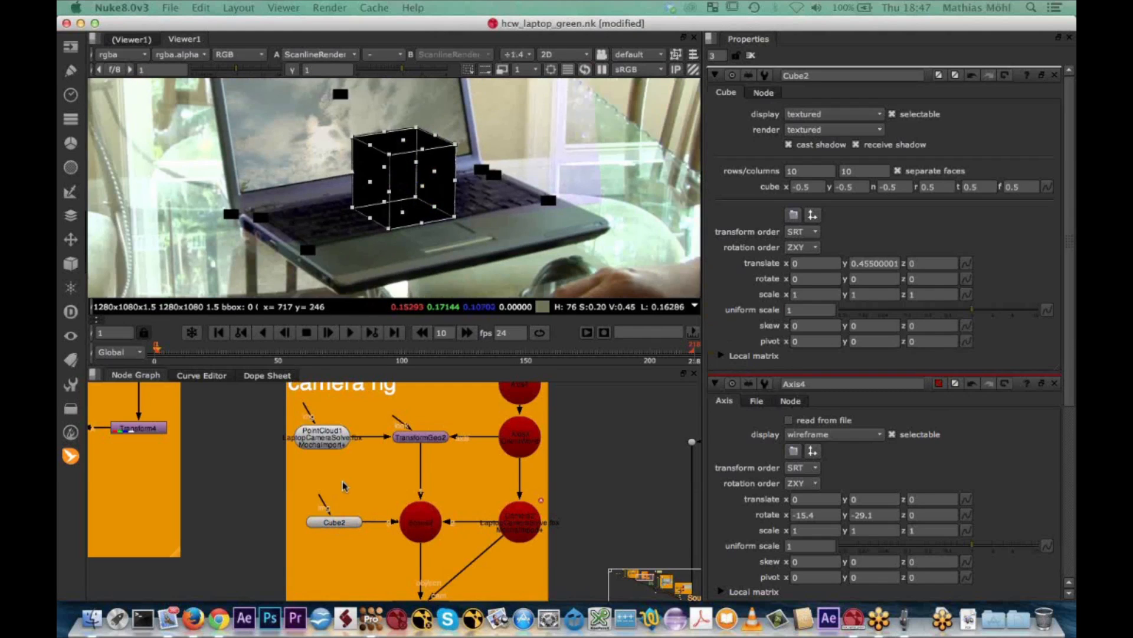
key(Tab)
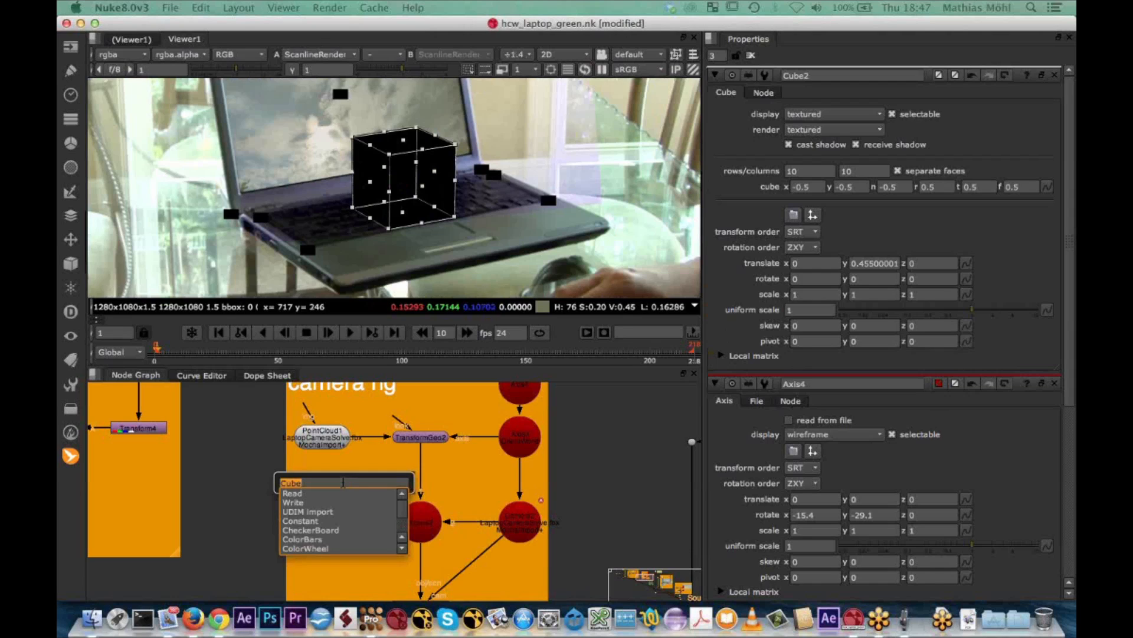
text(grid)
key(Escape)
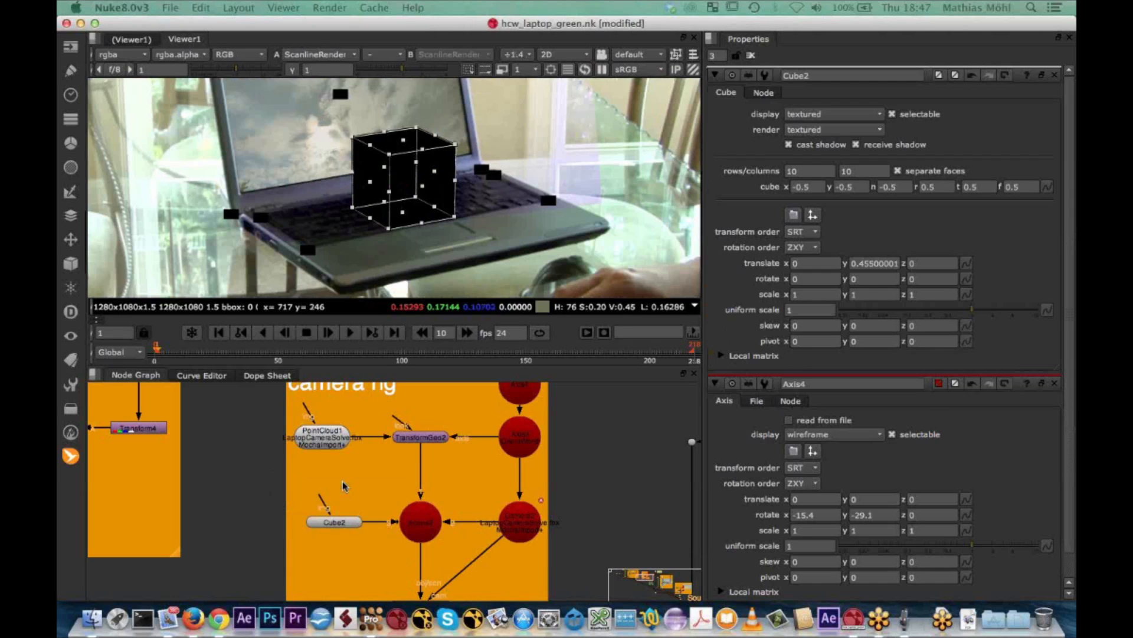
drag(321, 498, 353, 486)
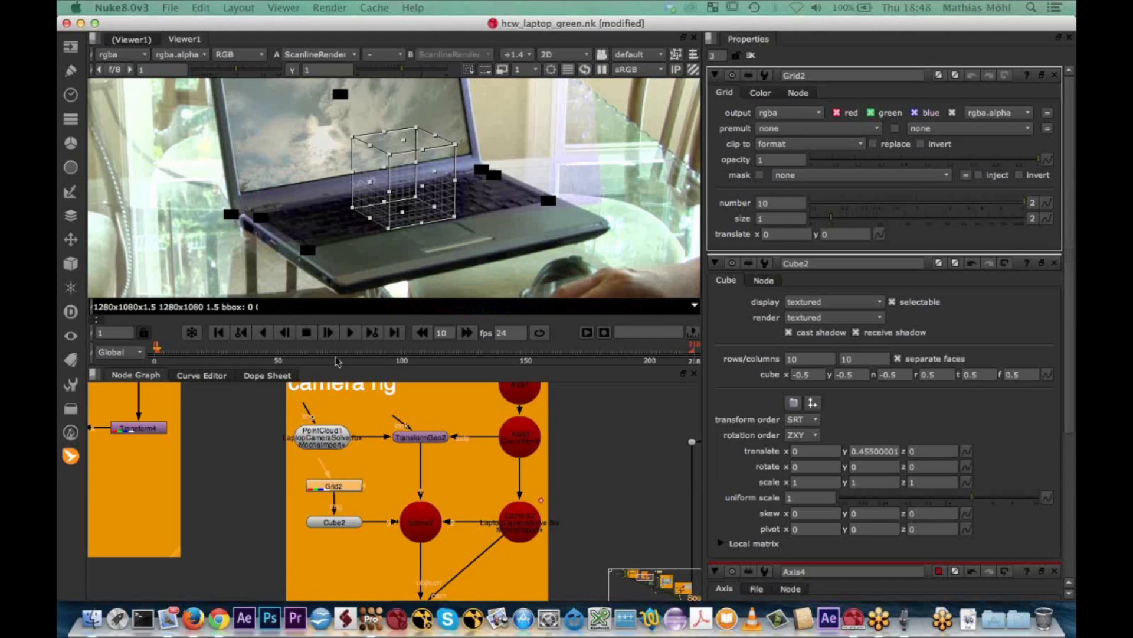
drag(830, 222, 896, 220)
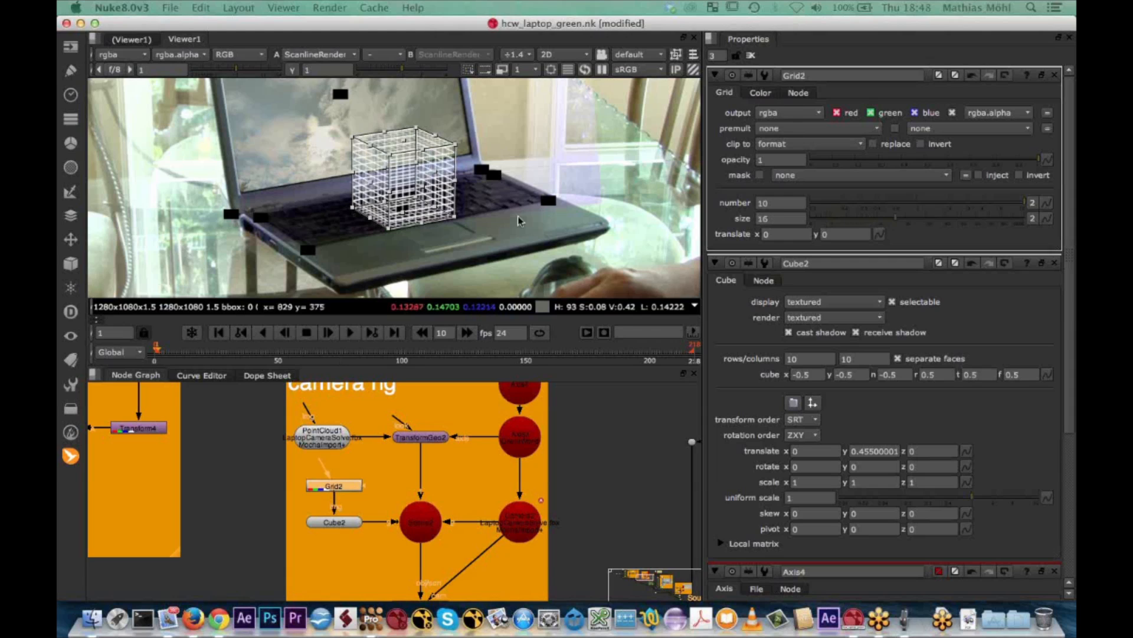
Play back the shot, skipping ahead to about frame 70, and check how the gridded cube tracks on the laptop keyboard
click(349, 333)
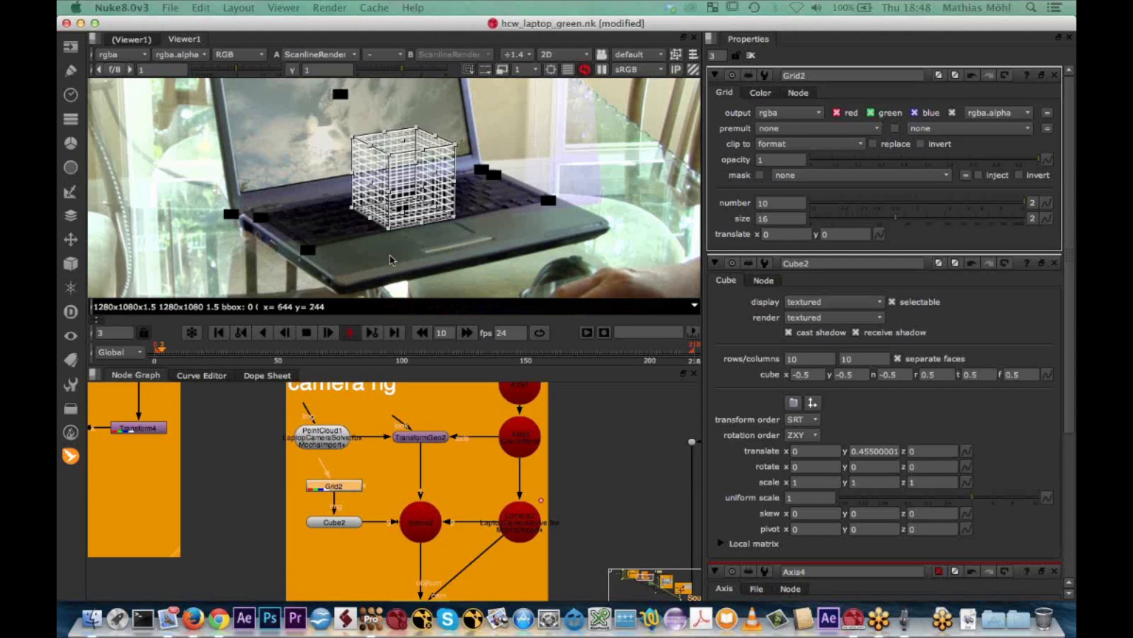
scroll(390, 259, down, 2)
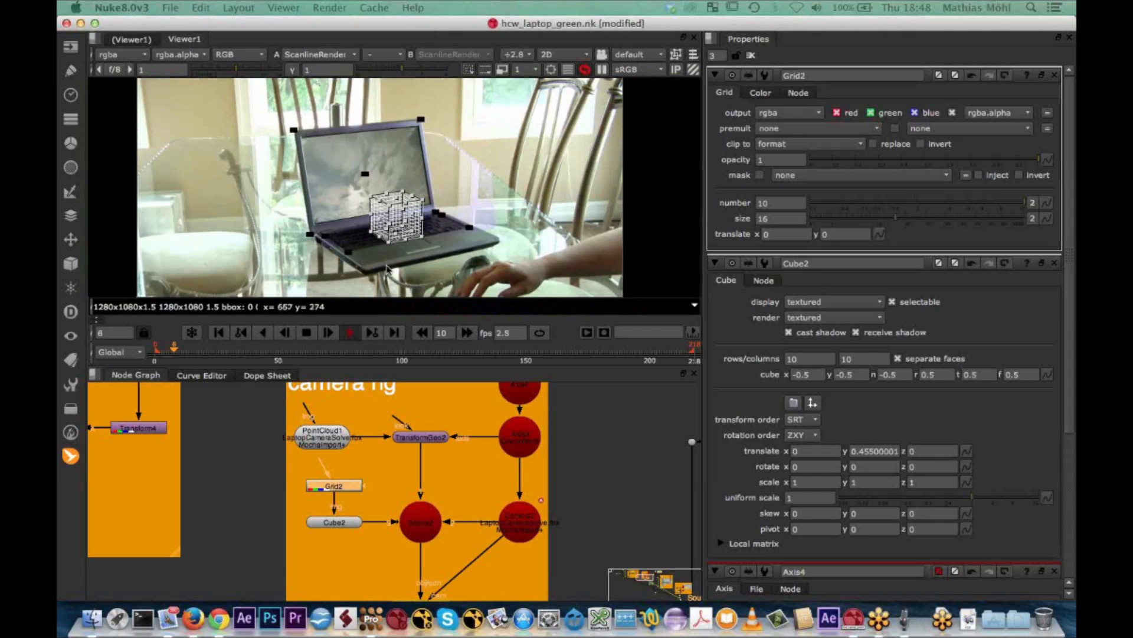
click(335, 356)
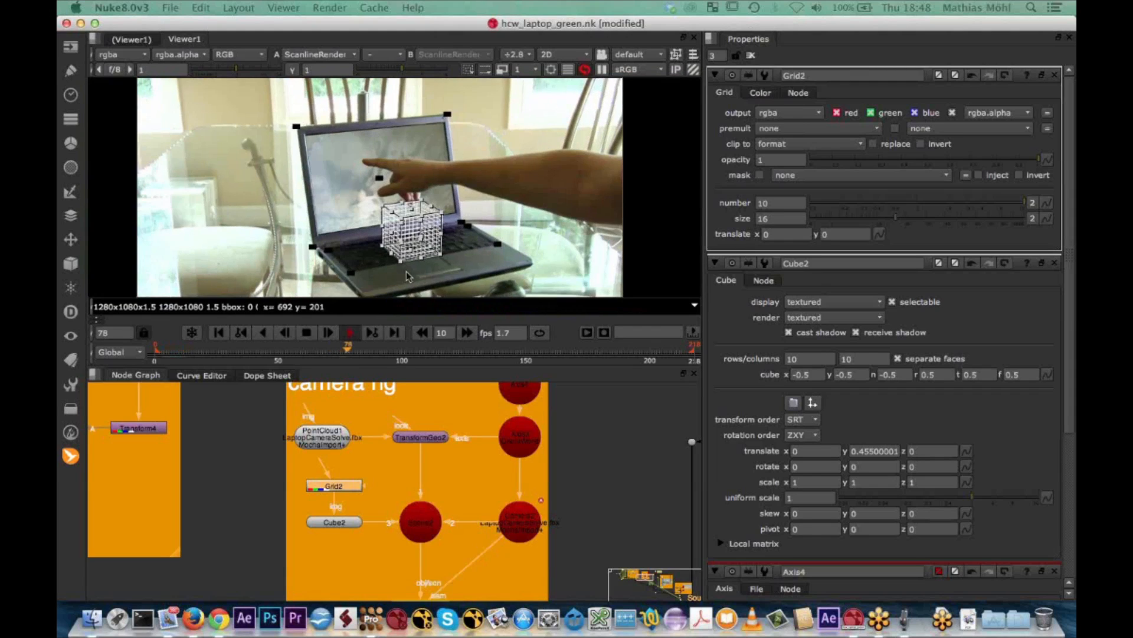
scroll(417, 237, up, 3)
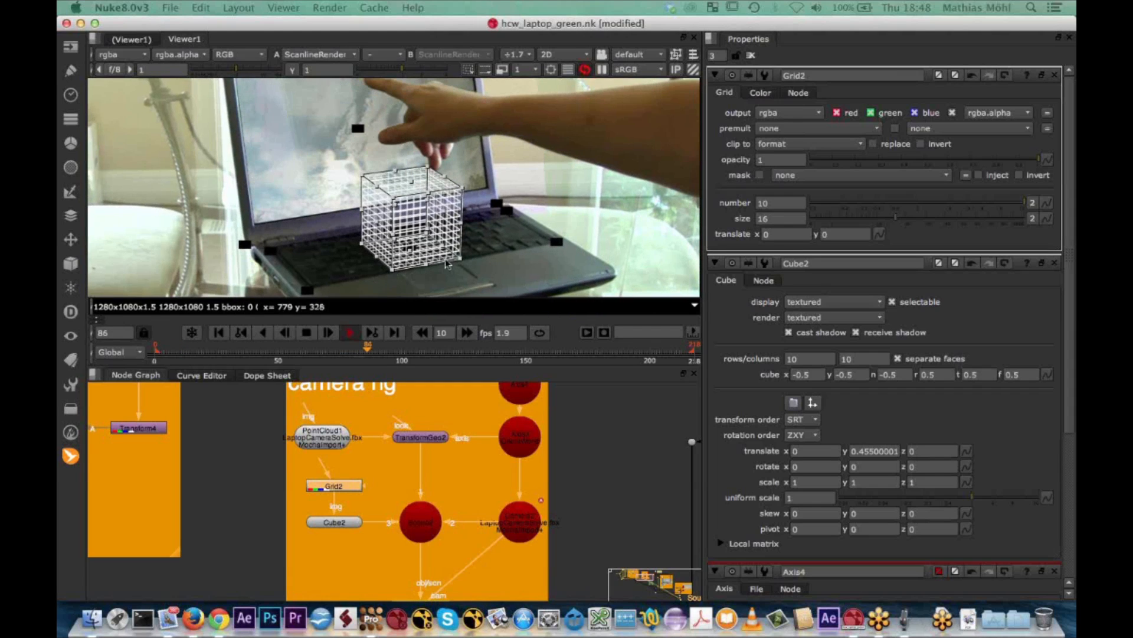
Stop the playback and disable the point cloud node in the camera rig
click(307, 334)
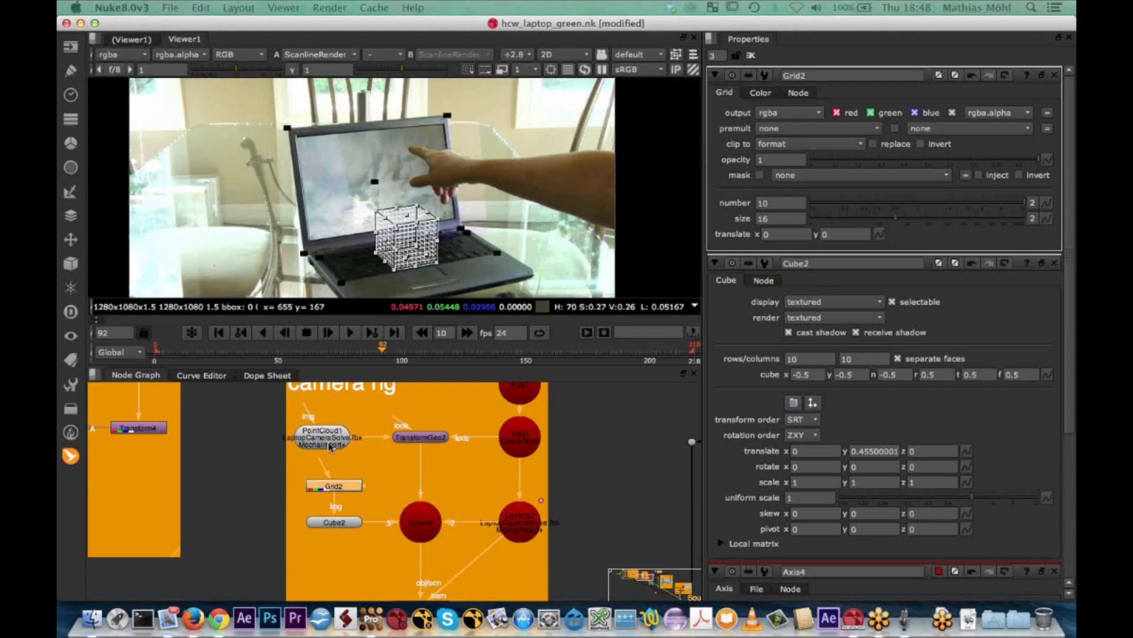
key(d)
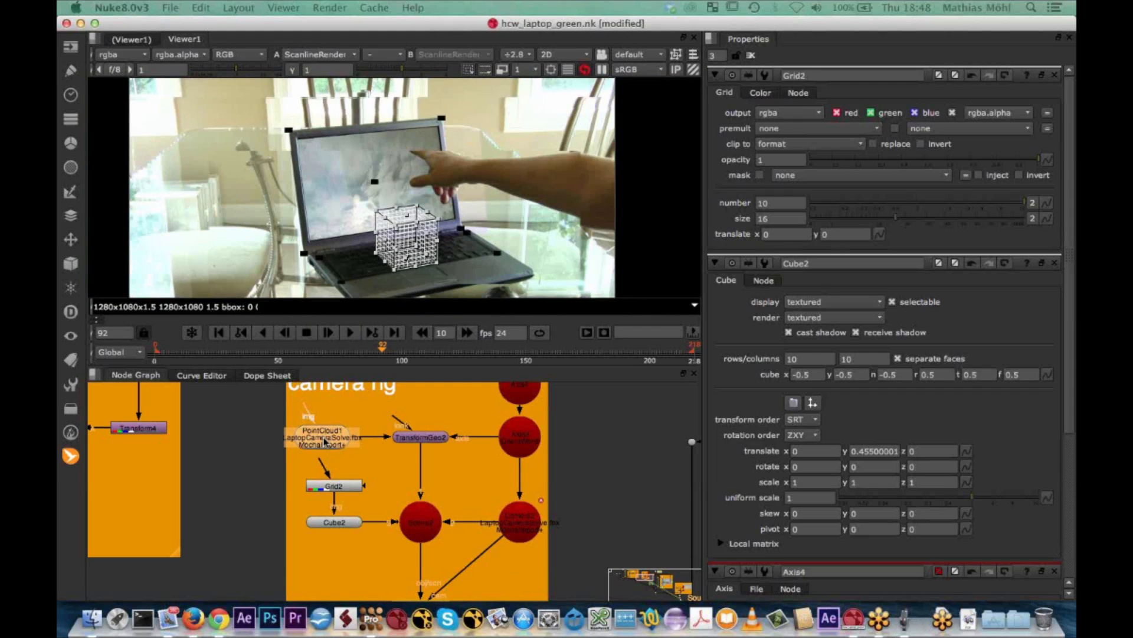
scroll(381, 295, up, 1)
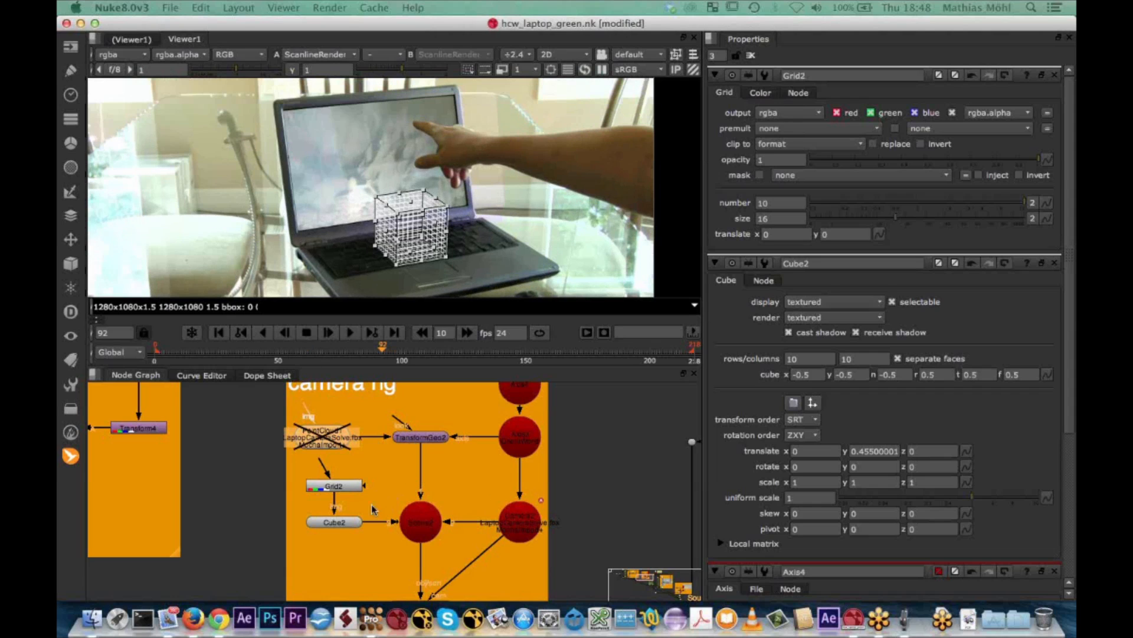
Add a Light node below the cube and connect it to the scene node
click(365, 543)
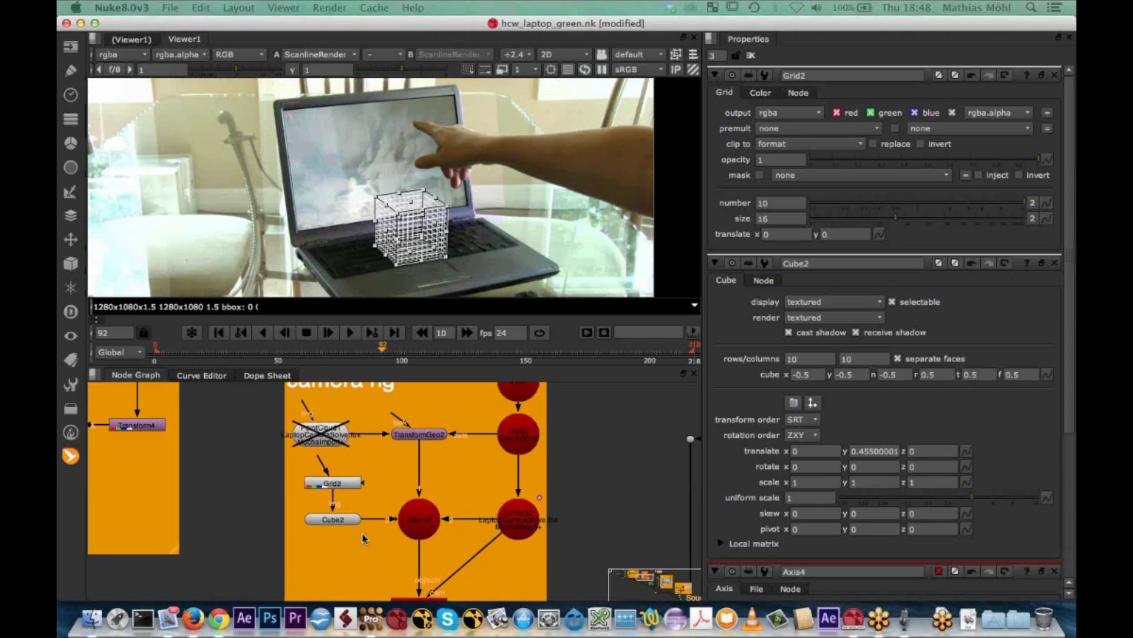
middle_drag(366, 544, 365, 521)
key(Tab)
text(lig)
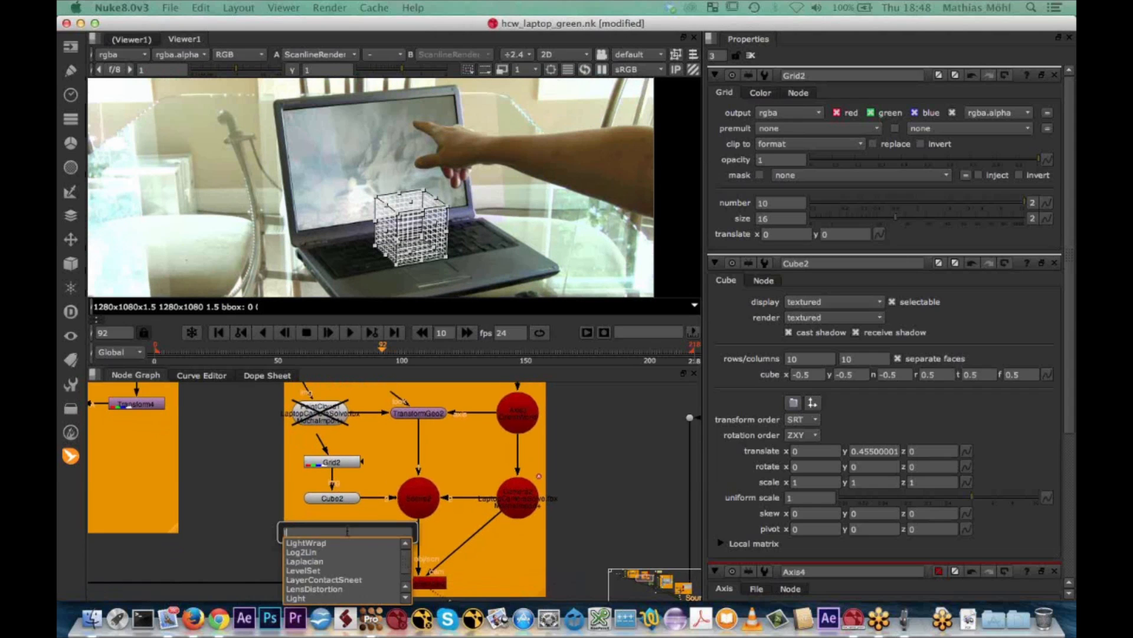
key(Down)
key(Down)
key(Return)
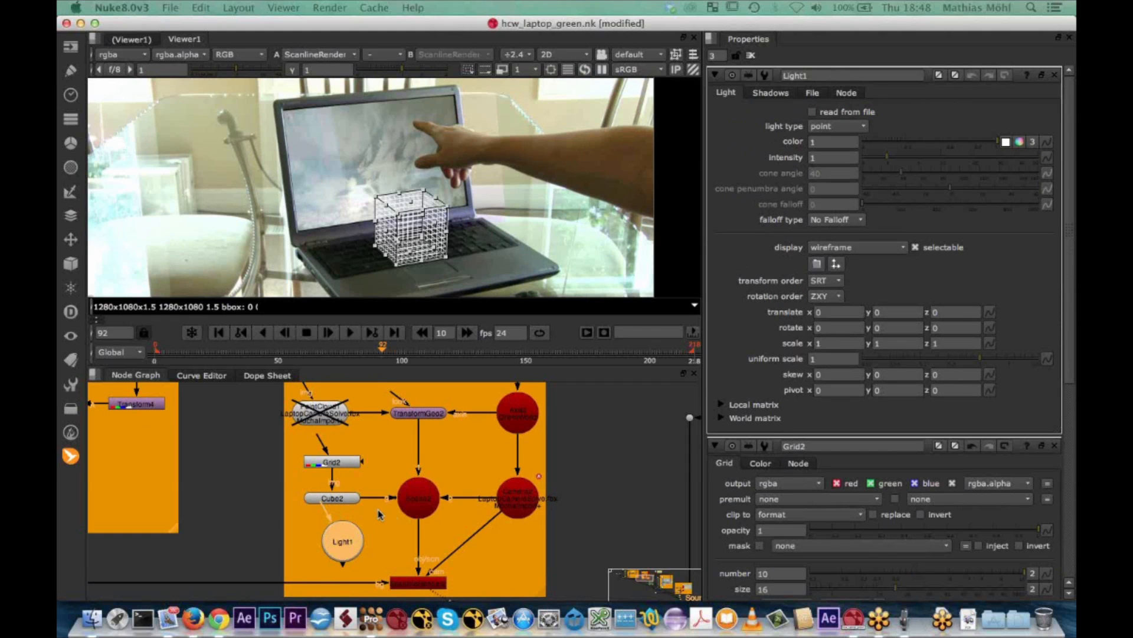
drag(343, 567, 413, 503)
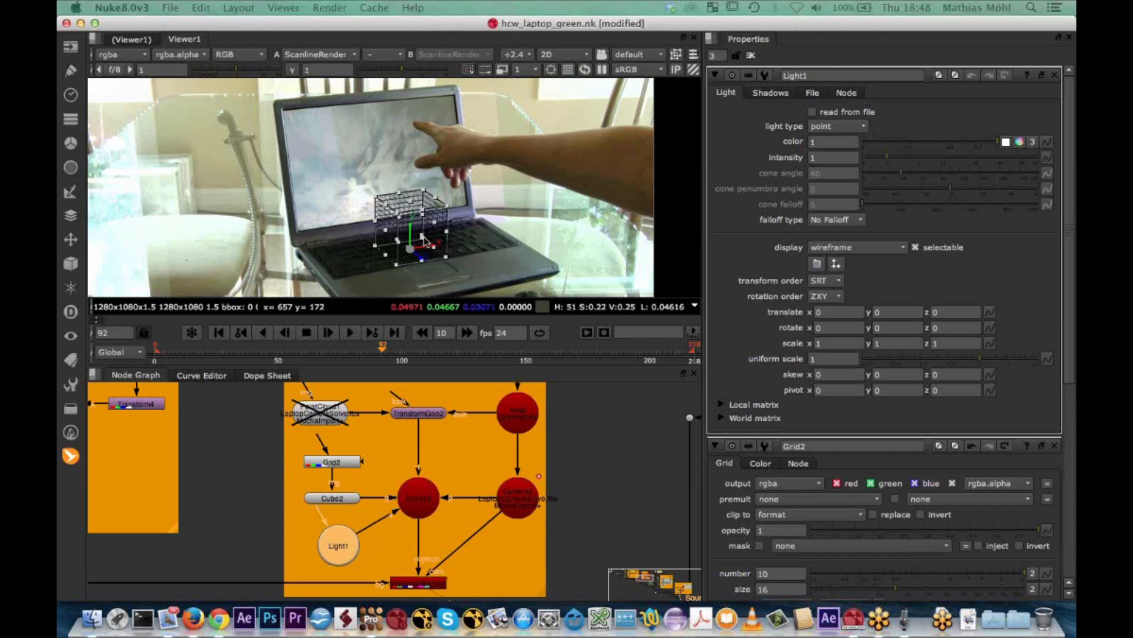
drag(423, 257, 432, 258)
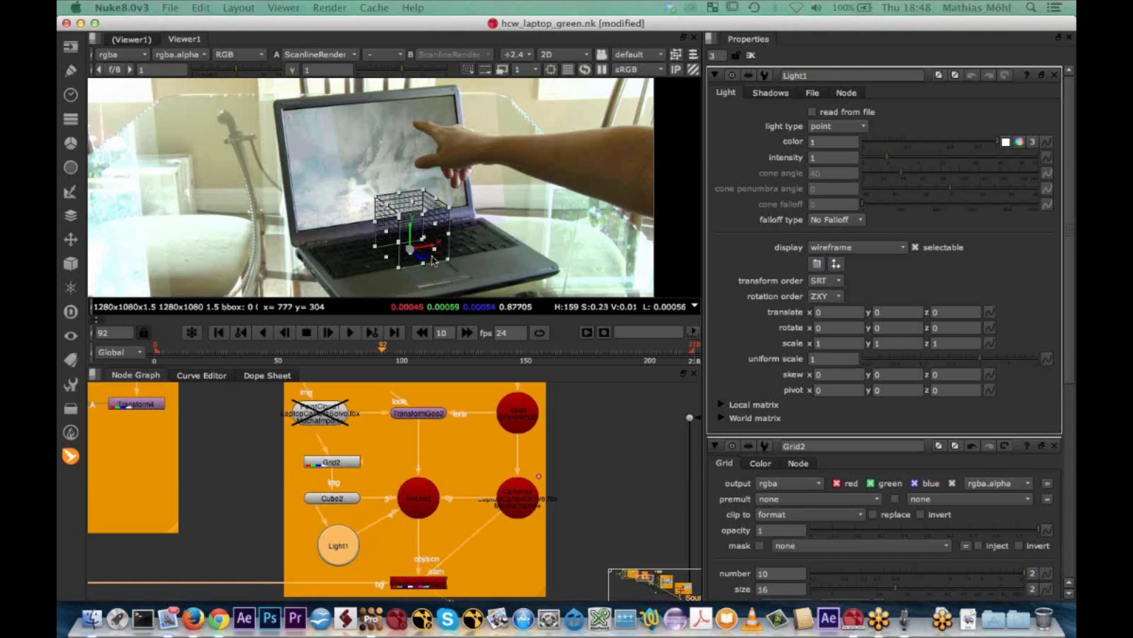
key(super+t)
click(429, 546)
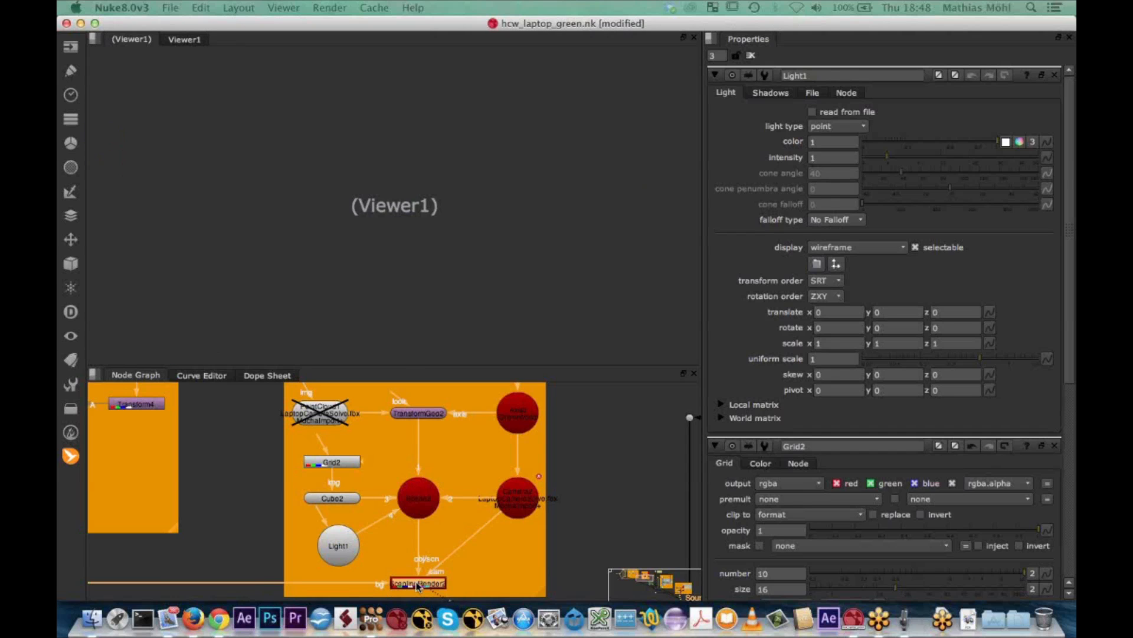
key(1)
click(410, 250)
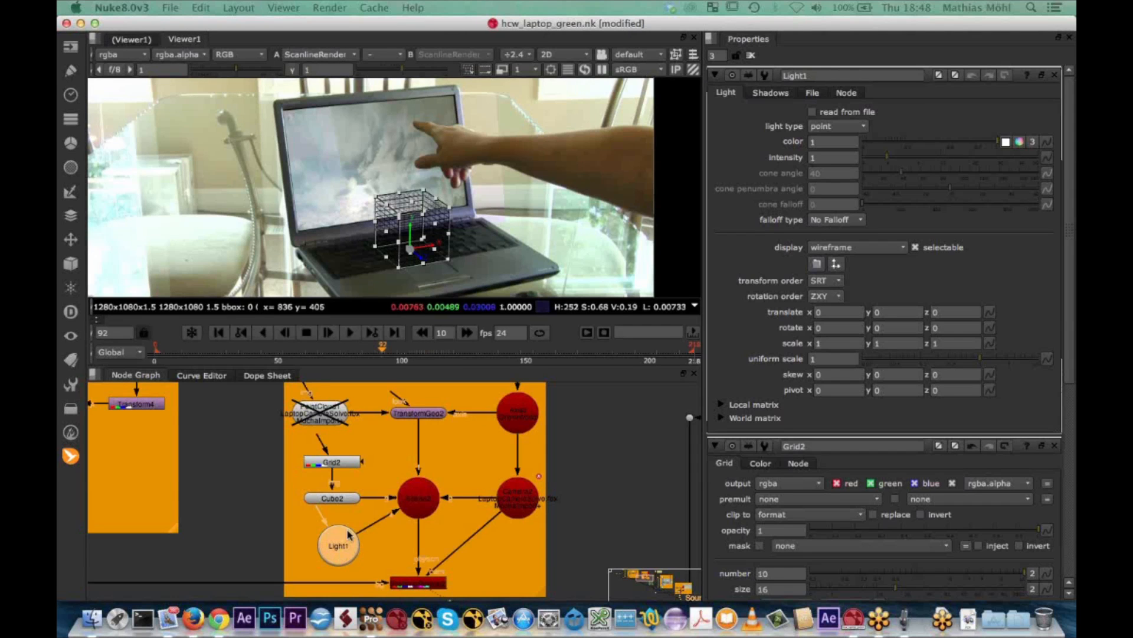
drag(416, 255, 424, 262)
key(super+z)
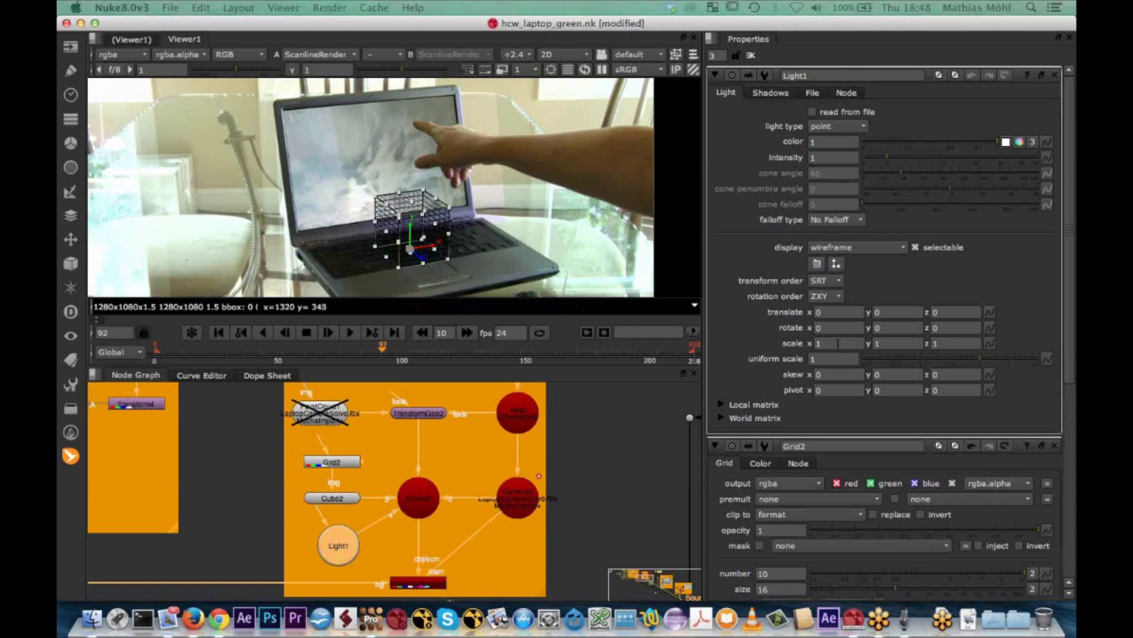
Move the light out in front of the cube to about 0.79 in x and 0.79 in z
click(835, 311)
key(Up)
key(Up)
key(Up)
key(Up)
key(Up)
key(Up)
key(Up)
key(Up)
key(Up)
key(Up)
key(Up)
key(Up)
key(Up)
key(Up)
key(Up)
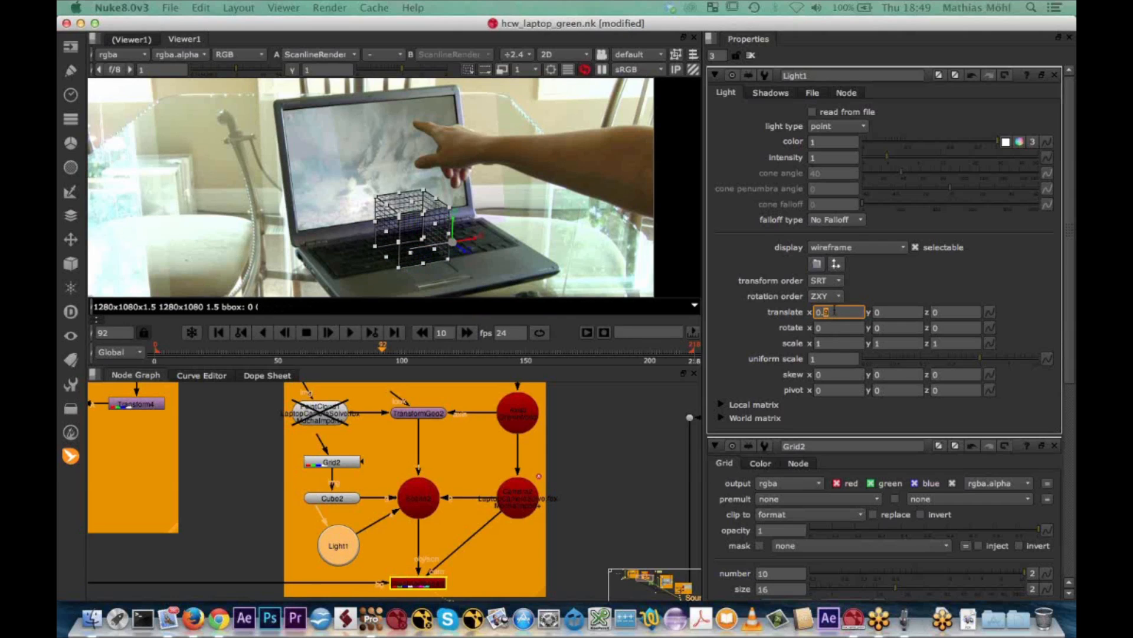
drag(493, 245, 541, 302)
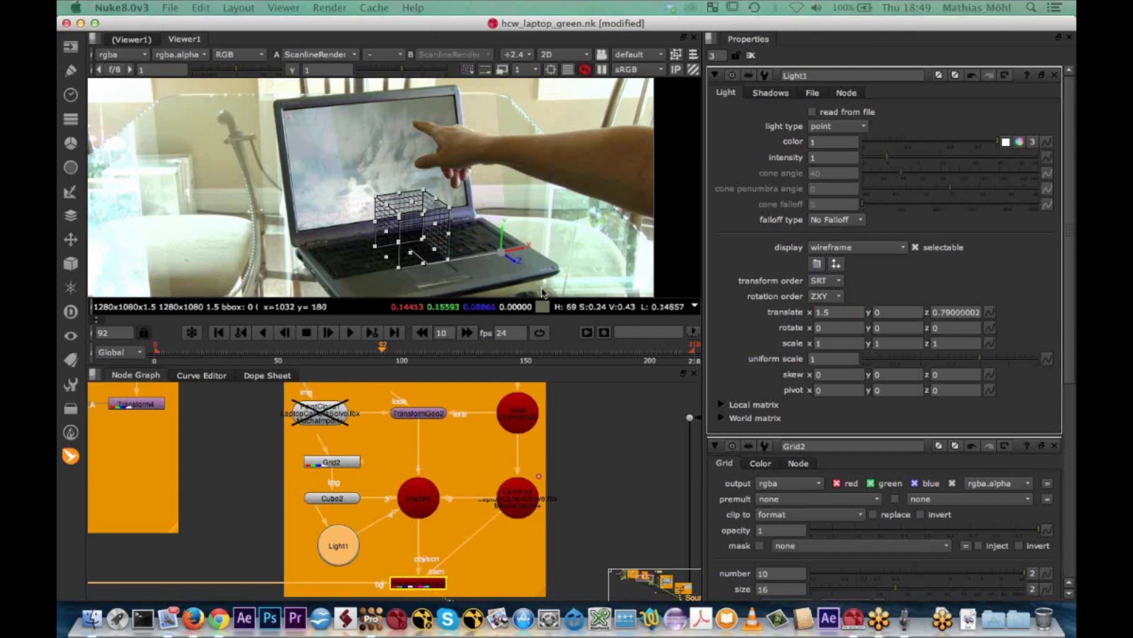
drag(524, 247, 485, 261)
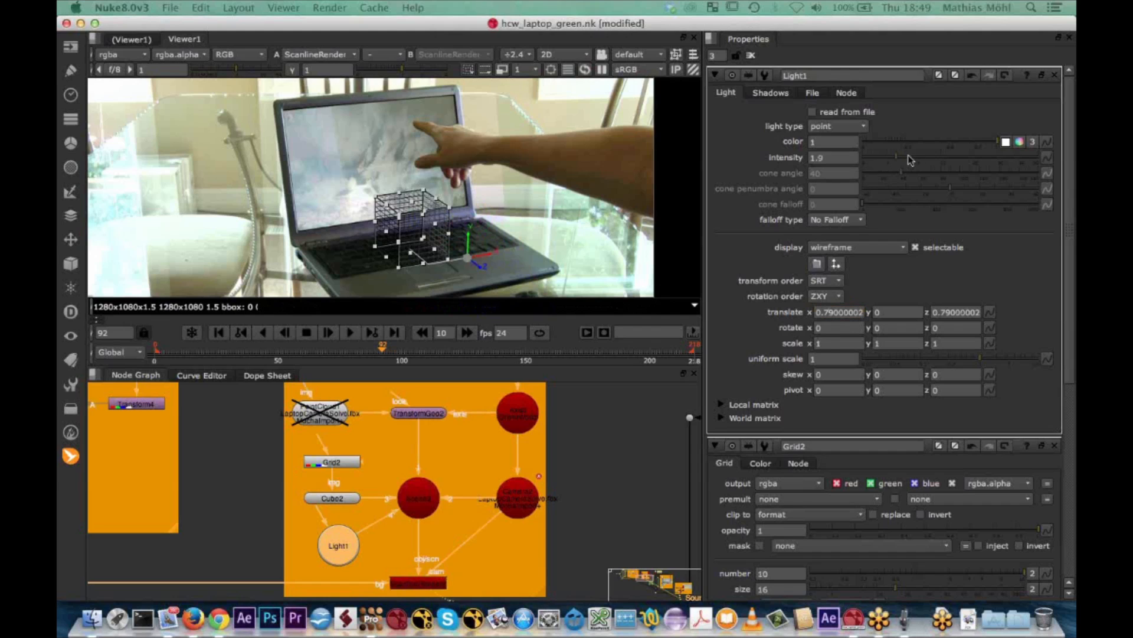
Raise the light's intensity to 16.5 and set the ScanlineRender node's ambient to 0.03
click(923, 157)
drag(933, 154, 962, 157)
click(417, 584)
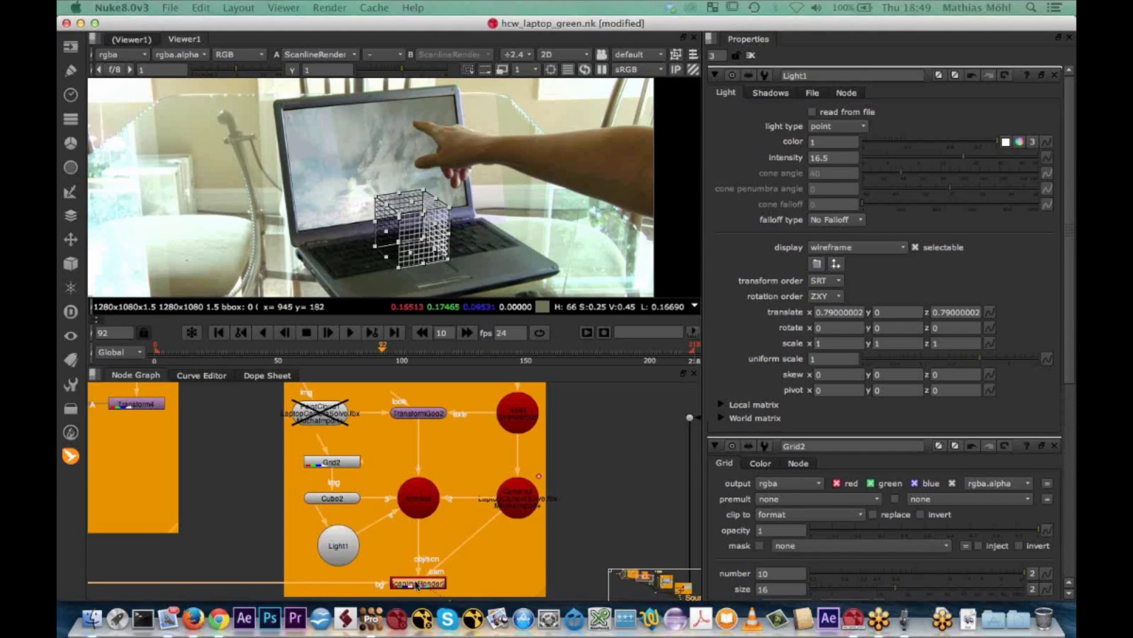
double_click(417, 585)
drag(839, 247, 867, 248)
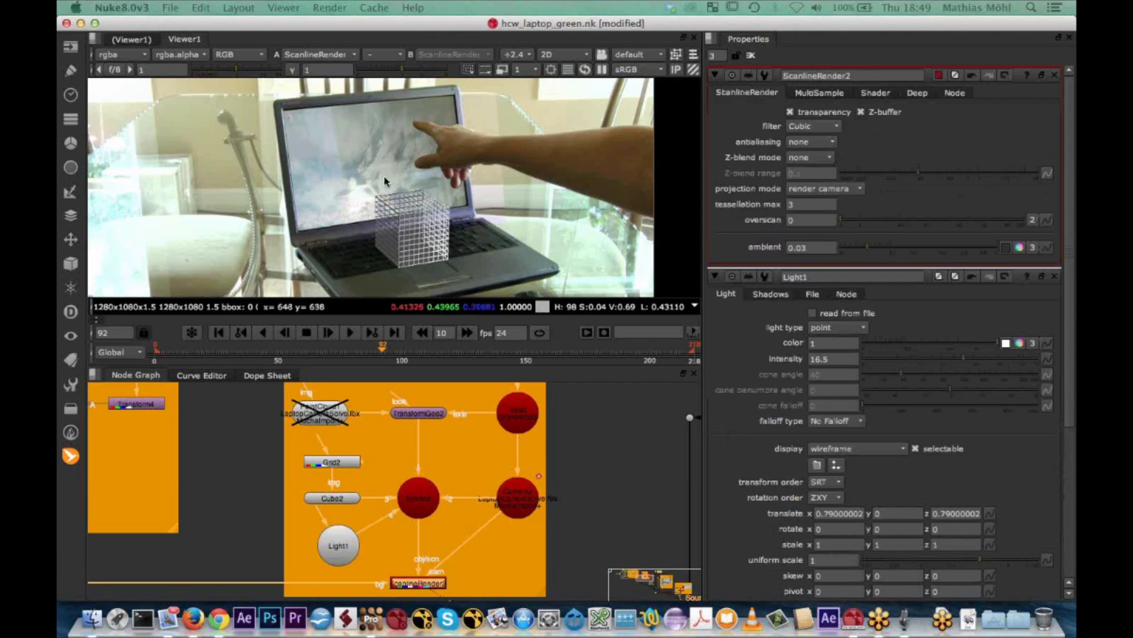
Examine the lit cube on the laptop from close up and review the available MochaImport+ node types
scroll(390, 189, down, 3)
middle_drag(401, 212, 441, 211)
scroll(441, 212, up, 3)
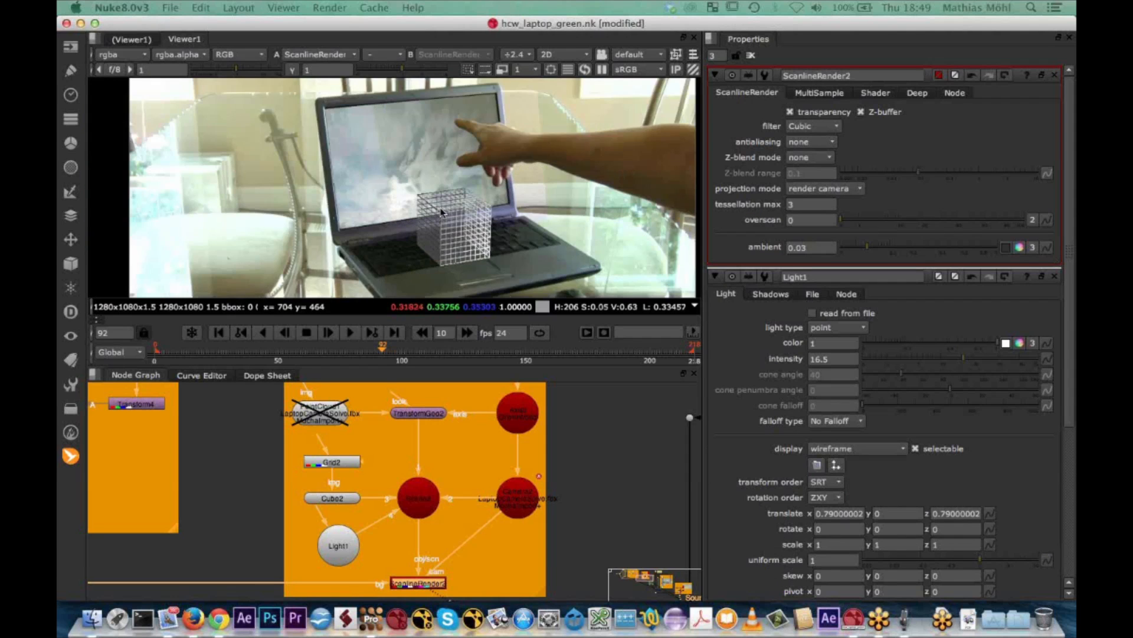
middle_drag(441, 213, 427, 207)
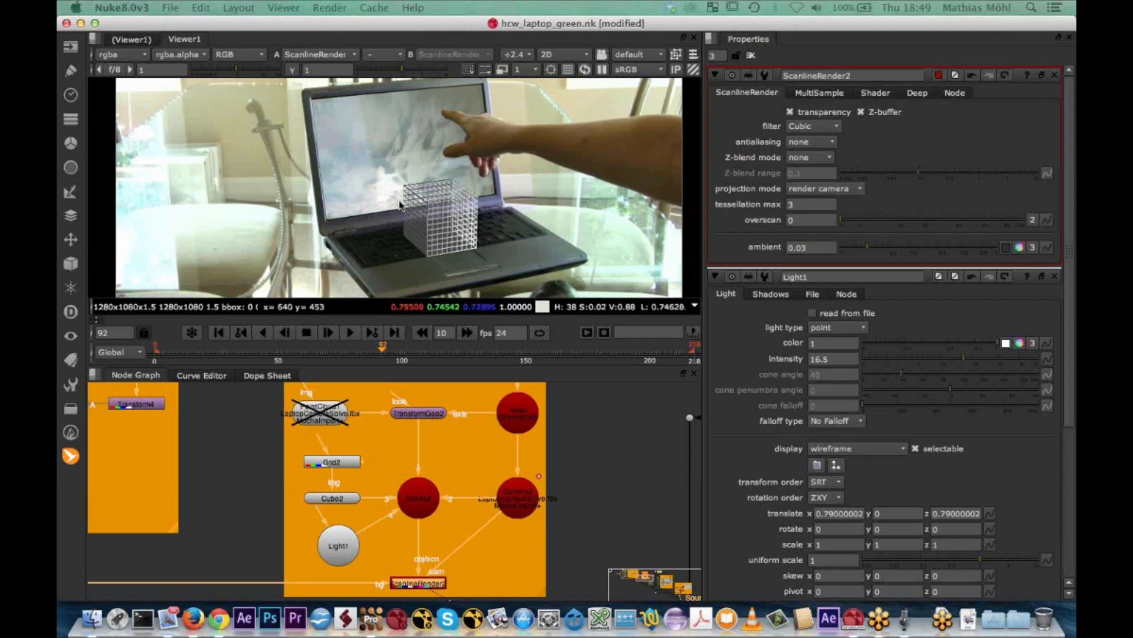
scroll(400, 205, down, 1)
click(70, 455)
mouse_move(166, 463)
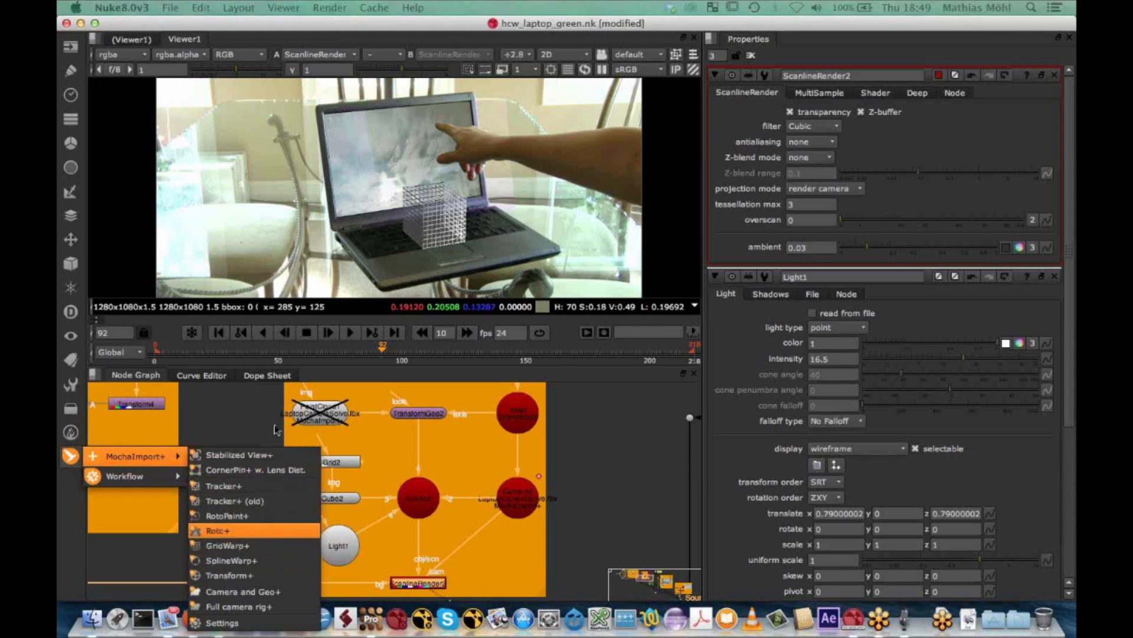
click(405, 26)
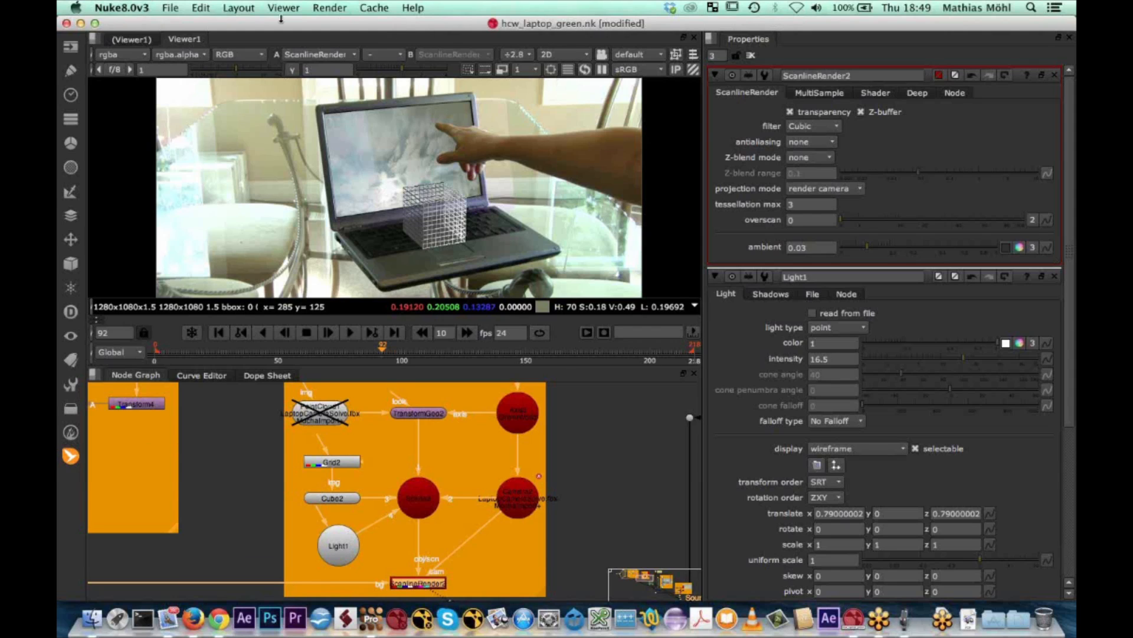
Close the laptop script without saving and open grid_warp_ear.nk from the 02 Grid_Warp_Ear folder in Finder
click(67, 25)
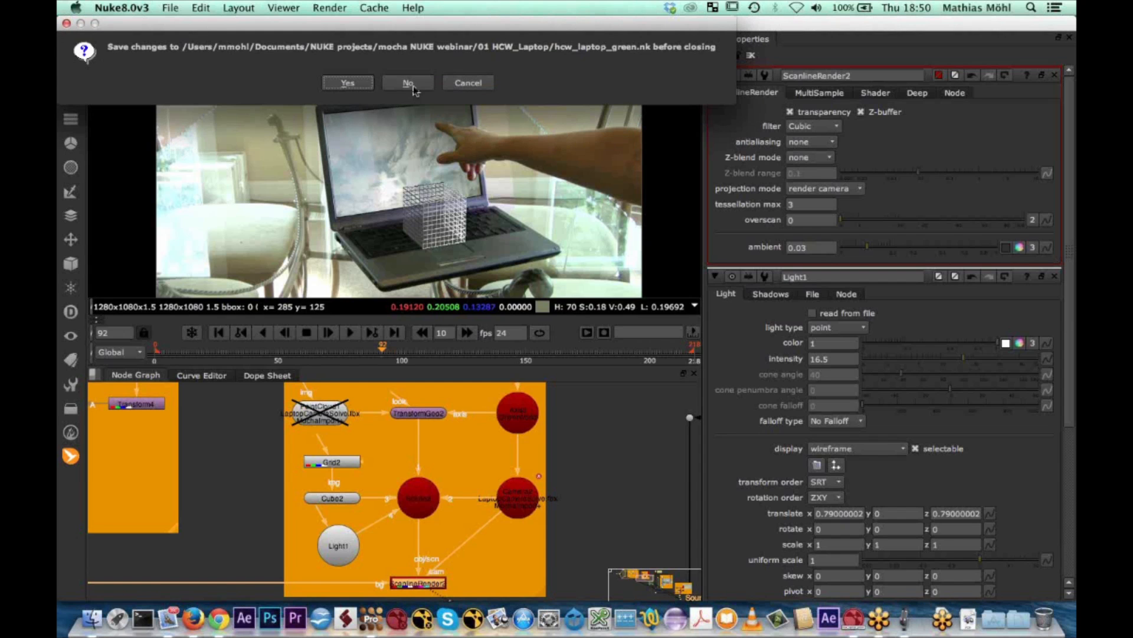
click(414, 86)
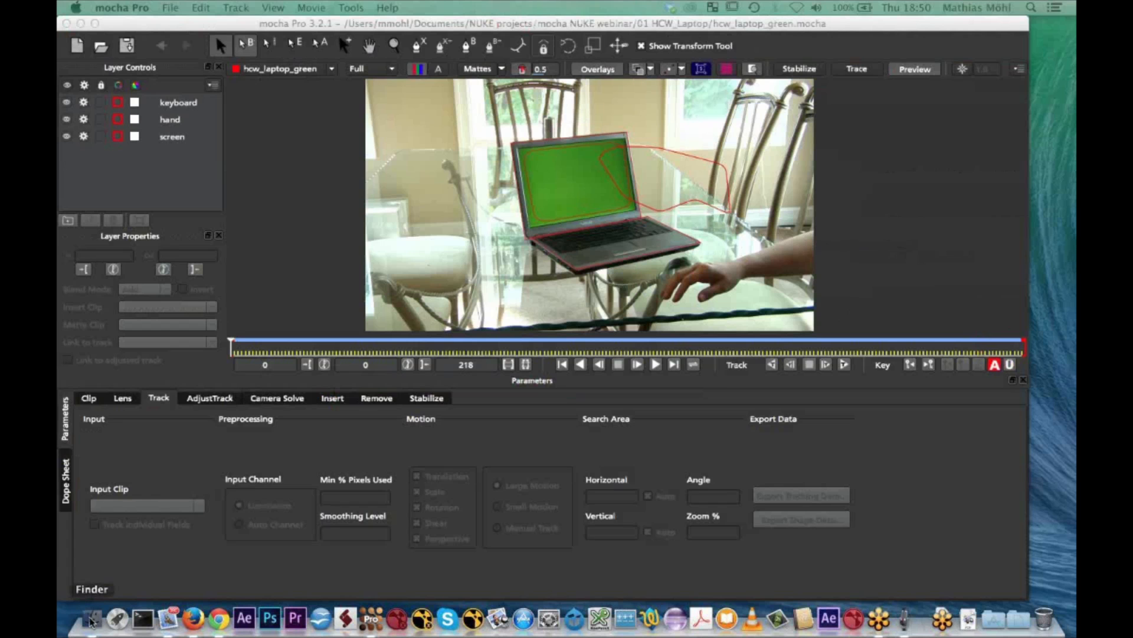
click(90, 619)
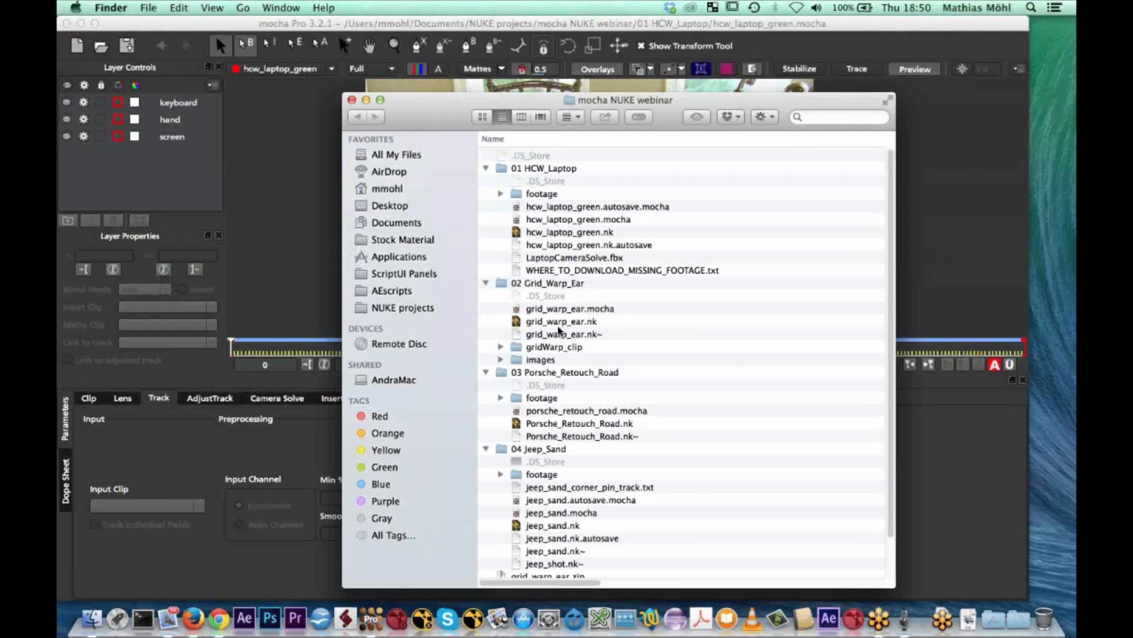
double_click(561, 322)
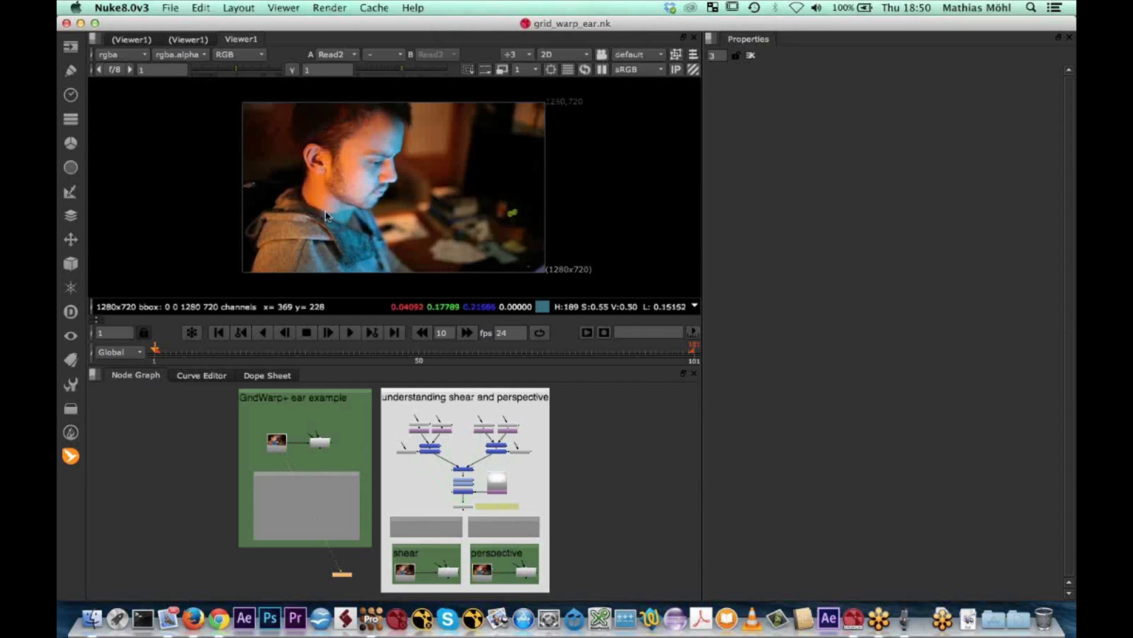
Scrub through the original head-turn footage and examine the ear's movement
scroll(325, 210, up, 4)
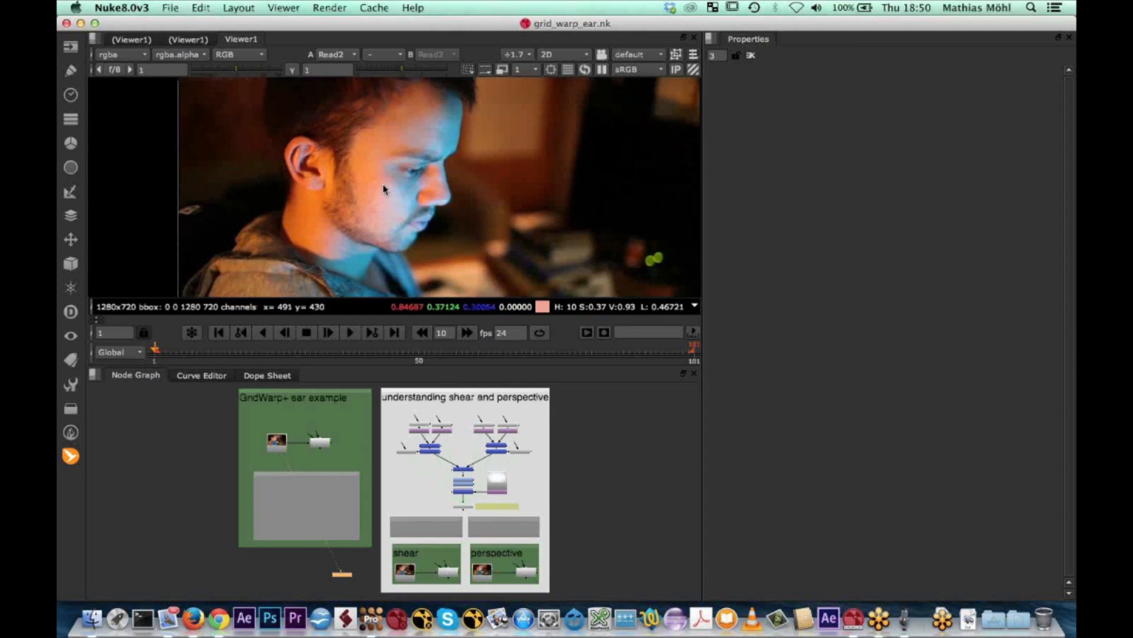
scroll(381, 184, down, 4)
drag(157, 350, 452, 353)
drag(571, 359, 256, 336)
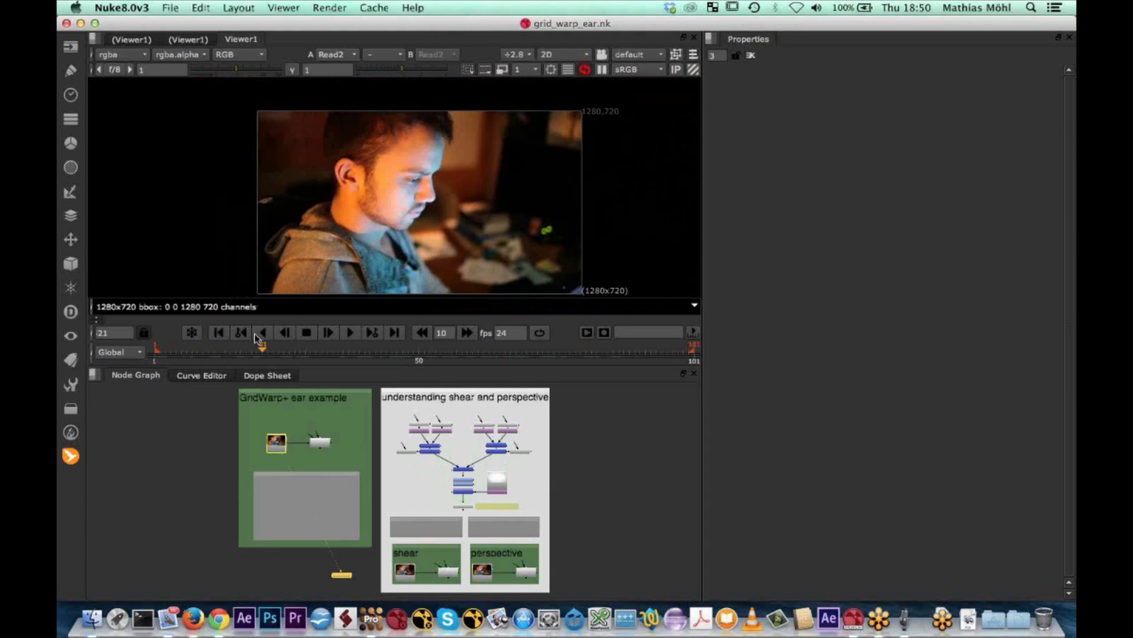
View the output of the GridWarp+ ear example and scrub back to frame 10 to check the ear's shape
click(321, 444)
key(1)
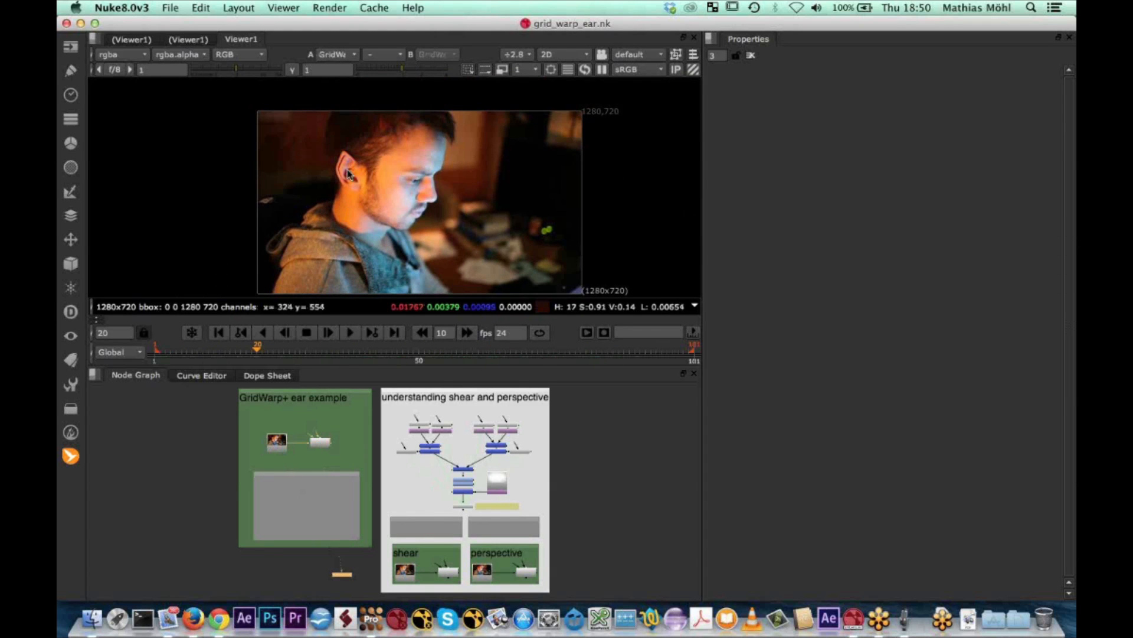
scroll(347, 189, up, 5)
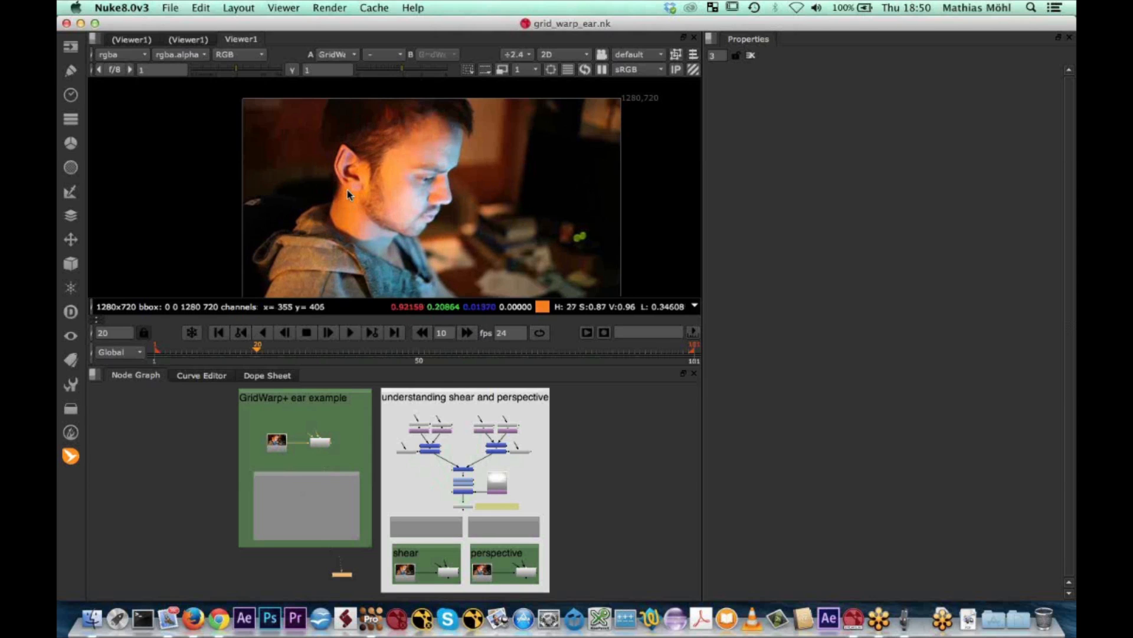
click(267, 348)
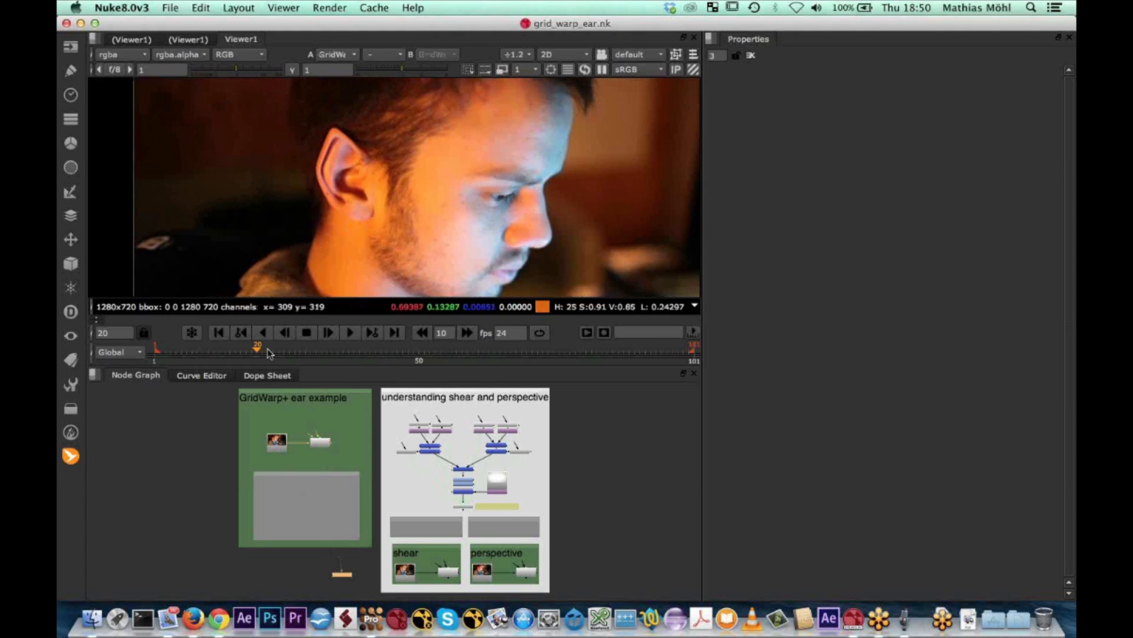
drag(277, 353, 203, 349)
scroll(407, 214, down, 2)
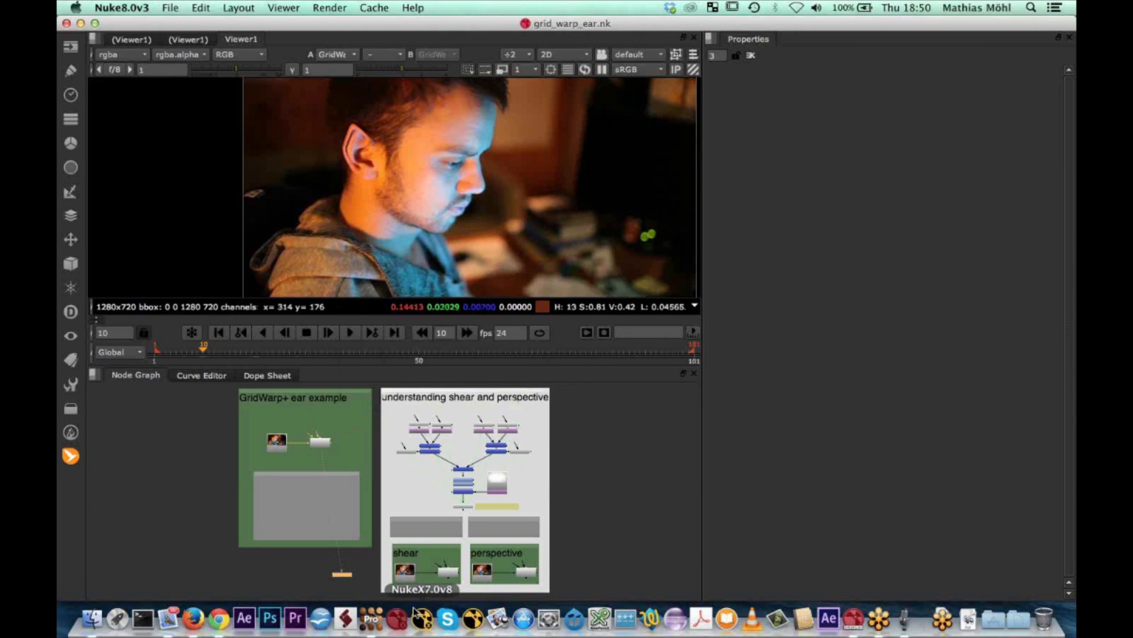
Open CKCP_TurnLookTurn_001_sml001.jpg from the gridWarp_clip folder in Finder with mocha Pro (3.2.1)
click(371, 619)
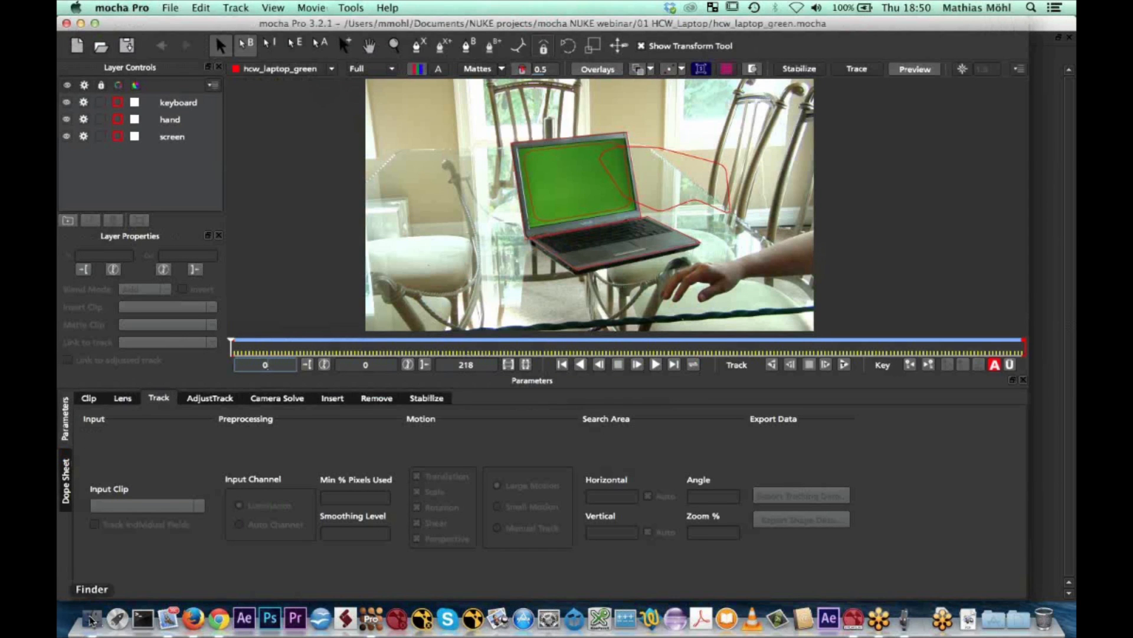
click(92, 619)
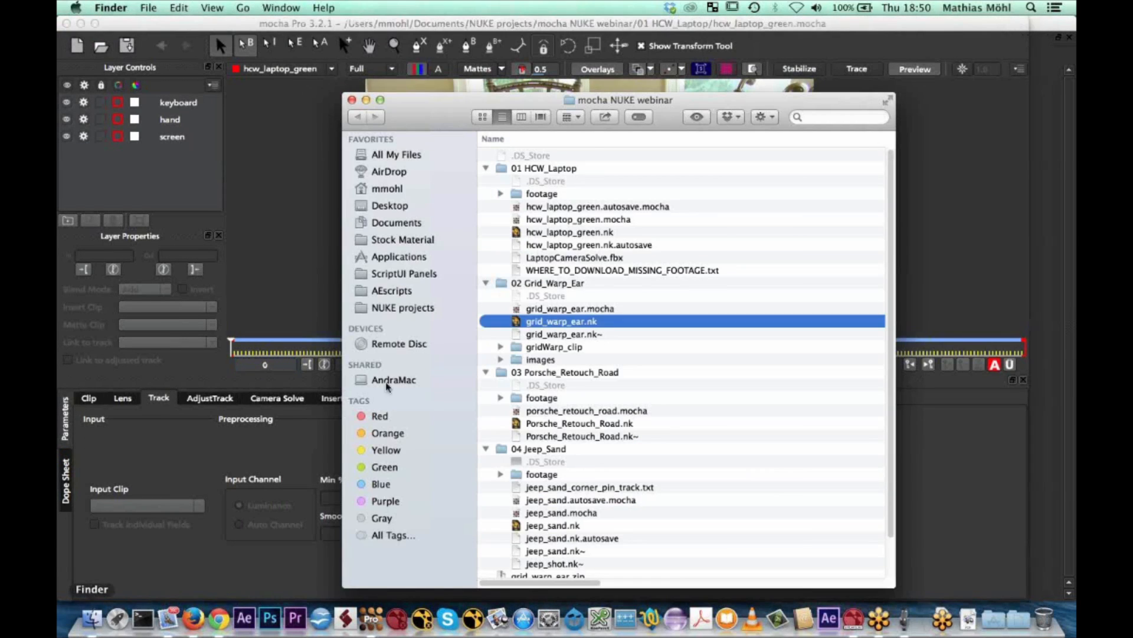
click(500, 347)
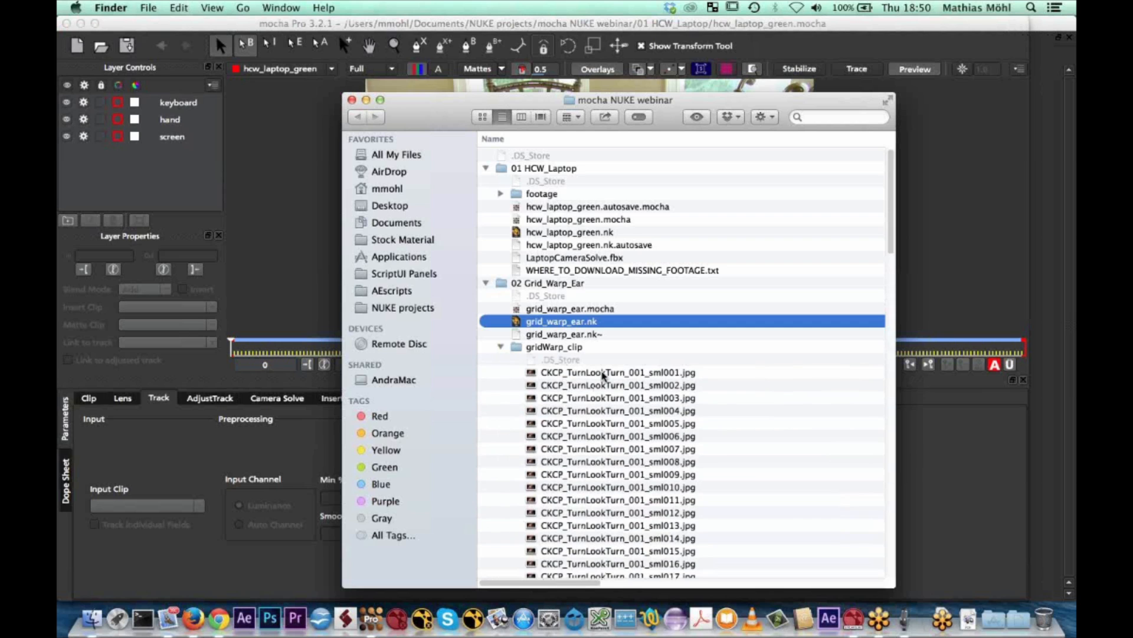
click(603, 373)
right_click(603, 373)
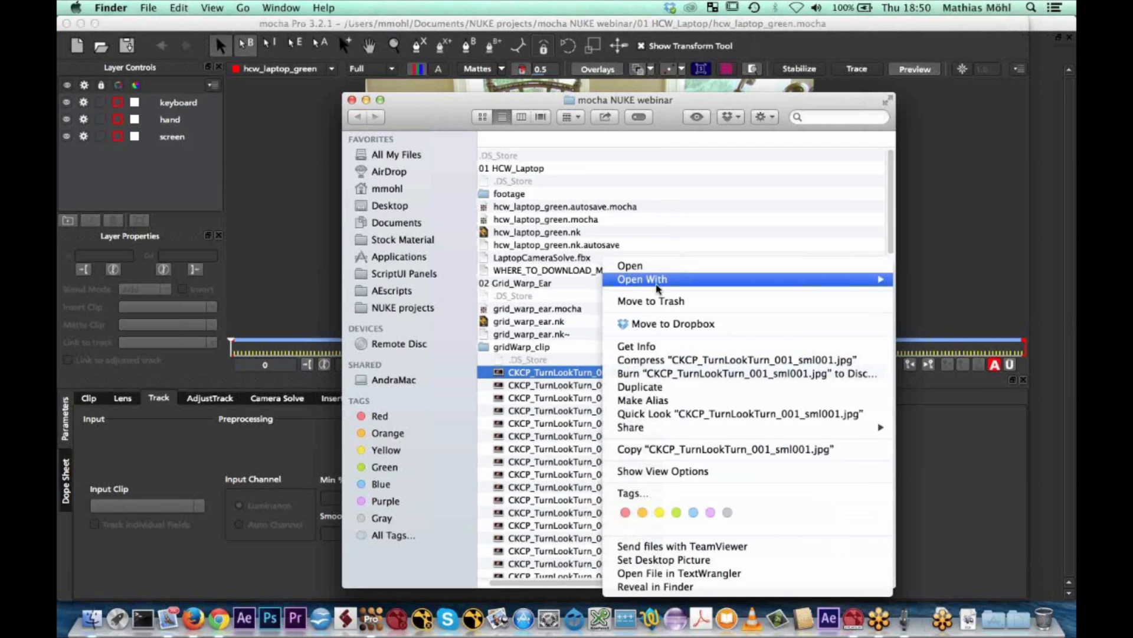
mouse_move(835, 279)
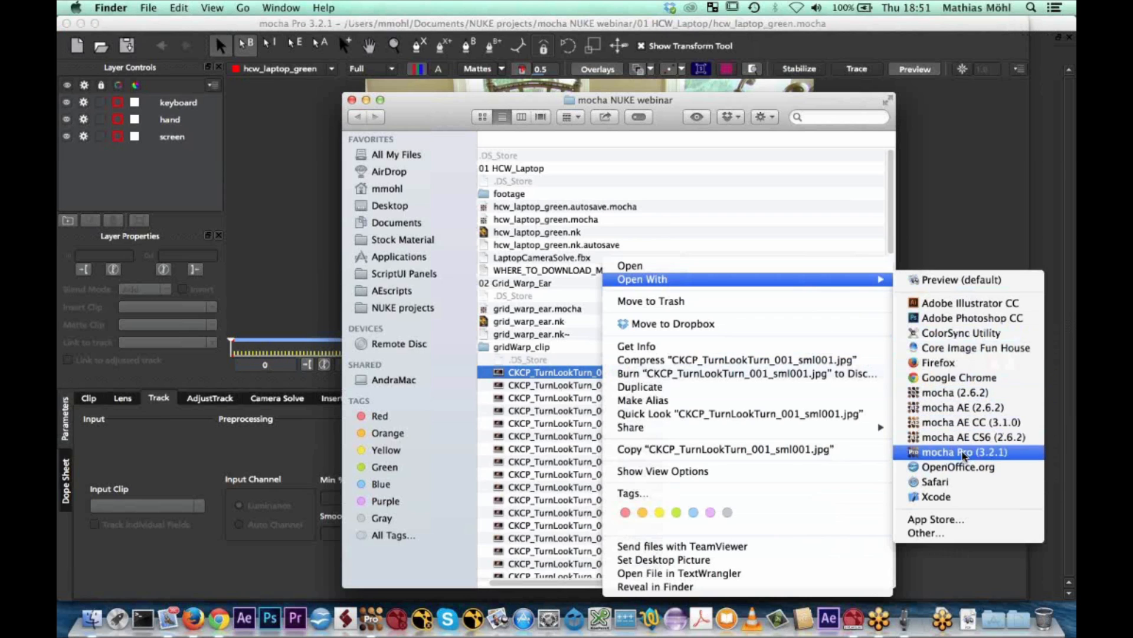
click(964, 455)
Create the new mocha project CKCP_TurnLookTurn_001_sml with frame range 1 to 101 at 24 fps
click(550, 103)
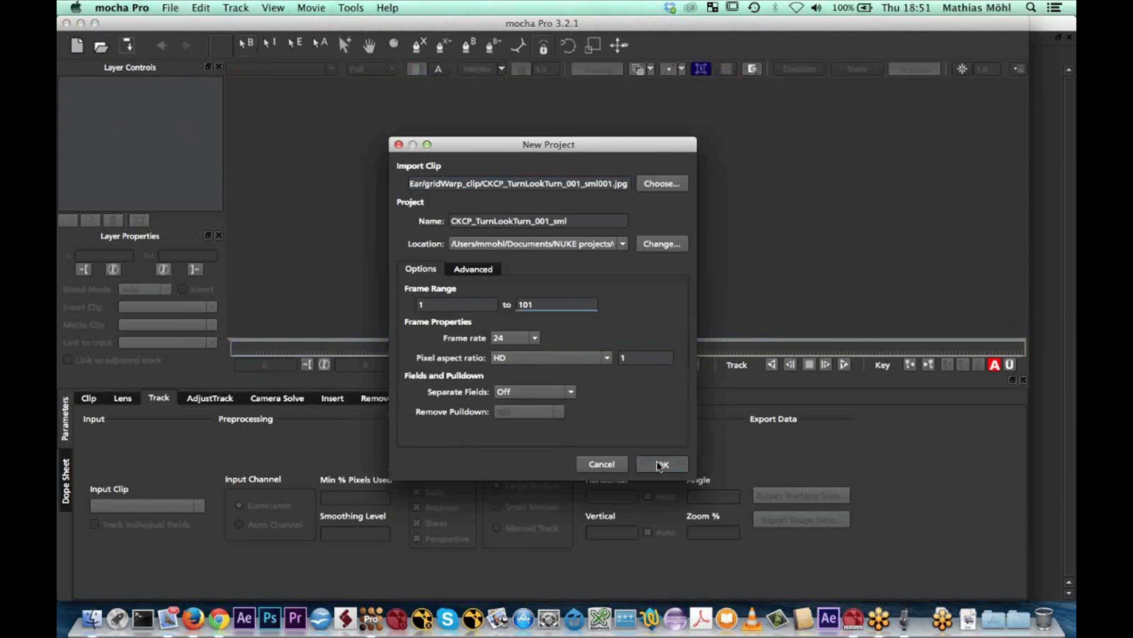
click(661, 465)
click(583, 347)
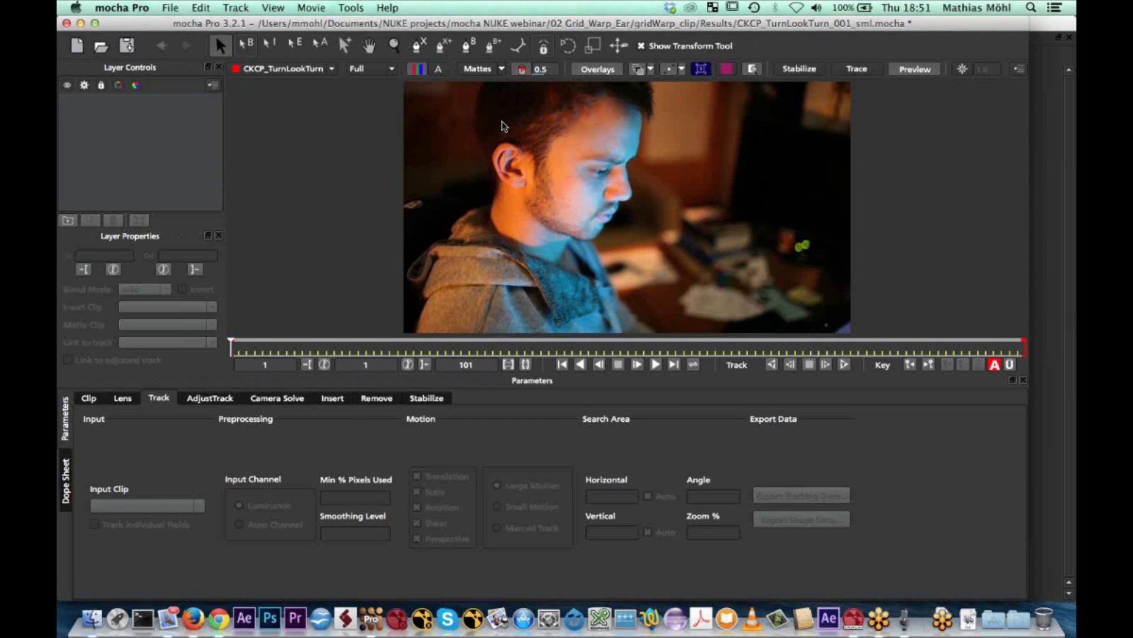
Draw a closed seven-point X-spline around the man's ear on frame 1
click(418, 46)
click(499, 135)
click(487, 155)
click(493, 186)
click(516, 193)
click(534, 189)
click(537, 145)
click(517, 137)
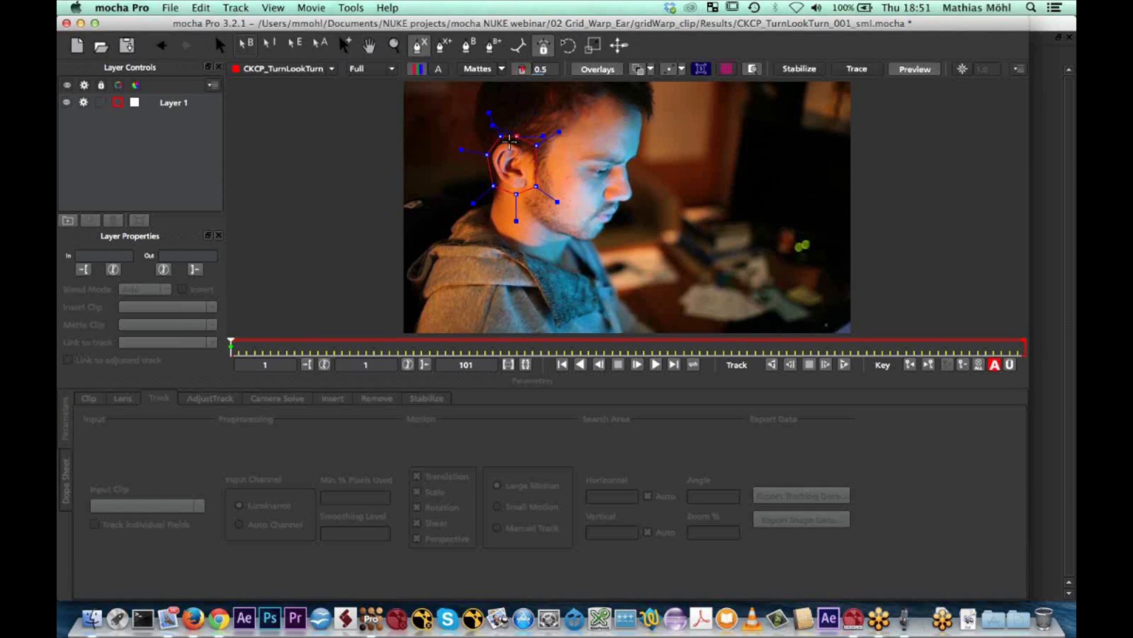
right_click(509, 140)
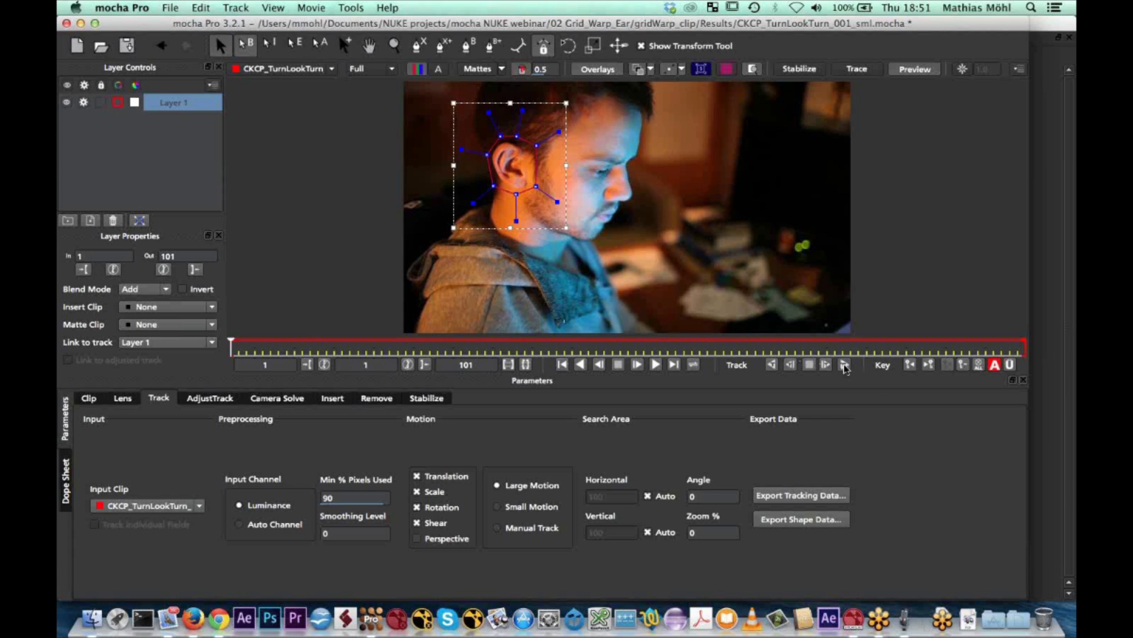
Track the ear layer forward to the end of the clip and copy its tracking data as Nuke Corner Pin (*.nk)
click(845, 364)
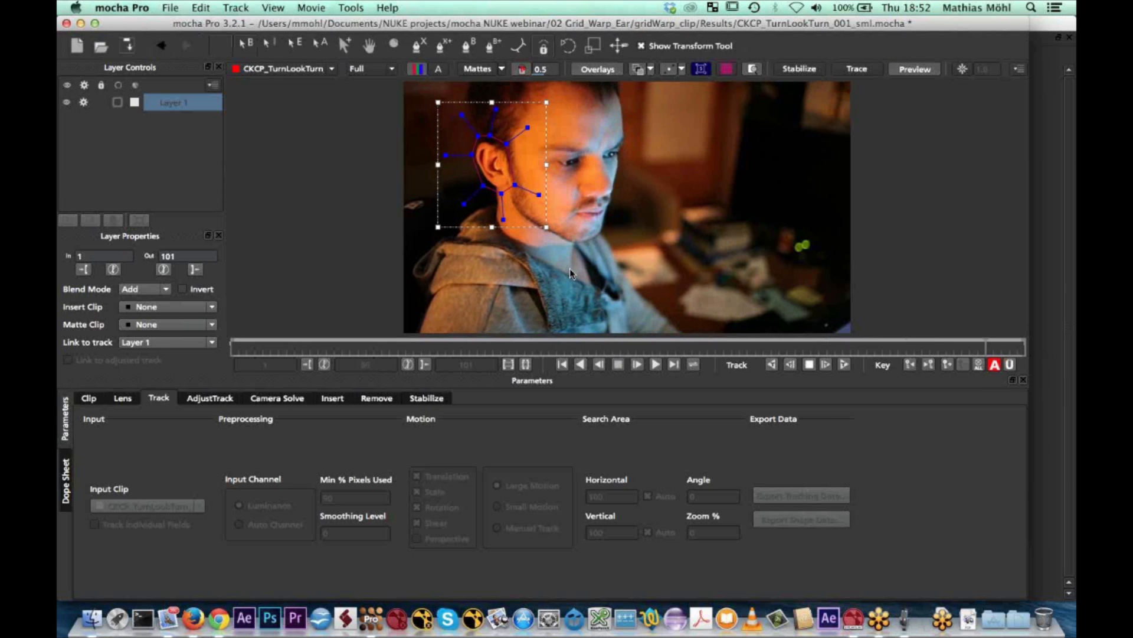
click(801, 519)
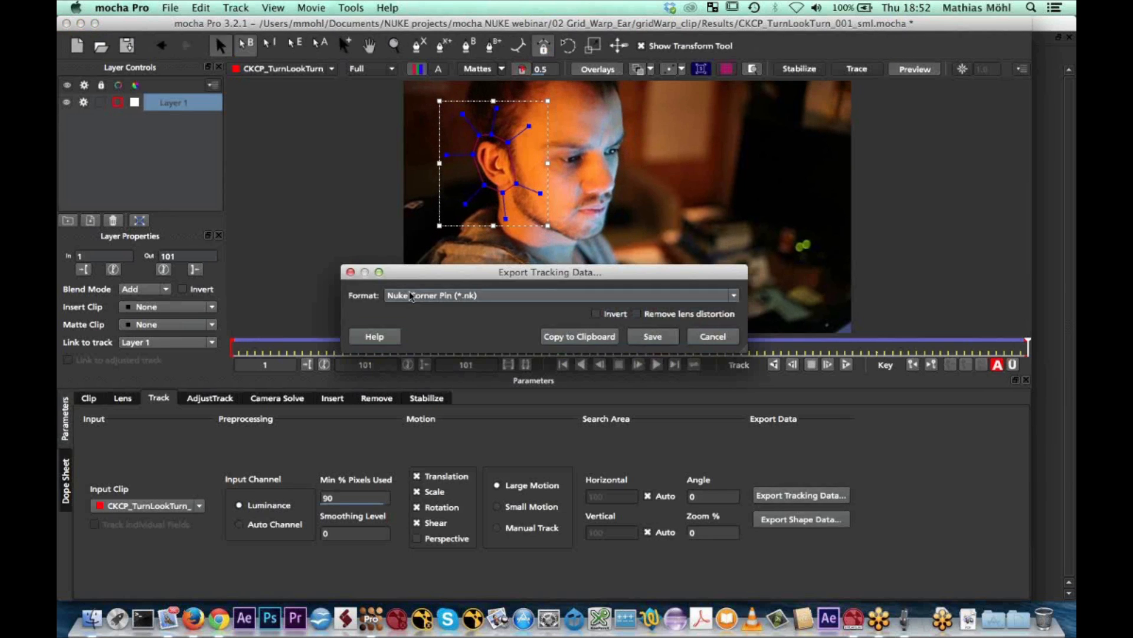
click(574, 334)
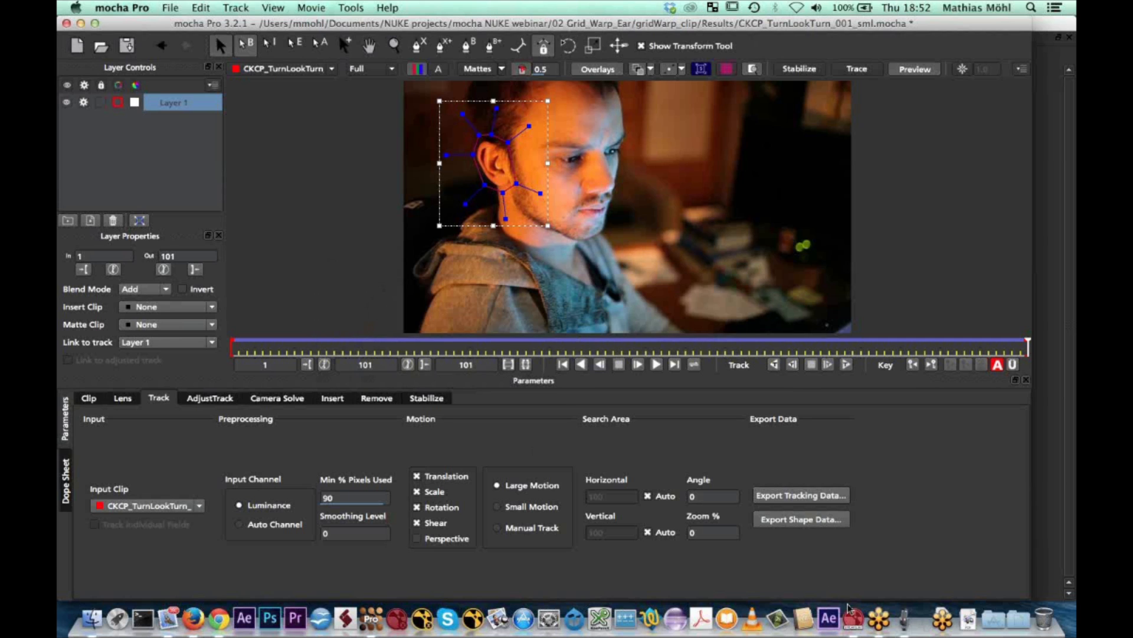
Switch to Nuke and duplicate the head-turn Read node from the GridWarp+ ear example into an empty area of the node graph
click(853, 620)
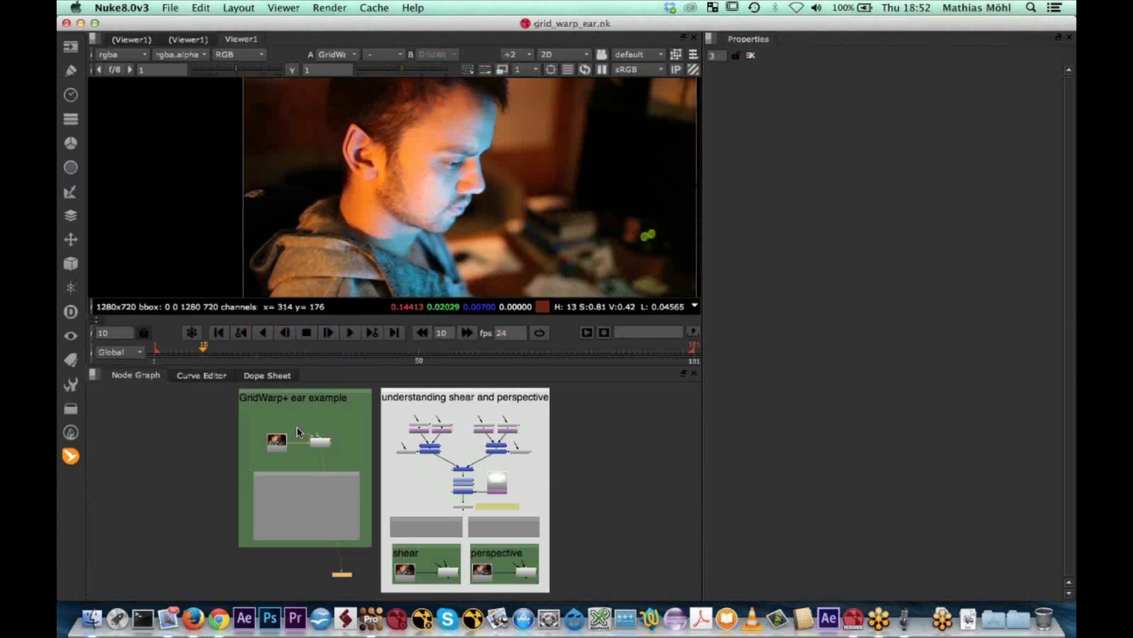
scroll(286, 426, up, 5)
middle_drag(487, 435, 513, 435)
click(425, 473)
click(474, 477)
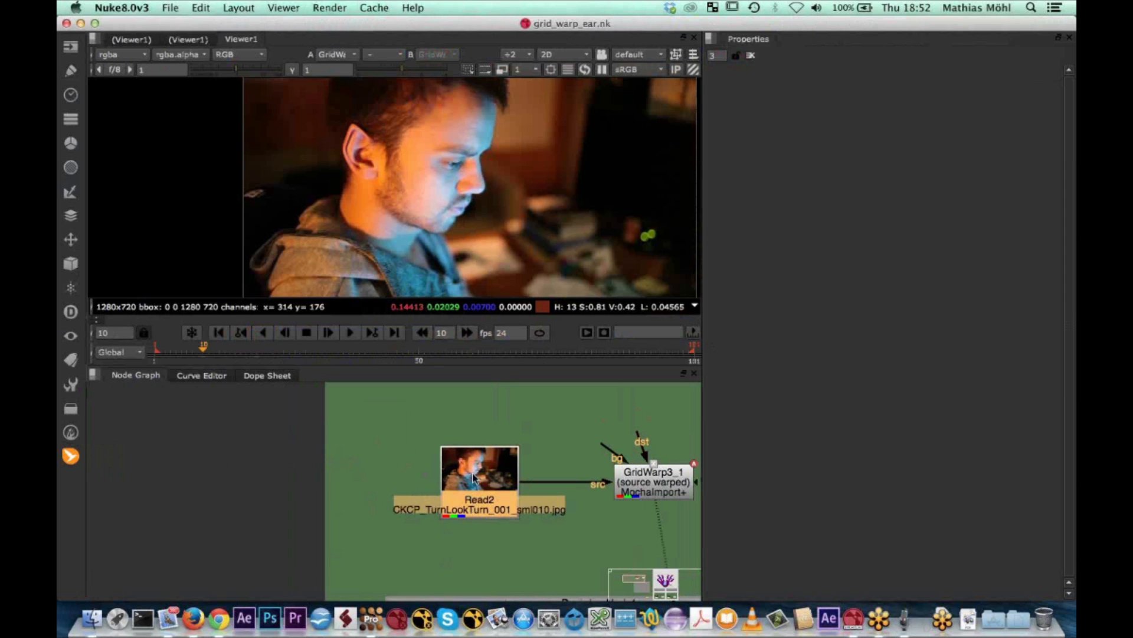
scroll(444, 455, down, 4)
middle_drag(367, 466, 508, 464)
click(207, 458)
key(super+v)
middle_drag(215, 462, 306, 467)
scroll(209, 463, up, 1)
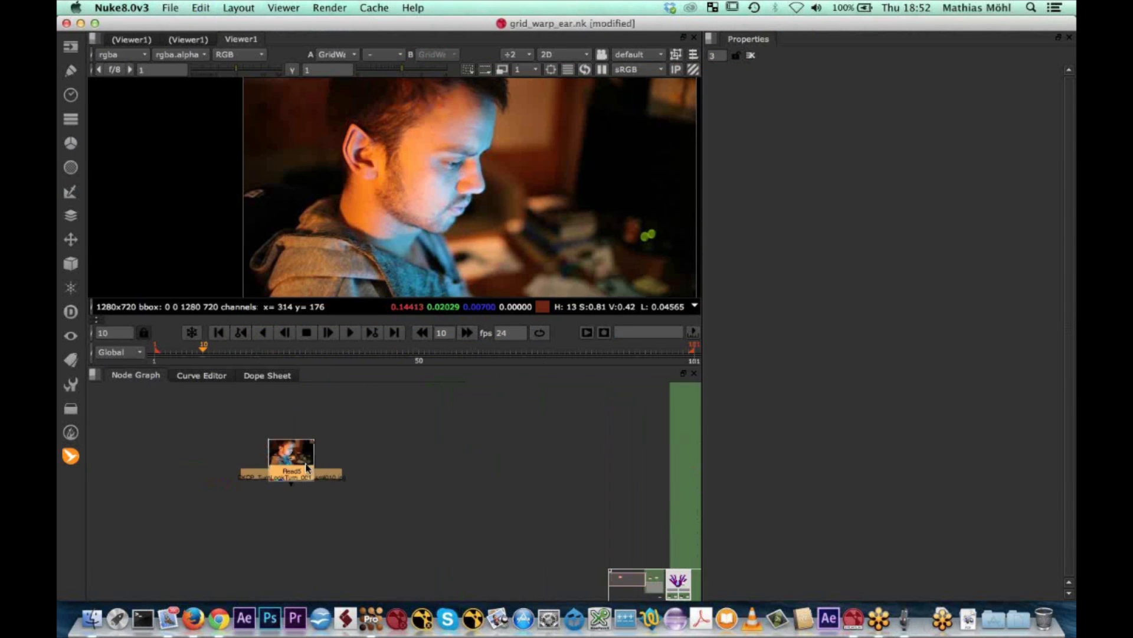
scroll(306, 468, up, 3)
Add a MochaImport+ GridWarp+ node with its source connected to the duplicated Read node and place it beside that node
click(71, 455)
mouse_move(177, 460)
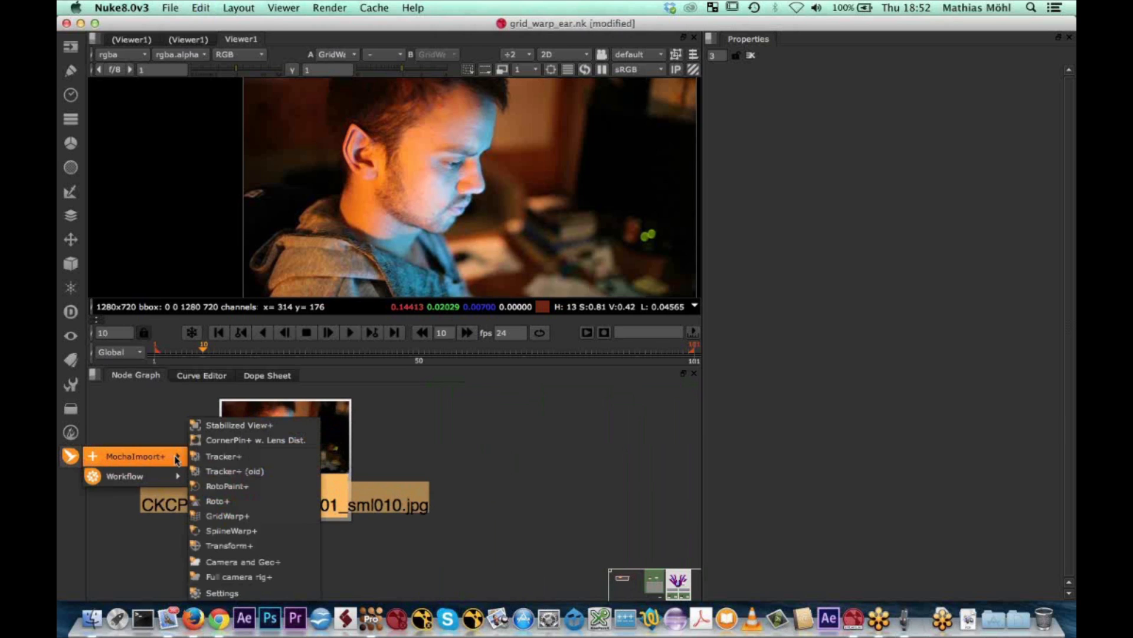
click(236, 516)
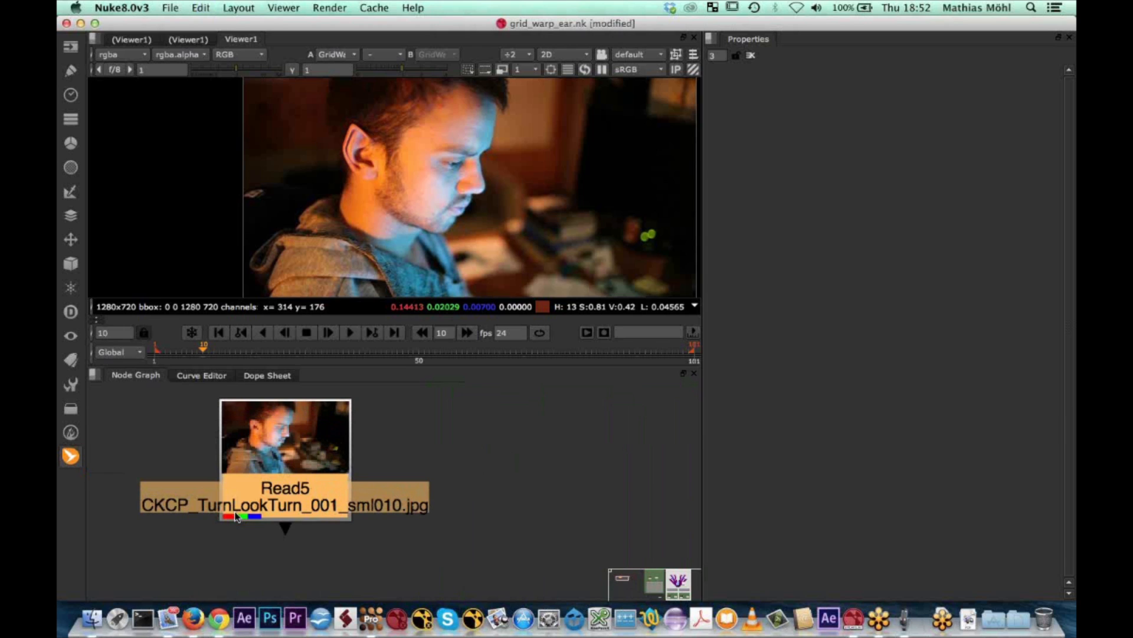
drag(331, 549, 589, 431)
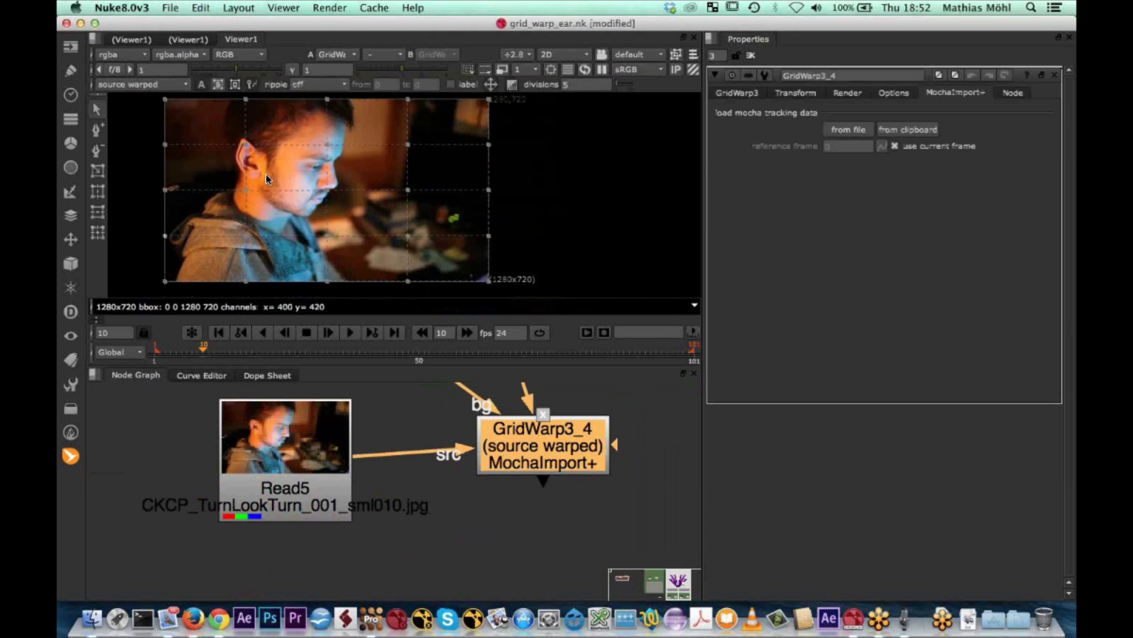
Enlarge the viewer area and draw a new warp grid around the man's ear and the side of his head
scroll(438, 211, down, 3)
scroll(361, 215, up, 4)
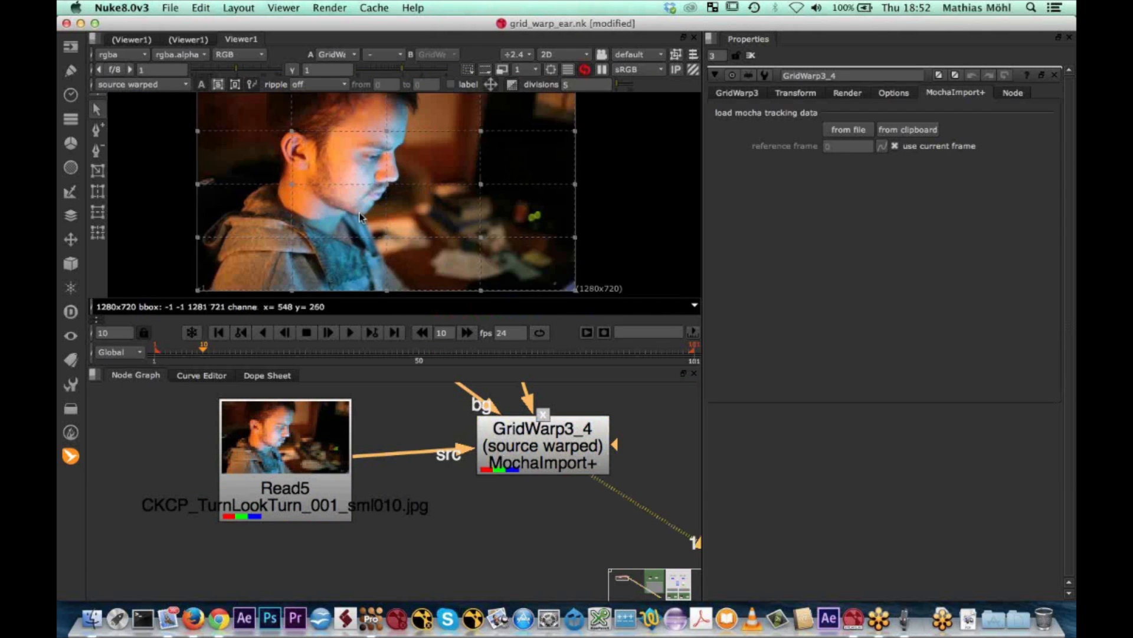
scroll(361, 216, up, 2)
scroll(360, 215, down, 1)
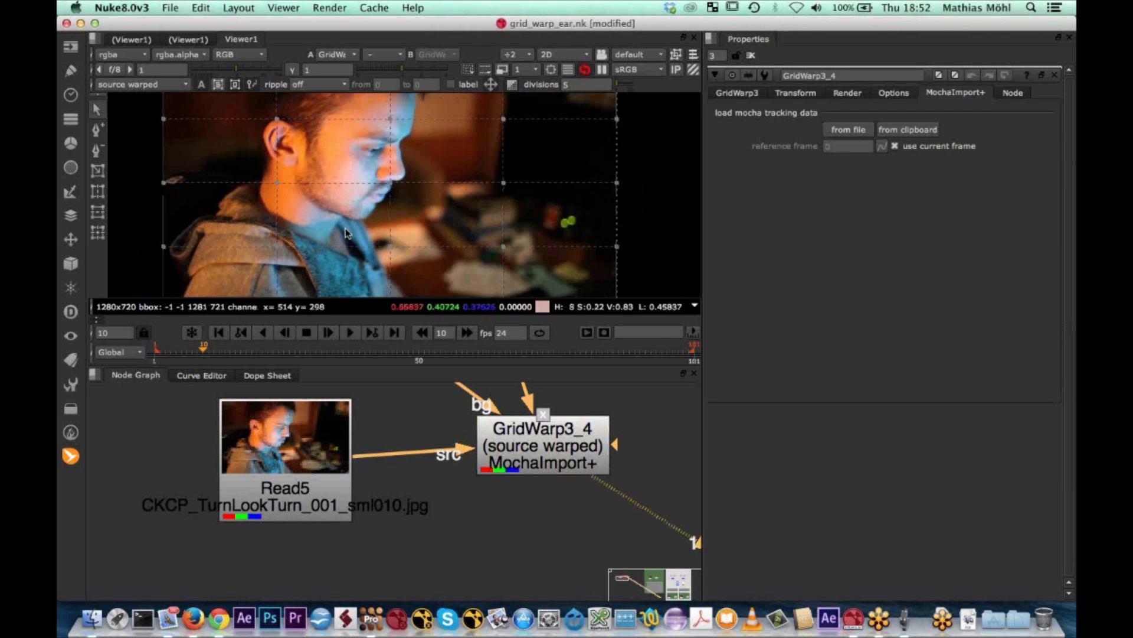
drag(457, 399, 472, 488)
scroll(396, 356, down, 1)
middle_drag(396, 356, 424, 297)
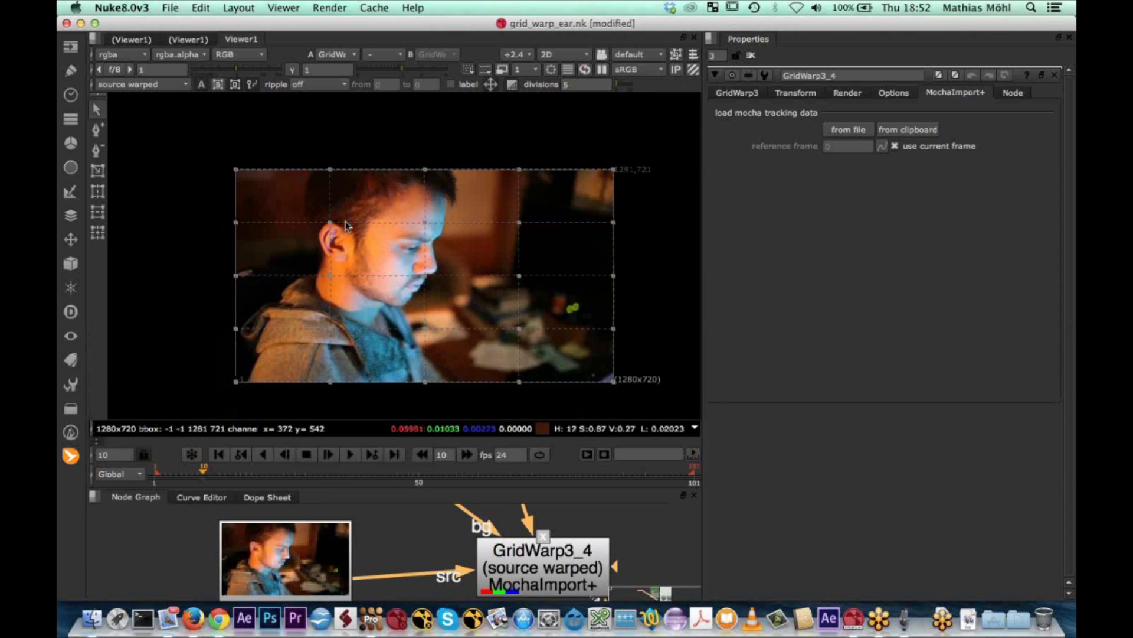
click(96, 175)
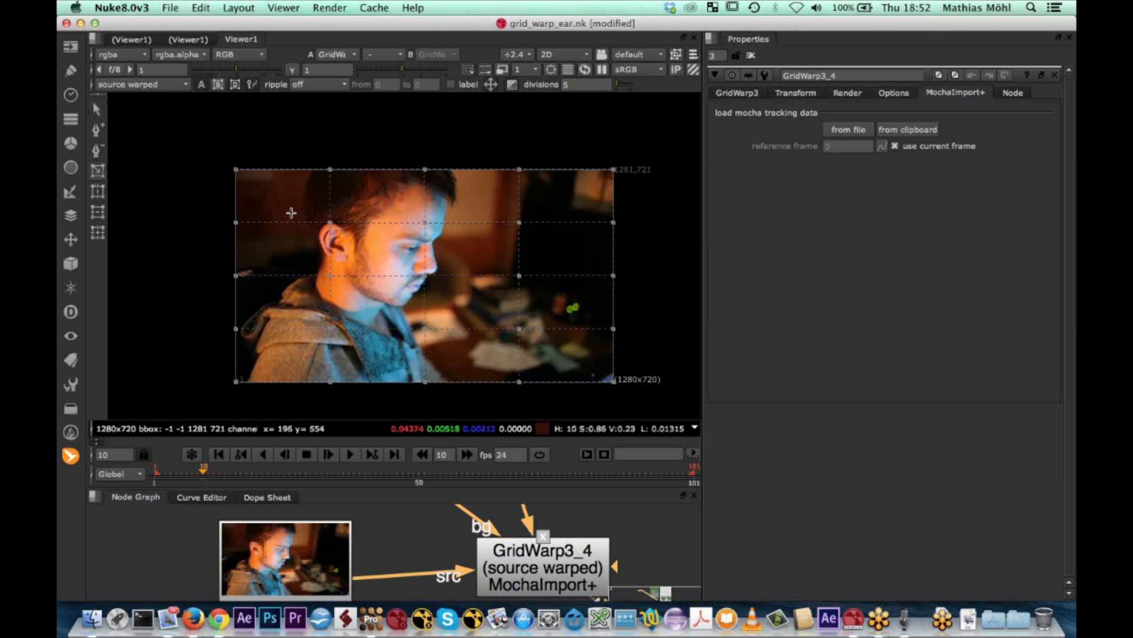
drag(296, 204, 381, 285)
Insert one extra vertical grid line through the ear and one extra horizontal grid line just above it
scroll(305, 246, up, 4)
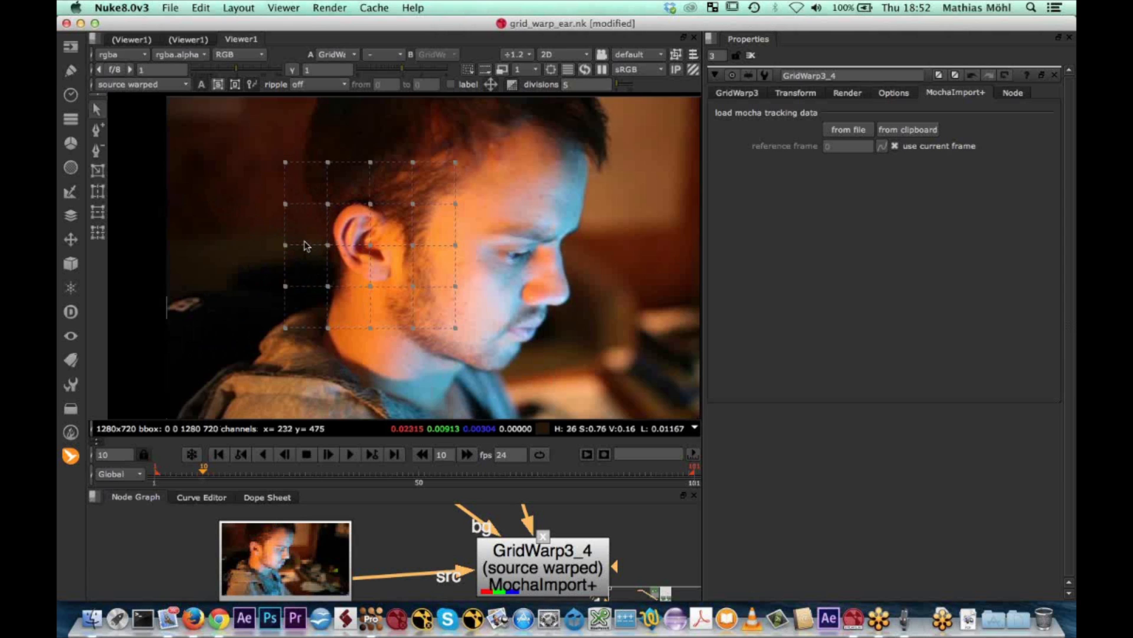
scroll(306, 245, up, 1)
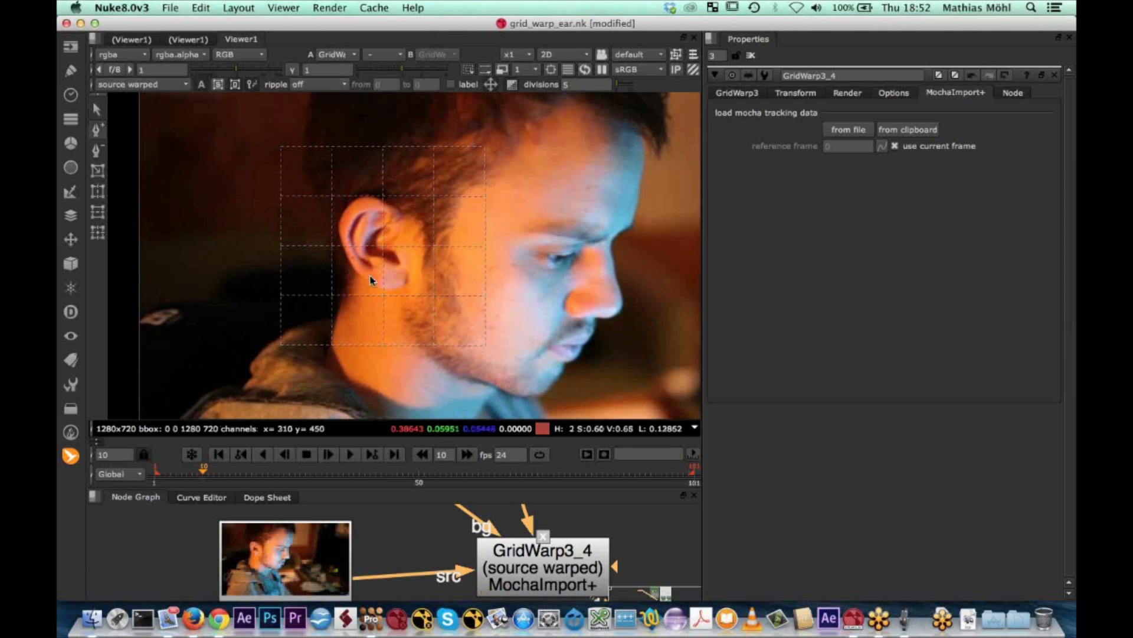
click(404, 244)
click(382, 171)
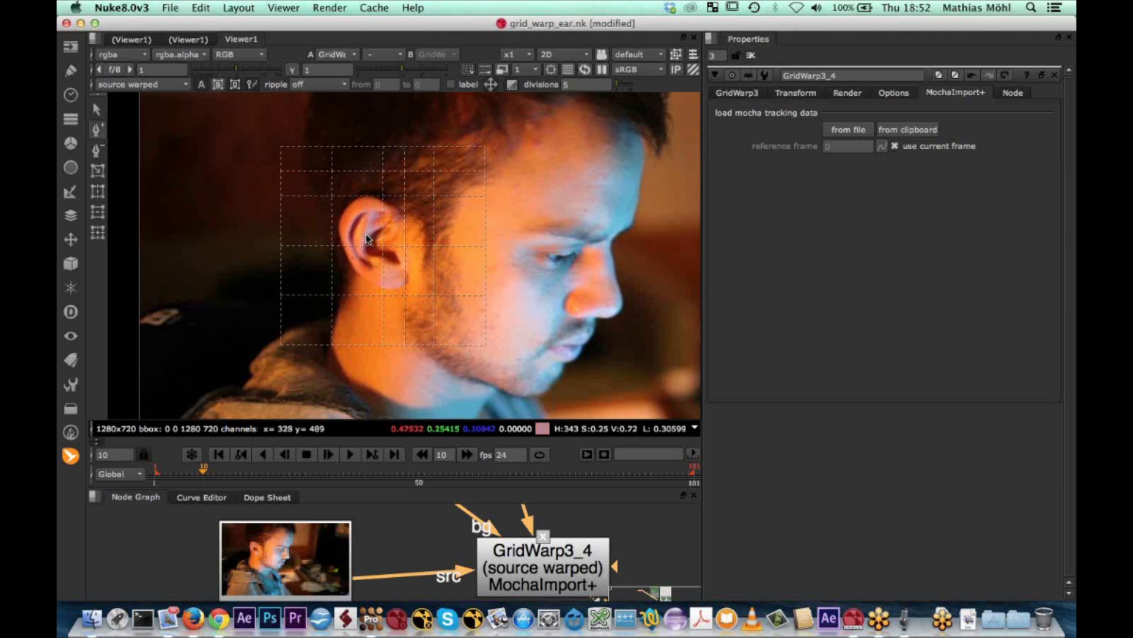
Insert another vertical grid line through the ear's tip and pull the grid points there upward to stretch the ear
click(97, 109)
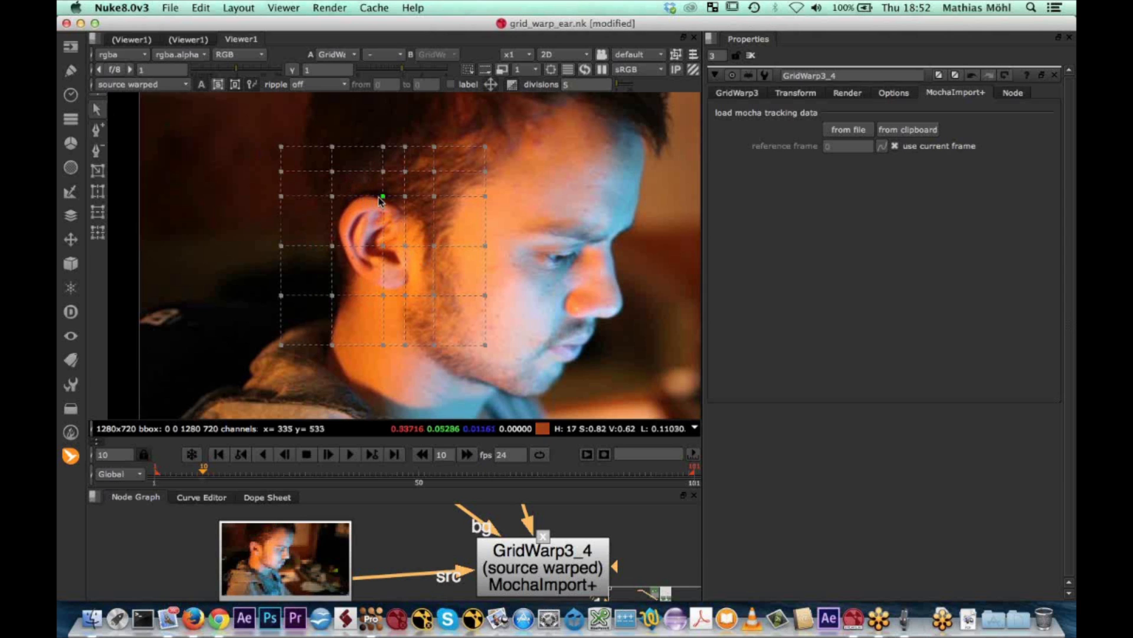
click(96, 130)
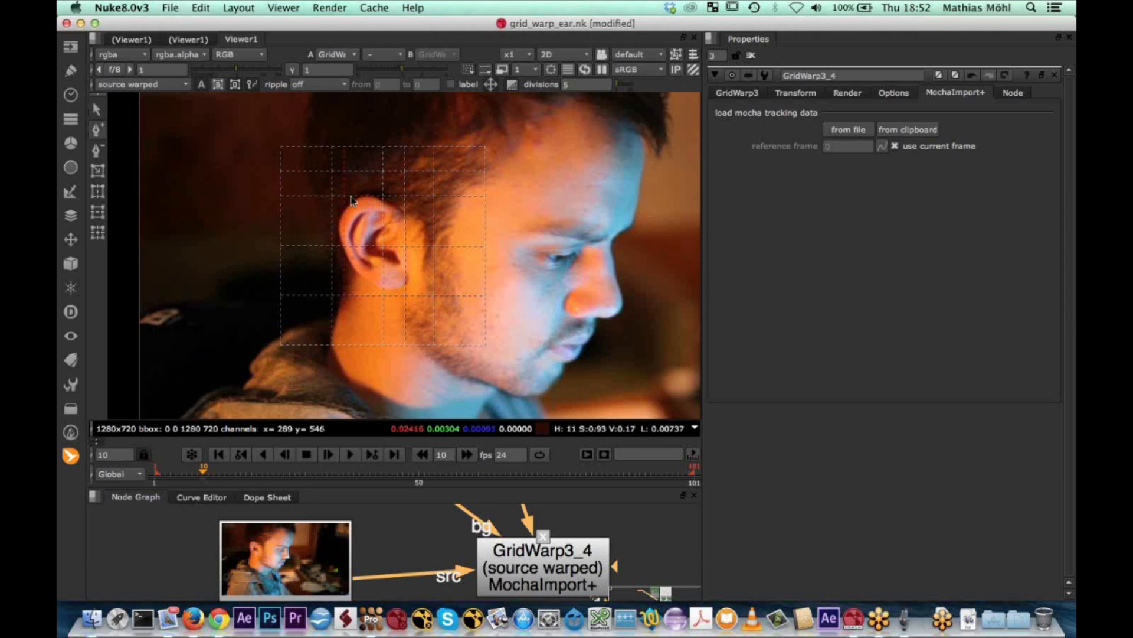
click(97, 109)
click(366, 196)
mouse_move(366, 196)
mouse_down()
mouse_move(367, 177)
mouse_move(383, 184)
mouse_up()
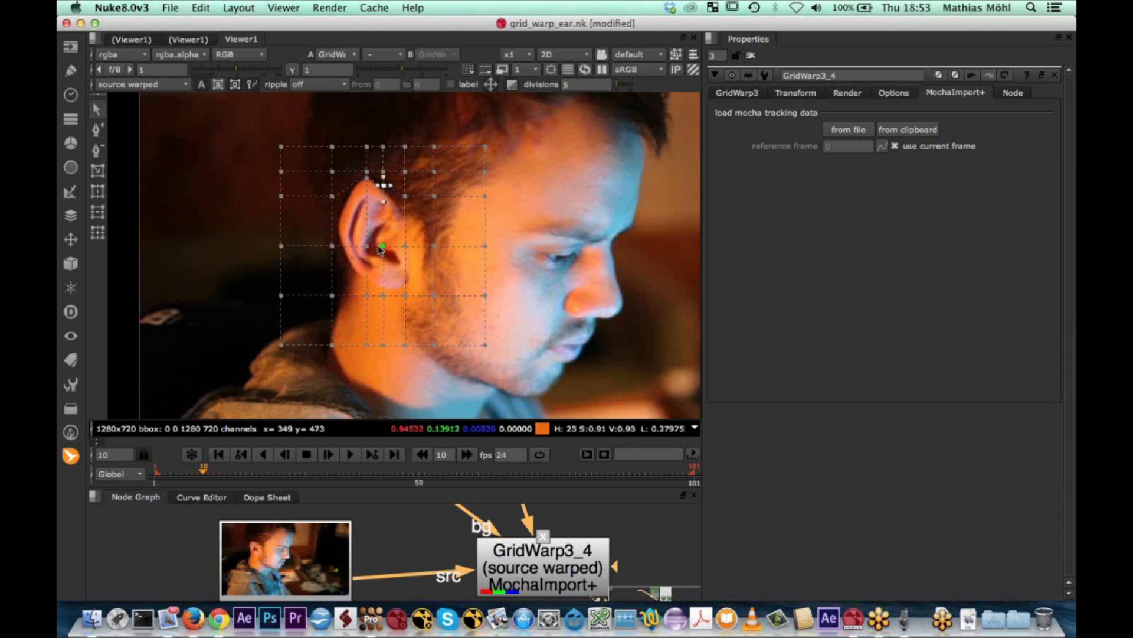
Insert a horizontal grid line across the upper ear and pull the ear-tip point further up to make a pointed ear
click(97, 132)
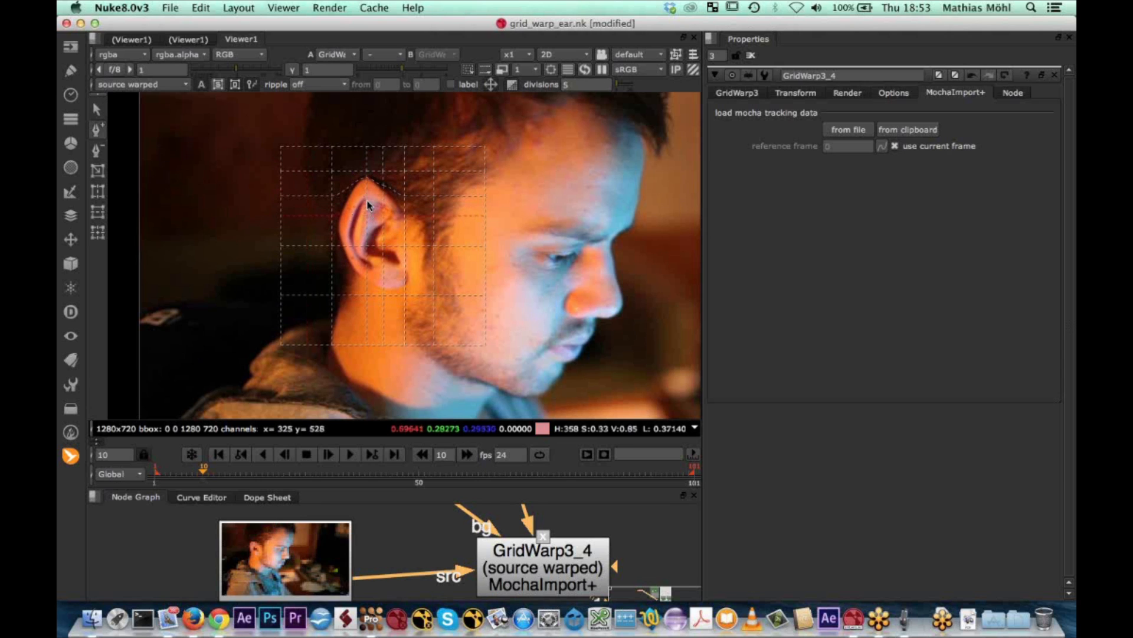
key(q)
drag(367, 198, 366, 189)
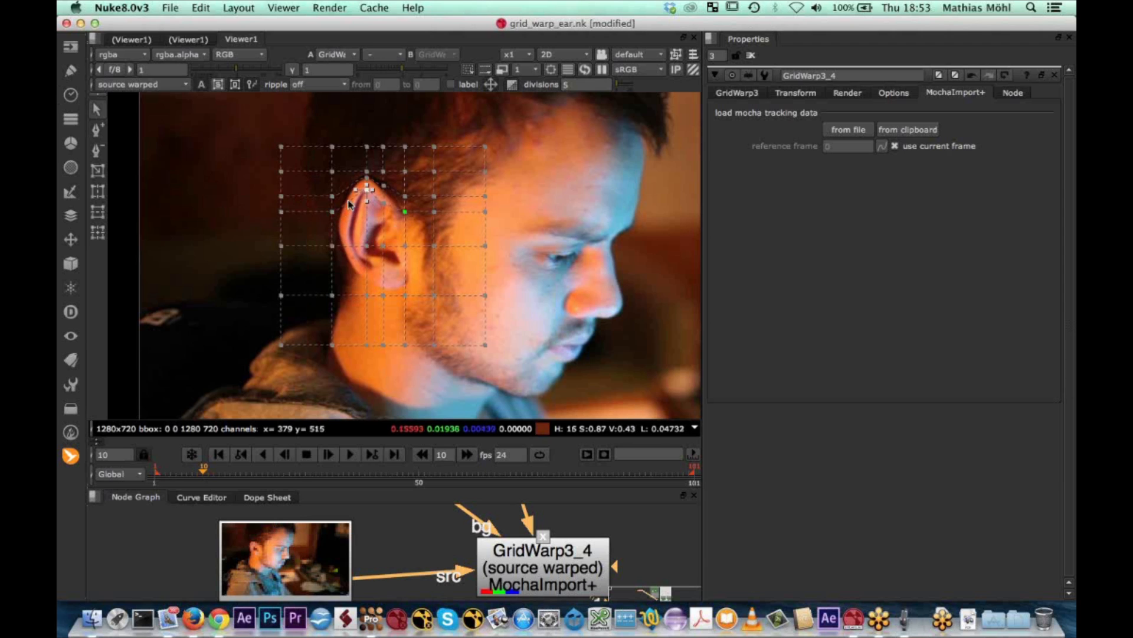
drag(367, 188, 366, 175)
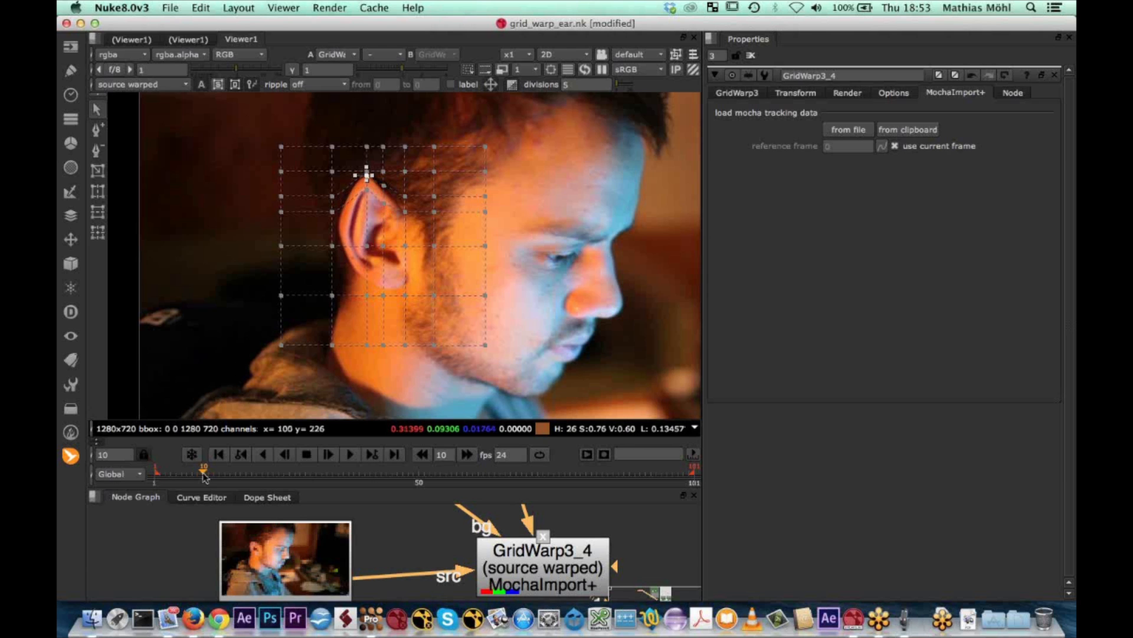
Copy the ear's Nuke Corner Pin tracking data again in mocha Pro and load it from the clipboard into Nuke's new GridWarp+ node
mouse_move(207, 475)
mouse_down()
mouse_move(430, 483)
mouse_move(201, 496)
mouse_up()
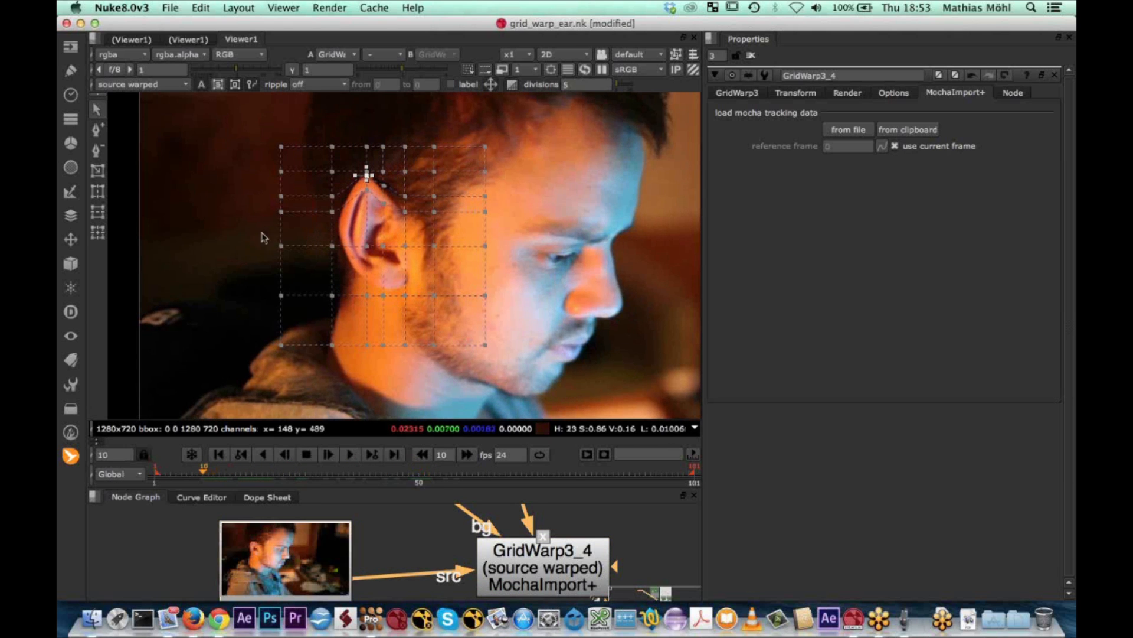
click(738, 93)
click(973, 95)
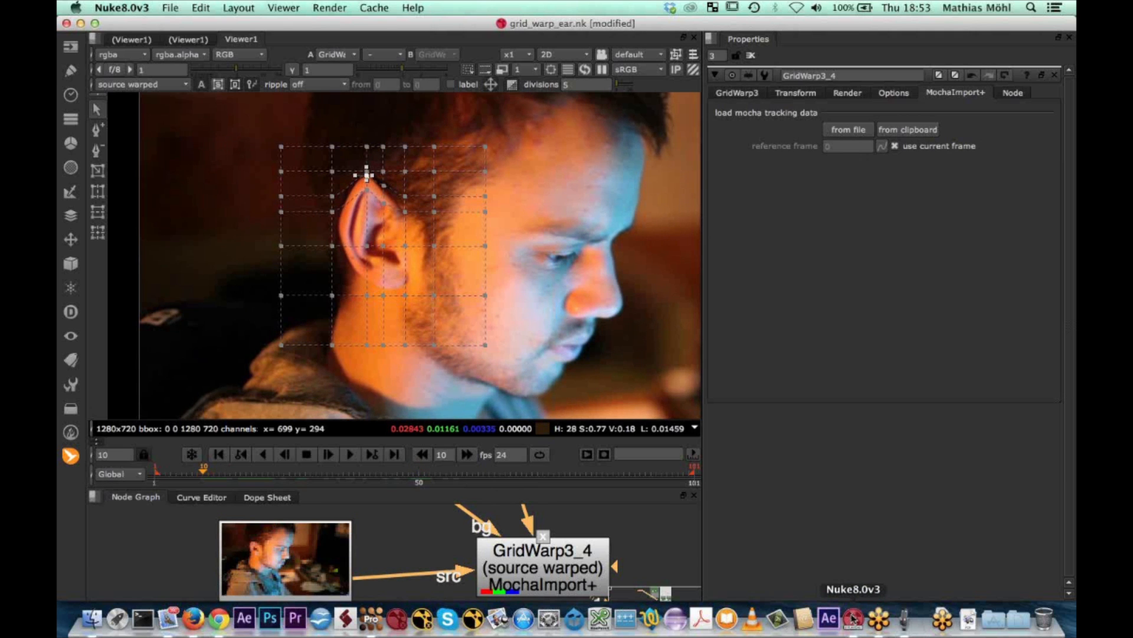
click(371, 623)
click(801, 495)
click(569, 335)
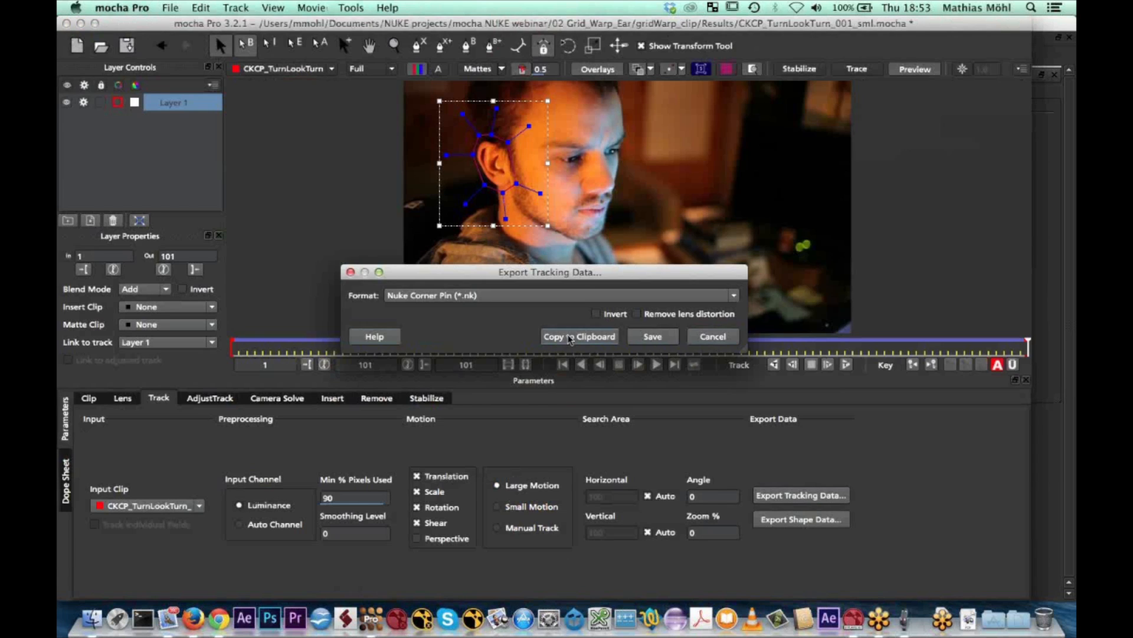
click(855, 620)
click(895, 134)
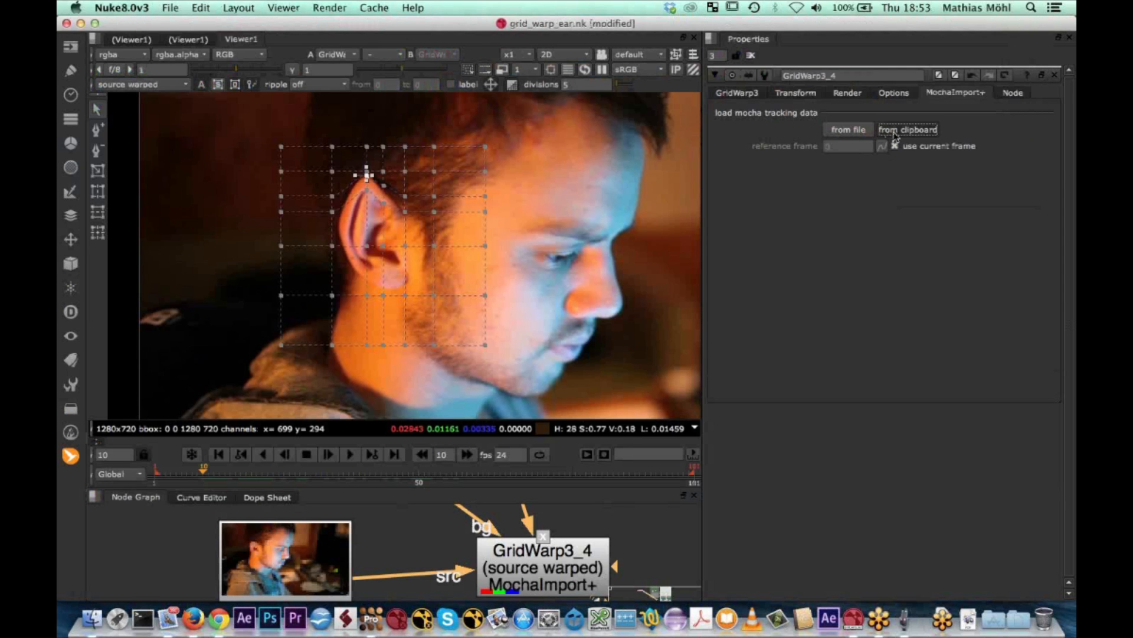
Scrub and play the full shot with the grid overlay hidden to check how the pointed ear follows the head
drag(205, 472, 446, 476)
scroll(405, 377, down, 4)
click(349, 454)
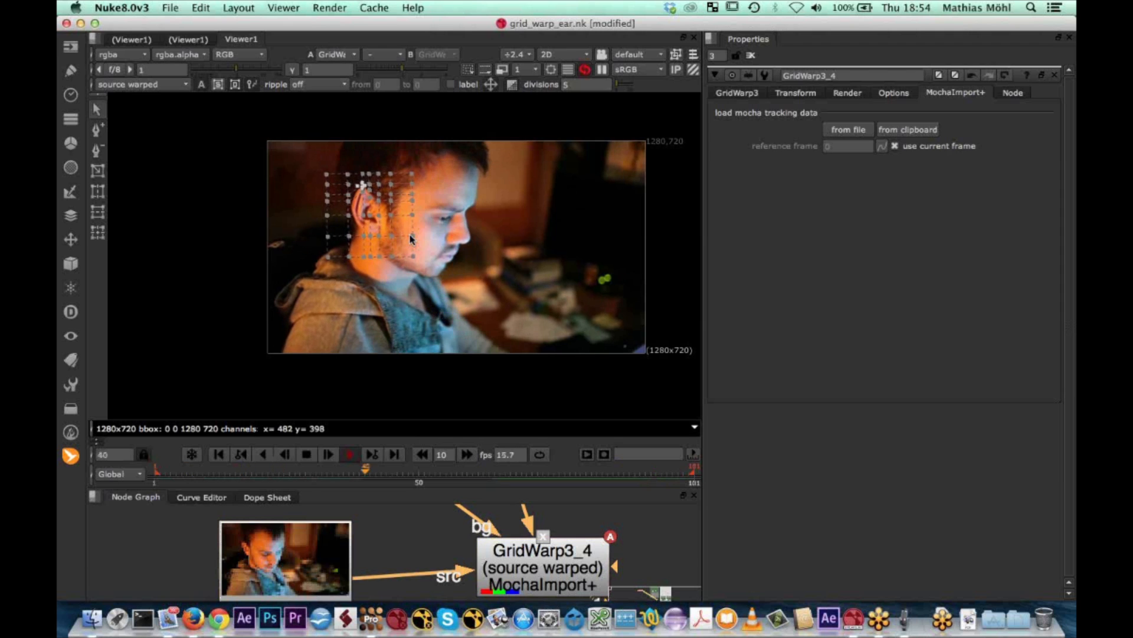
key(o)
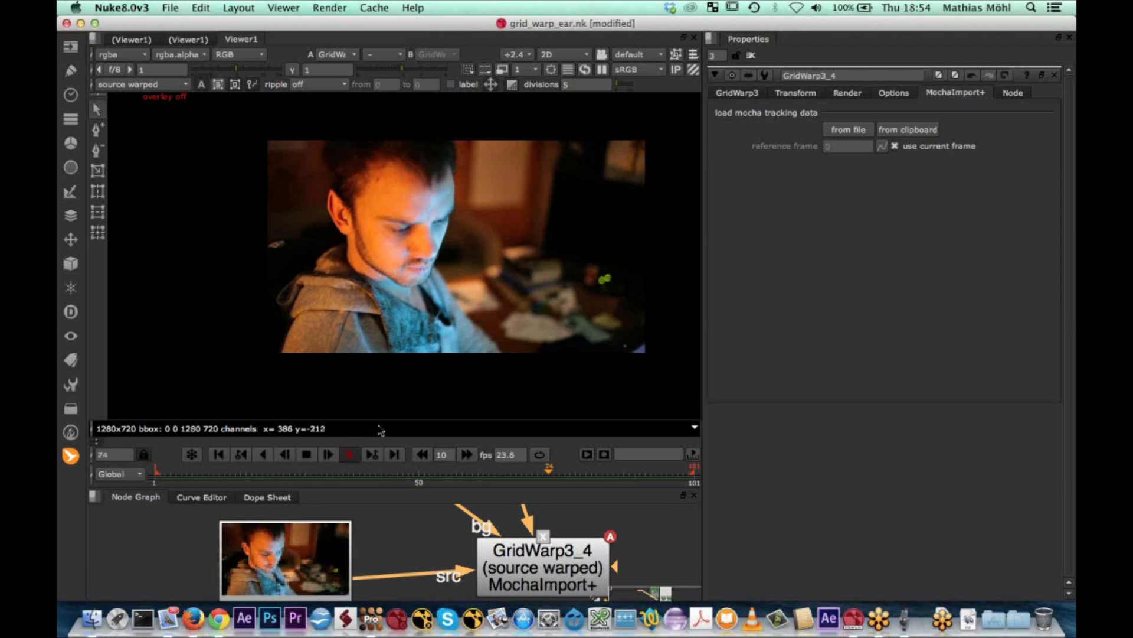
click(305, 456)
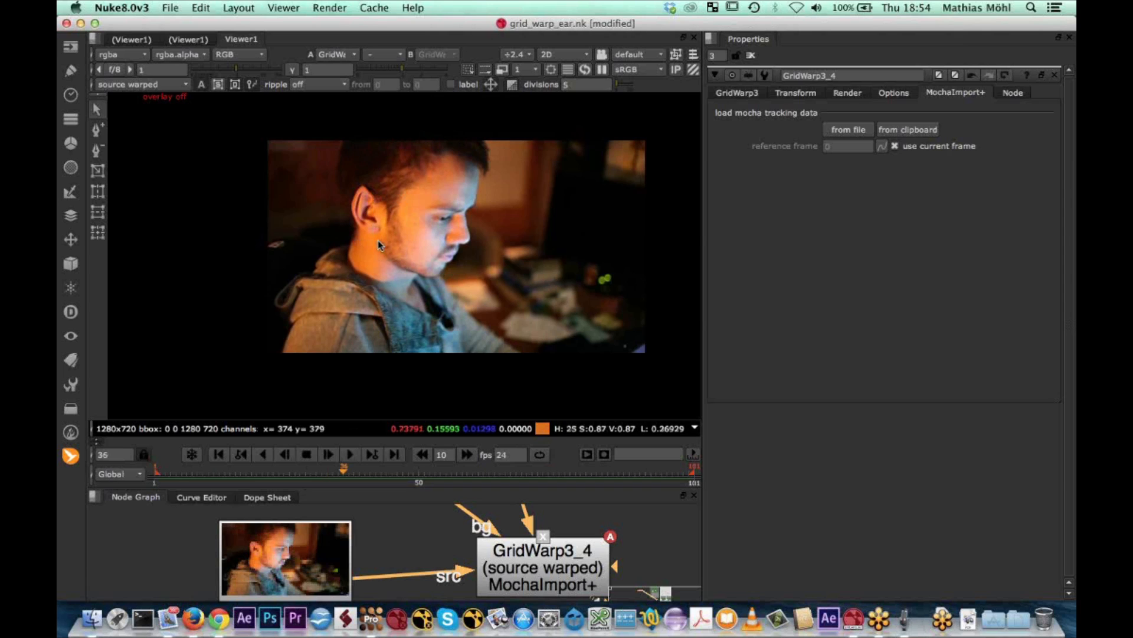
Show the grid overlay again, examine the grid's distortion at frame 61, and check the ear track's motion options in mocha Pro
drag(339, 471, 348, 470)
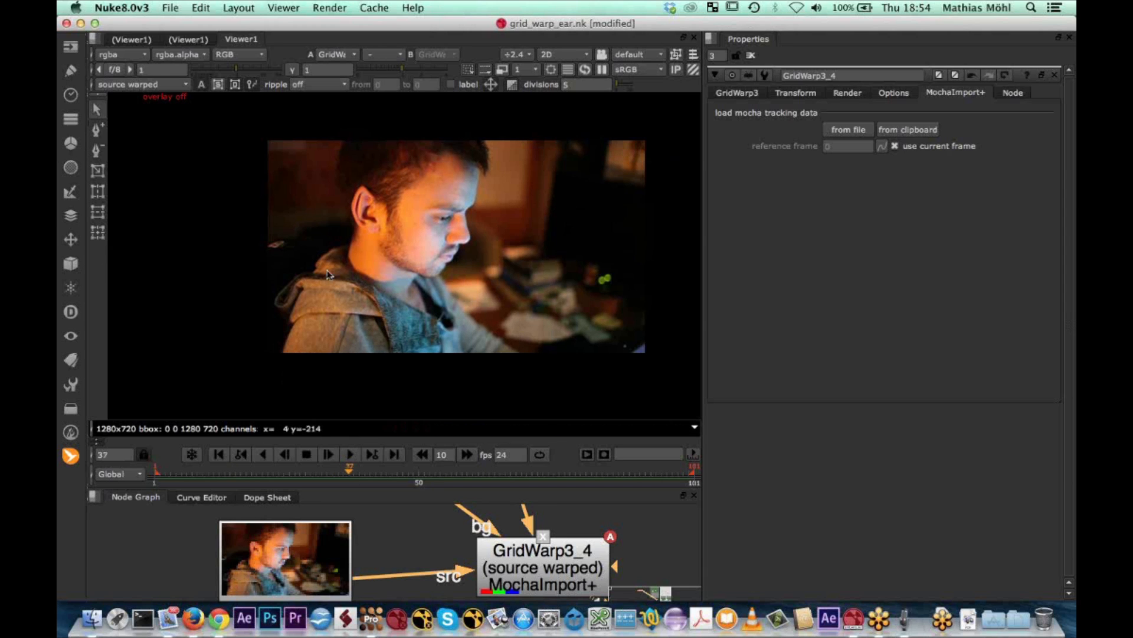
key(o)
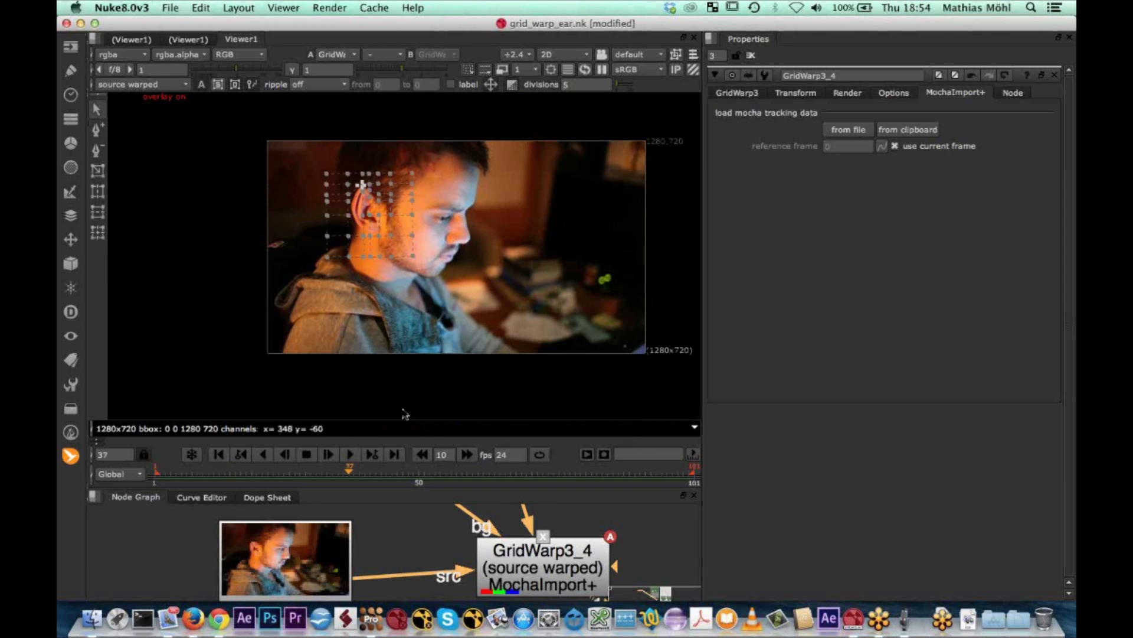
drag(353, 474, 478, 462)
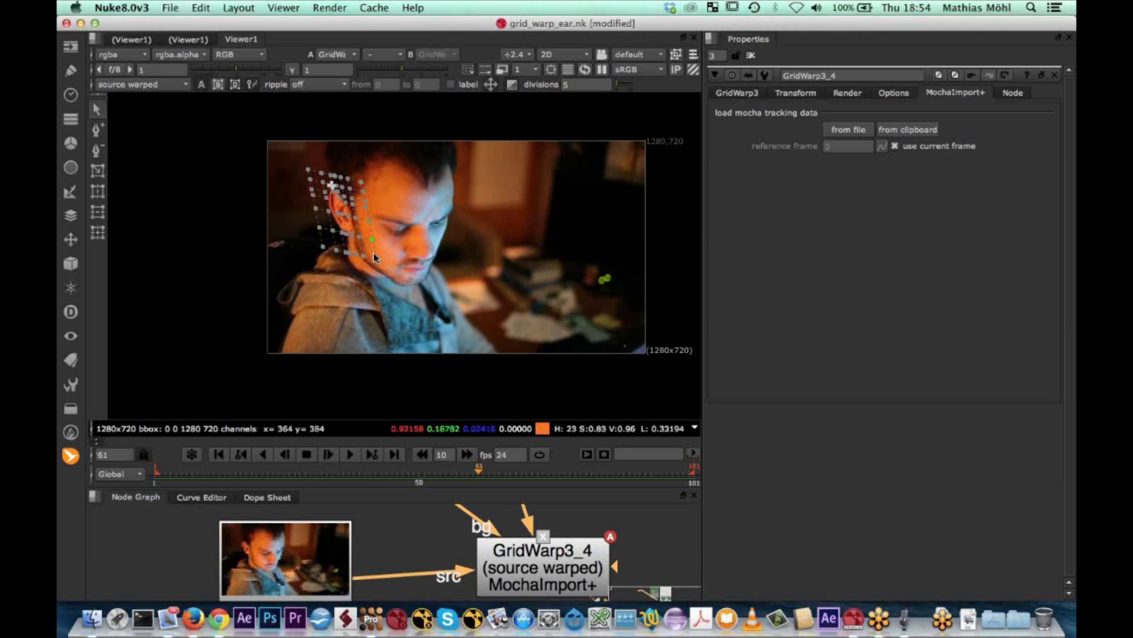
click(376, 620)
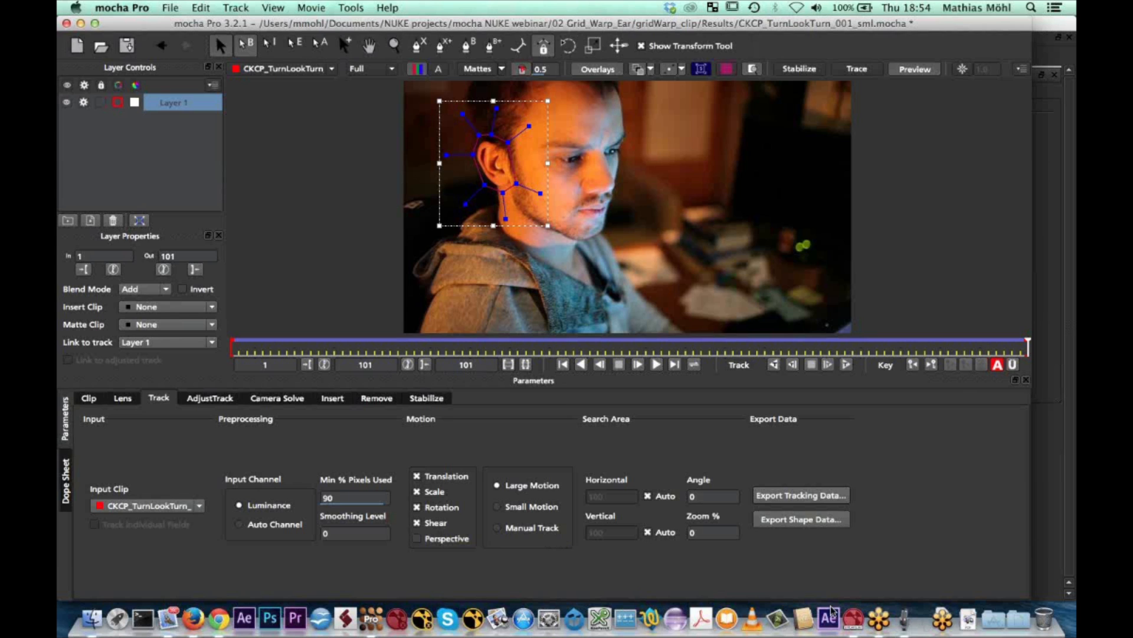
click(853, 620)
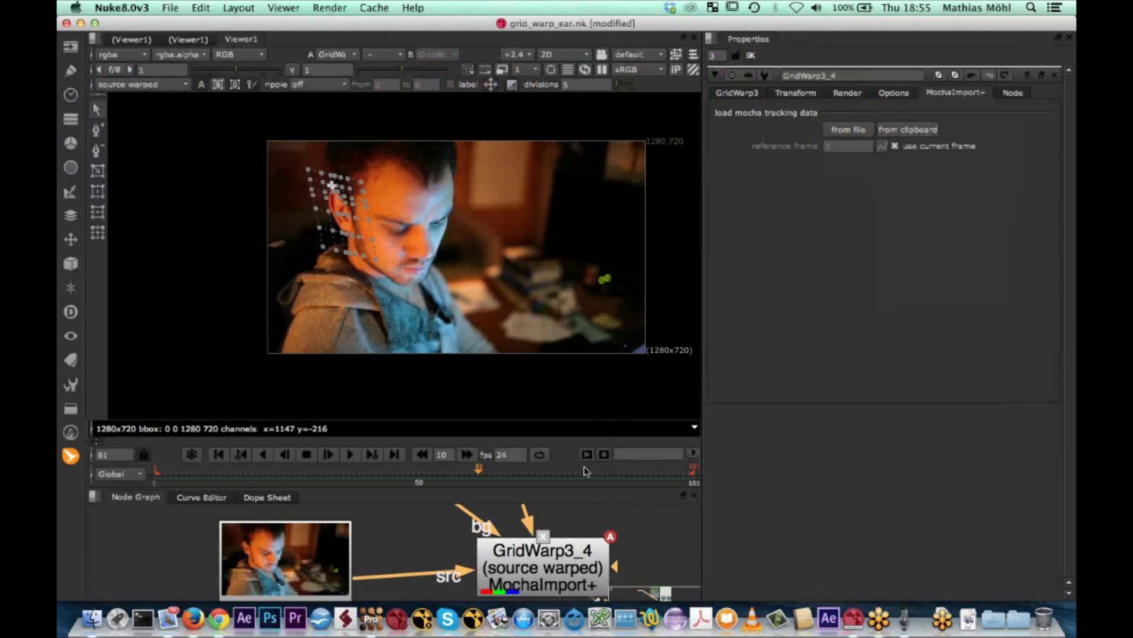
Back in Nuke, find the shear and perspective visualisation in the node graph and display its controler node in the viewer
scroll(356, 537, down, 5)
middle_drag(663, 554, 414, 512)
scroll(571, 553, down, 4)
middle_drag(498, 559, 489, 546)
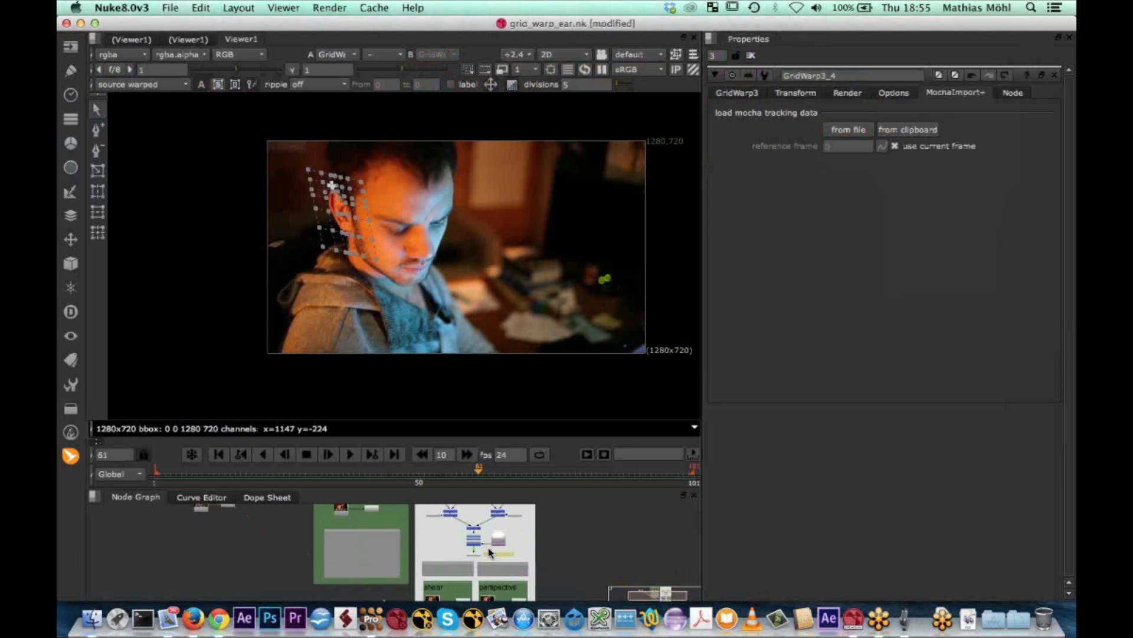
scroll(488, 546, up, 5)
click(454, 561)
key(1)
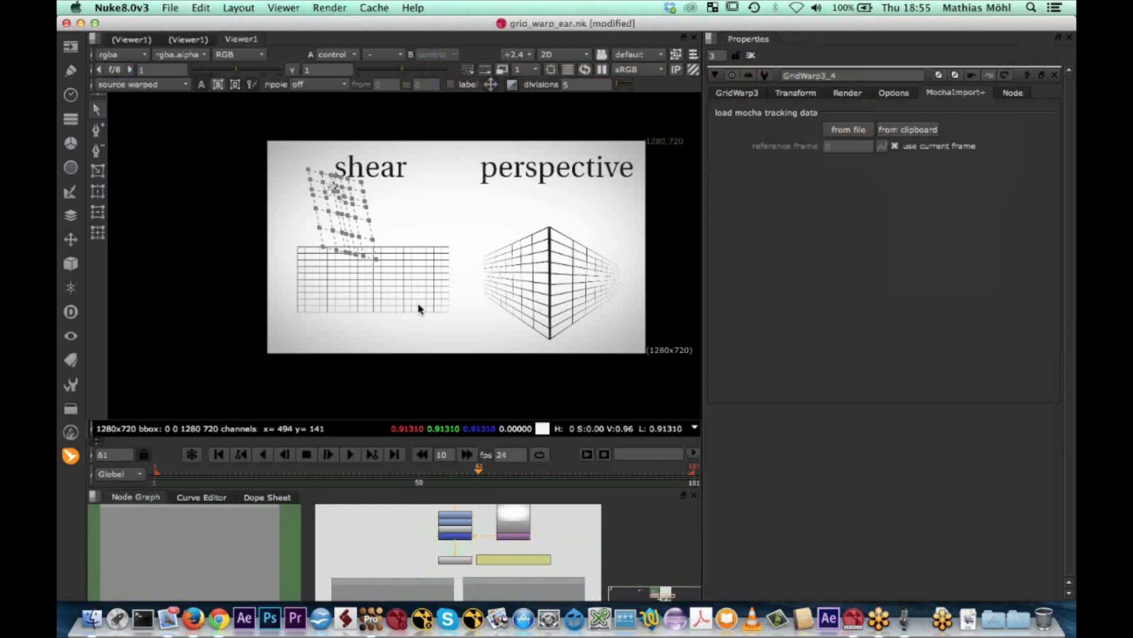
Replace the GridWarp3_4 properties with the controler node's and turn off shear 2, perspective 1 and perspective 2
scroll(413, 302, up, 2)
click(1056, 76)
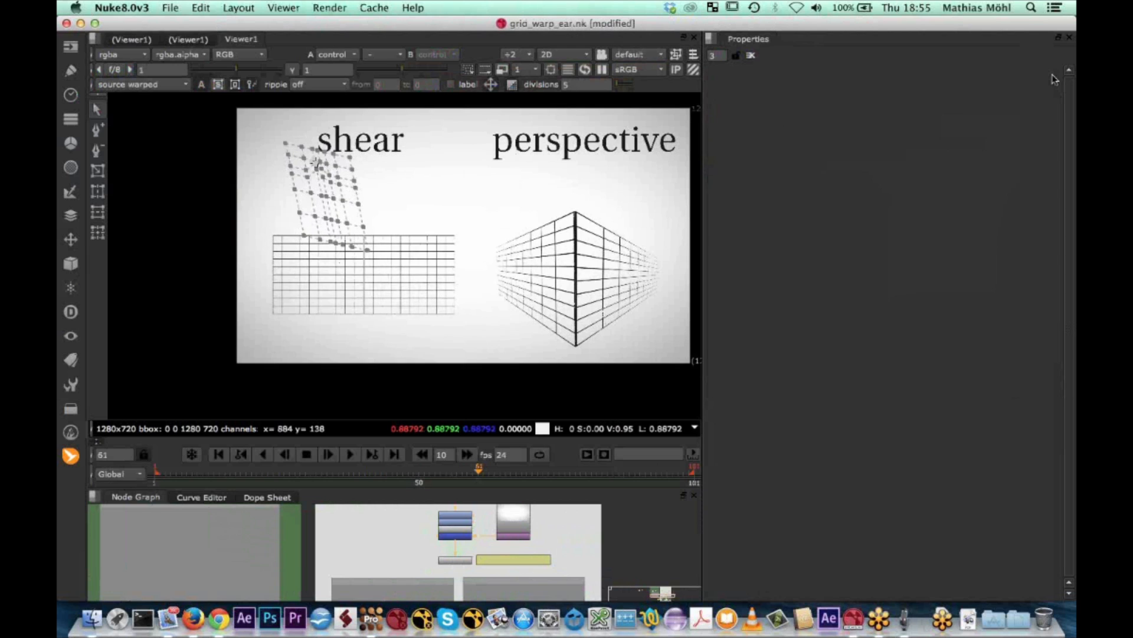
double_click(456, 560)
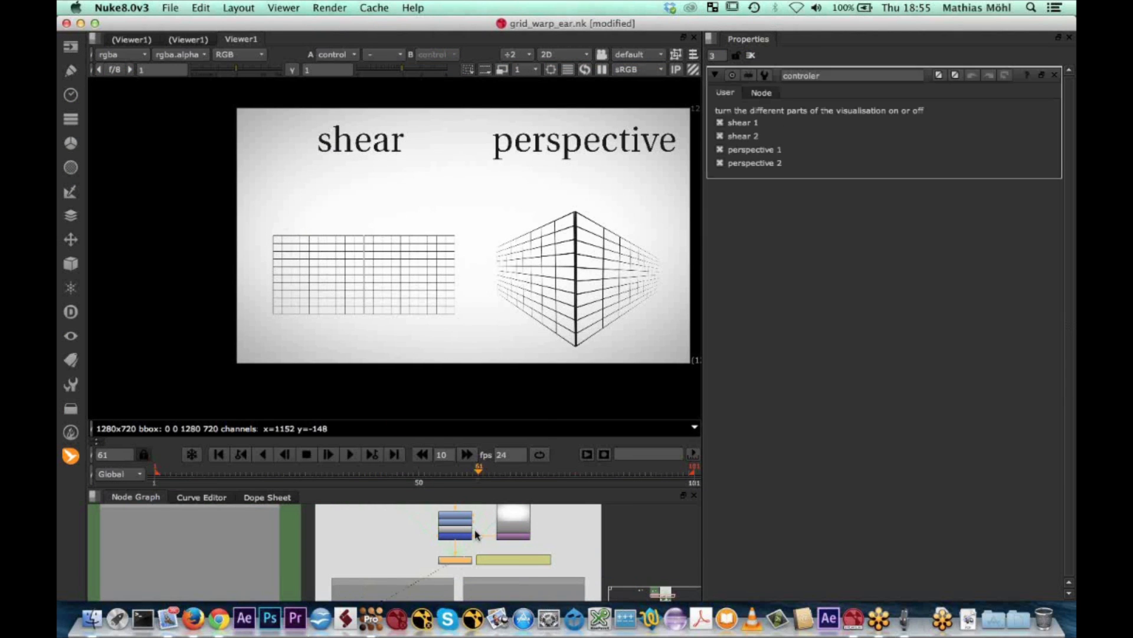
click(719, 149)
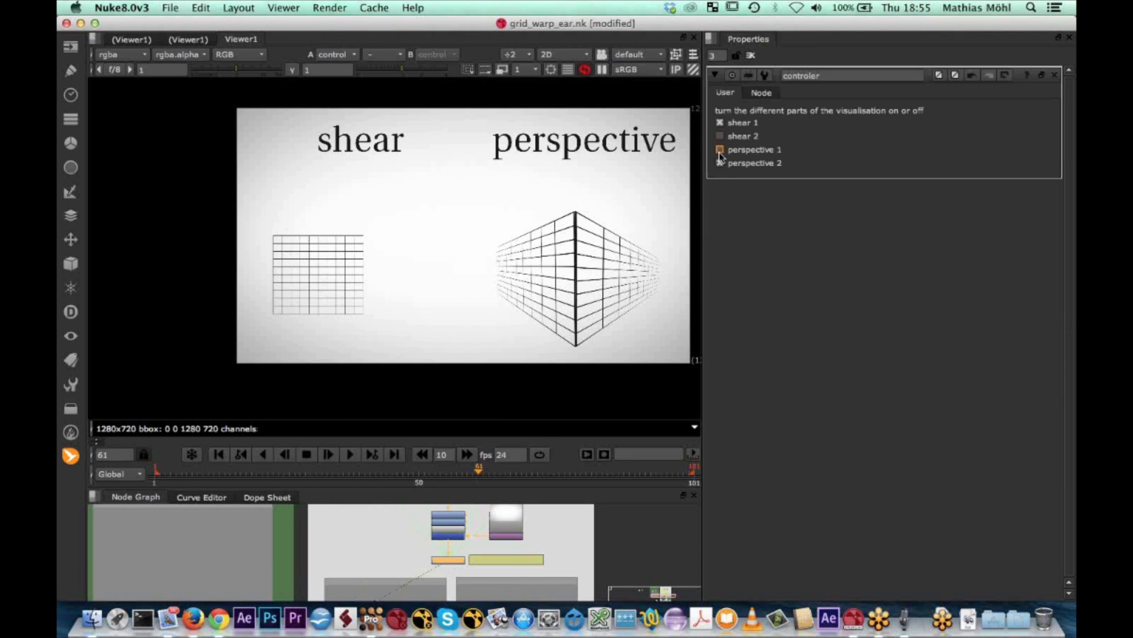
click(719, 163)
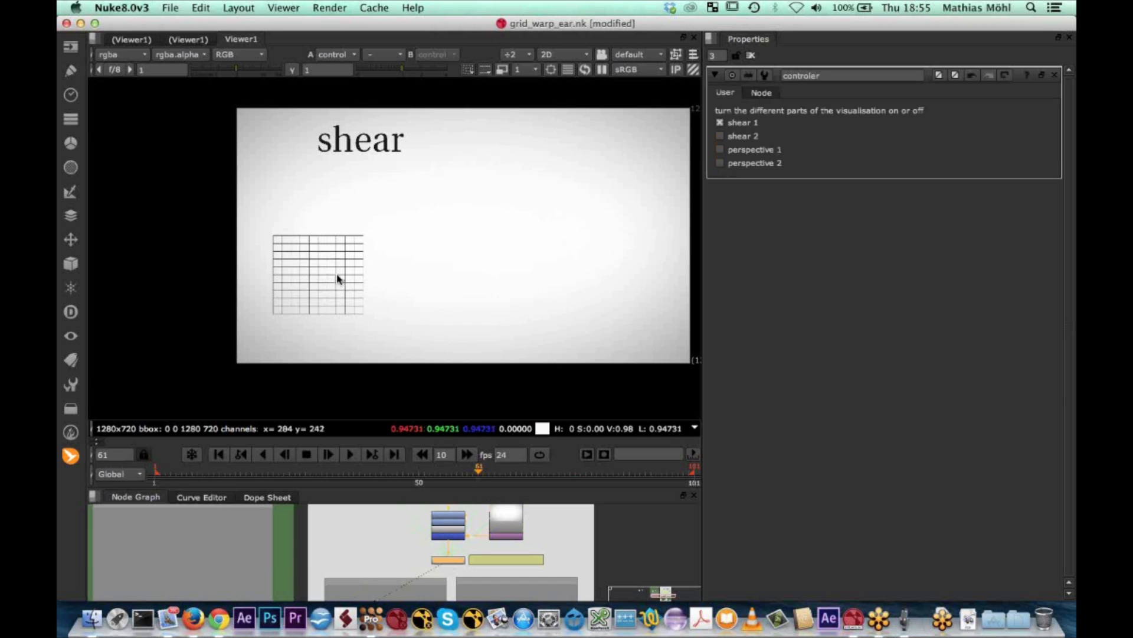
Scrub back to frame 13 to examine how the single shear grid deforms
scroll(336, 275, up, 2)
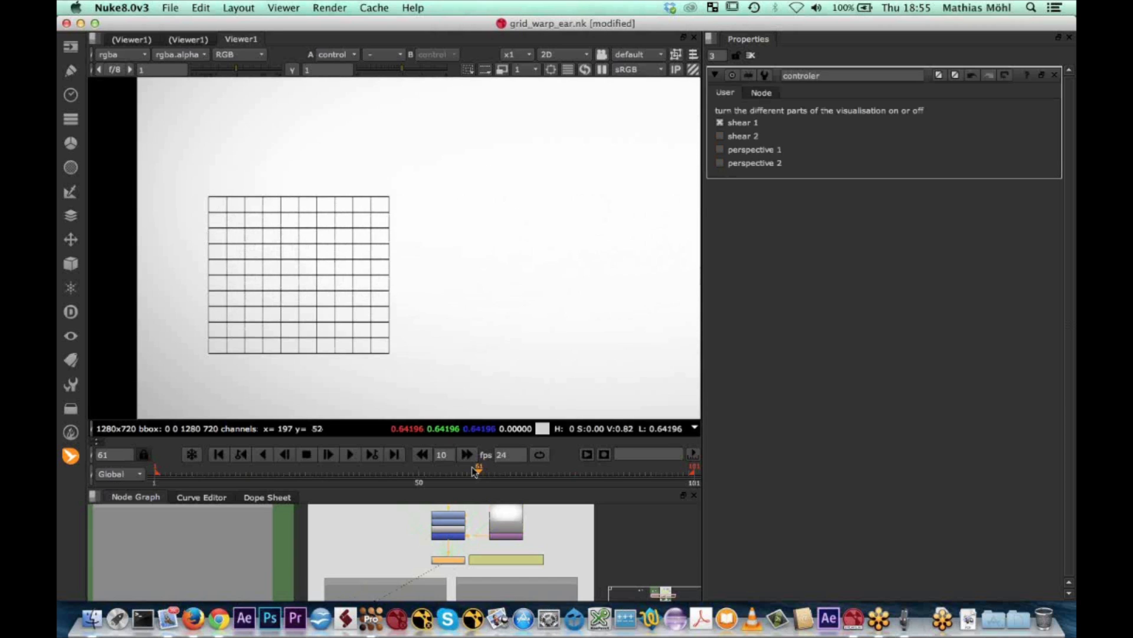
click(474, 472)
mouse_move(473, 472)
mouse_down()
mouse_move(164, 476)
mouse_move(388, 458)
mouse_move(310, 471)
mouse_move(235, 446)
mouse_move(433, 445)
mouse_move(219, 444)
mouse_up()
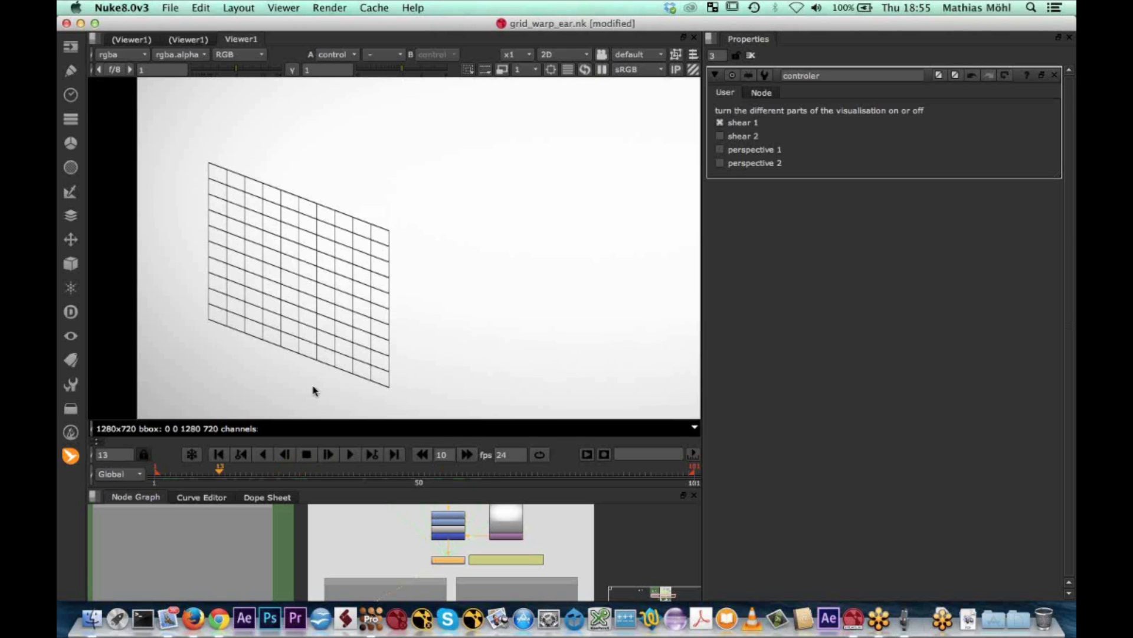
Turn on shear 2 and scrub to frame 28 to compare the two adjoining shear grids
click(720, 135)
key(Left)
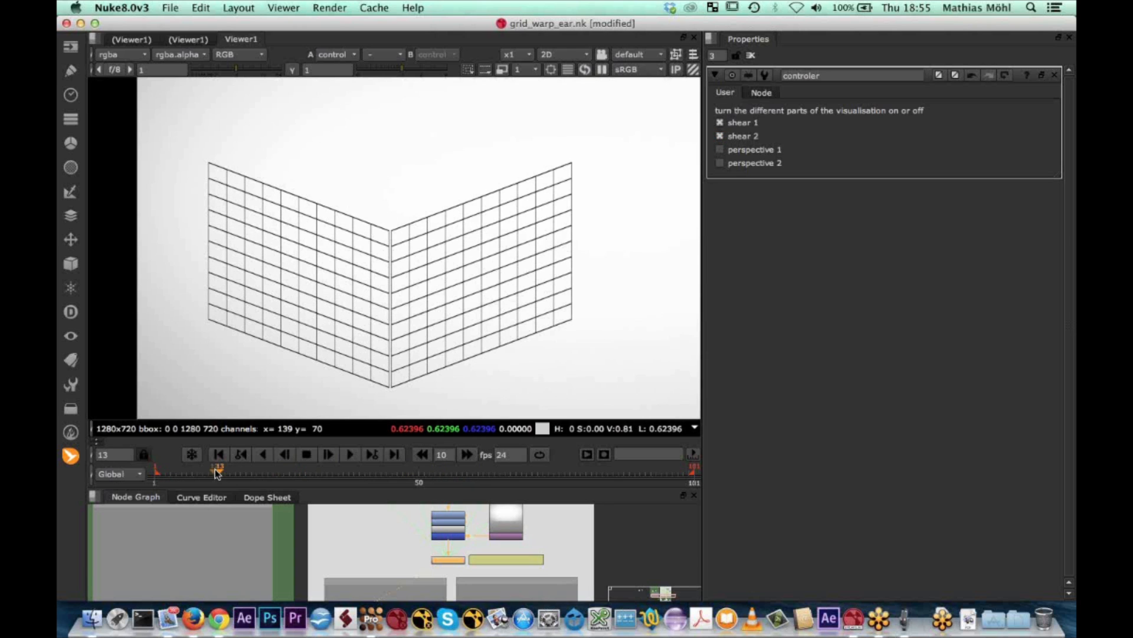
click(234, 474)
mouse_move(262, 473)
mouse_down()
mouse_move(299, 454)
mouse_move(155, 457)
mouse_move(210, 455)
mouse_move(228, 468)
mouse_move(326, 454)
mouse_move(191, 452)
mouse_move(361, 441)
mouse_move(175, 451)
mouse_move(360, 441)
mouse_move(266, 443)
mouse_move(319, 444)
mouse_move(217, 463)
mouse_move(310, 458)
mouse_move(193, 467)
mouse_move(300, 470)
mouse_up()
scroll(342, 339, down, 2)
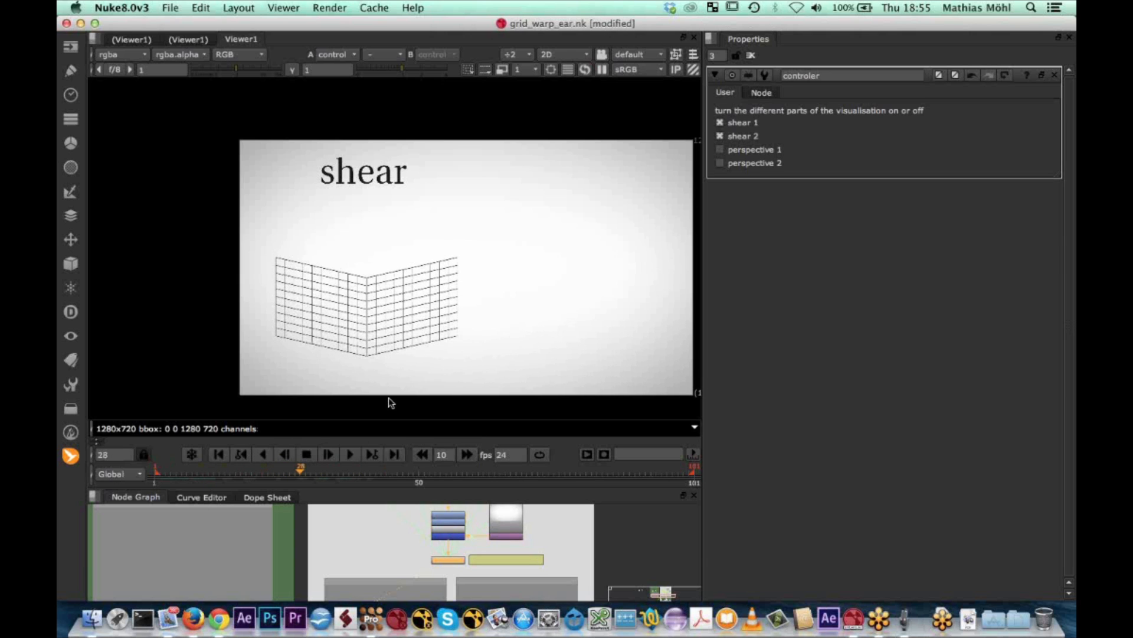
Turn on perspective 1 in the visualisation
click(719, 149)
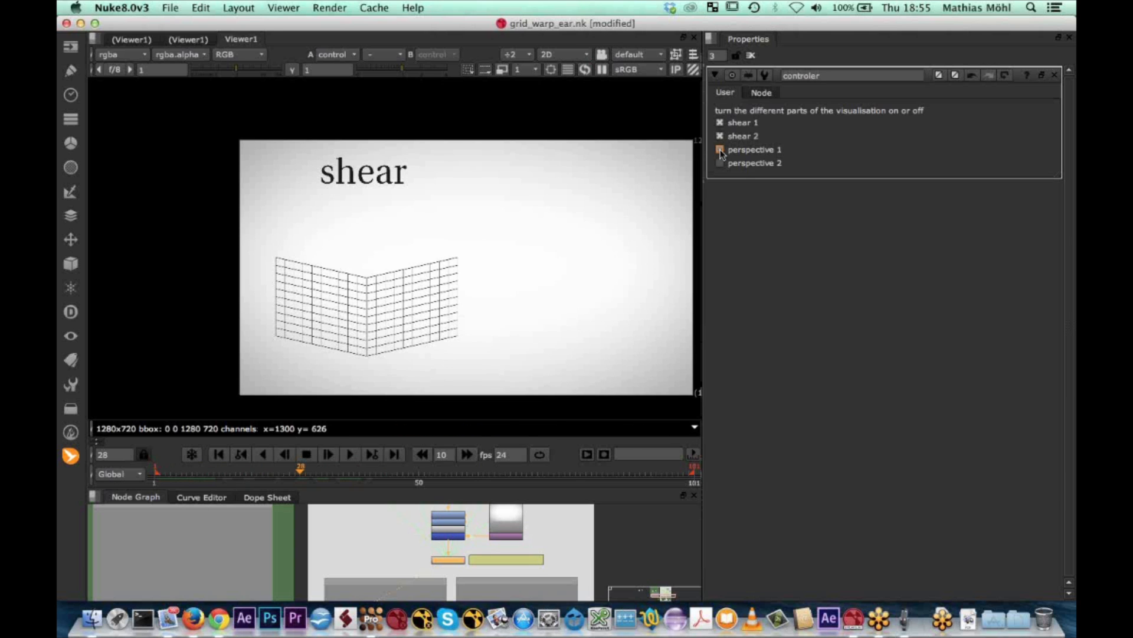
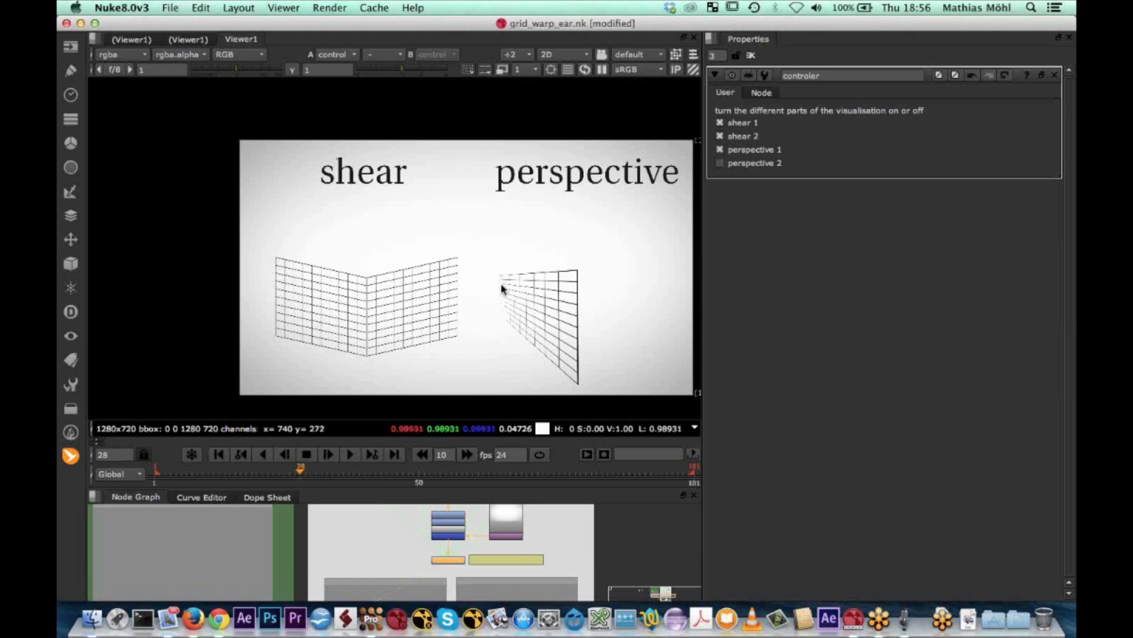
Turn on perspective 2 and scrub back to frame 16 and forward to frame 49 to compare the shear and perspective grids
click(721, 164)
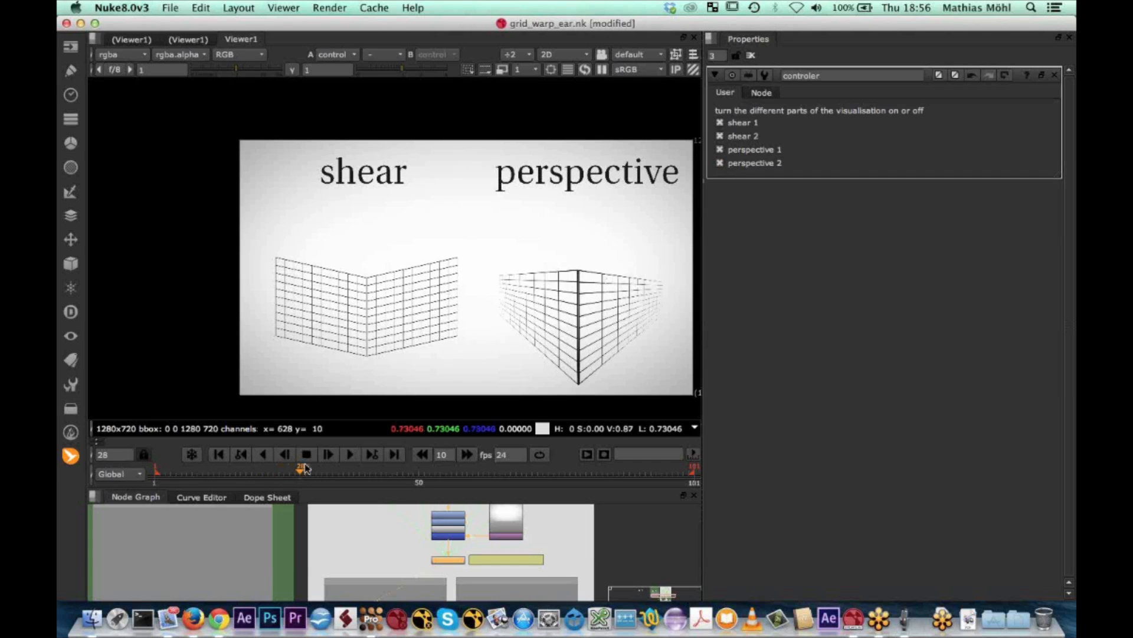
click(268, 470)
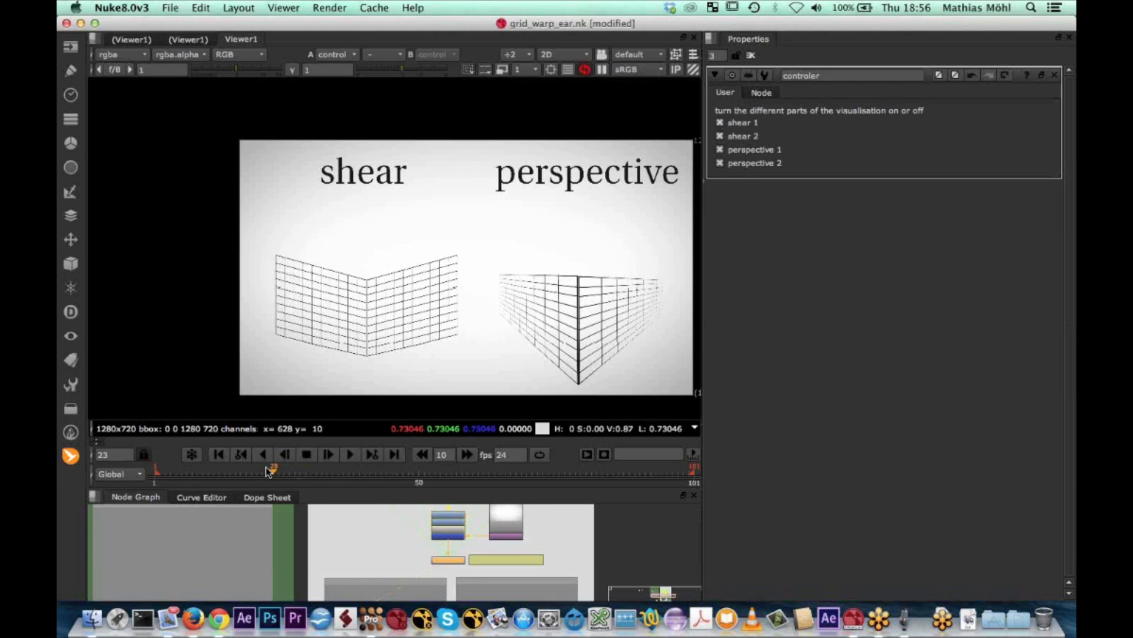
mouse_move(254, 466)
mouse_down()
mouse_move(354, 468)
mouse_move(232, 465)
mouse_up()
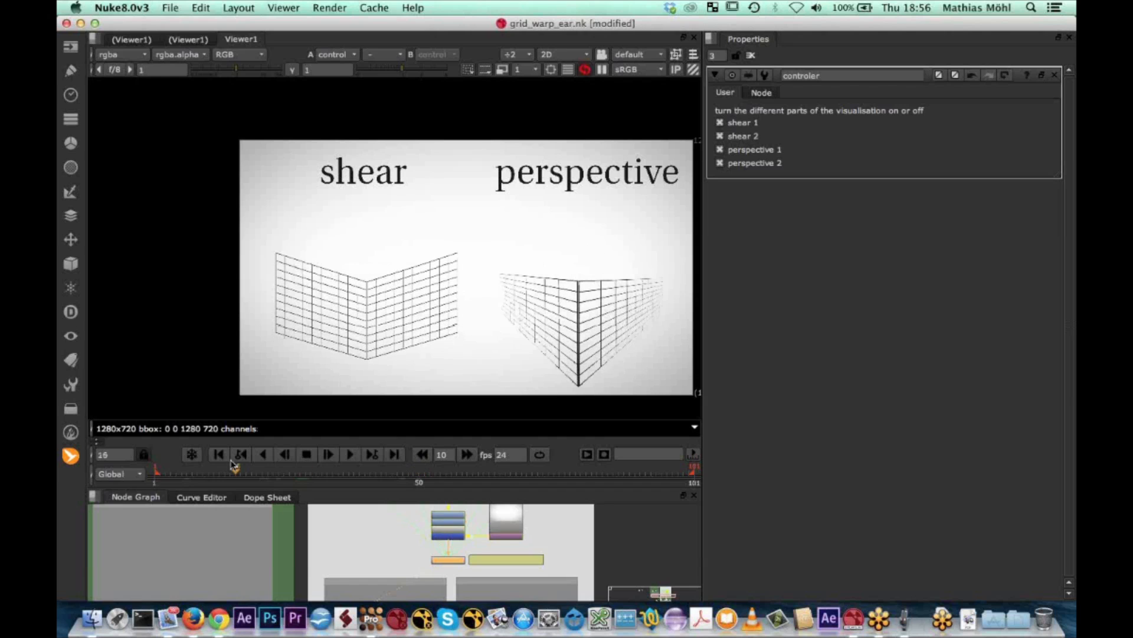
click(328, 454)
drag(332, 459, 412, 466)
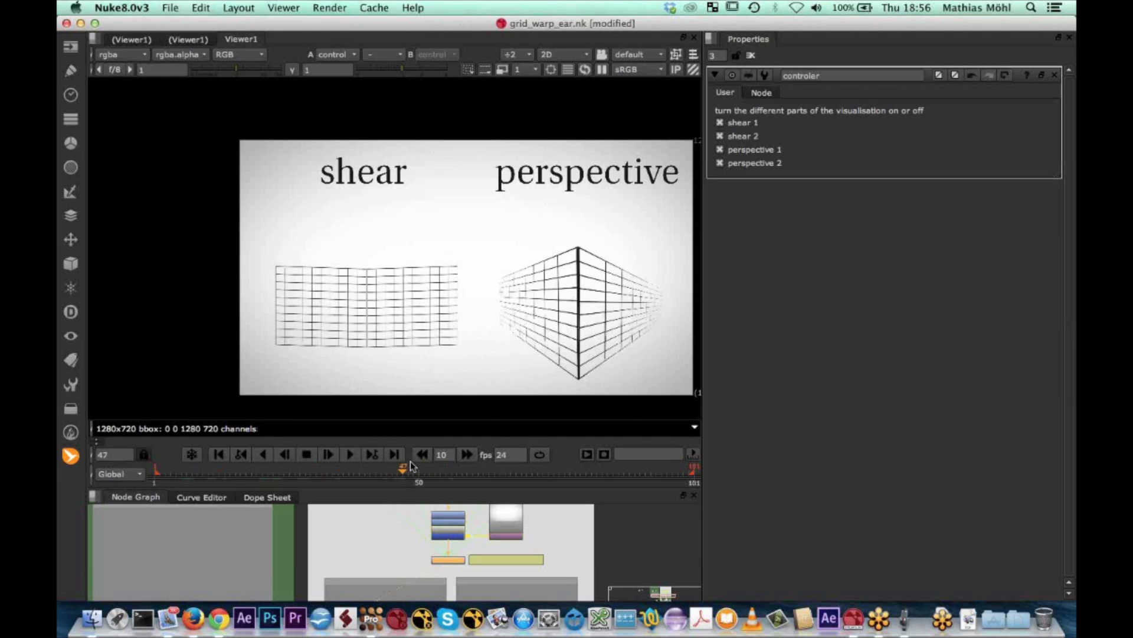
Switch to mocha Pro, show the planar grid on the ear track and scrub back to frame 66
click(371, 620)
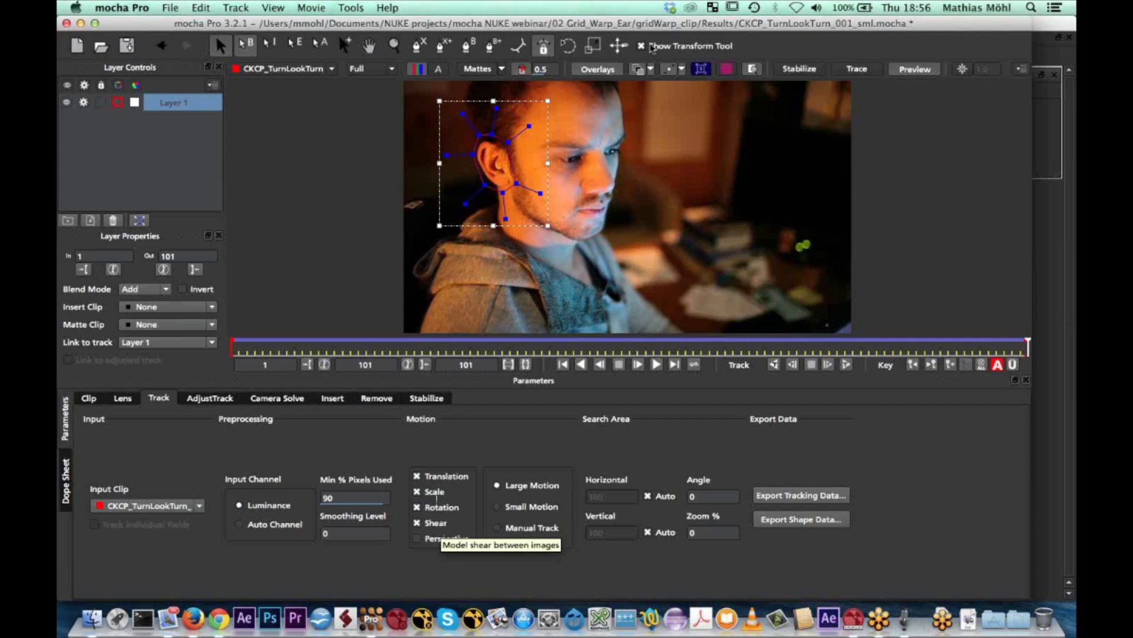
click(700, 70)
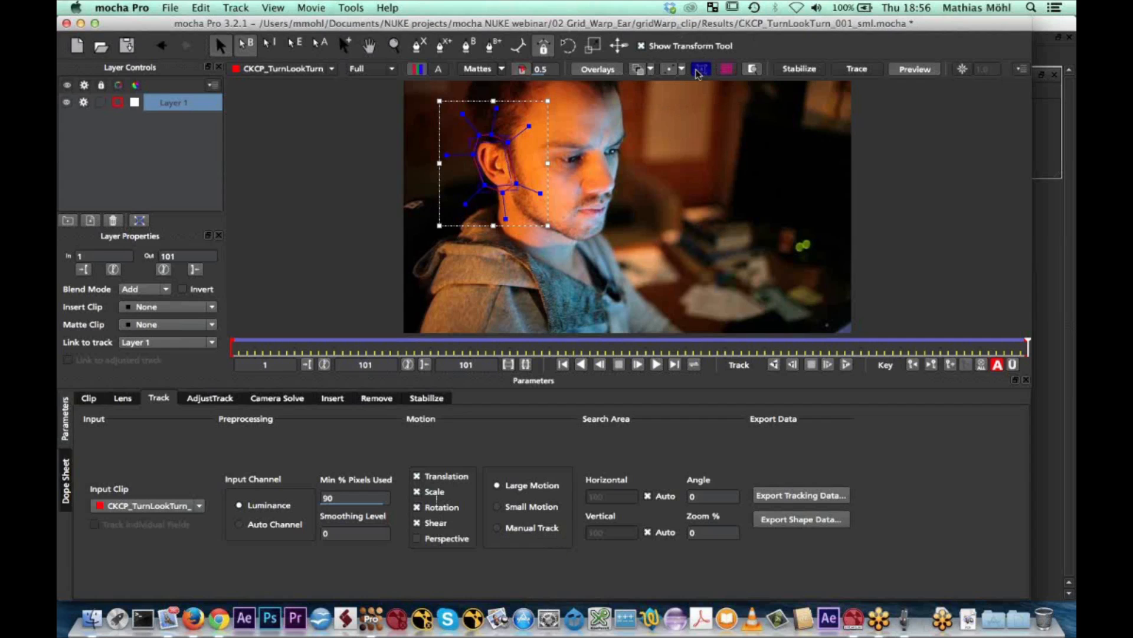
click(726, 69)
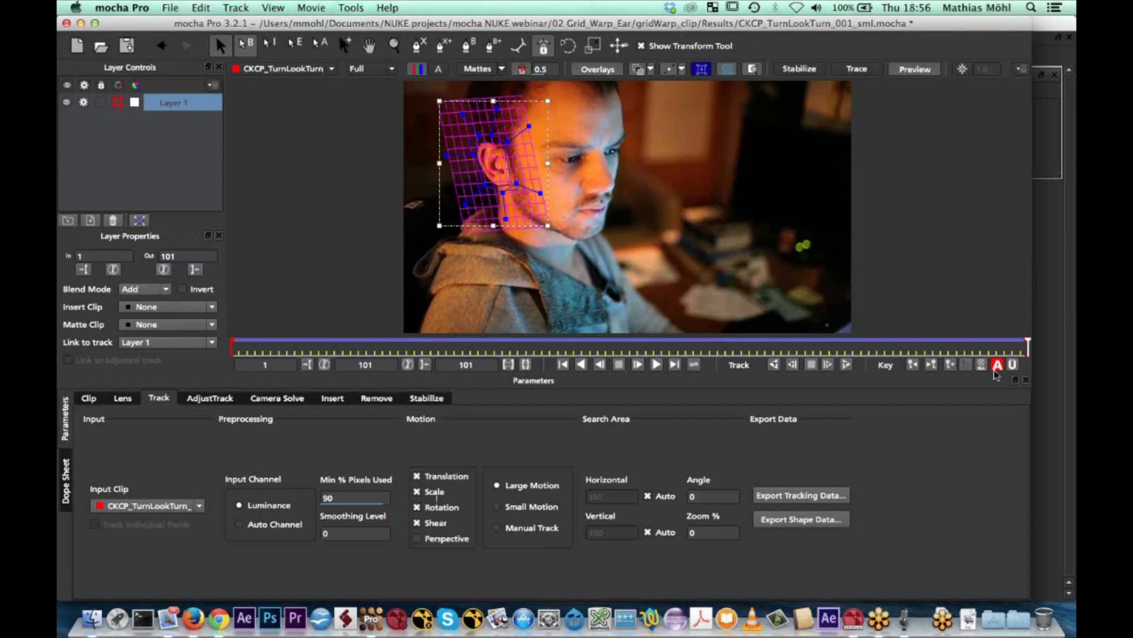
drag(1016, 349, 748, 347)
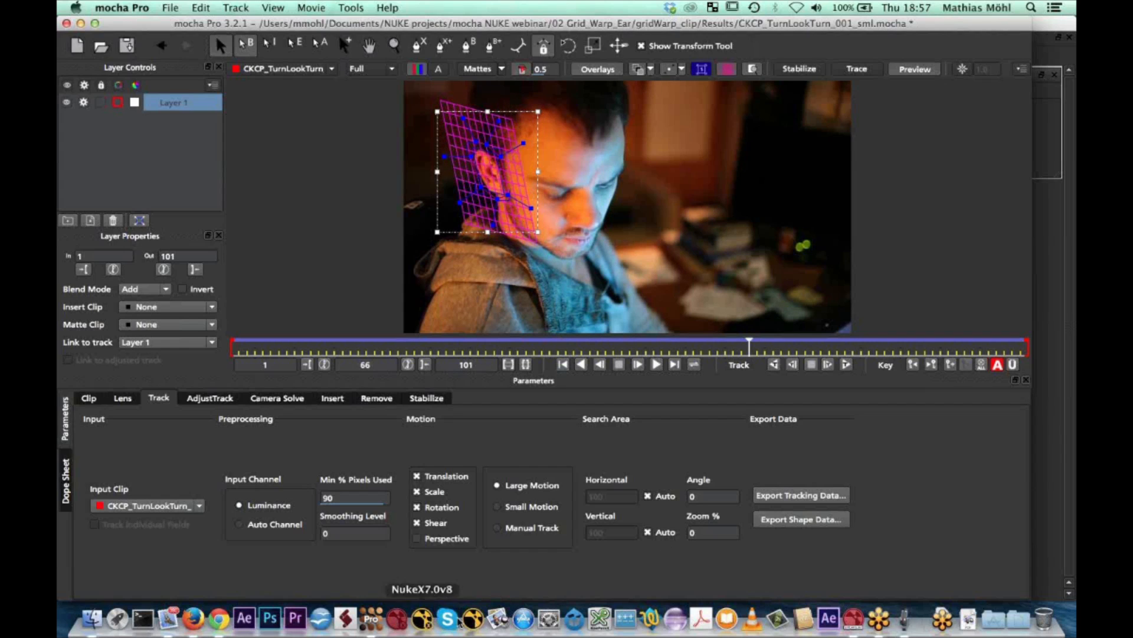
Switch to Nuke, display the GridWarp3_4 node in the viewer with its properties open and scrub to frame 71
click(854, 619)
middle_drag(349, 515, 606, 530)
scroll(399, 533, up, 4)
middle_drag(404, 507, 395, 537)
click(378, 515)
key(1)
click(379, 518)
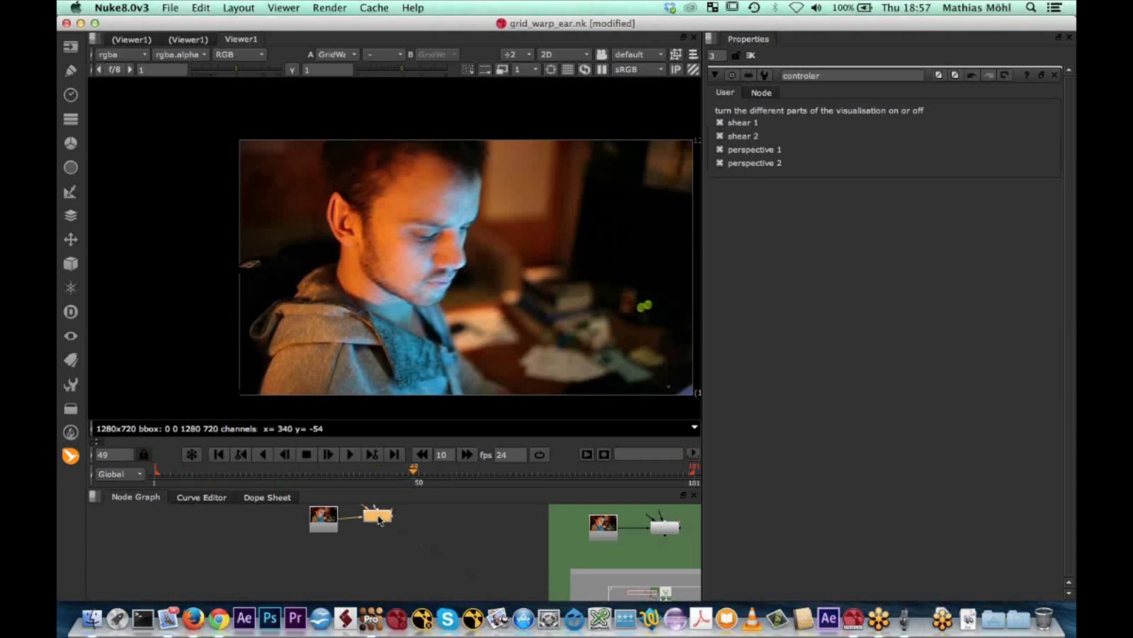
double_click(379, 516)
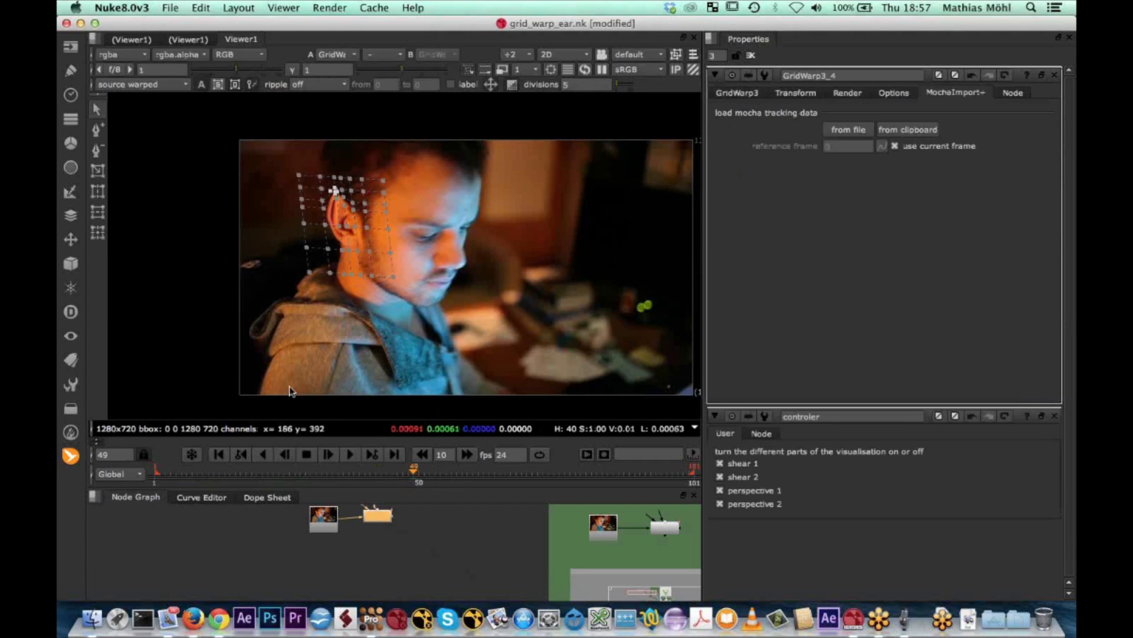
drag(434, 475, 532, 470)
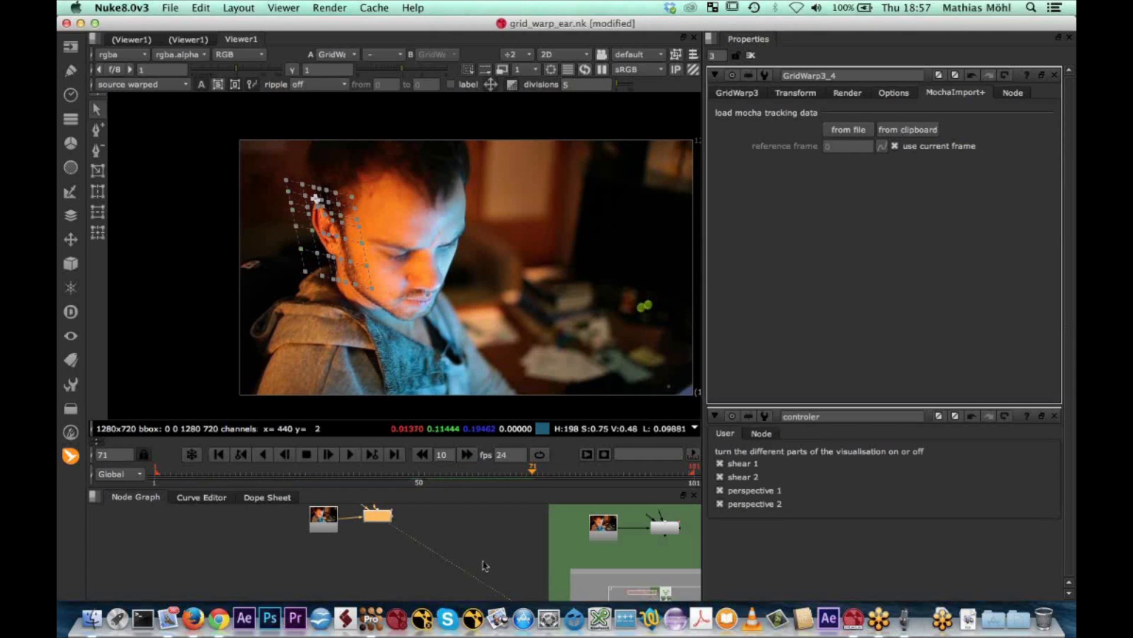
Locate the shear and perspective node groups in the node graph and check the motion settings of the ear track in mocha Pro
middle_drag(518, 556, 510, 556)
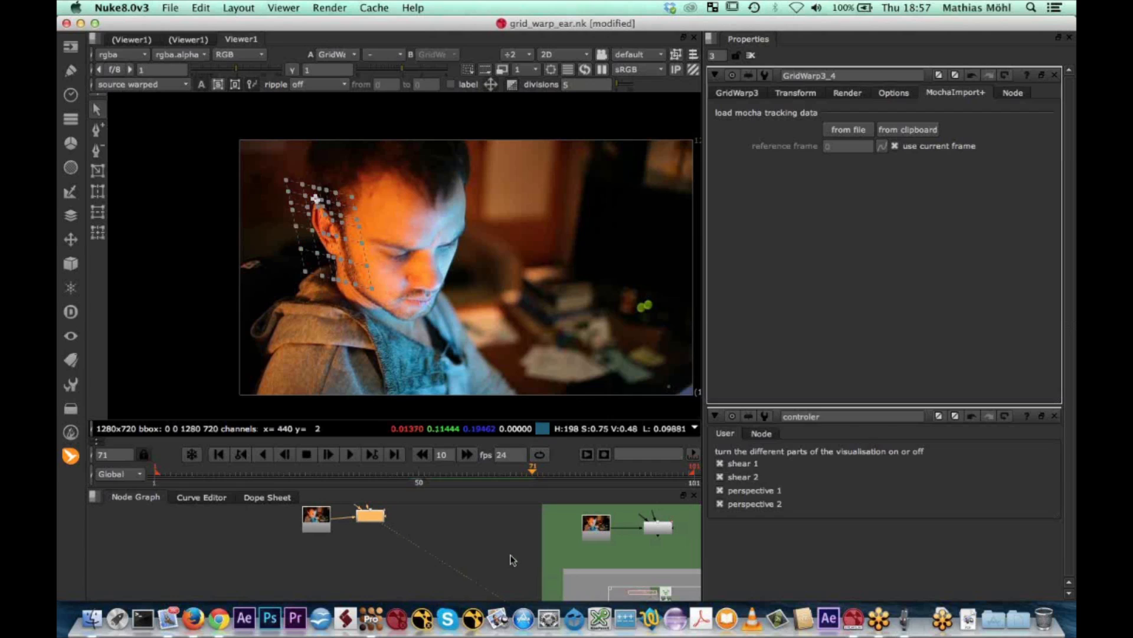
click(371, 619)
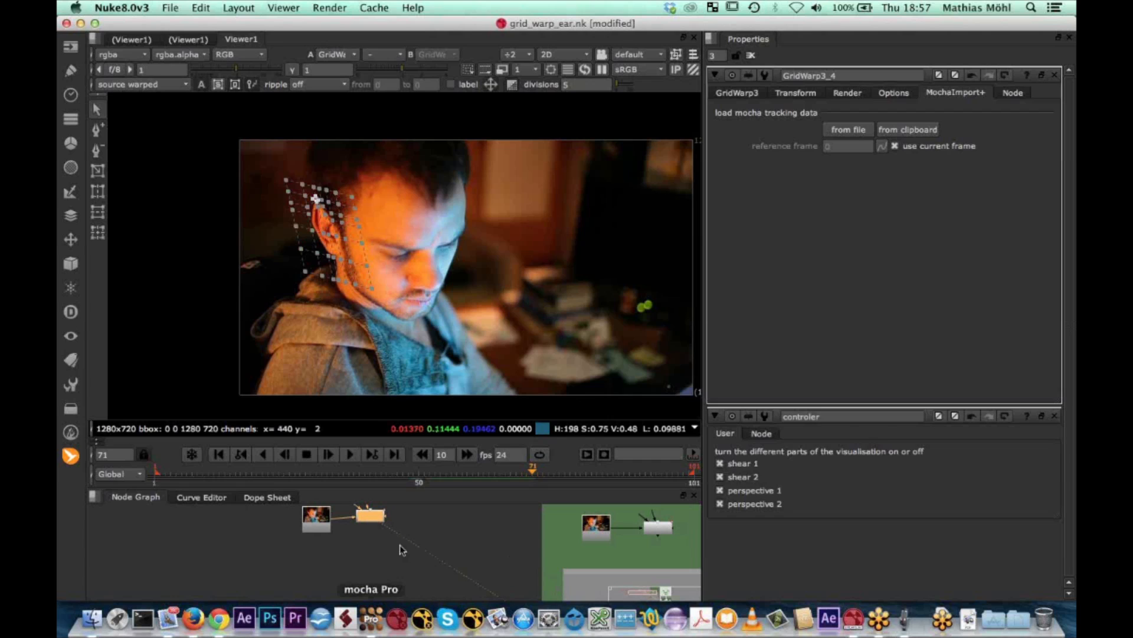
middle_drag(411, 523, 355, 512)
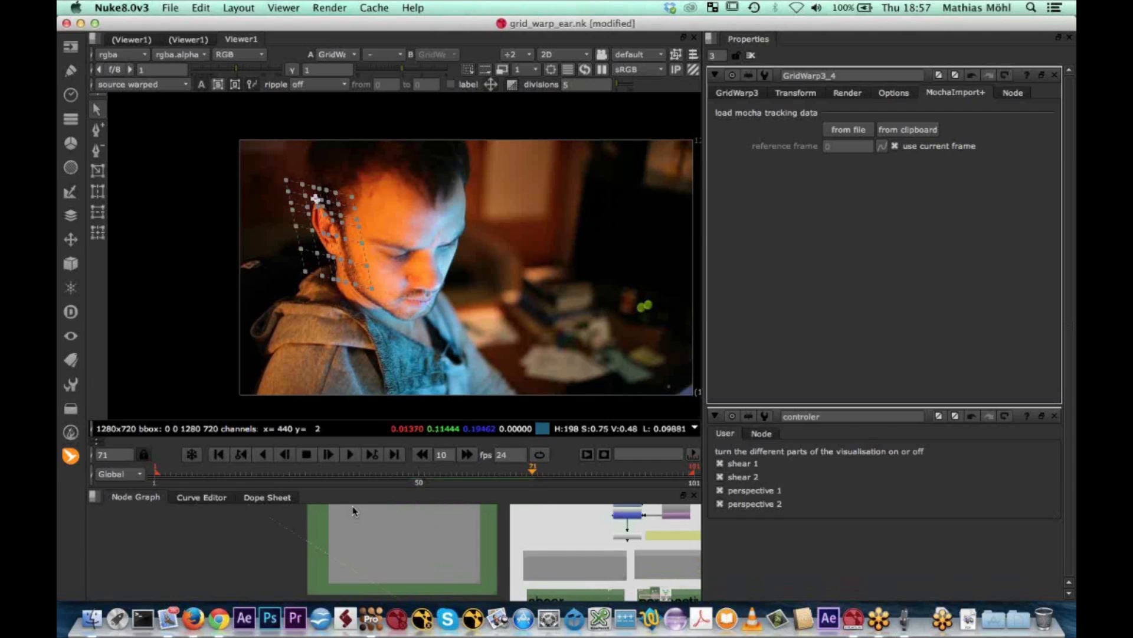
scroll(388, 519, down, 3)
middle_drag(502, 570, 452, 512)
scroll(542, 544, up, 2)
scroll(543, 545, up, 5)
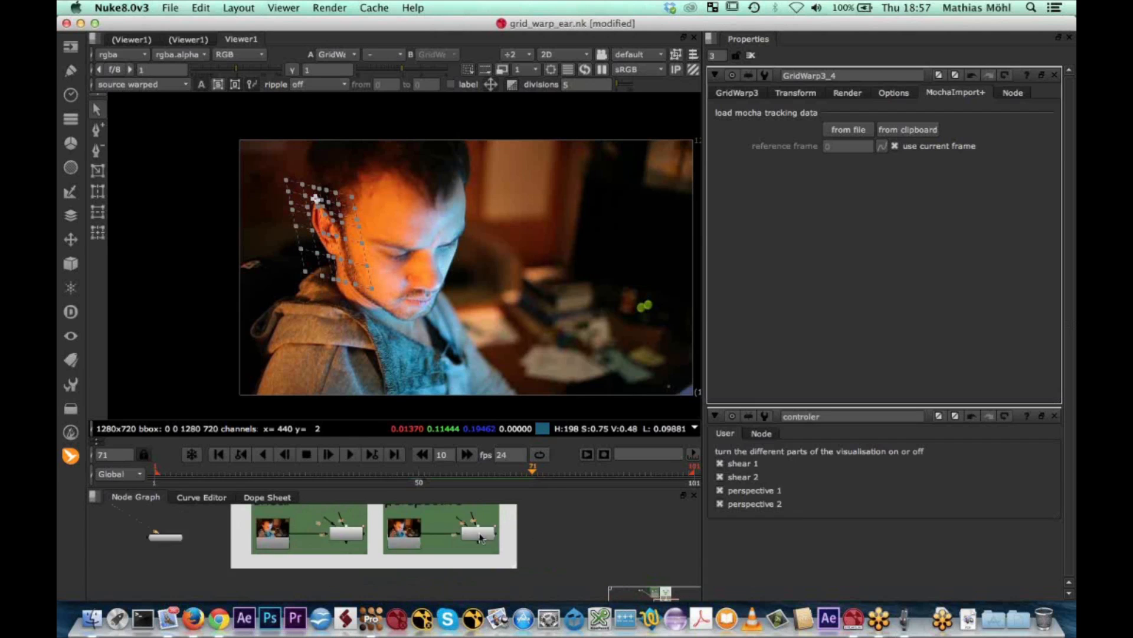
middle_drag(453, 556, 455, 563)
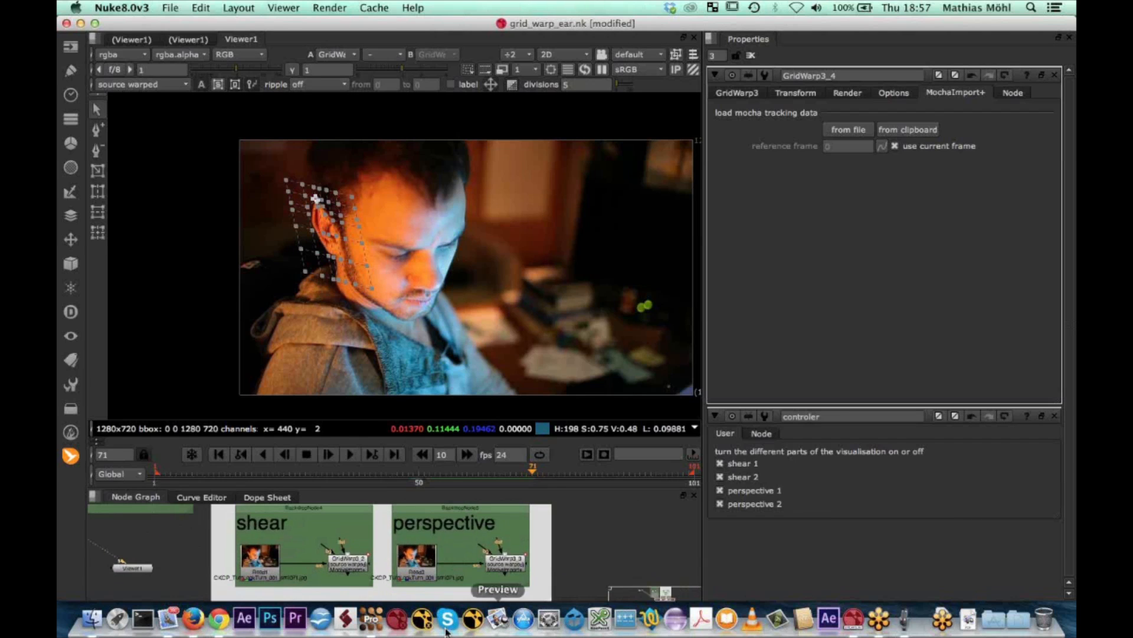
click(381, 624)
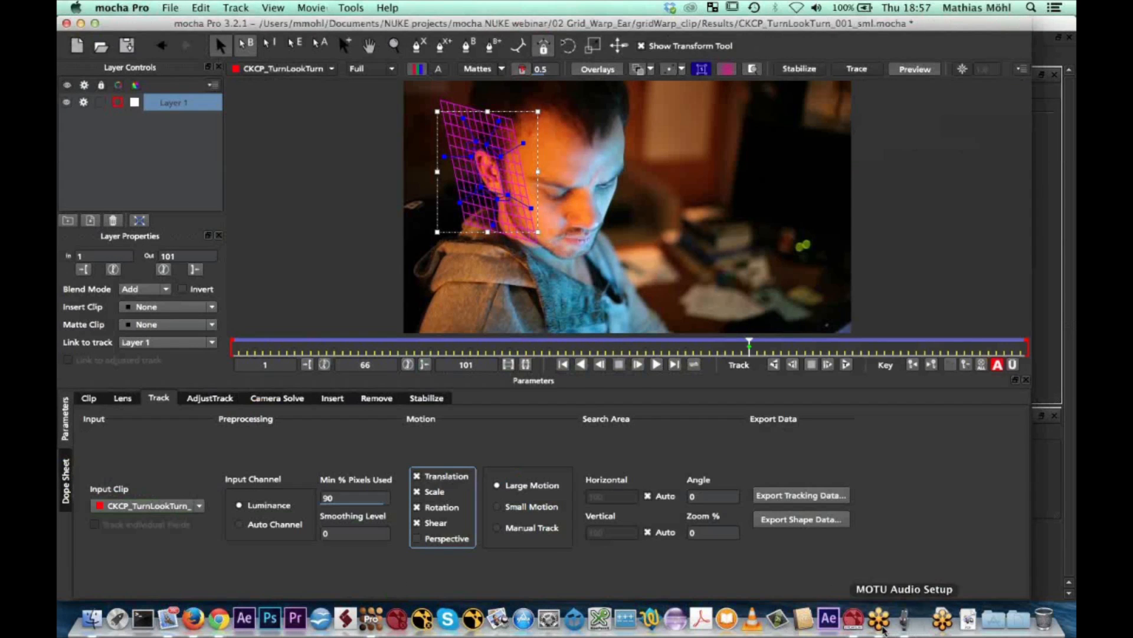
click(943, 618)
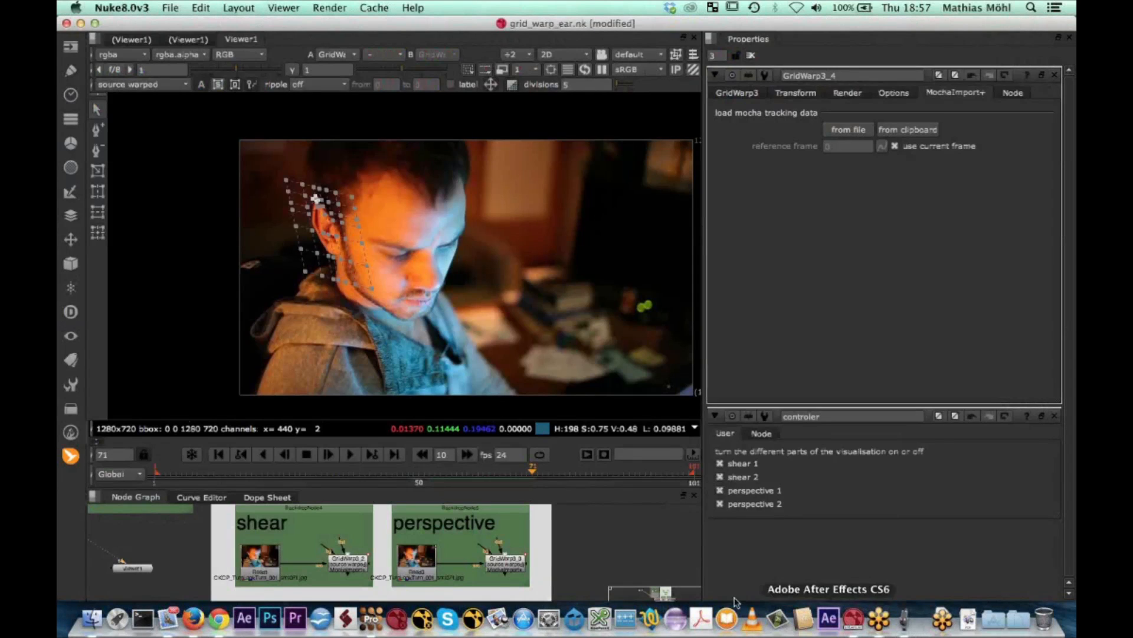
Replace the open properties with those of GridWarp3_3 in the perspective group and move to frame 62
click(1054, 76)
click(1054, 75)
click(499, 564)
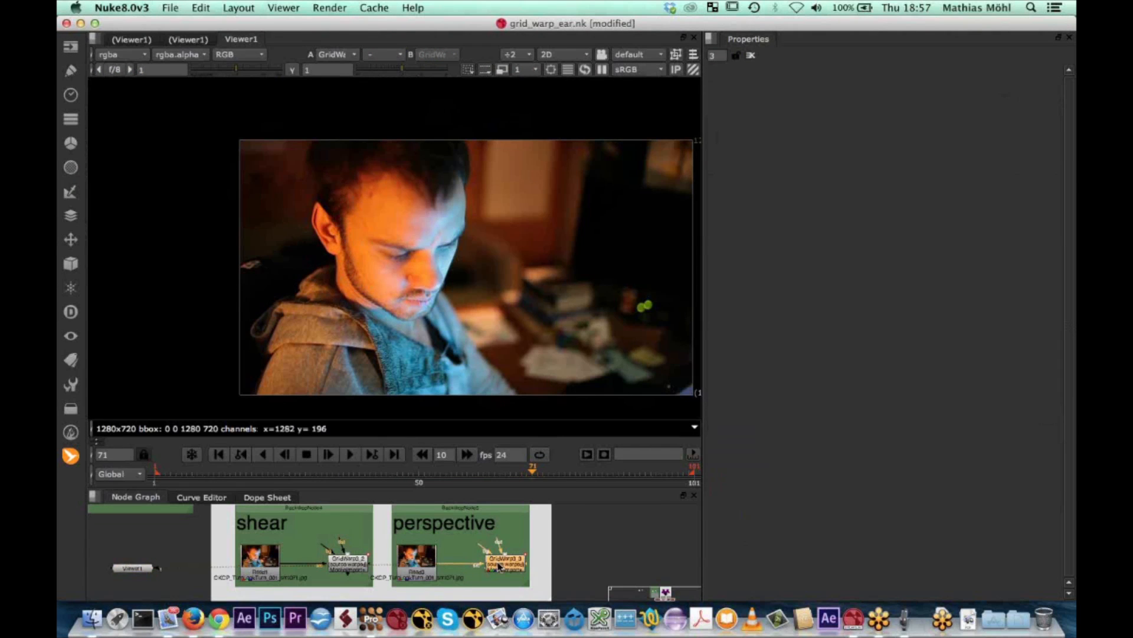
double_click(499, 564)
click(475, 472)
mouse_move(476, 472)
mouse_down()
mouse_move(390, 465)
mouse_move(489, 460)
mouse_up()
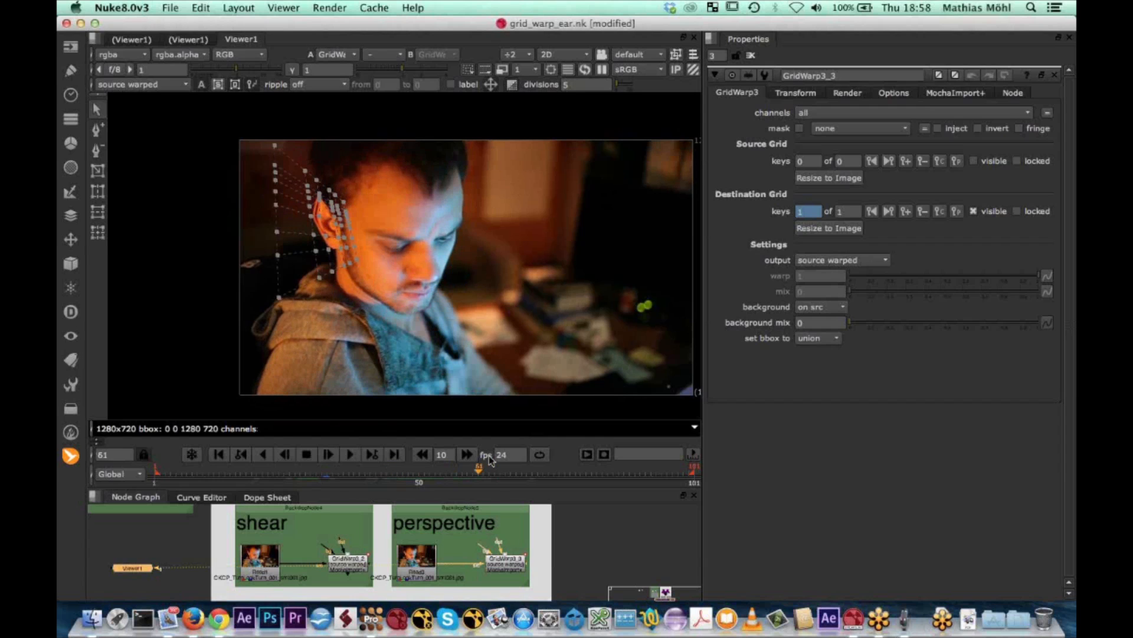
key(Right)
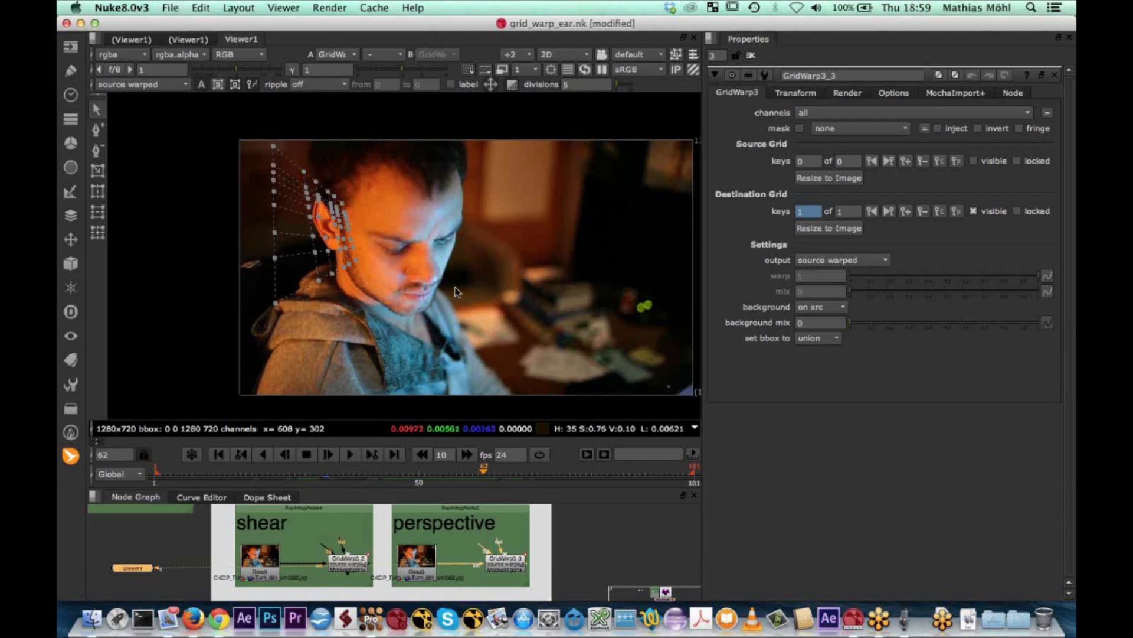
Hide the viewer overlay and play back the perspective-tracked ear warp, stopping on frame 9
key(o)
click(350, 454)
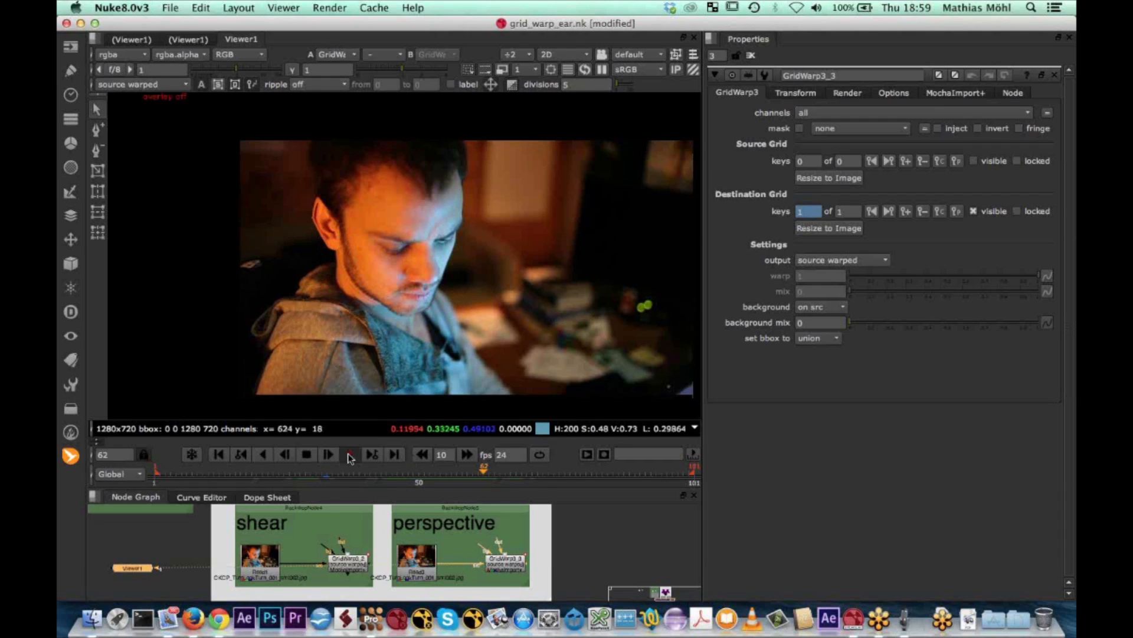
click(350, 454)
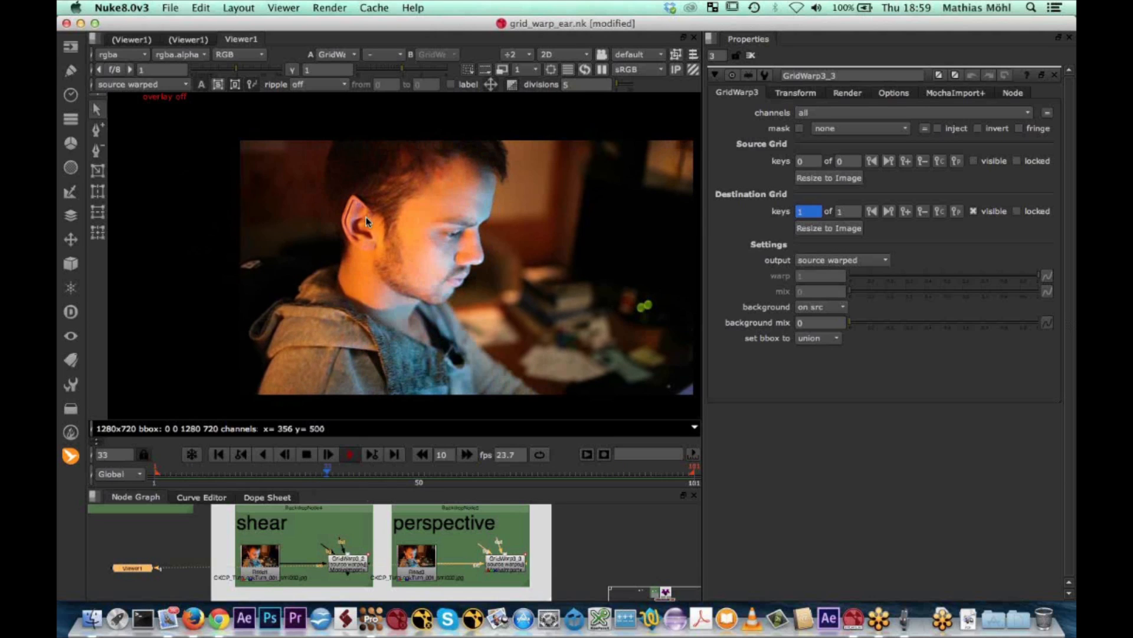
click(306, 455)
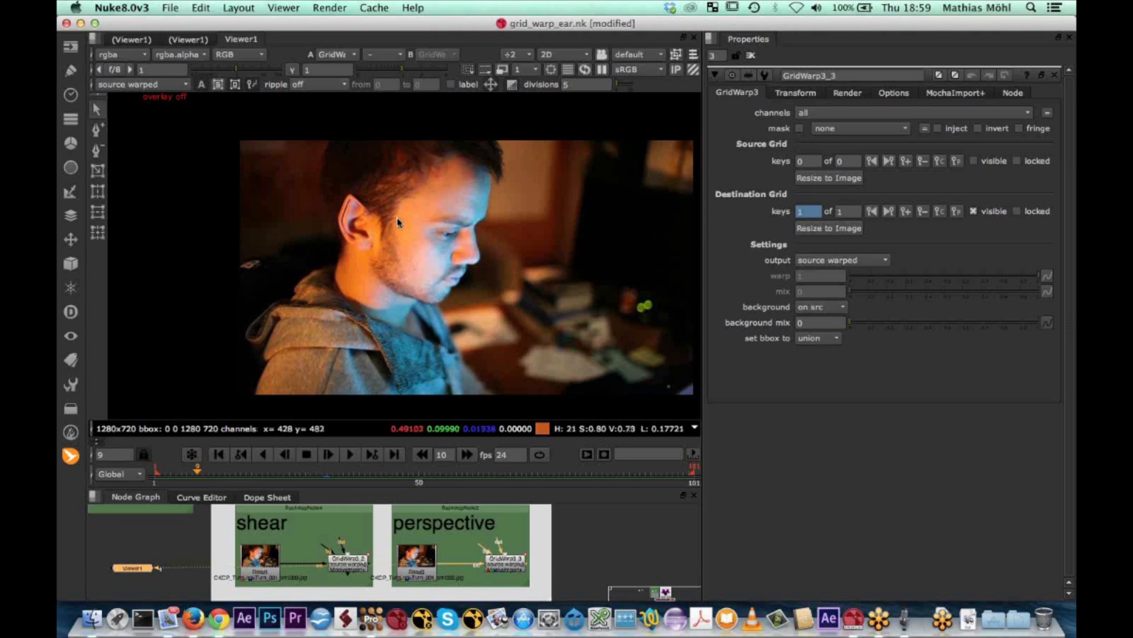
Display GridWarp3_2 from the shear group with its properties, play the warp back and scrub from frame 72 to frame 45
double_click(335, 567)
key(1)
click(343, 456)
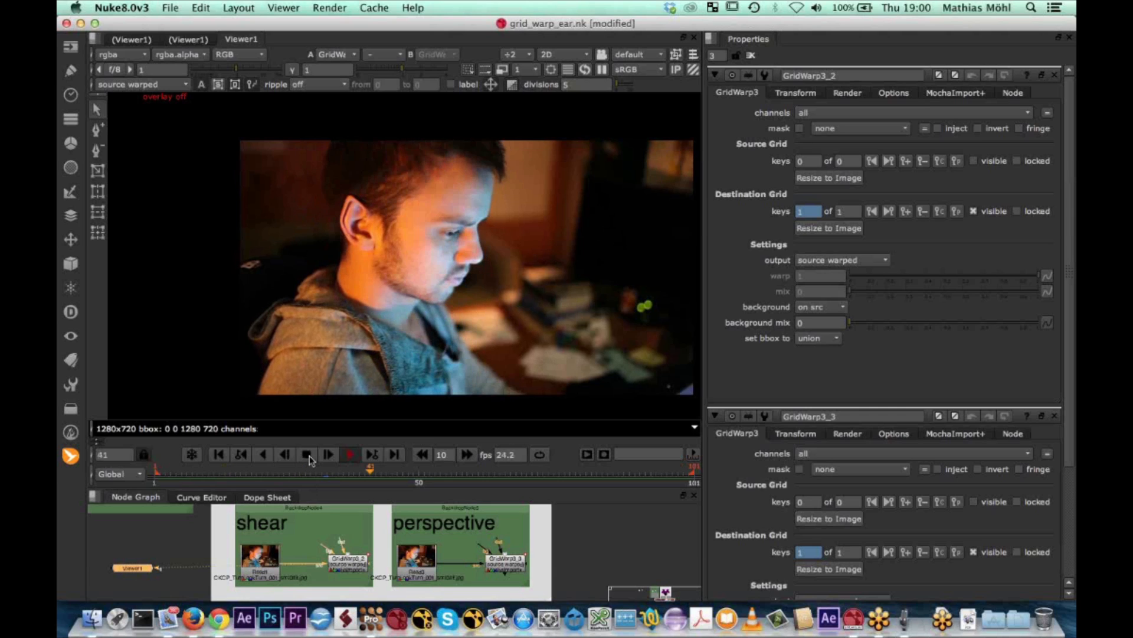
click(307, 454)
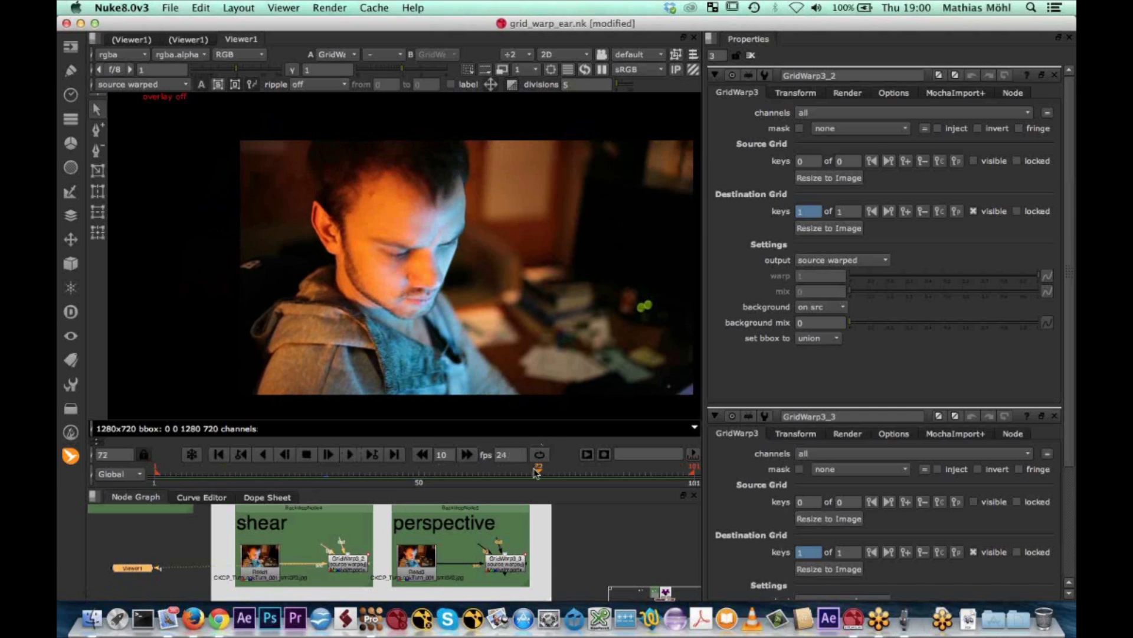
drag(536, 470, 393, 476)
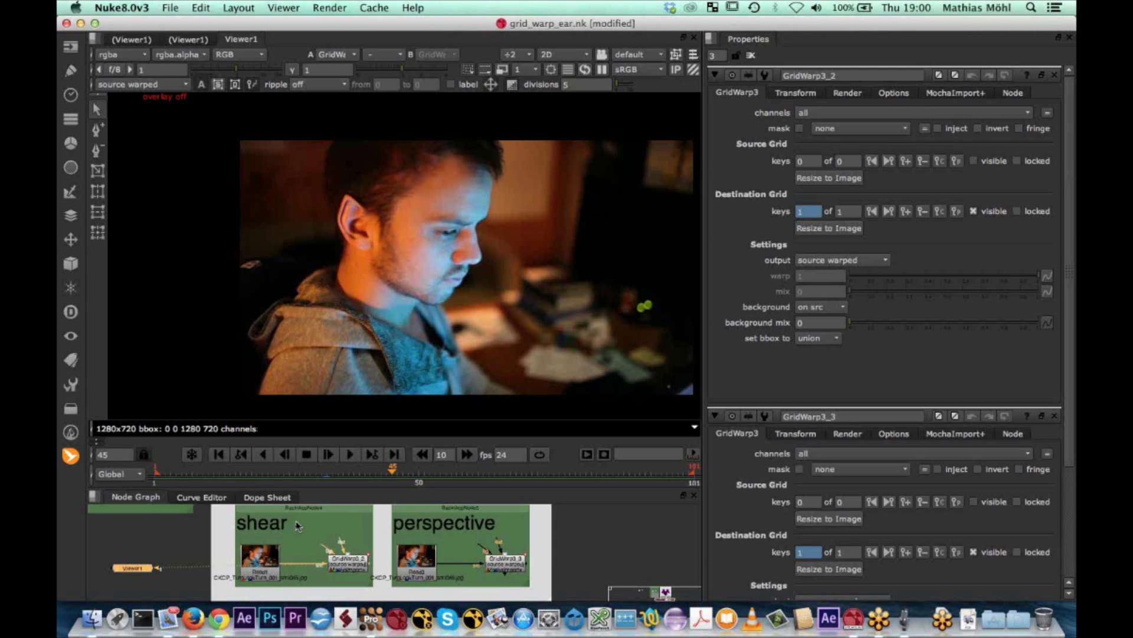
Switch to Finder, collapse the 02 Grid_Warp_Ear folder and open the Porsche_Retouch_Road.nk project
click(91, 619)
scroll(524, 420, down, 3)
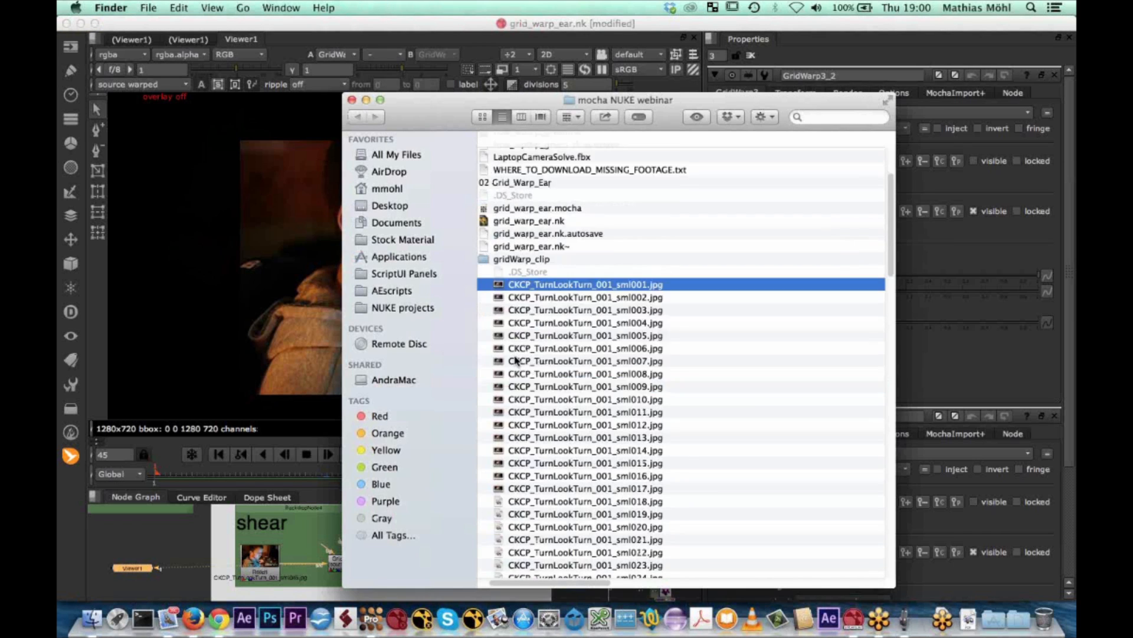
scroll(525, 420, right, 5)
scroll(524, 419, left, 5)
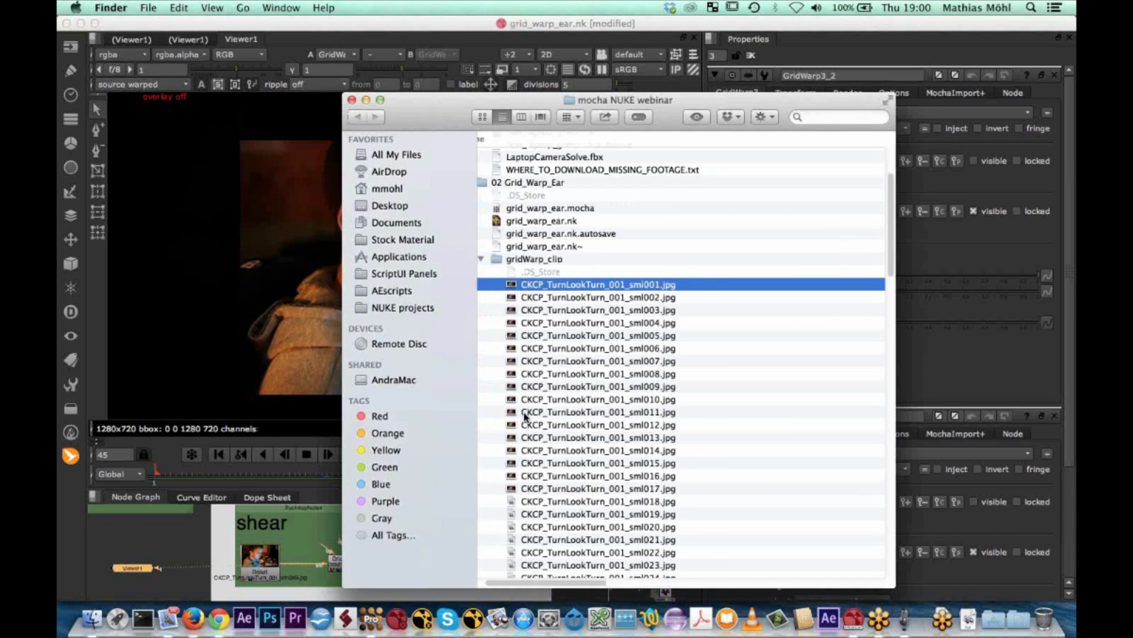
click(510, 183)
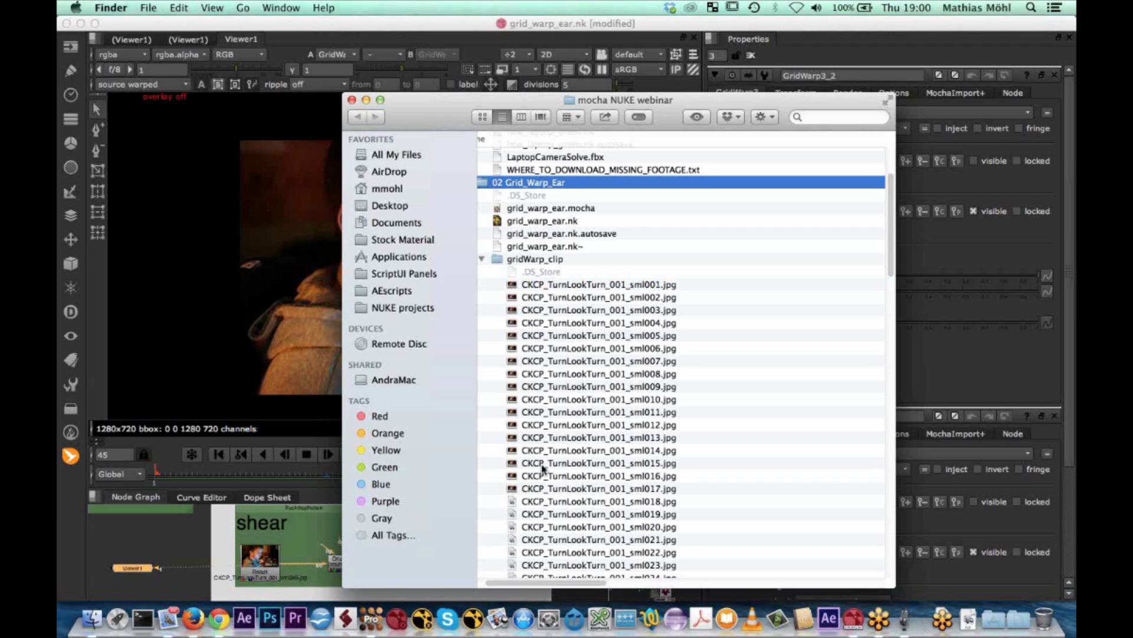
scroll(482, 584, left, 2)
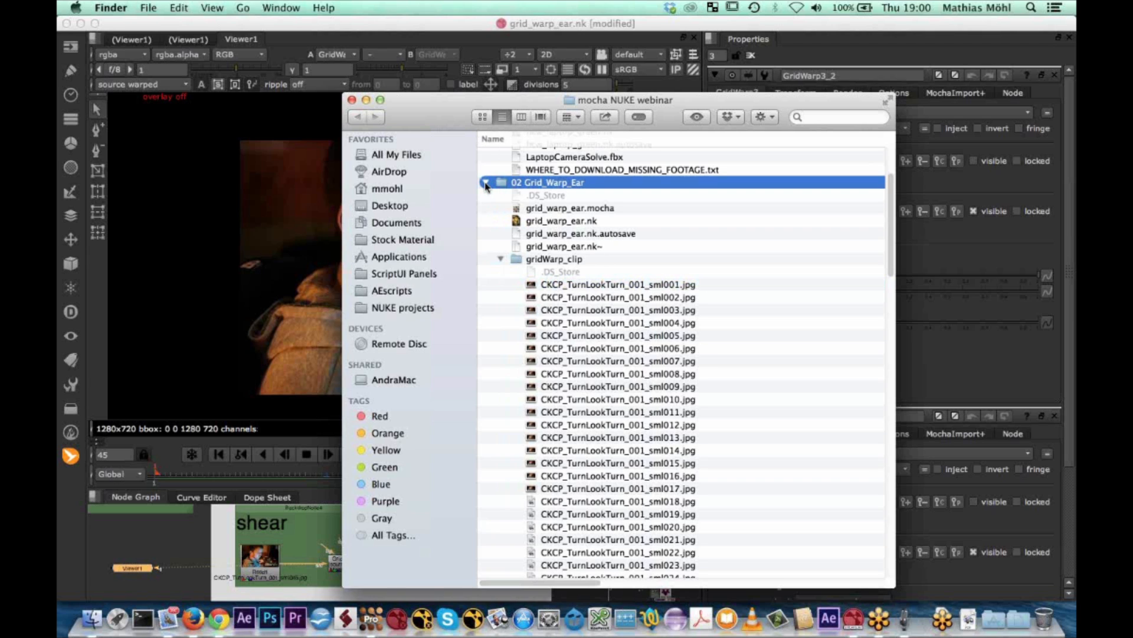
click(485, 183)
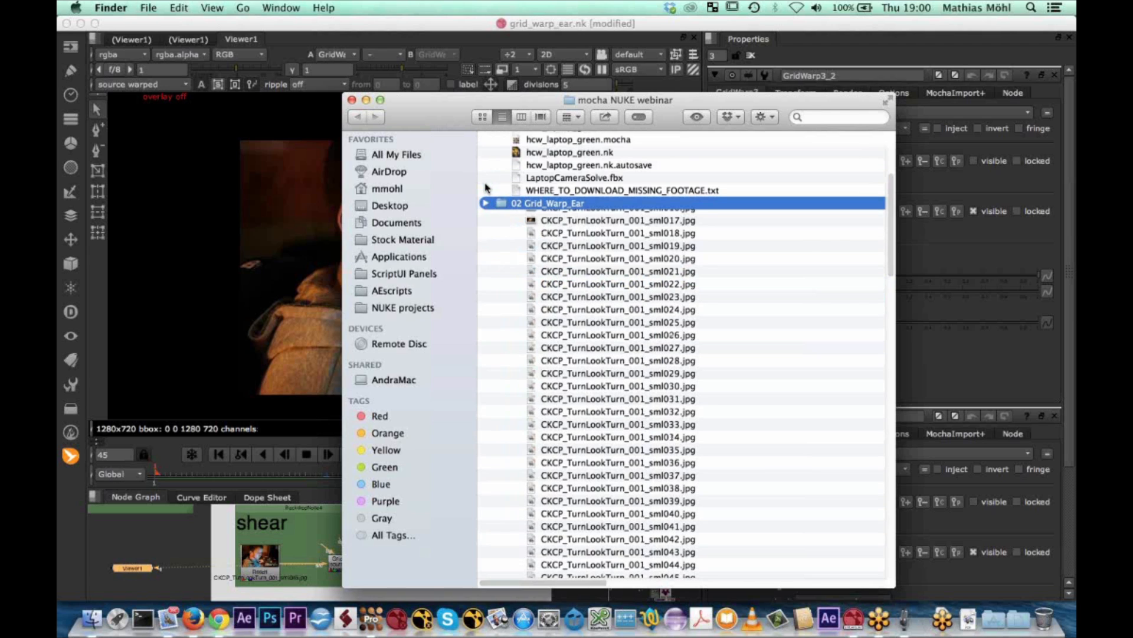
click(550, 296)
double_click(555, 348)
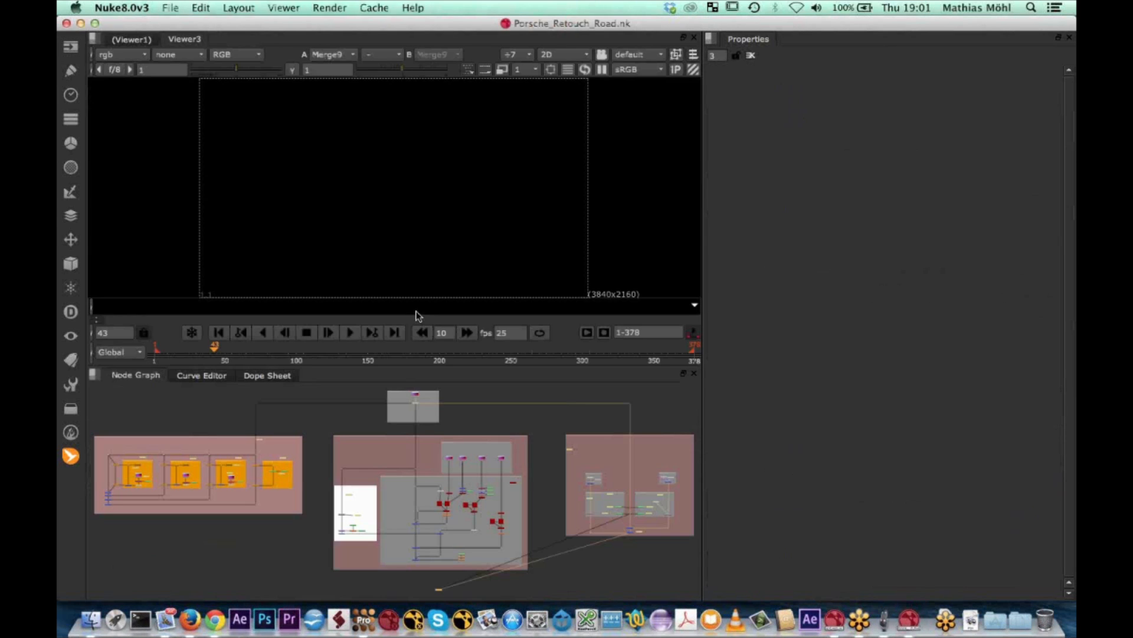
Maximise the viewer, play the Porsche building shot and jump back to around frame 30 to compare its two tracked grids
key(space)
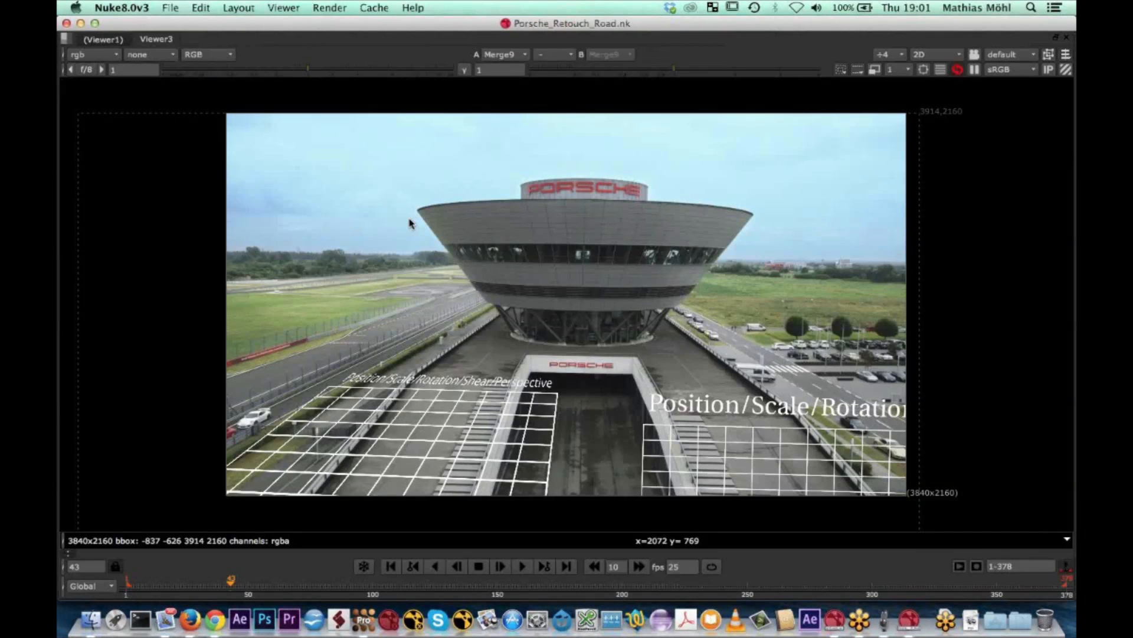
click(522, 568)
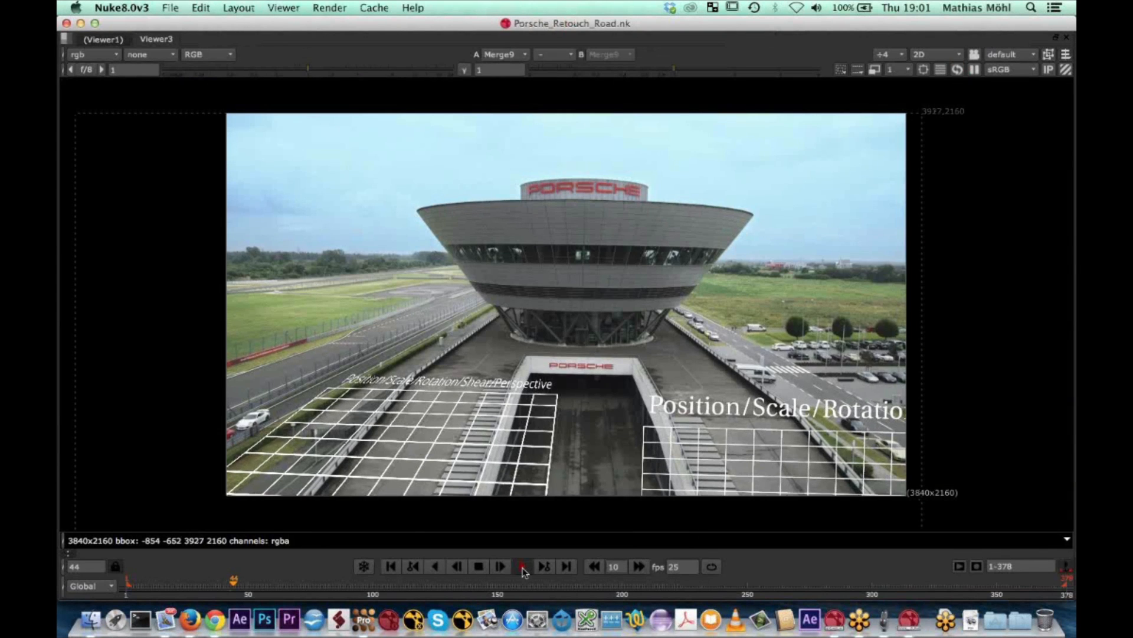
click(190, 586)
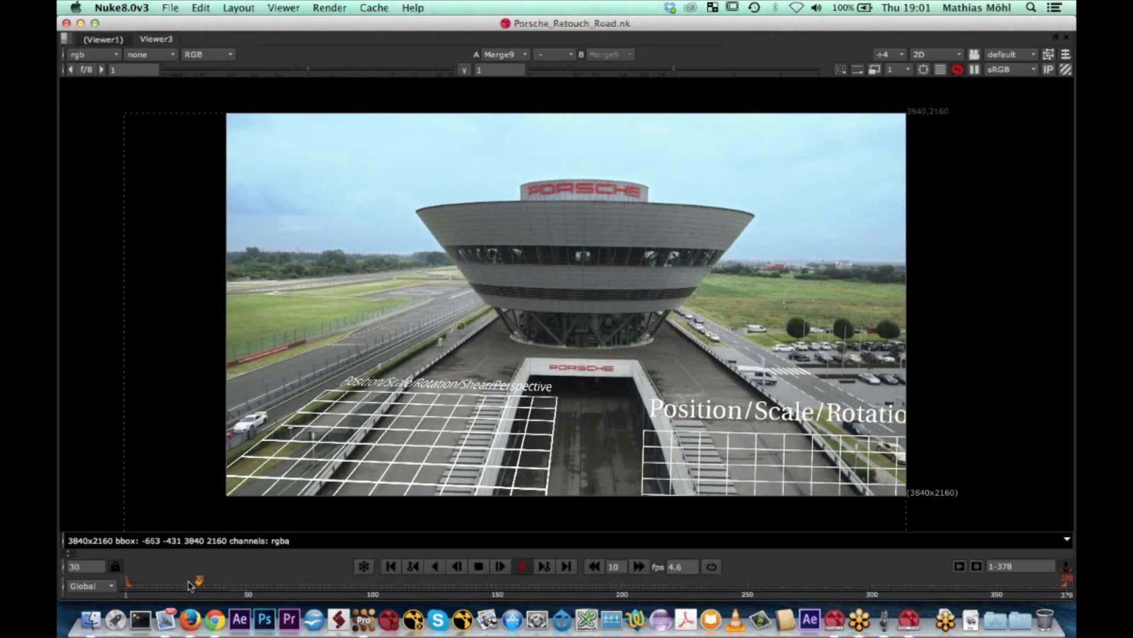
Scrub repeatedly through the opening frames of the Porsche shot to compare the two tracked grids, stopping on frame 15
drag(190, 586, 128, 585)
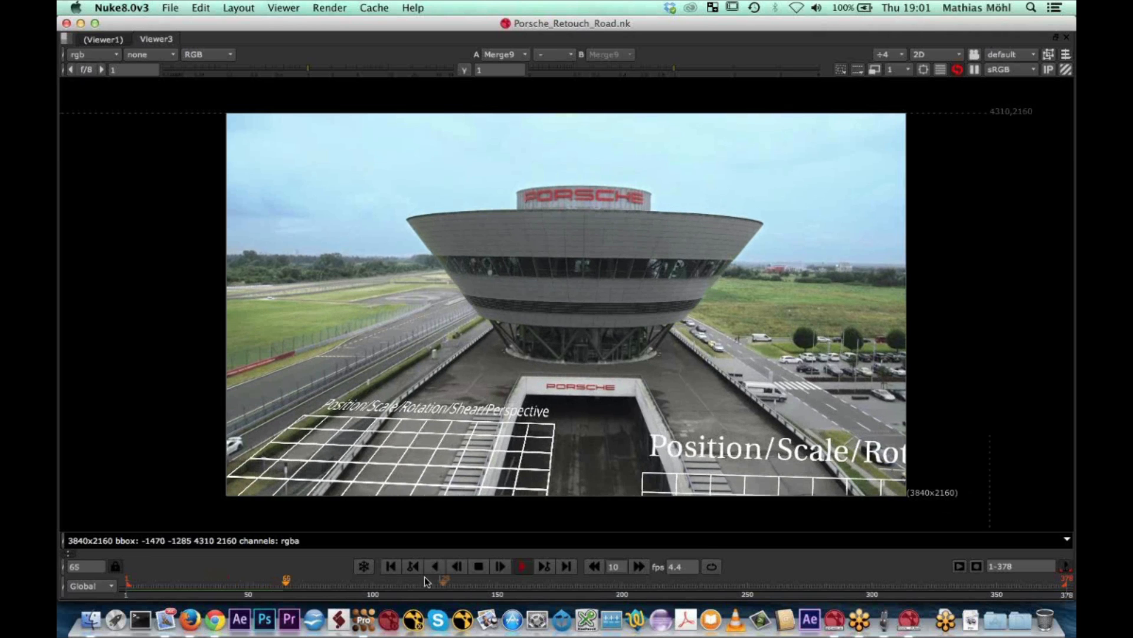
click(150, 581)
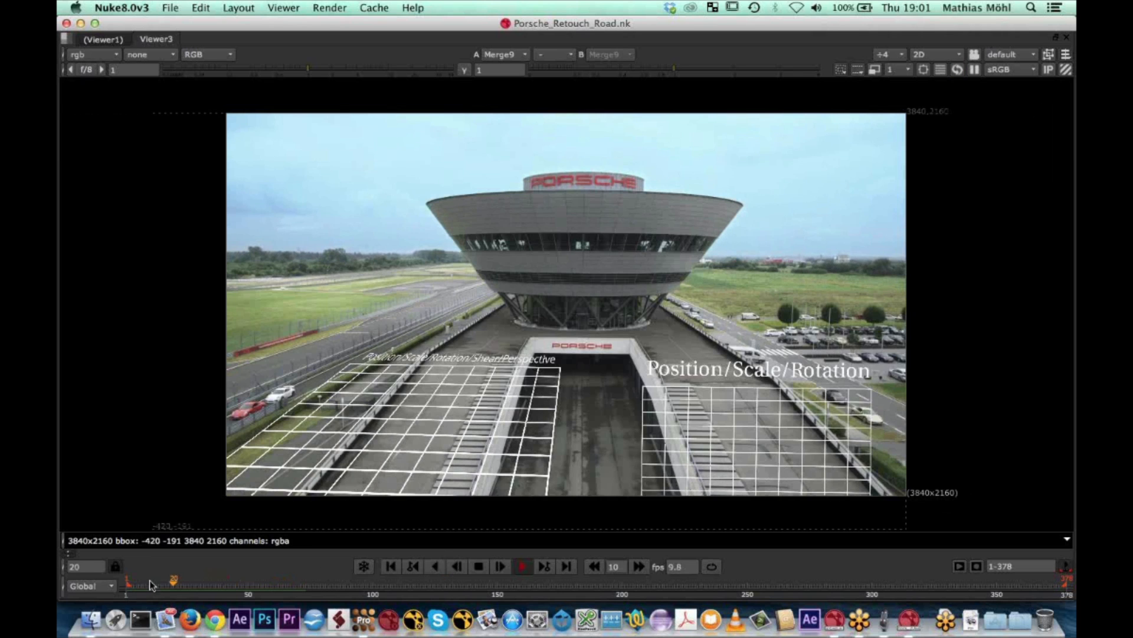
drag(244, 582, 126, 582)
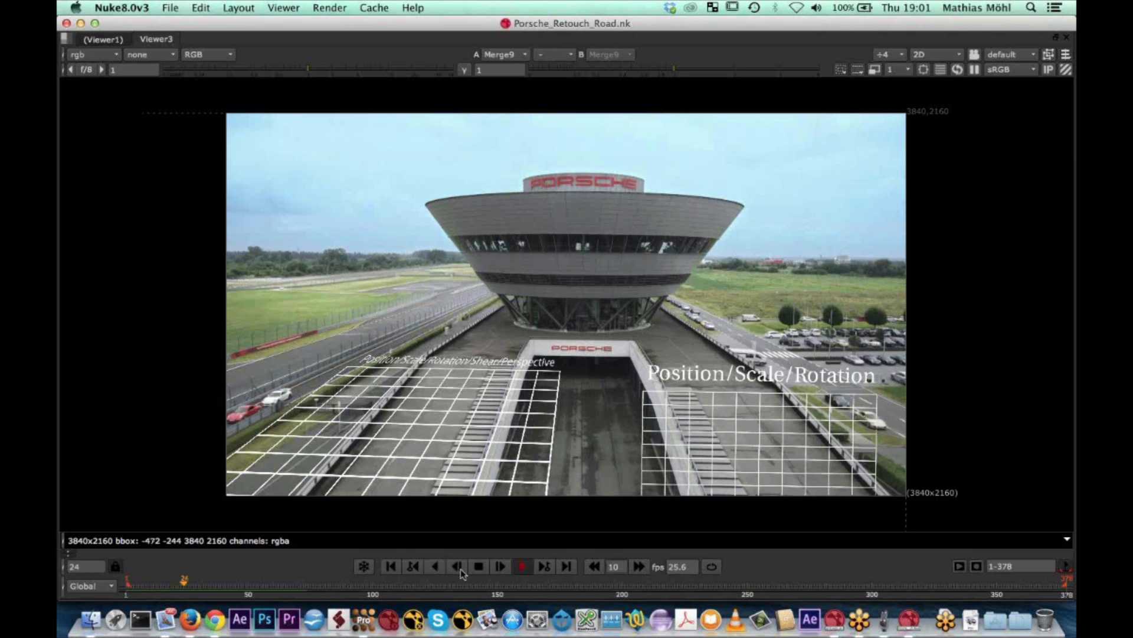
click(220, 583)
drag(219, 583, 138, 588)
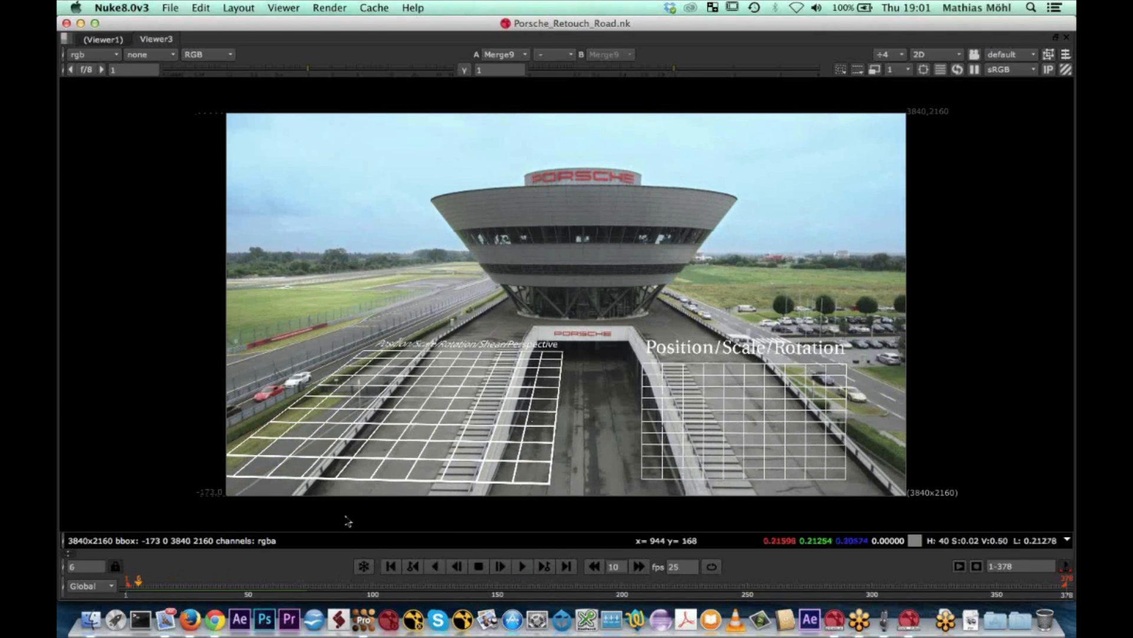
drag(135, 584, 161, 586)
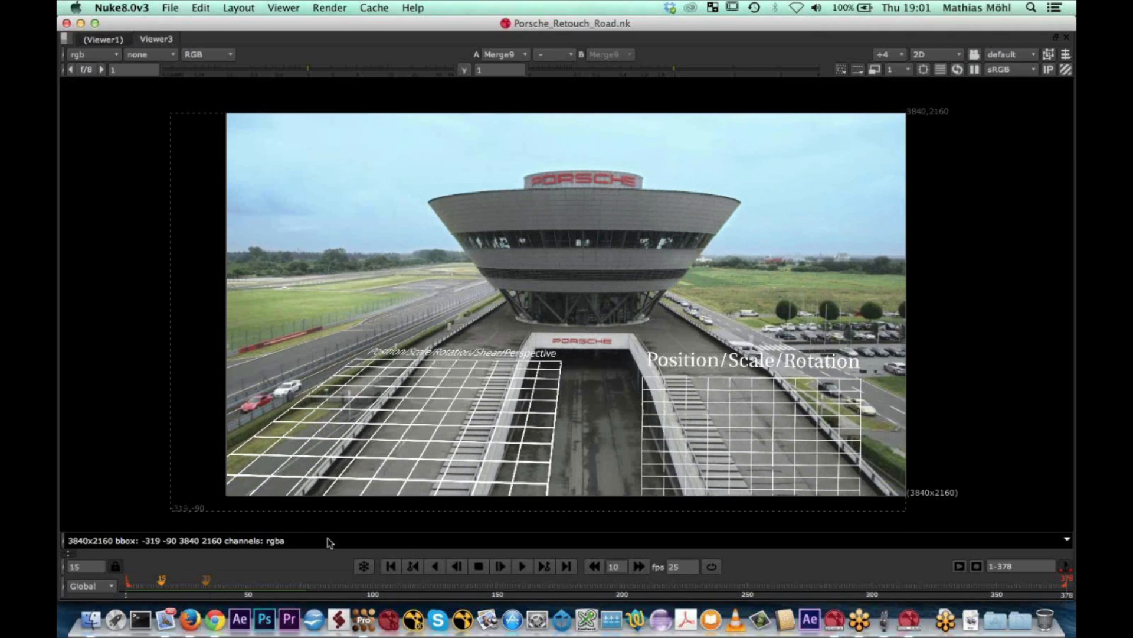
Restore the pane layout and open the Roto_normal_way properties from the "normal" tracker group, framing its mask beside the tunnel entrance
key(space)
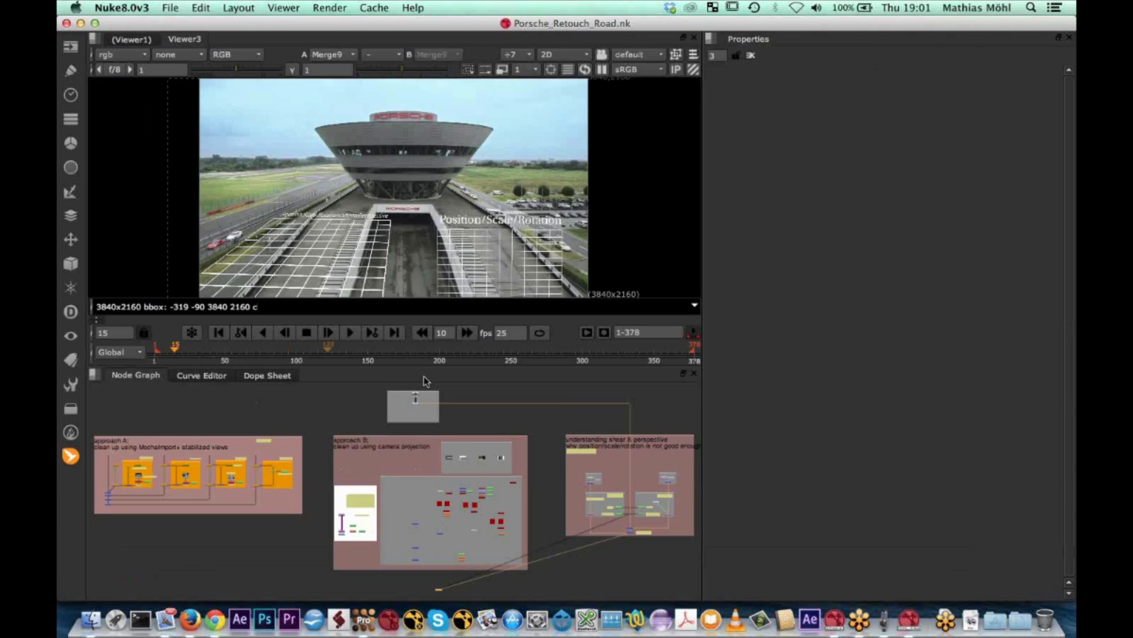
scroll(592, 483, up, 6)
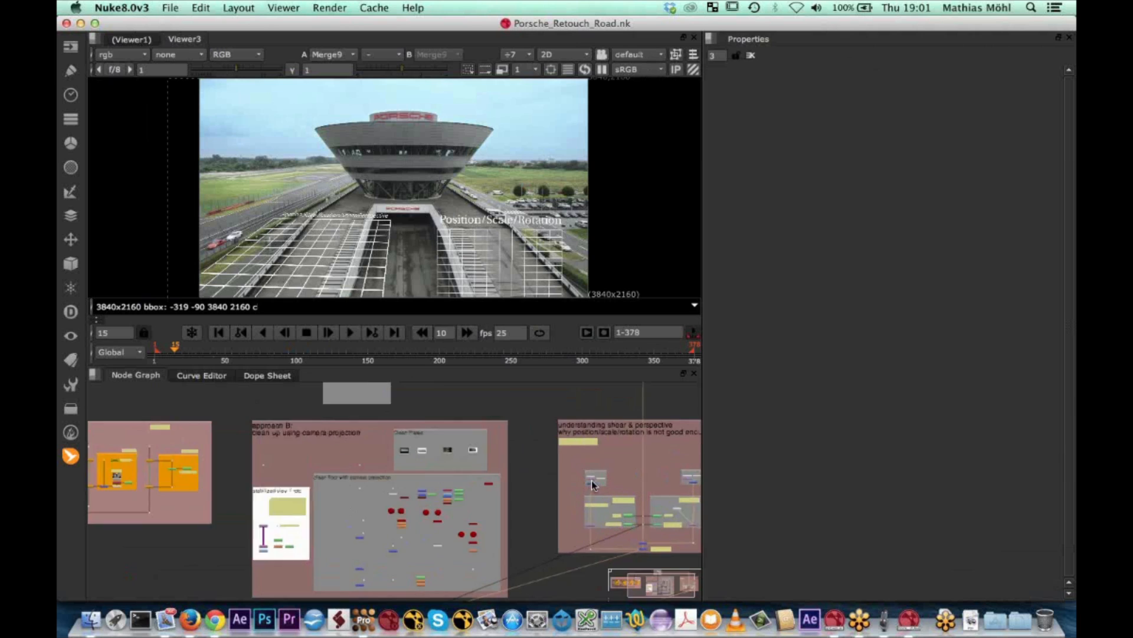
scroll(553, 519, up, 3)
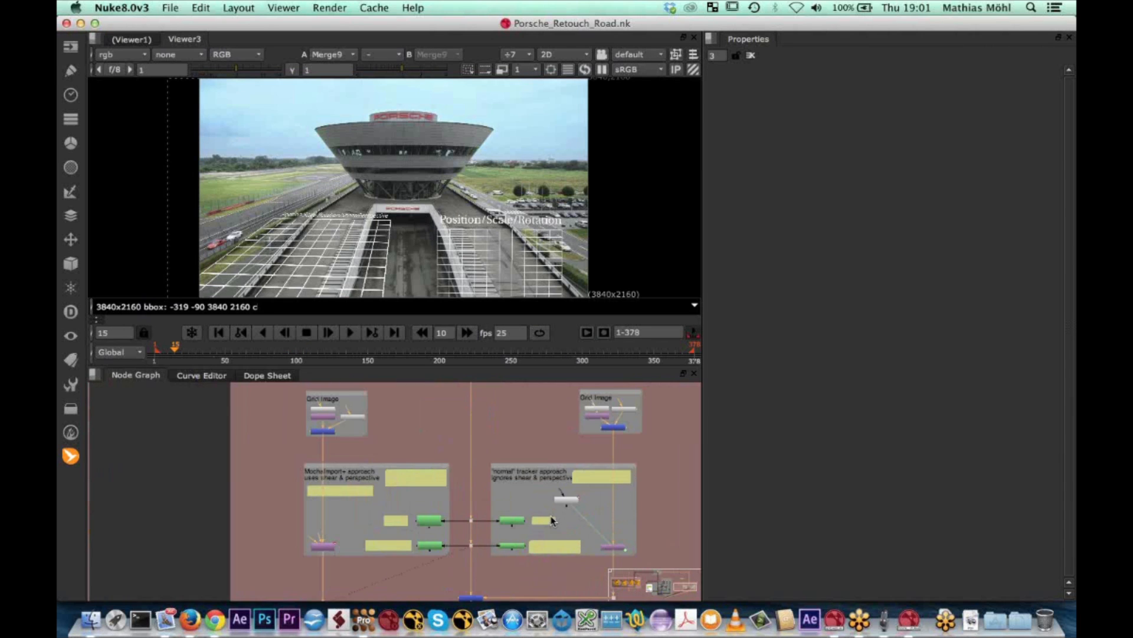
scroll(553, 520, up, 3)
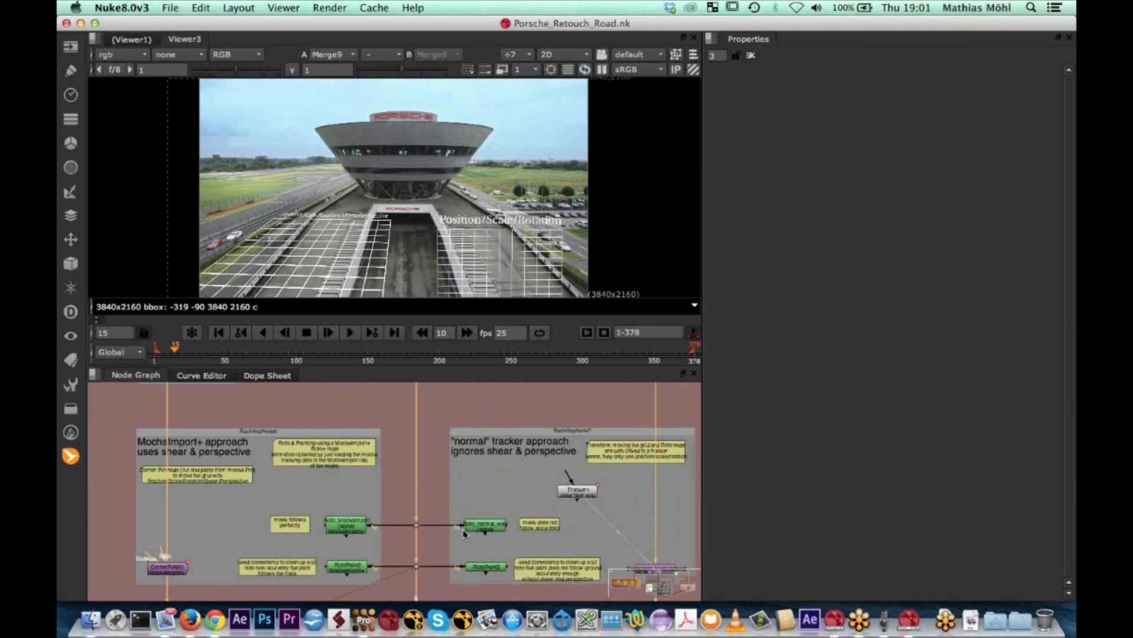
scroll(464, 534, up, 3)
scroll(464, 532, up, 2)
click(501, 523)
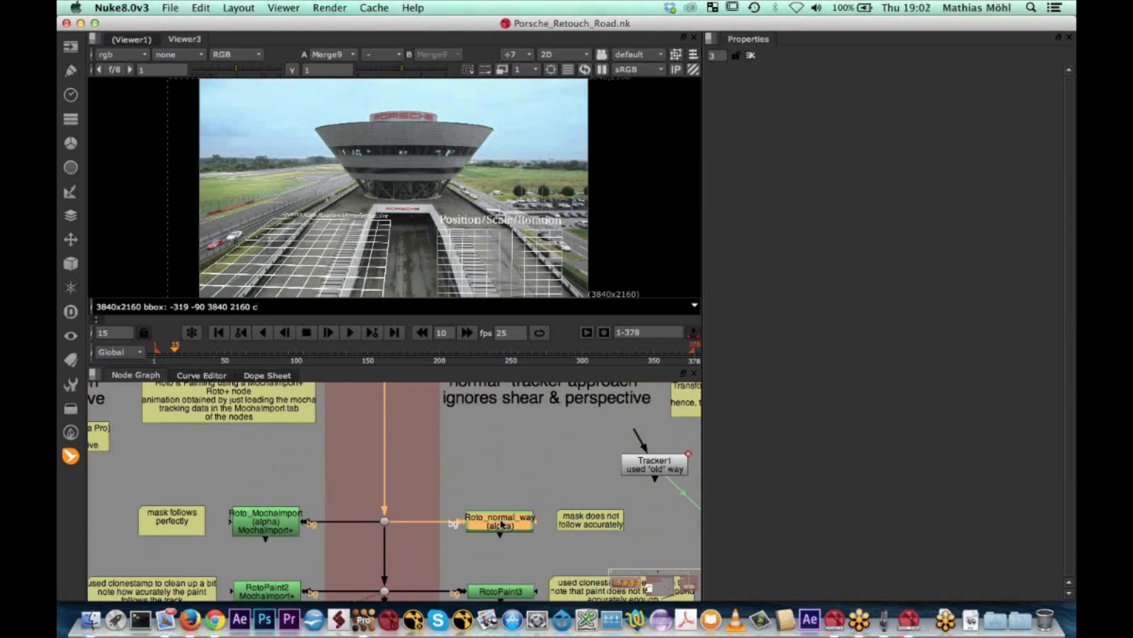
double_click(504, 523)
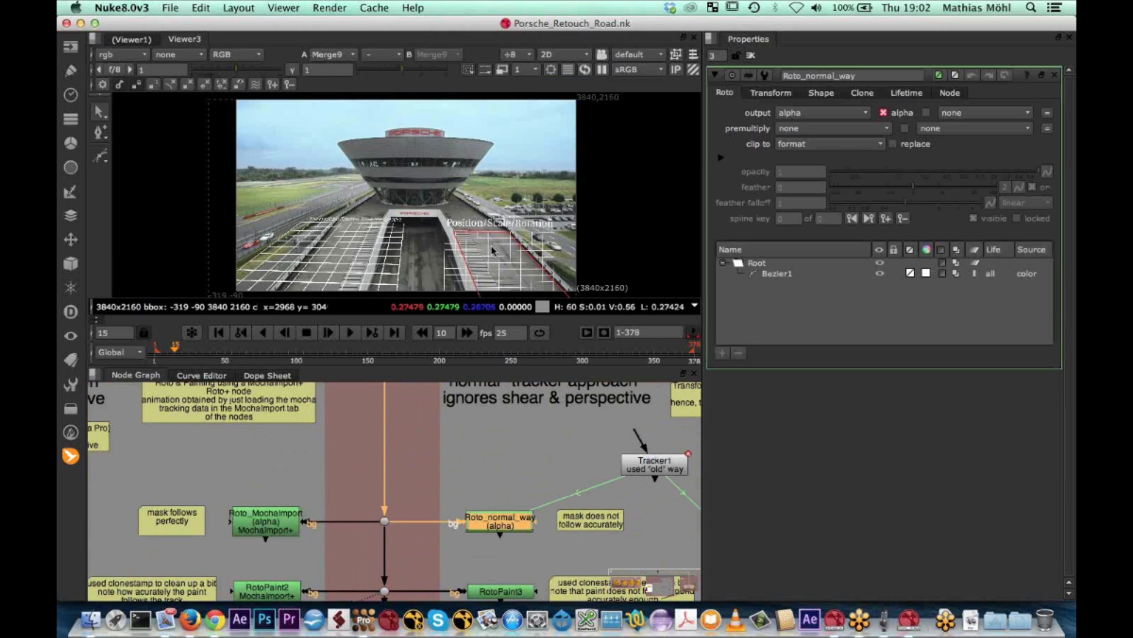
scroll(488, 244, up, 1)
scroll(484, 239, up, 4)
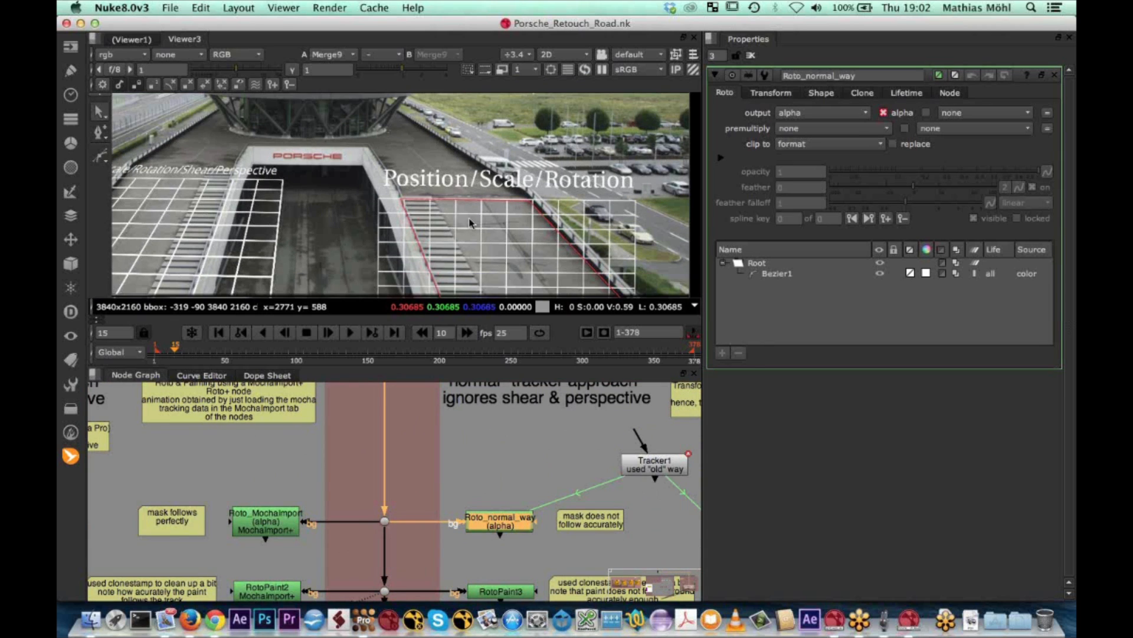
middle_drag(470, 223, 463, 194)
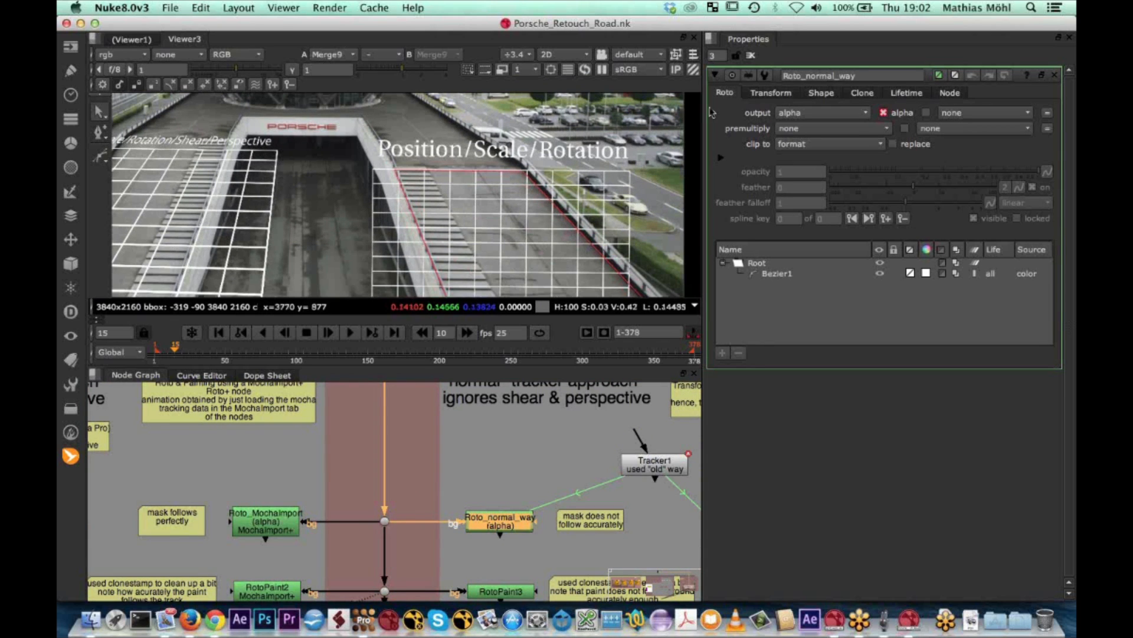
Select the Tracker1 node and display the transform values of the Root layer in Roto_normal_way
click(677, 473)
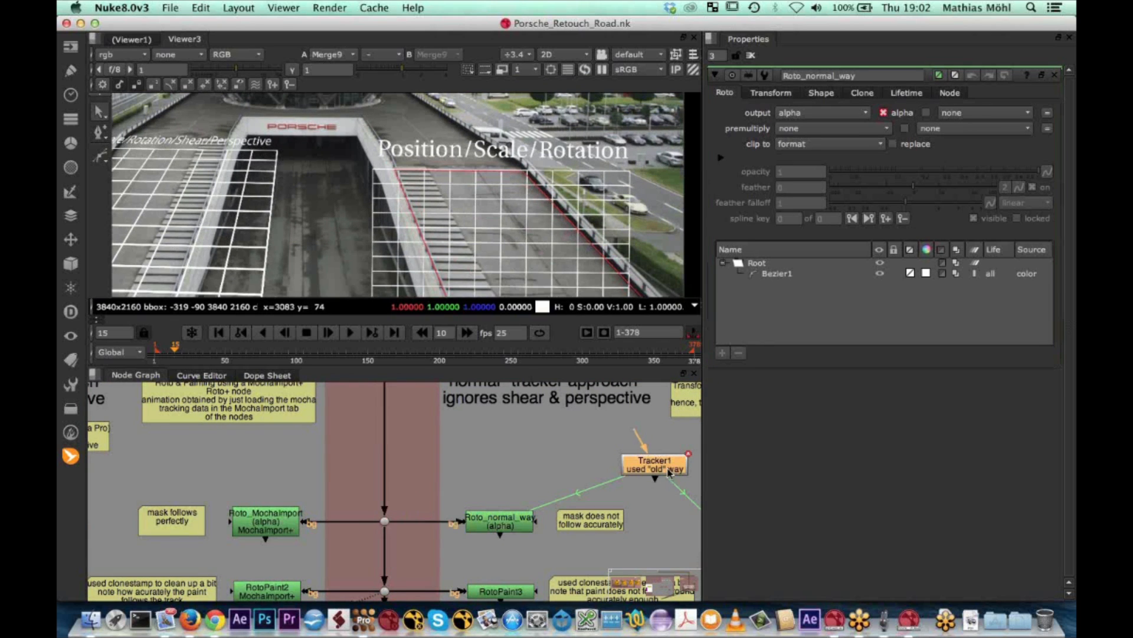
middle_drag(677, 472, 670, 472)
scroll(670, 472, down, 5)
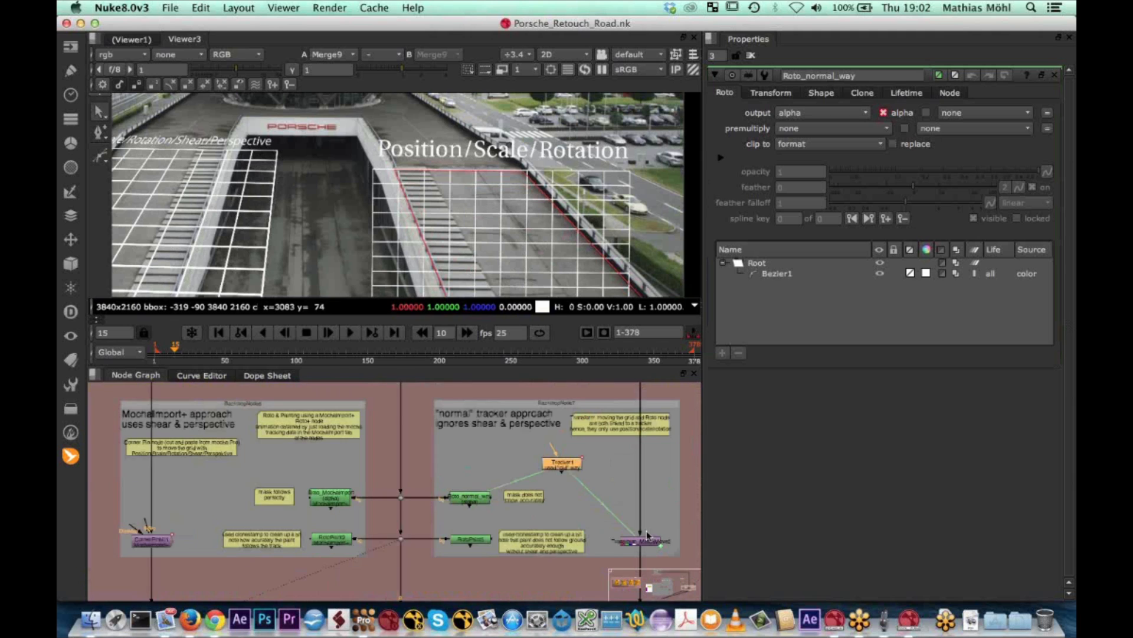
scroll(504, 465, up, 5)
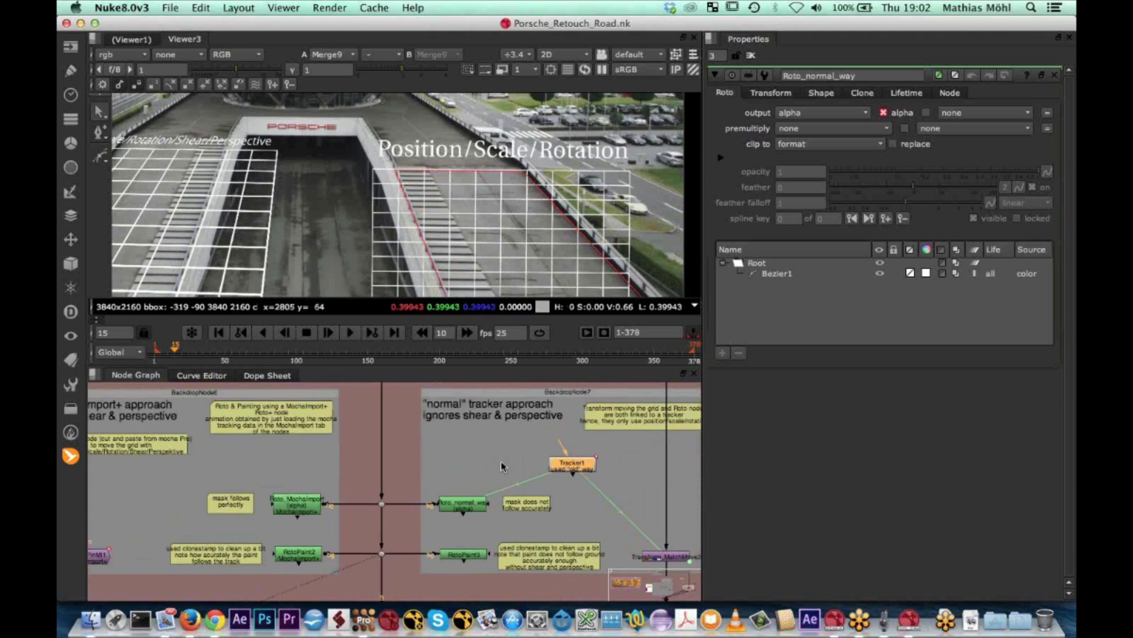
click(771, 93)
click(757, 263)
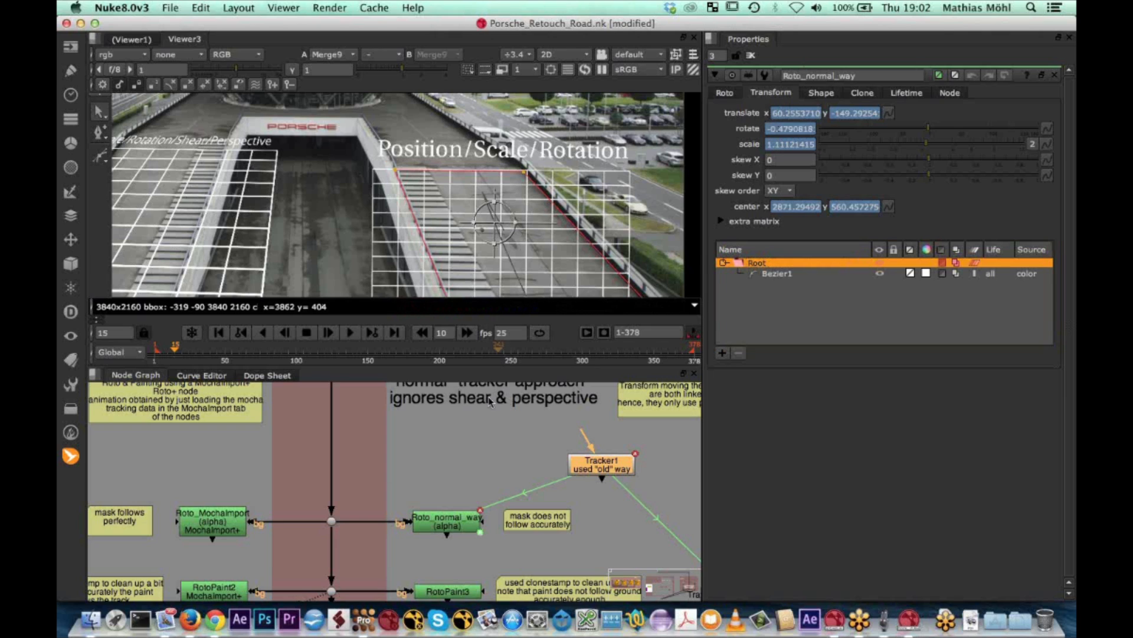
Play the Roto_normal_way mask over the shot, stop on frame 66 and scrub back to frame 23
click(351, 334)
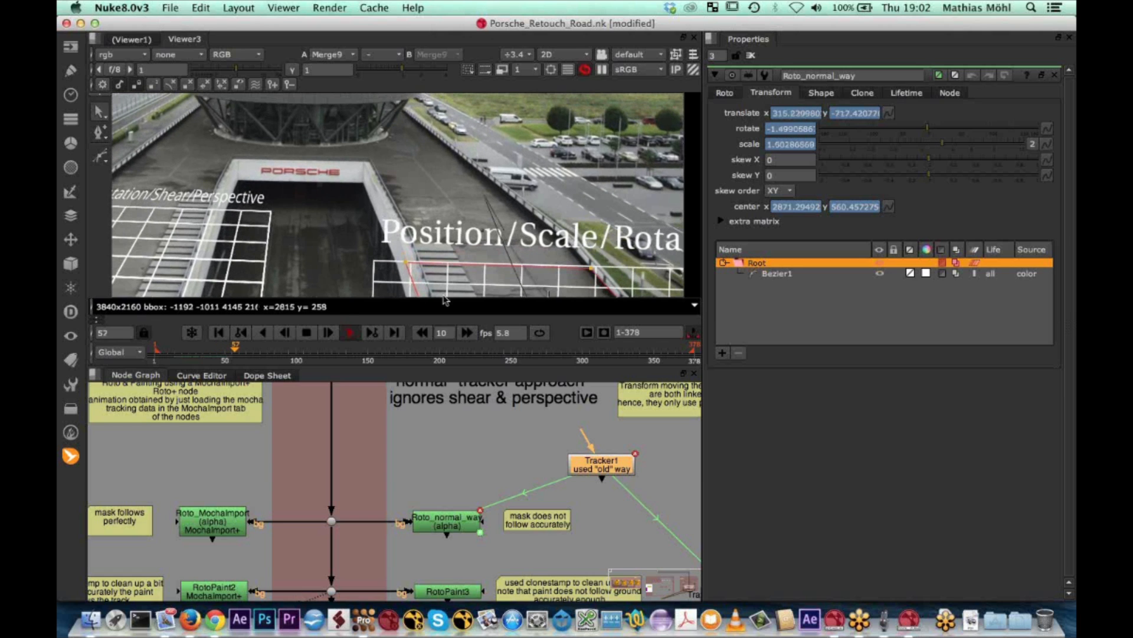
click(426, 333)
scroll(423, 203, down, 1)
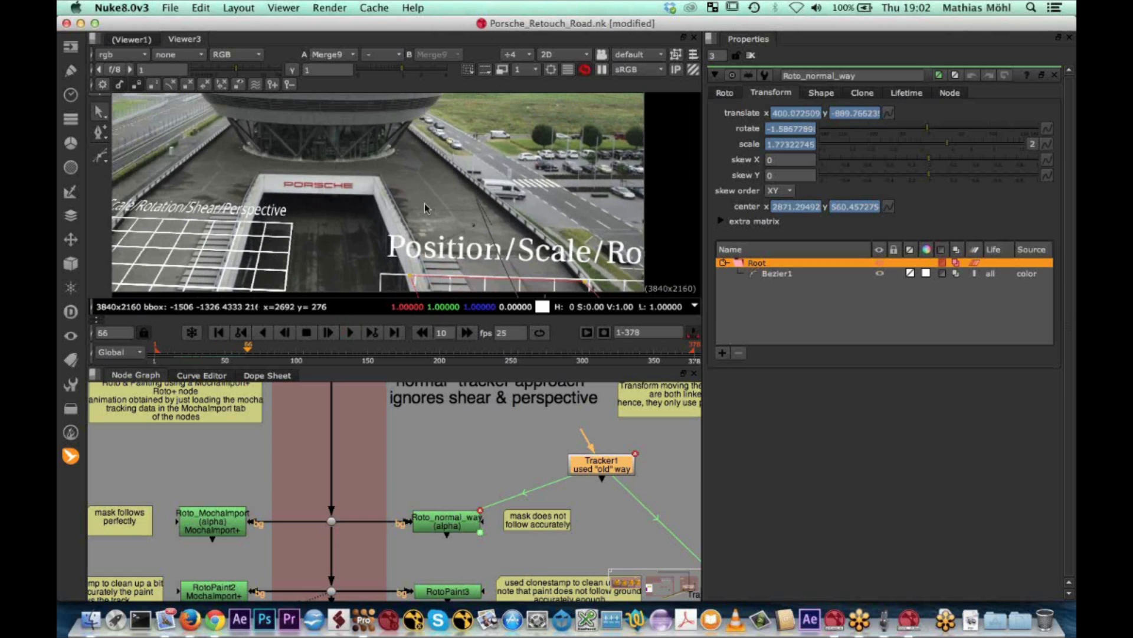
middle_drag(424, 207, 387, 101)
drag(247, 353, 196, 332)
scroll(371, 289, down, 2)
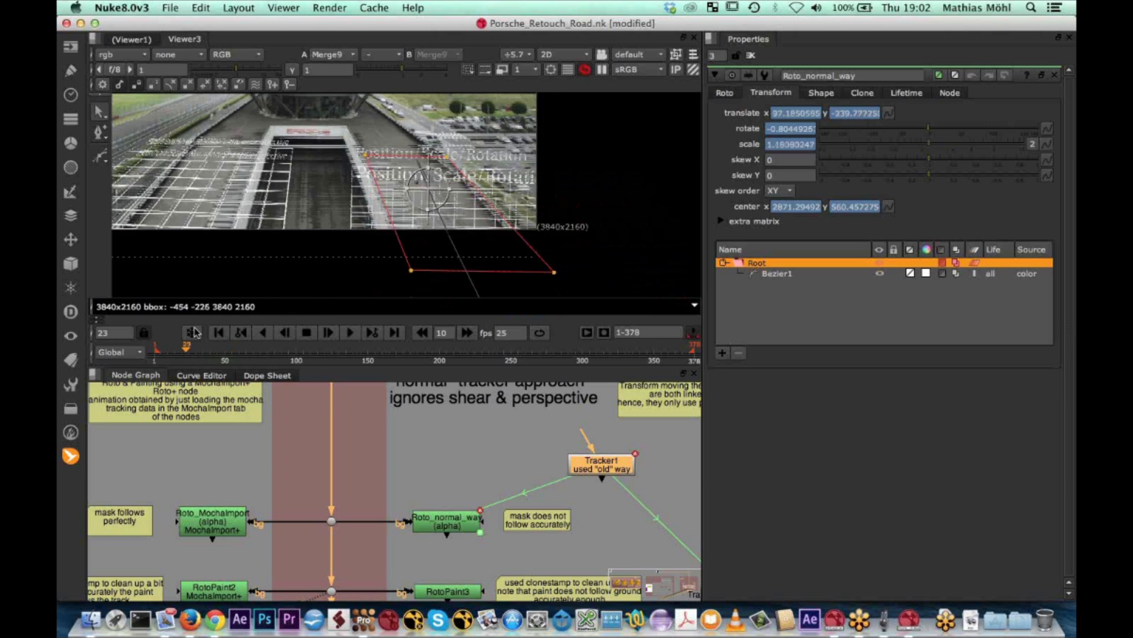
Return to frame 1 and examine how the Roto_normal_way mask fits the paved strip up close
scroll(379, 166, up, 5)
click(182, 349)
drag(182, 350, 154, 353)
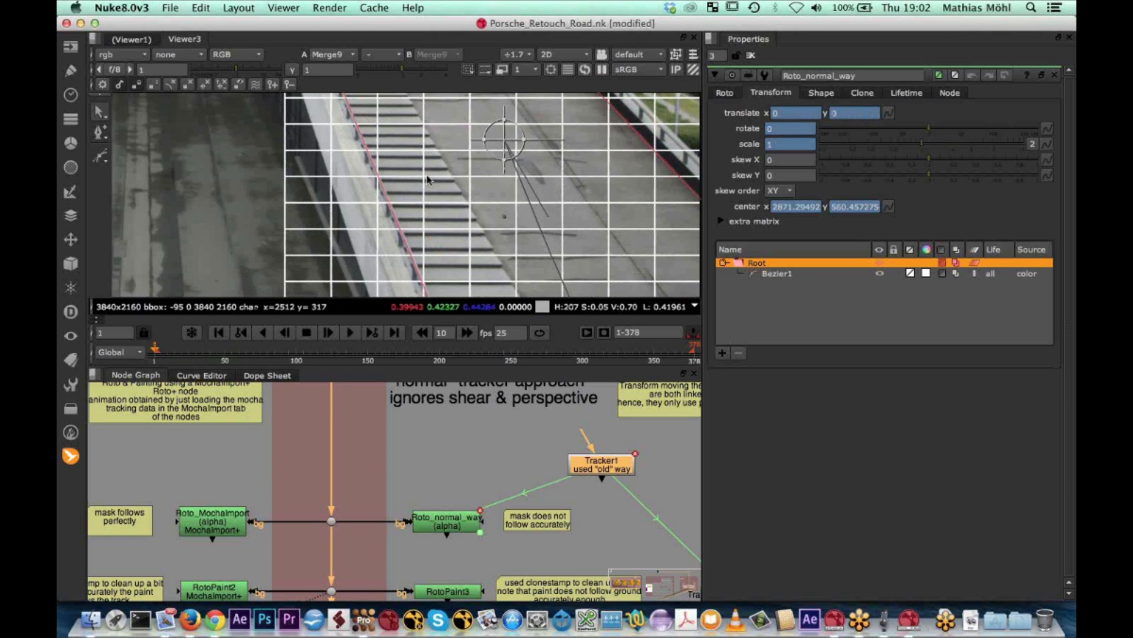
middle_drag(429, 181, 417, 251)
scroll(417, 251, down, 1)
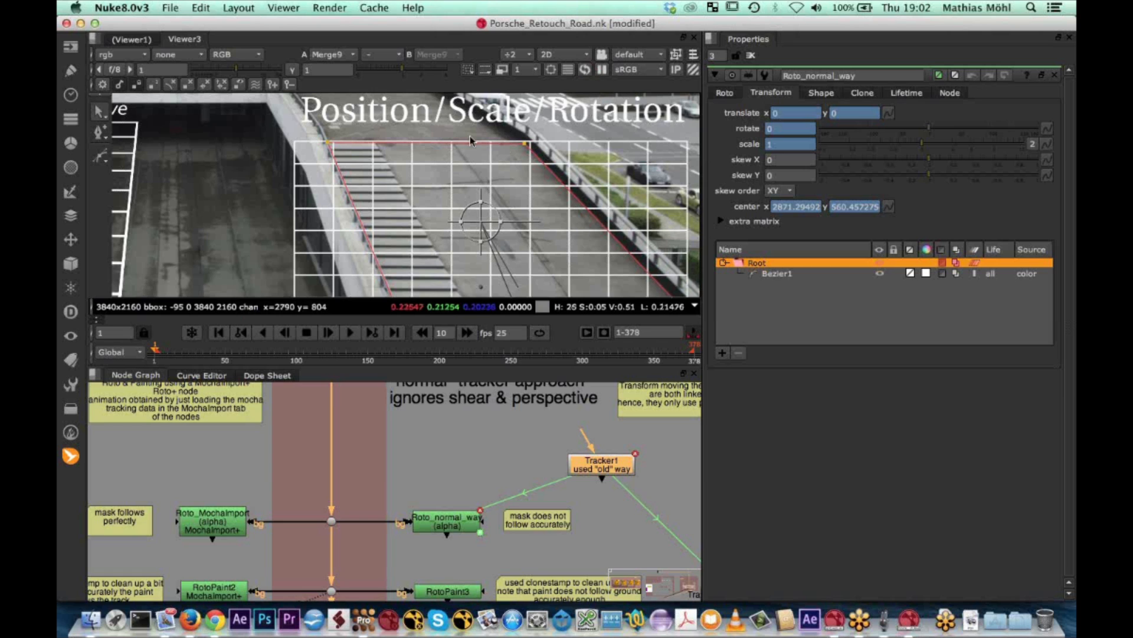
Scrub from frame 1 to frame 46 to check the normal mask's drift, and return to frame 4
click(164, 350)
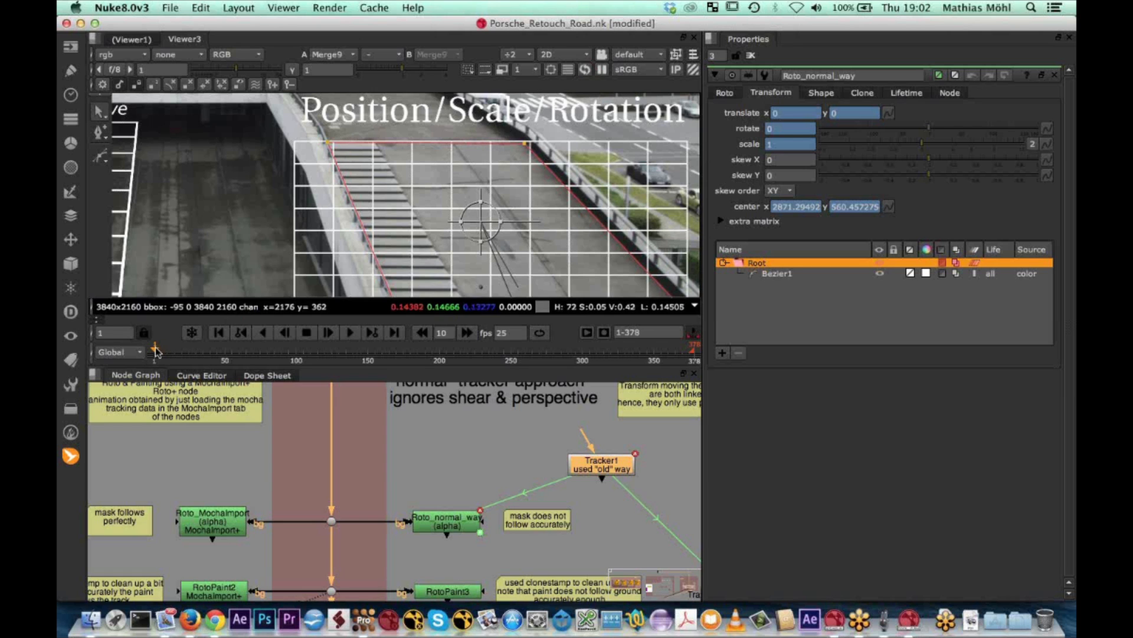
drag(164, 350, 220, 349)
middle_drag(389, 198, 371, 118)
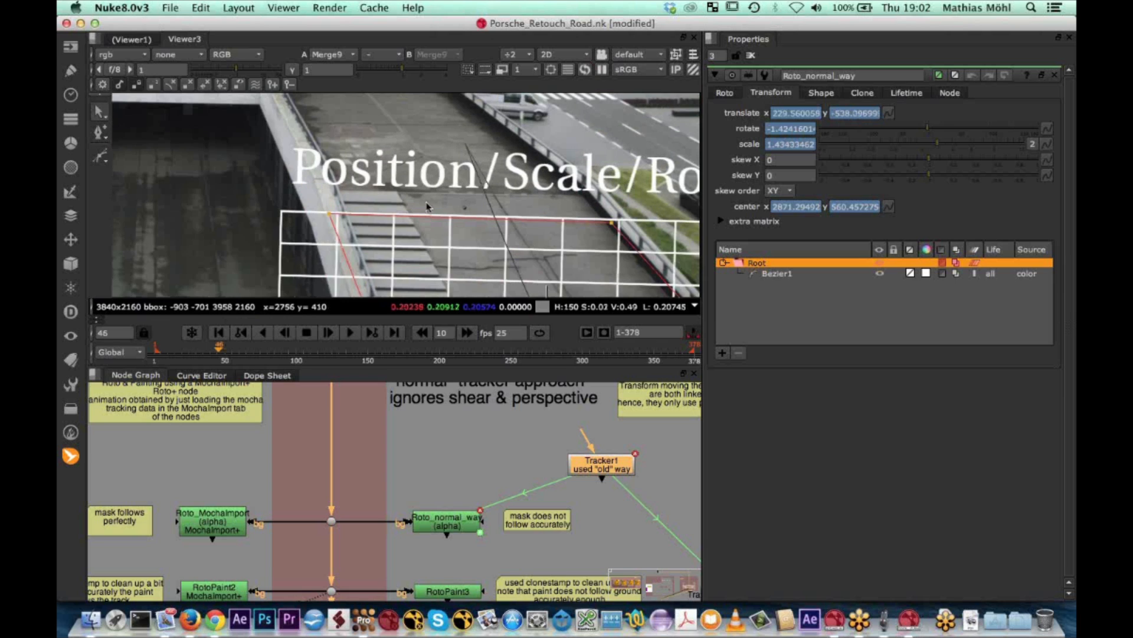
drag(217, 352, 158, 358)
scroll(395, 196, down, 4)
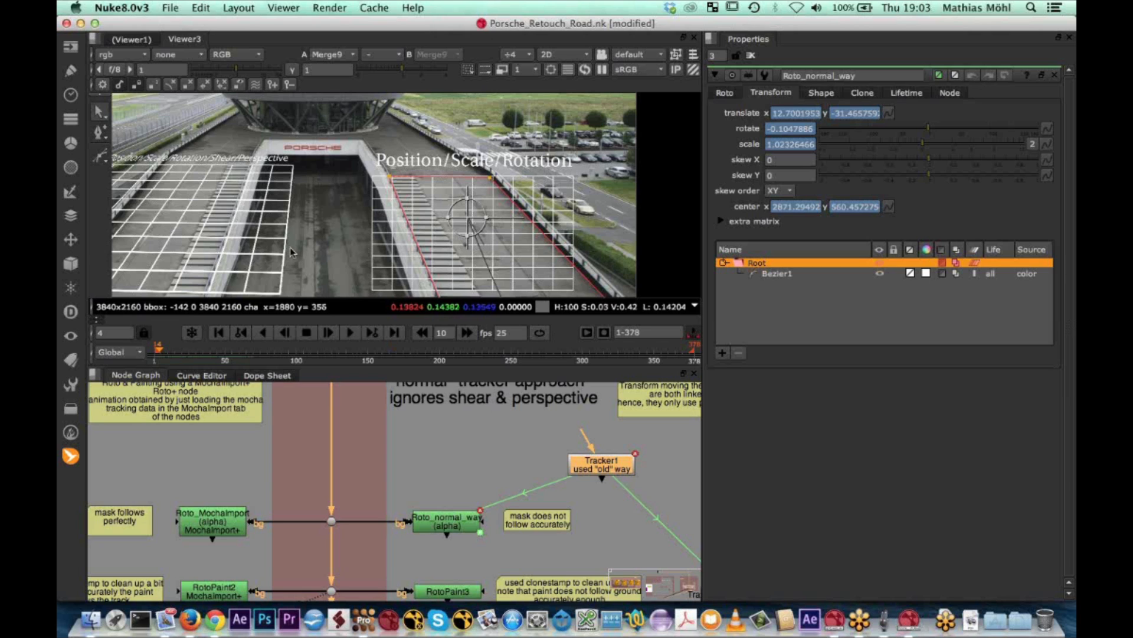
Open the Roto_MochaImport properties in the MochaImport+ approach group and list the available MochaImport+ nodes
middle_drag(321, 252, 438, 248)
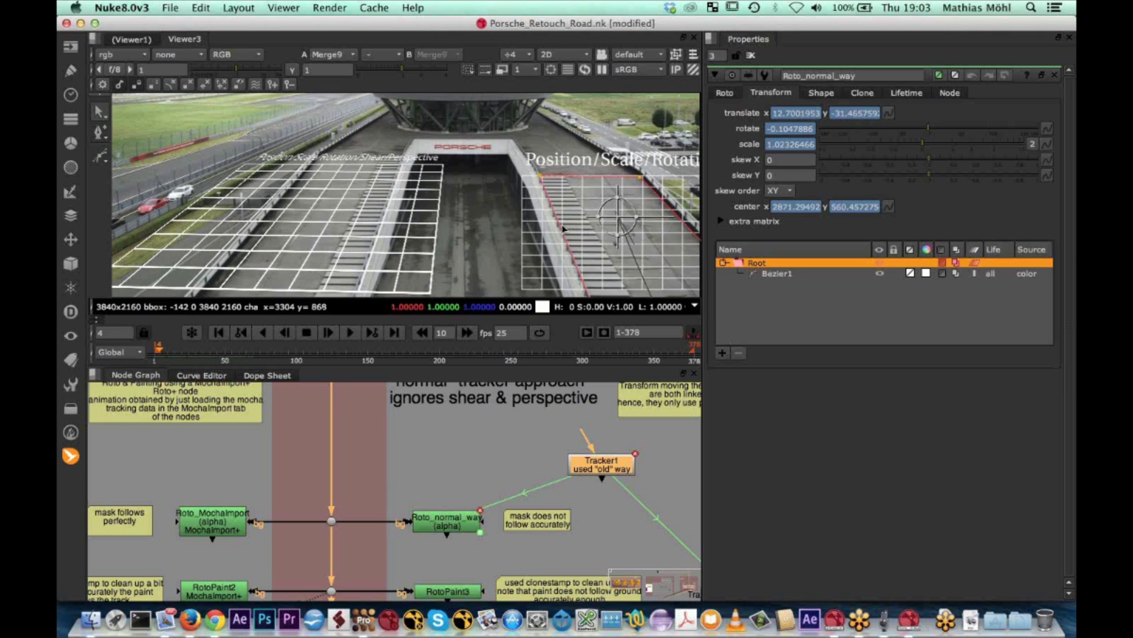
middle_drag(321, 485, 410, 473)
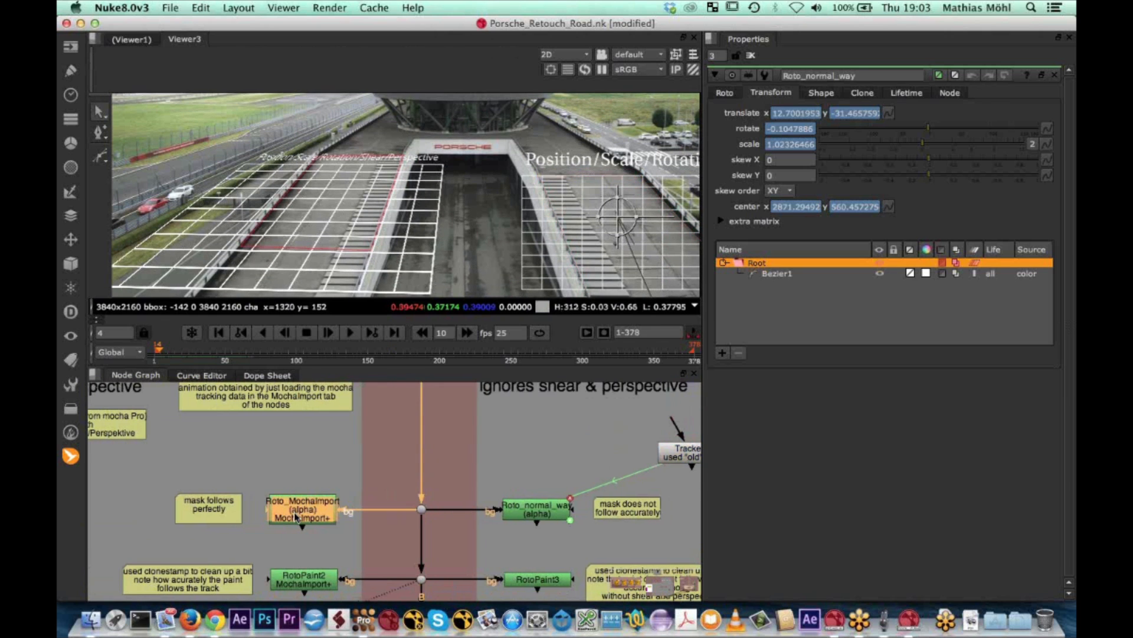
double_click(294, 512)
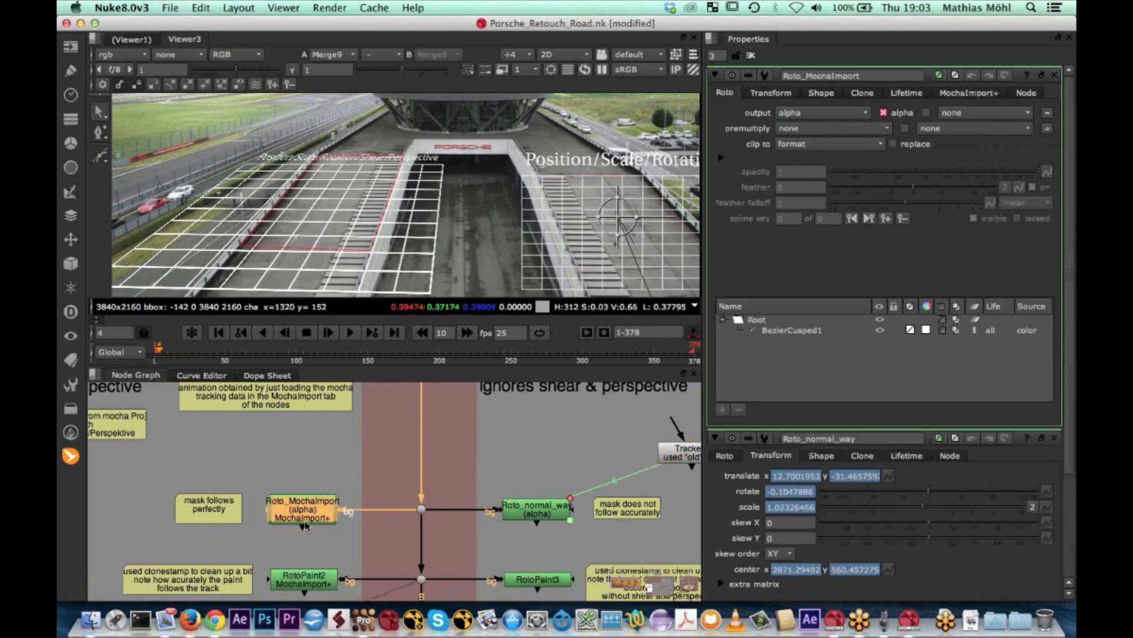
click(70, 456)
mouse_move(135, 456)
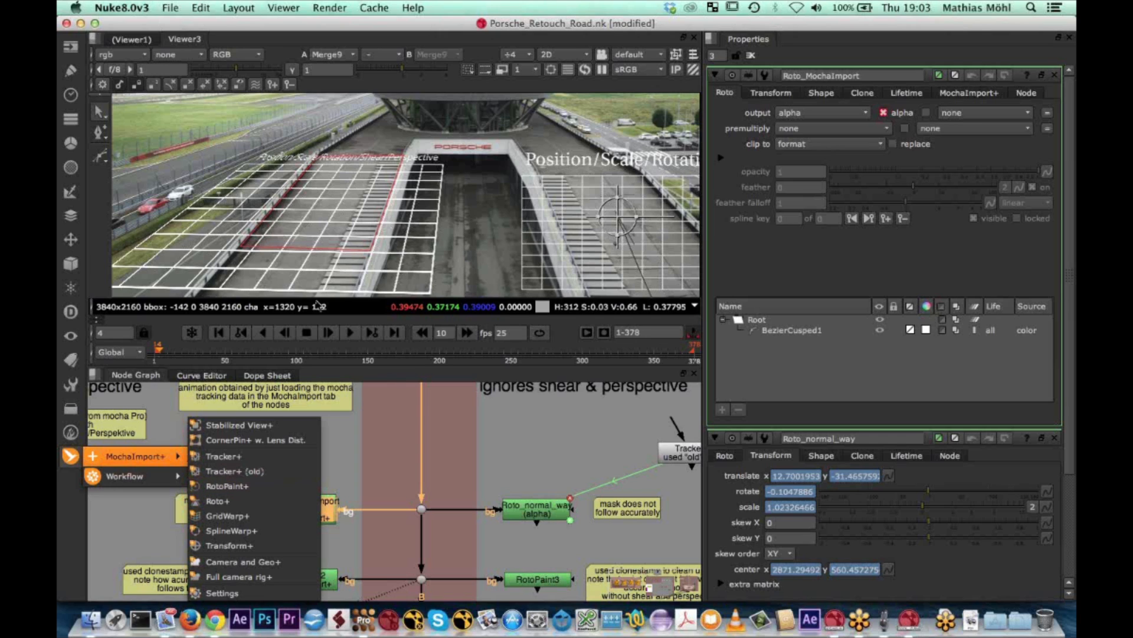
click(259, 354)
Check the Roto_MochaImport mask at frames 72 and 85, play it from near the start and scrub back to frame -10
click(258, 353)
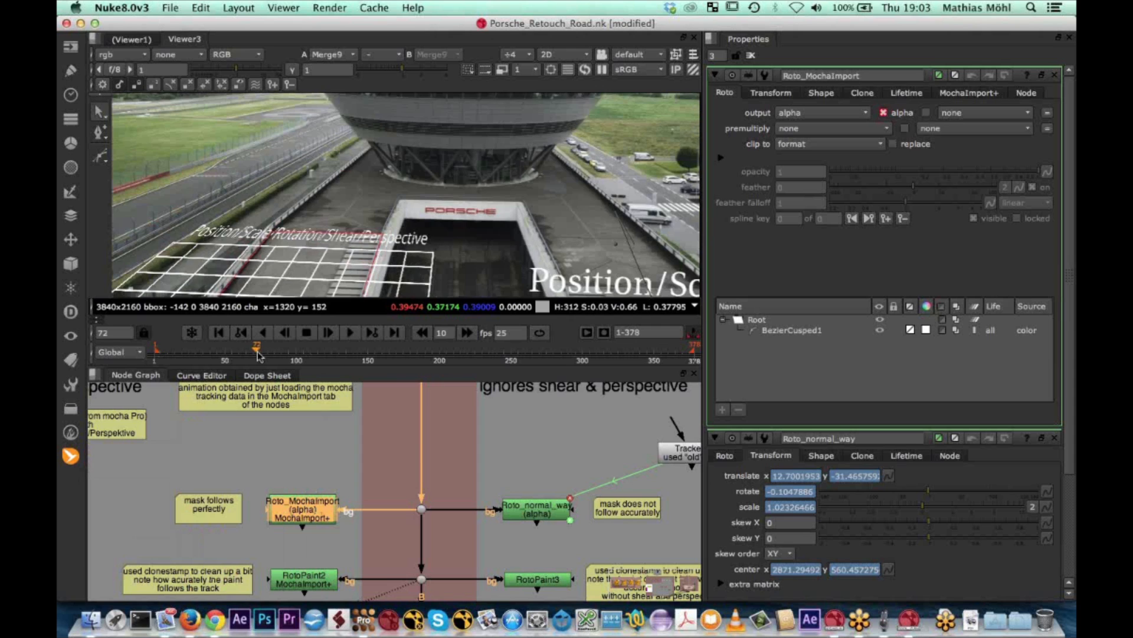
click(276, 353)
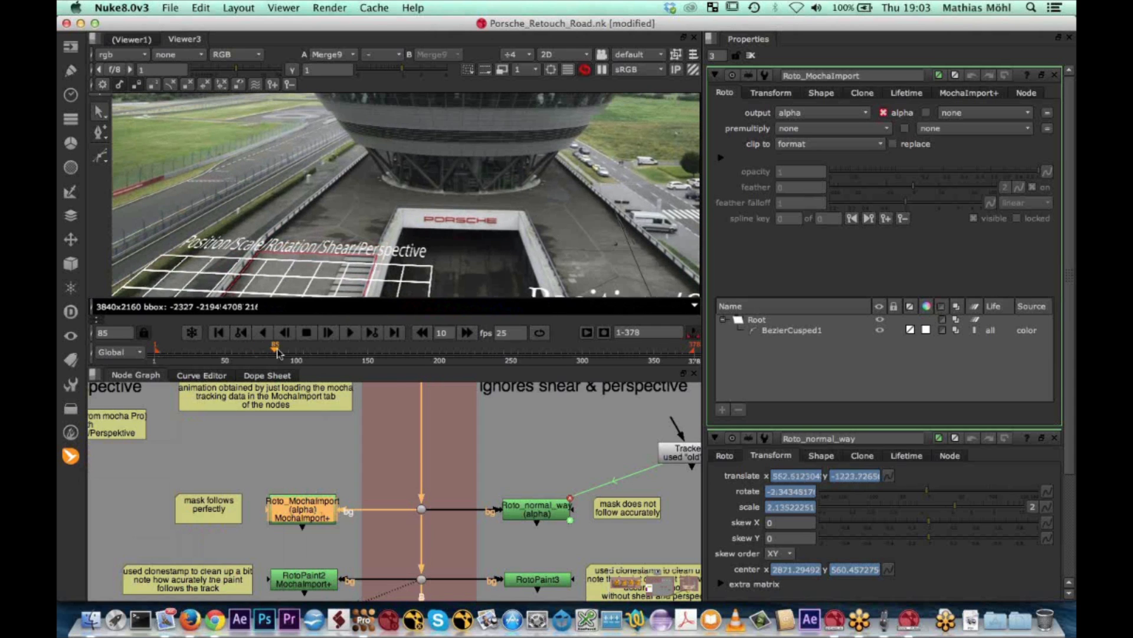
click(161, 354)
click(349, 333)
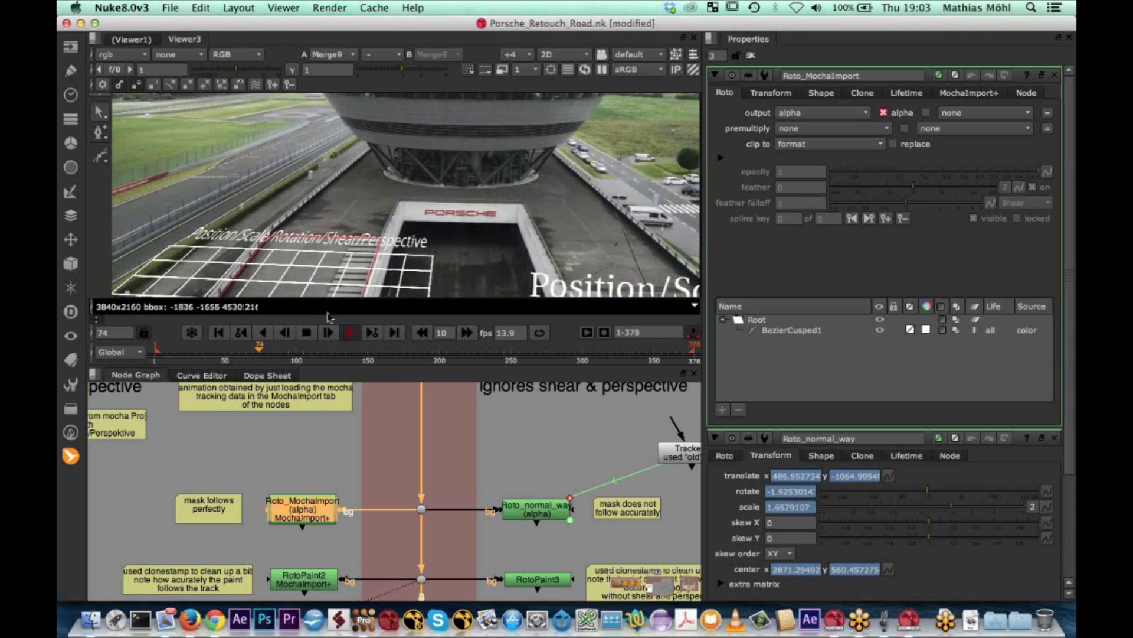
click(267, 352)
drag(267, 351, 140, 353)
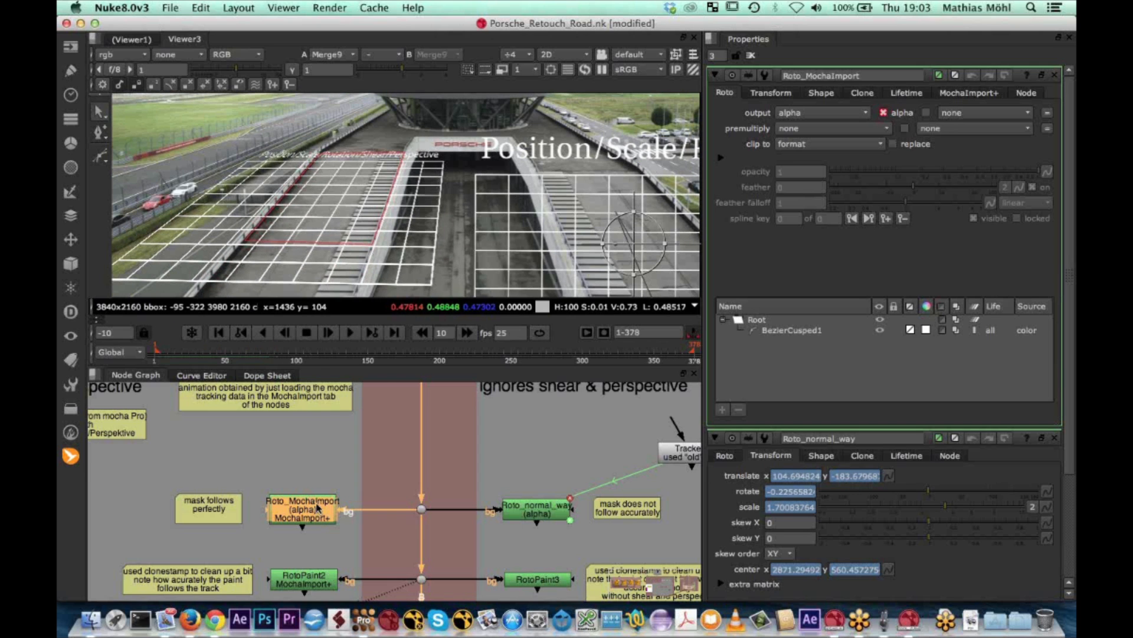
Display the mocha tracking data loading options of Roto_MochaImport and frame both grids in the viewer
click(962, 93)
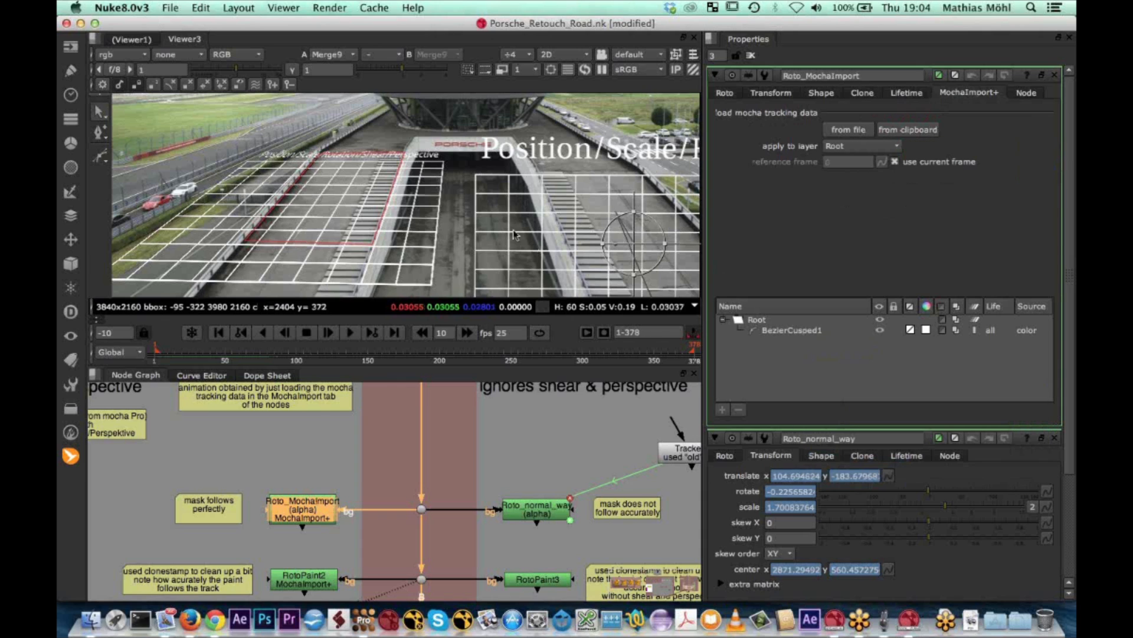
middle_drag(514, 235, 470, 209)
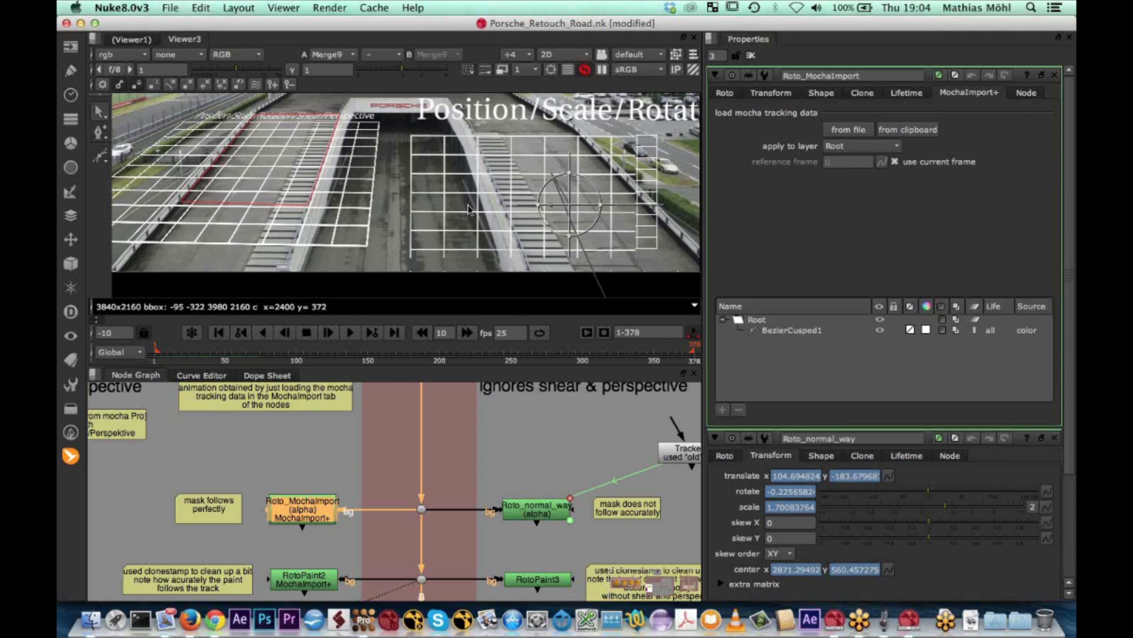
Open the RotoPaint3 properties in the "normal" tracker group and show that node's output in the viewer
scroll(574, 430, down, 4)
click(552, 537)
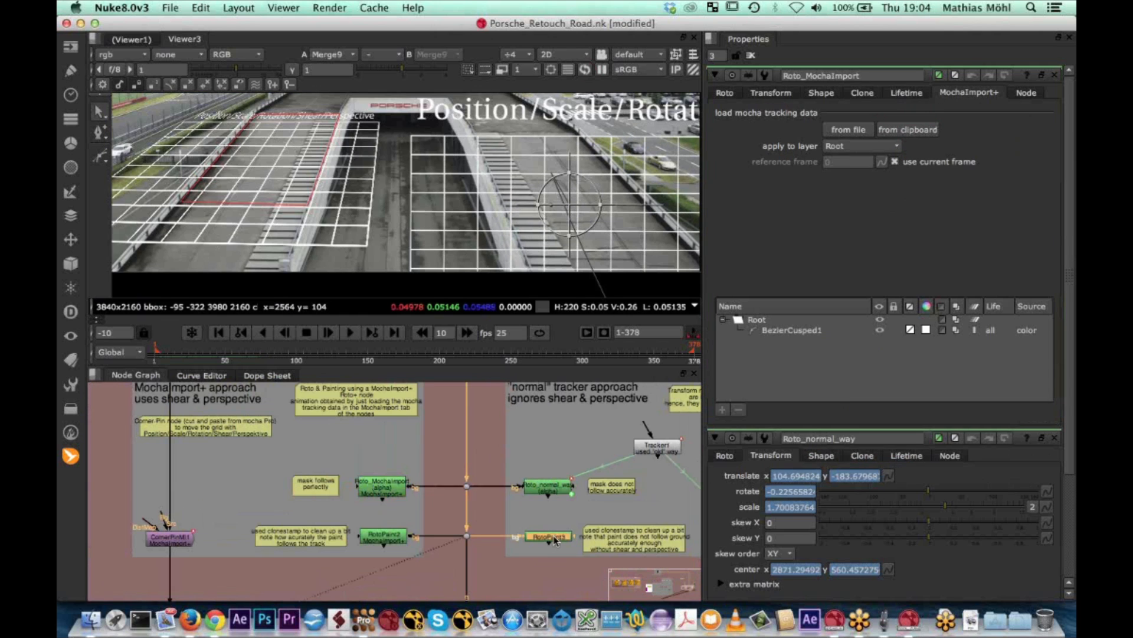
double_click(555, 538)
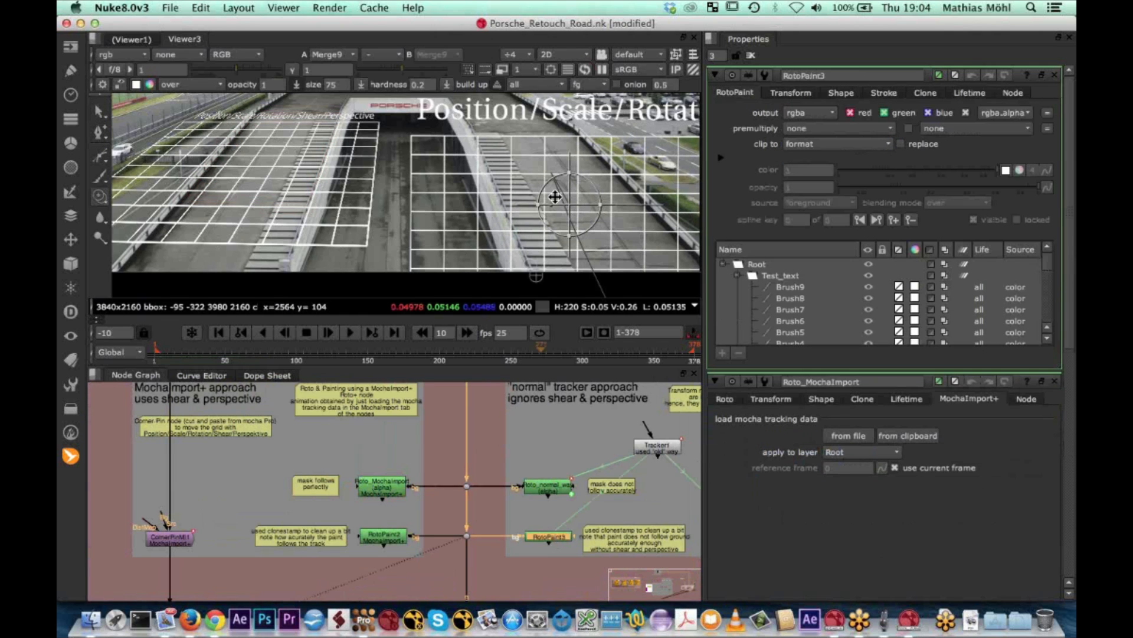
scroll(555, 196, down, 3)
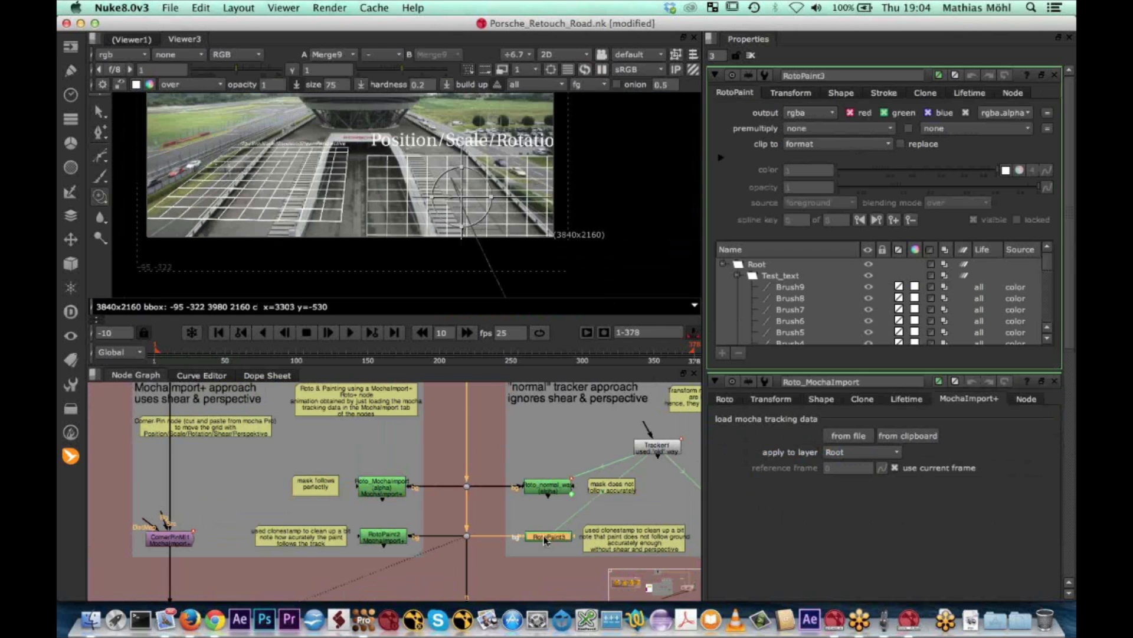
key(1)
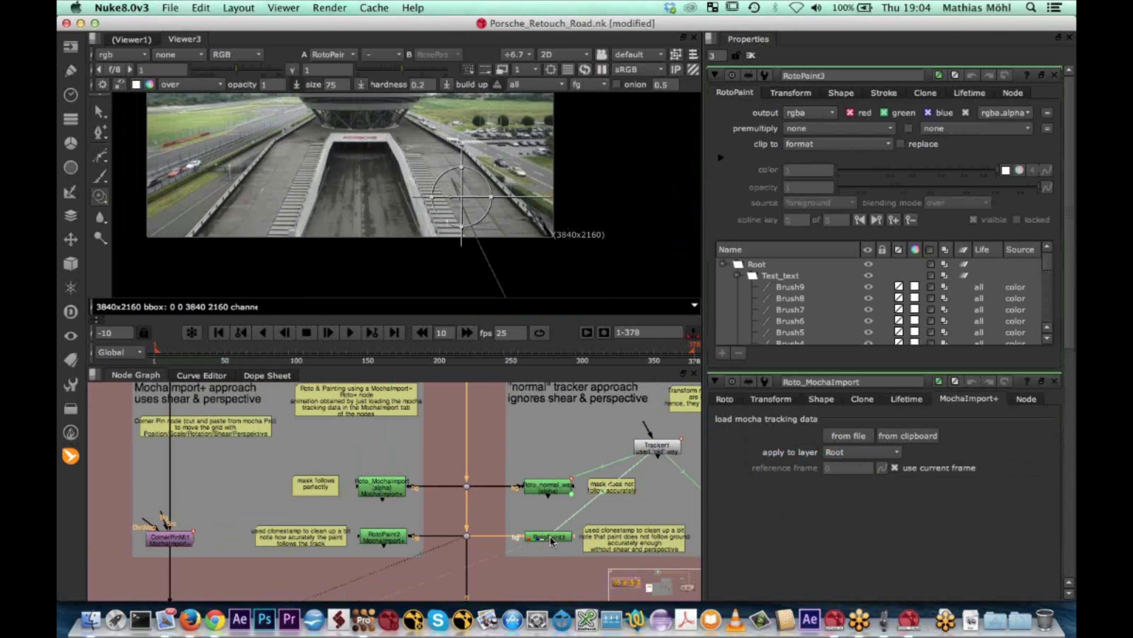
Go to frame 2 and disable RotoPaint3 to examine the road without its paint
scroll(397, 212, up, 1)
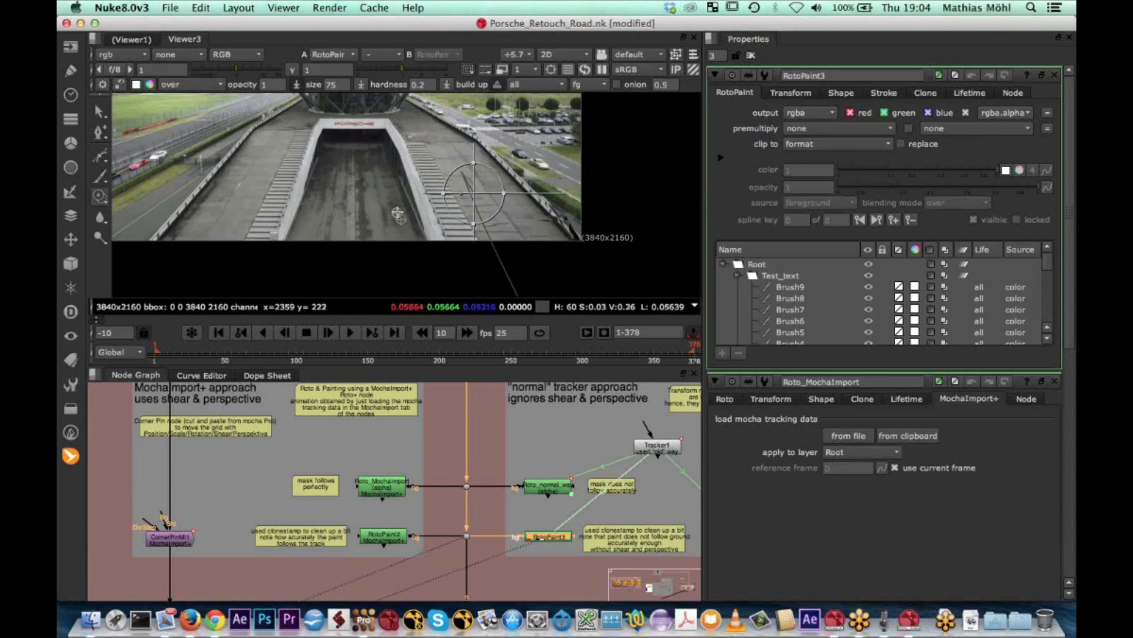
scroll(397, 212, up, 3)
mouse_move(168, 349)
mouse_down()
mouse_move(222, 357)
mouse_move(159, 358)
mouse_up()
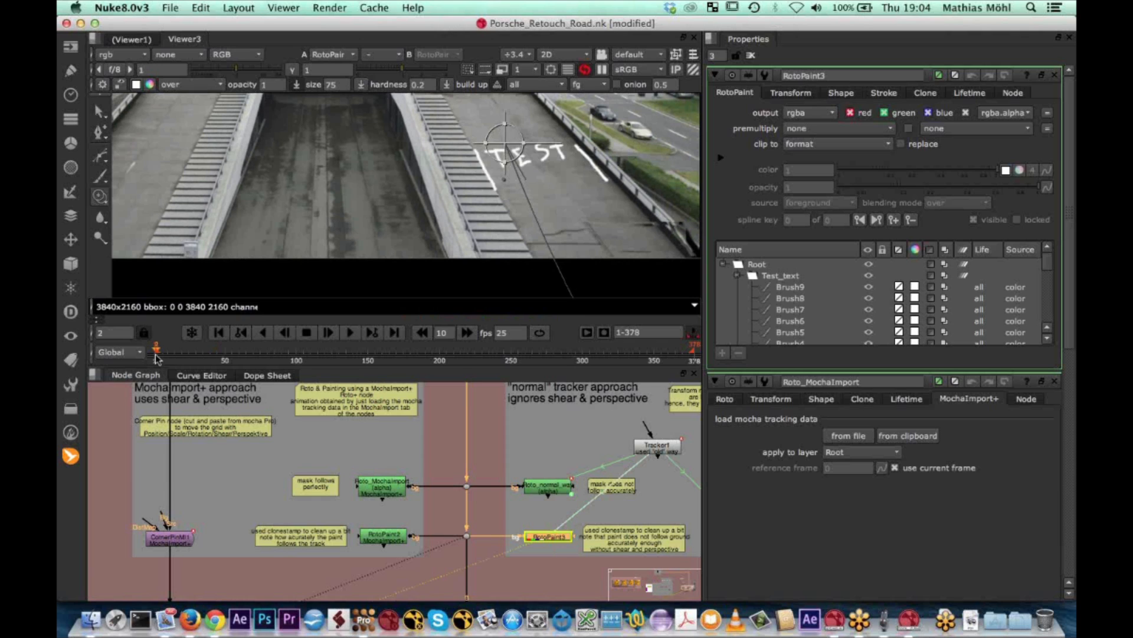
key(d)
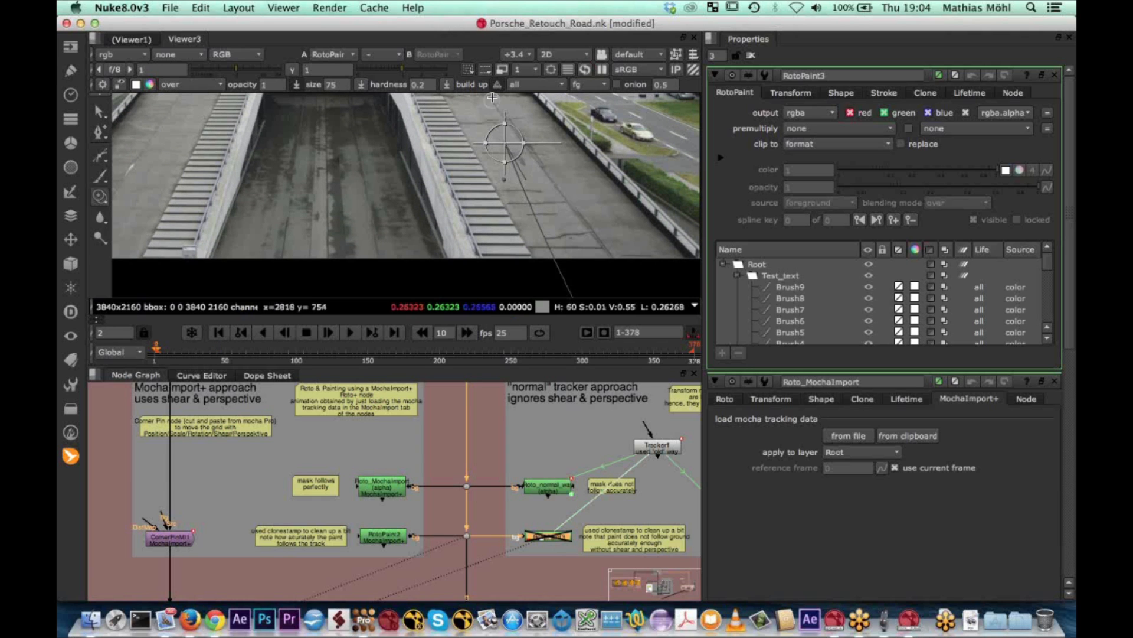
key(d)
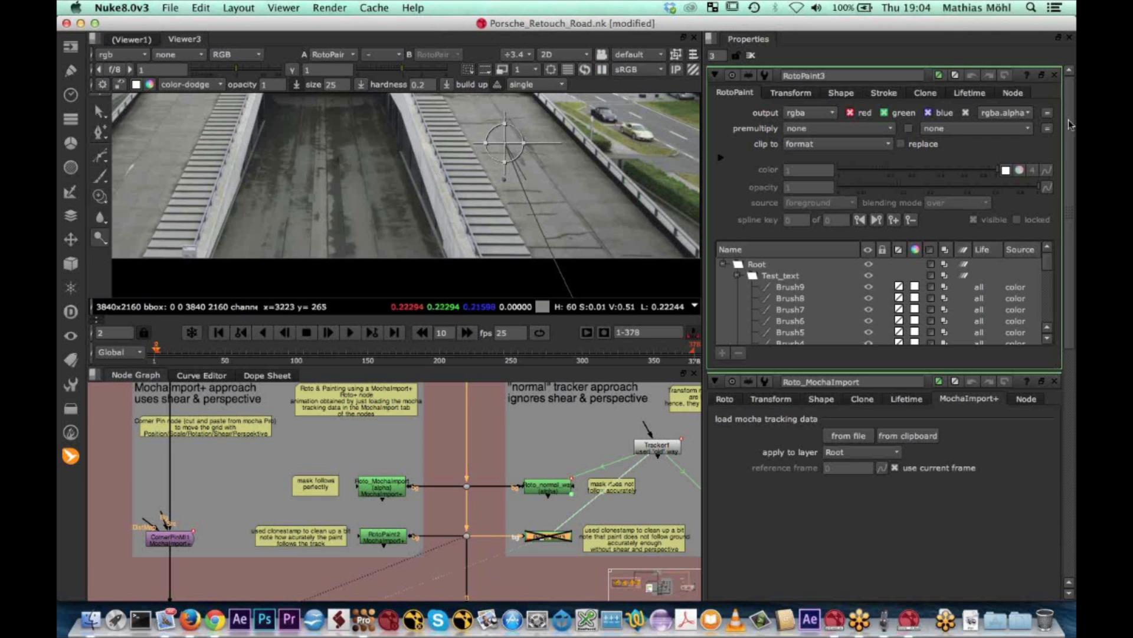
Close the Roto_MochaImport and Roto_normal_way properties, keeping only RotoPaint3 open
scroll(1070, 124, down, 3)
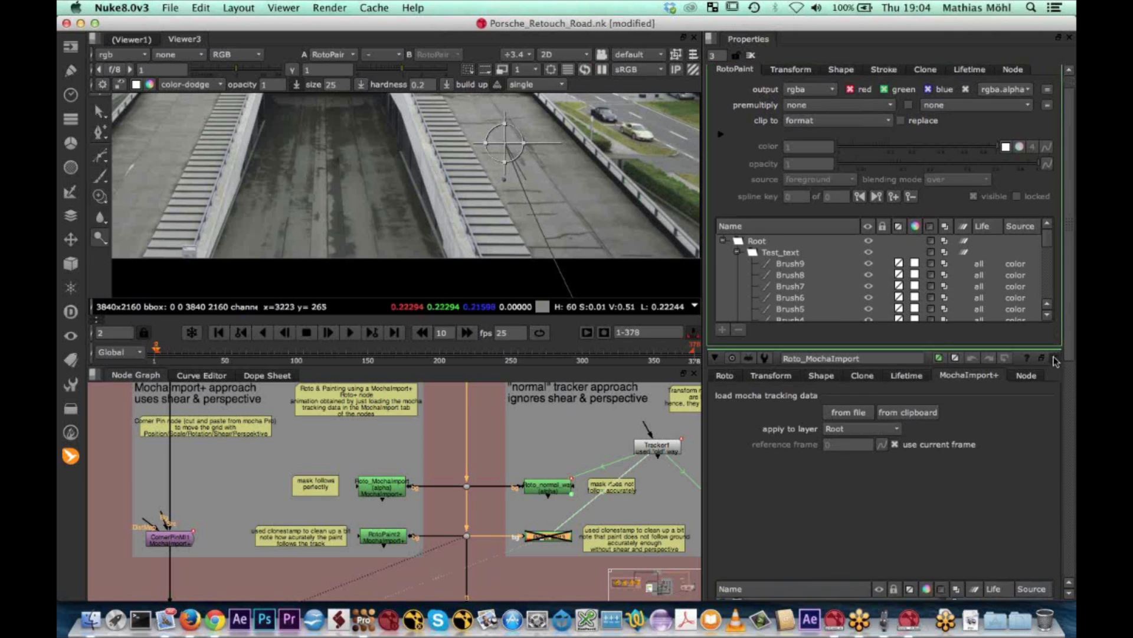
click(1054, 359)
click(1055, 300)
Toggle RotoPaint3 off and on repeatedly to compare the painted TEST text with the untouched road, leaving the node enabled
key(d)
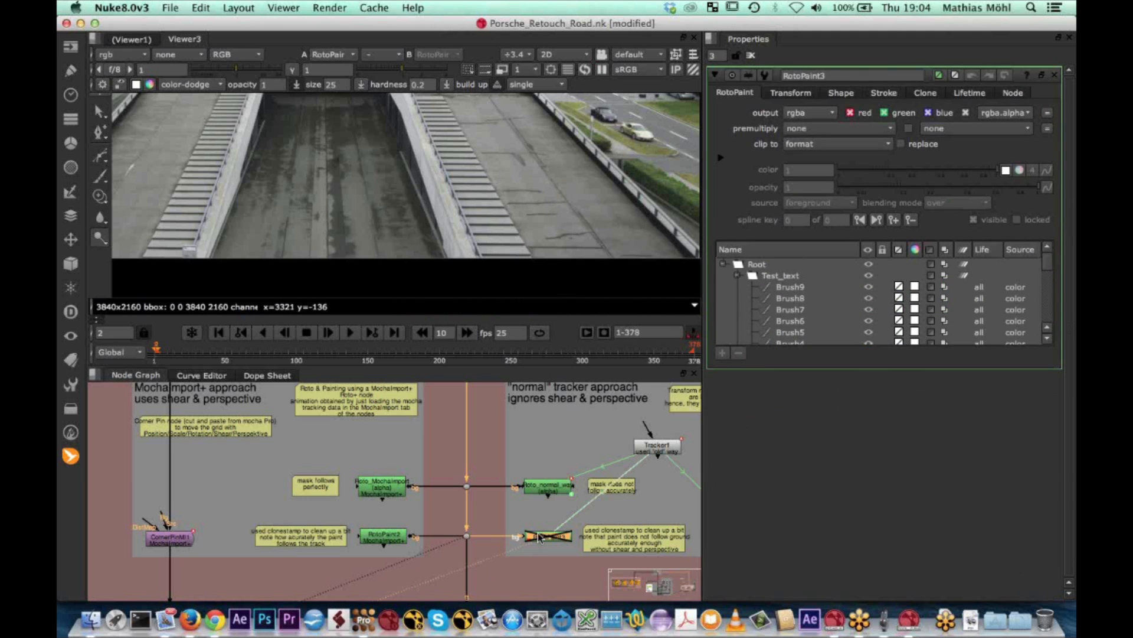
key(d)
key(d)
key(d)
key(d)
key(d)
key(d)
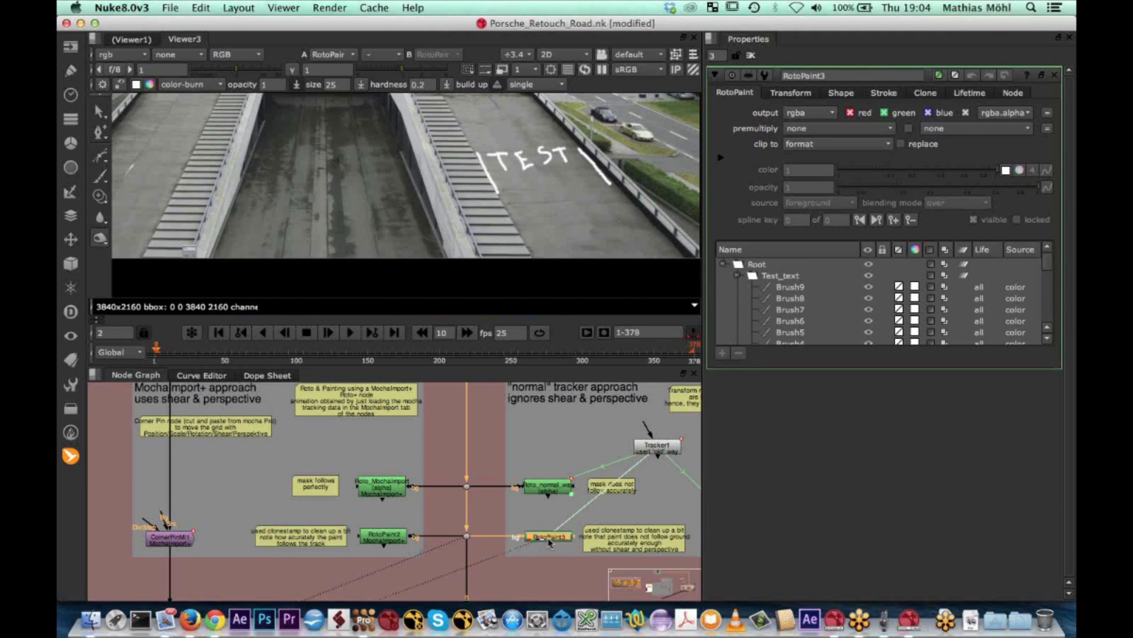
key(d)
key(d)
key(d)
key(d)
Play RotoPaint3's result from frame 2 to about frame 32 to check the paint's drift, and scrub back to frame 1
click(350, 333)
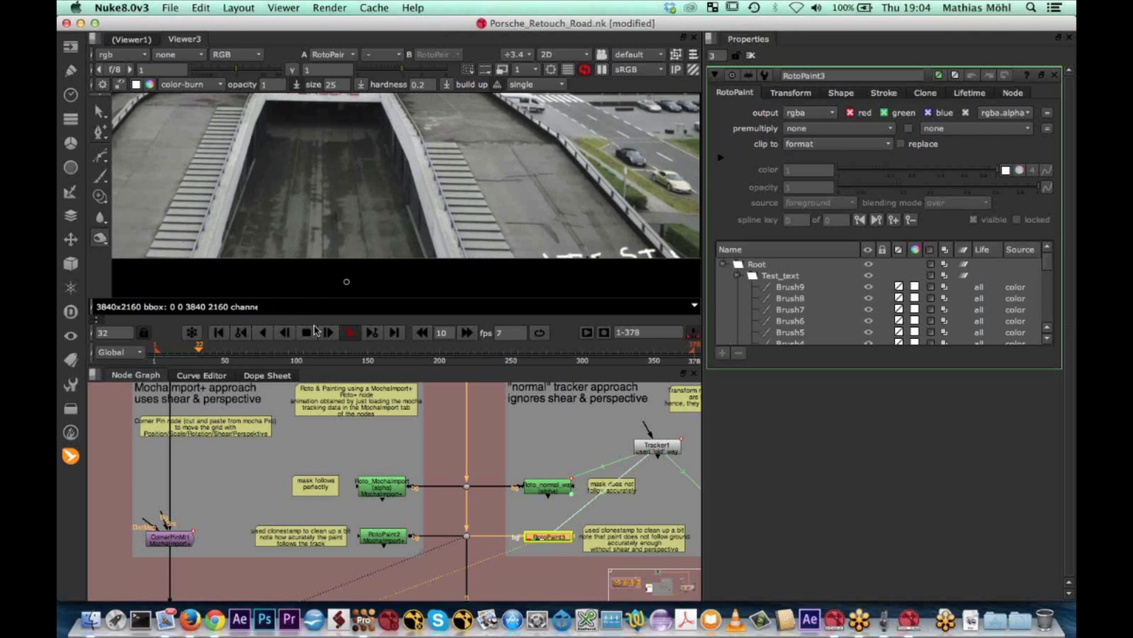
click(173, 354)
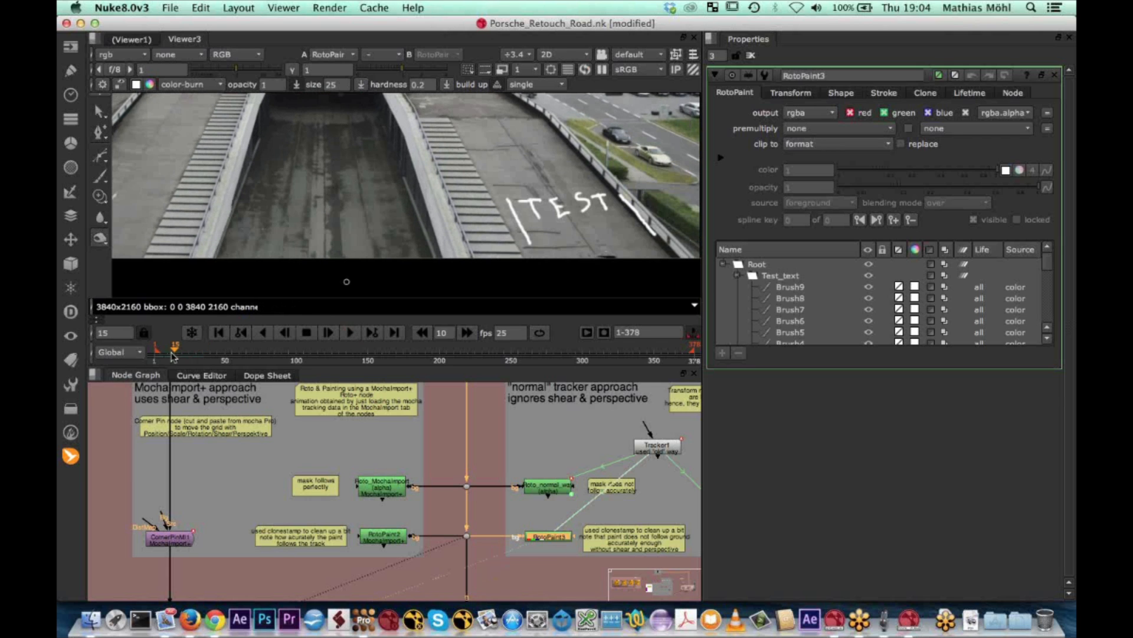
mouse_move(173, 354)
mouse_down()
mouse_move(186, 346)
mouse_move(154, 350)
mouse_up()
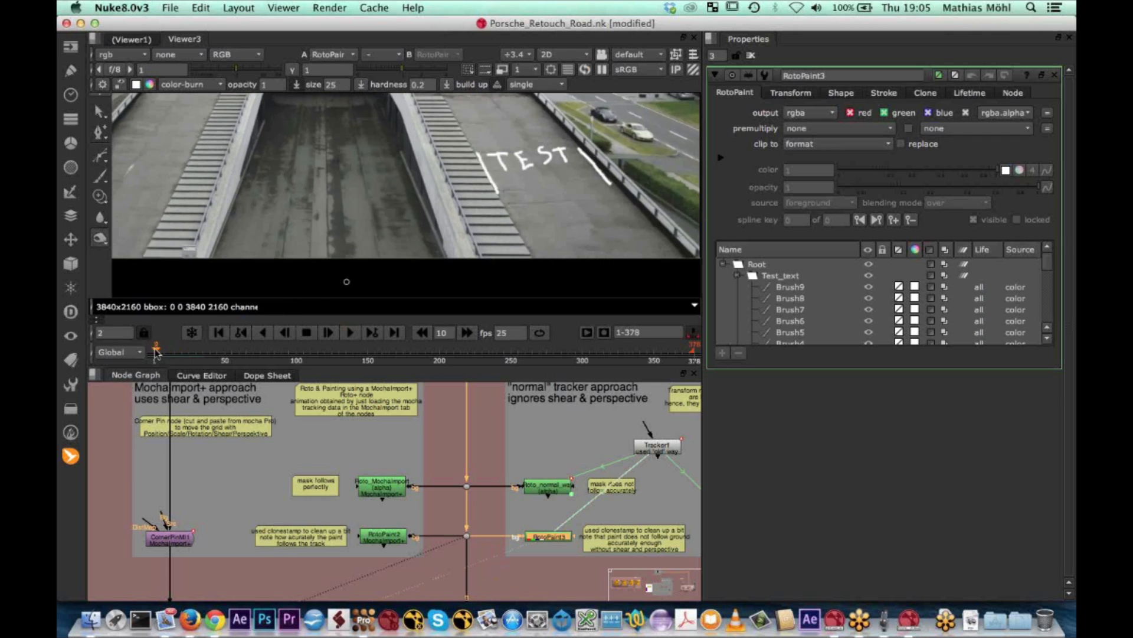
Show RotoPaint2 from the MochaImport+ group in the viewer and play its TEST paint from frame 1 to frame 26
click(383, 542)
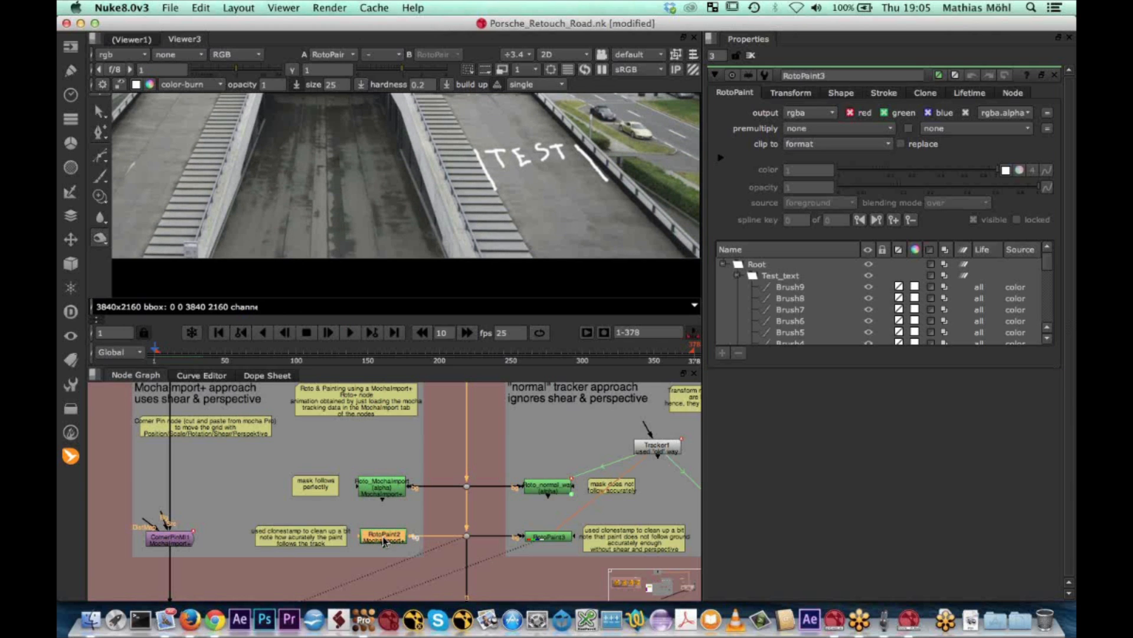
key(1)
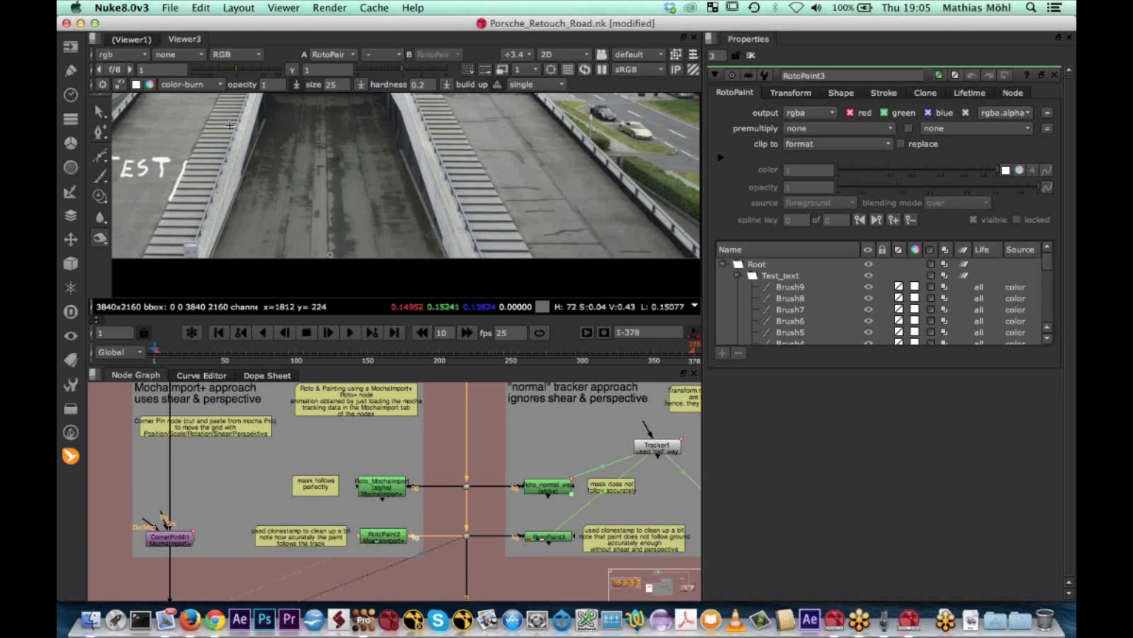
middle_drag(257, 125, 434, 143)
click(349, 333)
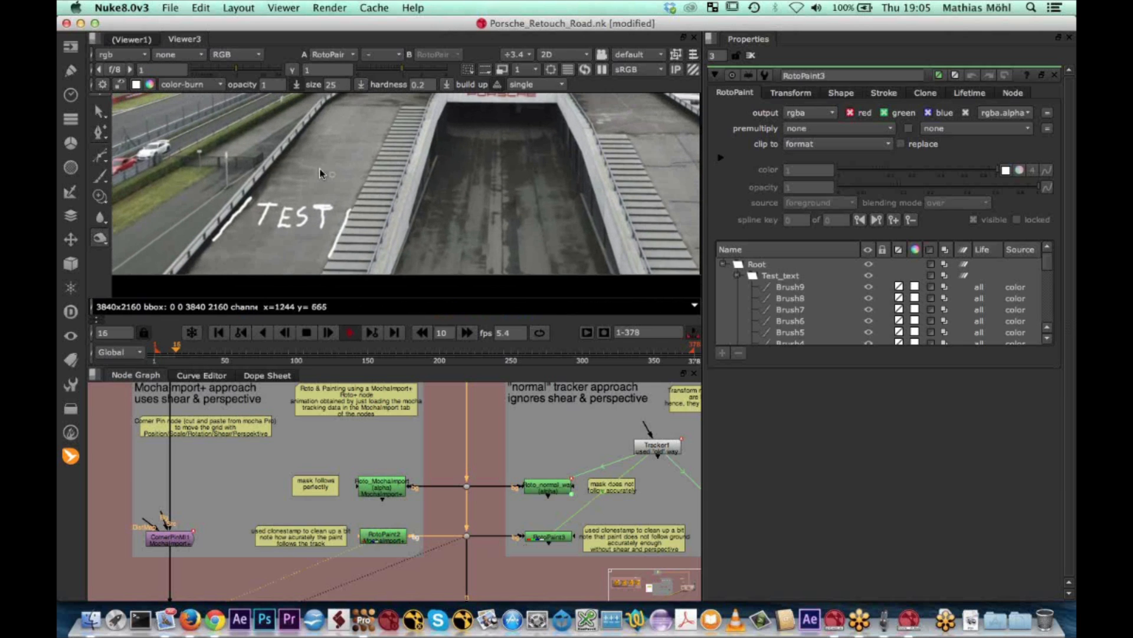
click(306, 333)
Toggle RotoPaint2 off and on at frame 26 to compare its paint, leave it enabled and play on to frame 32
click(387, 539)
key(d)
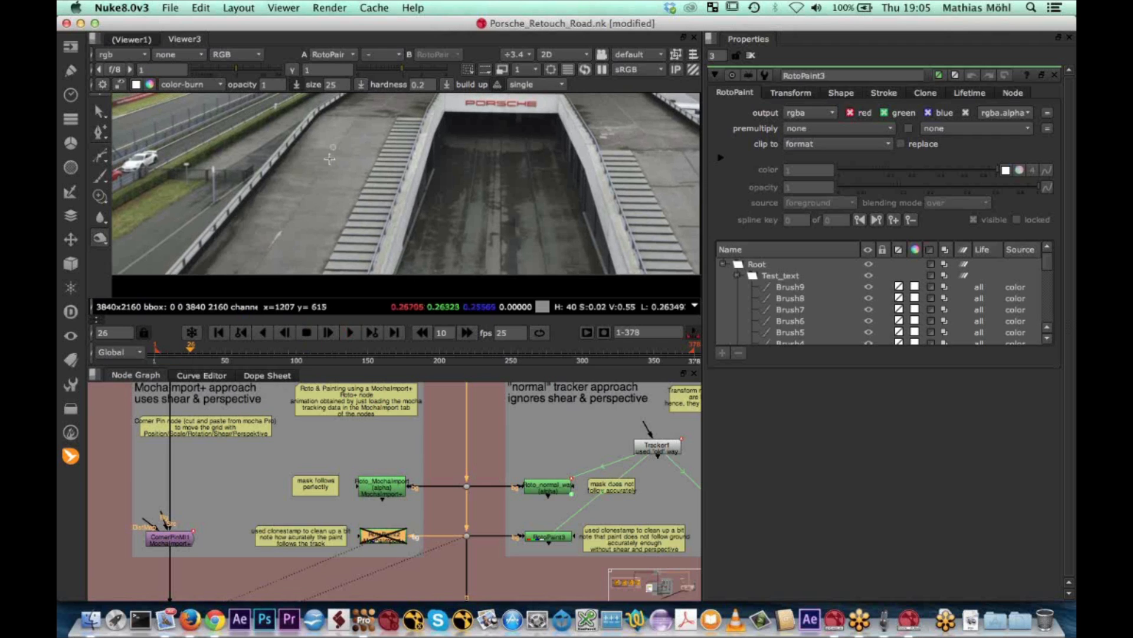
key(d)
key(d)
key(d)
key(d)
key(d)
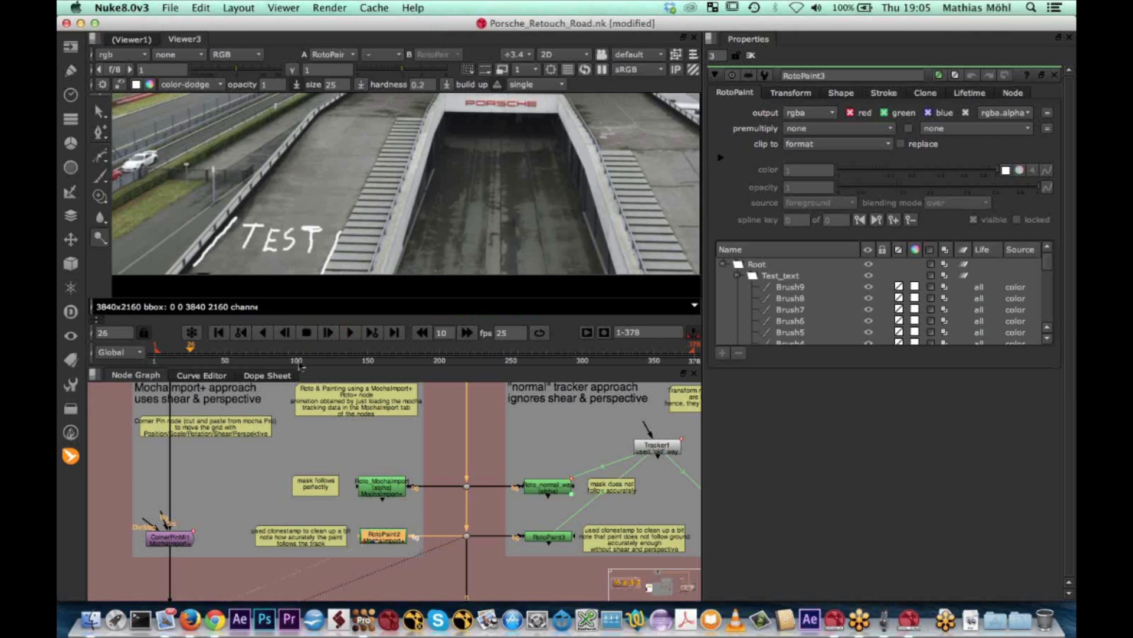
click(349, 333)
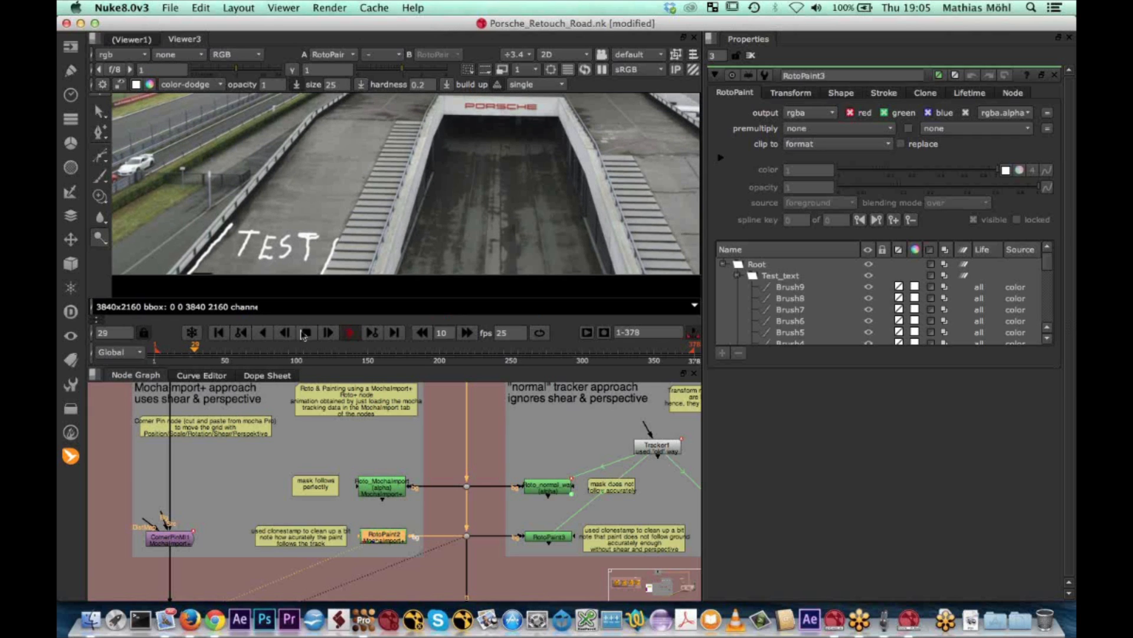
click(305, 333)
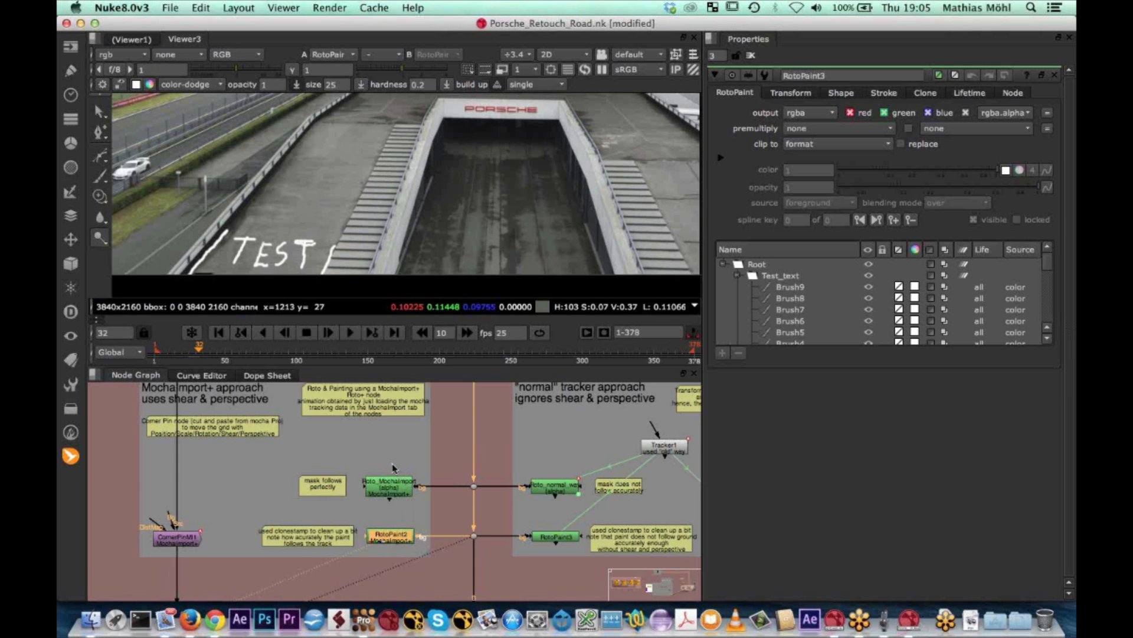
Show the footage at Dot21 above the shear & perspective backdrop in the viewer, framing the cracks on the road beside the parked cars
scroll(444, 431, down, 6)
middle_drag(444, 431, 429, 551)
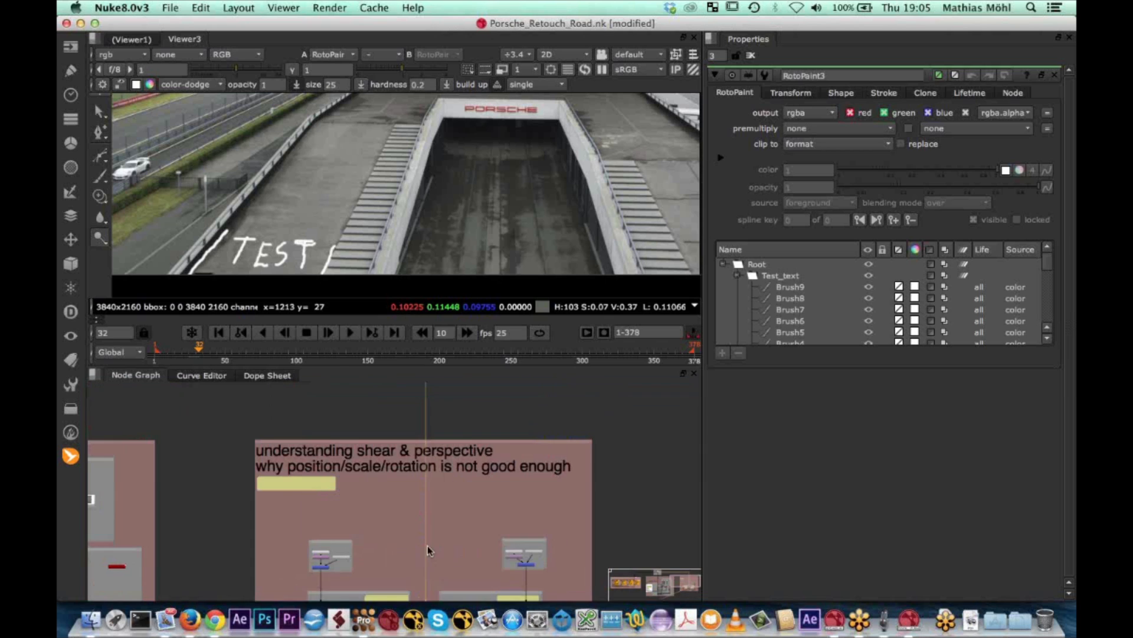
mouse_move(415, 431)
middle_down()
mouse_move(413, 533)
mouse_move(420, 519)
middle_up()
click(426, 506)
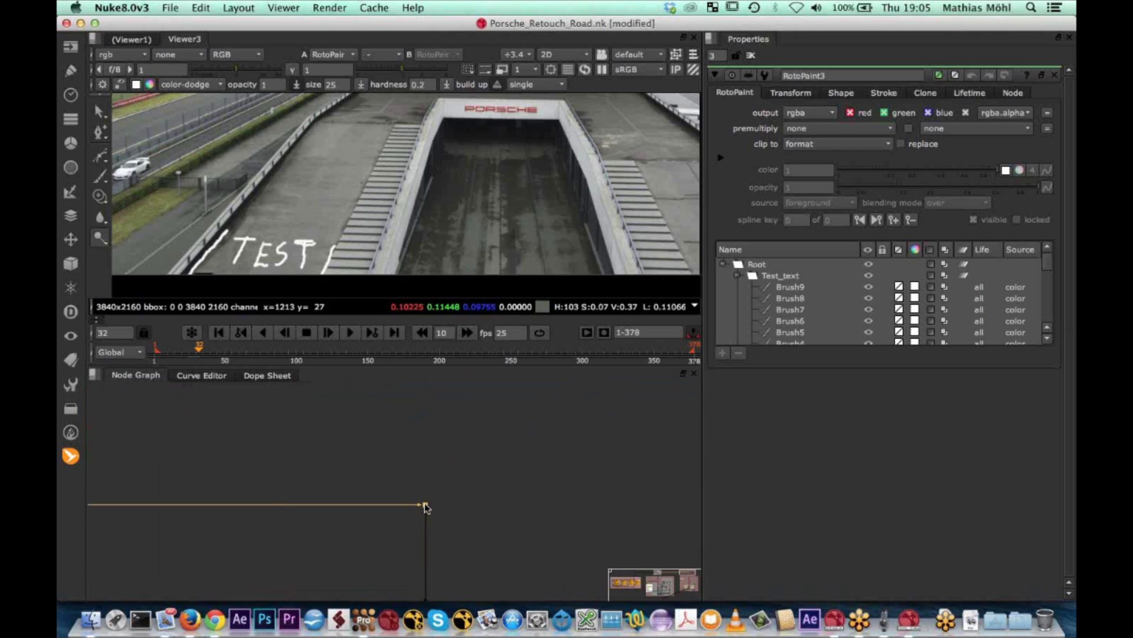
key(1)
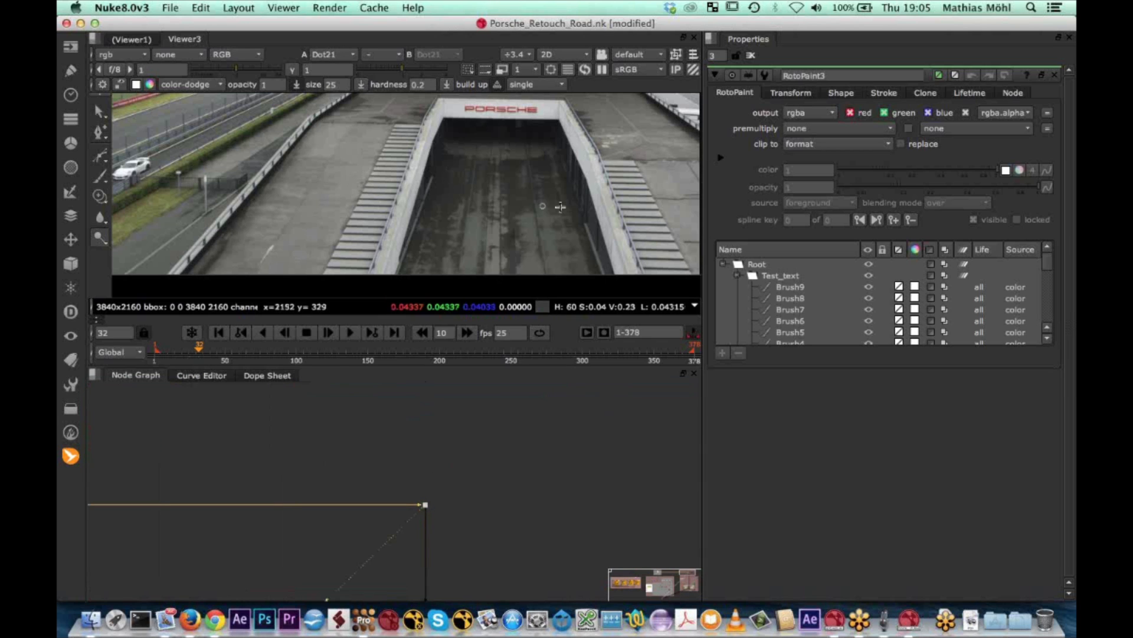
middle_drag(525, 203, 347, 161)
scroll(512, 153, down, 1)
middle_drag(515, 156, 474, 142)
scroll(486, 242, up, 3)
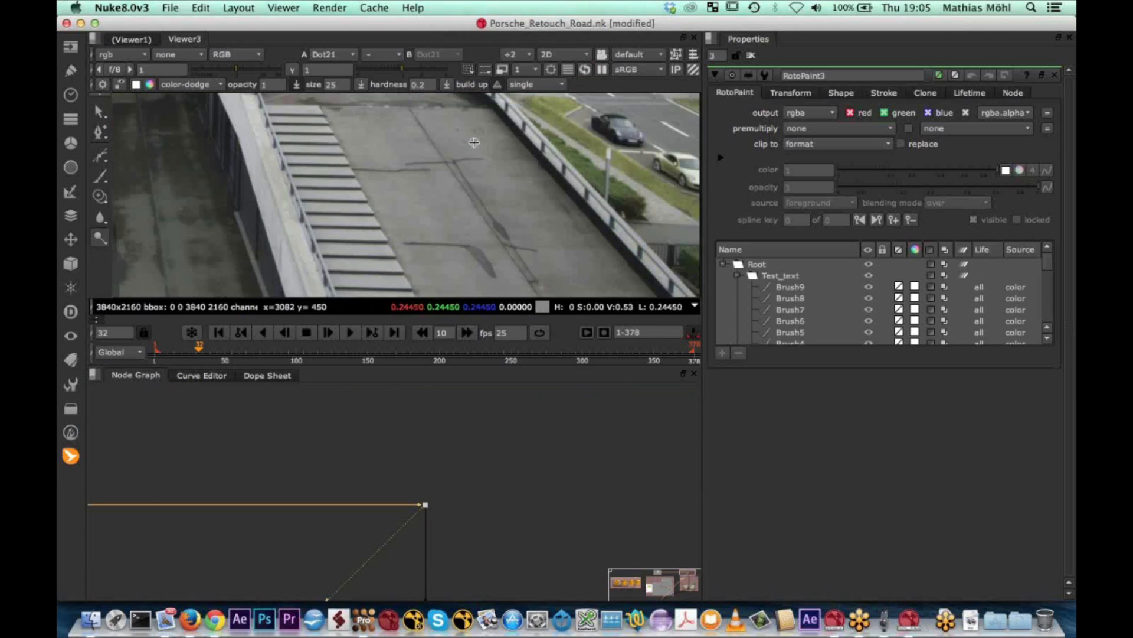
click(70, 456)
mouse_move(134, 456)
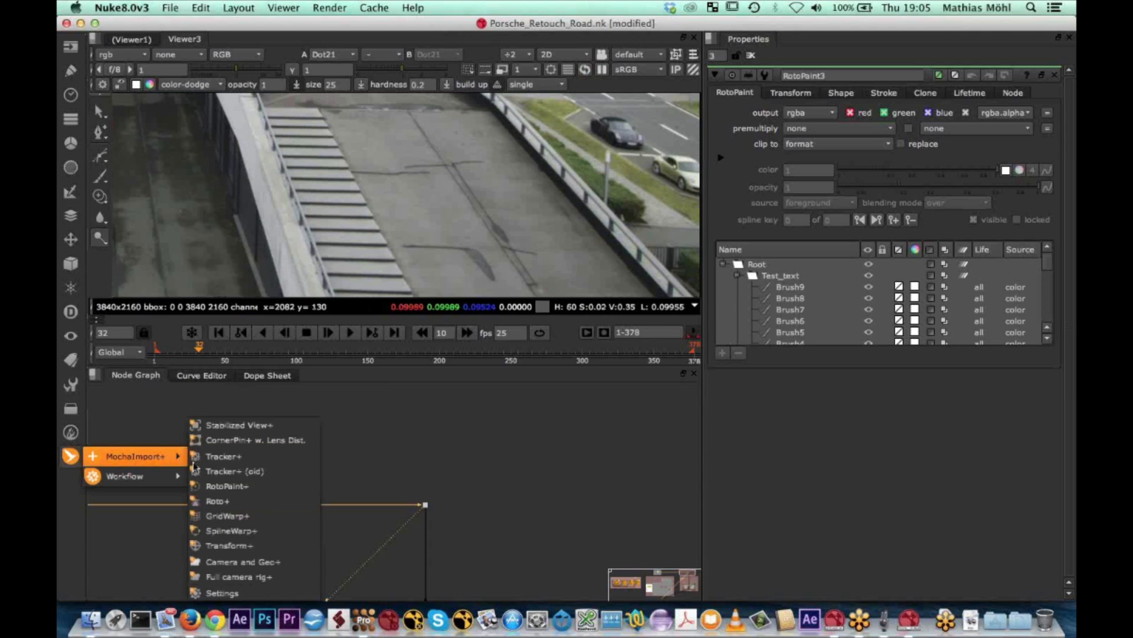
click(240, 488)
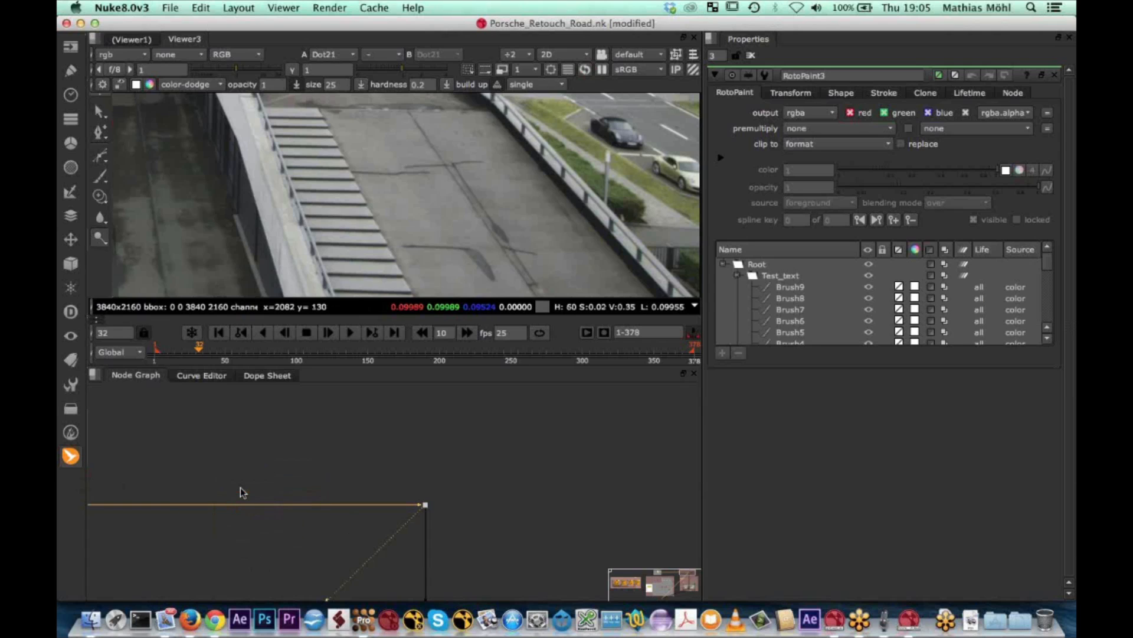
click(419, 511)
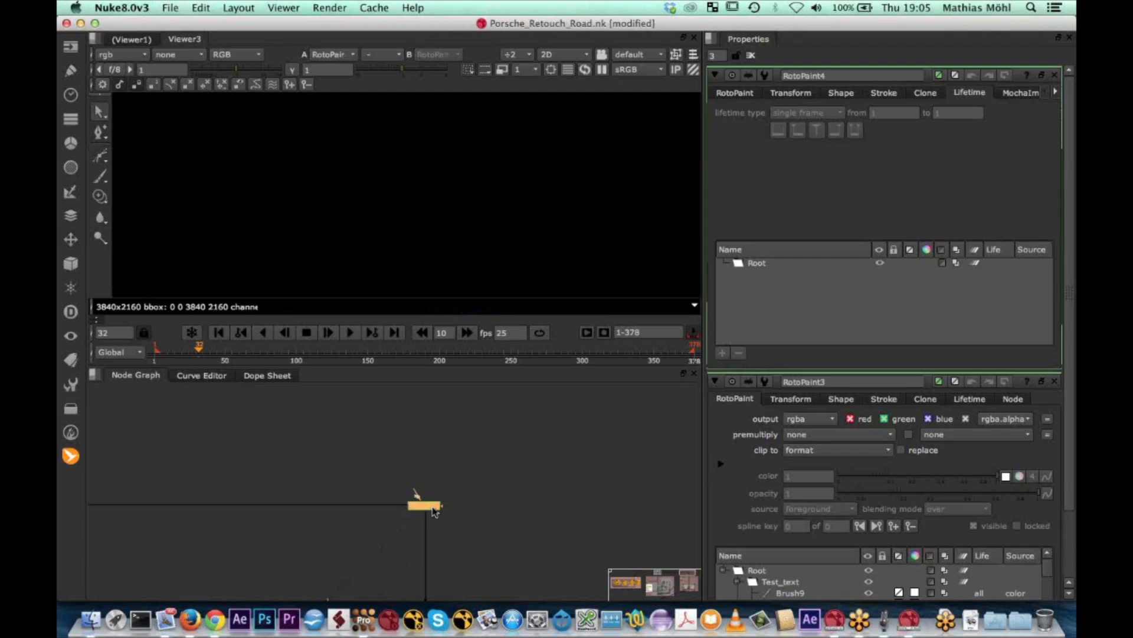
scroll(434, 511, up, 5)
scroll(433, 511, down, 5)
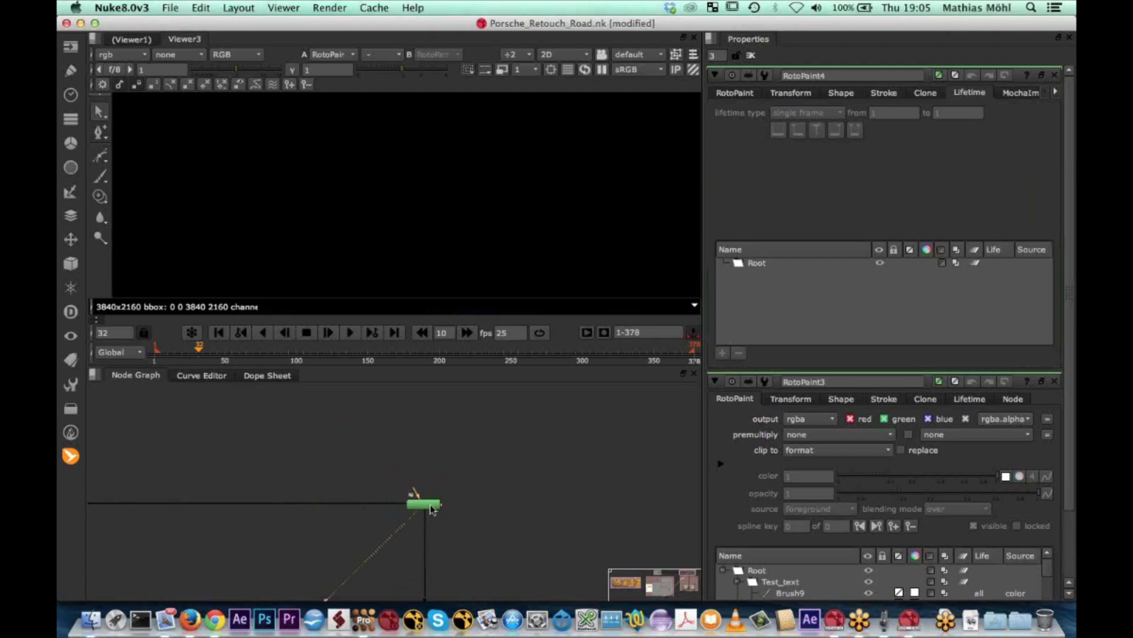
drag(421, 506, 489, 480)
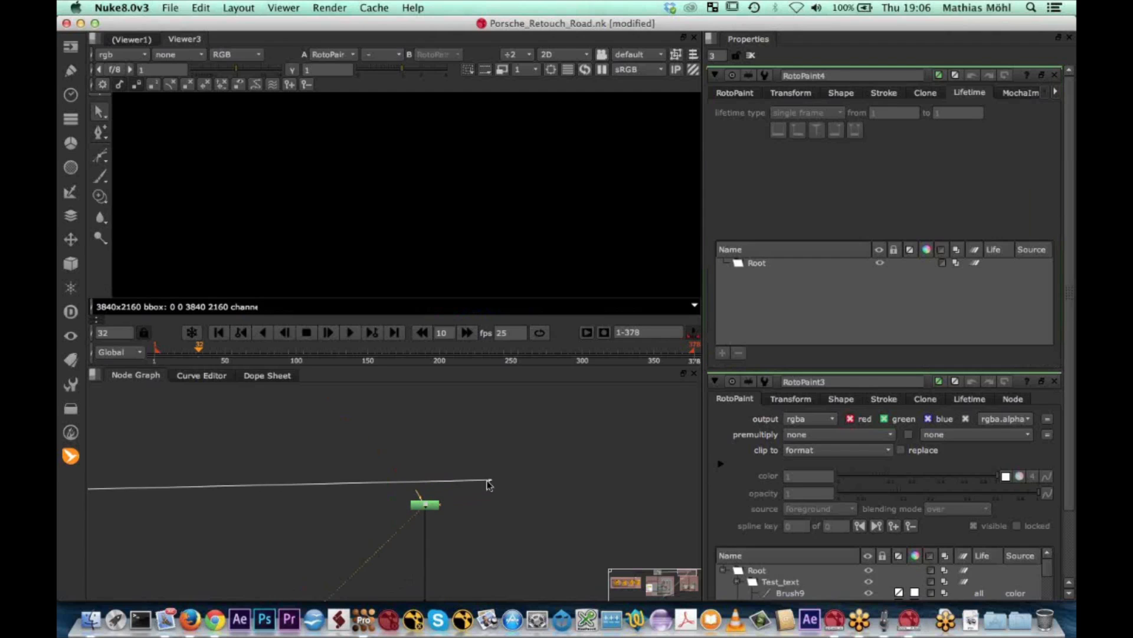
drag(435, 509, 508, 509)
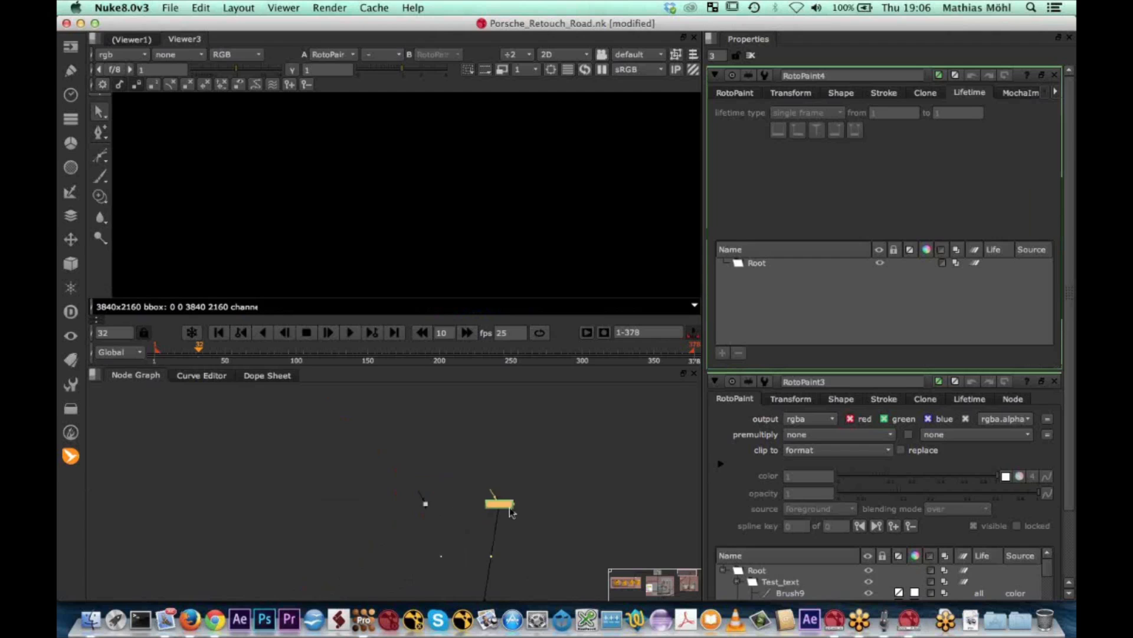
key(super+z)
key(super+z)
key(super+z)
key(Delete)
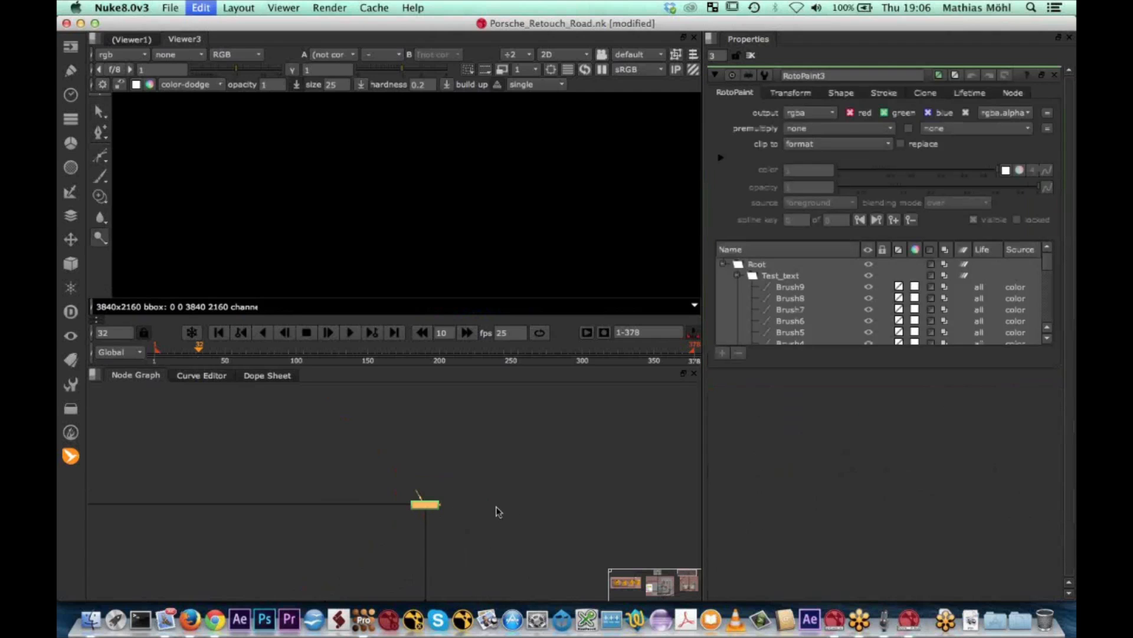
Add a RotoPaint+ node from MochaImport+, connect its input to Dot21 and place it just to the right of the dot
click(69, 456)
mouse_move(215, 456)
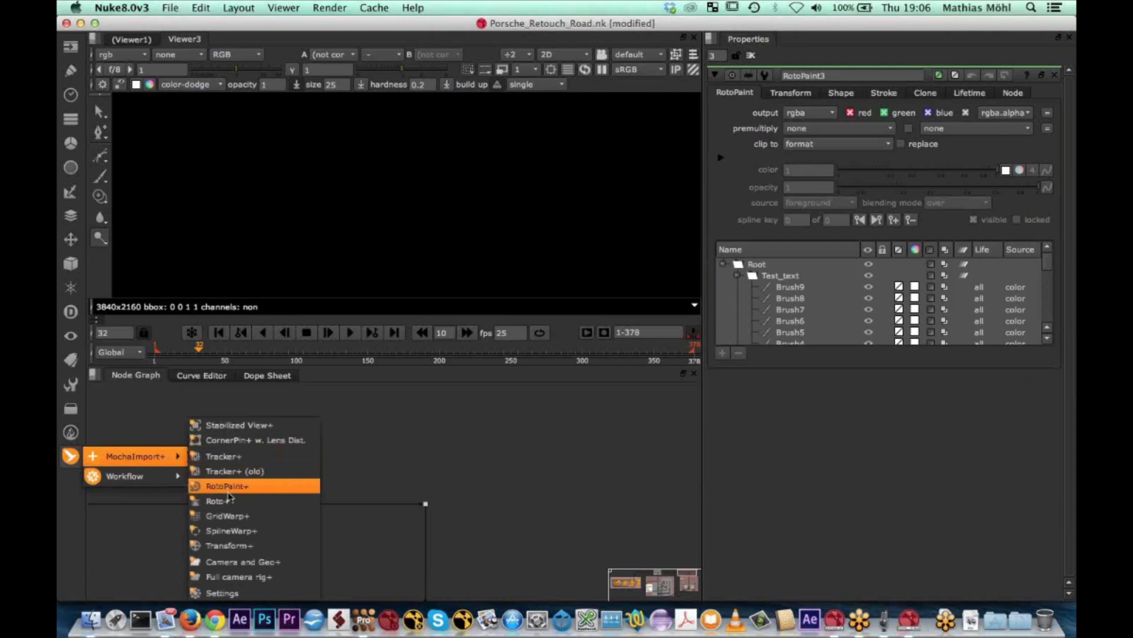
click(254, 486)
drag(488, 490, 426, 506)
drag(494, 496, 497, 512)
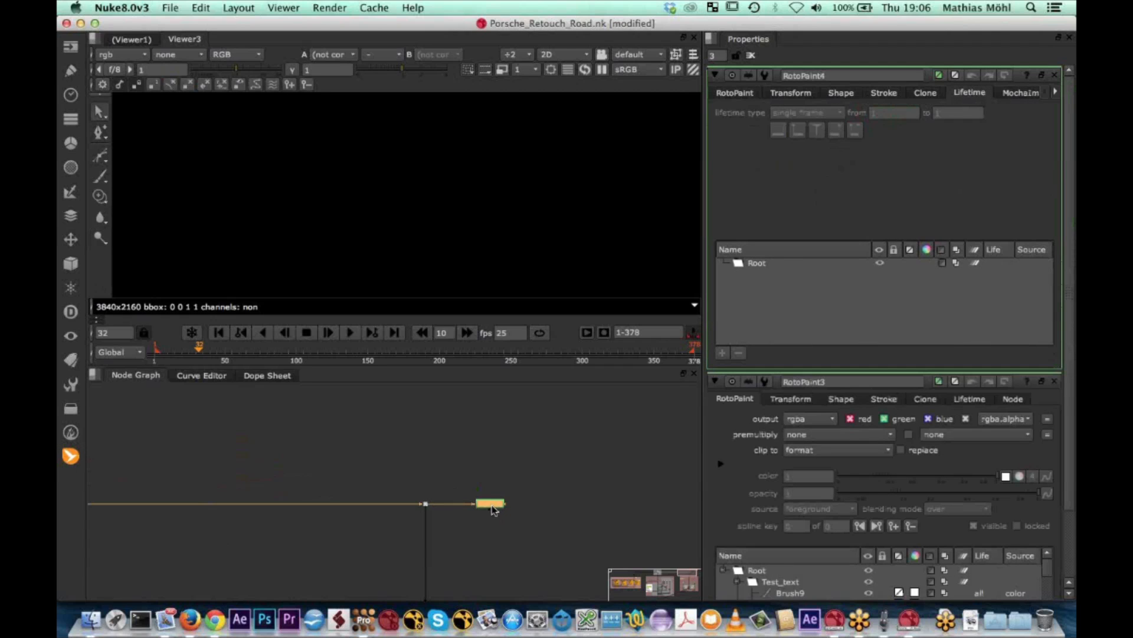
Show the new RotoPaint+ node's output in the viewer and activate the Clone tool for painting on the road
key(1)
scroll(473, 234, up, 2)
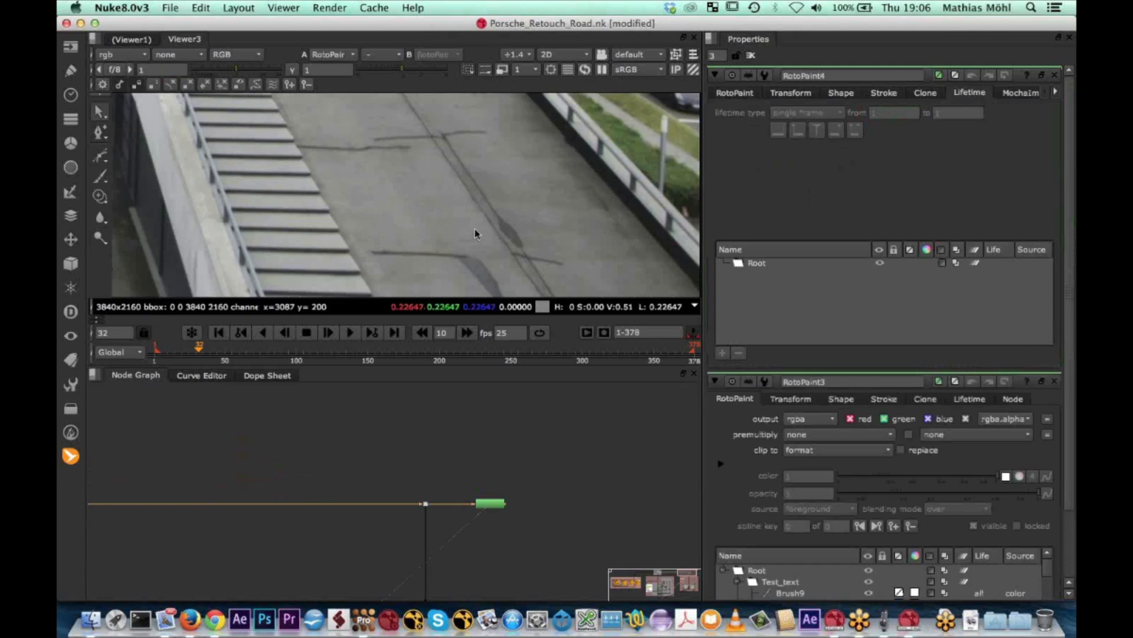
scroll(475, 228, down, 3)
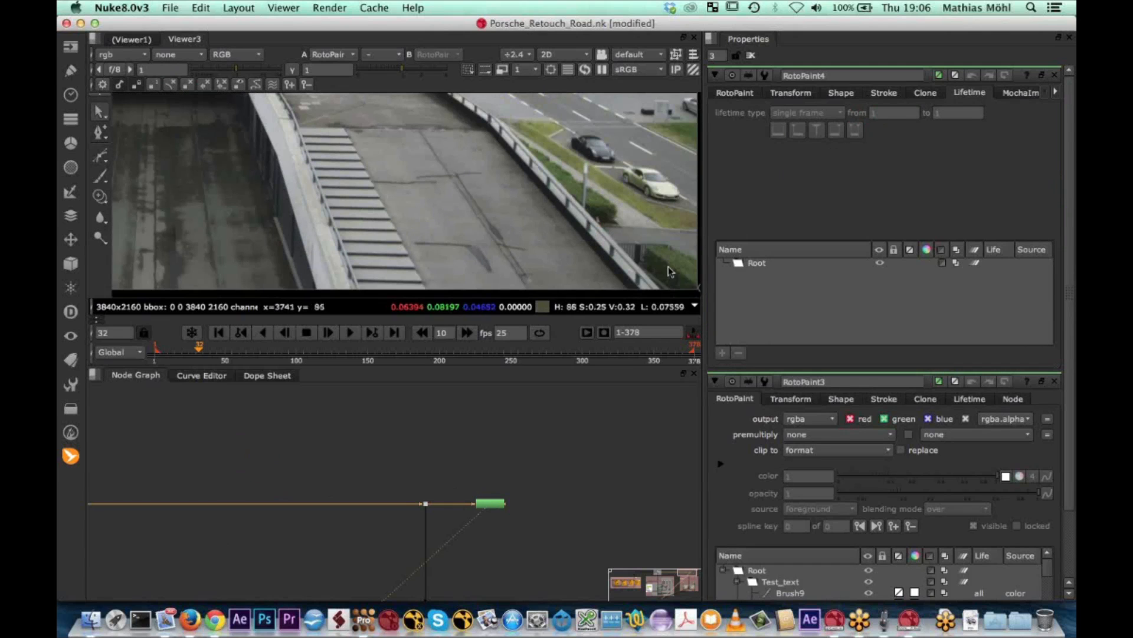
click(100, 196)
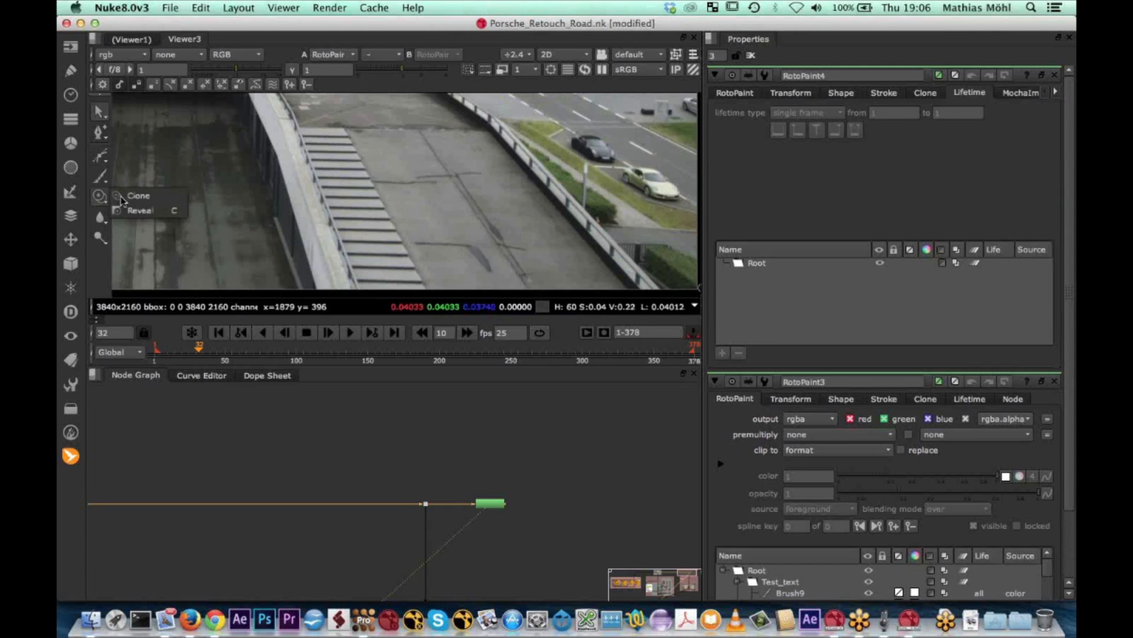
click(128, 197)
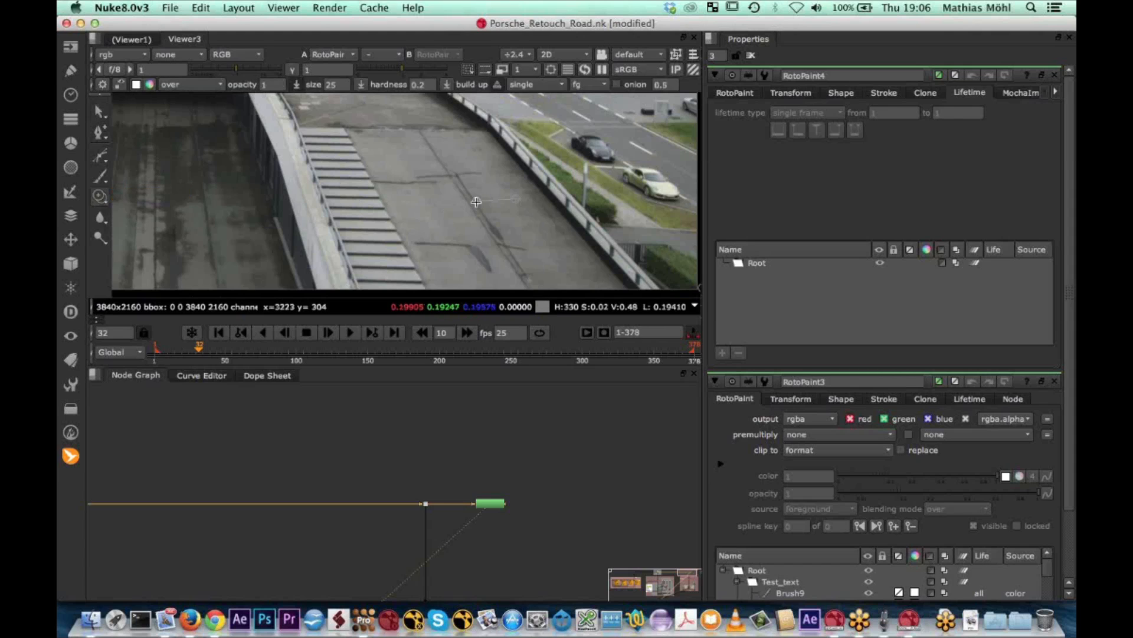
Paint three short clone strokes at frame 32 beside the long central crack on the right-hand road
scroll(495, 196, up, 3)
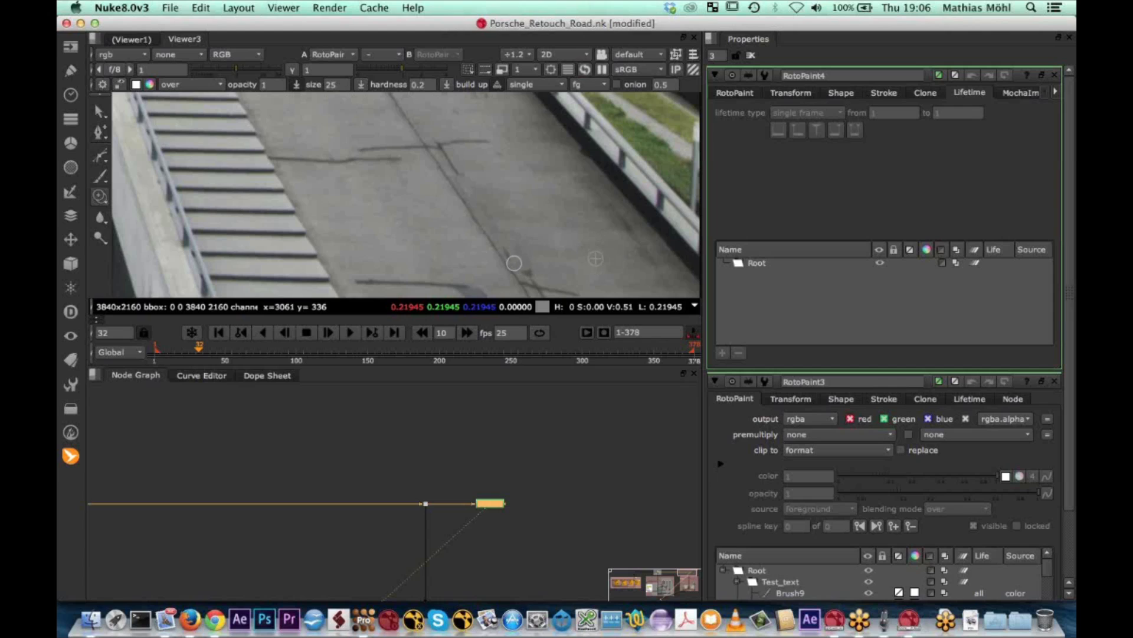
click(520, 240)
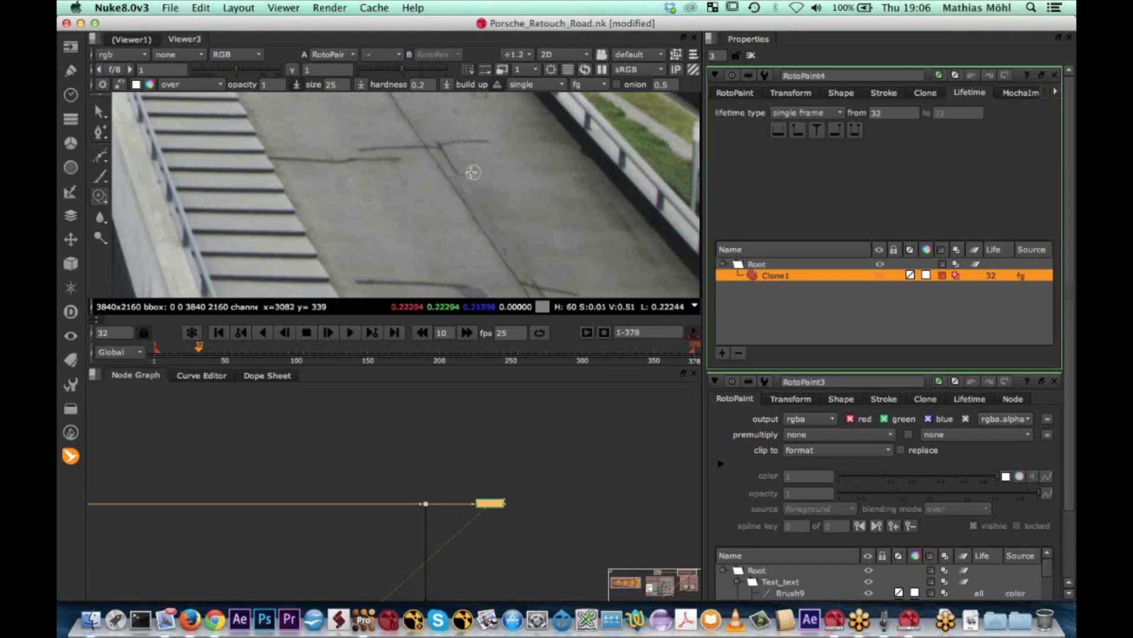
drag(456, 170, 524, 165)
click(524, 165)
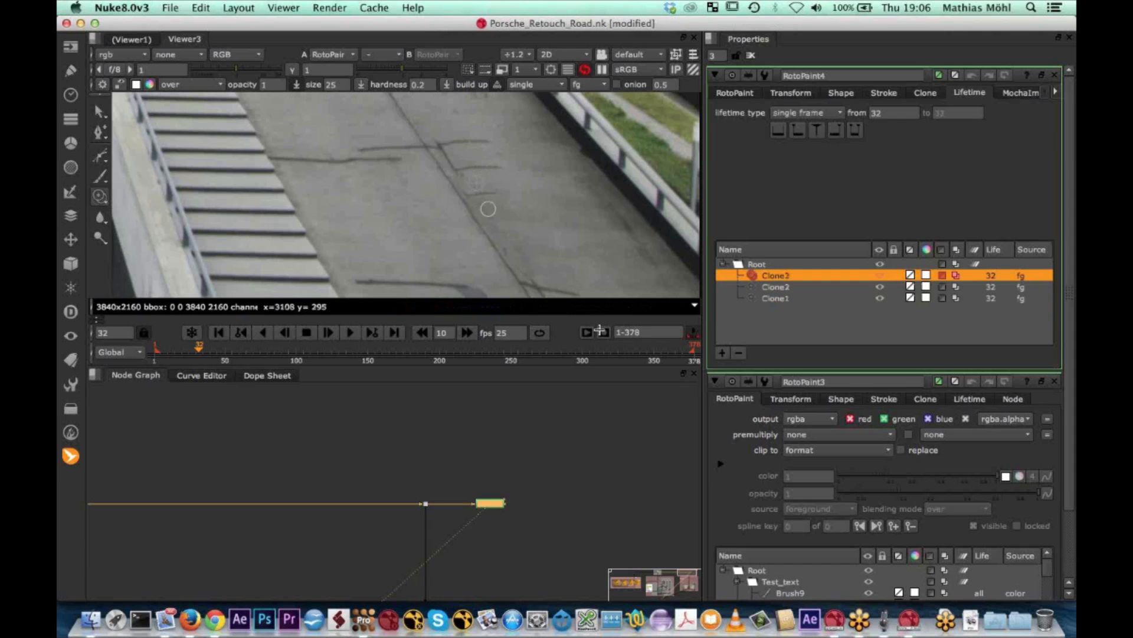
Set the lifetime type of Clone1, Clone2 and Clone3 to all frames and scrub around frame 32 to check them
drag(199, 349, 200, 353)
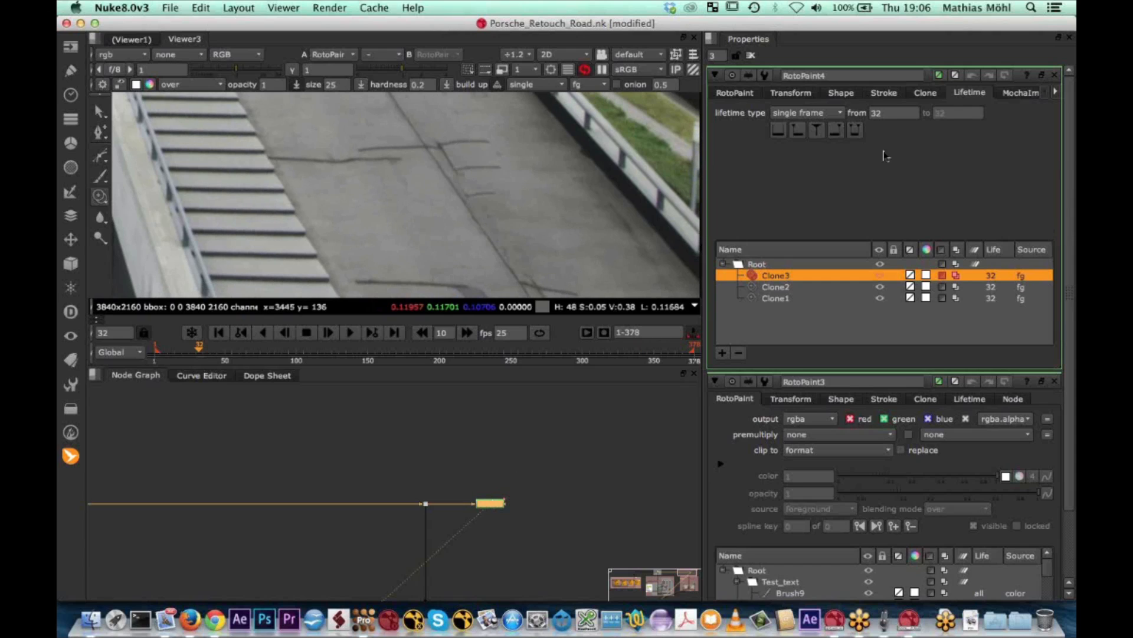
shift+click(777, 298)
click(841, 117)
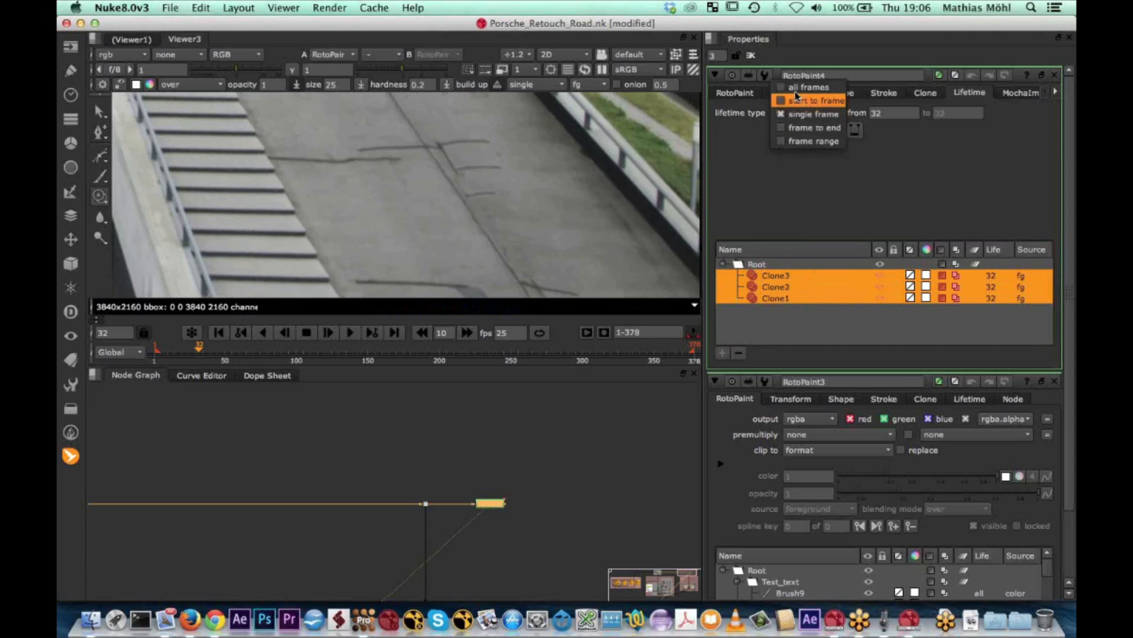
click(791, 89)
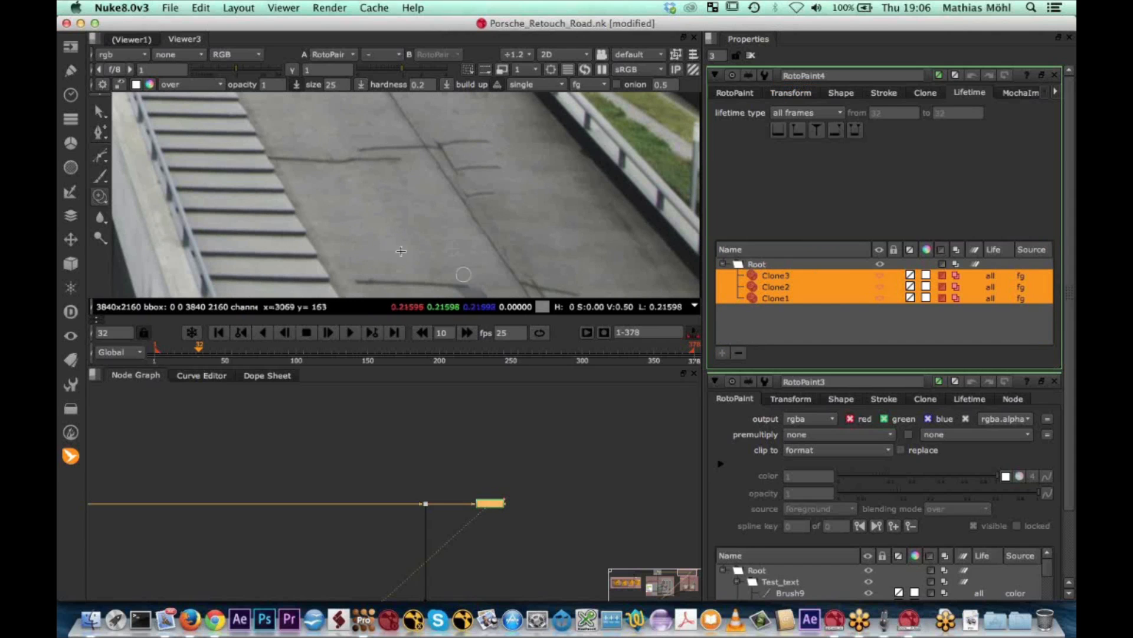
click(204, 352)
drag(203, 353, 199, 356)
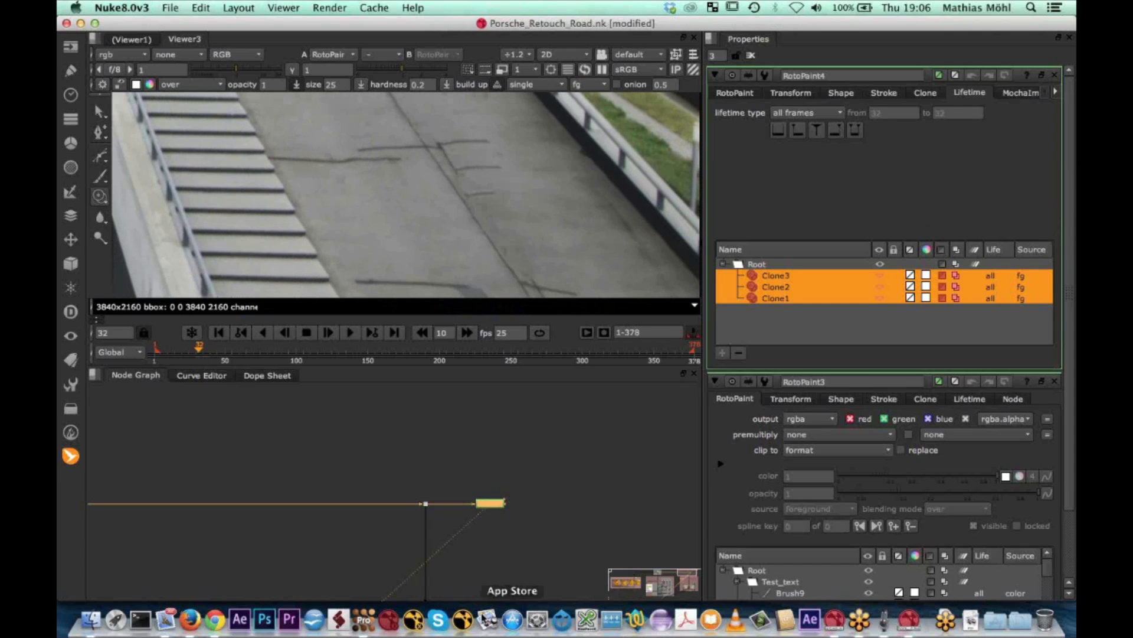
Open porsche_retouch_road.mocha from the 03 Porsche_Retouch_Road folder in mocha Pro, discarding changes to the current project
click(364, 621)
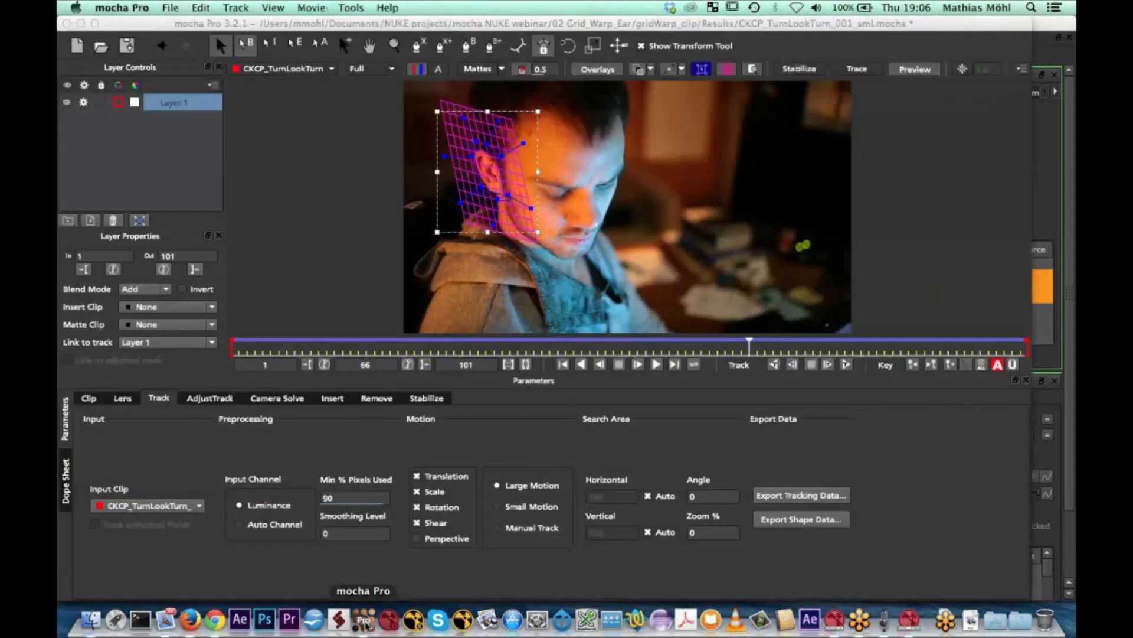
click(92, 621)
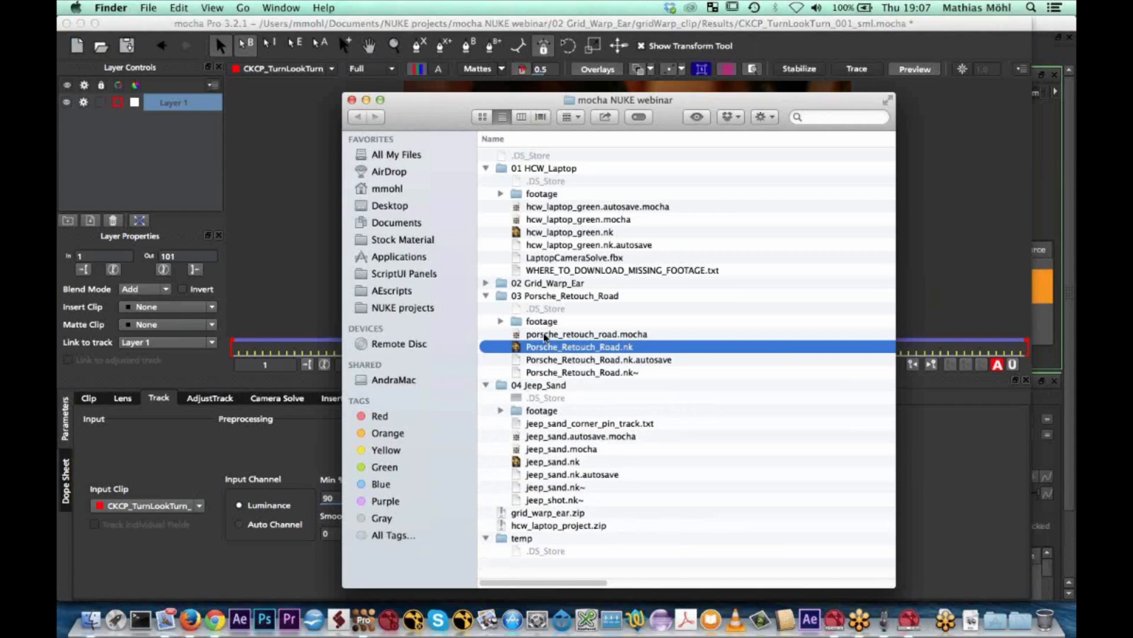
click(544, 334)
double_click(544, 335)
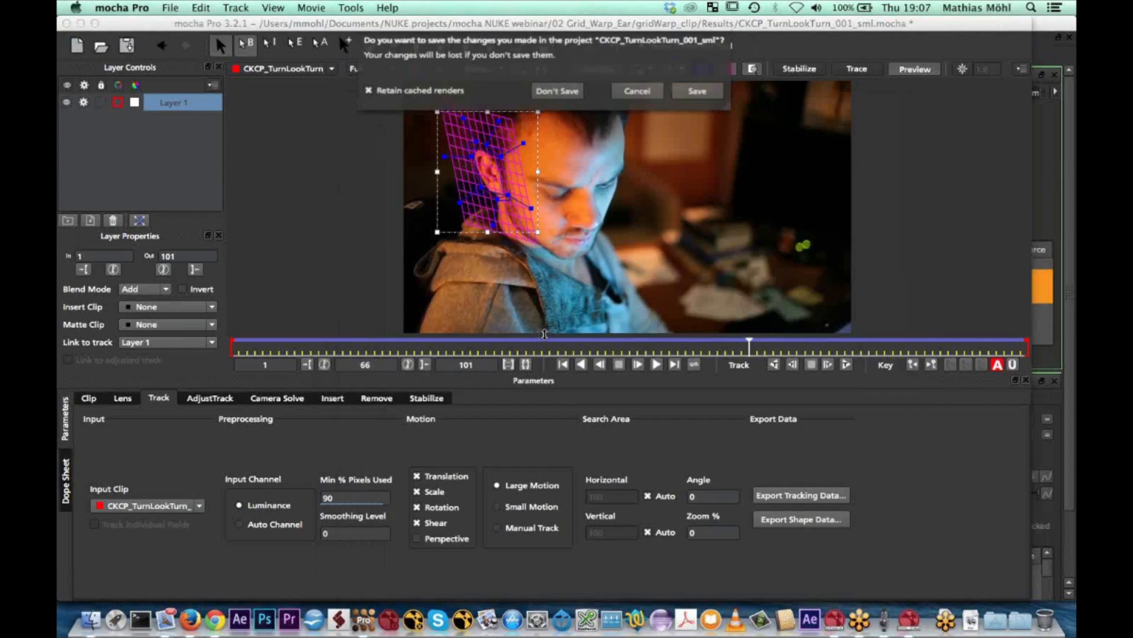
click(559, 102)
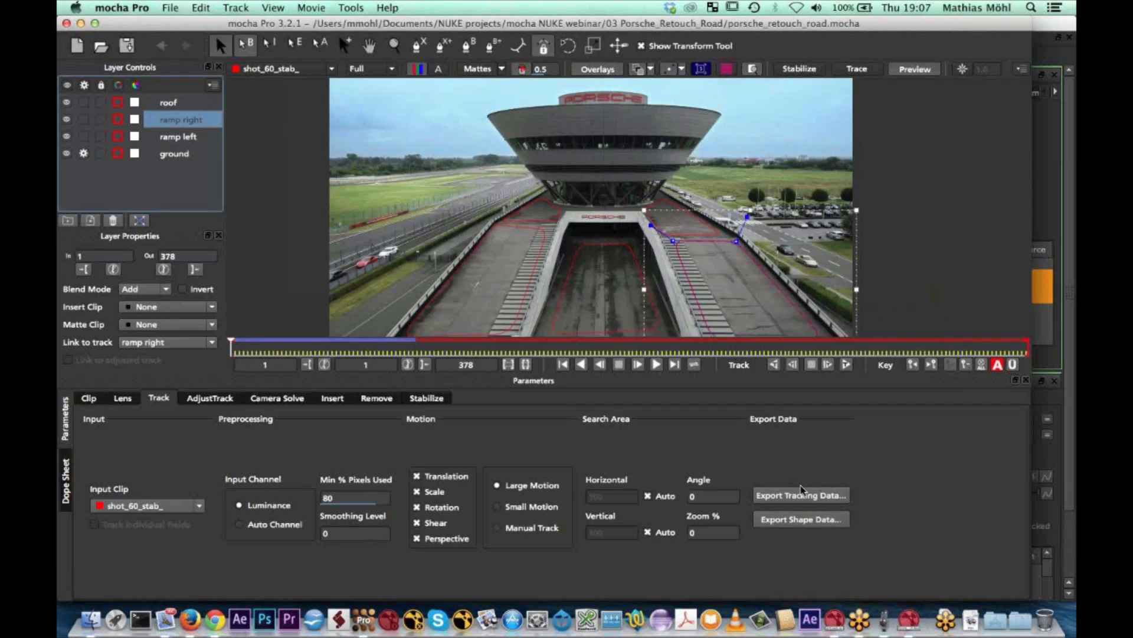
Play the clip briefly, then copy the ramp right layer's tracking data to the clipboard as Nuke Corner Pin (*.nk)
key(space)
key(Left)
key(Left)
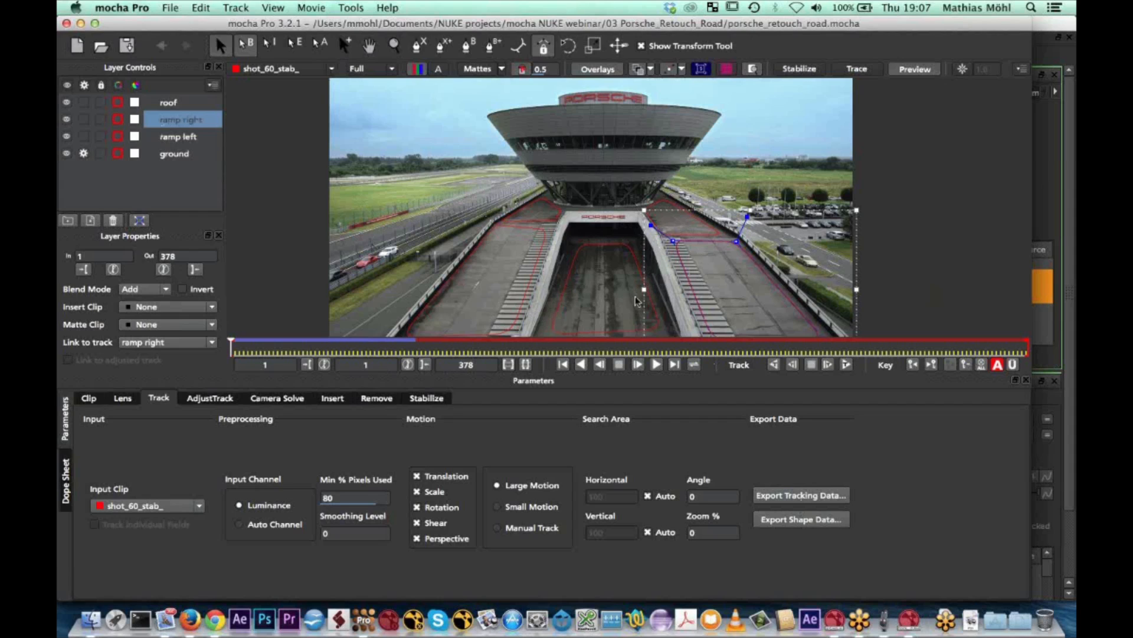
click(801, 494)
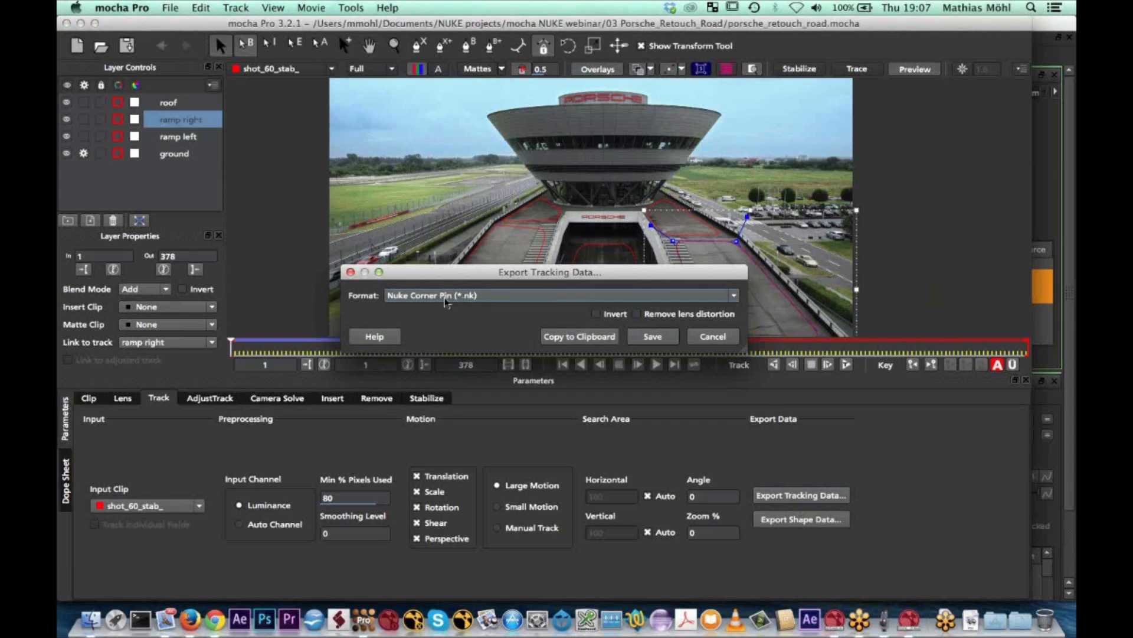
click(568, 336)
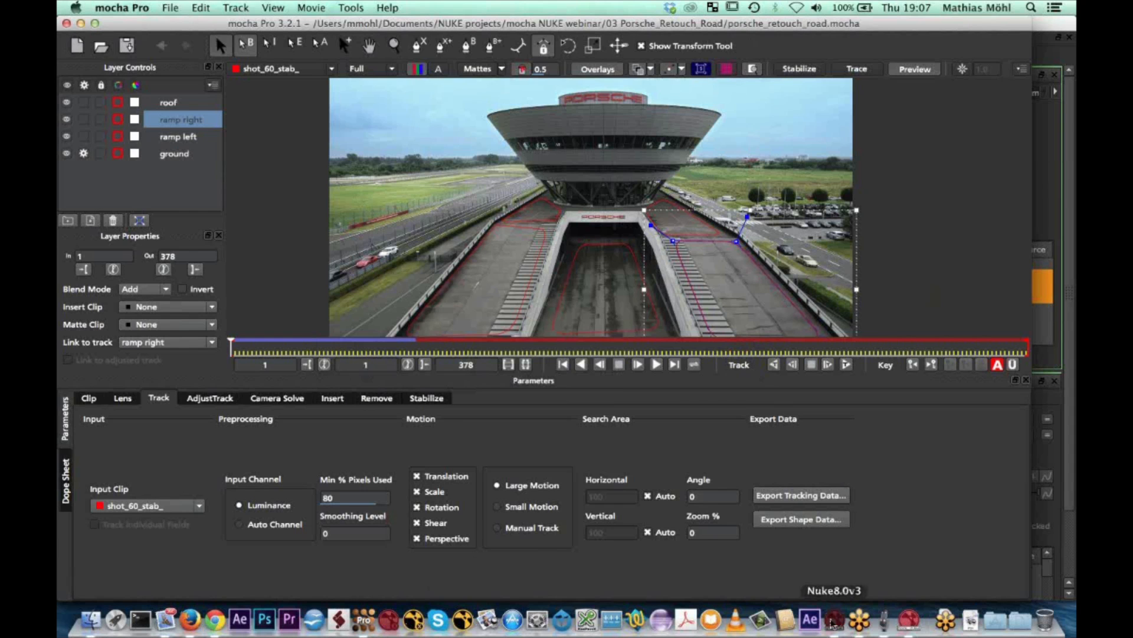
Switch back to the Nuke road project and load the mocha tracking data from the clipboard onto RotoPaint4's Root layer
click(833, 623)
click(910, 623)
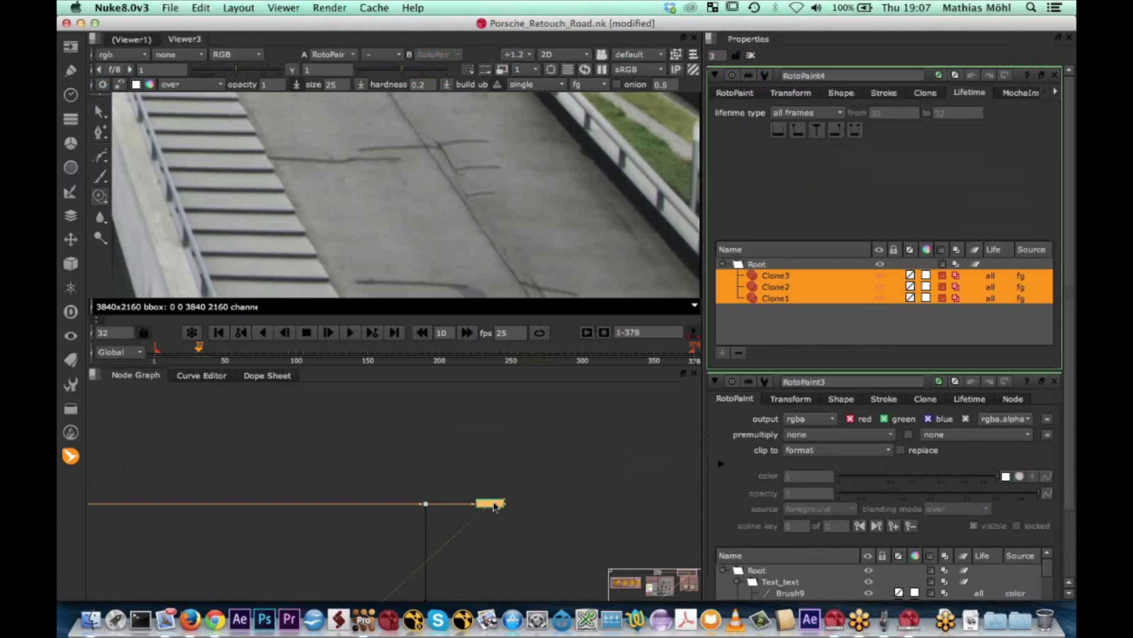
click(1023, 94)
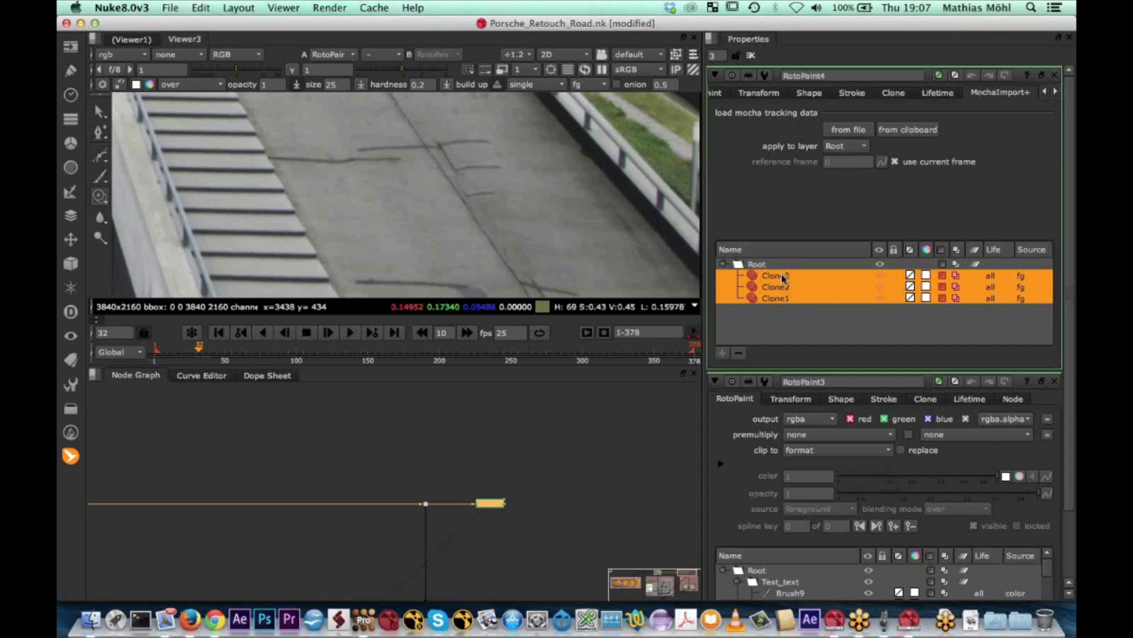
click(905, 130)
Paint a clone stroke at frame 43 on the road beside the striped strip and set its lifetime type to all frames
mouse_move(200, 352)
mouse_down()
mouse_move(234, 348)
mouse_move(207, 358)
mouse_move(215, 353)
mouse_up()
mouse_move(335, 180)
mouse_down()
mouse_move(295, 170)
mouse_move(312, 170)
mouse_up()
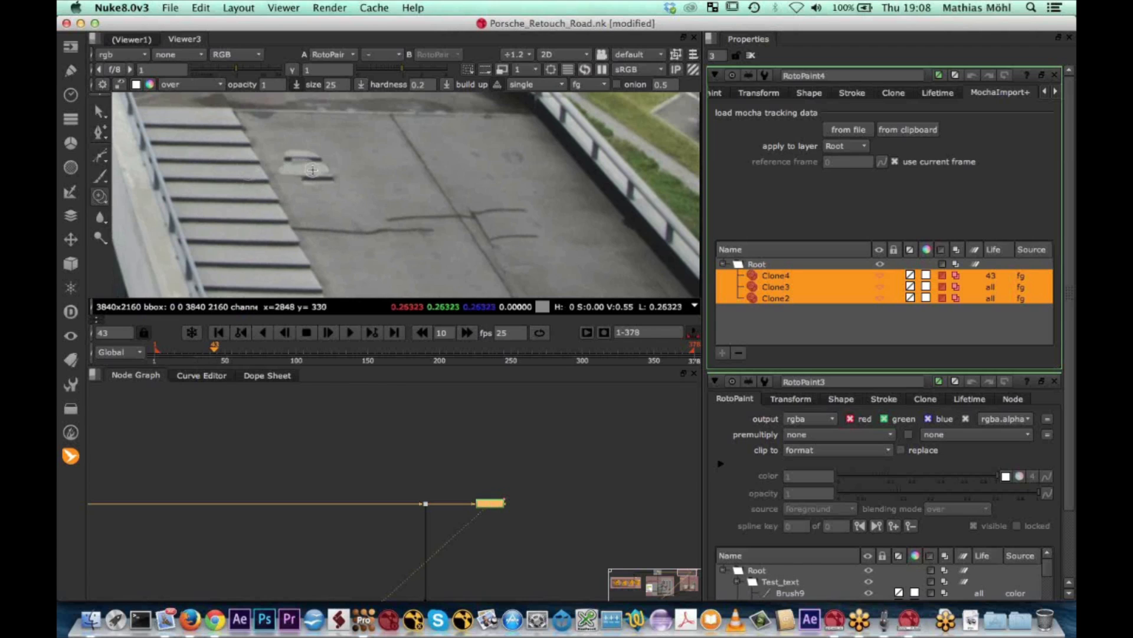
drag(216, 351, 216, 351)
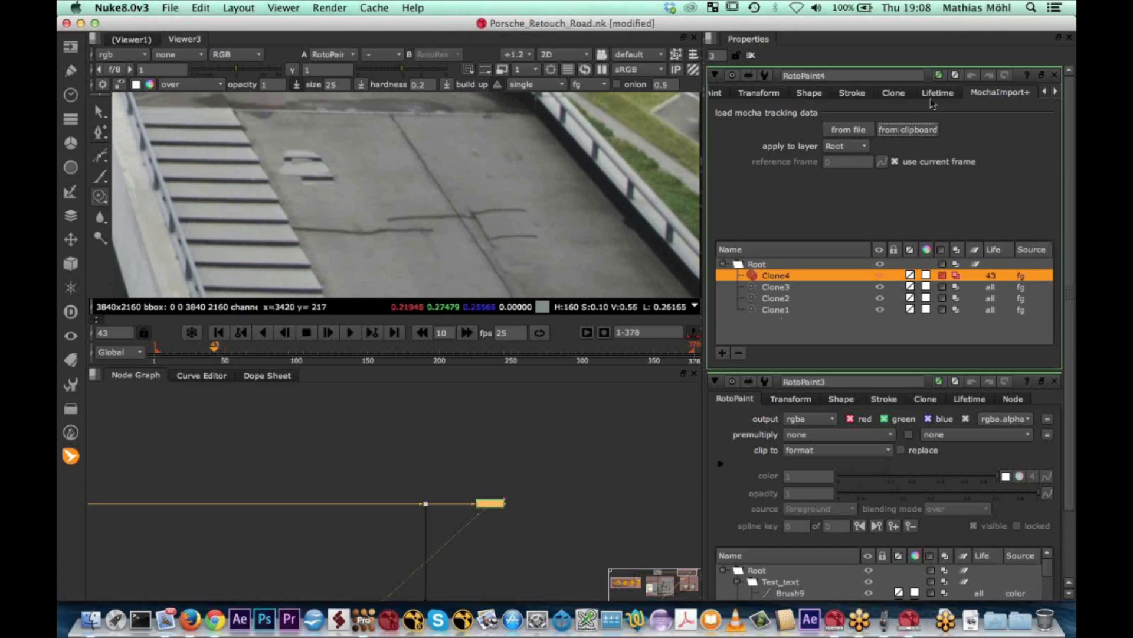
click(942, 92)
click(833, 113)
click(782, 89)
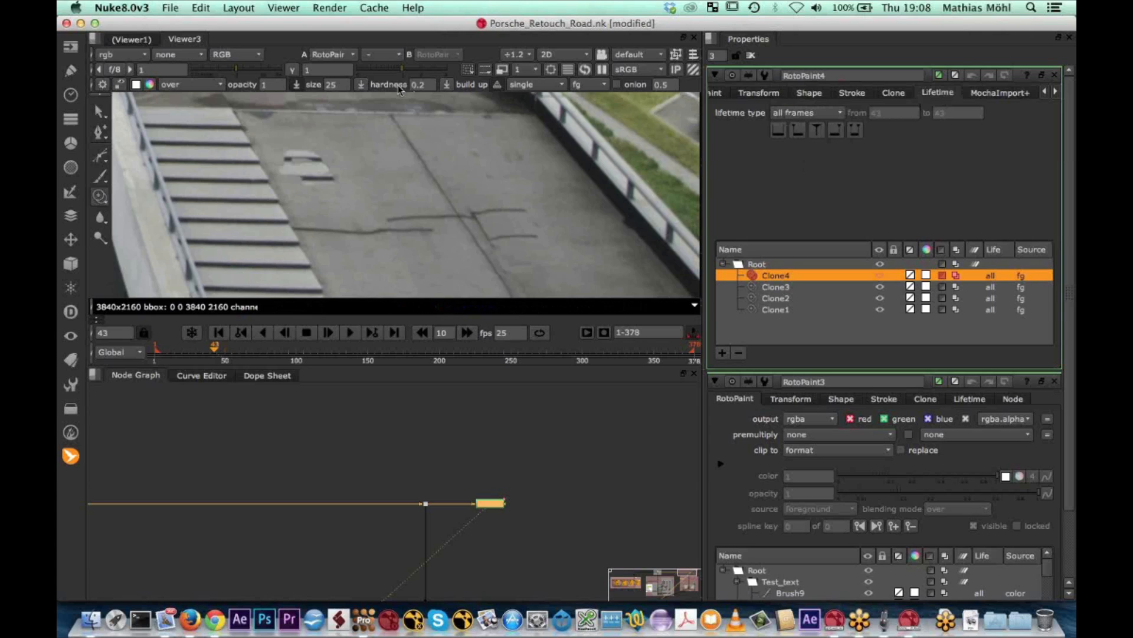
Set the clone brush's lifetime to all, clone a stroke right of the central crack at frame 56 and scrub back to frame 47
click(532, 85)
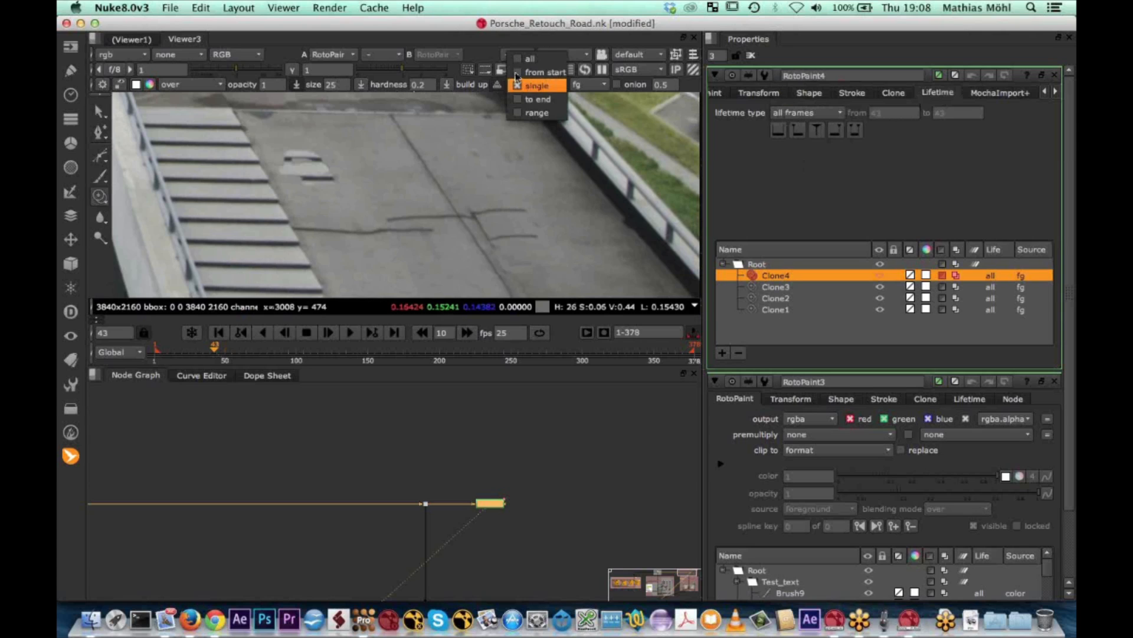
click(516, 60)
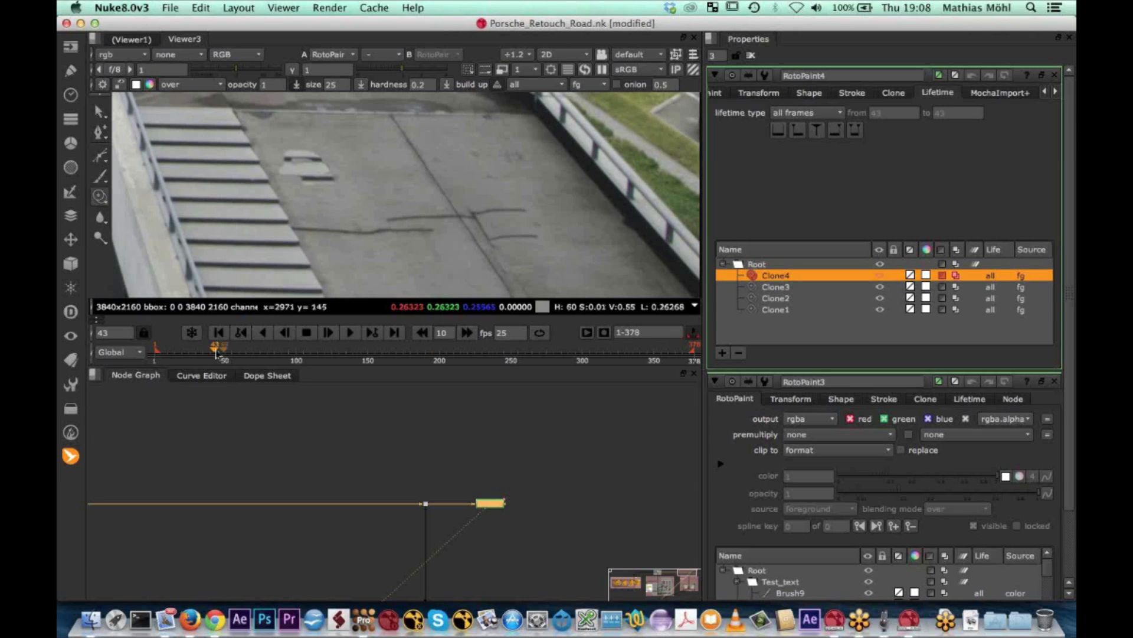
drag(215, 349, 234, 353)
mouse_move(524, 238)
mouse_down()
mouse_move(536, 256)
mouse_move(530, 246)
mouse_up()
drag(234, 349, 221, 348)
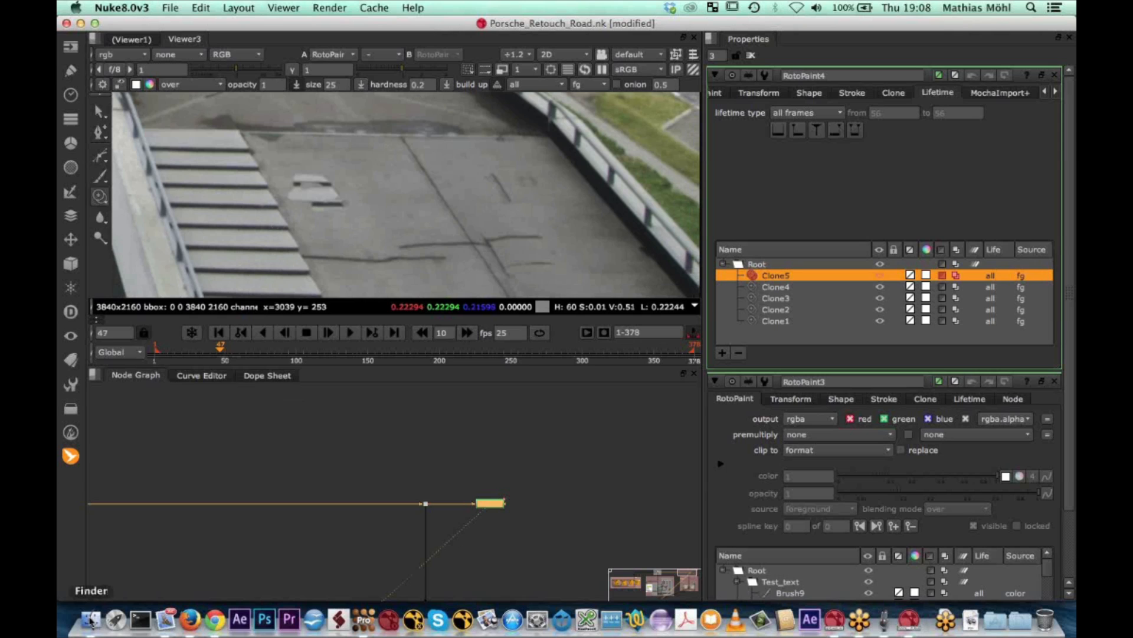
Open jeep_sand.nk from the 04 Jeep_Sand folder in Nuke without restoring its autosave file
click(91, 620)
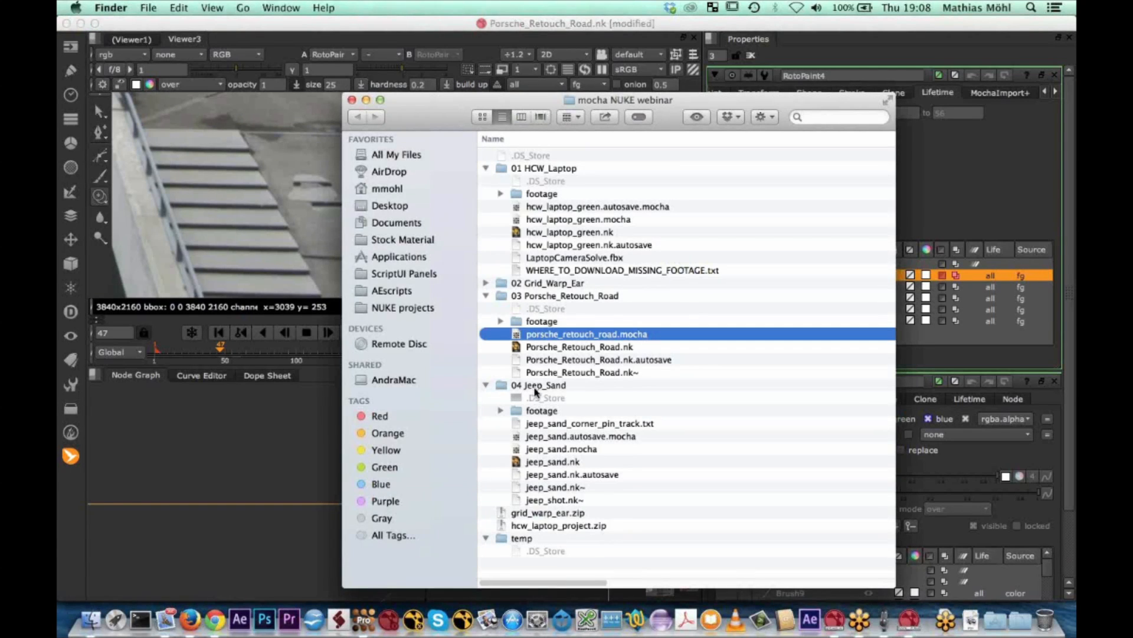
click(535, 389)
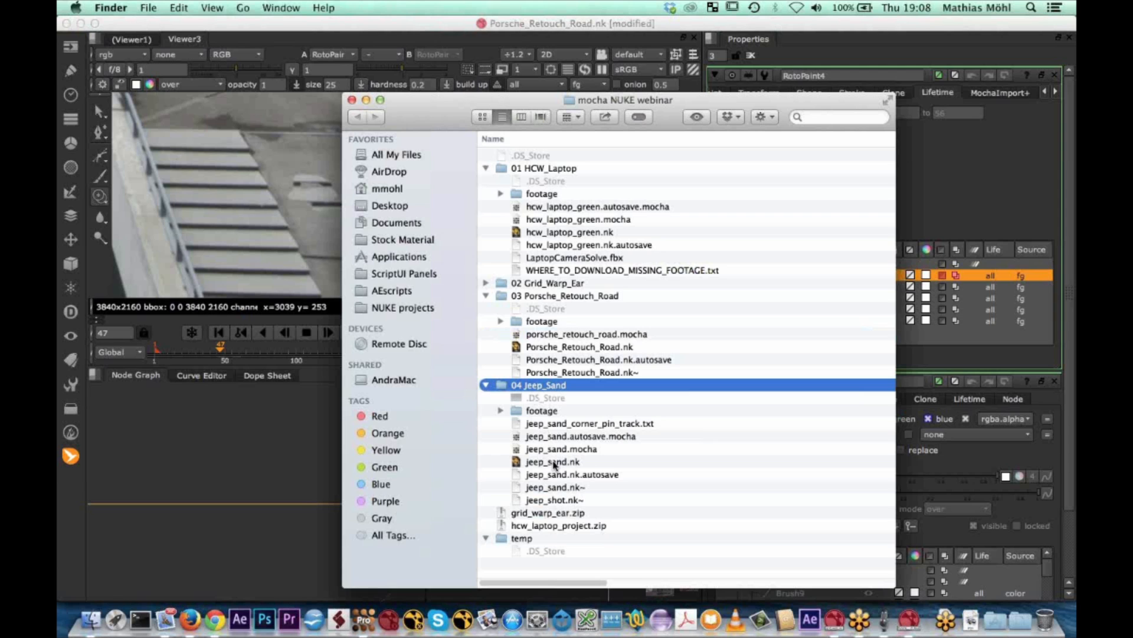
double_click(554, 462)
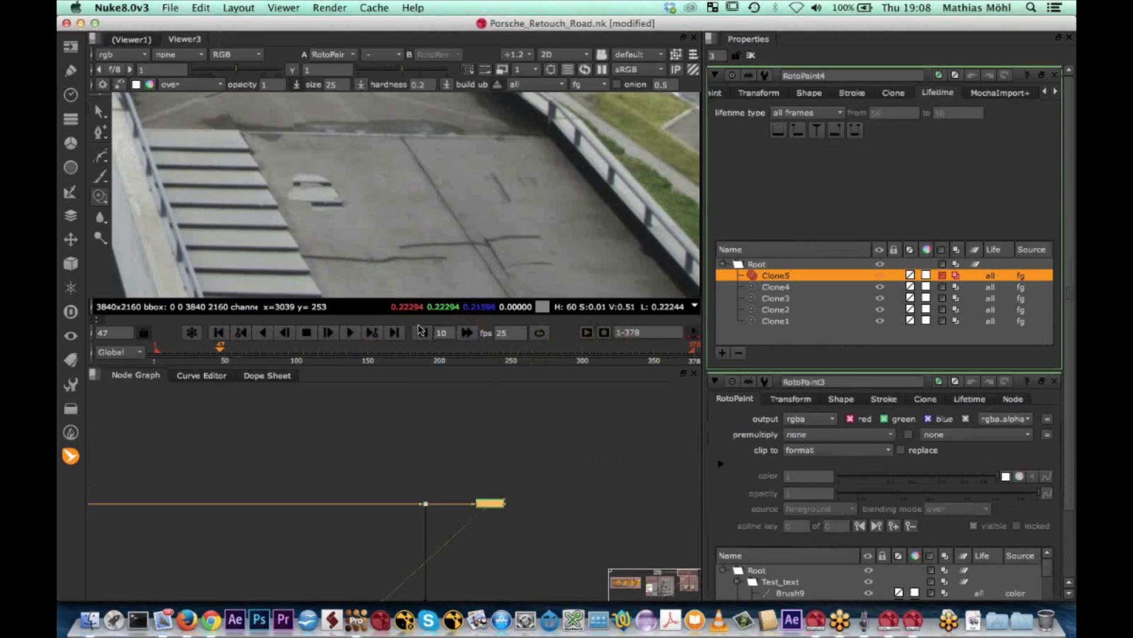
scroll(383, 262, down, 6)
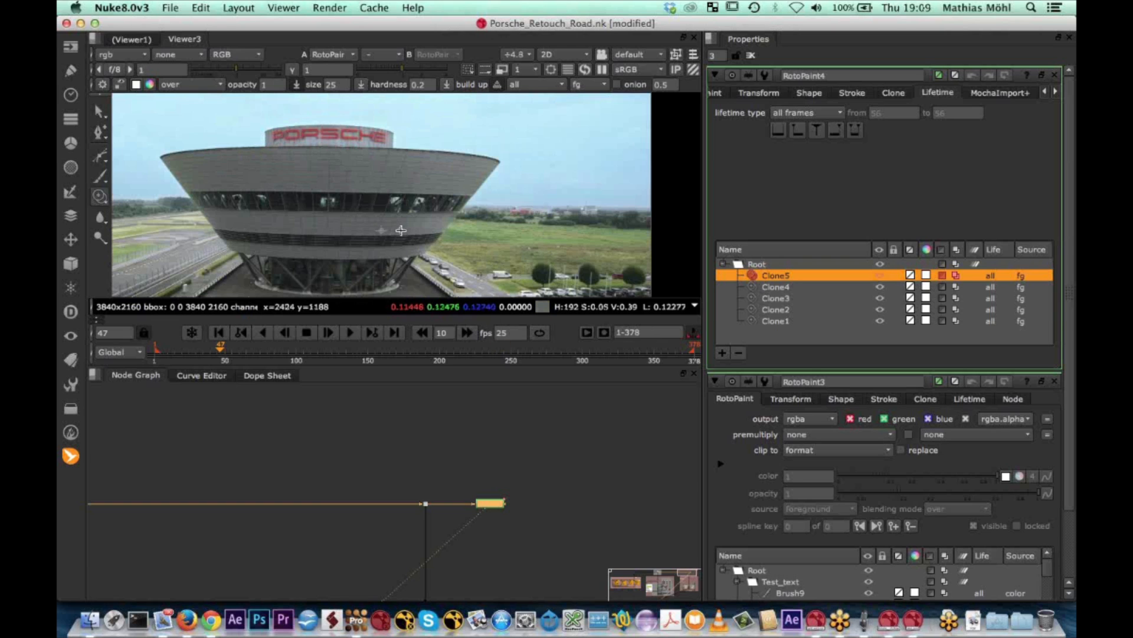
scroll(398, 233, down, 3)
middle_drag(398, 232, 427, 177)
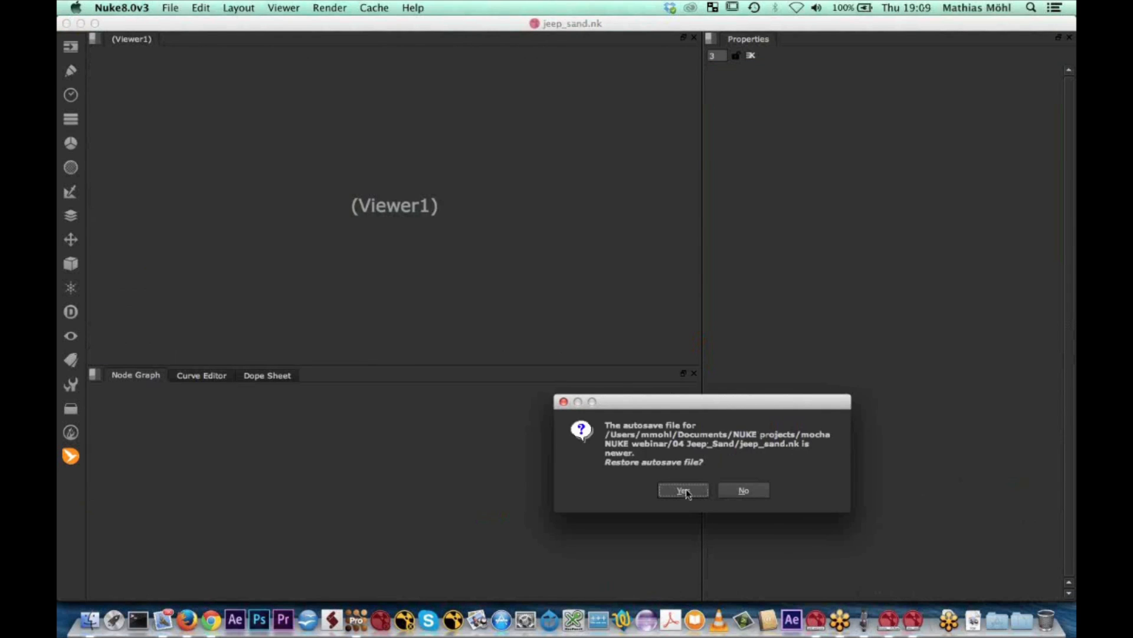
click(749, 491)
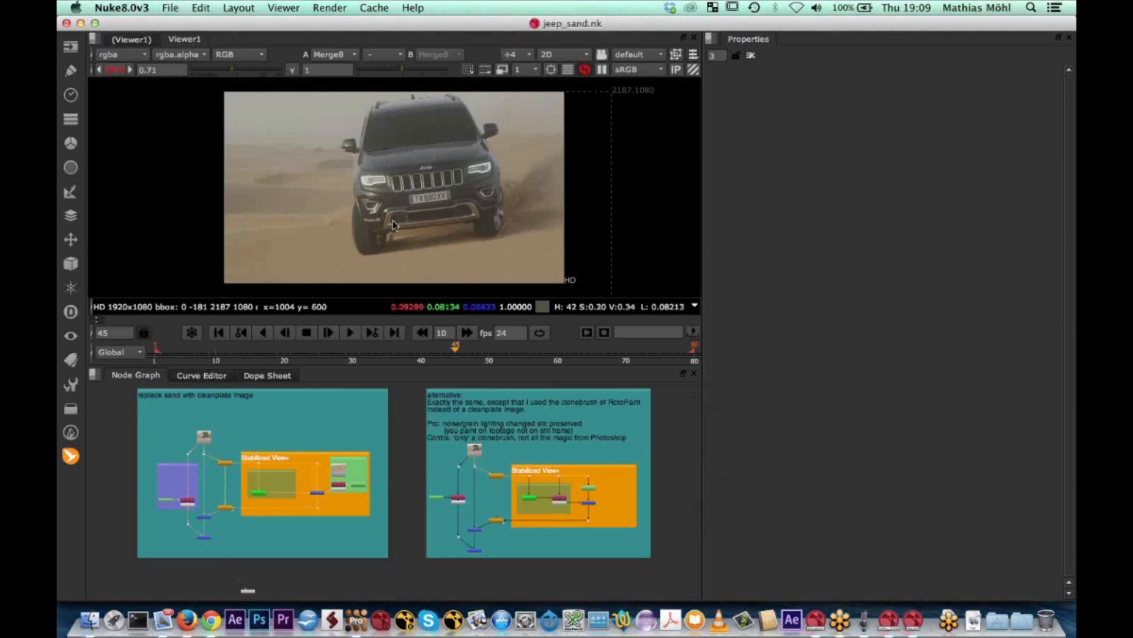
Examine the Jeep shot in the viewer and the Stabilized View+ setup inside the cleanplate backdrop
scroll(396, 207, up, 2)
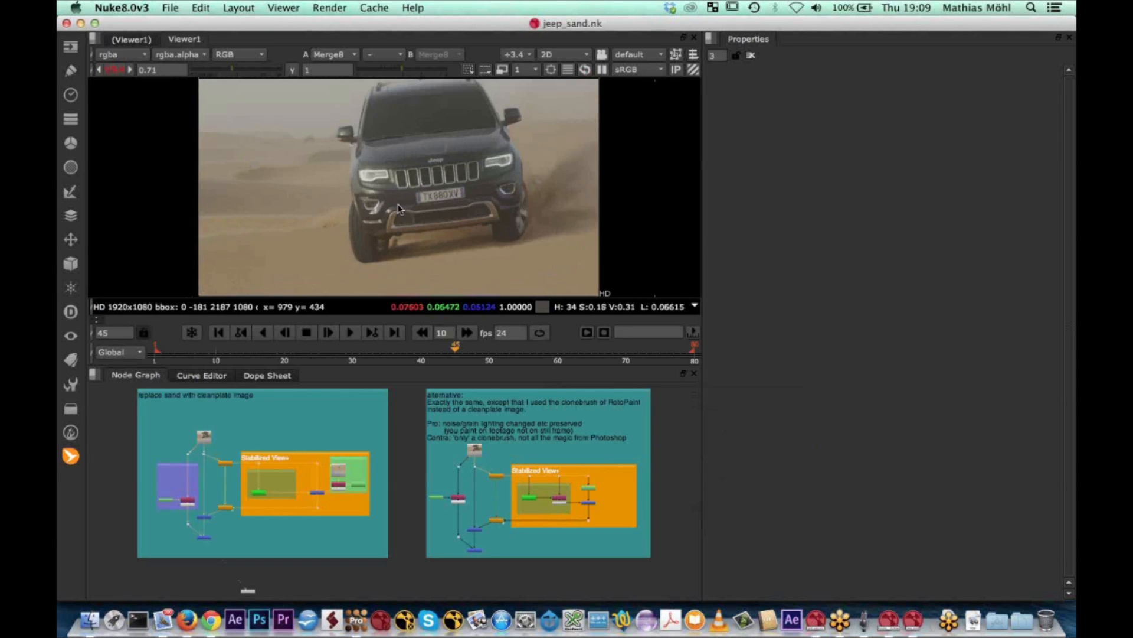
click(211, 620)
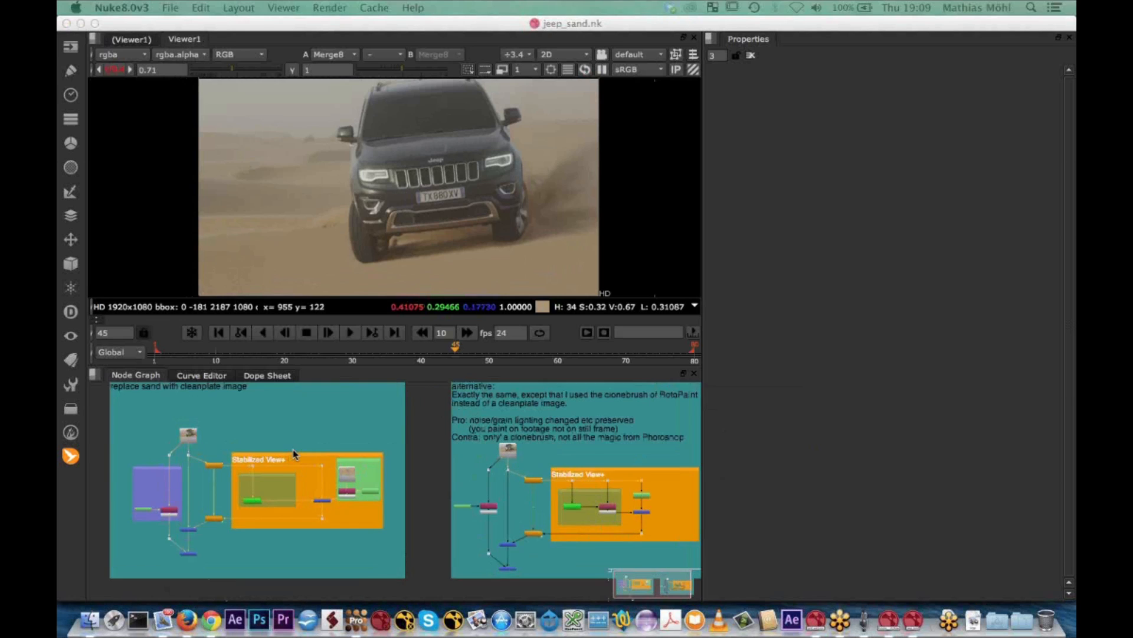
scroll(294, 455, up, 5)
scroll(581, 429, down, 2)
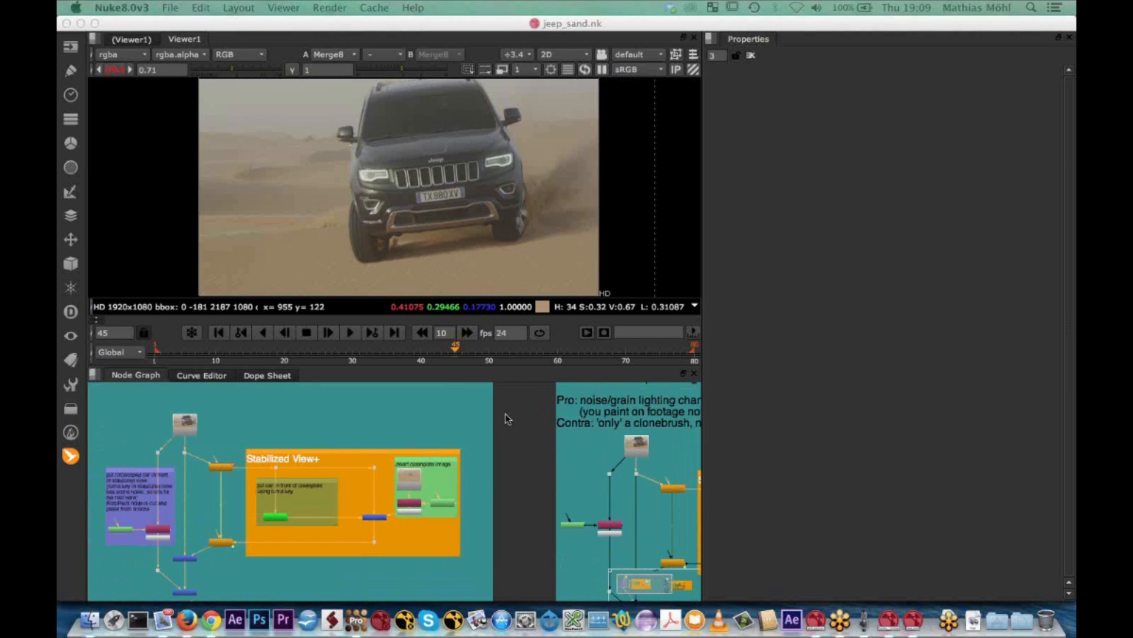
Show the original Jeep footage in the viewer and scrub back to frame 37
click(187, 431)
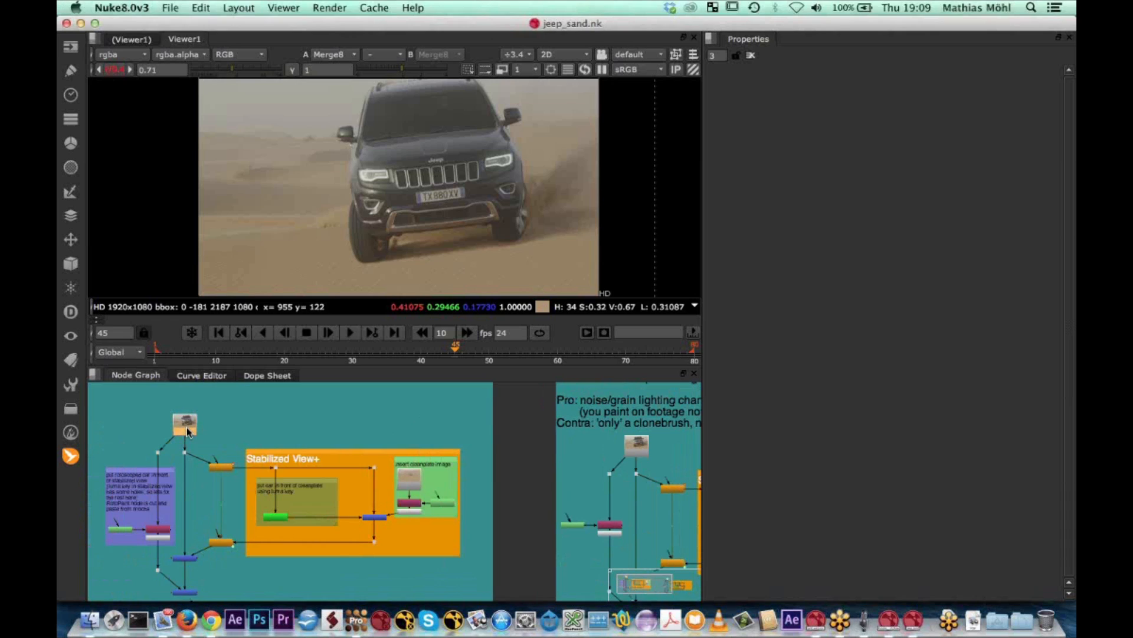
key(1)
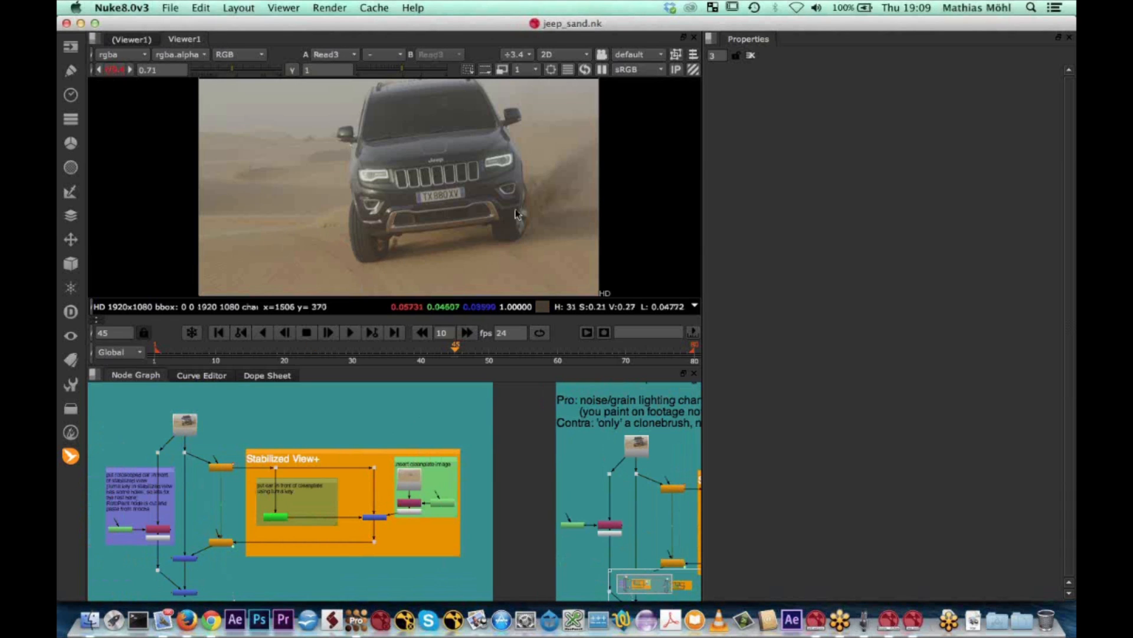
click(439, 348)
mouse_move(439, 348)
mouse_down()
mouse_move(241, 353)
mouse_move(473, 354)
mouse_move(400, 351)
mouse_up()
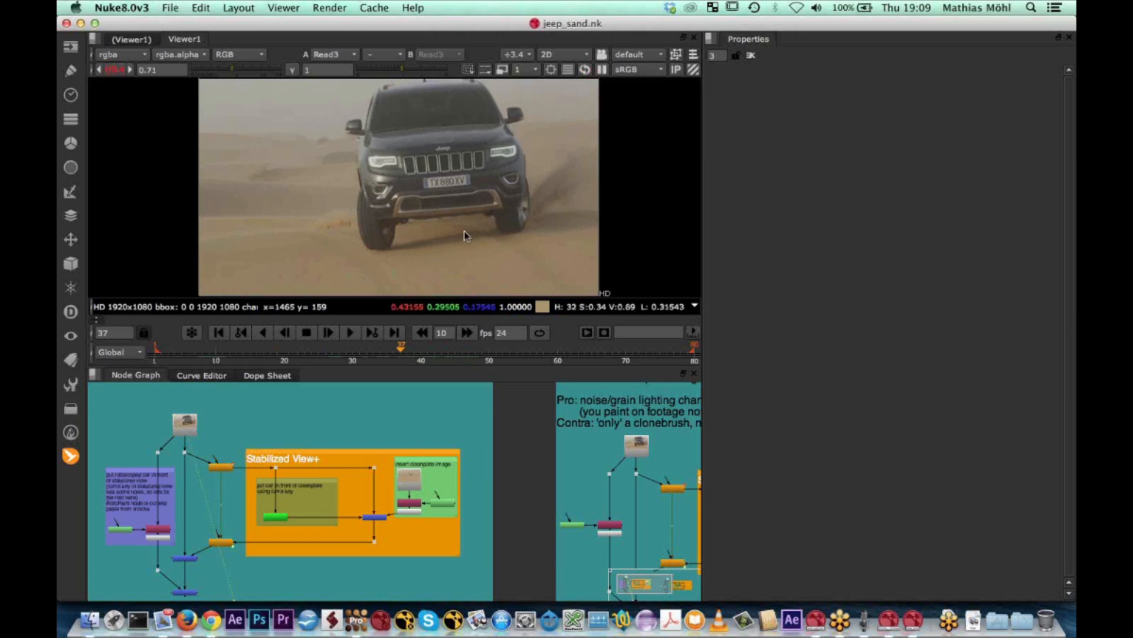
Show the final merged Jeep result in the viewer, scrub to frame 33, and play the shot up to frame 55
click(185, 592)
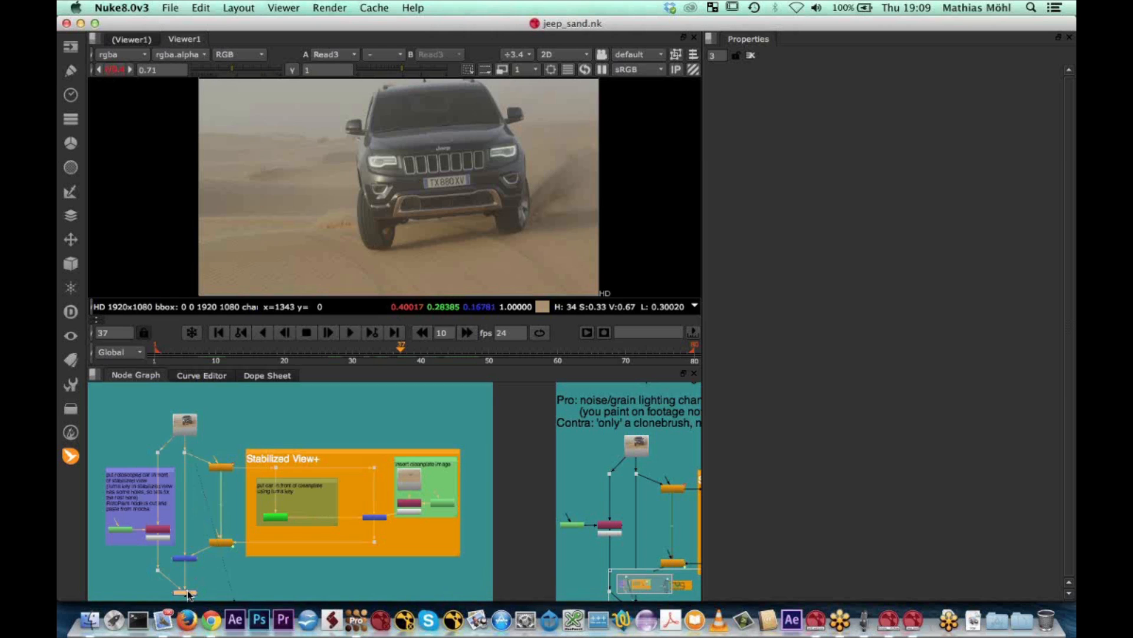
key(1)
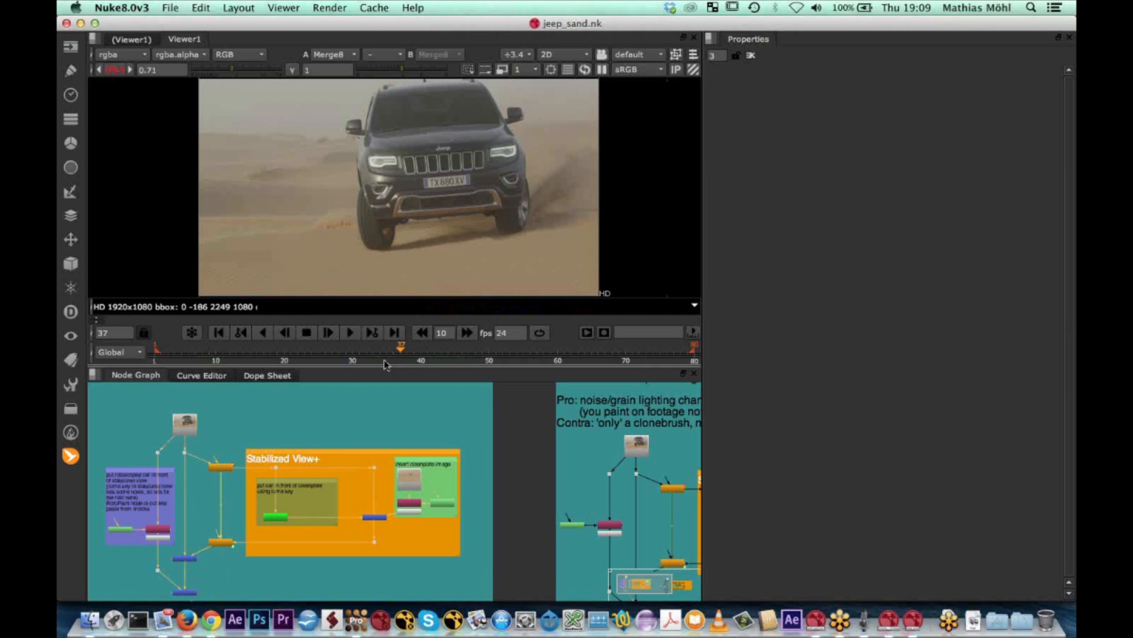
drag(400, 349, 373, 348)
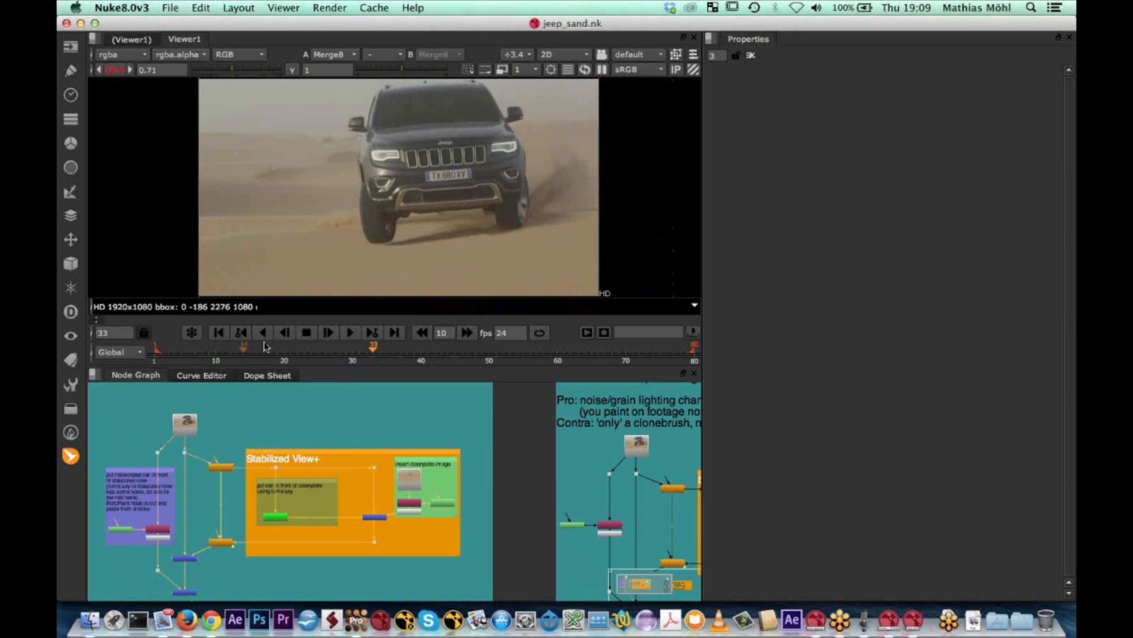
click(351, 333)
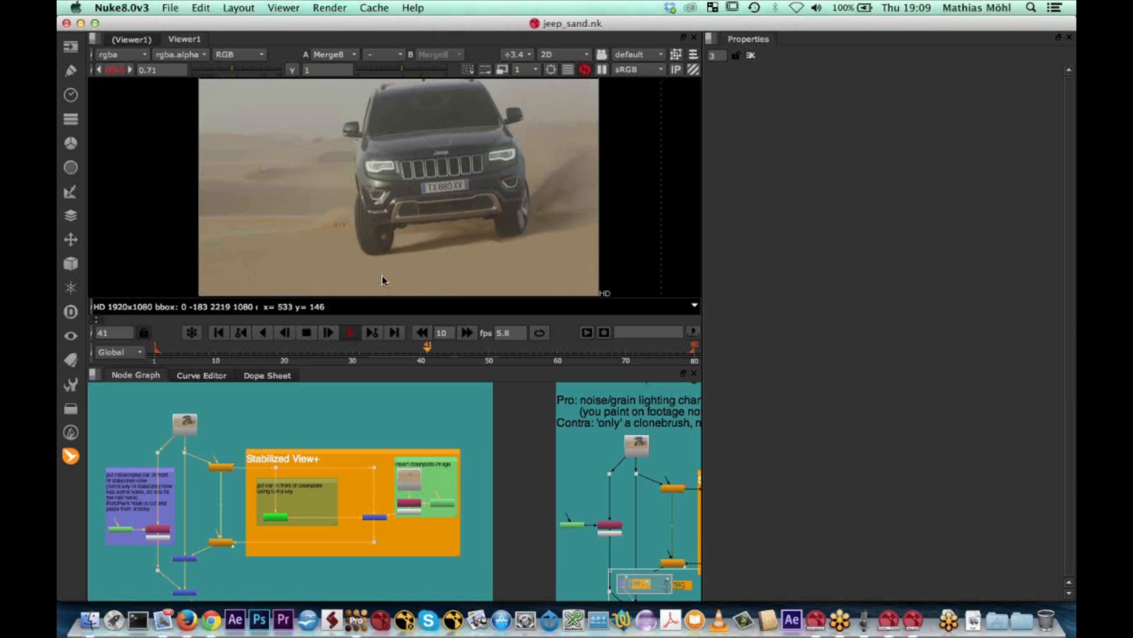
click(306, 333)
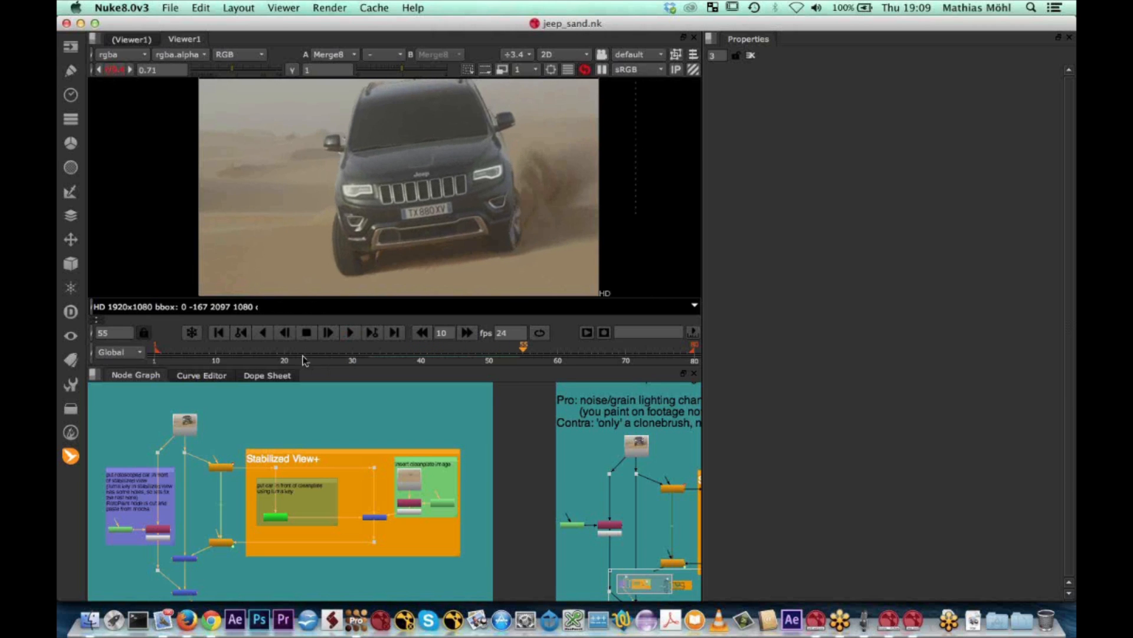
Open jeep_sand.mocha in mocha Pro without saving the changes to the porsche_retouch_road project
click(89, 620)
click(555, 450)
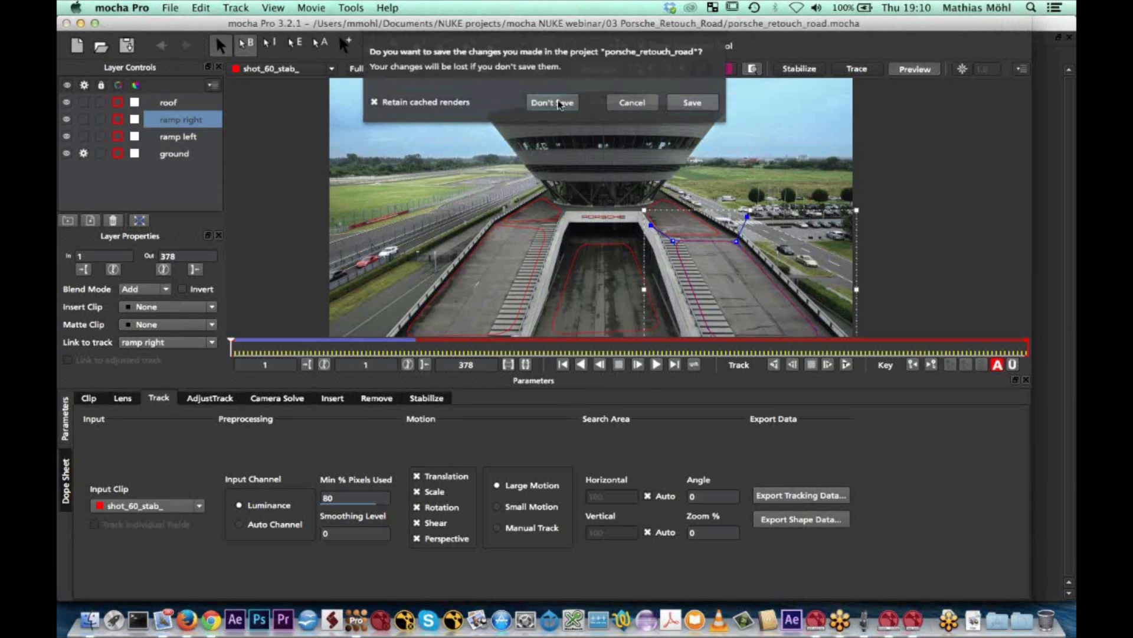
click(557, 103)
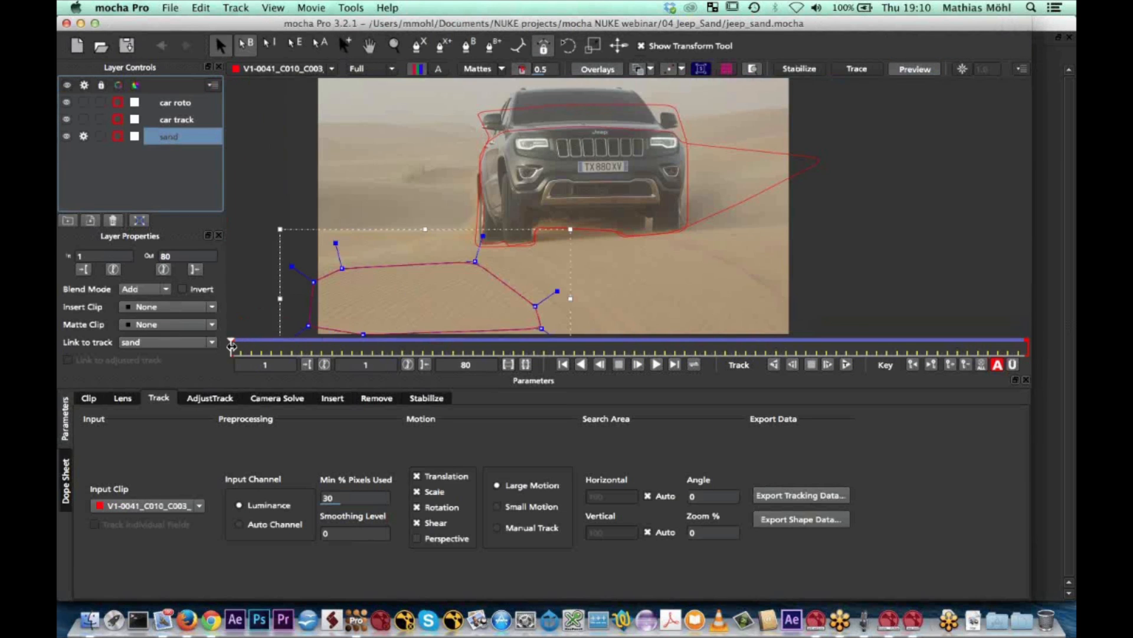
Display the planar surface of the sand layer from frame 1 and scrub to frame 26 to check its track
mouse_move(243, 347)
mouse_down()
mouse_move(828, 344)
mouse_move(360, 348)
mouse_move(582, 337)
mouse_move(730, 358)
mouse_move(965, 354)
mouse_move(229, 353)
mouse_up()
click(700, 69)
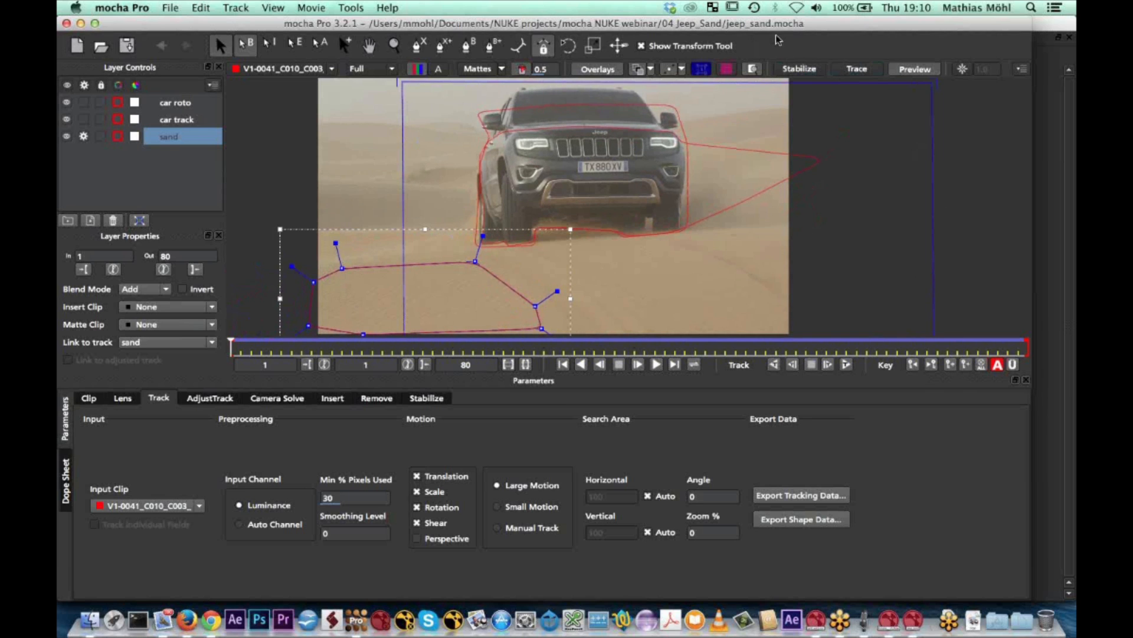
drag(233, 346, 483, 345)
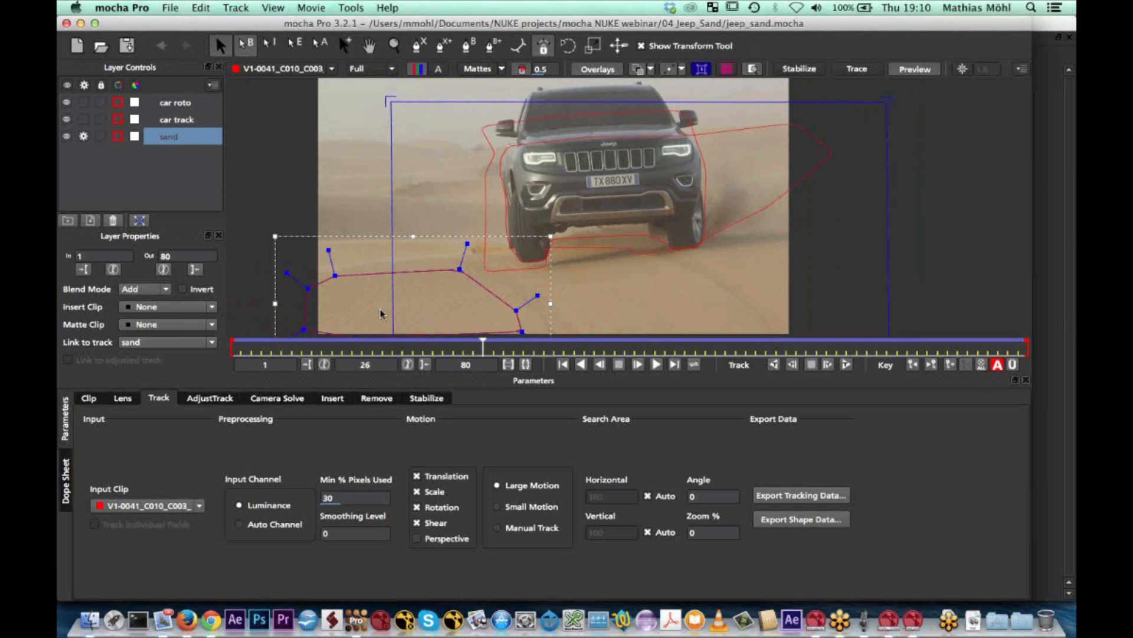
Copy the sand layer's tracking data to the clipboard as Nuke Corner Pin and switch to Nuke
click(790, 498)
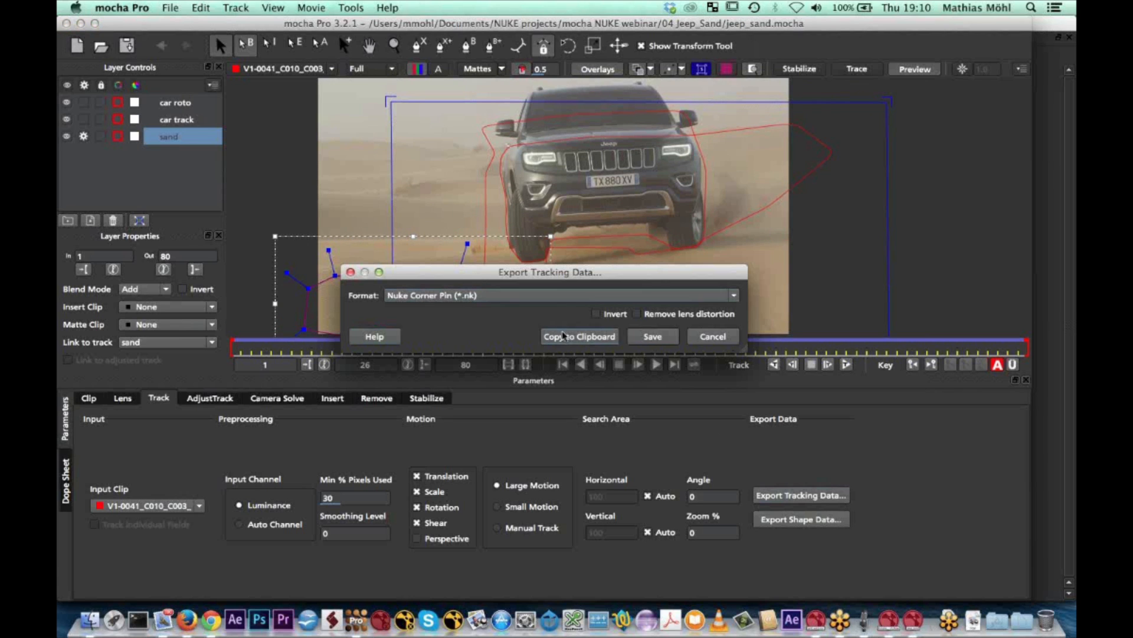
click(562, 335)
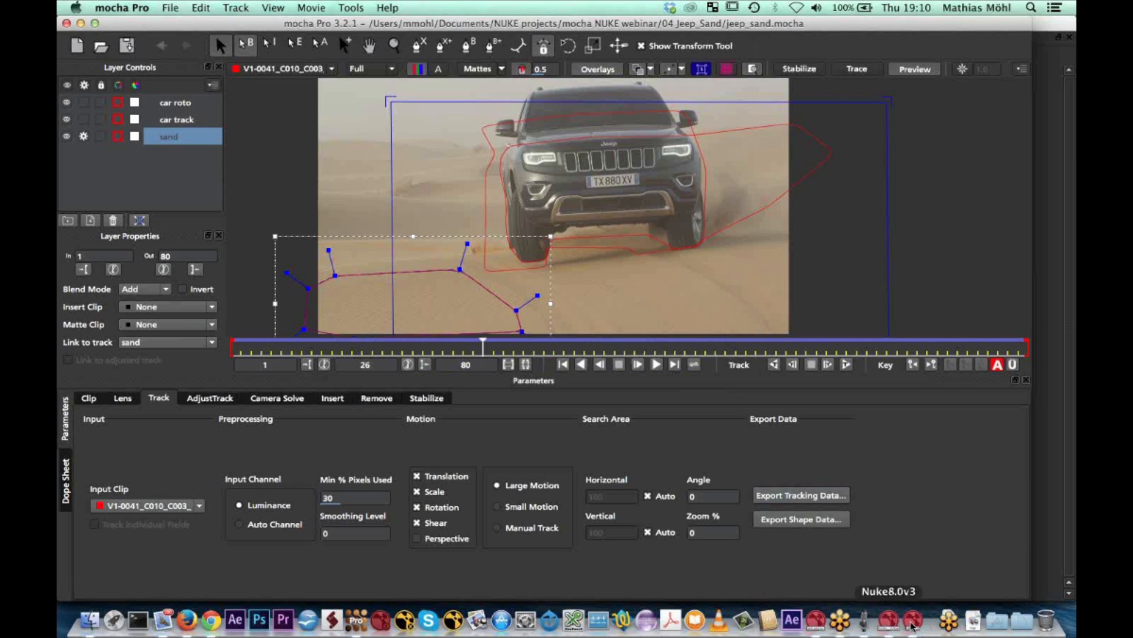
click(912, 623)
middle_drag(279, 458, 318, 445)
scroll(271, 457, down, 5)
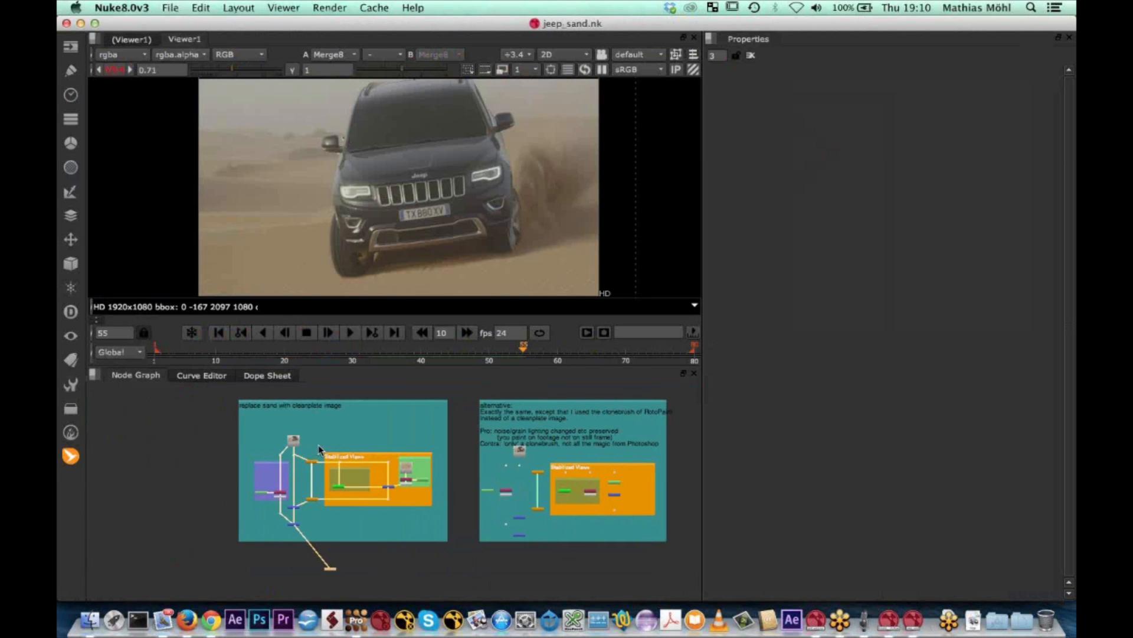
click(357, 619)
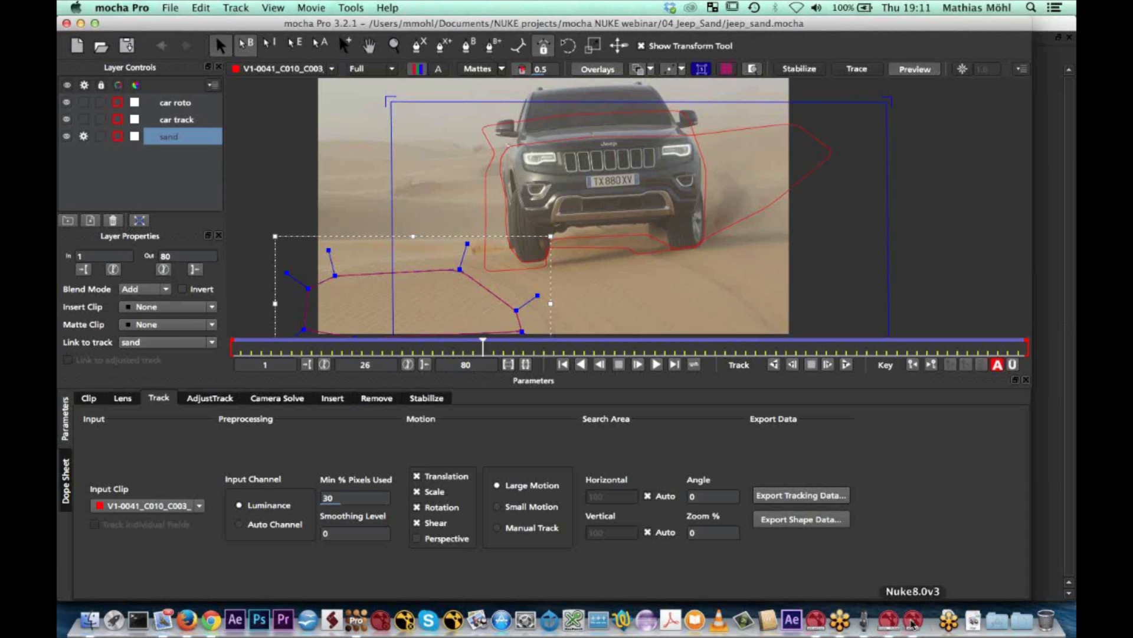
click(888, 620)
Duplicate the Jeep footage's Read node into an empty area of the node graph beside the existing setups
scroll(292, 474, up, 10)
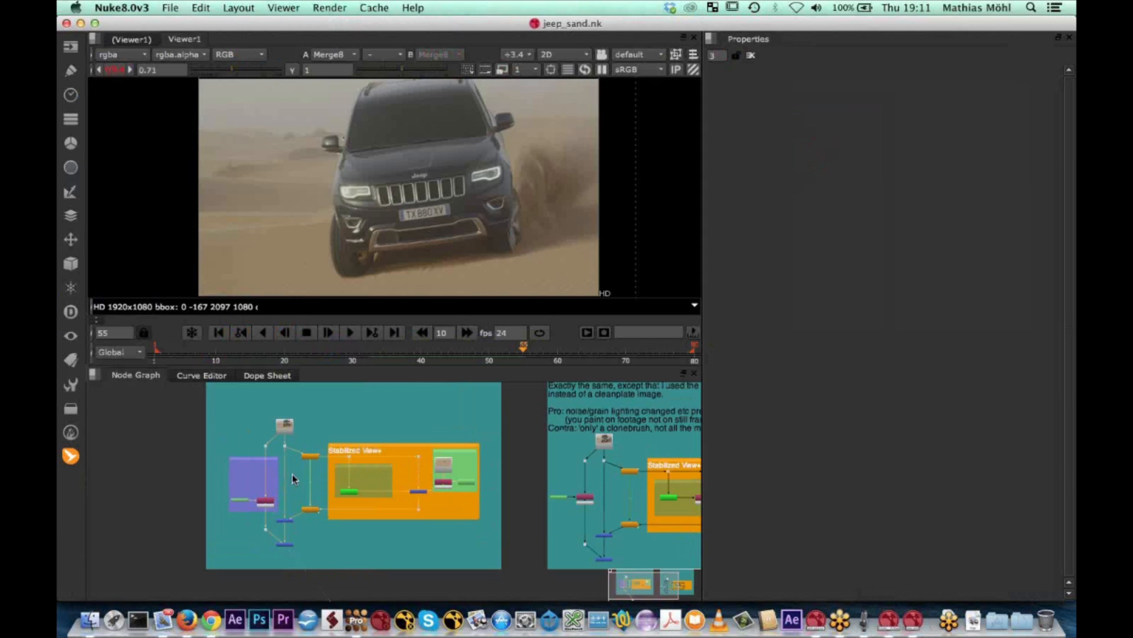
middle_drag(300, 465, 307, 466)
scroll(469, 485, down, 6)
scroll(530, 424, up, 3)
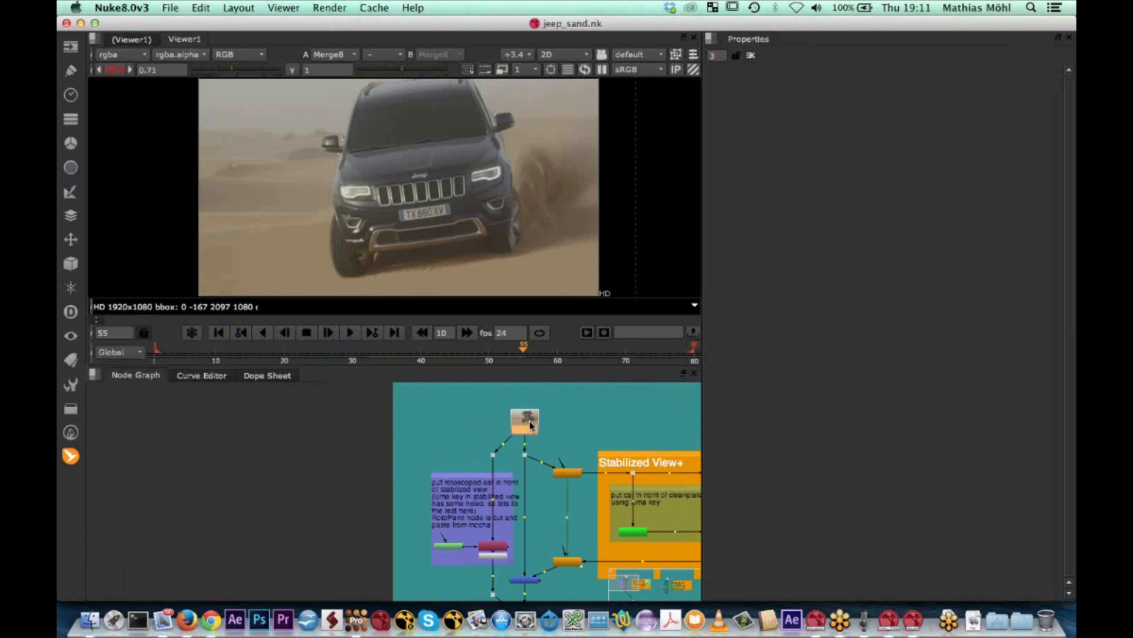
middle_drag(285, 452, 388, 433)
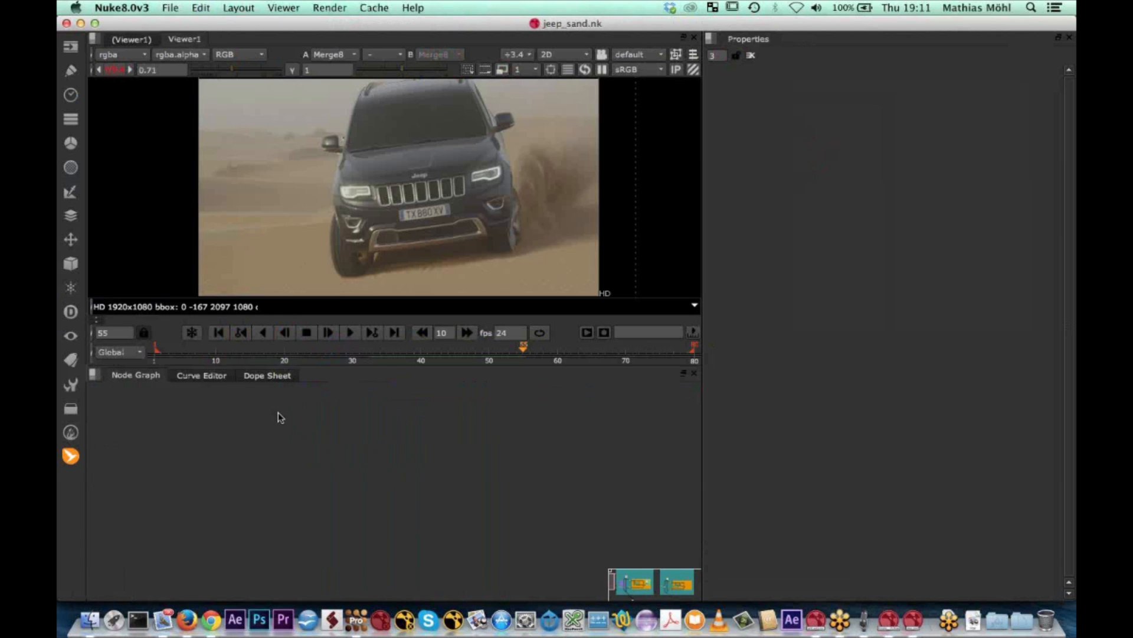
key(super+v)
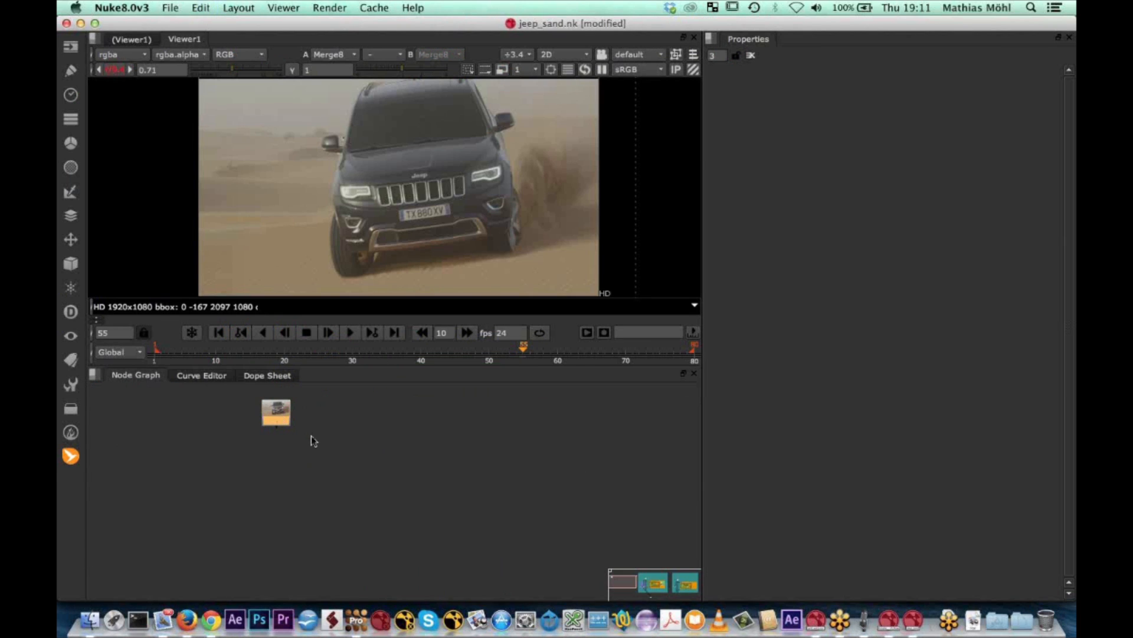
Add a MochaImport+ Stabilized View+ setup to the copied Jeep Read node and try to load its mocha data from the clipboard
double_click(278, 421)
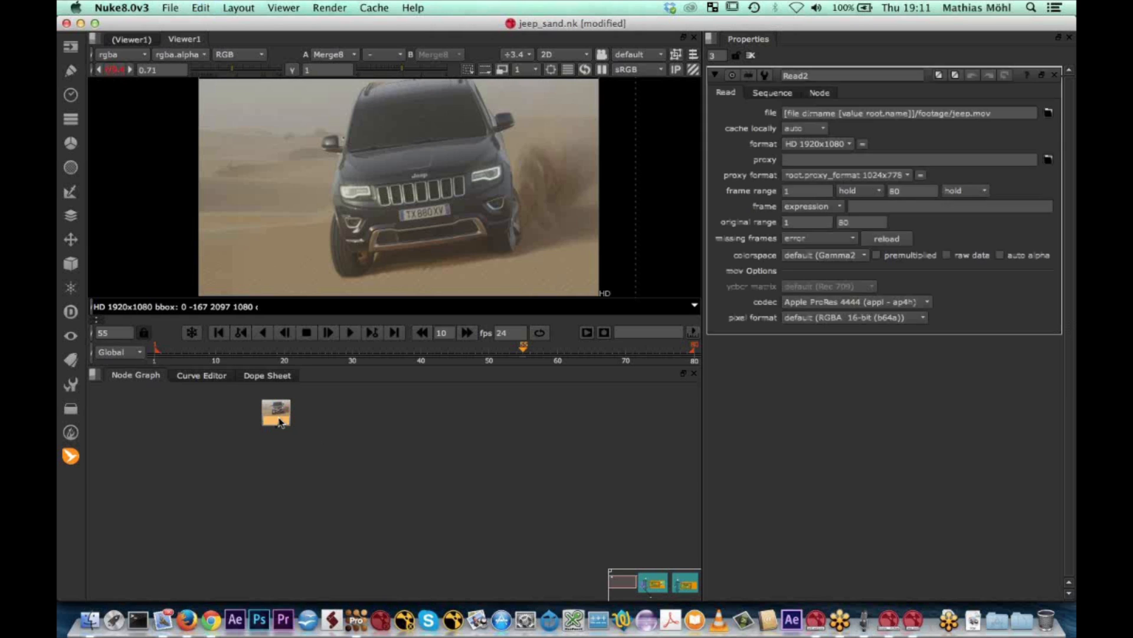
click(68, 458)
mouse_move(136, 457)
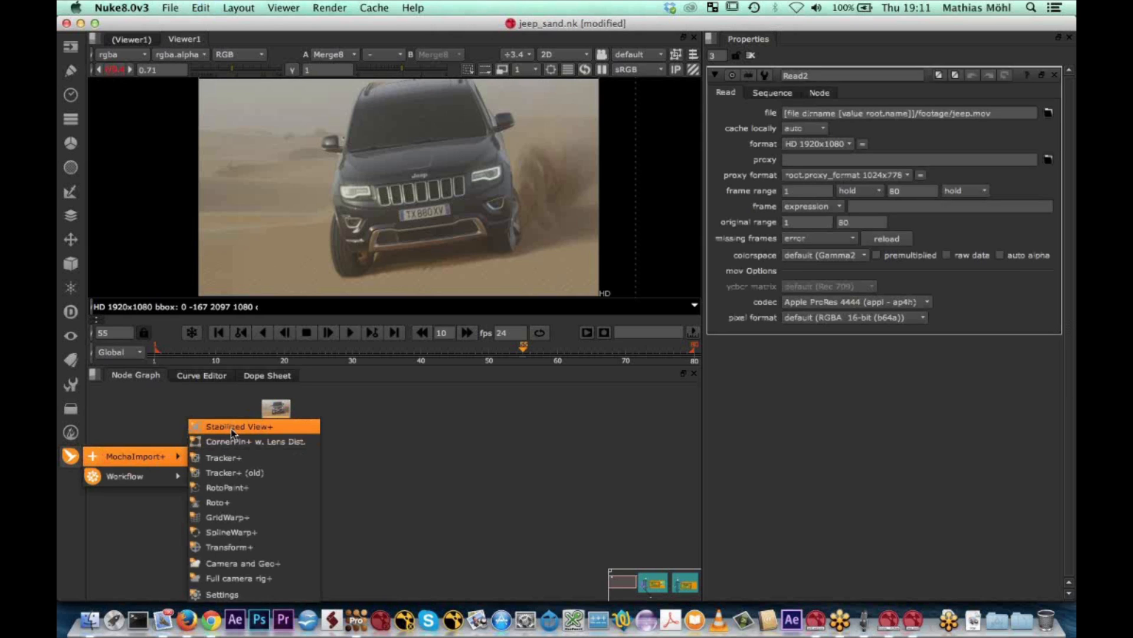
click(233, 426)
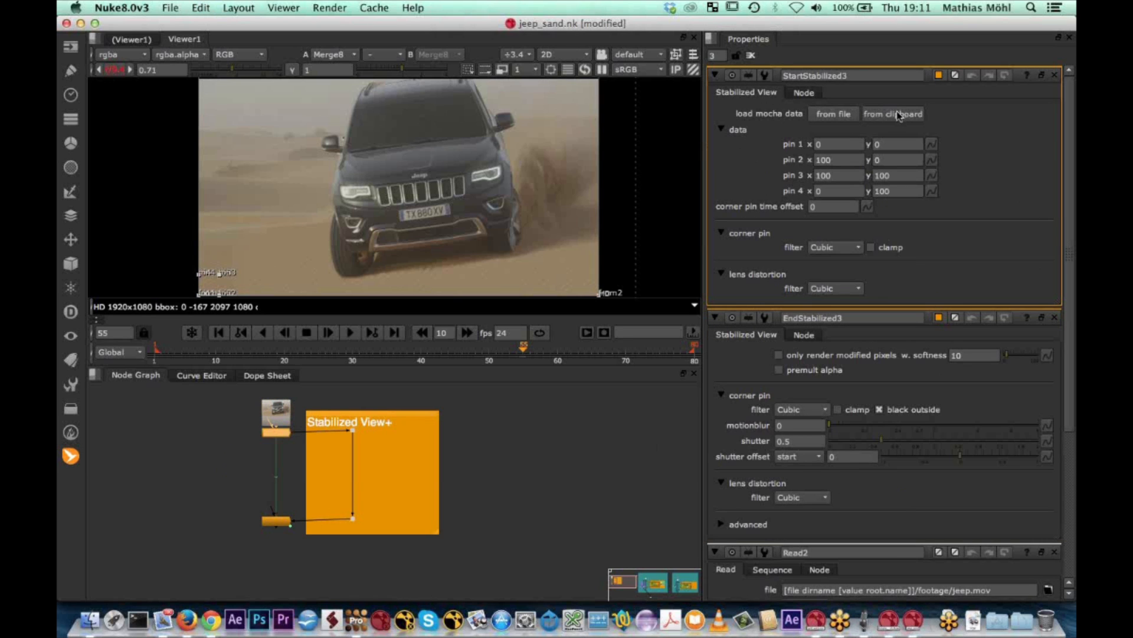
click(898, 115)
Copy the sand track from mocha Pro as Nuke Corner Pin and load it from the clipboard into Nuke's stabilized view start node
click(356, 621)
click(800, 495)
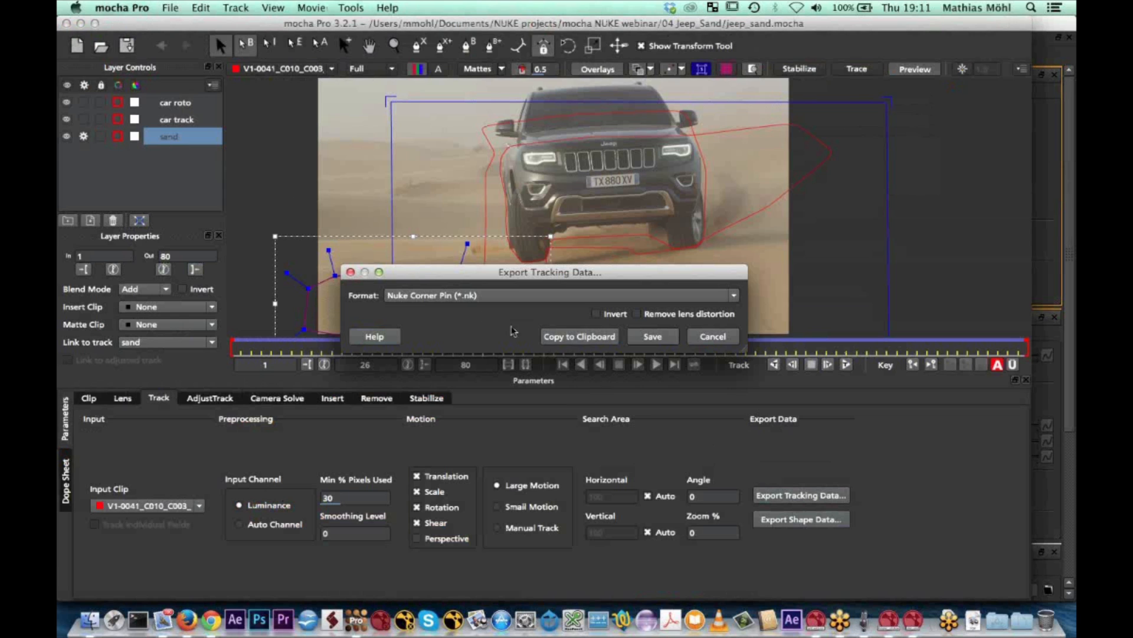
click(576, 336)
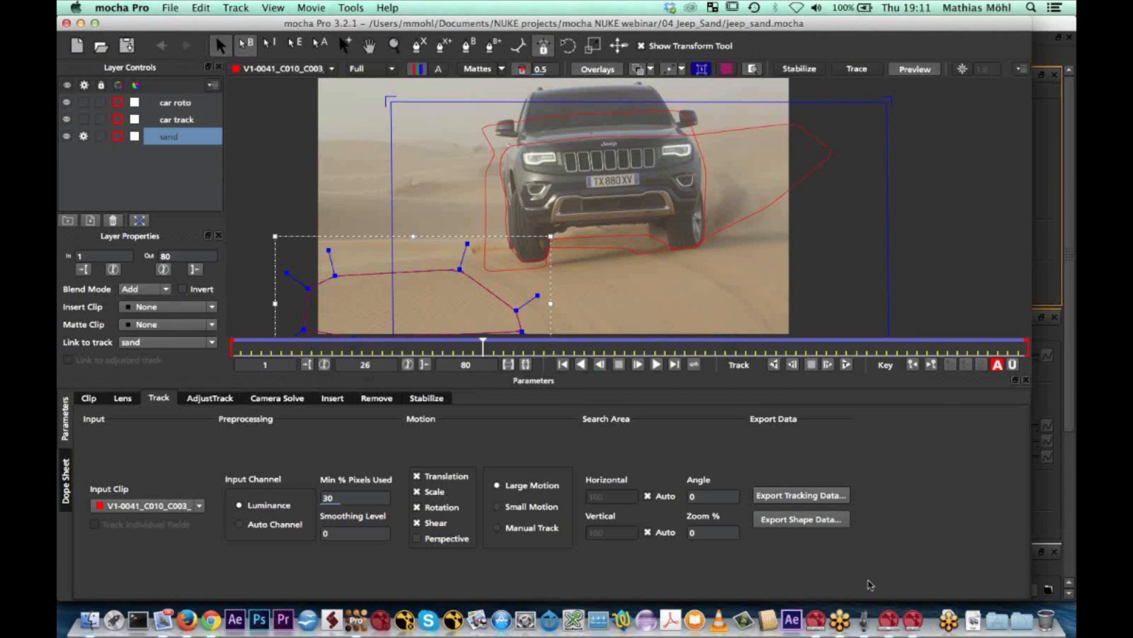
click(913, 620)
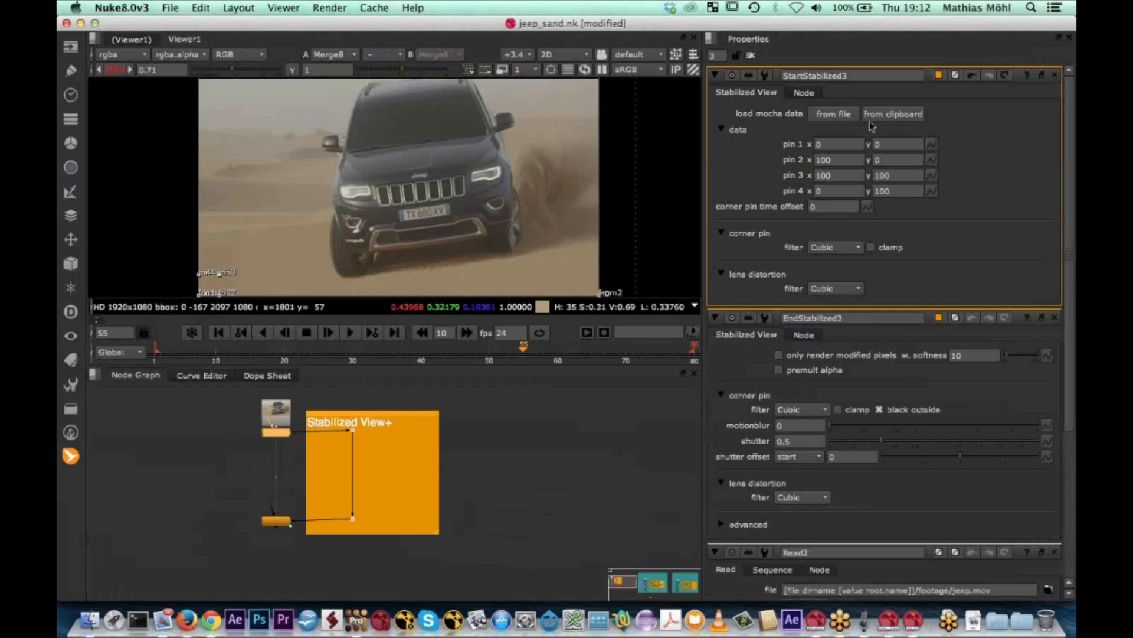
click(893, 114)
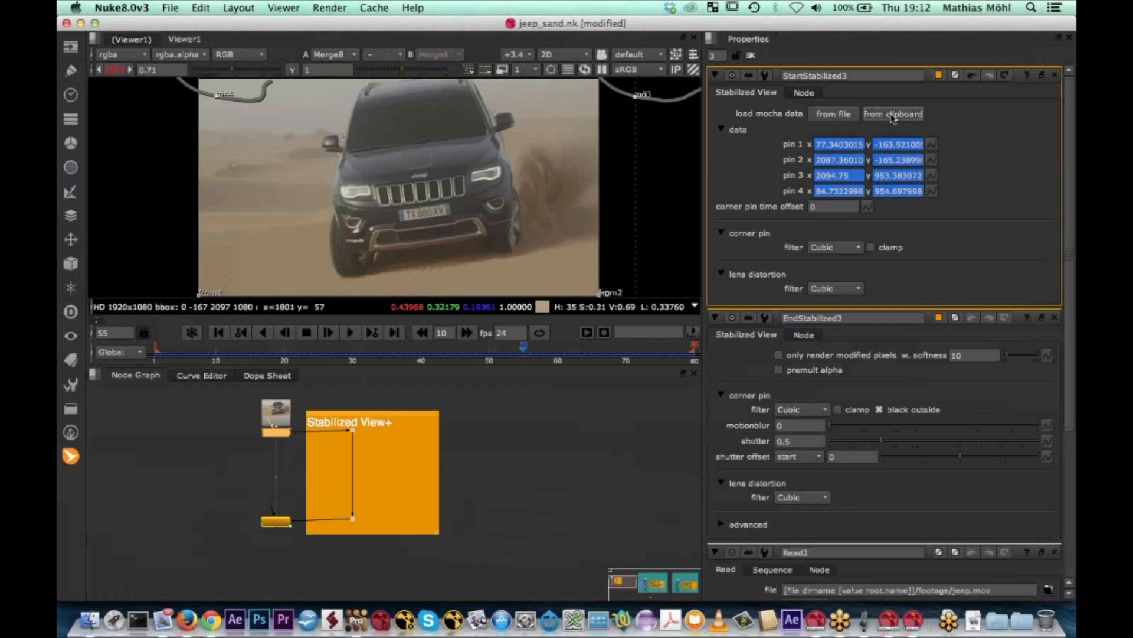
View the dot inside the Stabilized View+ backdrop and play the footage to check that the sand stays still, stopping at frame 14
click(353, 432)
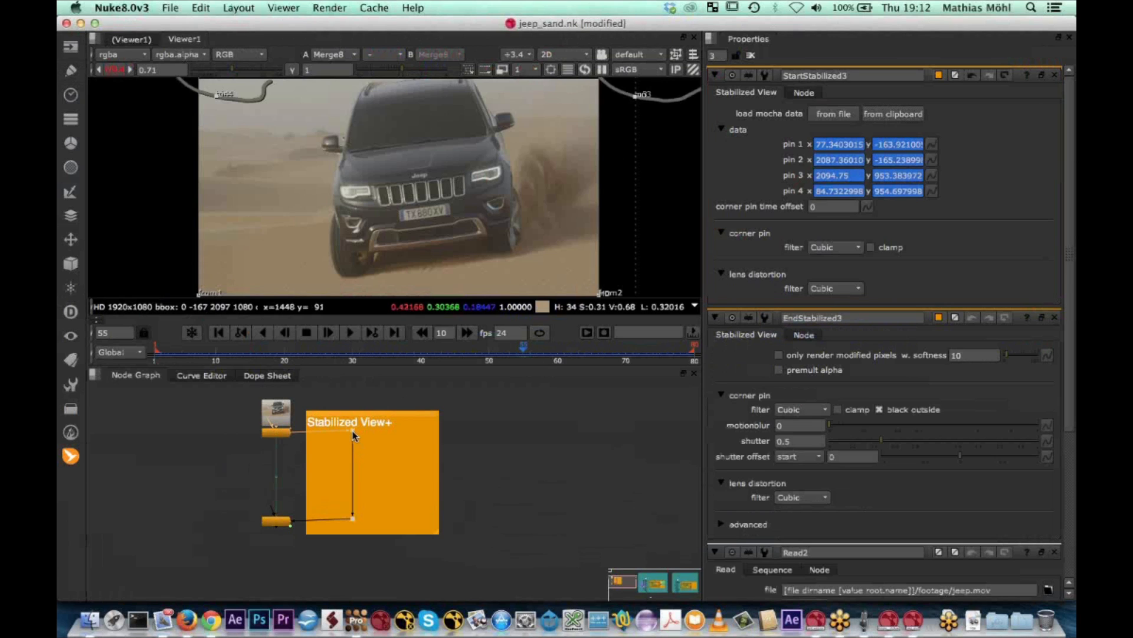
key(1)
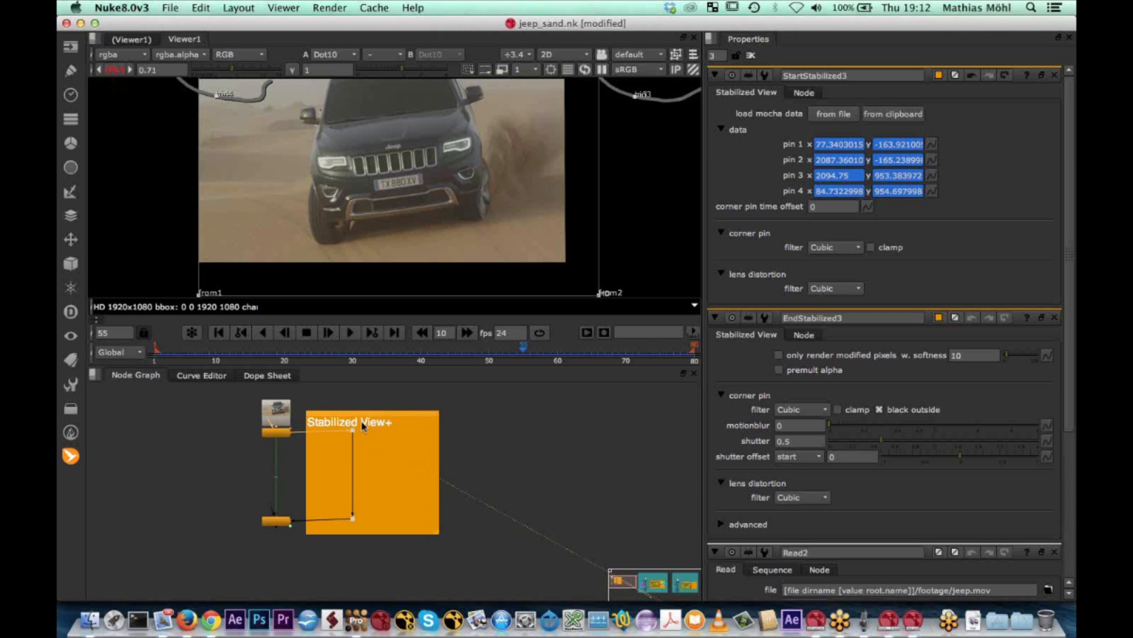
scroll(363, 426, up, 6)
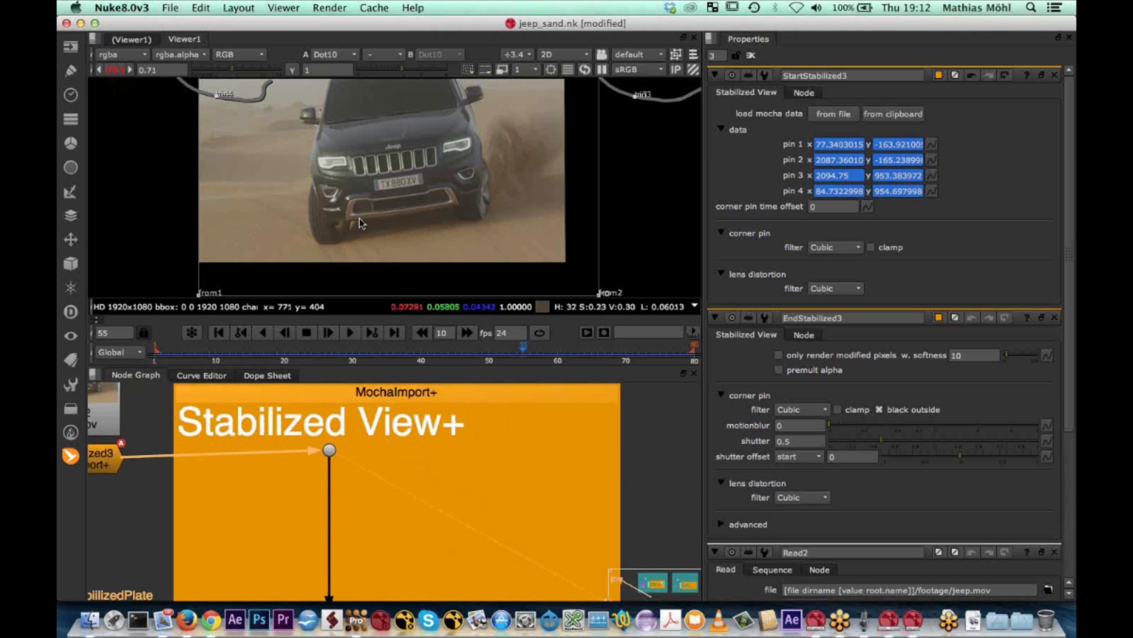
click(350, 332)
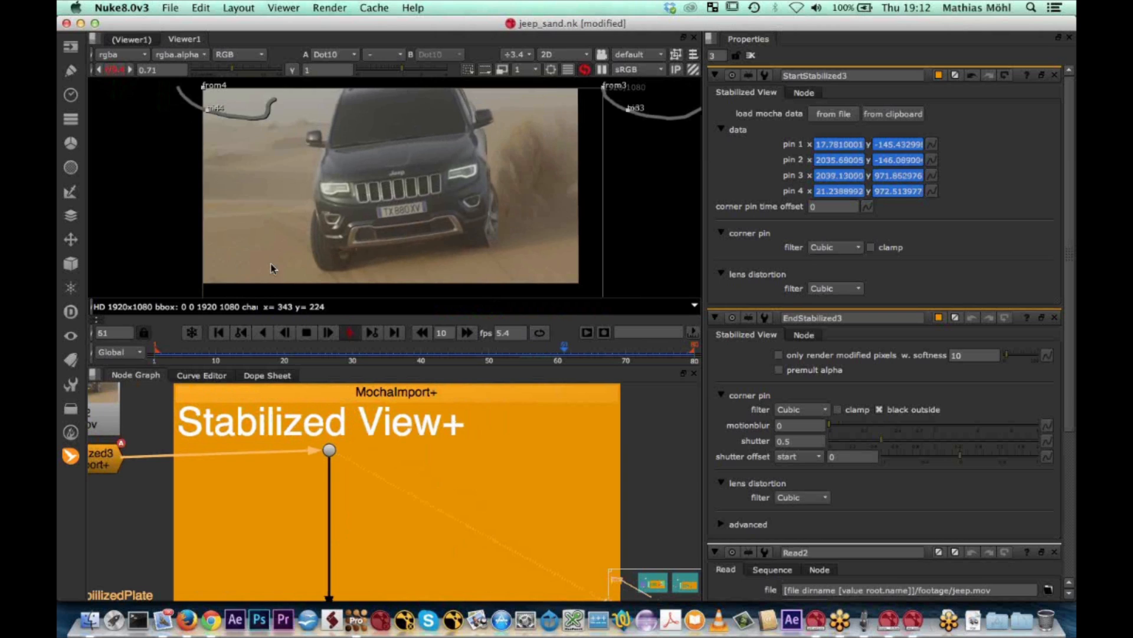
scroll(281, 245, up, 3)
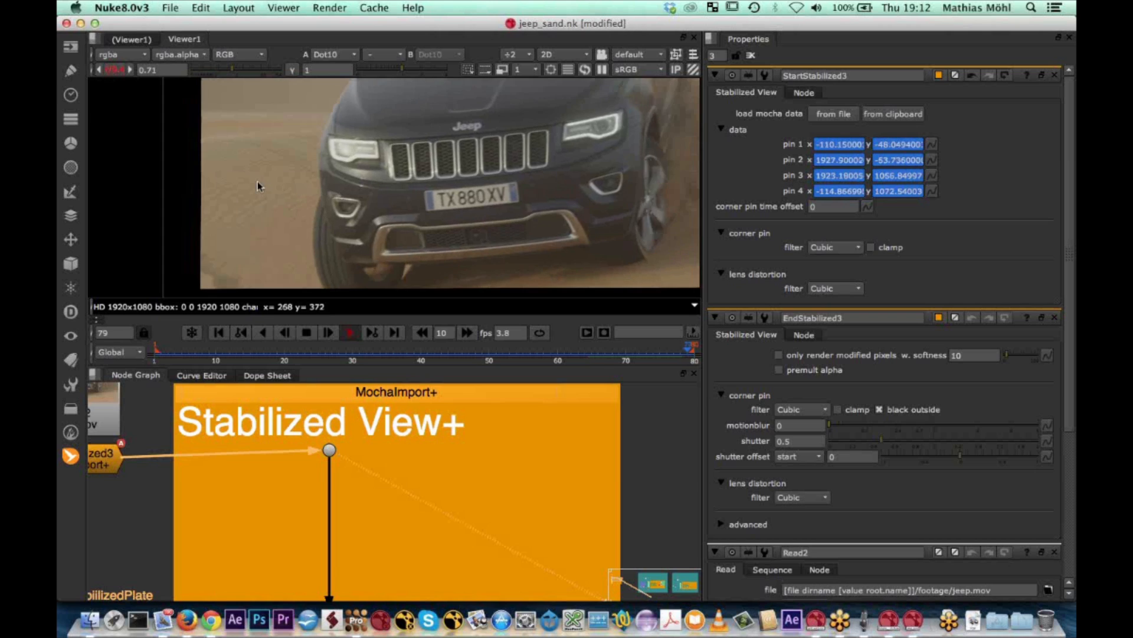
scroll(280, 168, down, 2)
scroll(280, 169, up, 3)
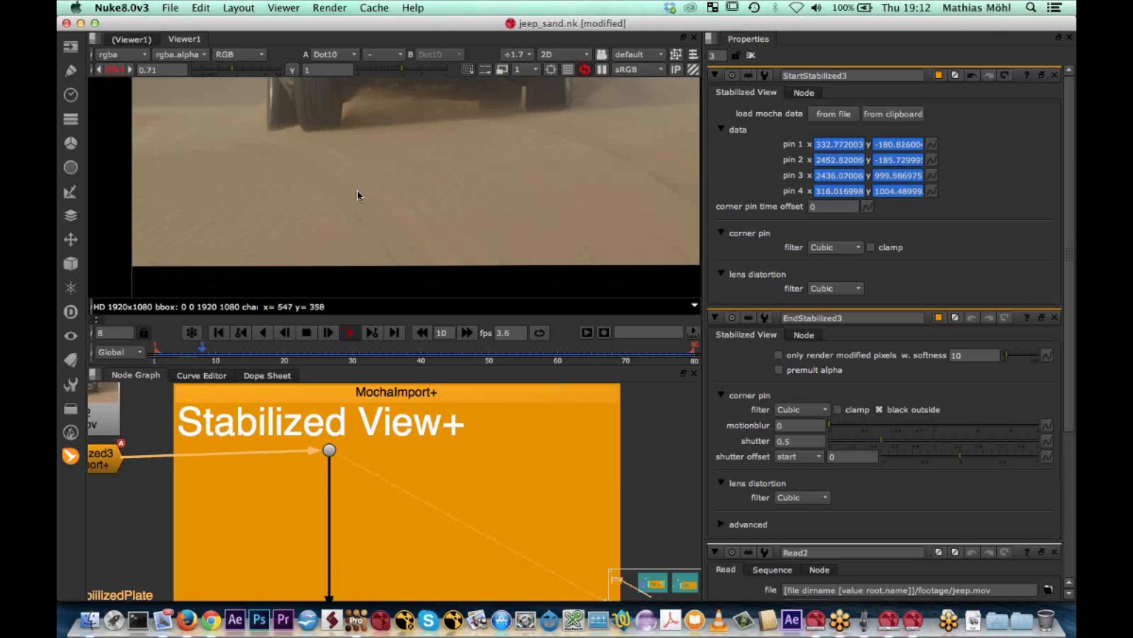
click(306, 332)
scroll(490, 448, down, 5)
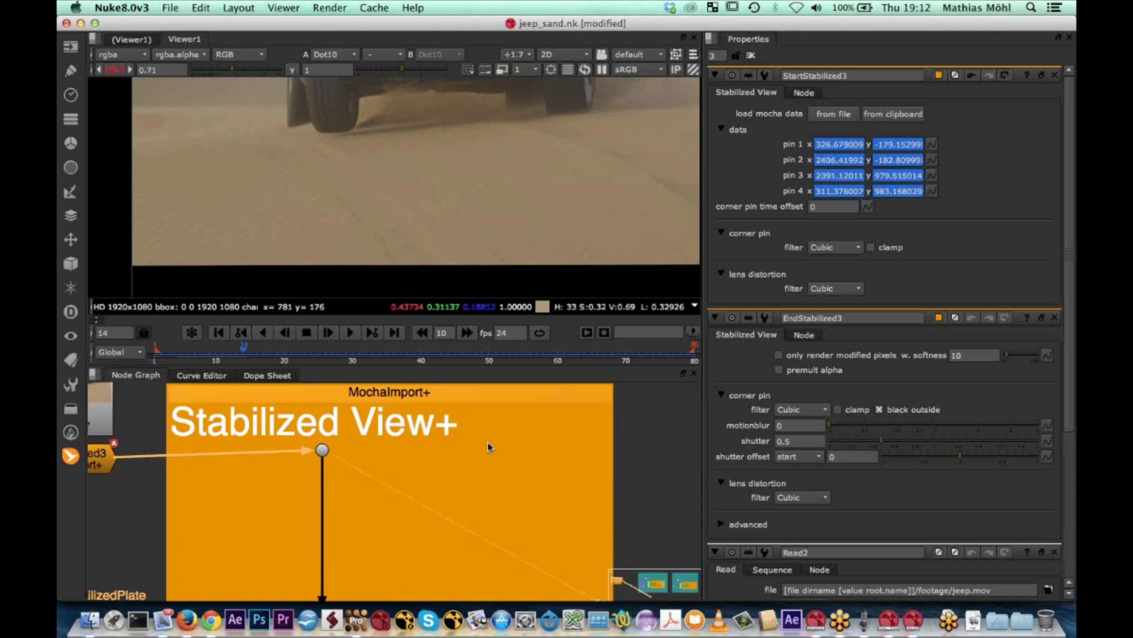
Copy the clean_plate.tif Read node from the existing Stabilized View+ setup into the new Stabilized View+ backdrop
middle_drag(487, 450, 361, 425)
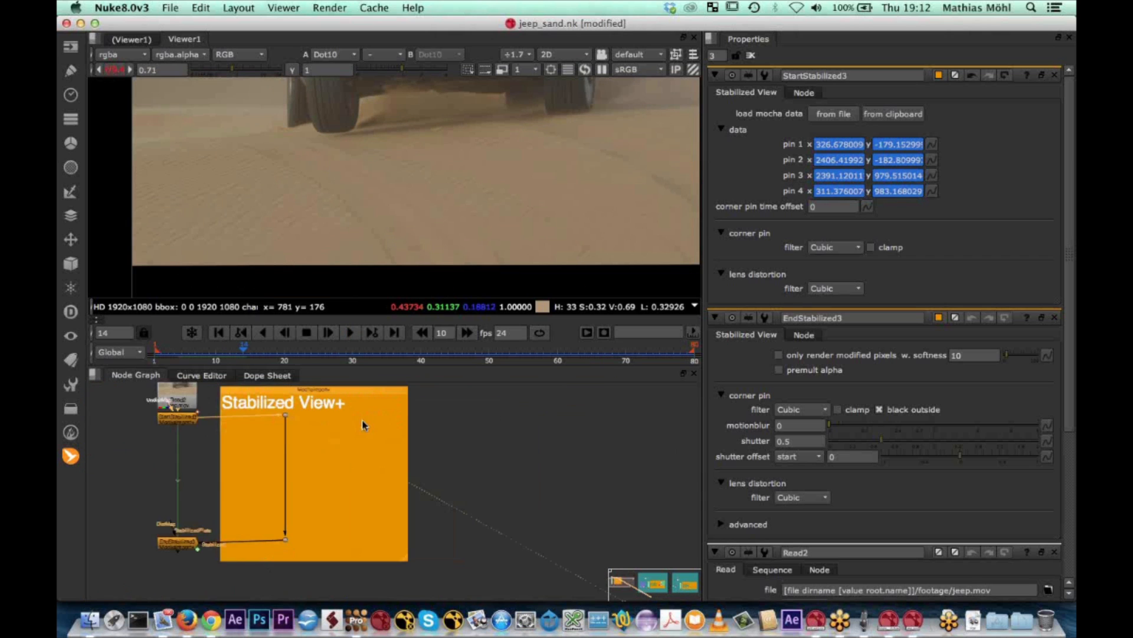
scroll(363, 425, down, 5)
middle_drag(510, 451, 141, 441)
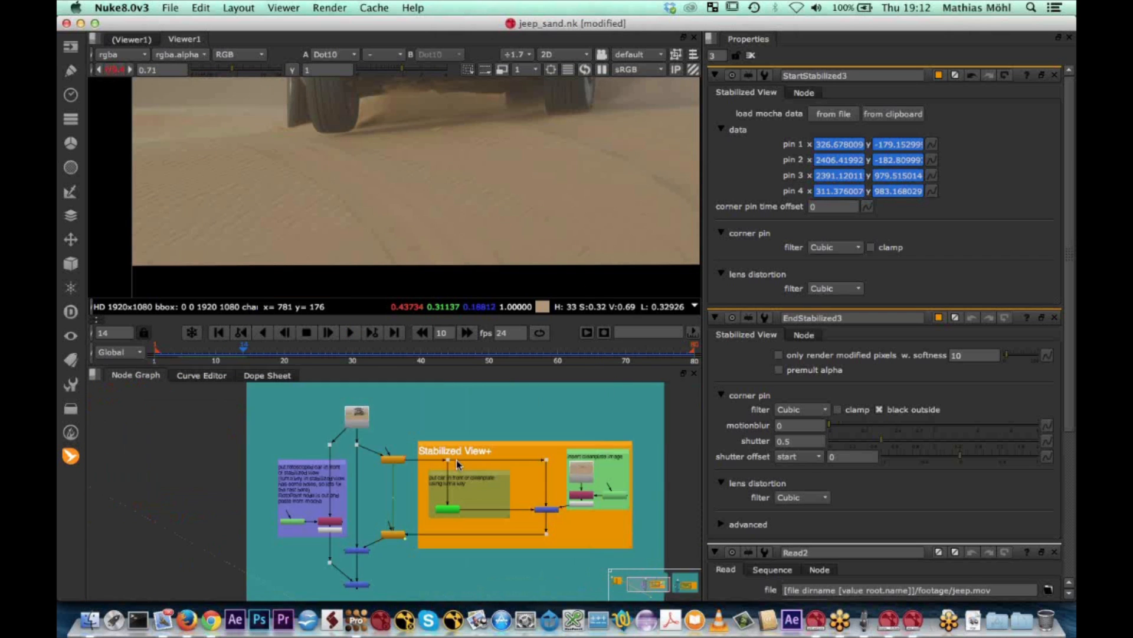
scroll(580, 467, up, 5)
scroll(582, 469, up, 3)
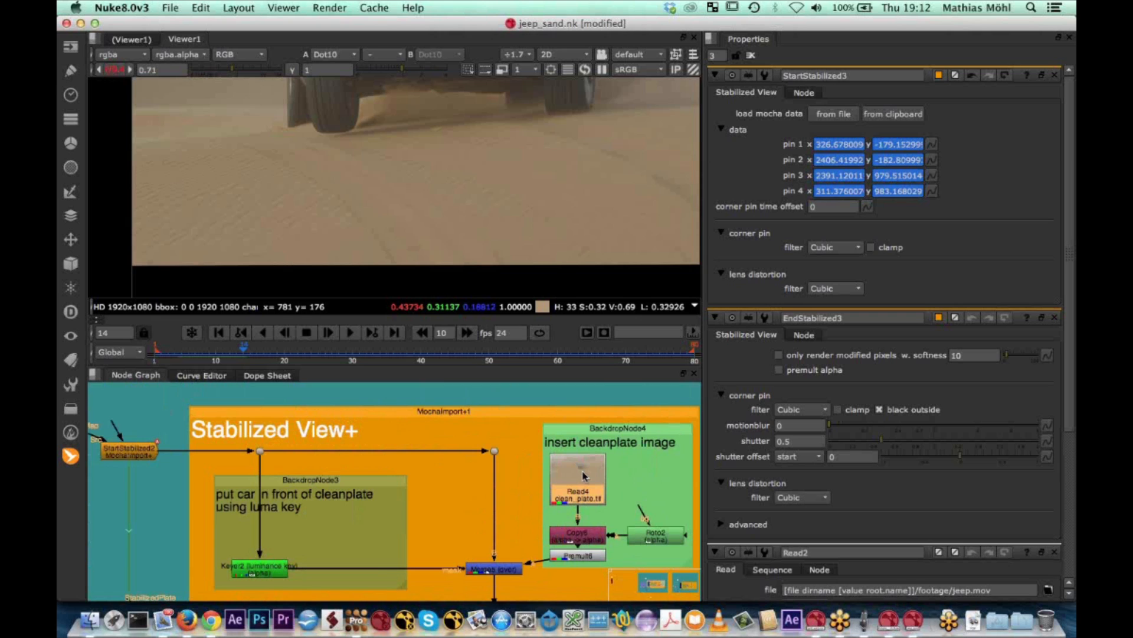
middle_drag(264, 391, 722, 429)
middle_drag(147, 437, 453, 463)
key(super+v)
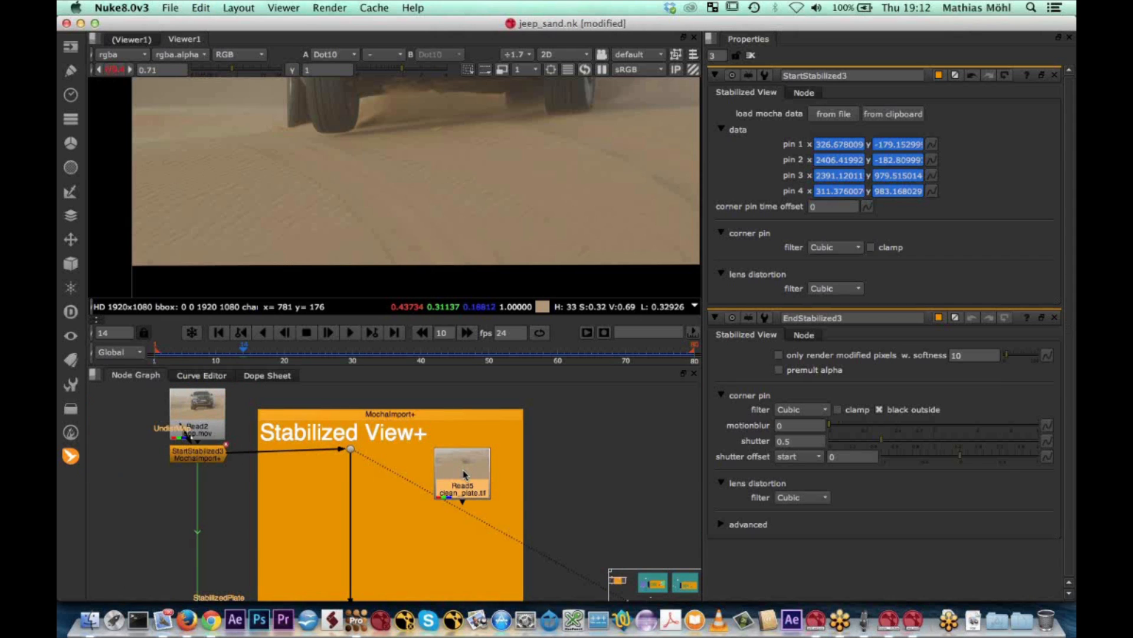
View the copied clean plate node on its own and go to frame 11
double_click(464, 474)
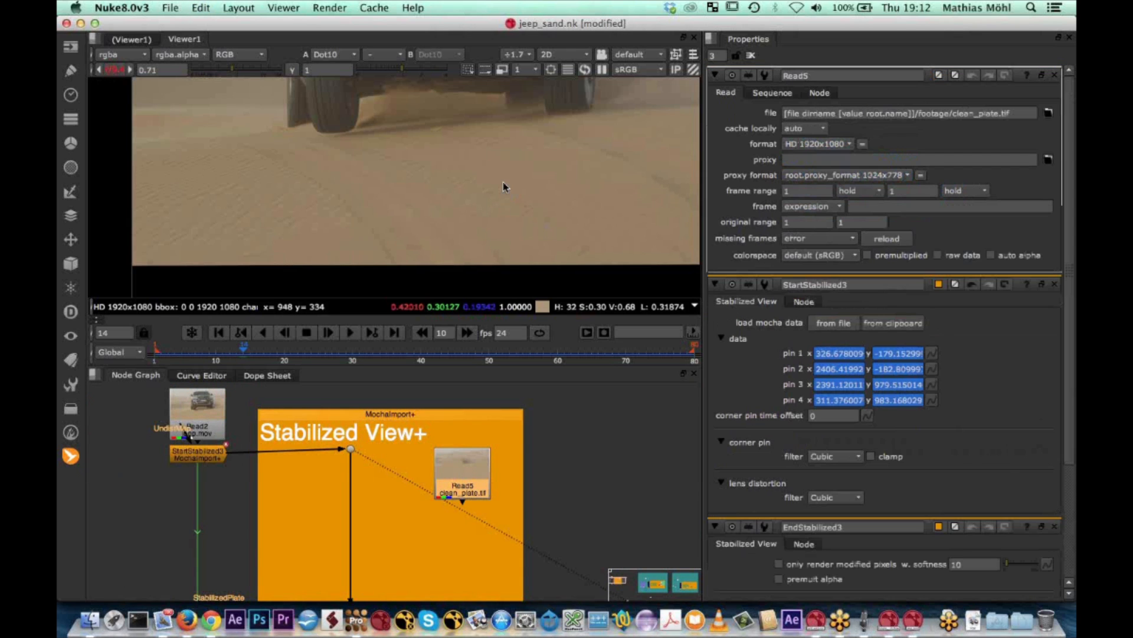
scroll(505, 183, down, 4)
scroll(513, 183, down, 1)
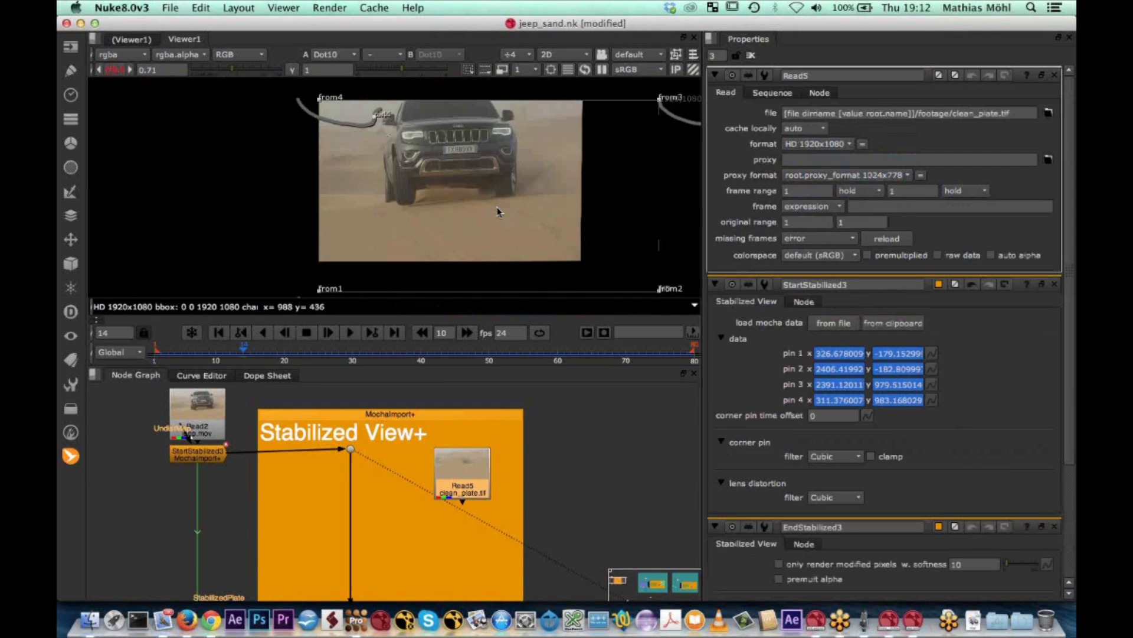
scroll(490, 440, up, 3)
key(1)
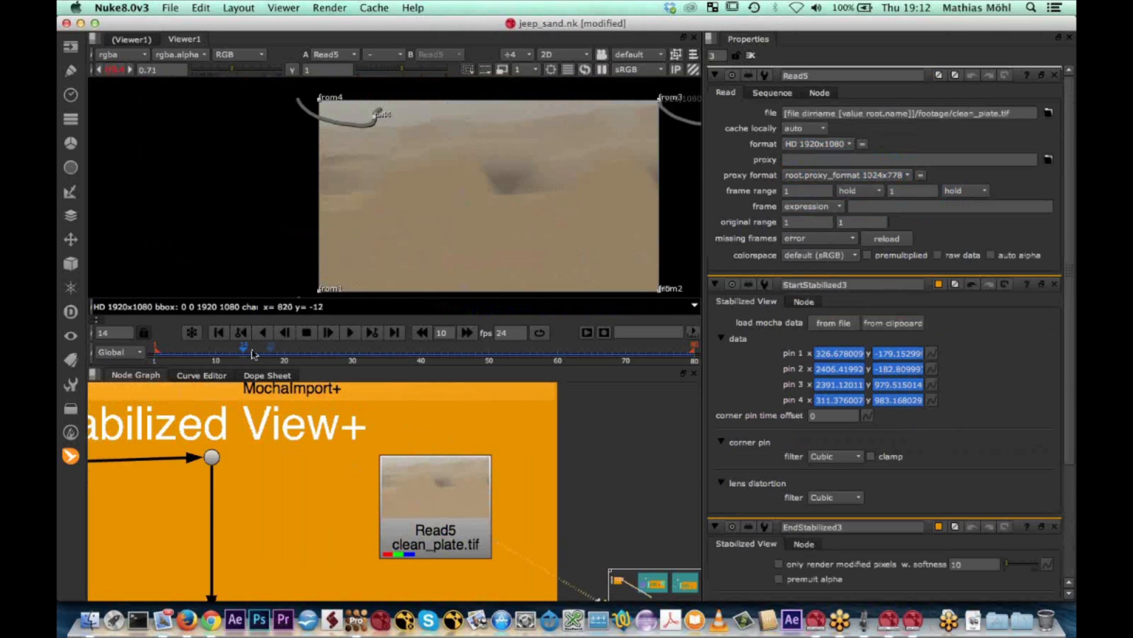
drag(249, 350, 223, 351)
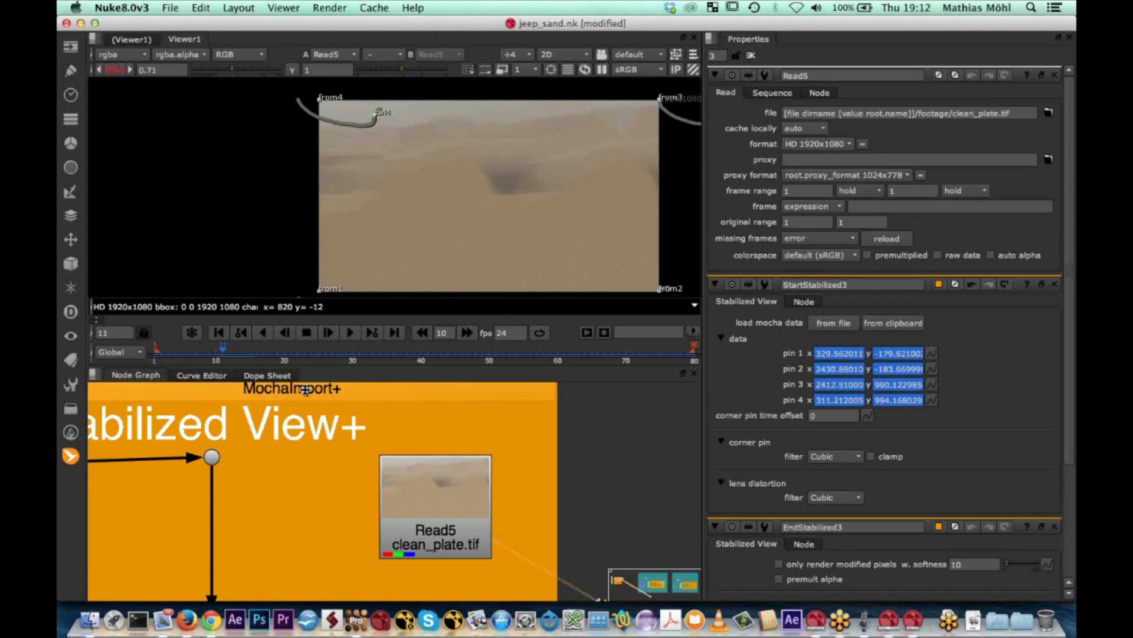
click(448, 506)
scroll(249, 500, down, 3)
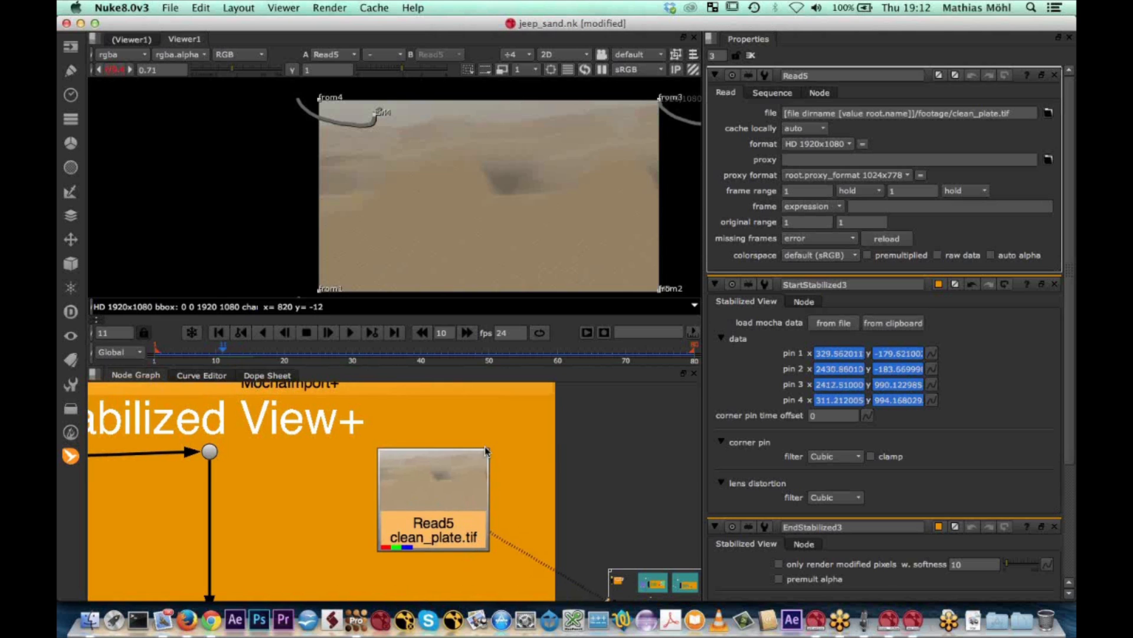
scroll(249, 496, down, 5)
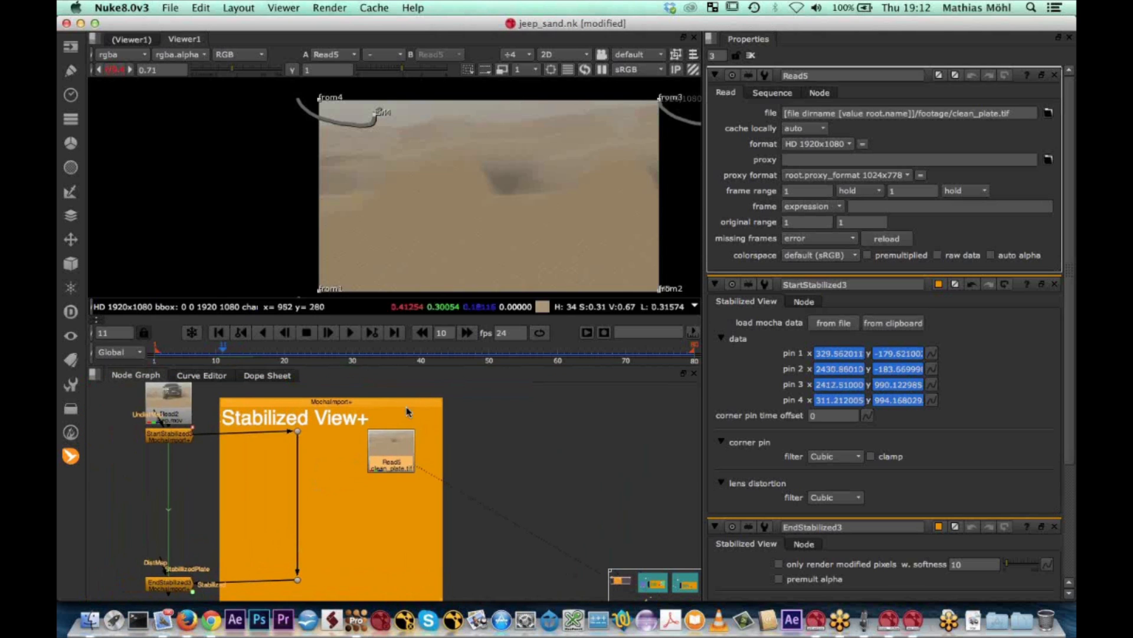
Add a Roto node beside the clean plate Read node
scroll(412, 437, up, 3)
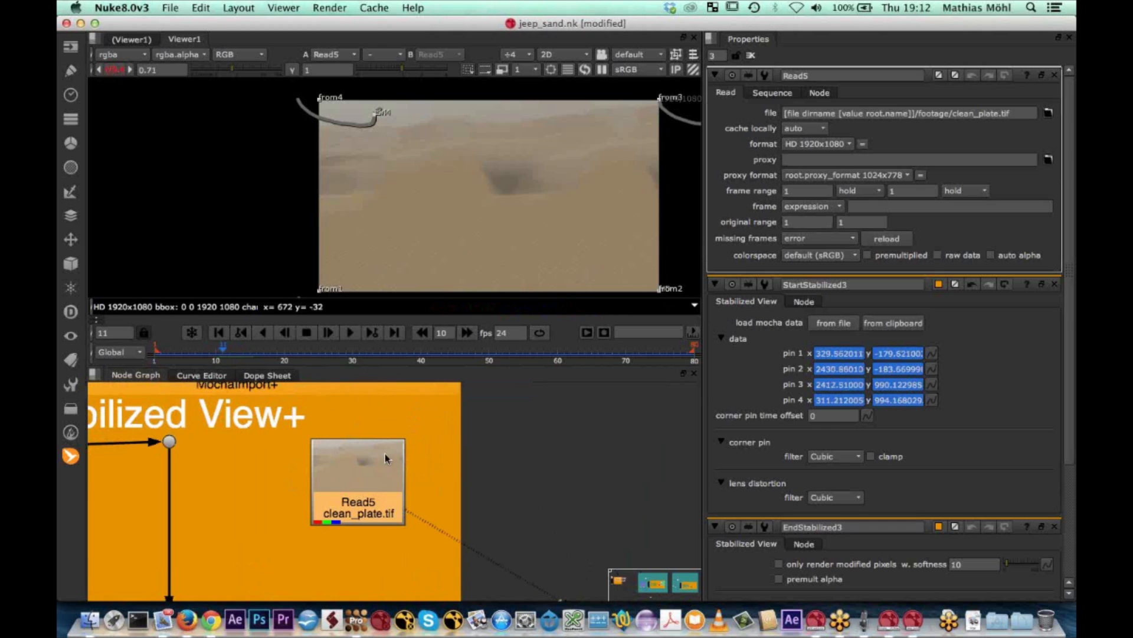
key(Tab)
text(r)
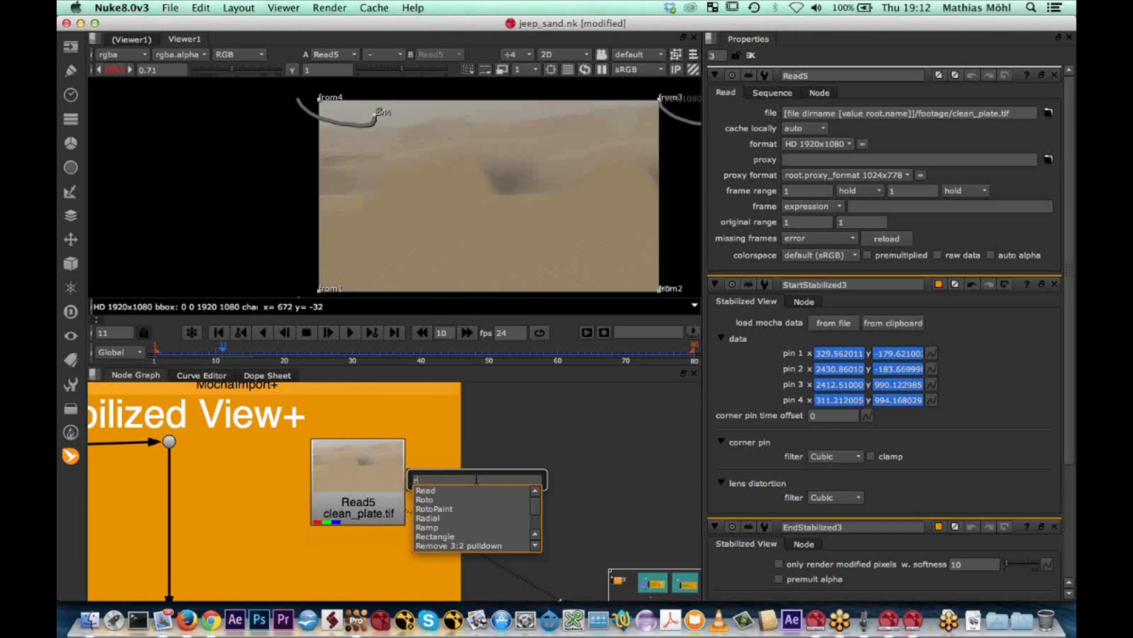
text(oto)
key(Down)
key(Down)
key(Down)
key(Down)
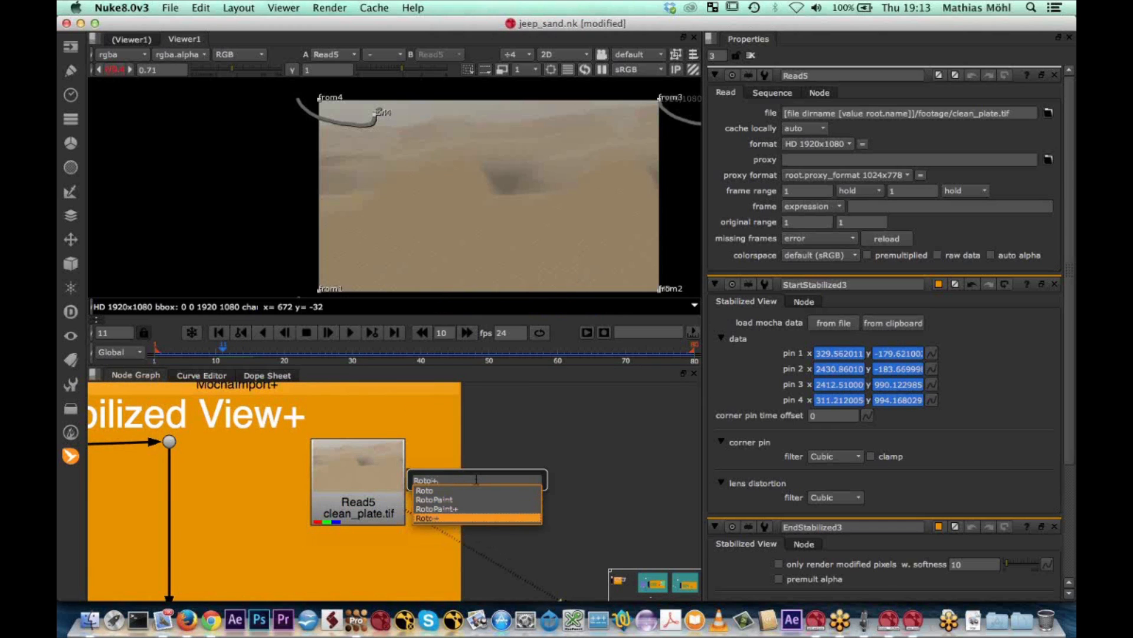
key(Down)
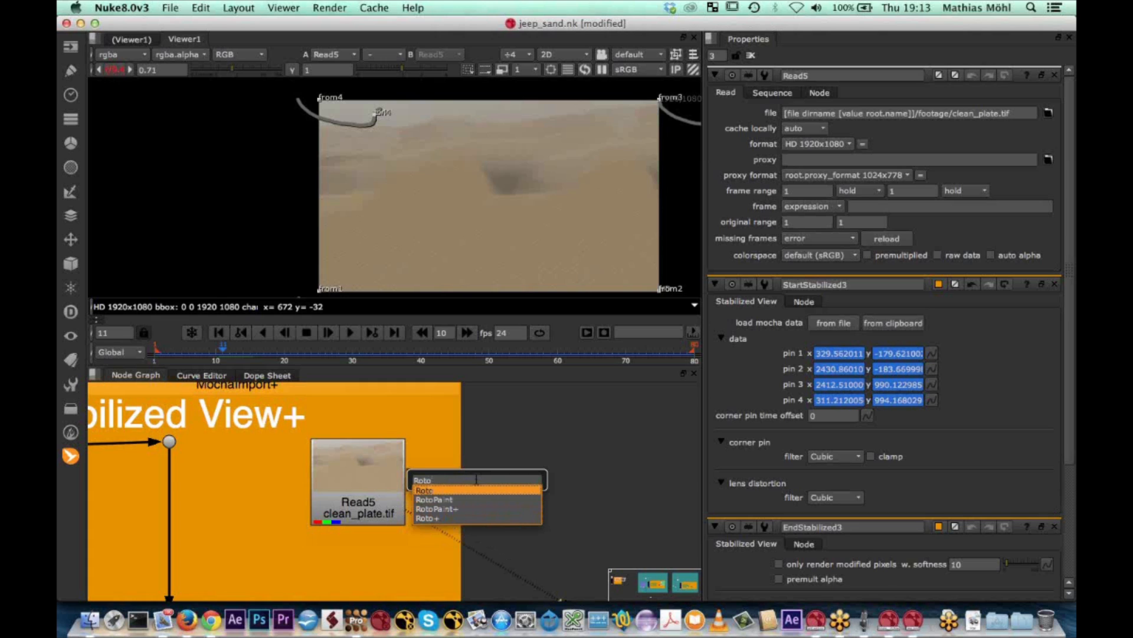
key(Return)
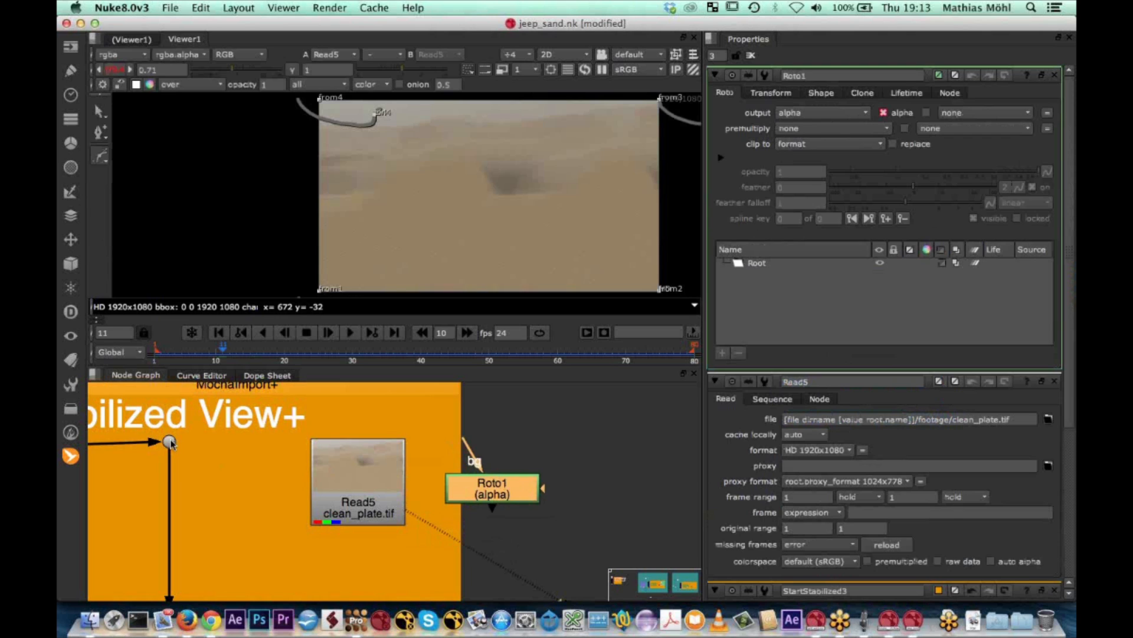
View the stabilized footage and draw a closed roto shape around the sand below the Jeep's wheels, extending past the frame's right and lower edges
click(169, 442)
key(1)
scroll(402, 232, up, 5)
scroll(401, 232, down, 4)
scroll(170, 444, down, 4)
scroll(169, 444, up, 5)
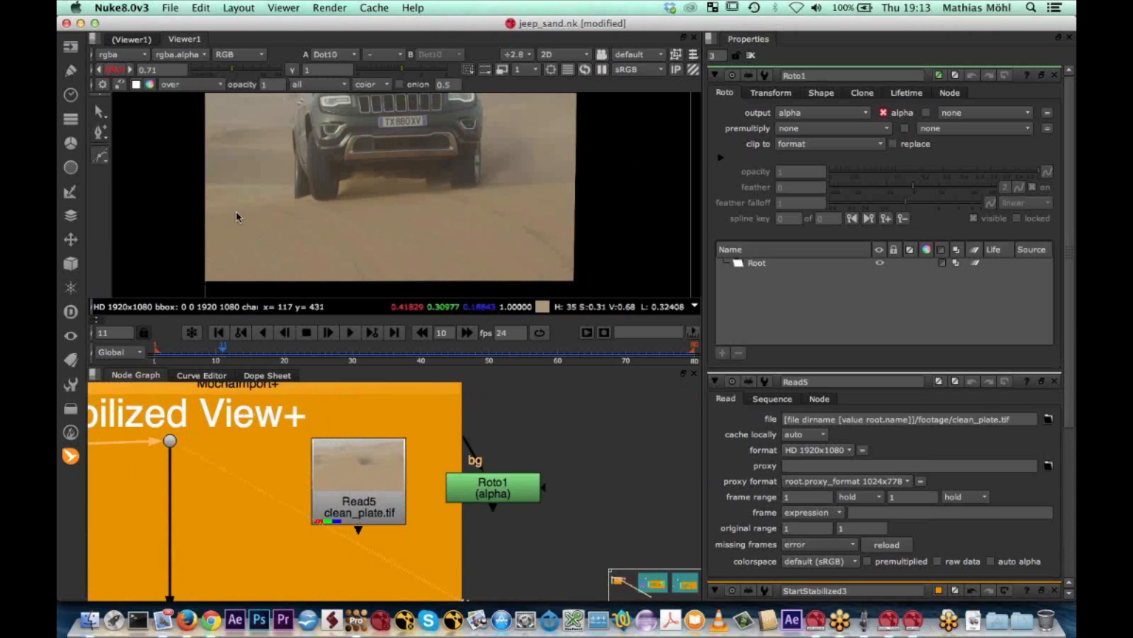
click(221, 208)
click(364, 195)
click(494, 186)
click(616, 178)
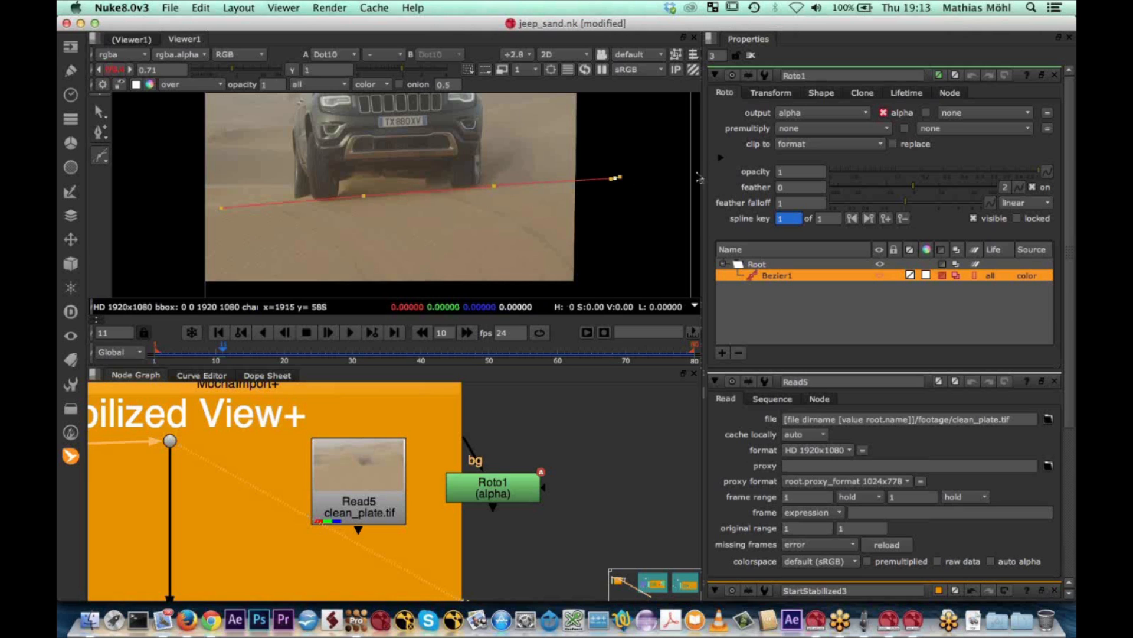
click(698, 174)
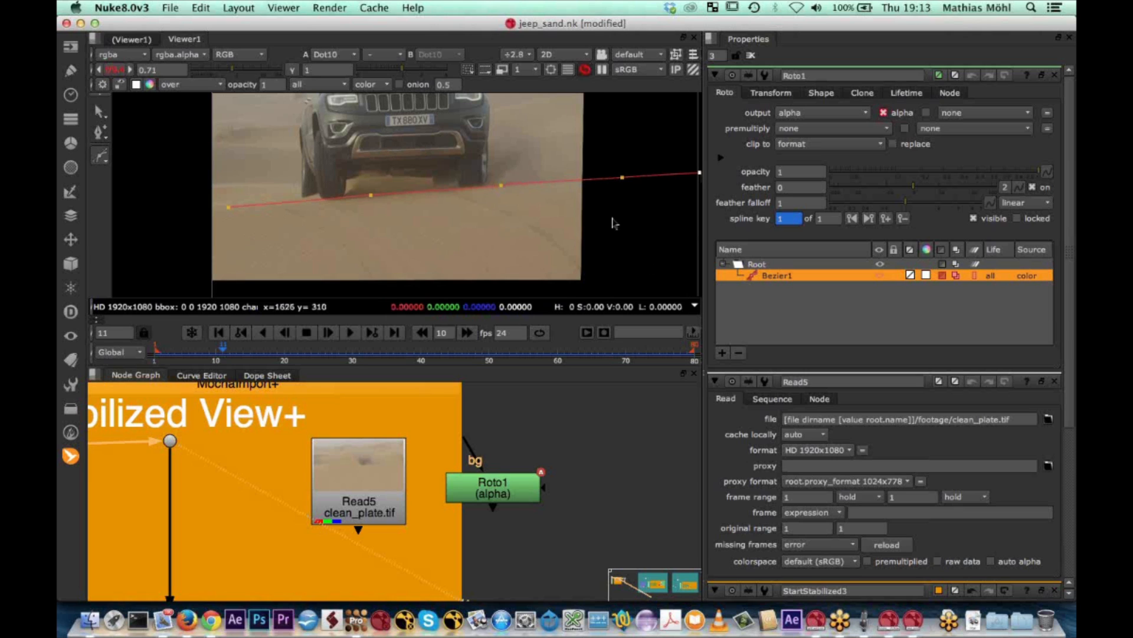
middle_drag(612, 218, 601, 176)
scroll(601, 176, down, 1)
click(670, 236)
click(320, 240)
click(323, 151)
scroll(320, 154, up, 1)
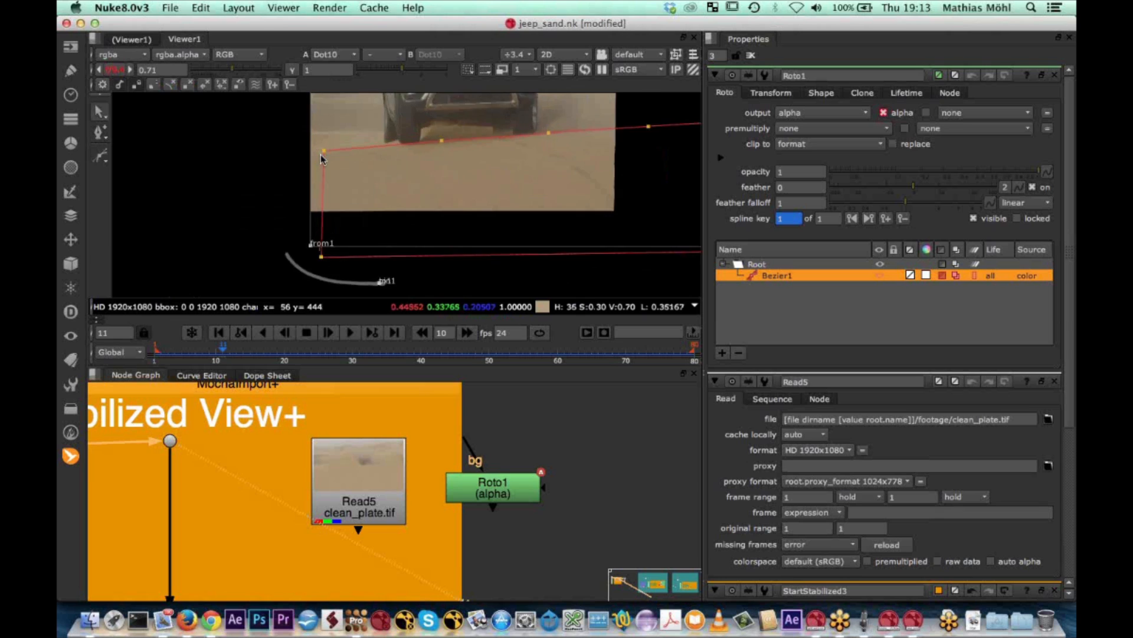
Using Select Feather Points, pull the roto shape's left feather points outward to soften its left edge, after a brief look at mocha Pro
scroll(321, 154, up, 5)
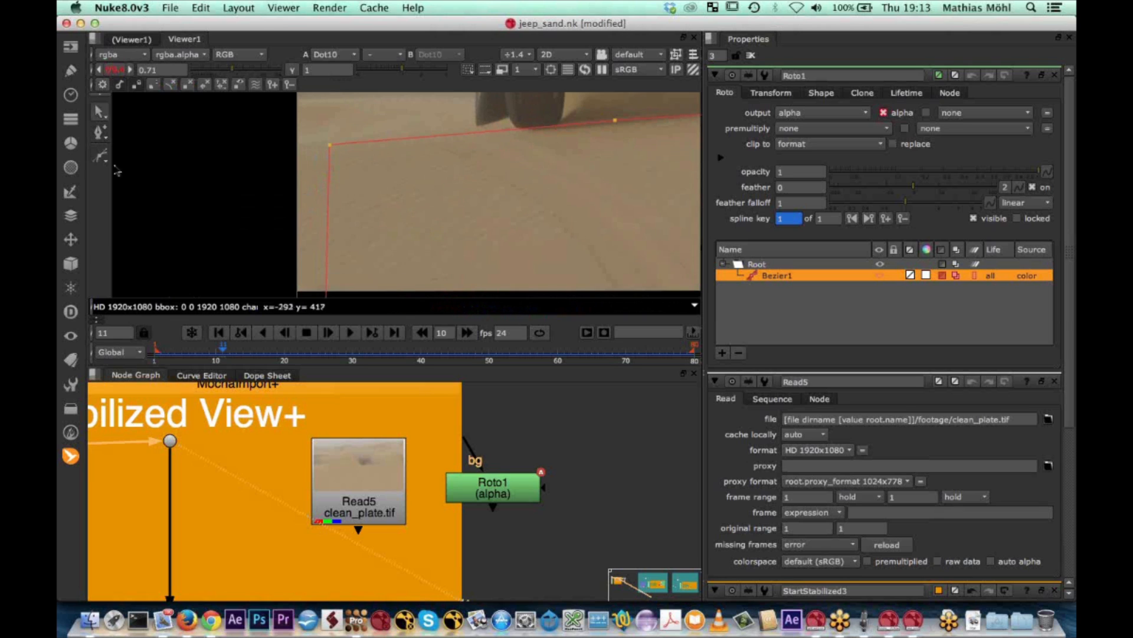
click(100, 114)
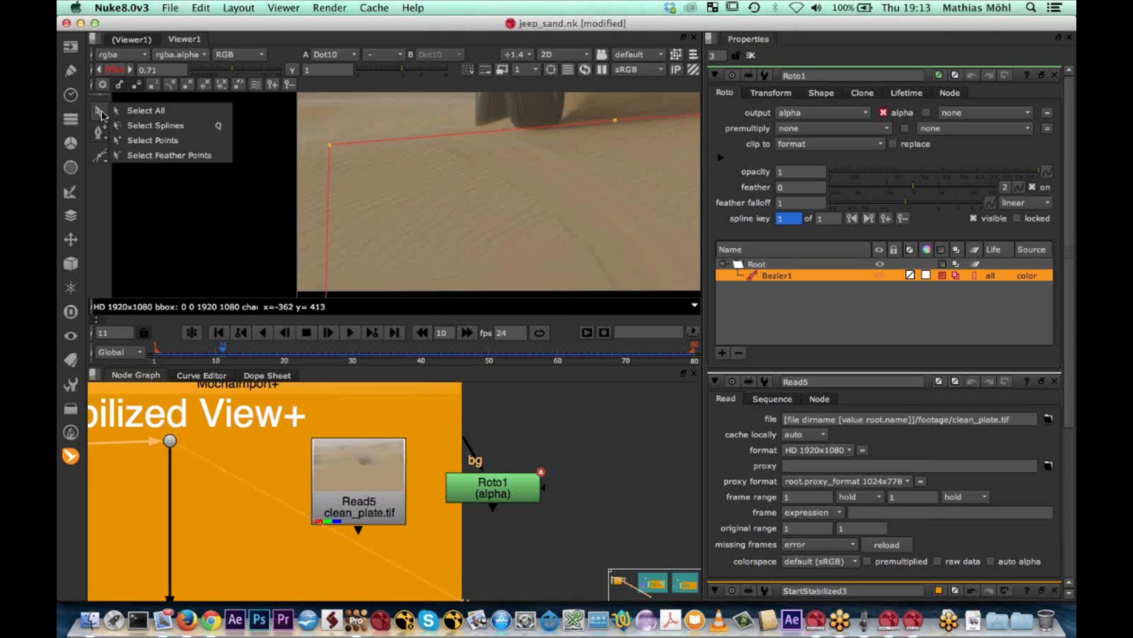
click(159, 154)
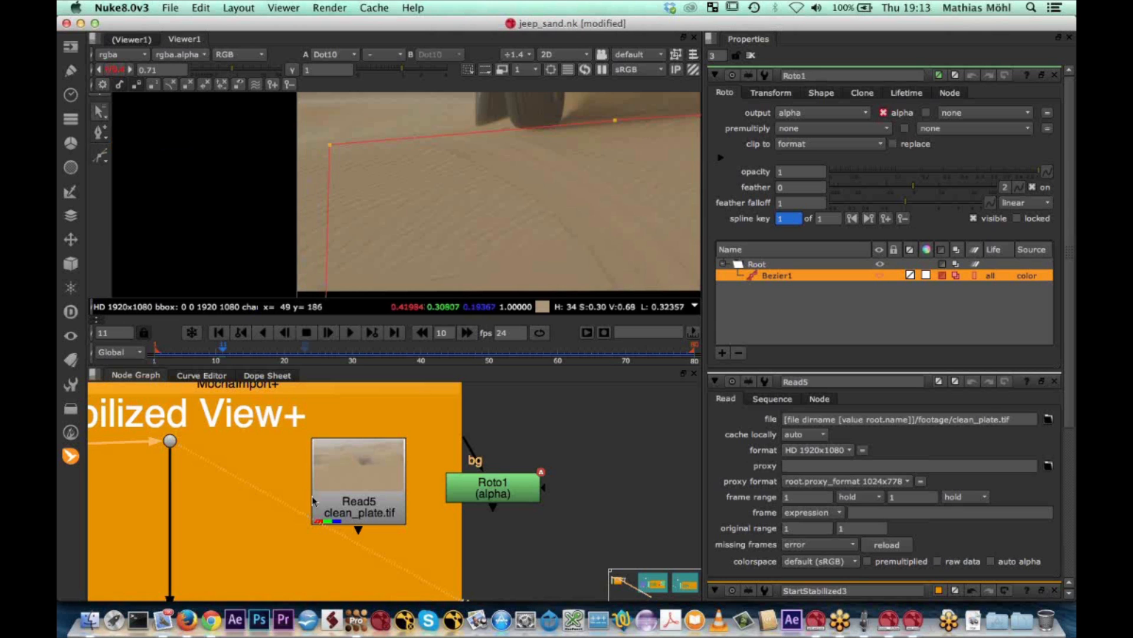
click(352, 627)
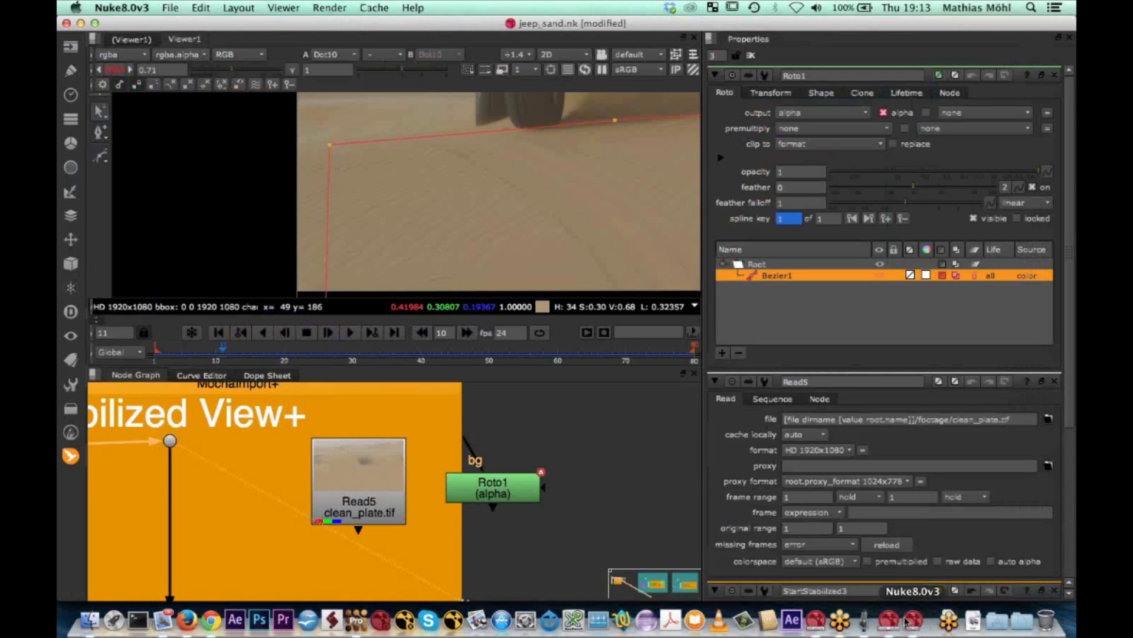
click(913, 620)
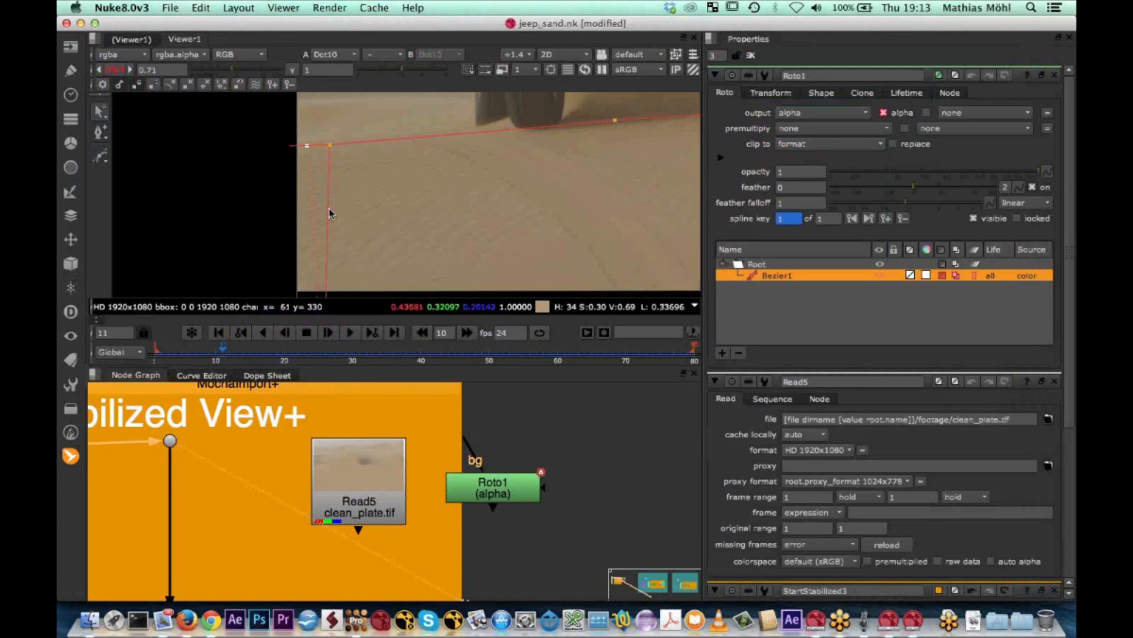
scroll(330, 203, down, 1)
middle_drag(331, 203, 337, 139)
middle_drag(339, 247, 337, 207)
drag(325, 258, 306, 258)
middle_drag(361, 239, 335, 328)
scroll(402, 252, down, 1)
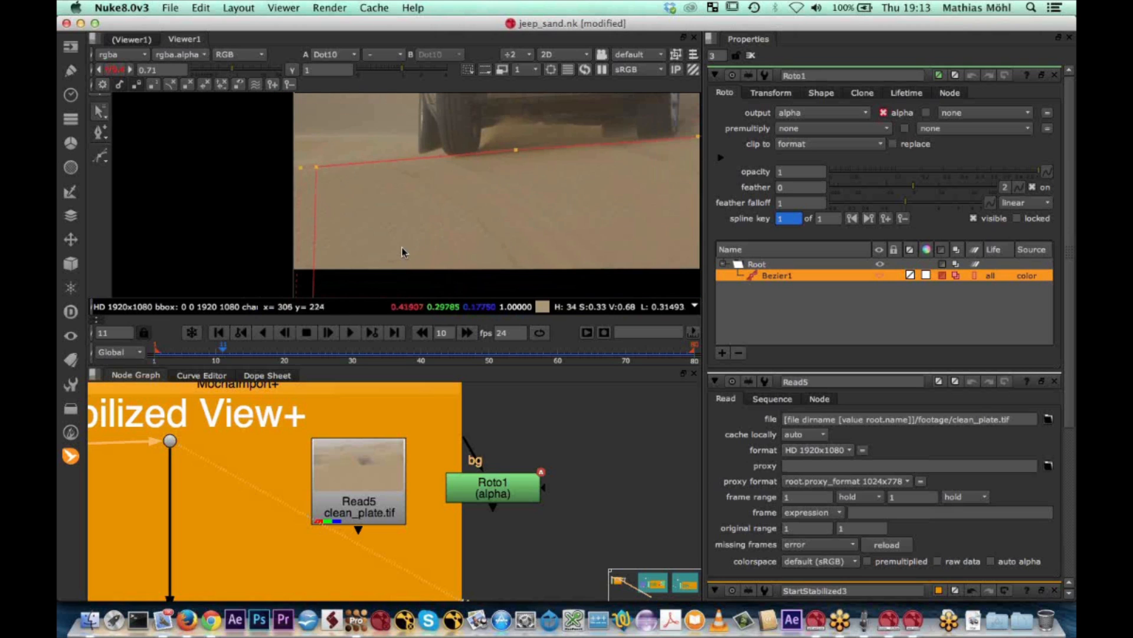
scroll(402, 253, down, 2)
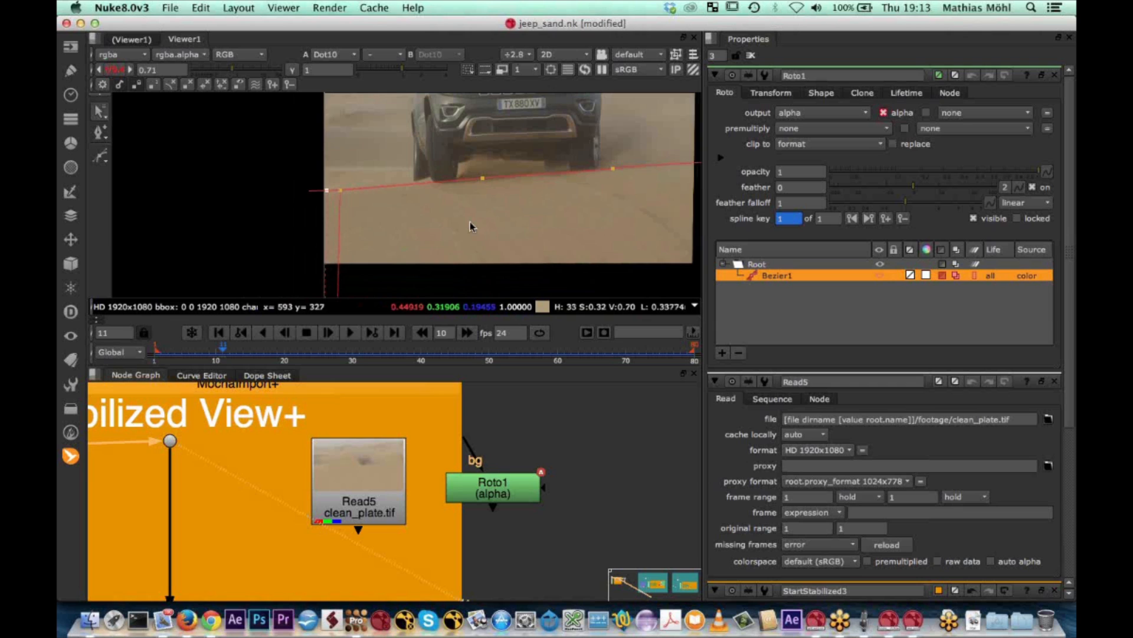
Add a Copy node that transfers the Roto node's alpha to the clean plate, and view its output
middle_drag(470, 221, 369, 217)
drag(475, 501, 469, 529)
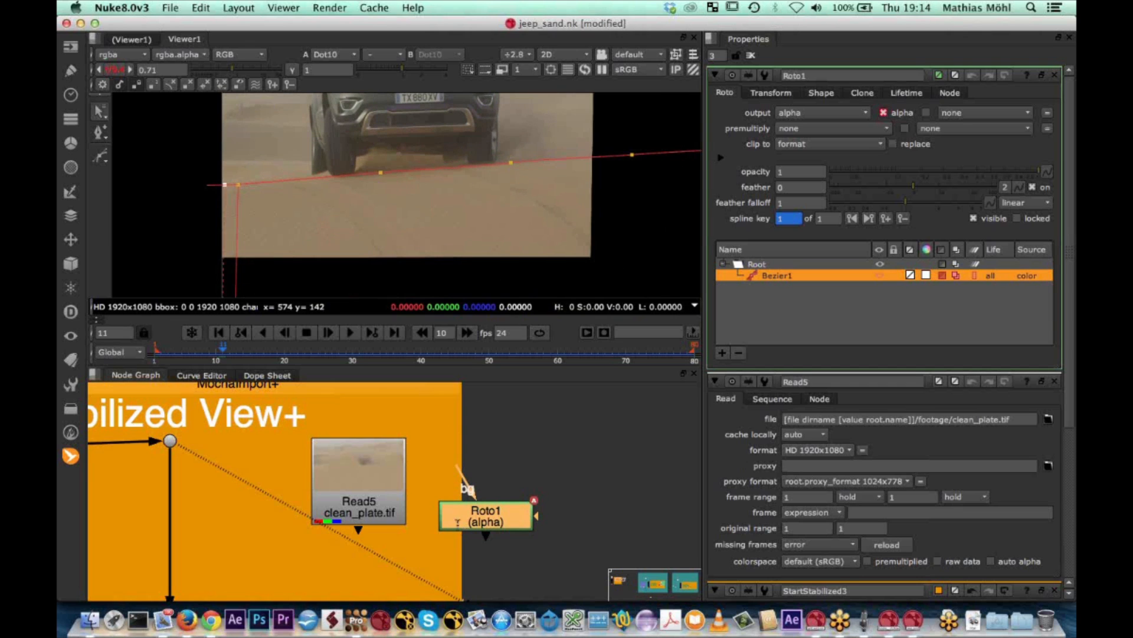
key(Tab)
text(copy)
key(Return)
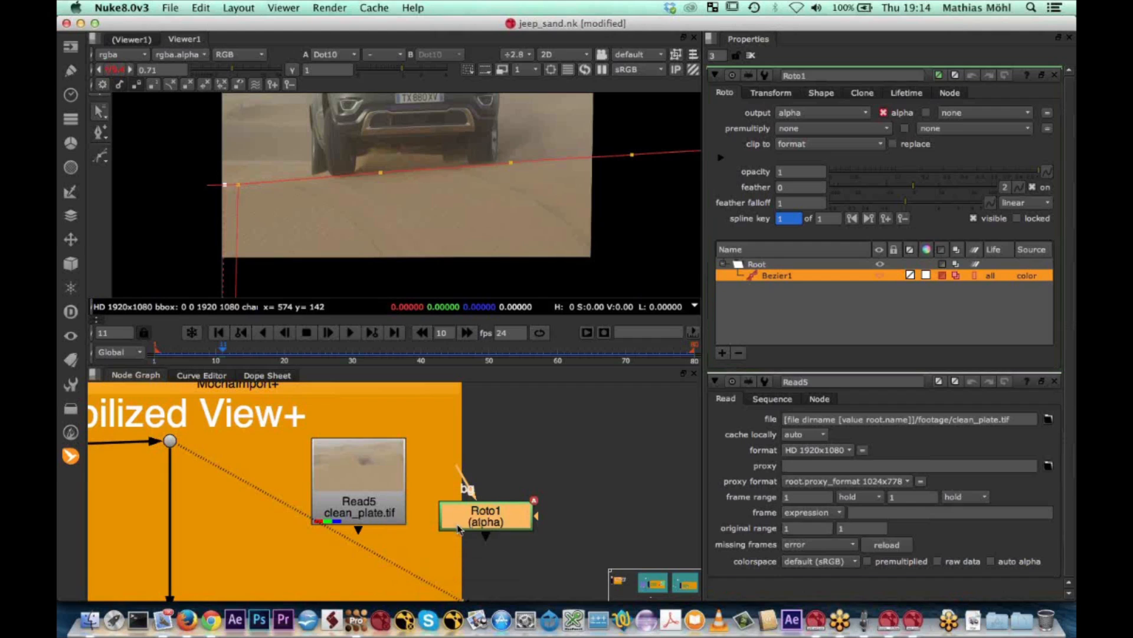
drag(610, 527, 367, 578)
key(1)
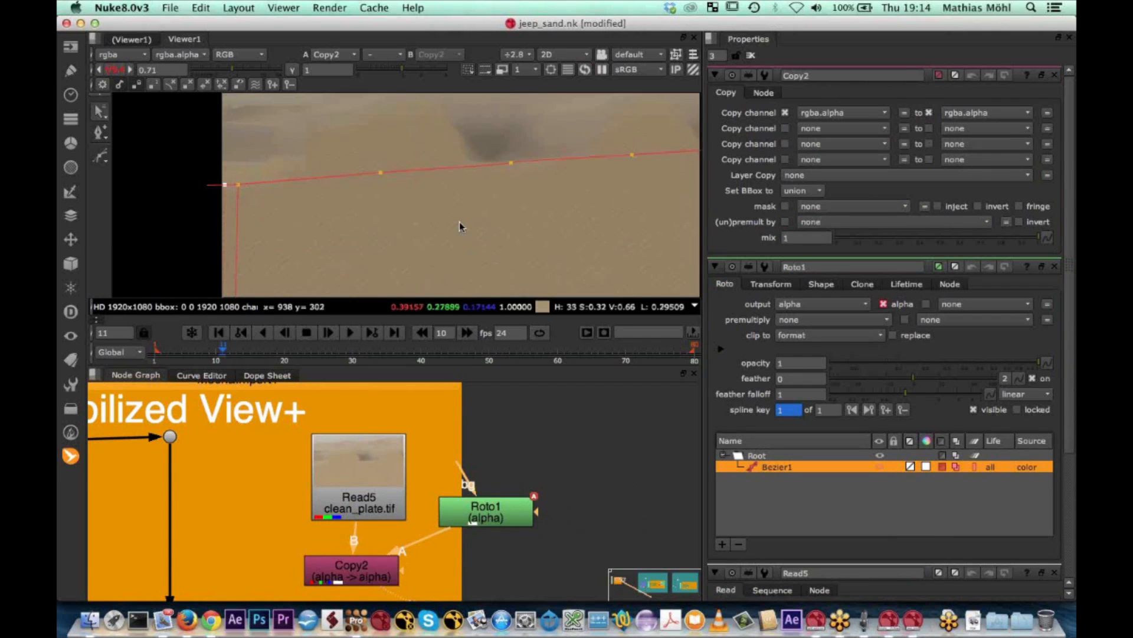
Add a Premult node after the Copy node to mask the clean plate with the roto alpha
key(Tab)
text(premult)
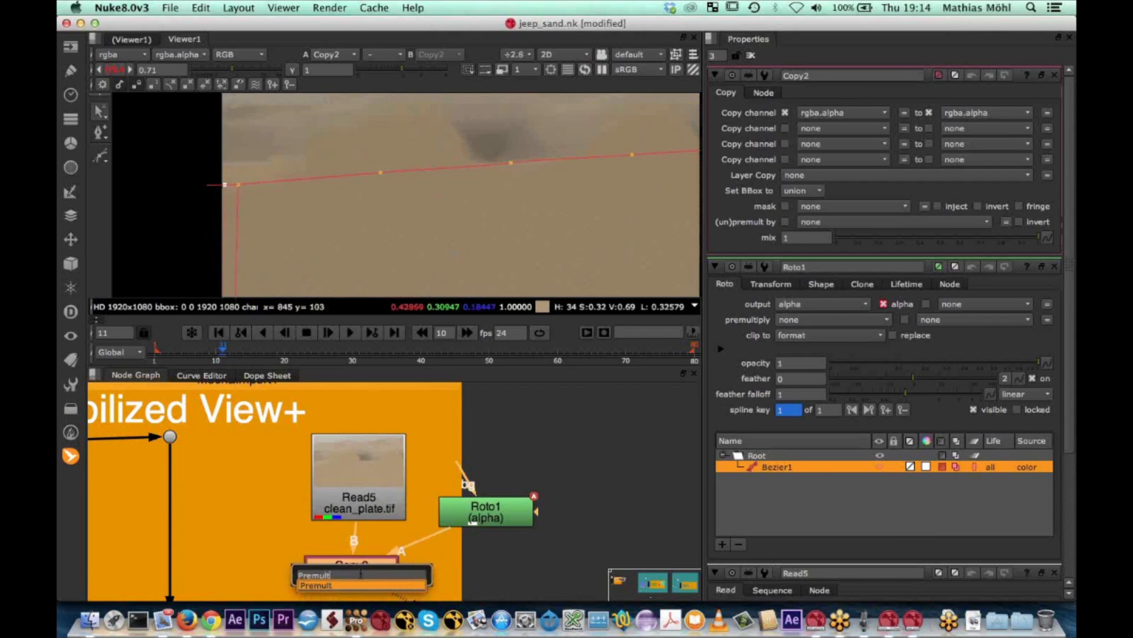
key(Return)
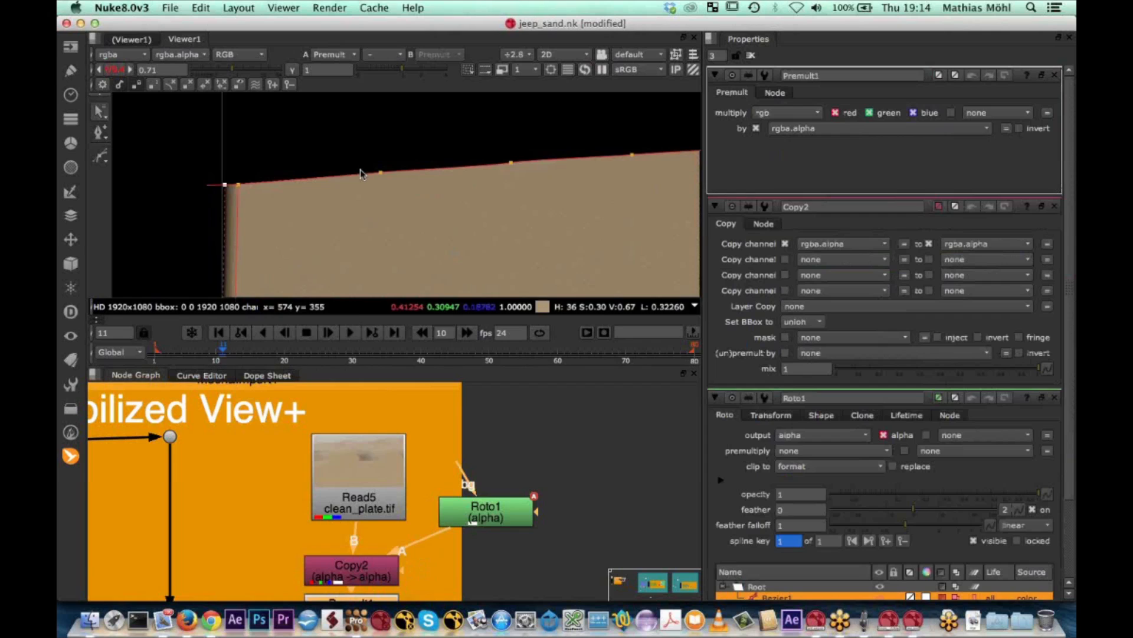
middle_drag(378, 504, 349, 449)
drag(348, 450, 341, 452)
Merge the premultiplied clean plate over the stabilized footage inside the backdrop and play the result
click(322, 553)
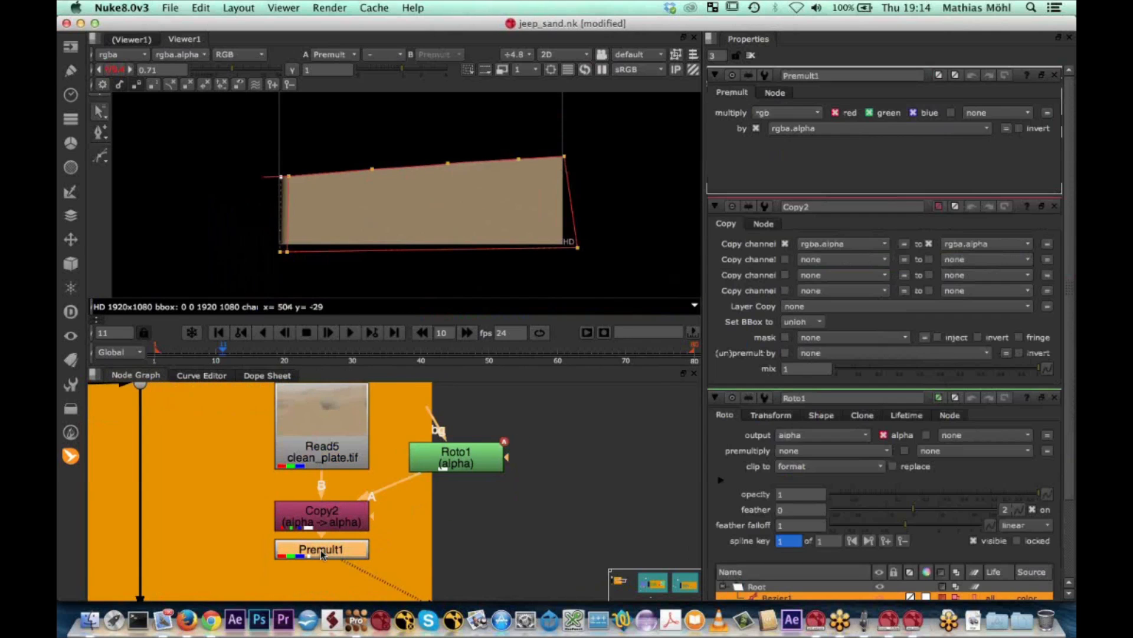
key(m)
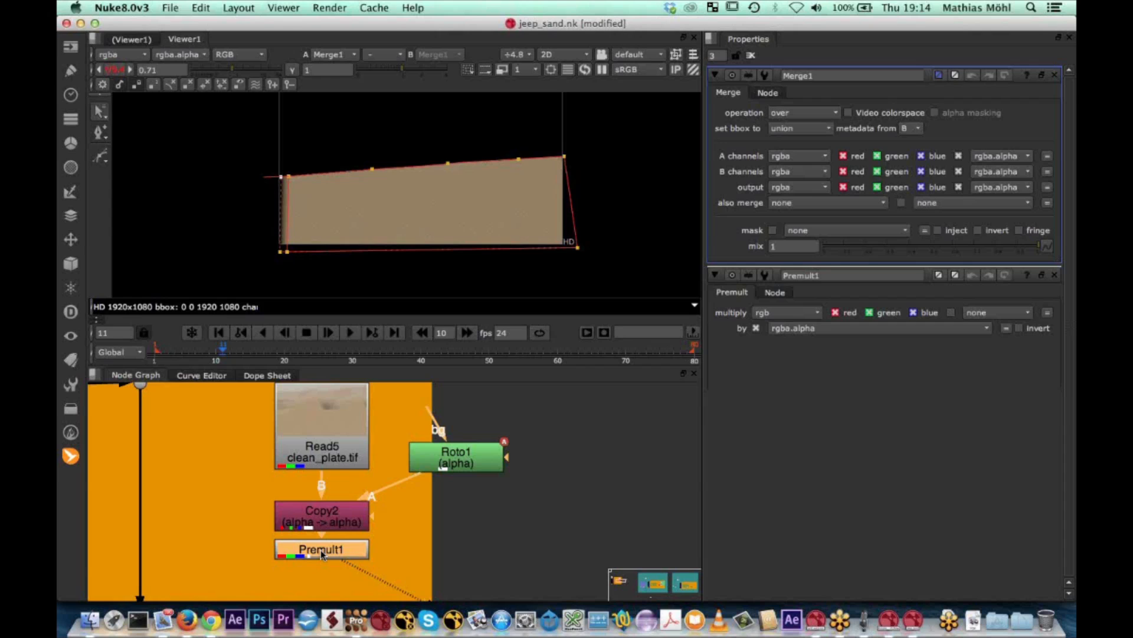
drag(459, 554, 140, 546)
click(207, 481)
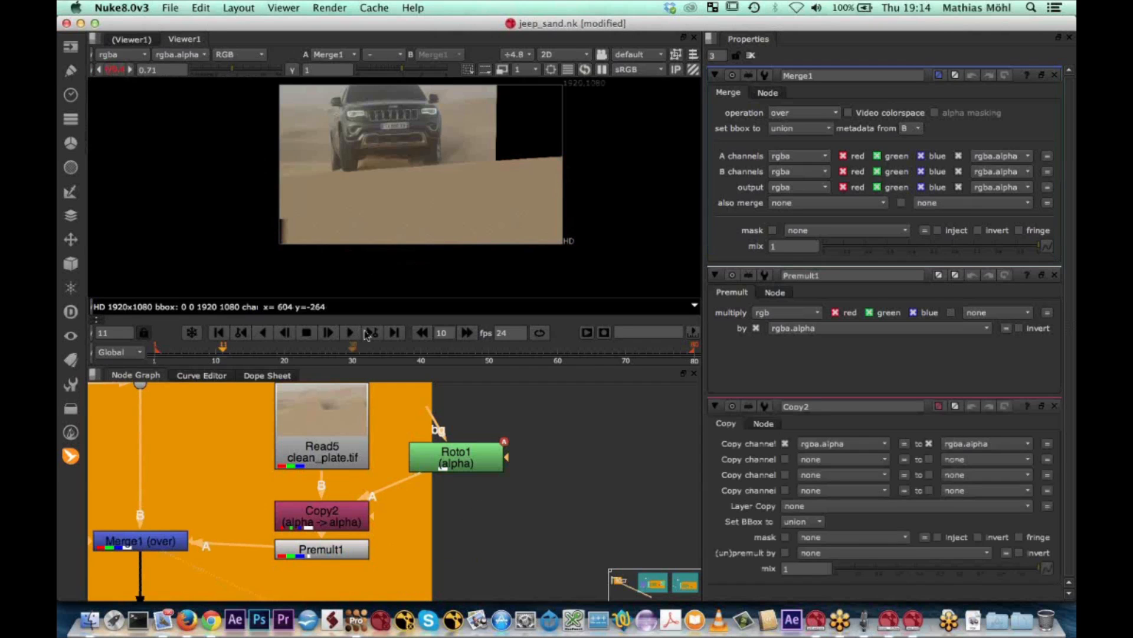
click(352, 333)
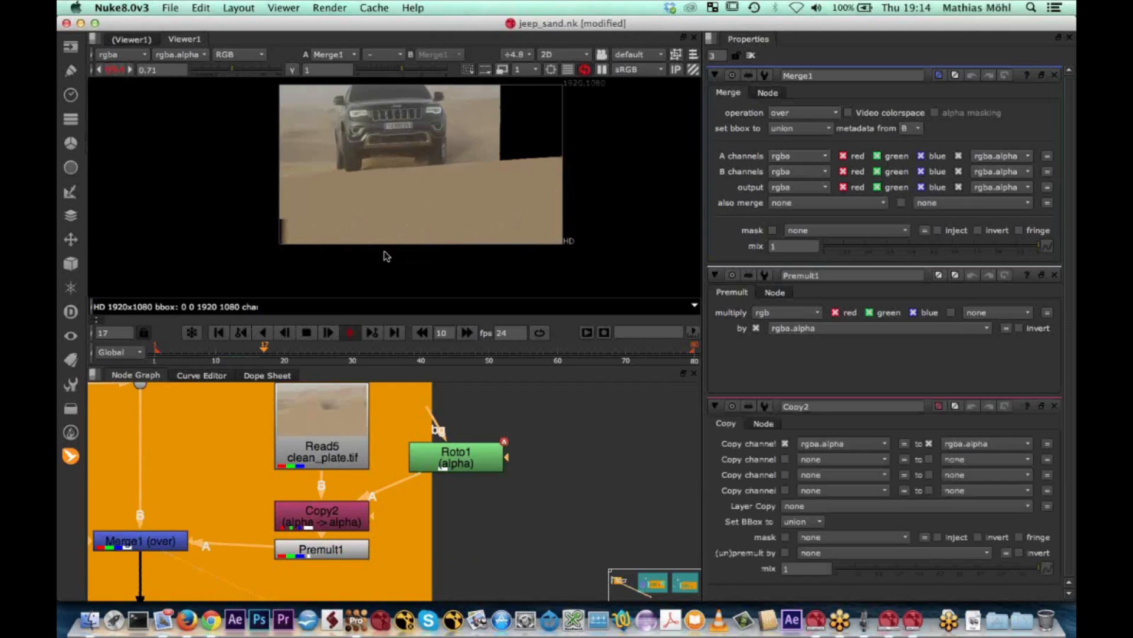
Inspect the merged clean plate in the stabilized view during playback and stop at frame 56
scroll(400, 227, up, 2)
scroll(411, 182, down, 2)
middle_drag(409, 182, 368, 243)
scroll(394, 231, up, 3)
scroll(394, 231, down, 1)
click(306, 332)
scroll(264, 453, down, 3)
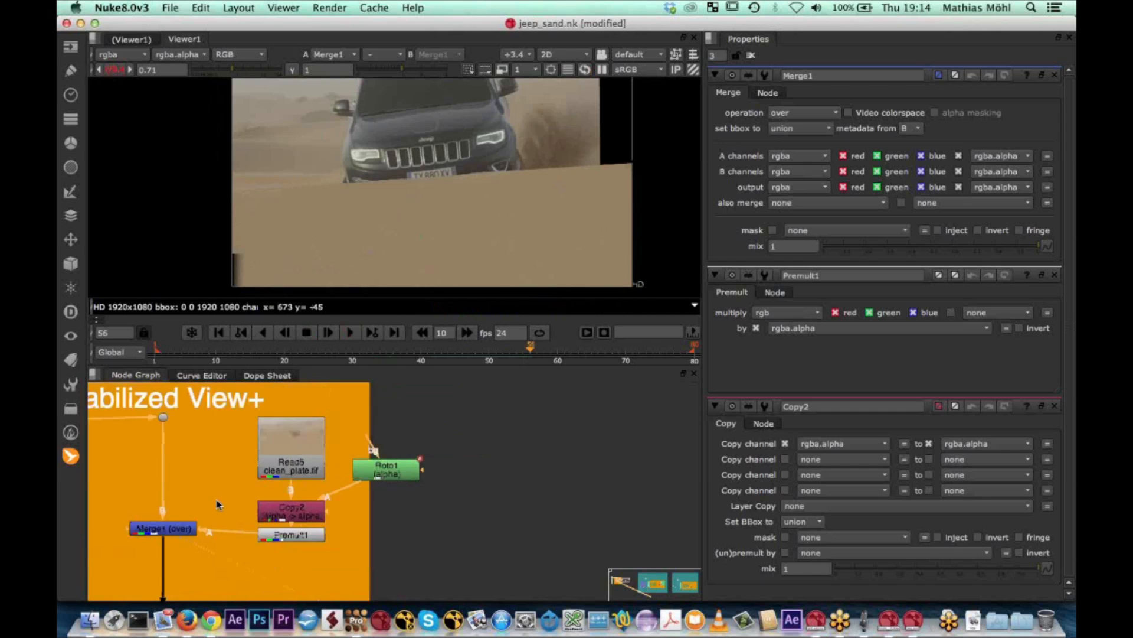
View the EndStabilized3 node's output and play it back to check the clean plate on the unstabilized shot
middle_drag(227, 498, 379, 418)
click(222, 515)
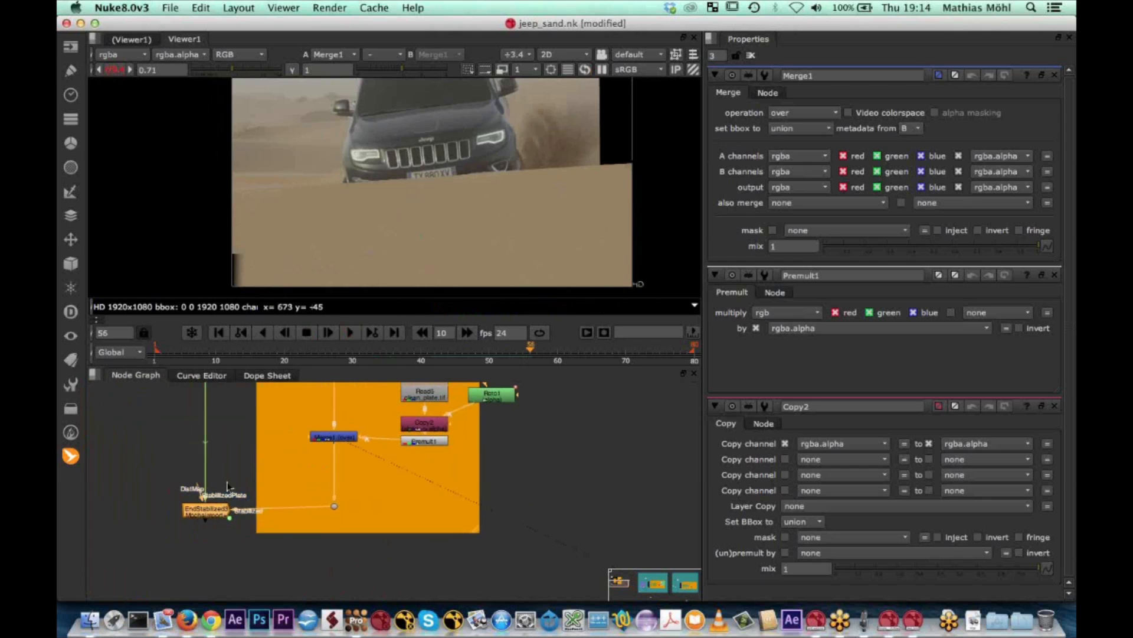
key(1)
scroll(439, 168, up, 1)
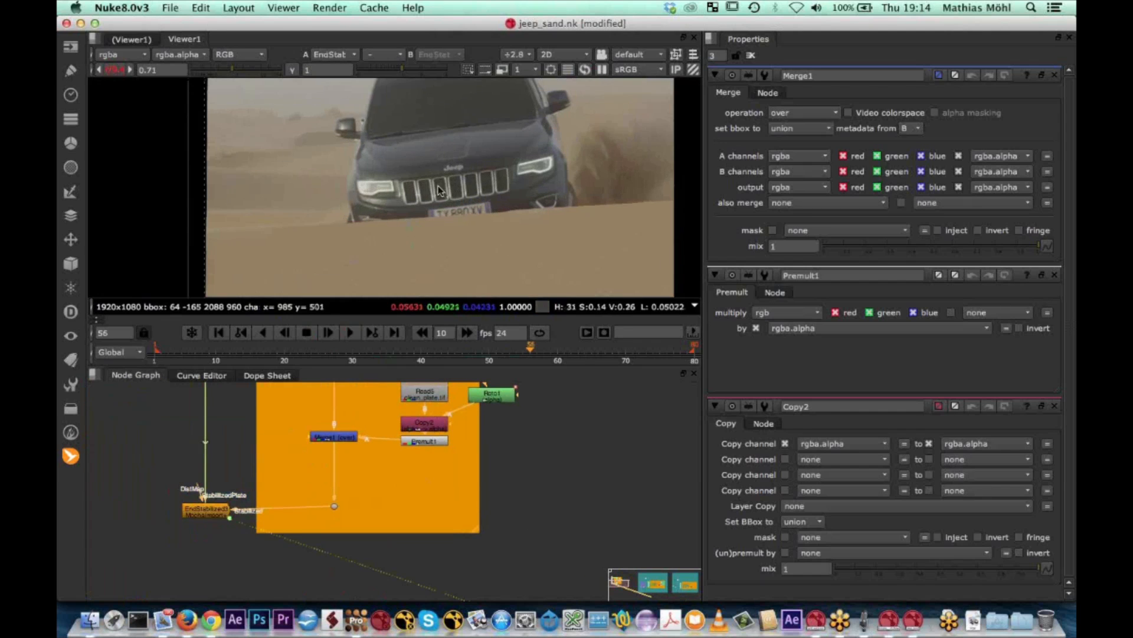
scroll(427, 160, down, 4)
click(193, 508)
scroll(165, 484, down, 2)
scroll(166, 484, down, 3)
middle_drag(166, 484, 251, 494)
scroll(247, 487, up, 4)
click(352, 332)
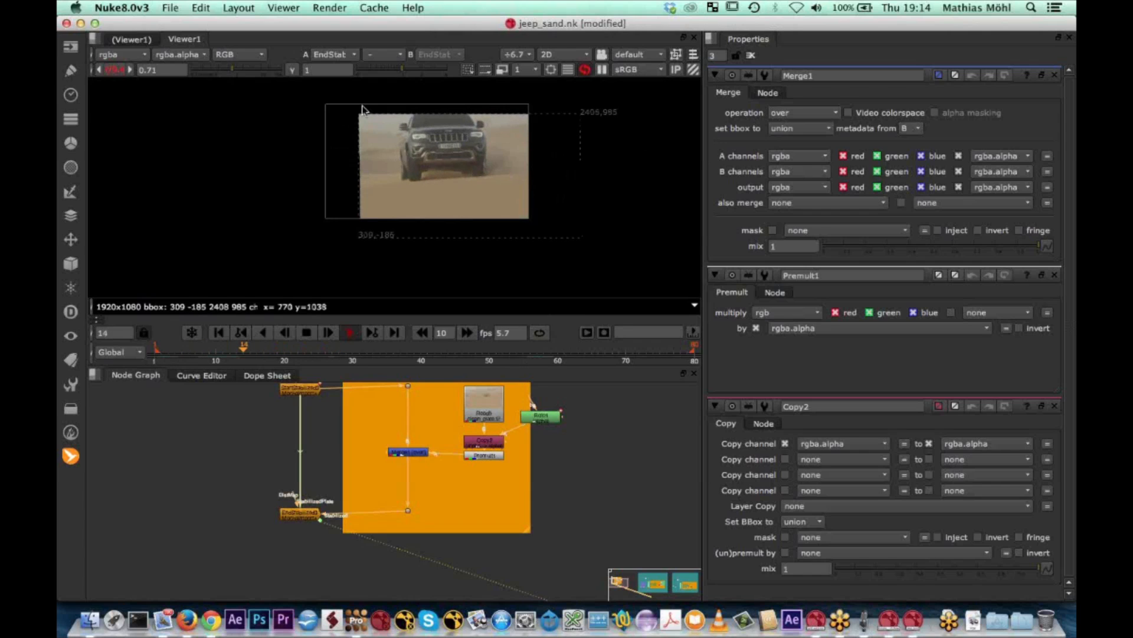
click(308, 334)
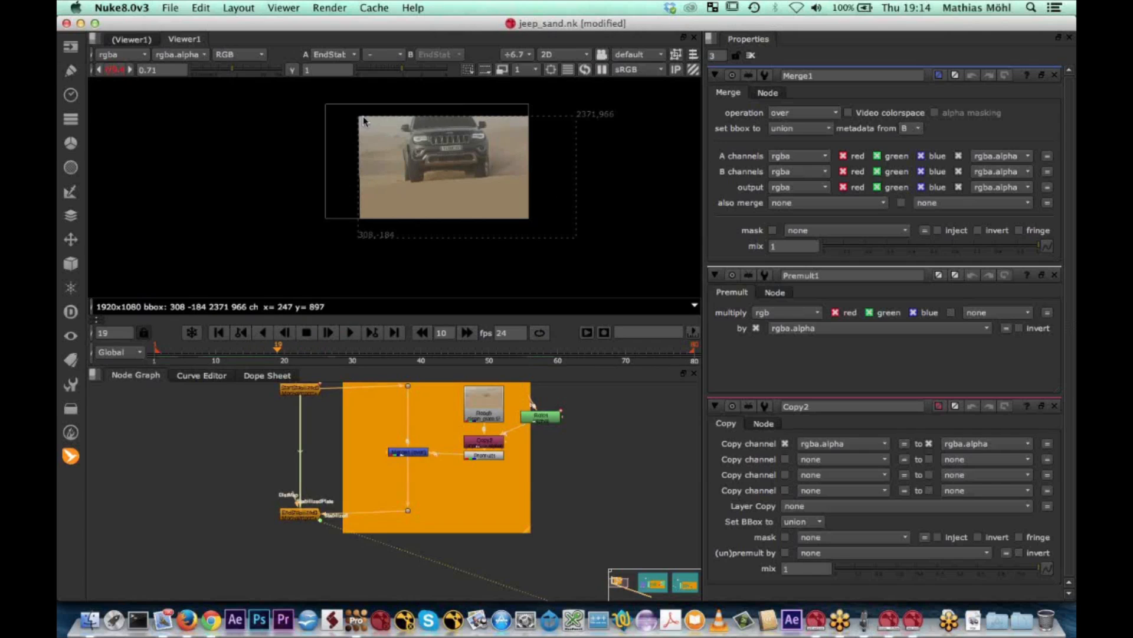
Merge the EndStabilized3 output over the original Jeep footage with a new Merge node below the stabilized setup
scroll(274, 466, down, 2)
middle_drag(274, 467, 332, 503)
drag(350, 410, 316, 402)
click(346, 541)
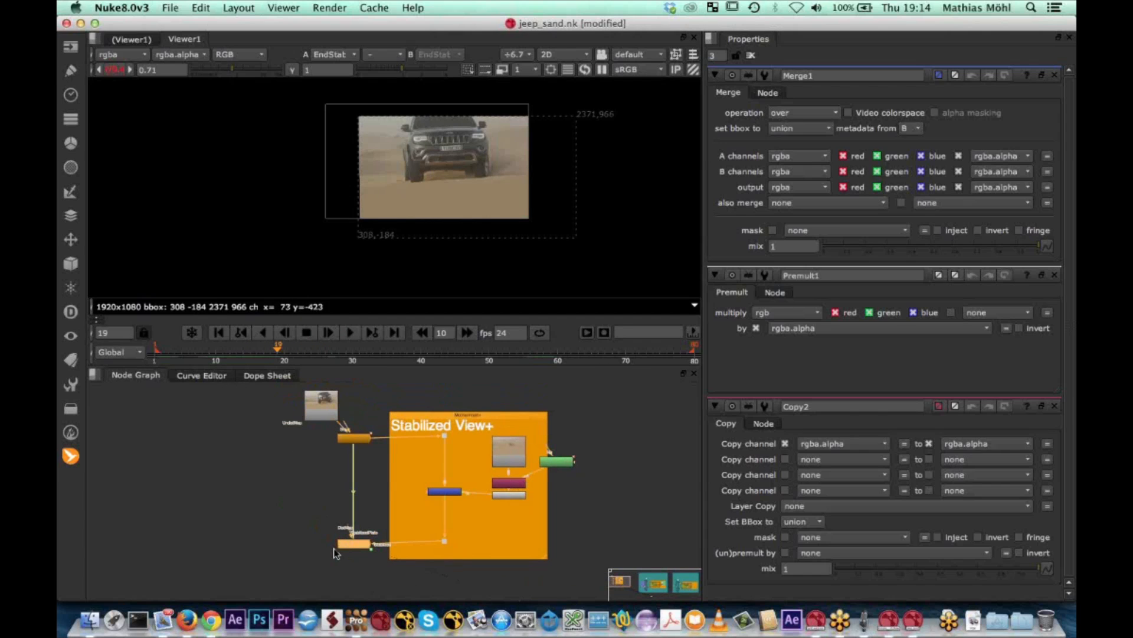
key(m)
drag(399, 540, 320, 413)
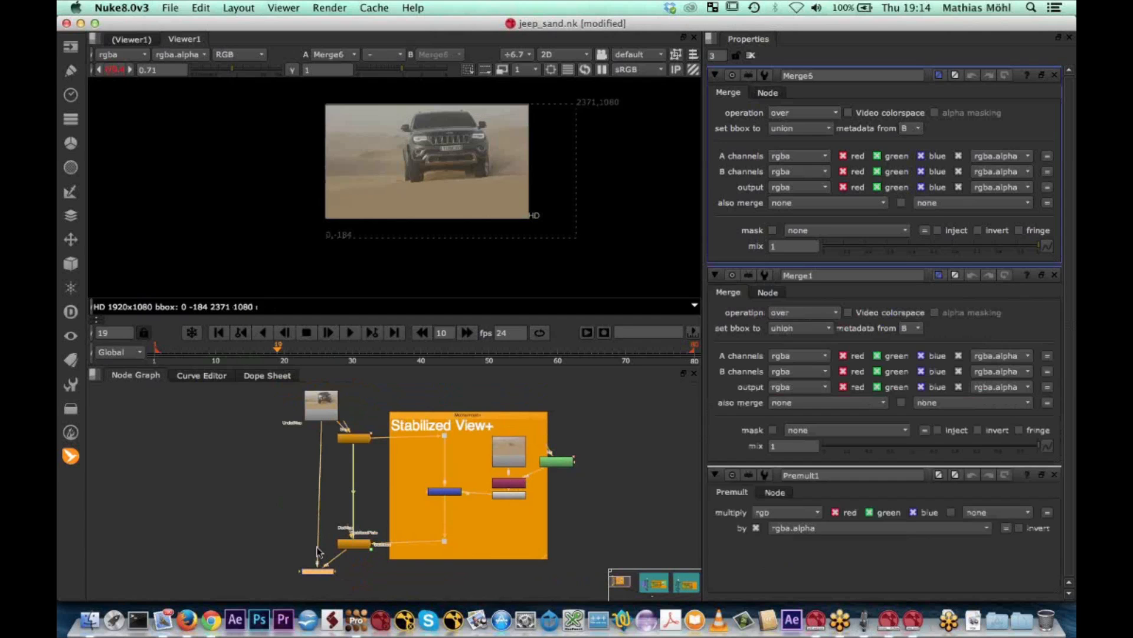
scroll(317, 552, up, 2)
scroll(317, 552, up, 2)
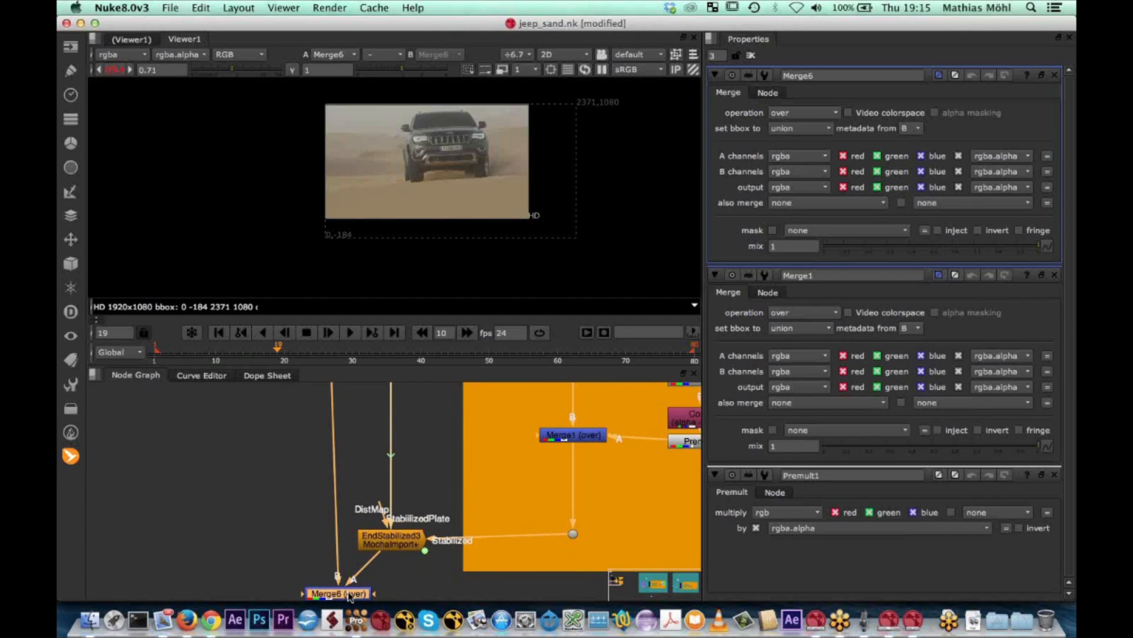
scroll(347, 562, down, 1)
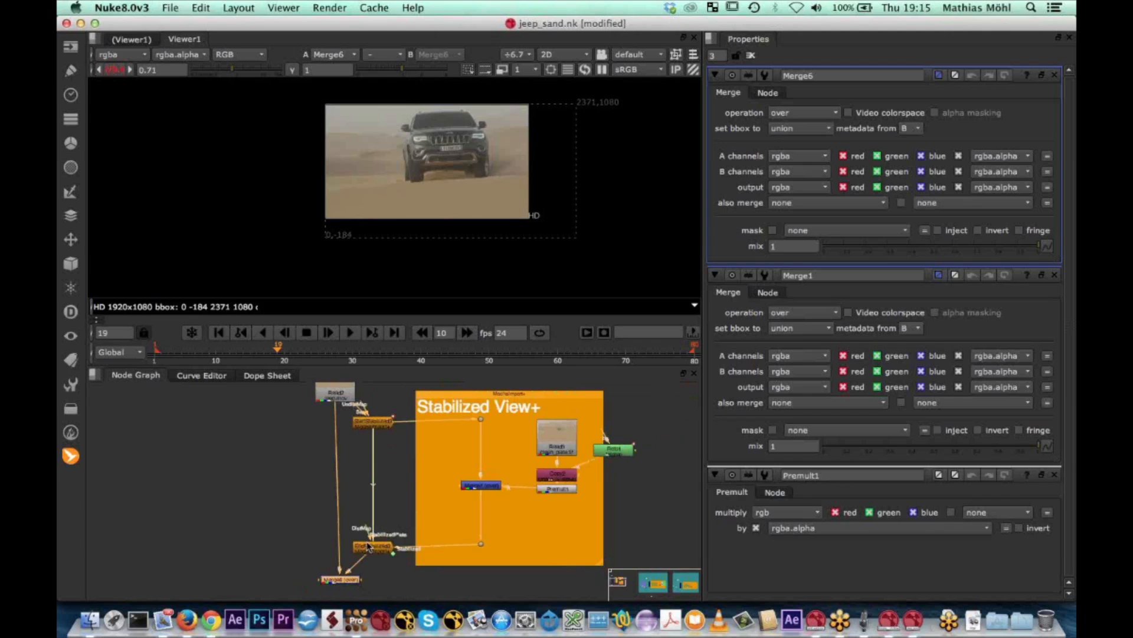
drag(338, 580, 337, 582)
click(391, 497)
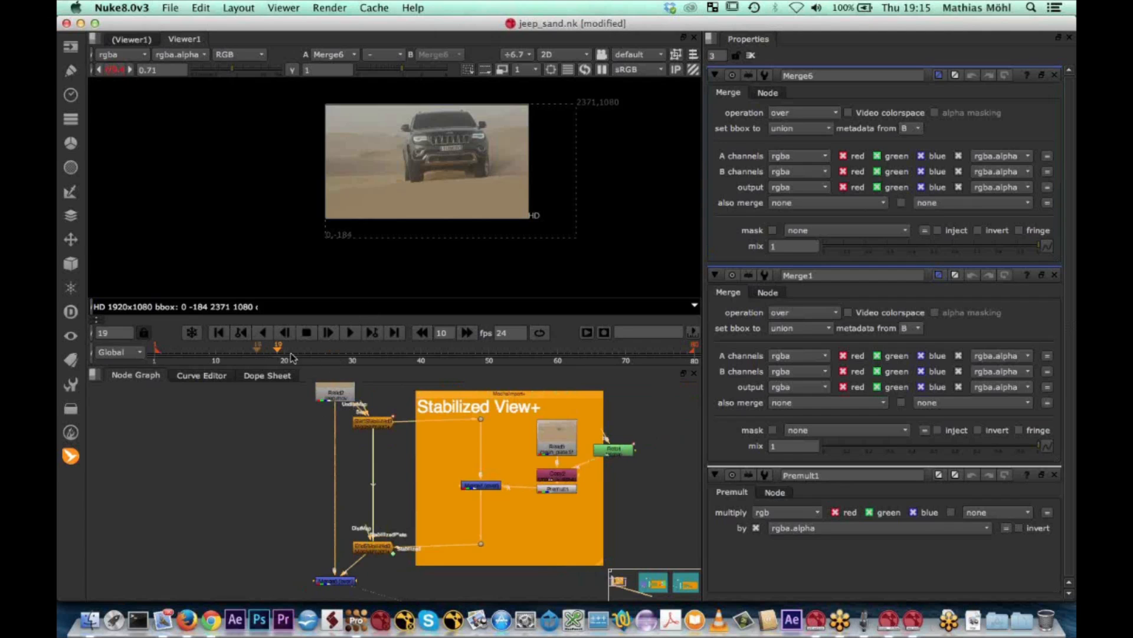
Go to frame 38 and inspect the sand around the Jeep's wheels in the final composite
drag(280, 349, 407, 343)
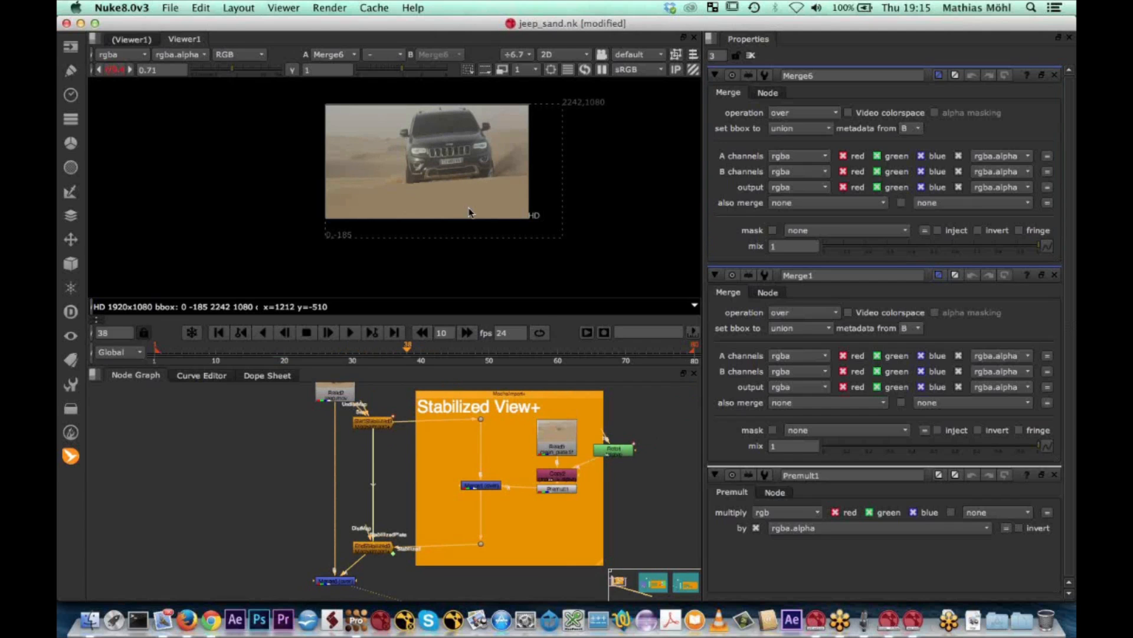
scroll(470, 192, up, 3)
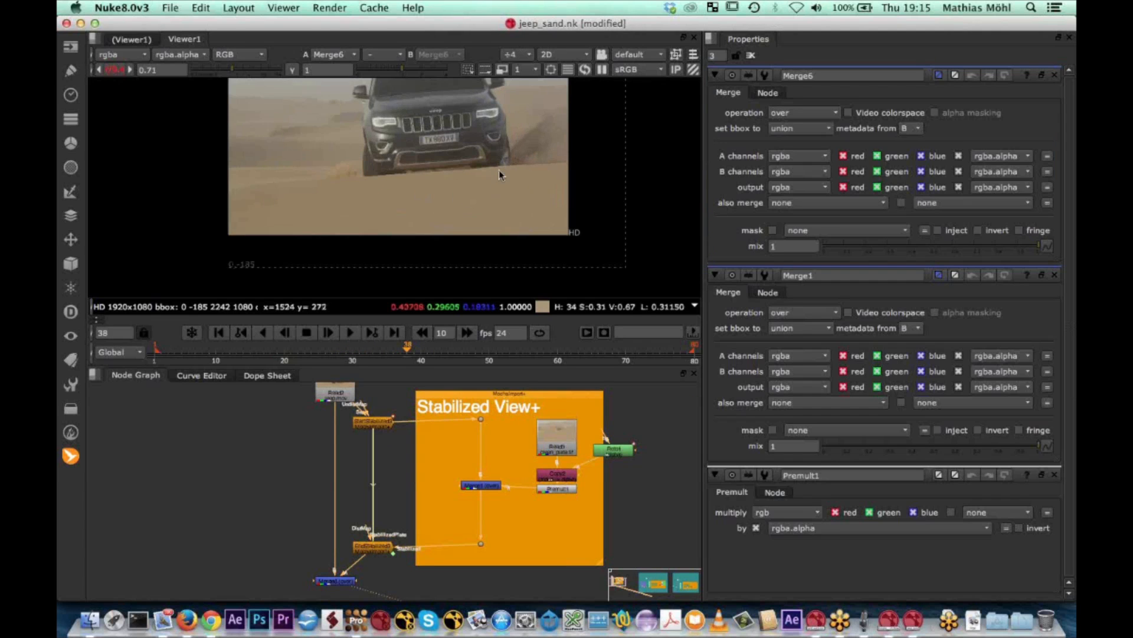
mouse_move(407, 349)
mouse_down()
mouse_move(453, 352)
mouse_move(407, 353)
mouse_up()
scroll(537, 450, up, 1)
Make room in the Stabilized View+ backdrop by shifting the clean plate branch, Merge1 and its two dots away from the StartStabilized3 node
middle_drag(618, 492, 524, 480)
scroll(533, 480, down, 2)
drag(466, 461, 537, 478)
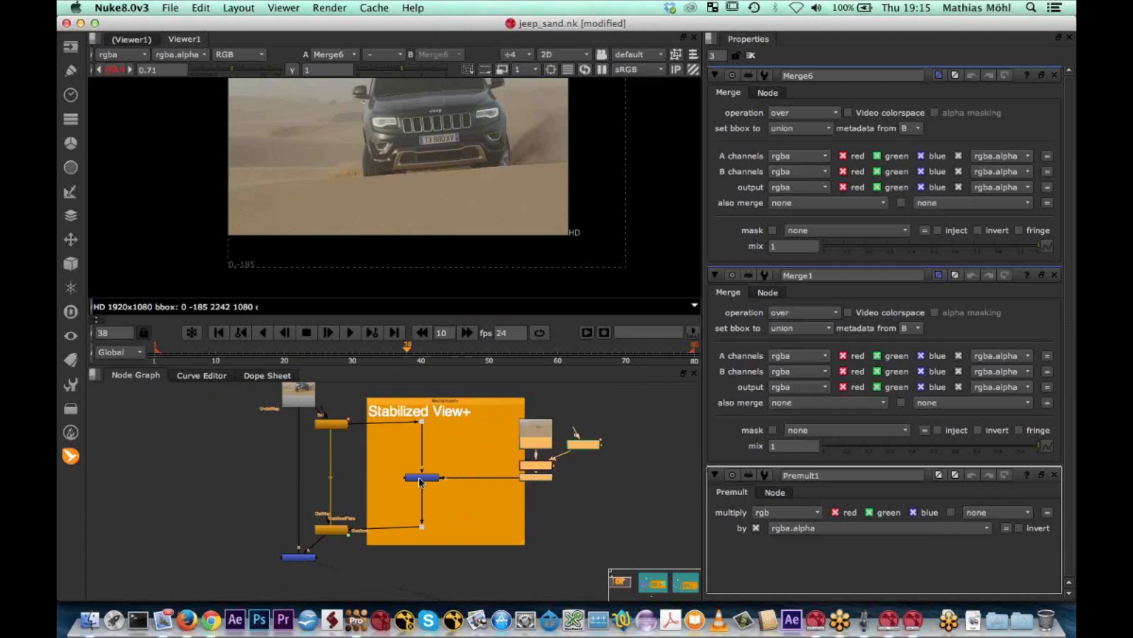
drag(421, 479, 462, 479)
drag(455, 420, 453, 423)
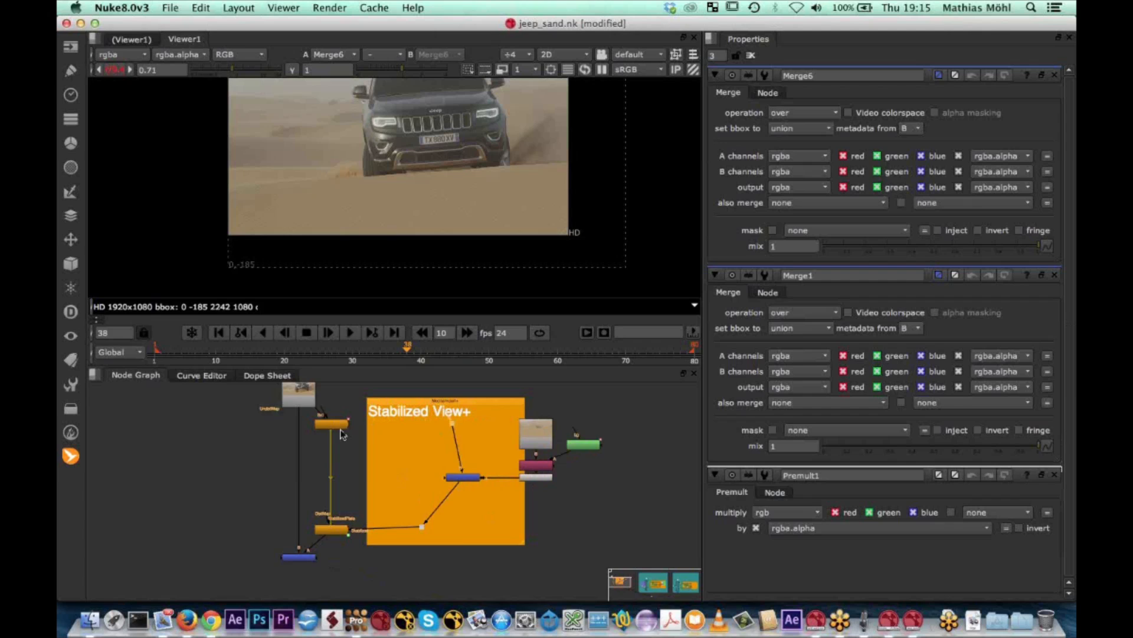
scroll(341, 434, up, 6)
key(super+z)
key(super+z)
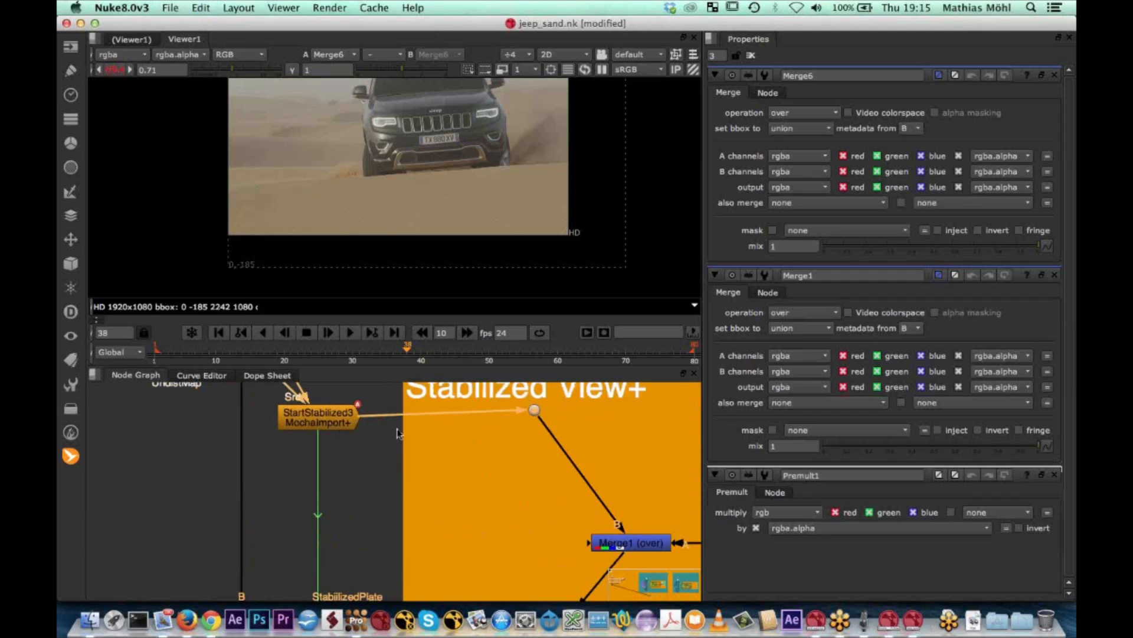
drag(534, 409, 631, 407)
scroll(604, 498, down, 2)
middle_drag(595, 506, 524, 456)
drag(463, 583, 544, 582)
middle_drag(504, 533, 492, 572)
scroll(488, 505, down, 3)
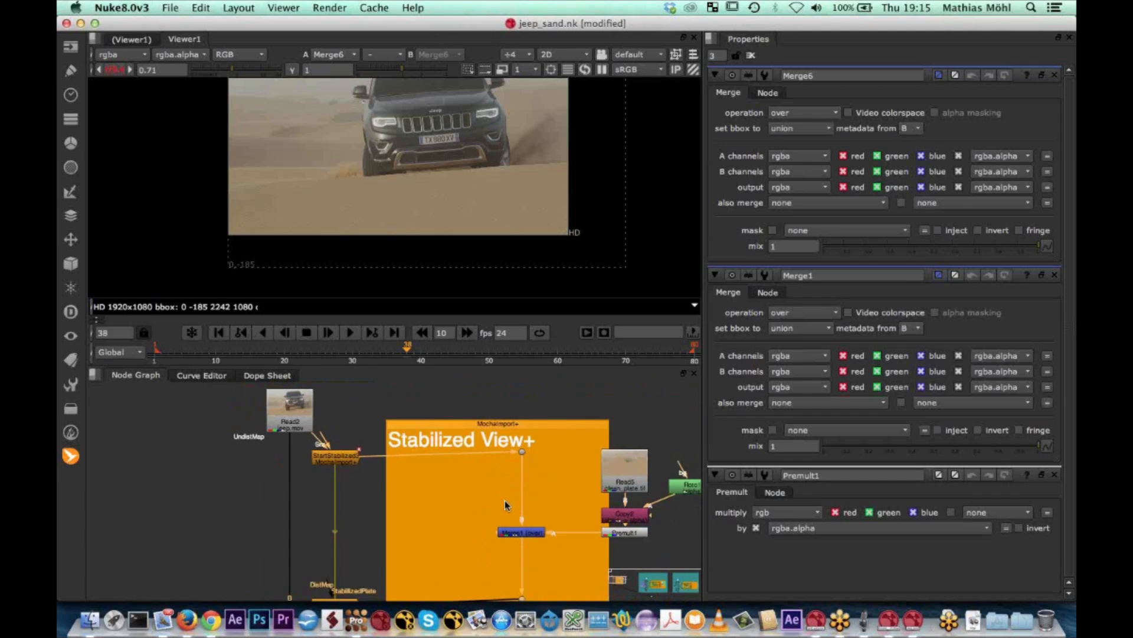
scroll(505, 500, down, 1)
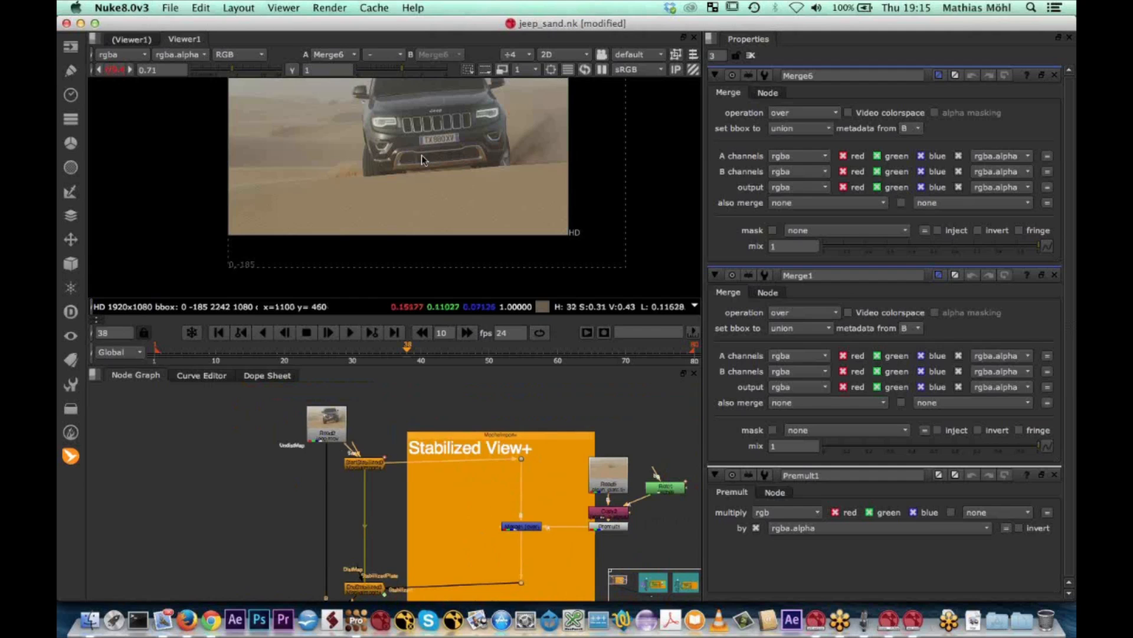
Insert a dot in the StartStabilized3 output pipe and connect a new luminance Keyer node to it
scroll(421, 156, up, 2)
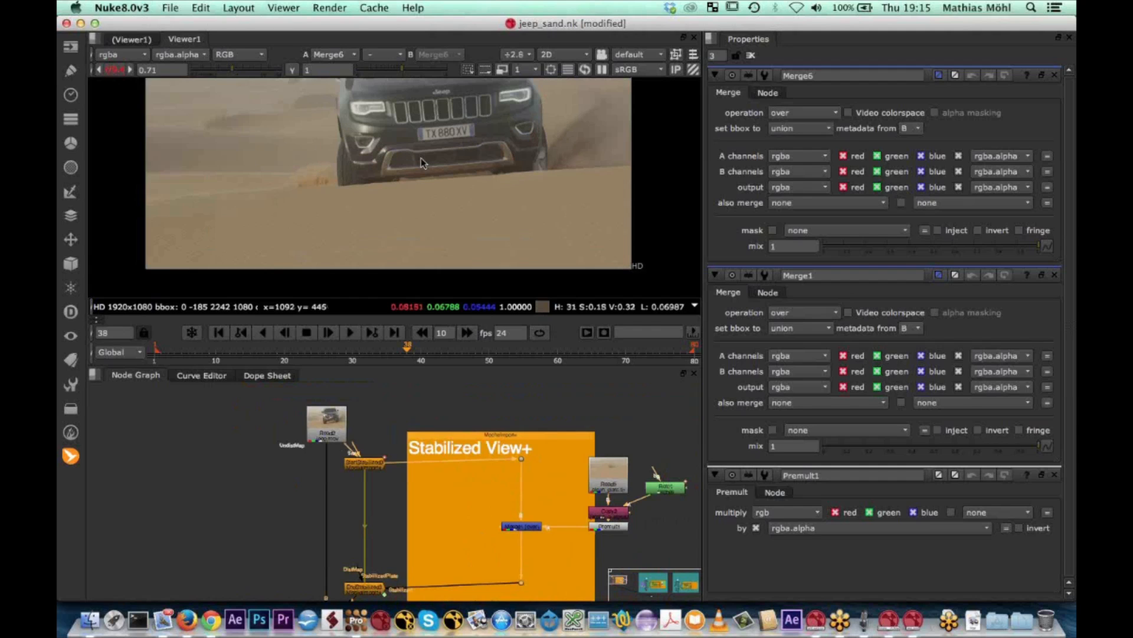
scroll(421, 158, up, 1)
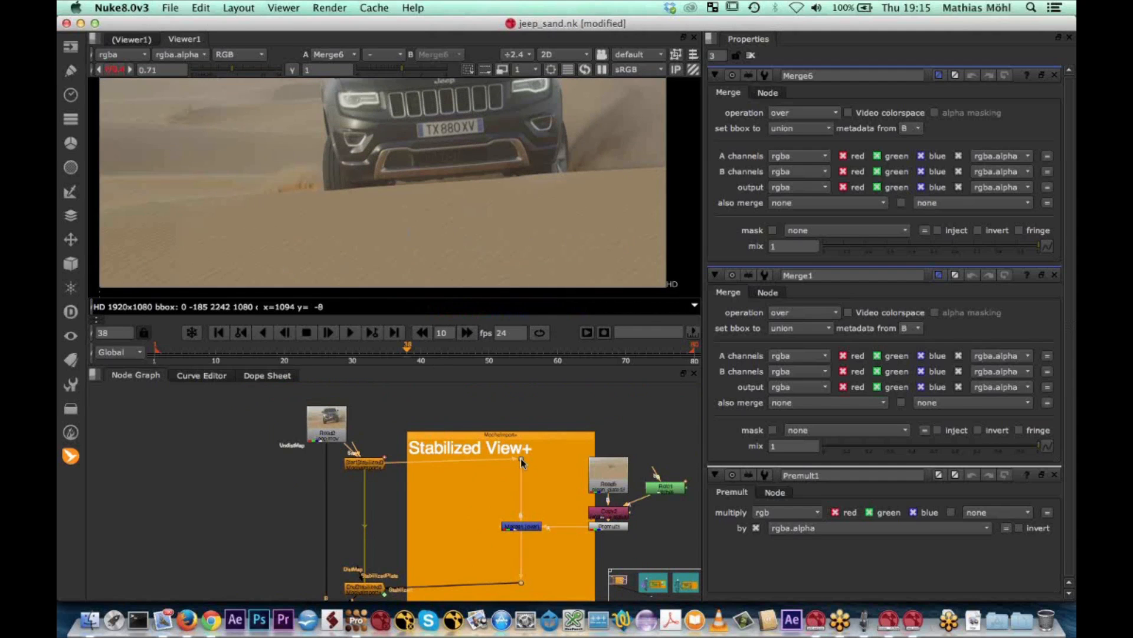
super+click(452, 462)
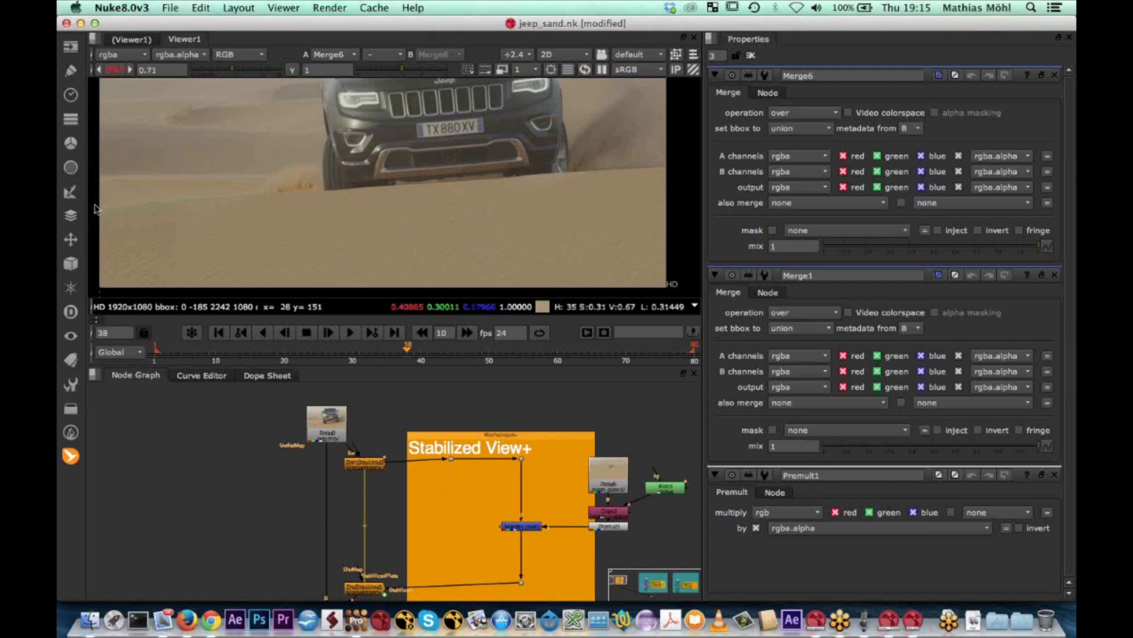
click(69, 192)
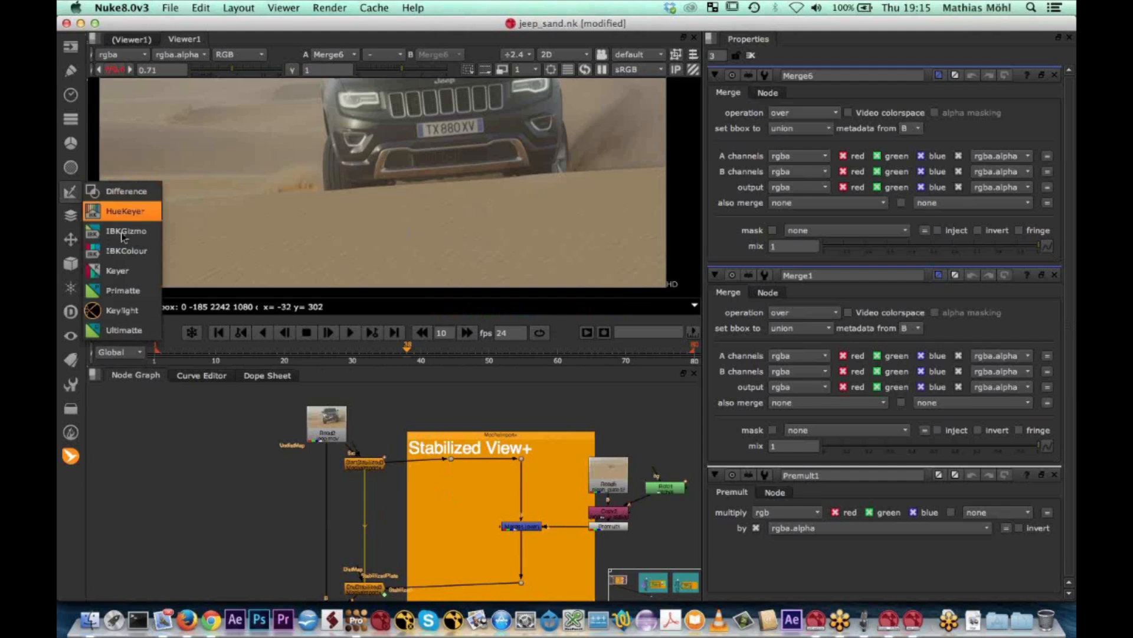
click(118, 270)
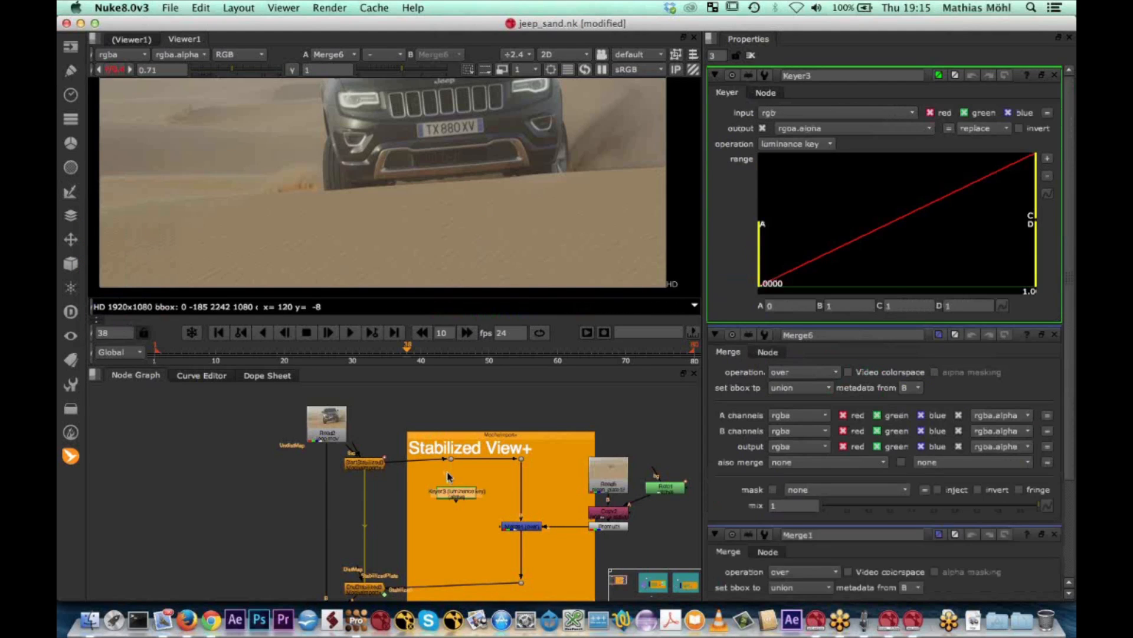
drag(449, 461, 451, 460)
drag(456, 500, 452, 501)
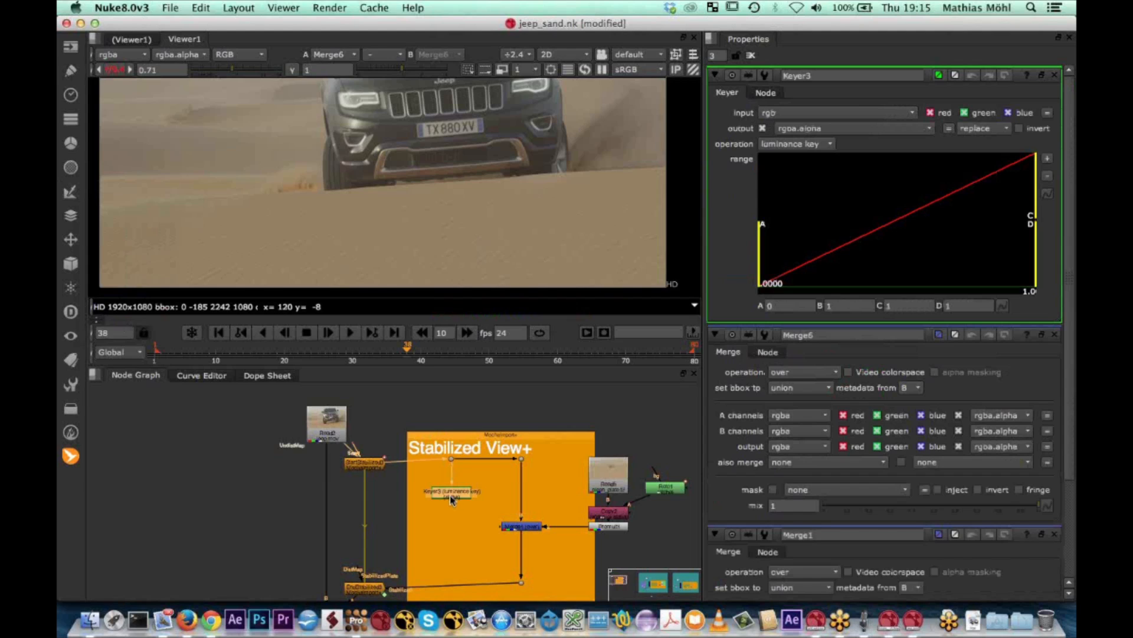
View the Keyer's alpha and set its range to about 0.112 for A and 0.223 for B, isolating the dark Jeep and shadow
key(1)
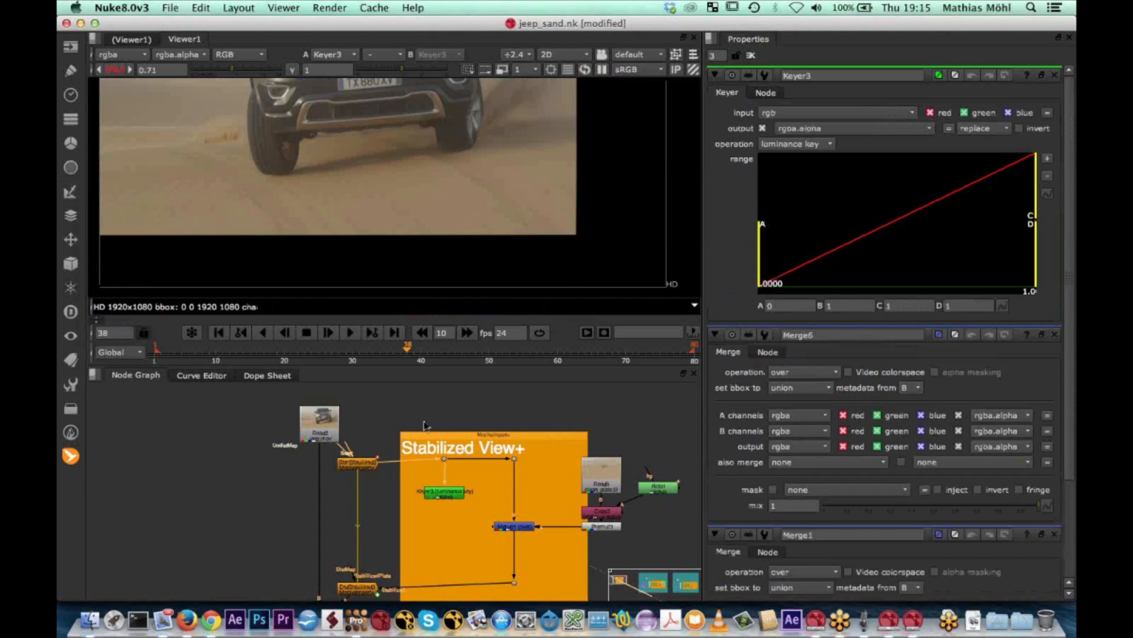
scroll(387, 253, down, 3)
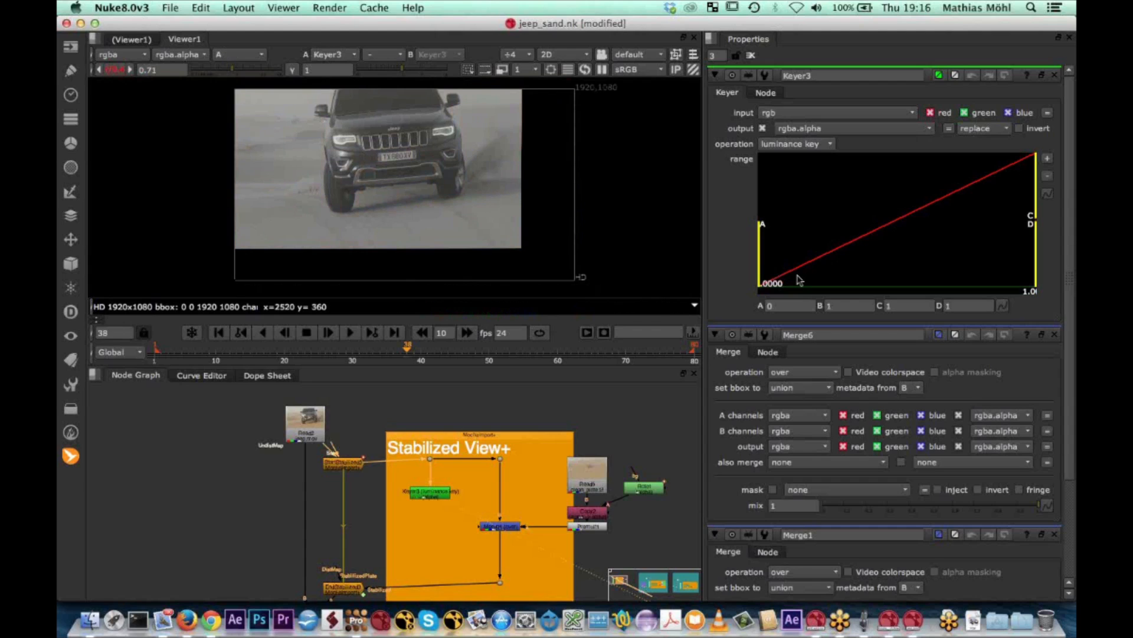
drag(762, 266, 845, 267)
drag(1034, 180, 891, 190)
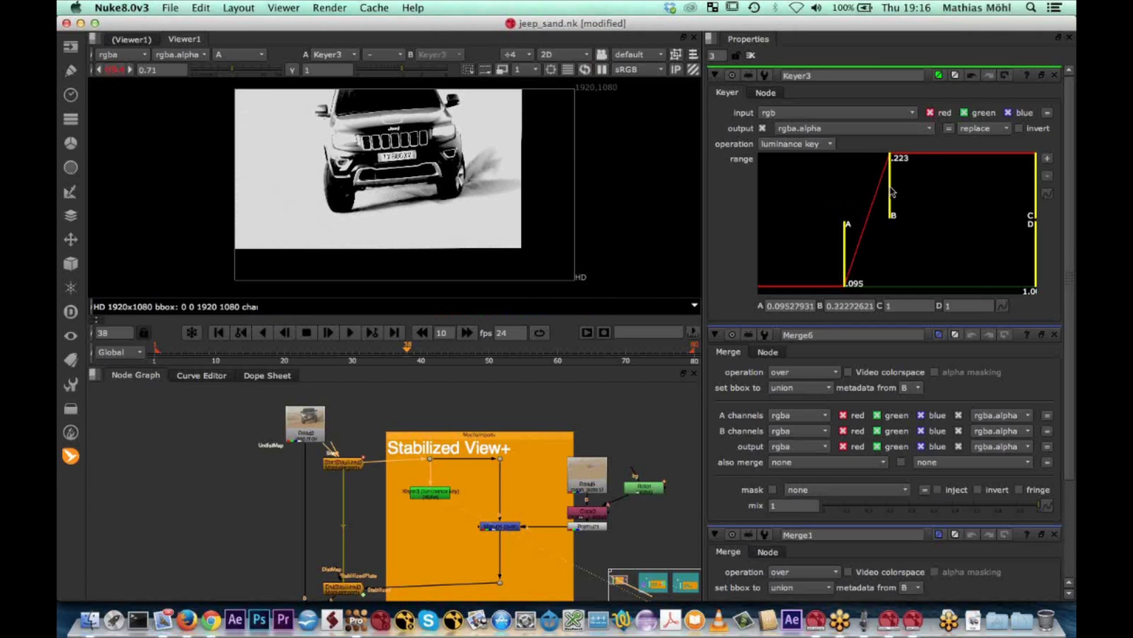
drag(849, 237, 856, 234)
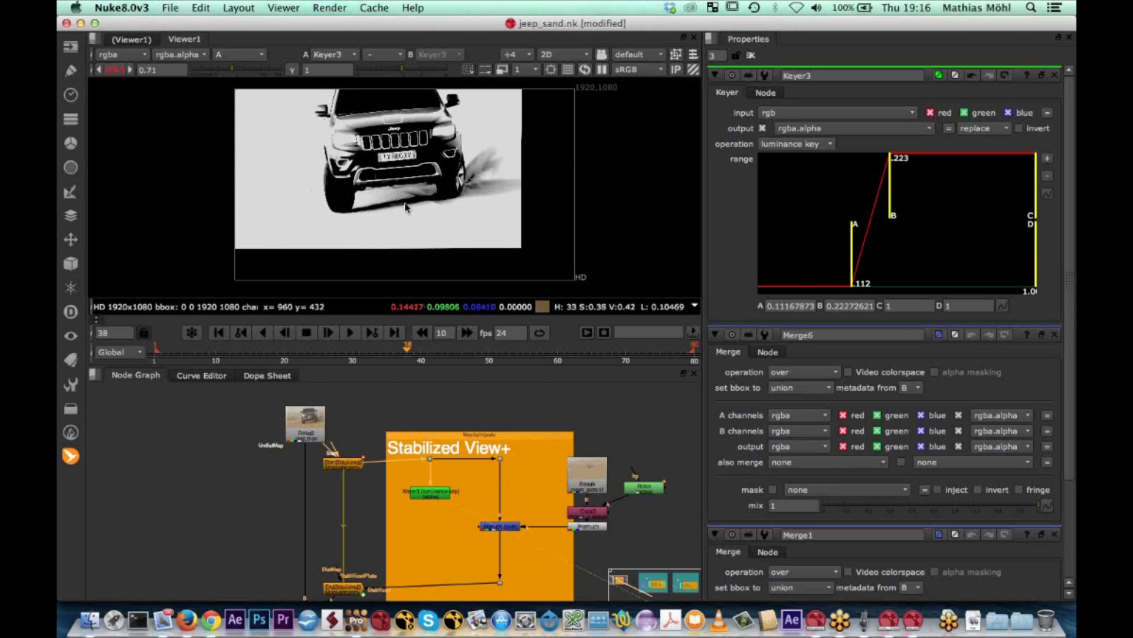
scroll(405, 207, up, 3)
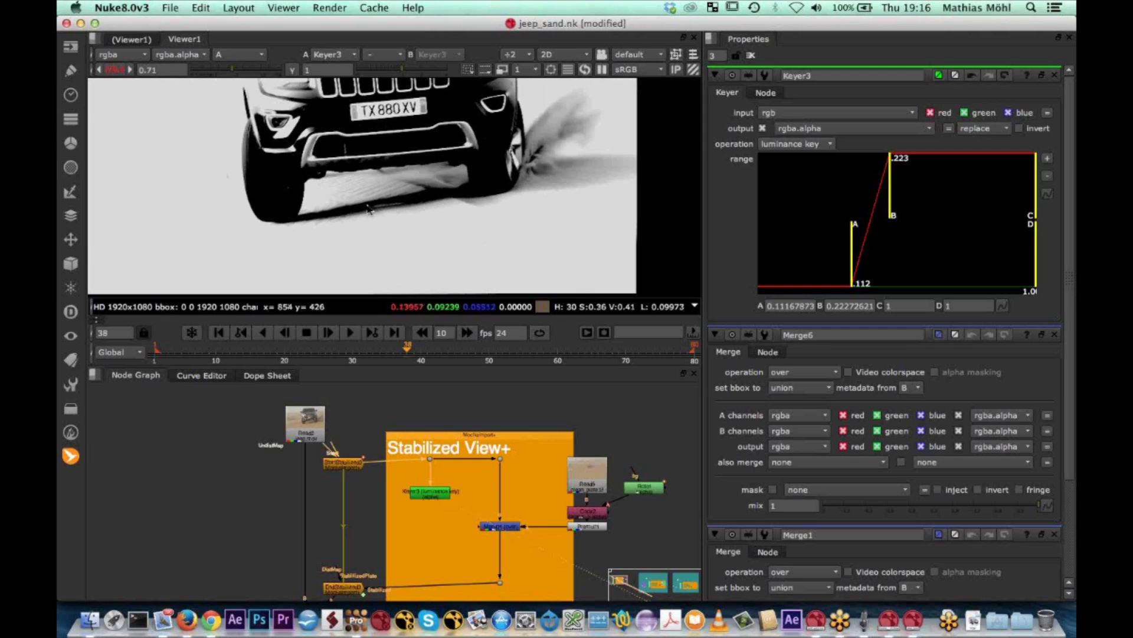
scroll(368, 208, down, 4)
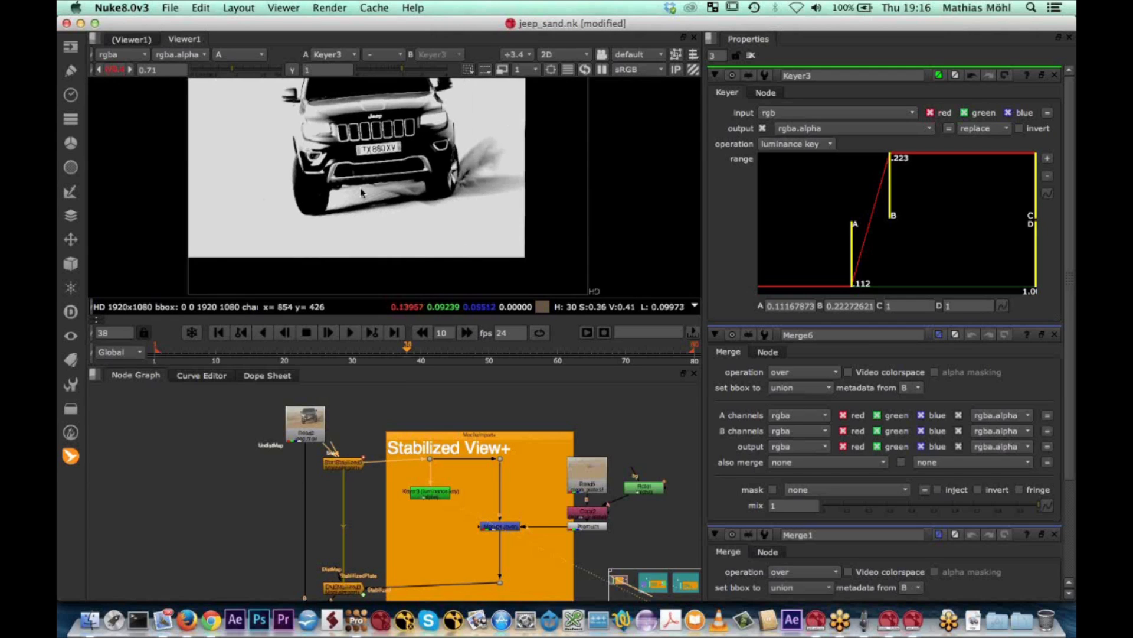
scroll(361, 194, down, 3)
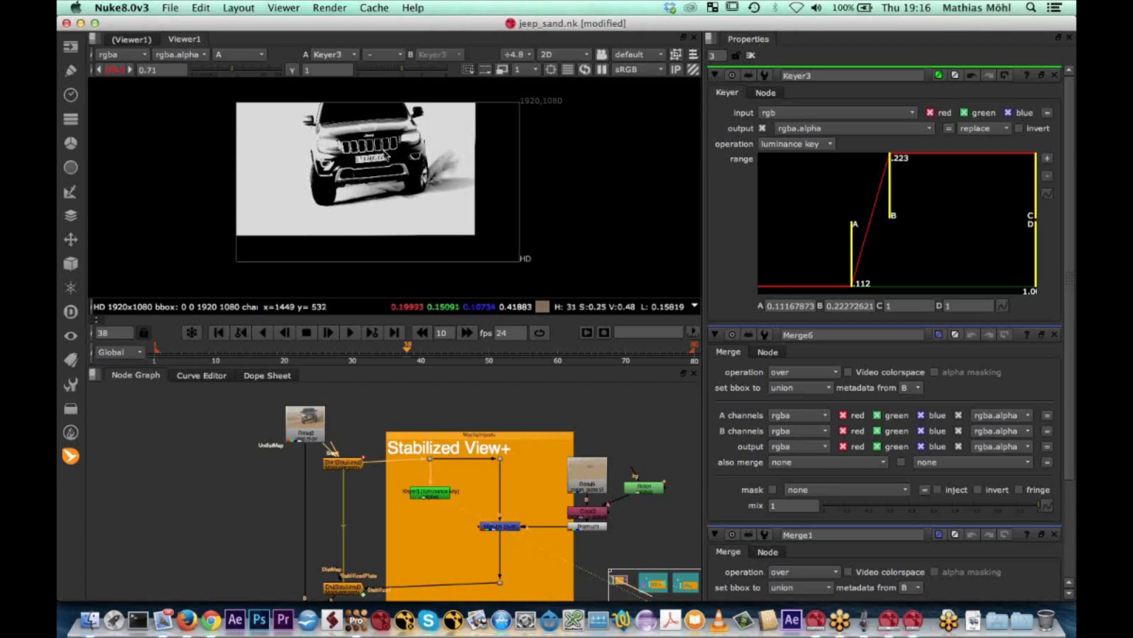
scroll(379, 199, down, 1)
scroll(378, 200, up, 4)
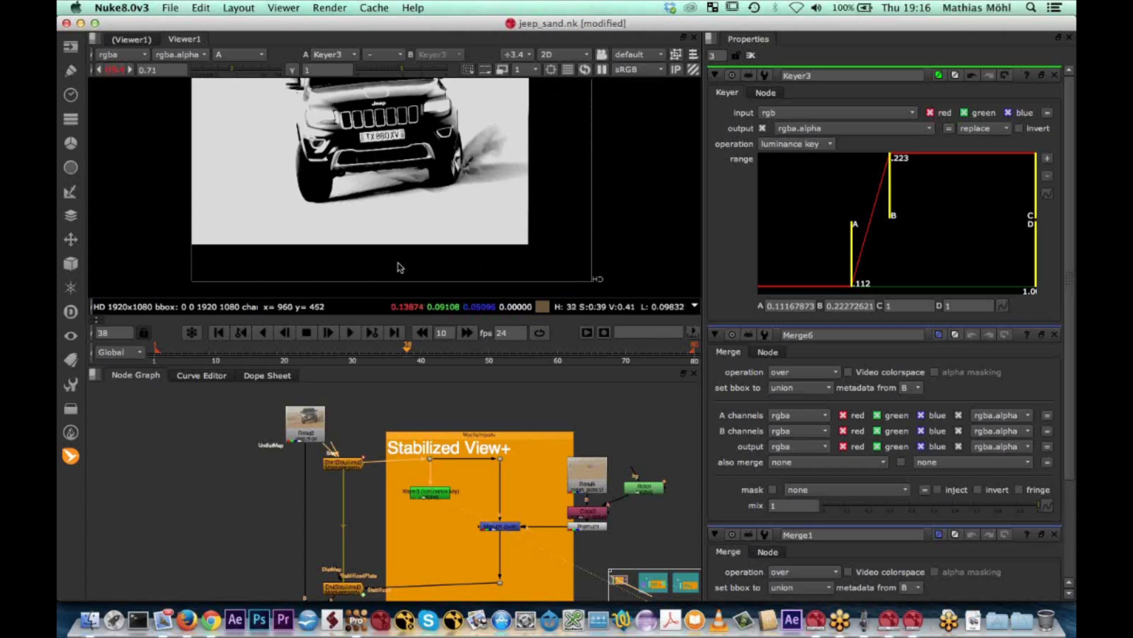
Connect the Keyer output to Merge1's mask input and switch the viewer from alpha back to colour
scroll(533, 515, up, 5)
drag(618, 472, 294, 433)
drag(452, 476, 684, 520)
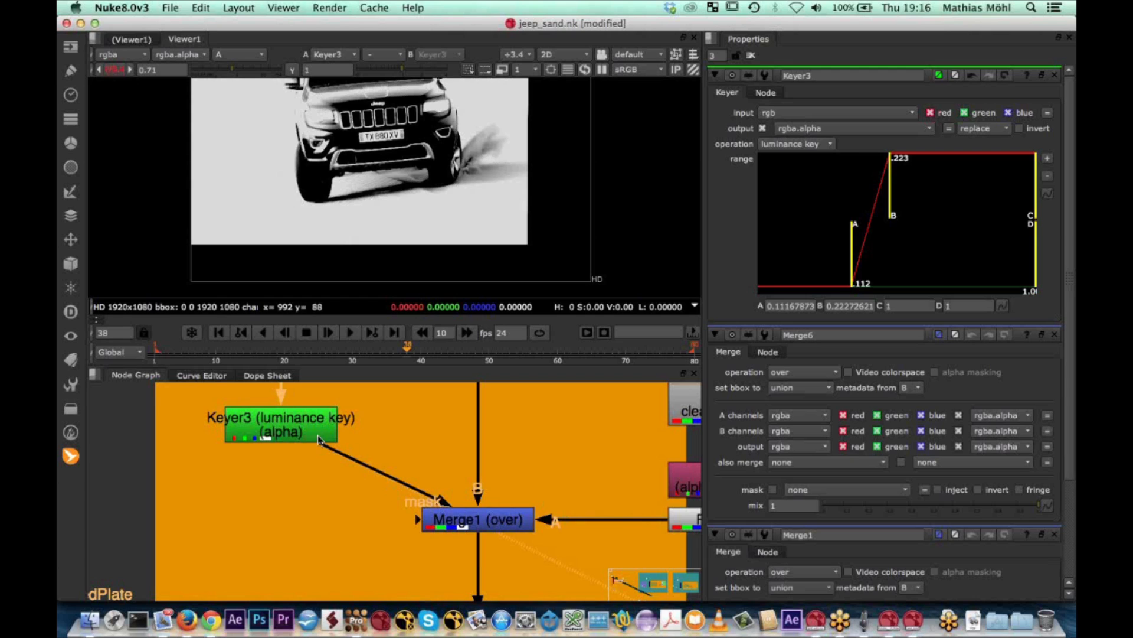
click(283, 426)
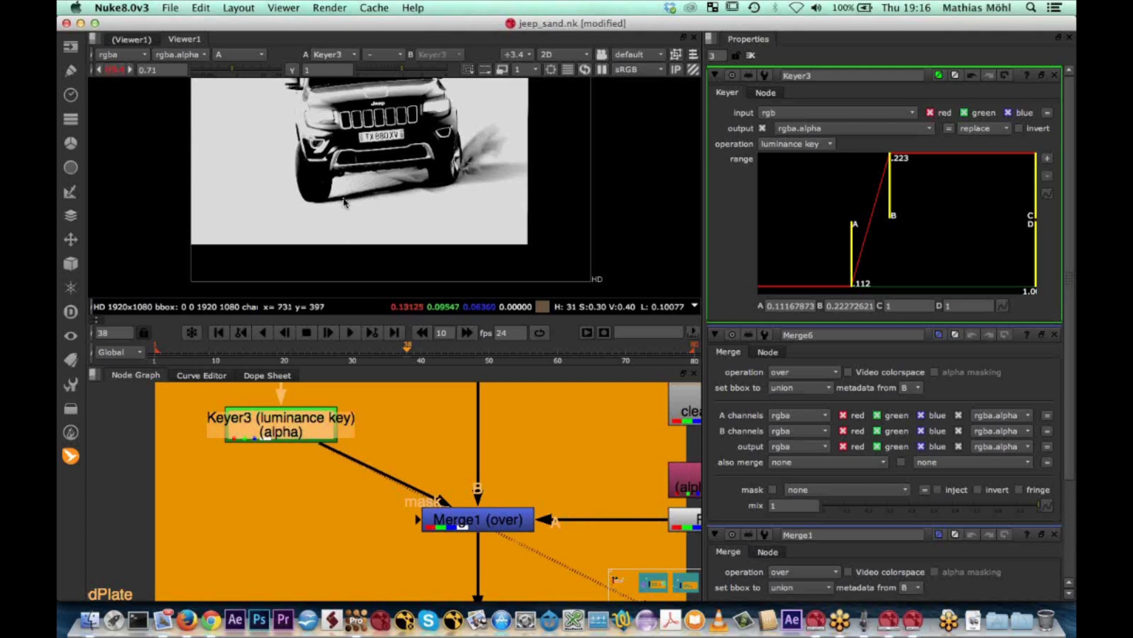
key(a)
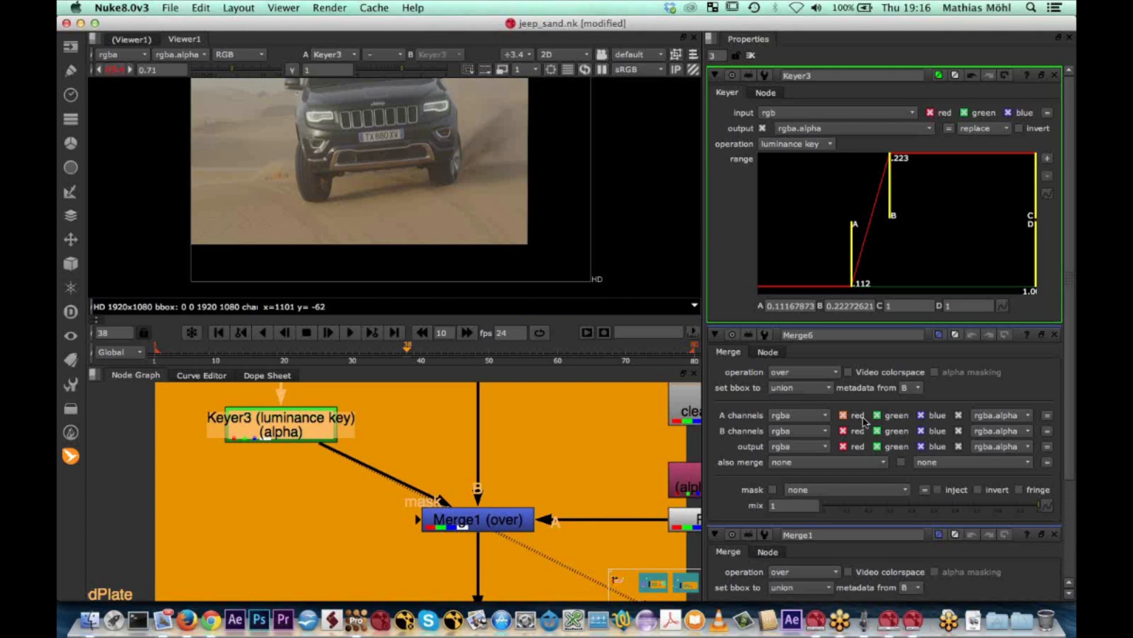
scroll(863, 420, down, 1)
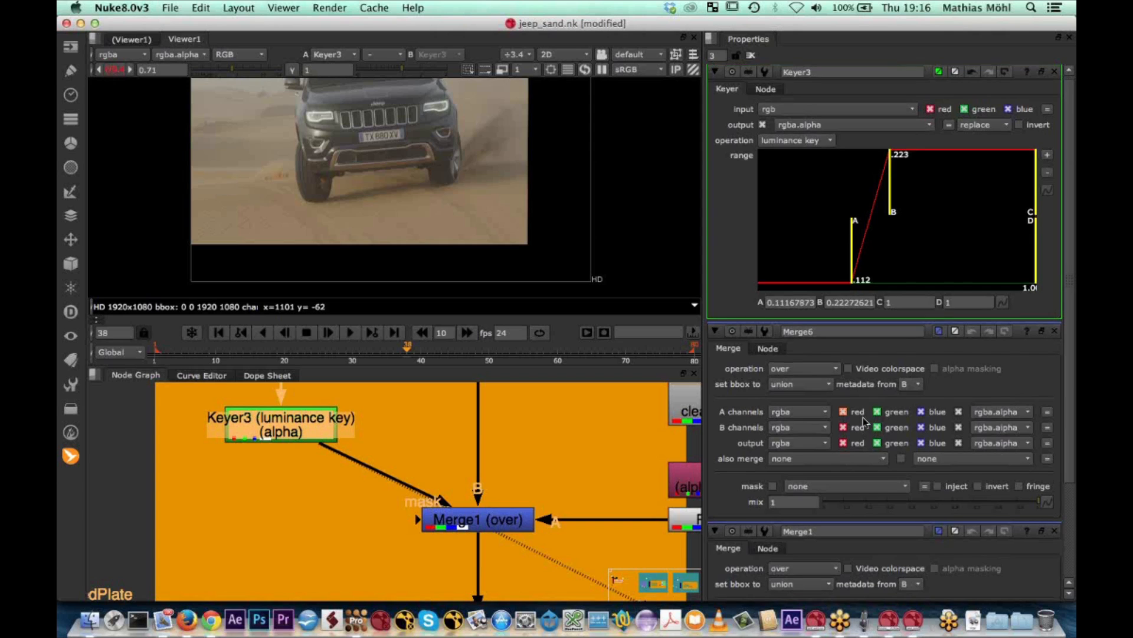
Try inverting the Keyer3 luminance key while viewing the Merge1 output, and turn the inversion off again
scroll(864, 421, up, 1)
click(1019, 130)
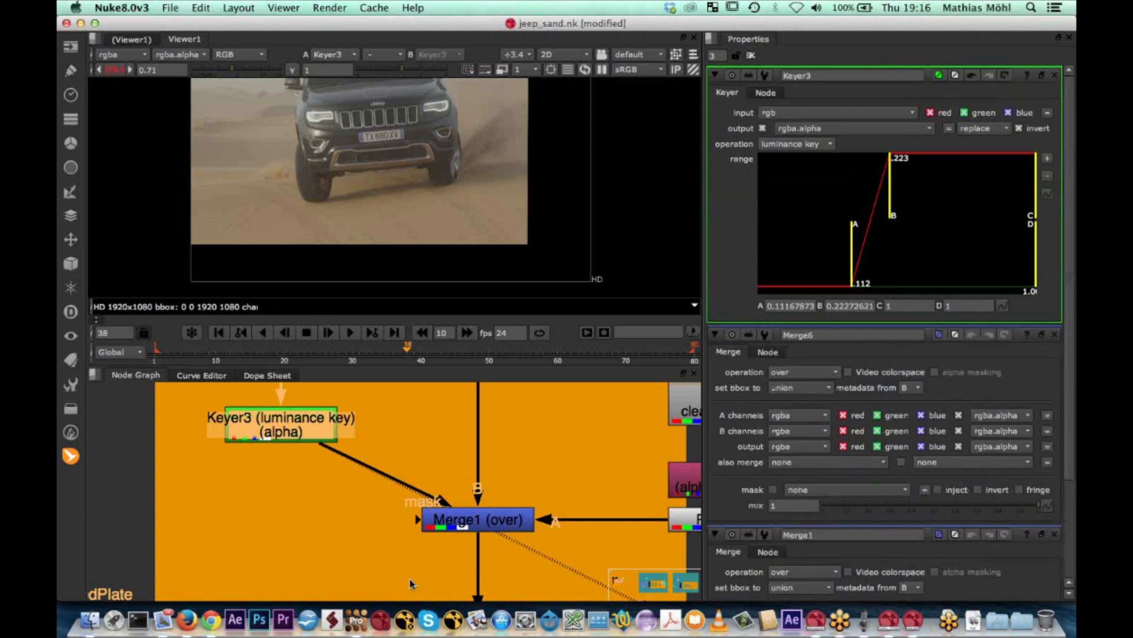
click(470, 525)
key(1)
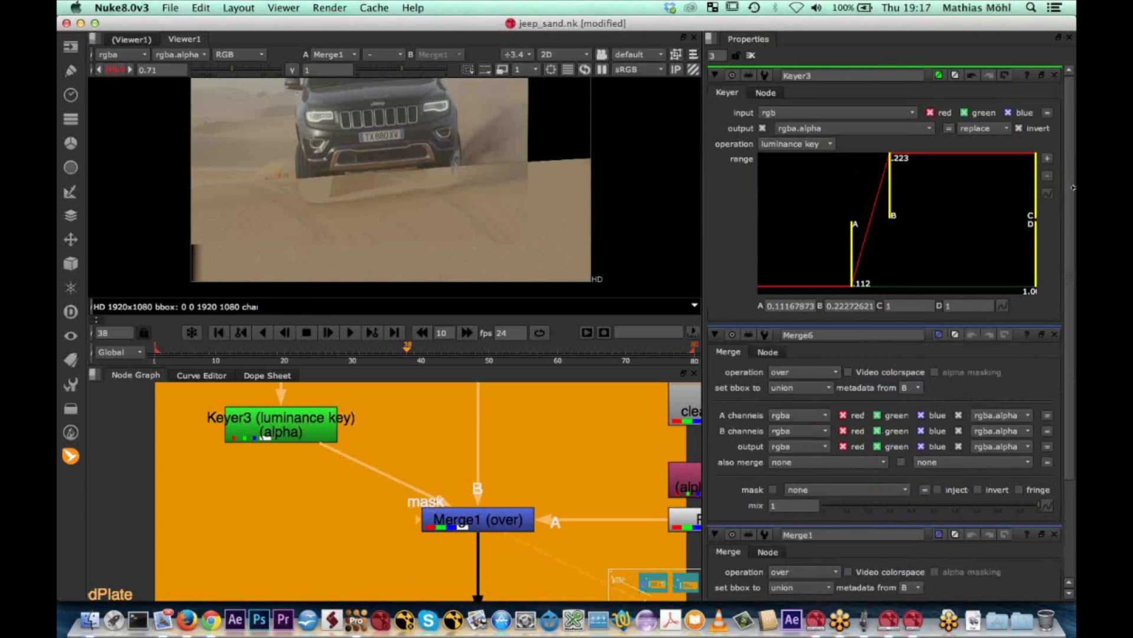
click(1019, 129)
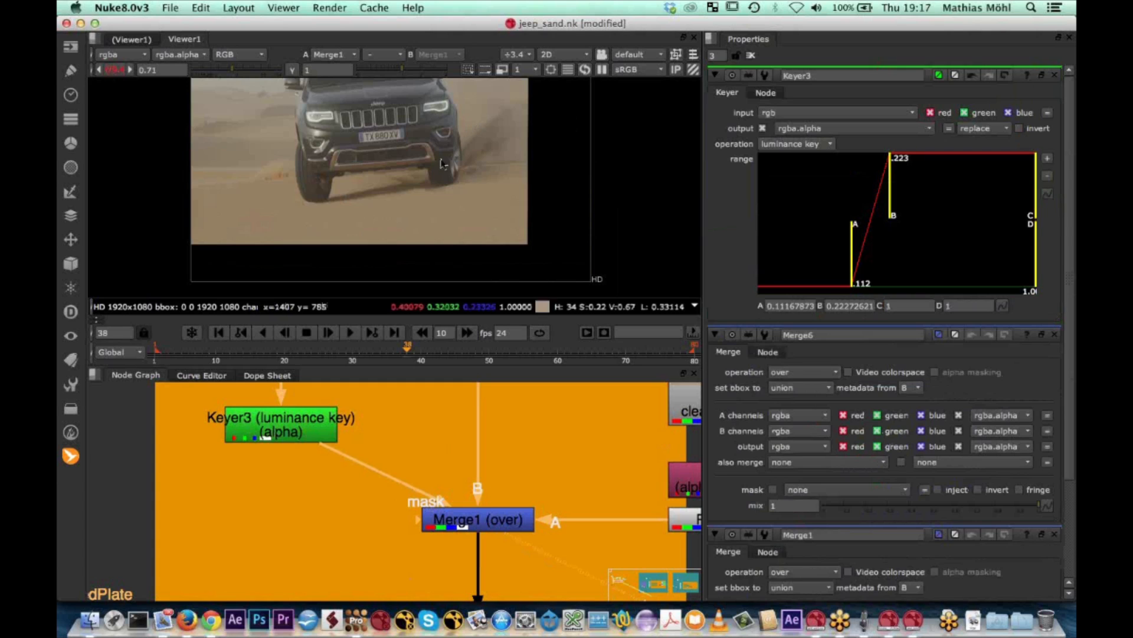
Examine the Jeep's wheels and shadow in the Merge1 result up close and scrub forward to frame 49
scroll(364, 200, up, 4)
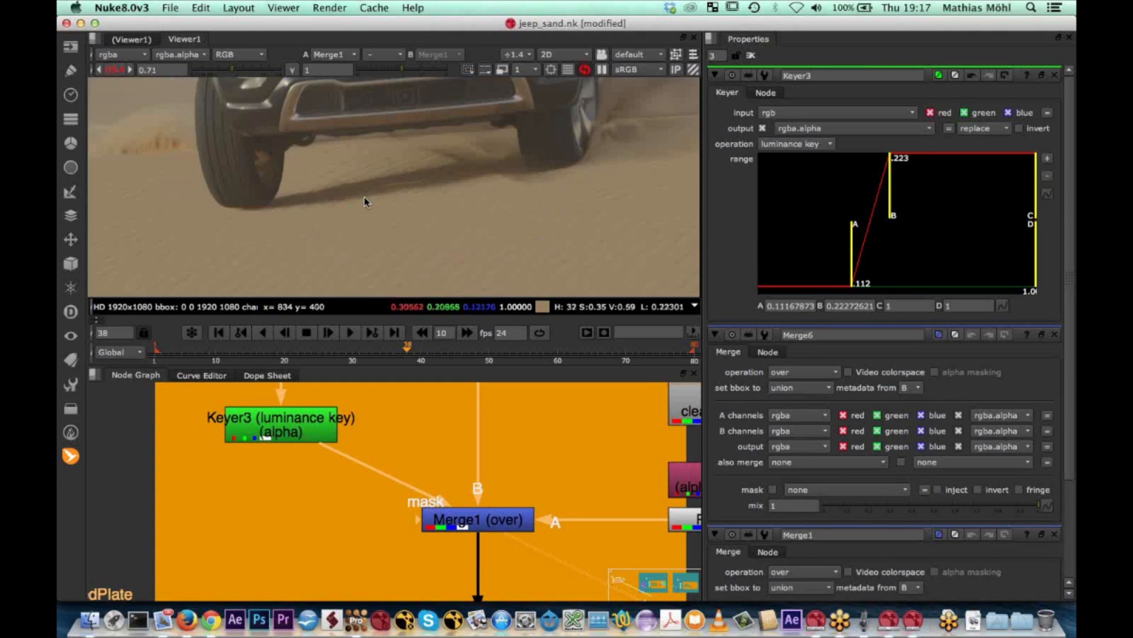
scroll(365, 199, down, 7)
scroll(364, 199, up, 3)
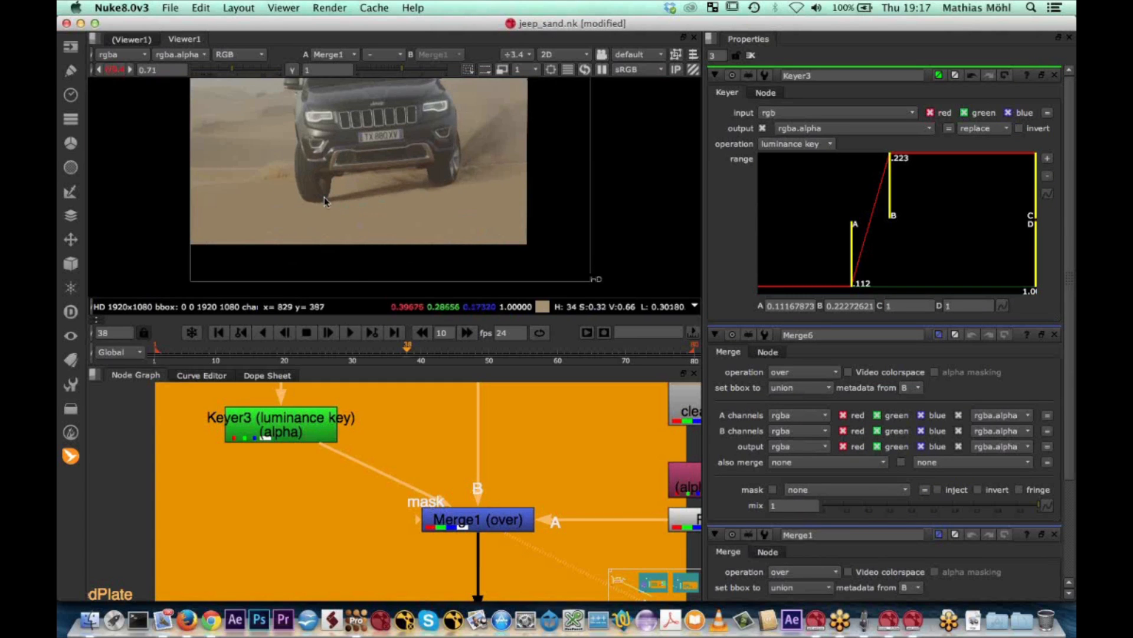
drag(406, 350, 482, 341)
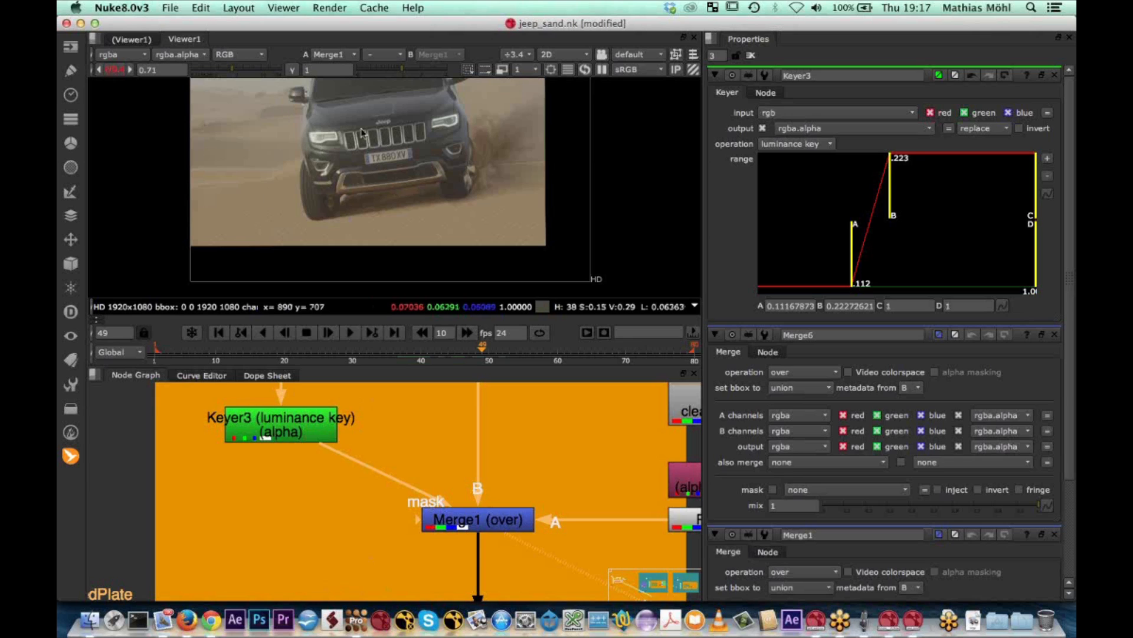
click(70, 455)
mouse_move(135, 455)
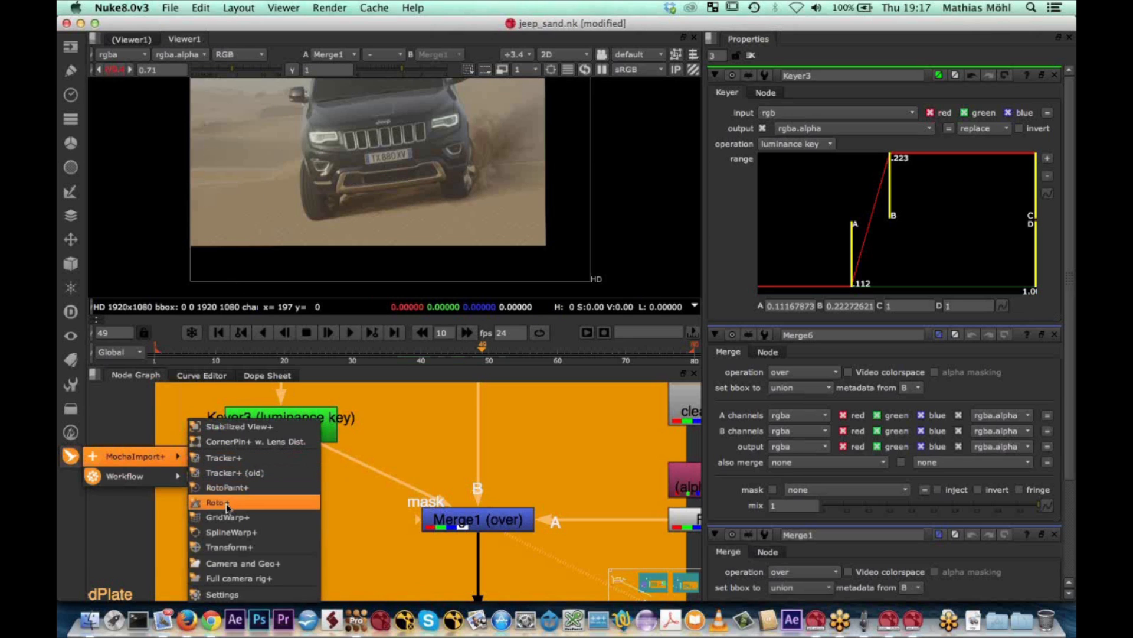
click(615, 283)
Switch to mocha Pro and select the car roto layer
click(360, 618)
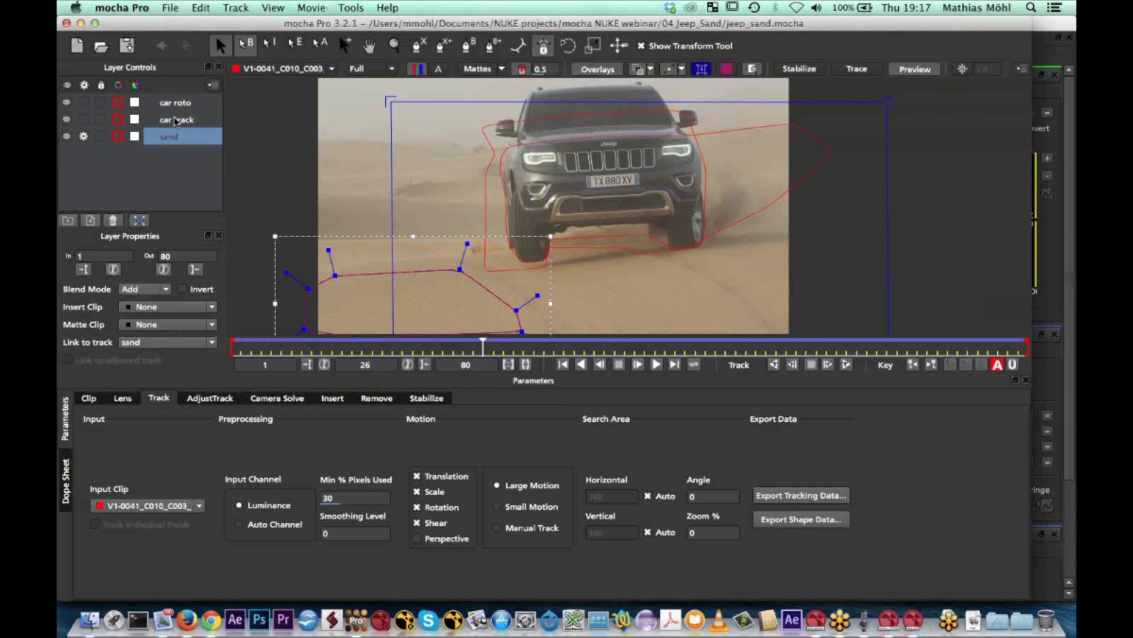
click(176, 119)
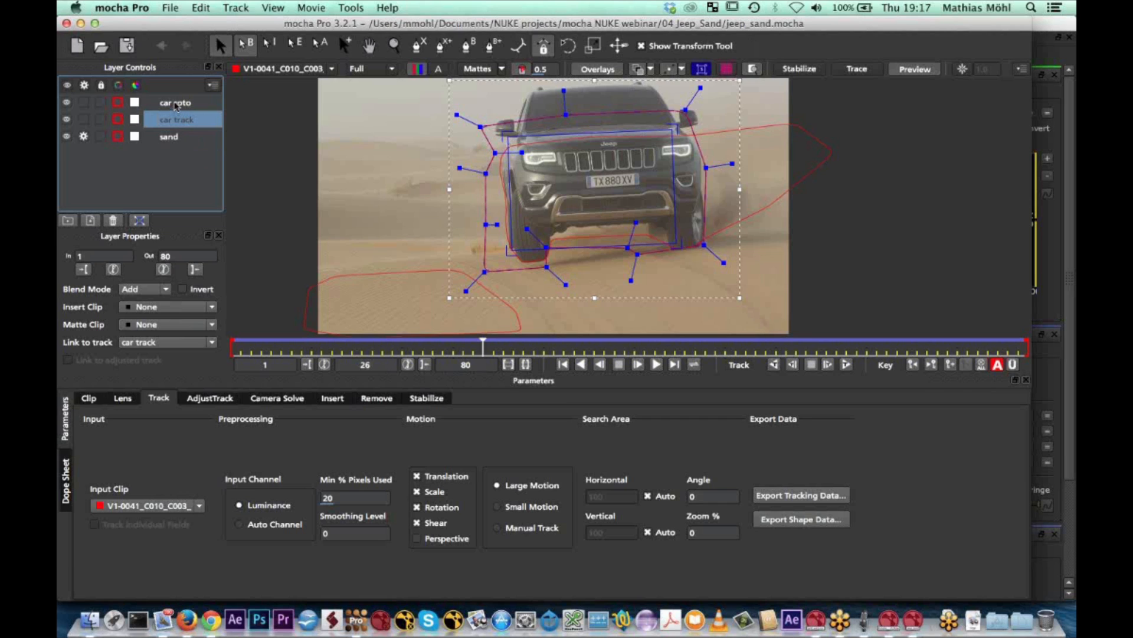
double_click(175, 104)
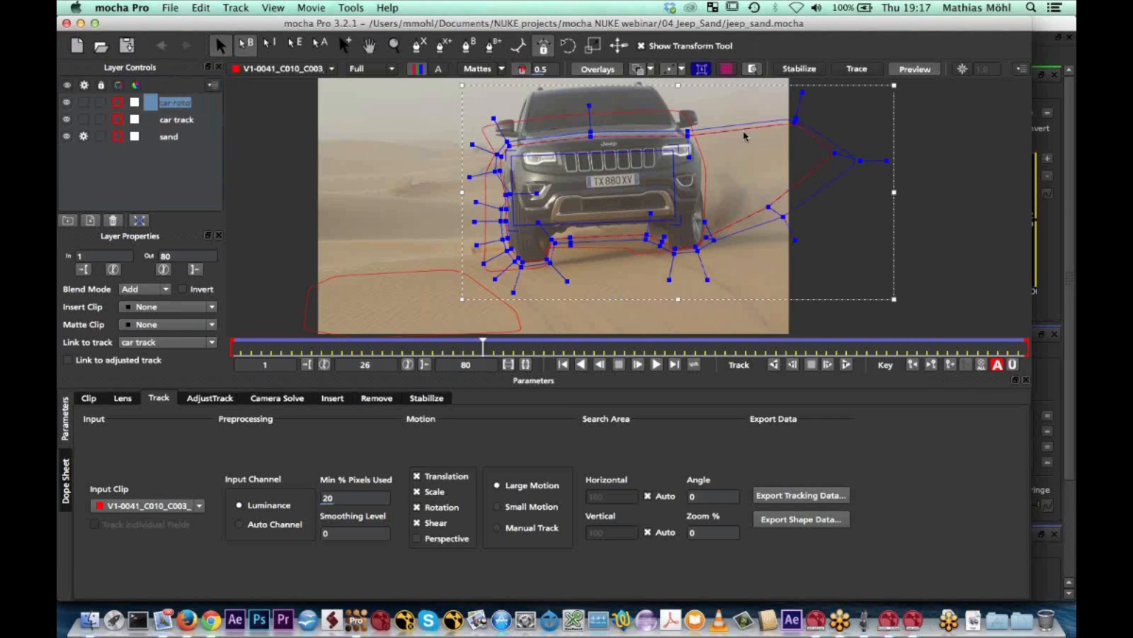
Try moving a control point of the car roto spline beside the dust cloud, and undo the move
mouse_move(783, 217)
mouse_down()
mouse_move(813, 250)
mouse_move(767, 207)
mouse_up()
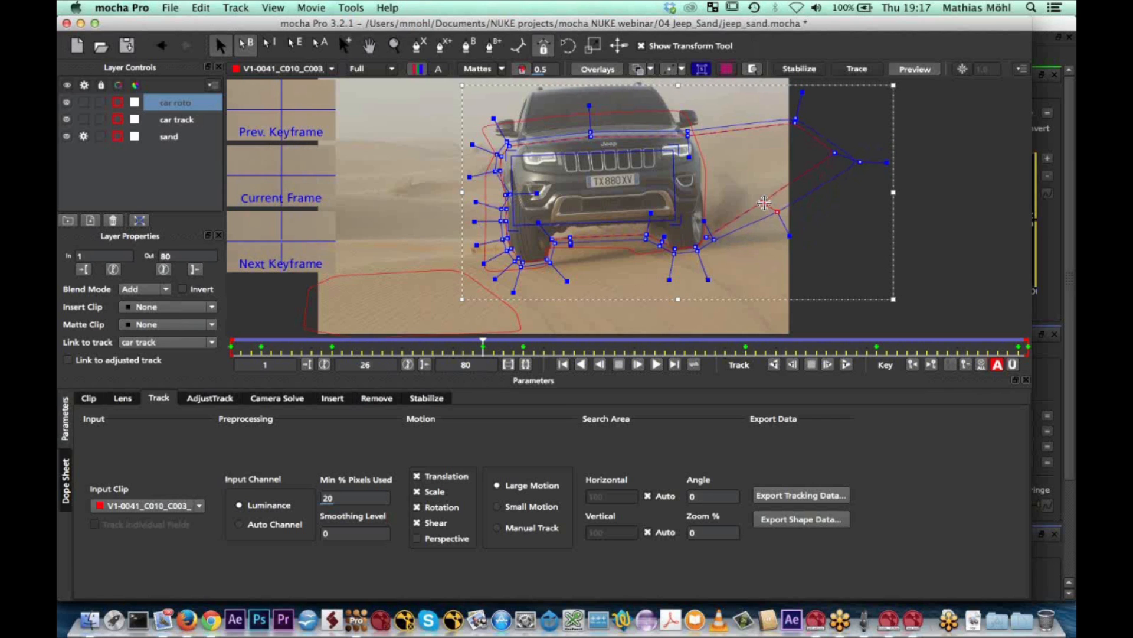
key(super+z)
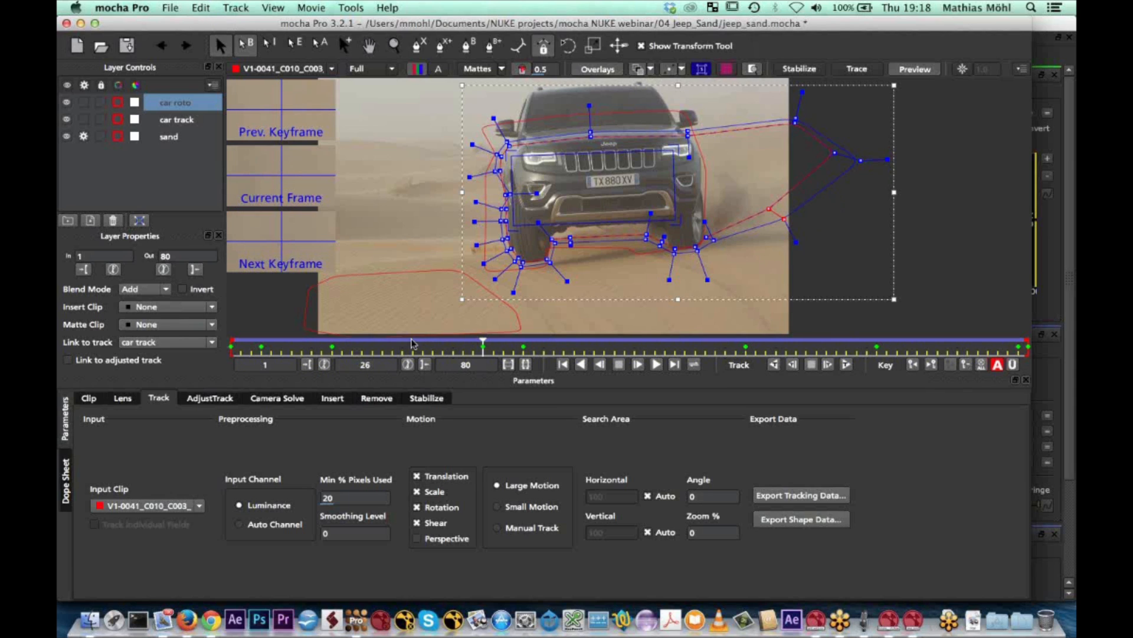
Go to frame 1 and copy the selected car roto layer's shape data to the clipboard in Nuke Roto Paint (*.nk) format
drag(468, 344, 232, 355)
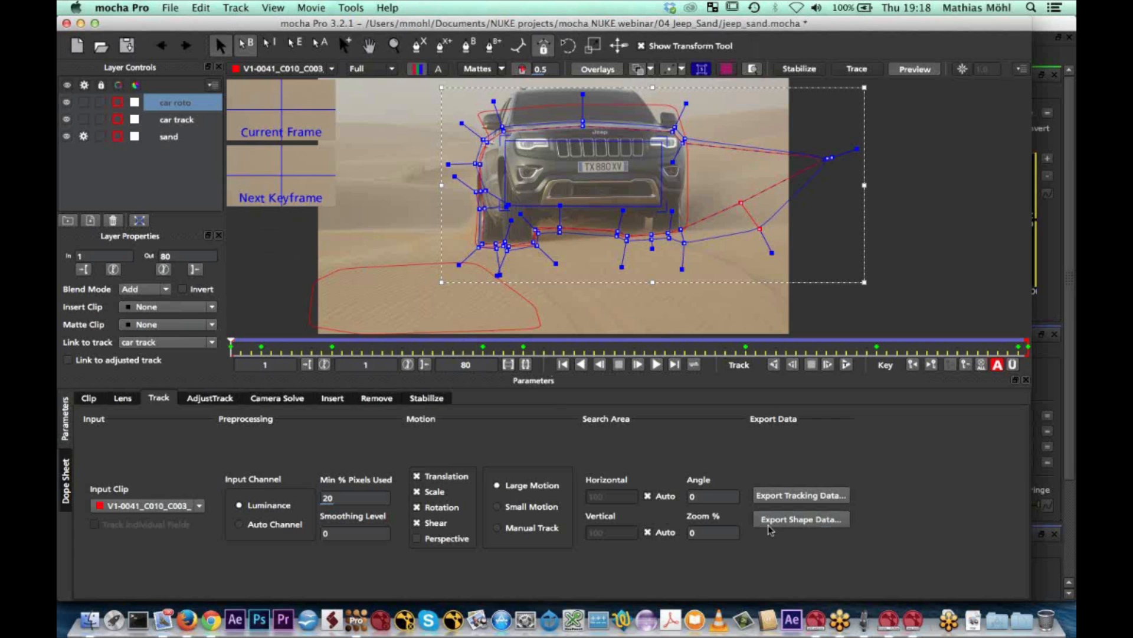
click(801, 519)
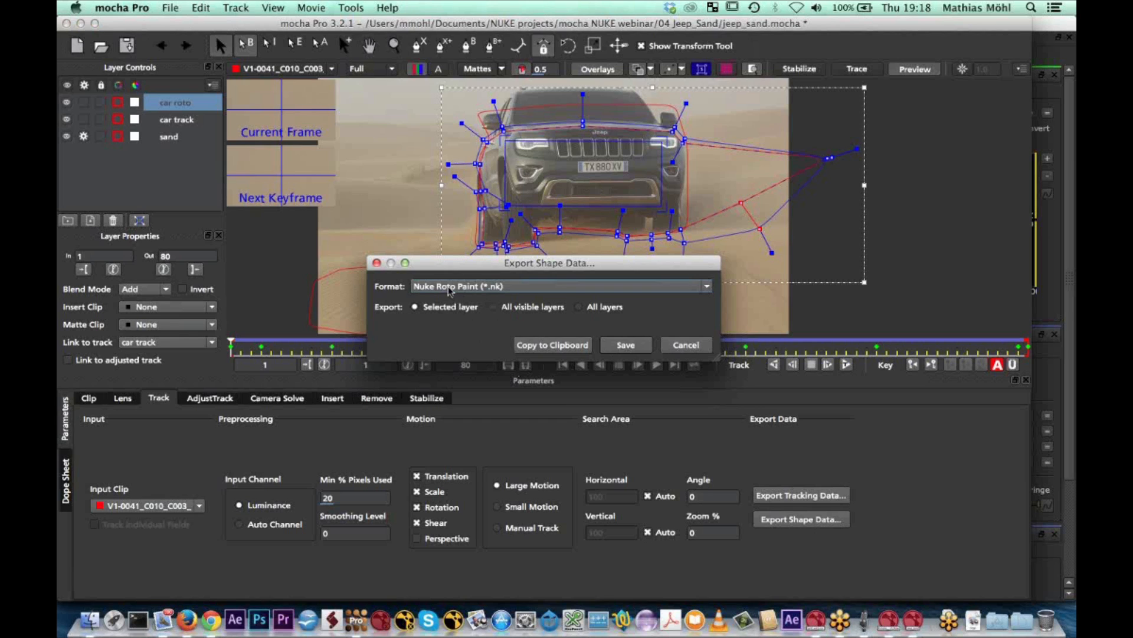
click(554, 346)
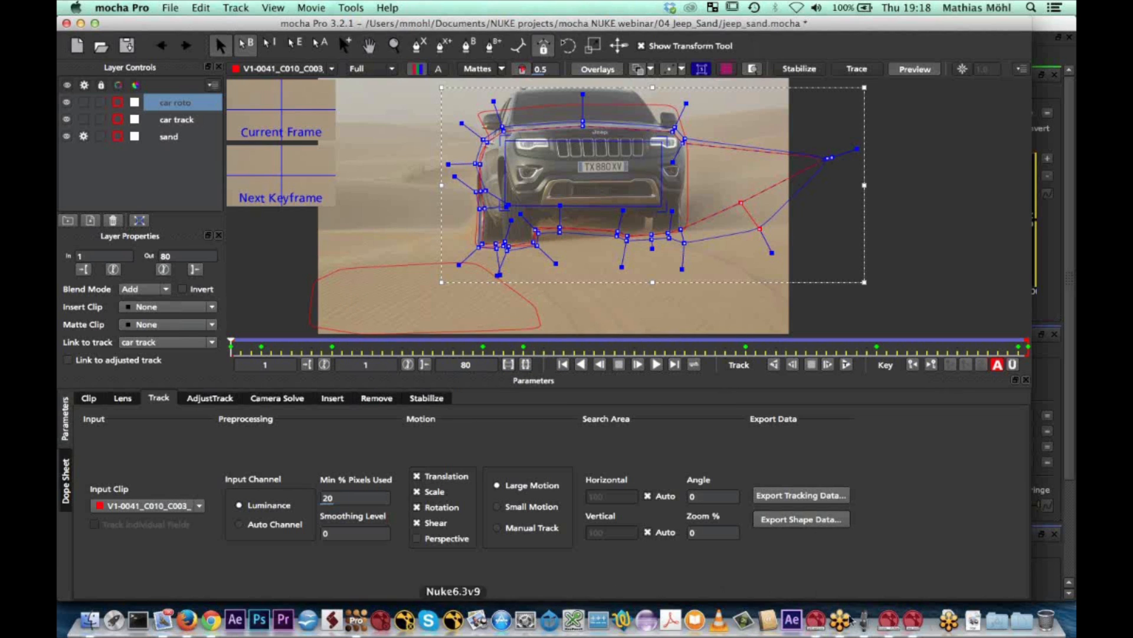
Switch to Nuke, paste the copied car roto shape as a RotoPaint node and place it in free space beside the jeep.mov Read node
click(912, 622)
scroll(349, 444, down, 5)
scroll(348, 444, up, 5)
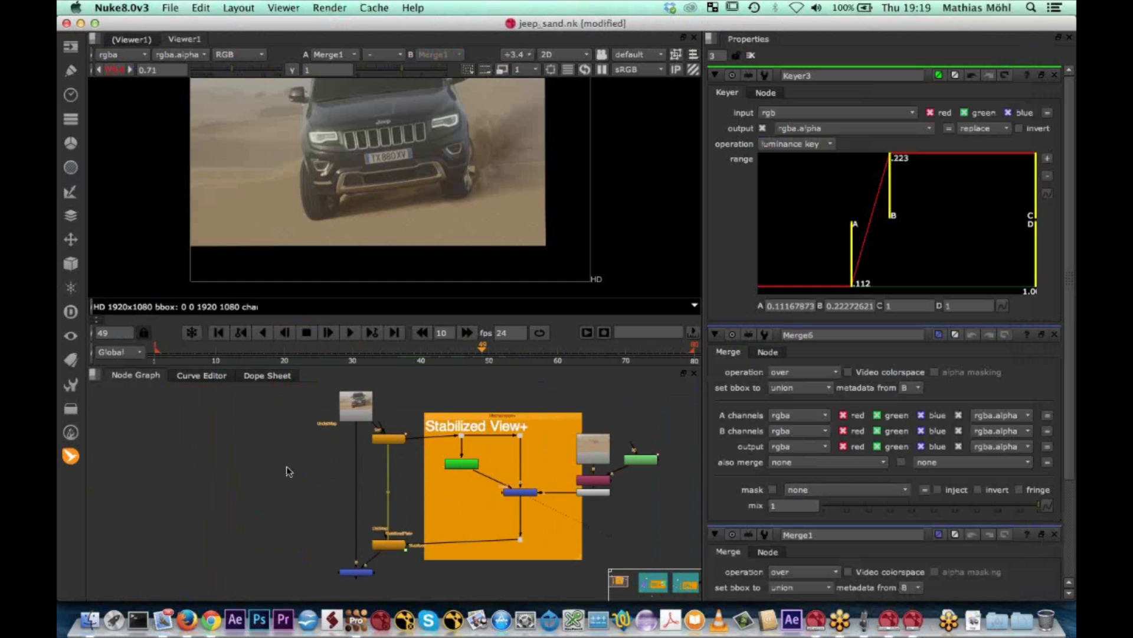
click(202, 8)
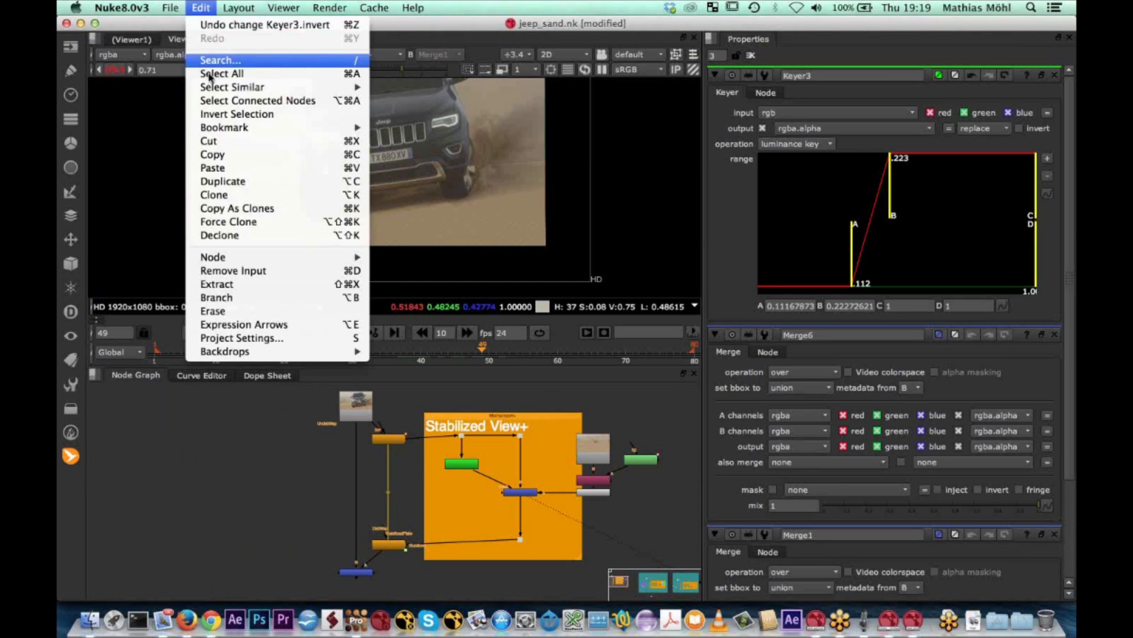
click(225, 170)
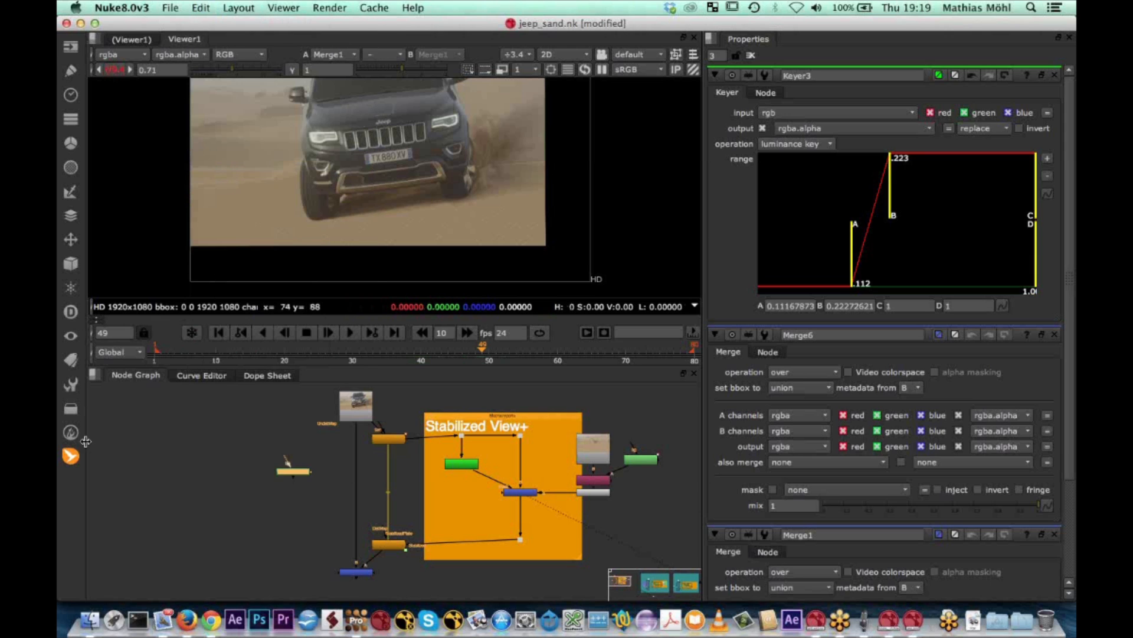
scroll(300, 447, up, 4)
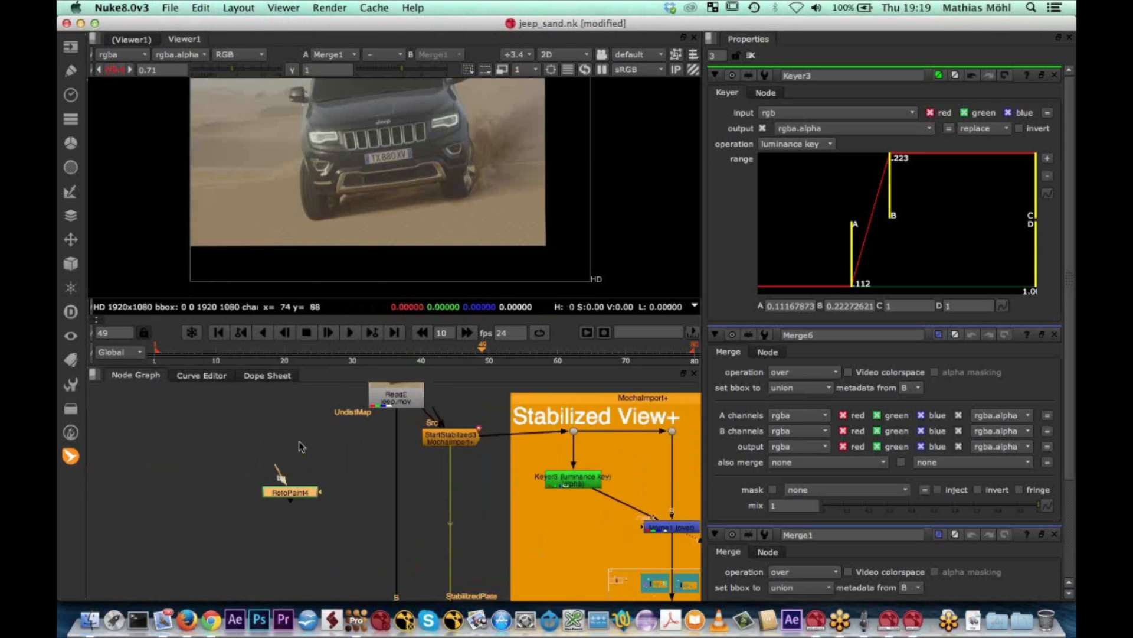
drag(295, 508, 292, 484)
scroll(293, 484, down, 1)
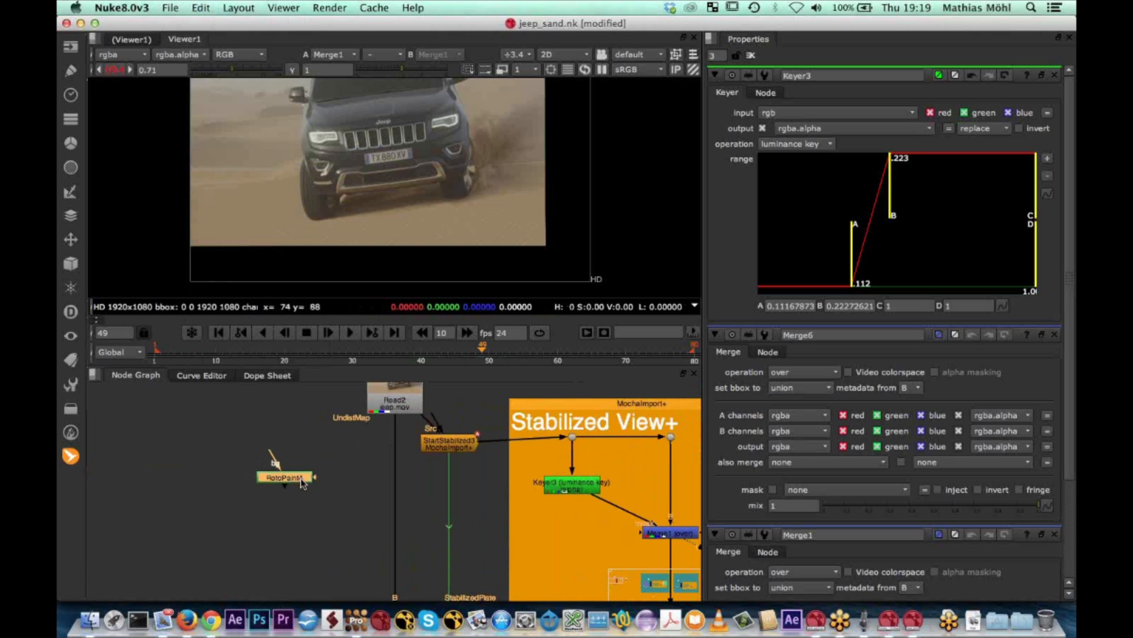
scroll(295, 479, down, 3)
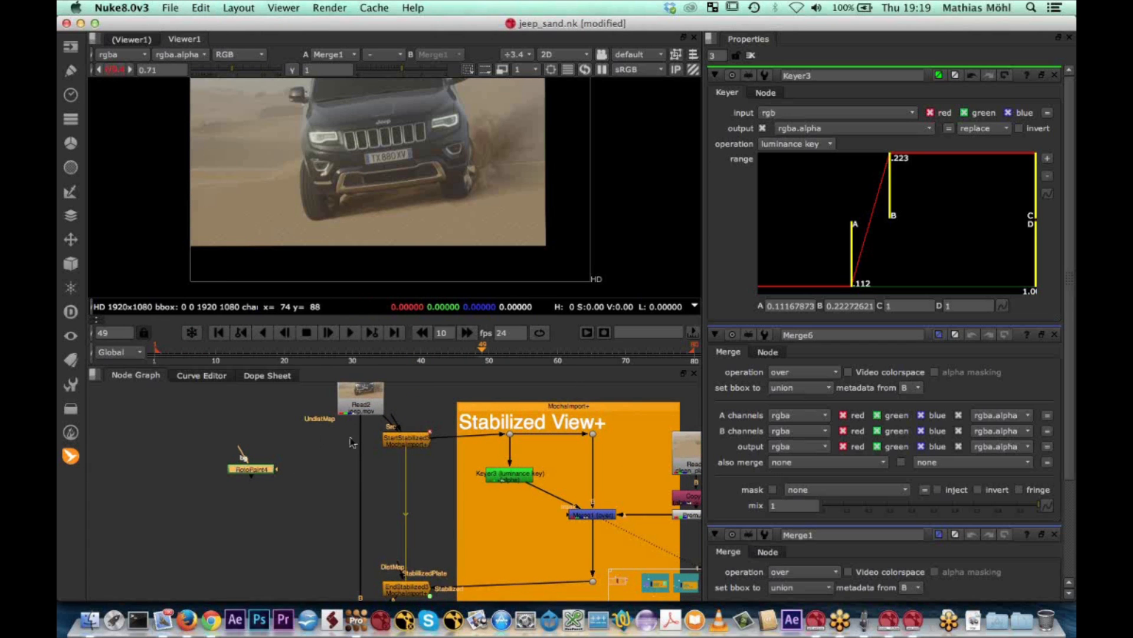
drag(246, 471, 210, 479)
middle_drag(254, 517, 278, 508)
scroll(246, 473, down, 2)
Add a Merge node below the existing composite, with B taken from that composite and A from the jeep.mov Read node through a dot
click(335, 411)
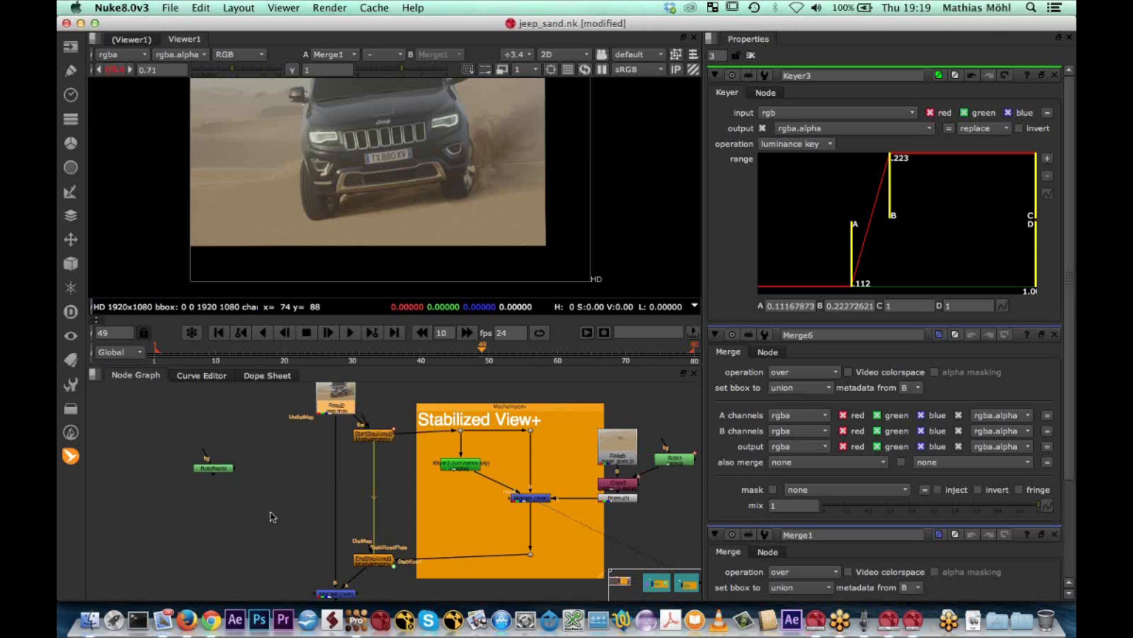
scroll(272, 519, down, 5)
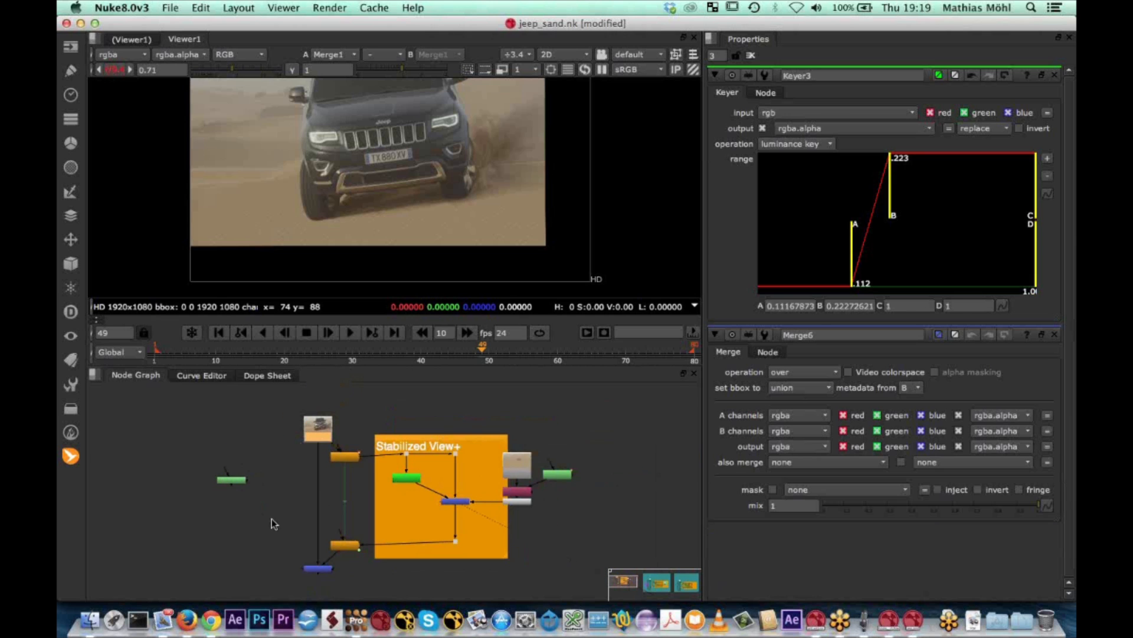
key(super+z)
key(super+z)
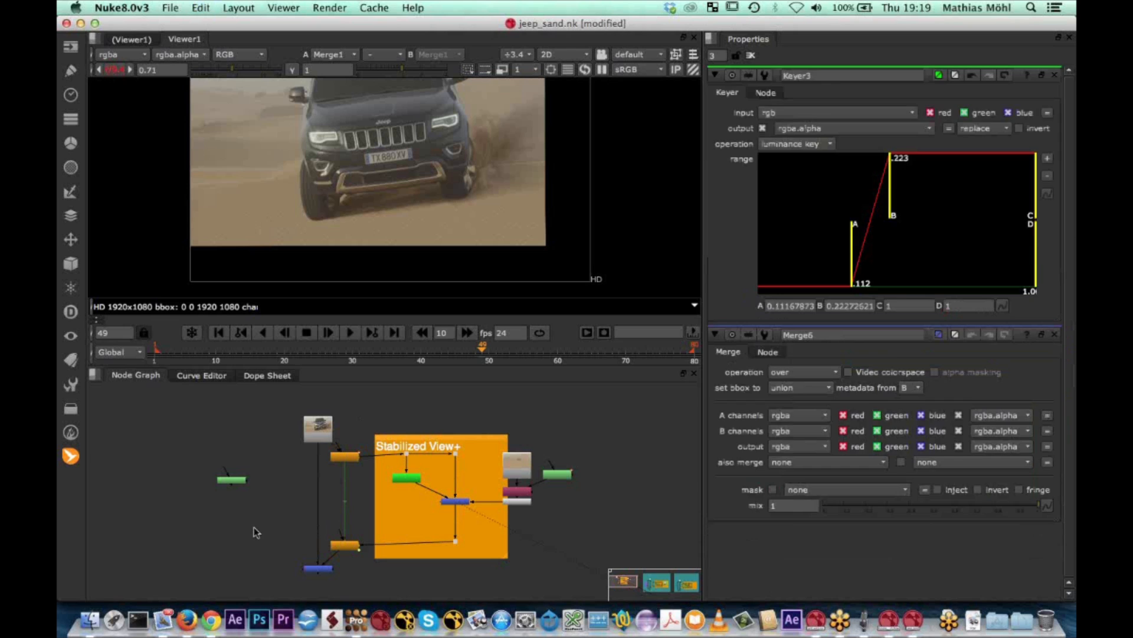
key(m)
scroll(254, 525, up, 4)
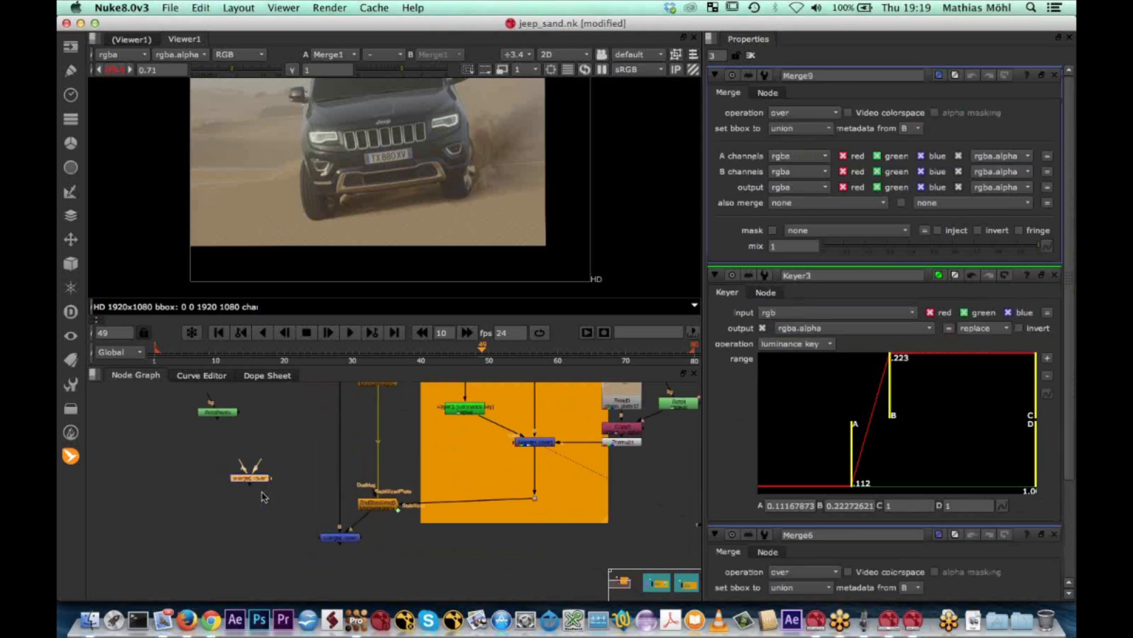
scroll(262, 502, down, 6)
drag(266, 510, 304, 434)
drag(275, 524, 284, 450)
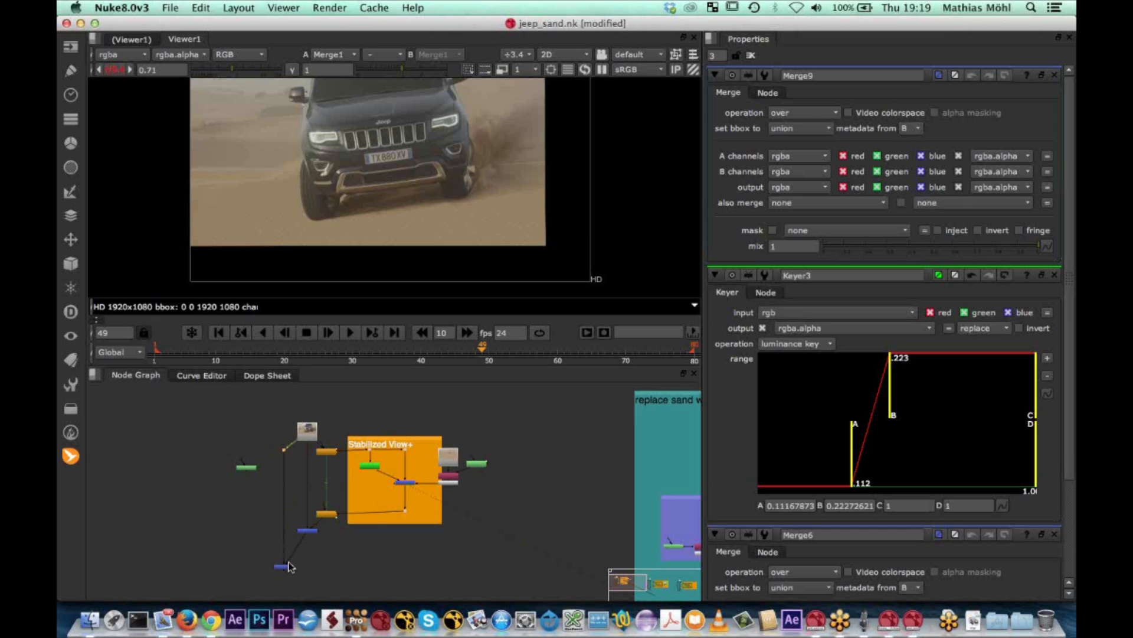
Add a Copy node that takes RotoPaint4 as its A input and insert it into the jeep pipe below the new dot
scroll(278, 530, up, 5)
middle_drag(289, 486, 273, 586)
click(179, 459)
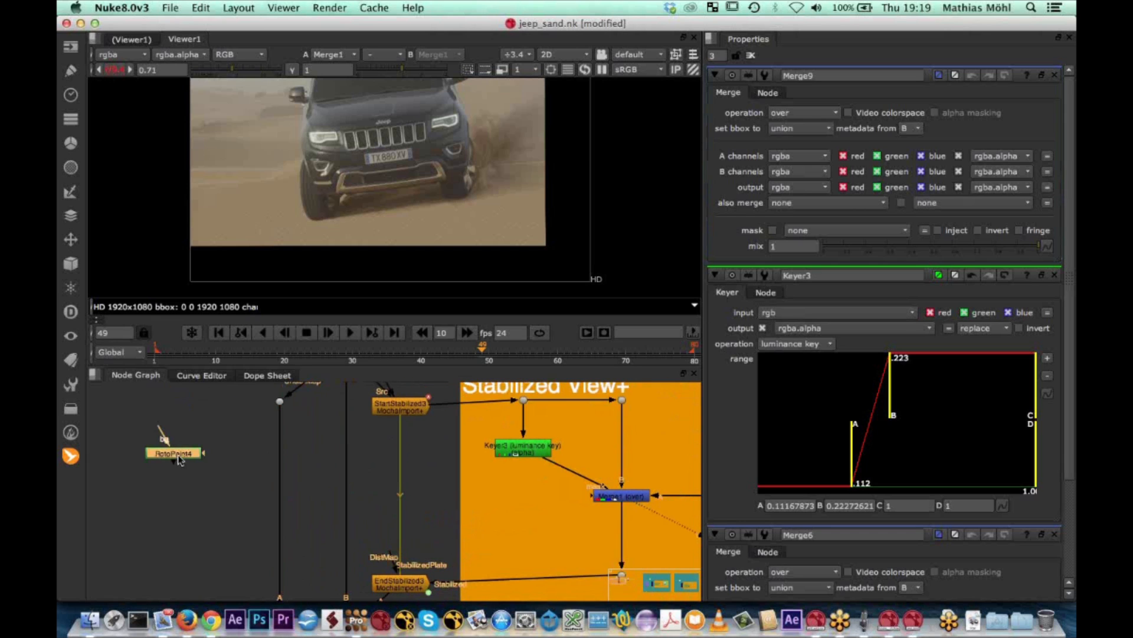
key(Tab)
text(cop)
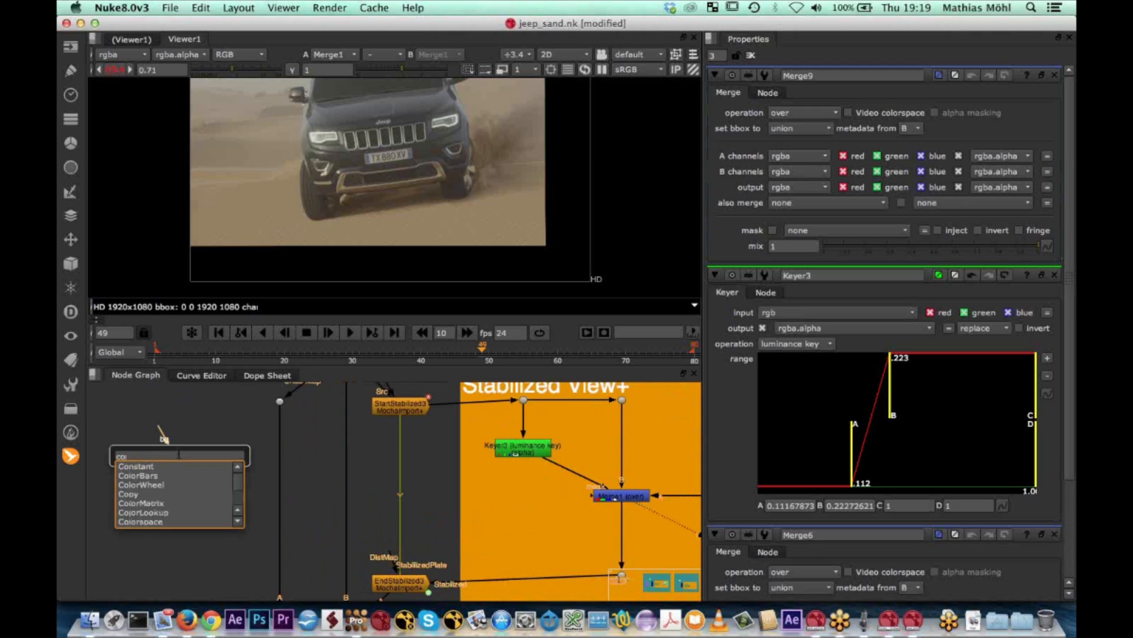
key(Return)
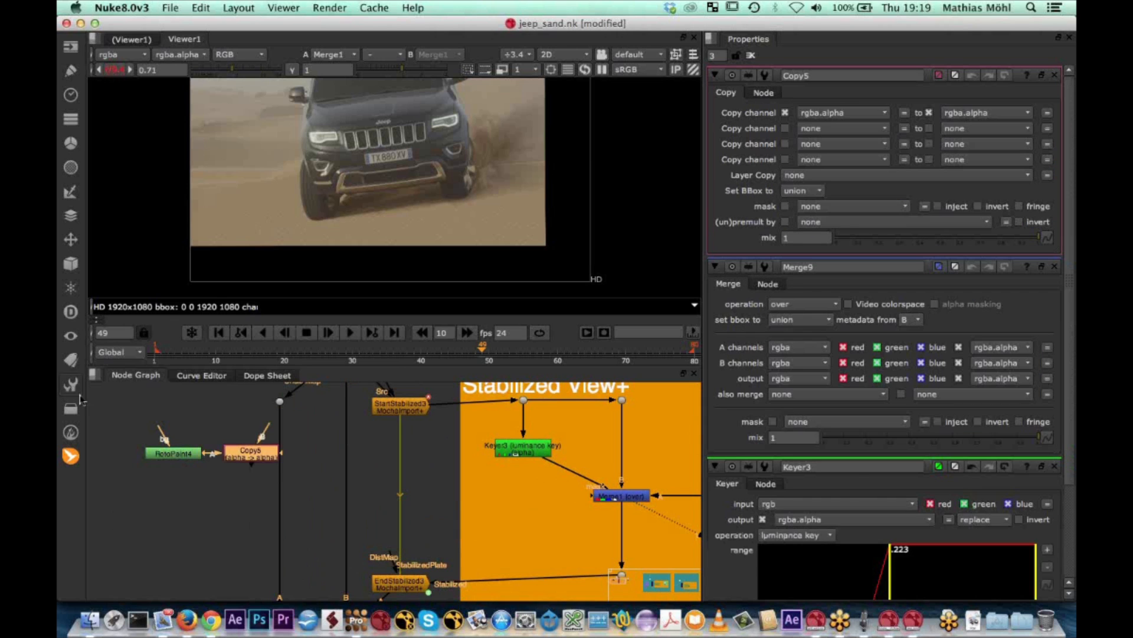
drag(256, 455, 285, 456)
scroll(274, 464, up, 5)
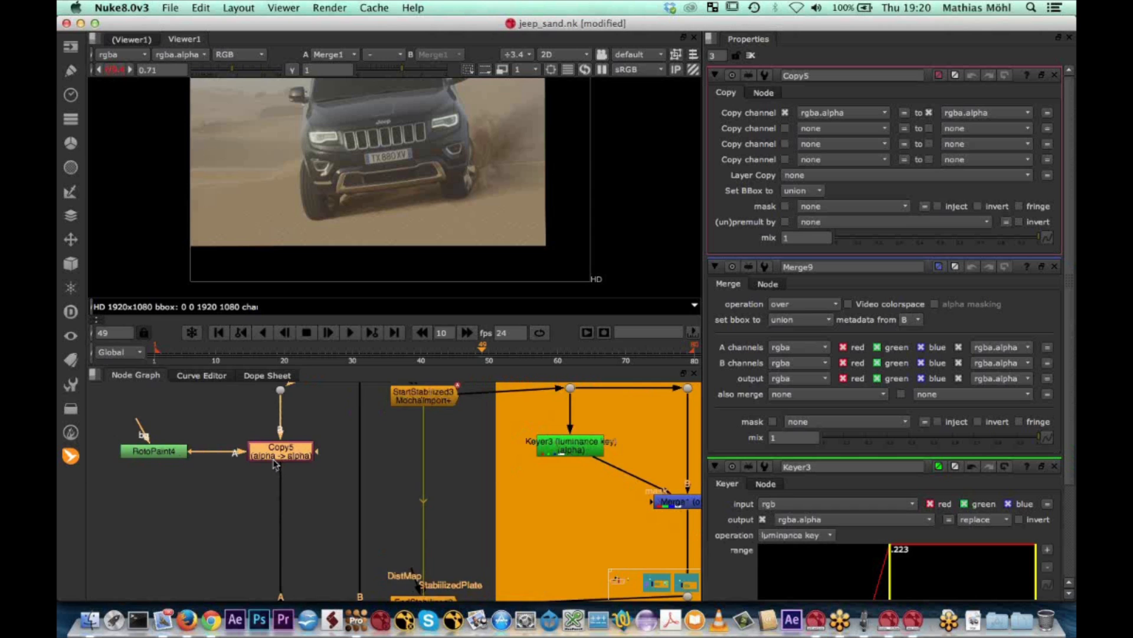
View the Copy5 output and insert a Premult node directly after it to cut out the Jeep
scroll(275, 465, down, 3)
scroll(275, 463, down, 4)
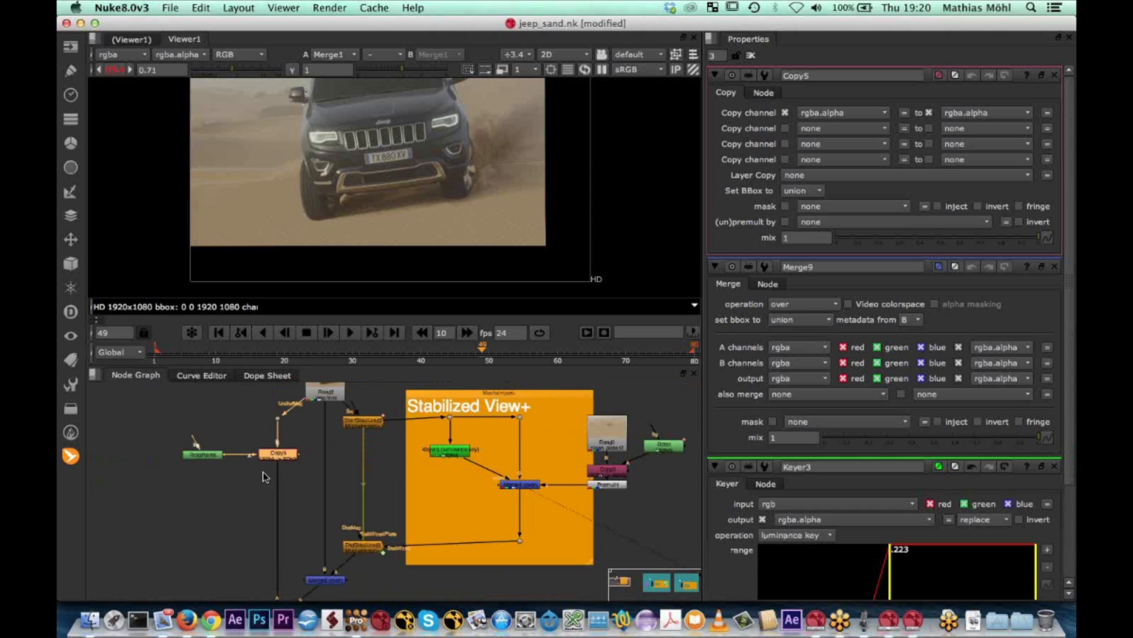
click(265, 467)
shift+super+click(271, 455)
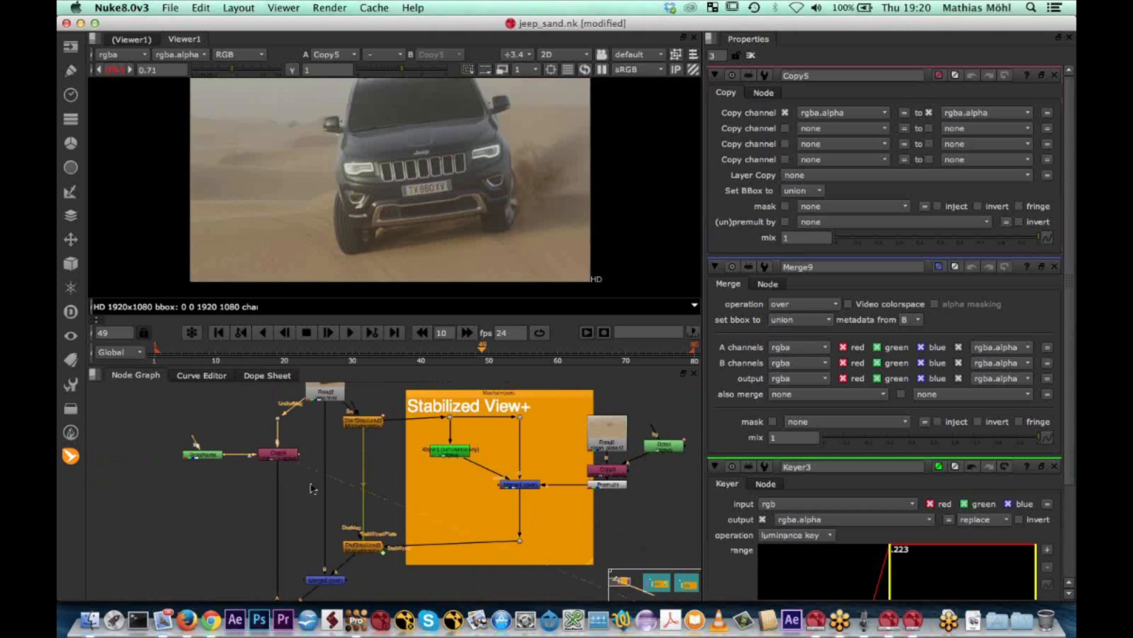
click(279, 454)
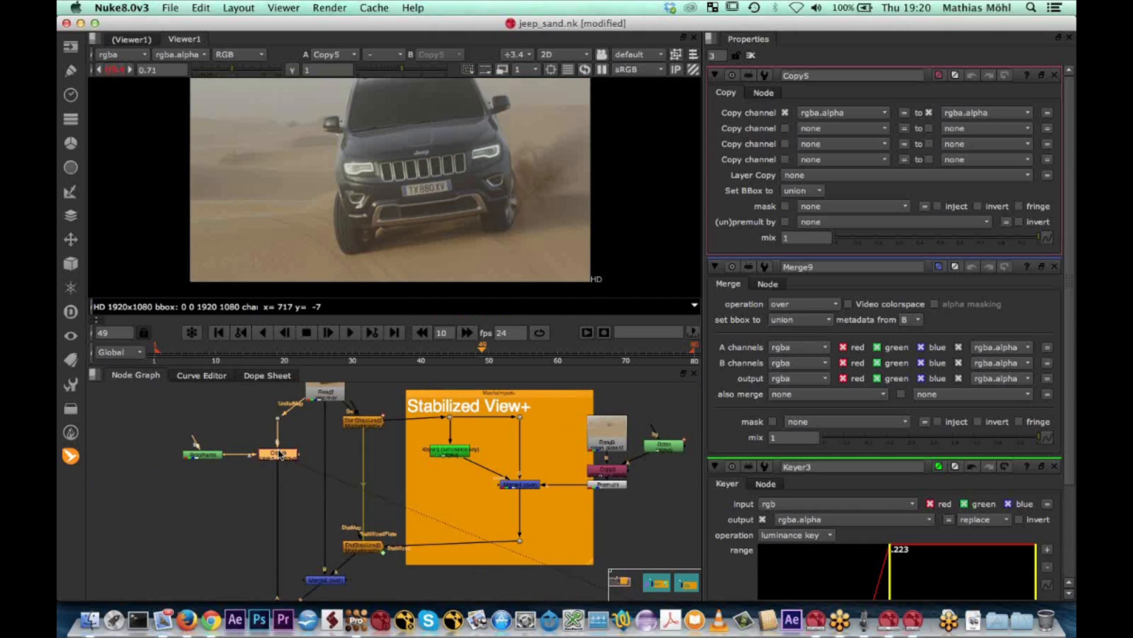
key(Tab)
text(prem)
key(Return)
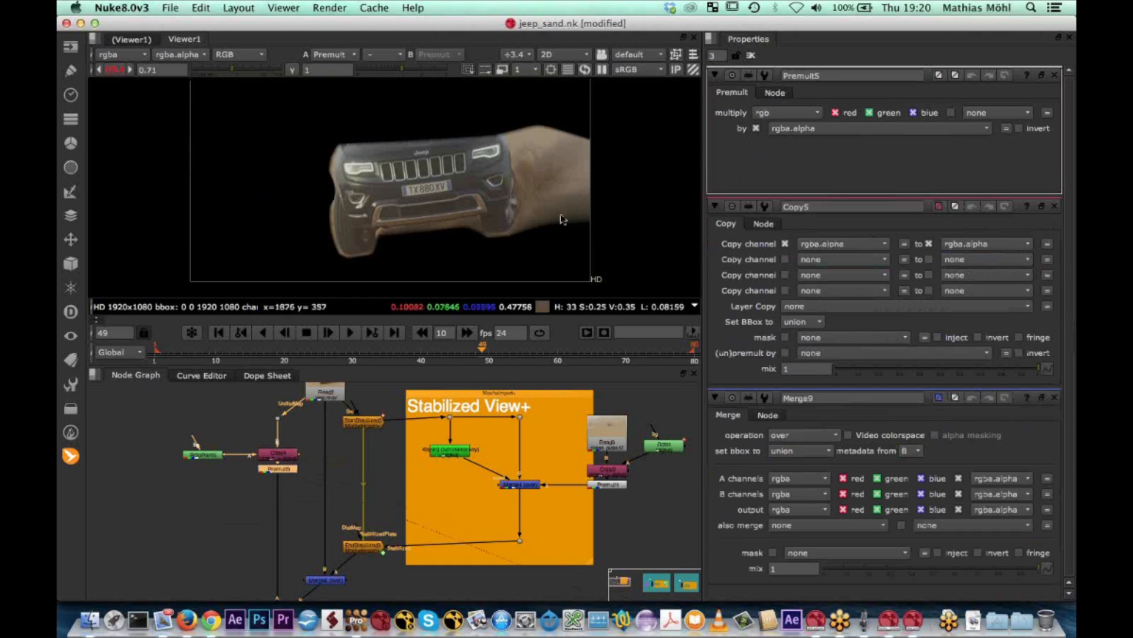
View the Merge9 output and play the finished Jeep composite from near the start of the clip, stopping at frame 70
middle_drag(326, 443, 322, 388)
click(284, 567)
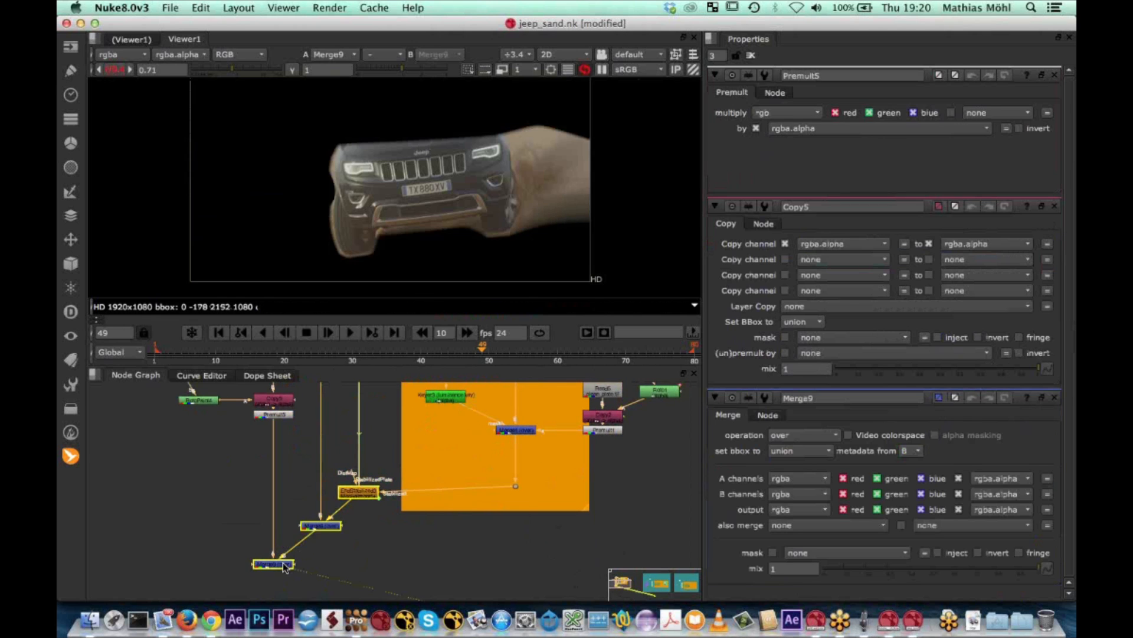
key(1)
drag(463, 356, 171, 352)
click(349, 332)
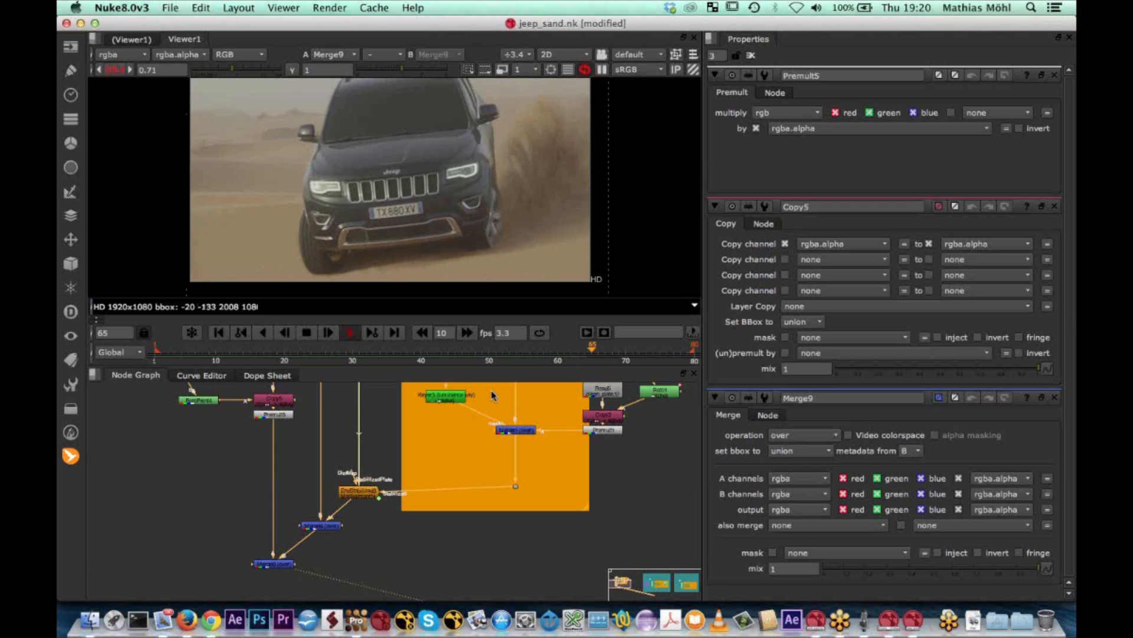
click(306, 335)
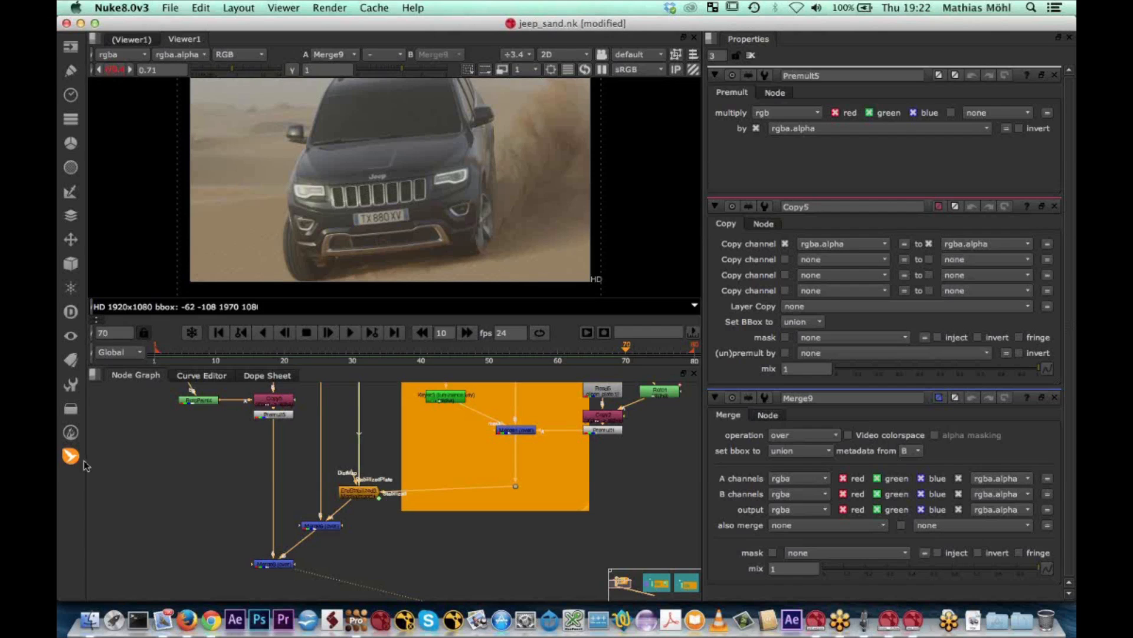
click(73, 460)
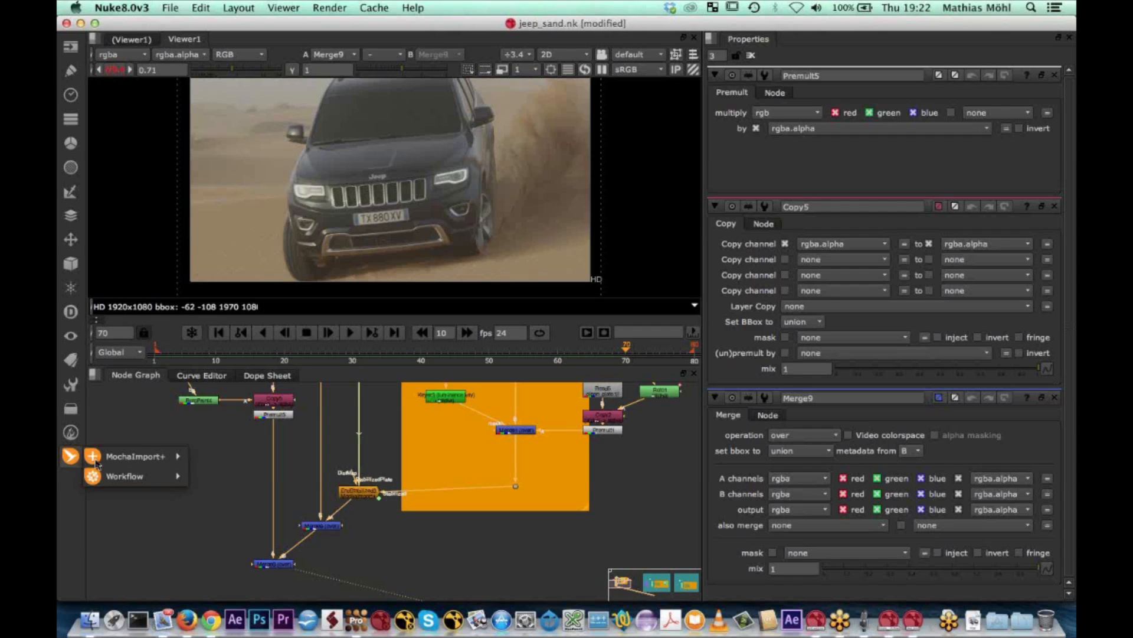
mouse_move(145, 464)
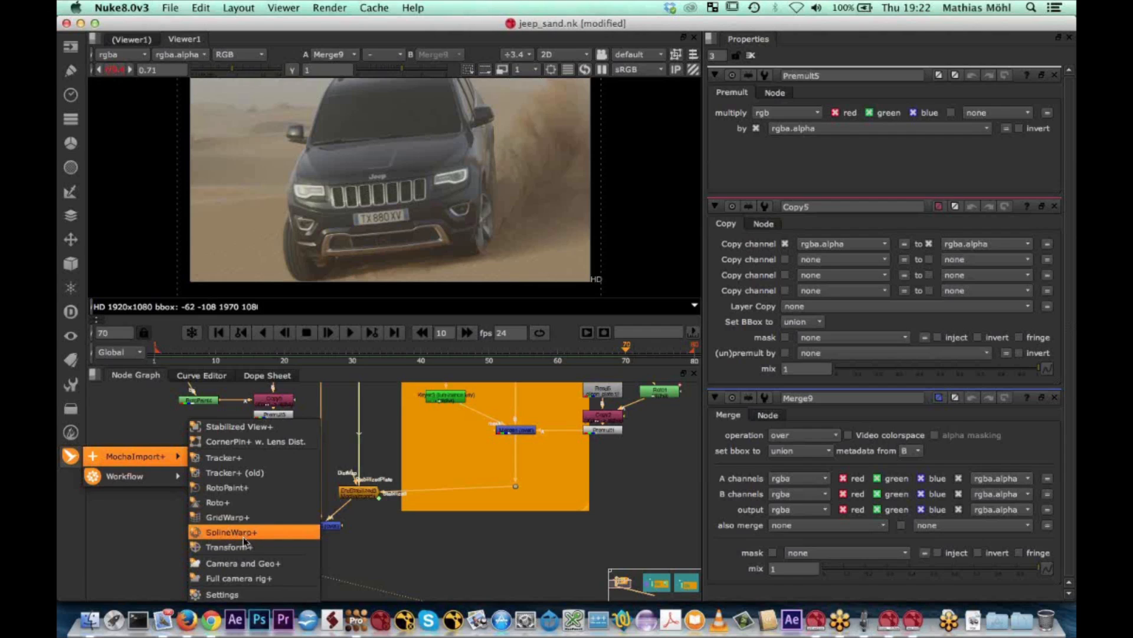
click(142, 523)
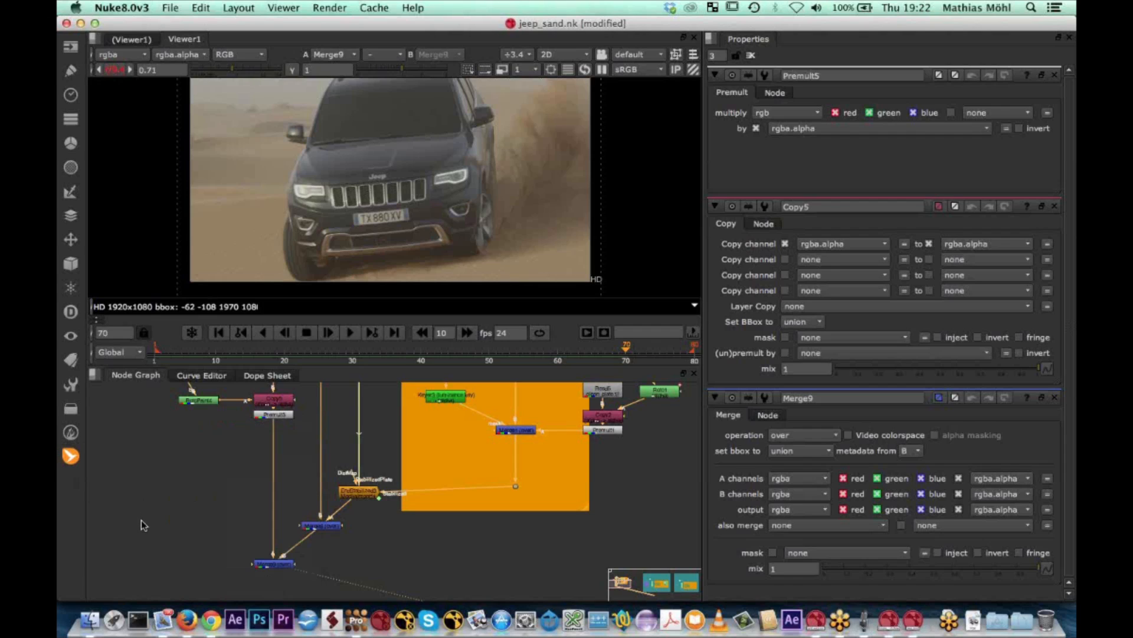